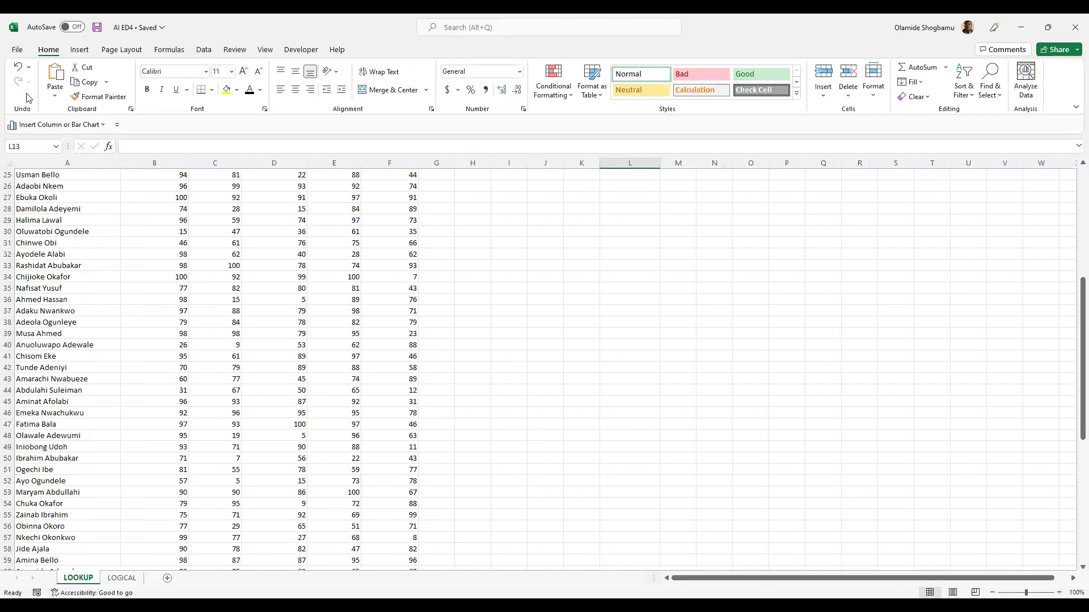
Step: Start importing data from the AI ED4 workbook in the Documents folder
{"action": "left_click", "coordinate": [204, 50]}
{"action": "left_click", "coordinate": [24, 83]}
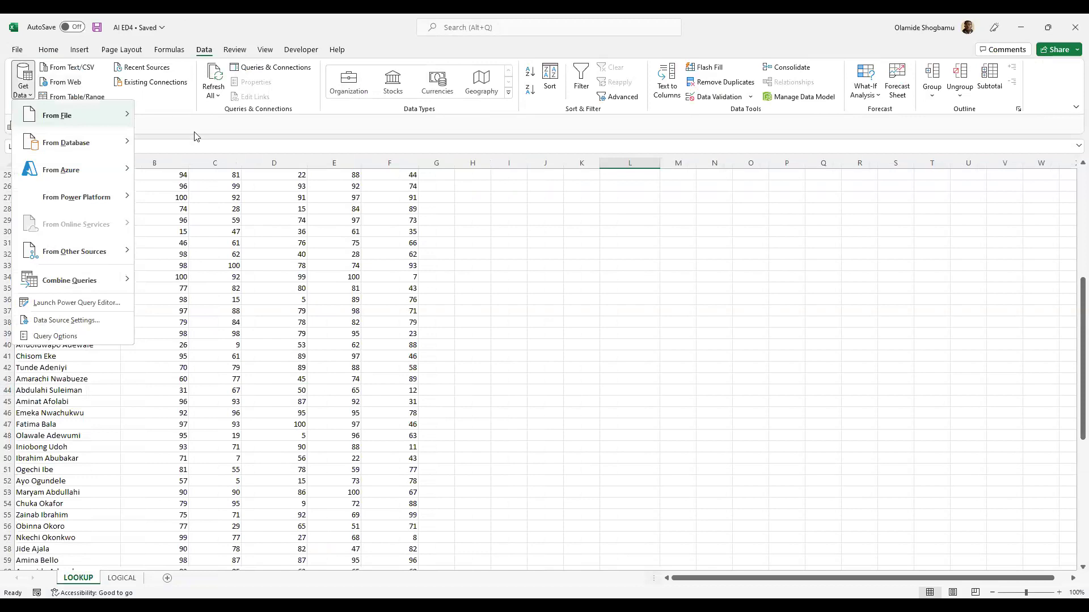
{"action": "left_click", "coordinate": [150, 116]}
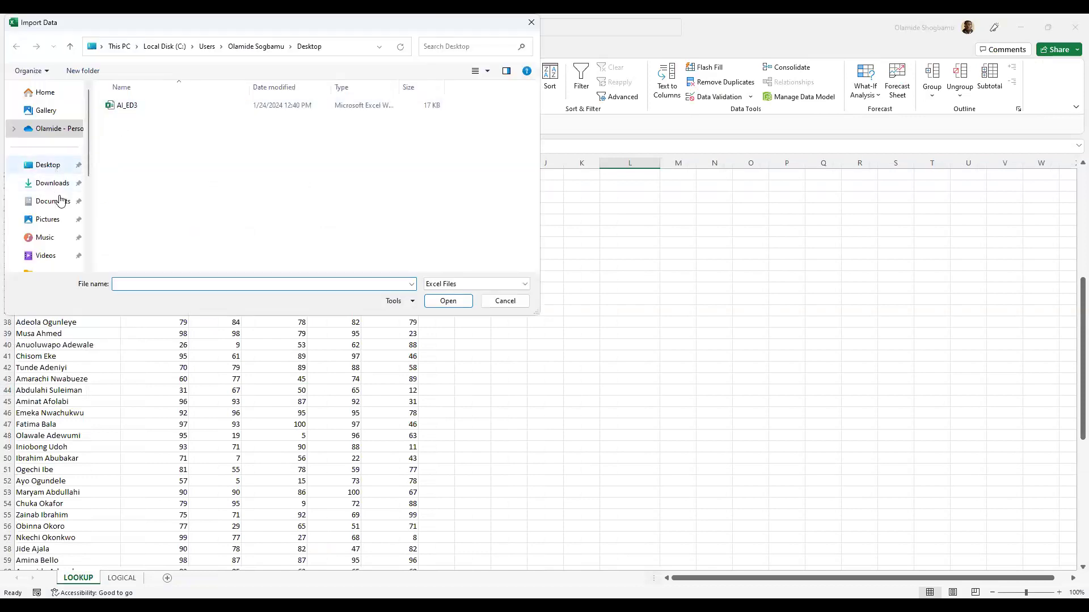
{"action": "left_click", "coordinate": [60, 201]}
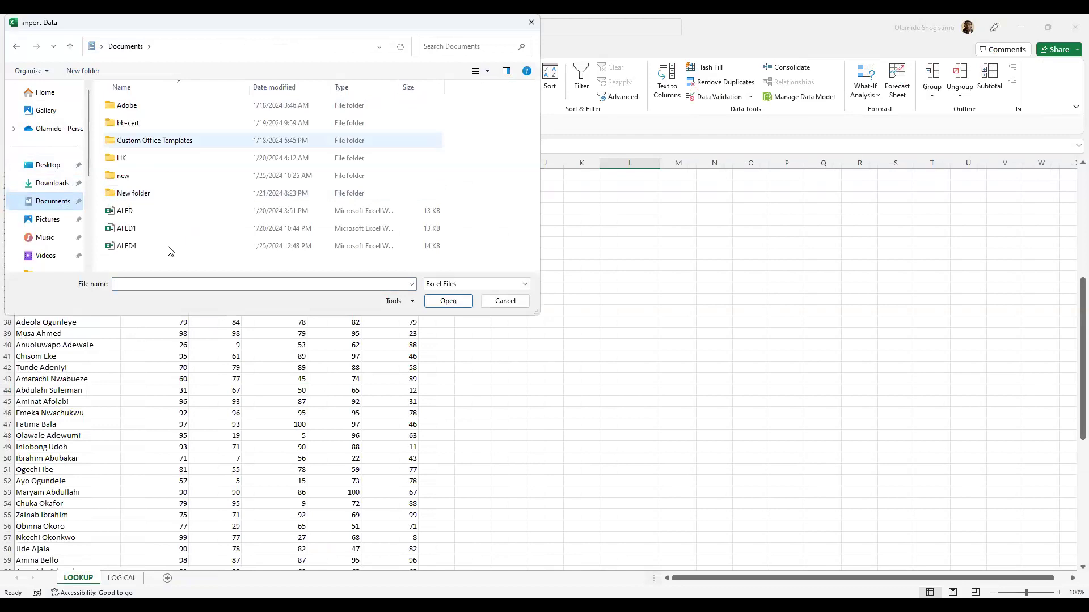
{"action": "left_click", "coordinate": [168, 250]}
{"action": "left_click", "coordinate": [466, 304]}
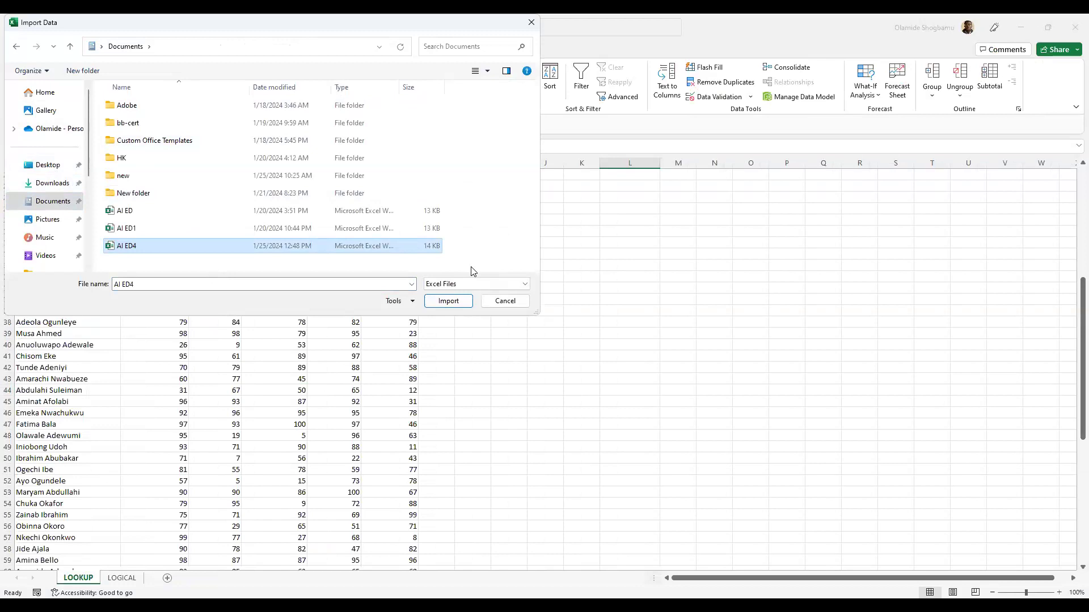
{"action": "left_click", "coordinate": [448, 301]}
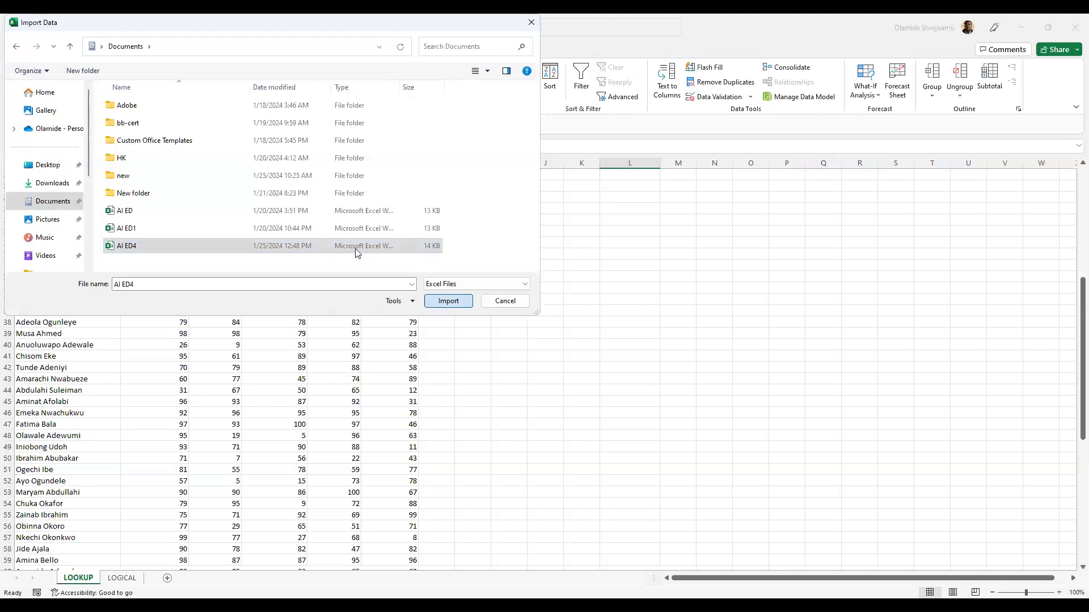
Step: Preview the workbook's LOGICAL and LOOKUP sheets in the Navigator, and cancel the import
{"action": "left_click", "coordinate": [359, 220]}
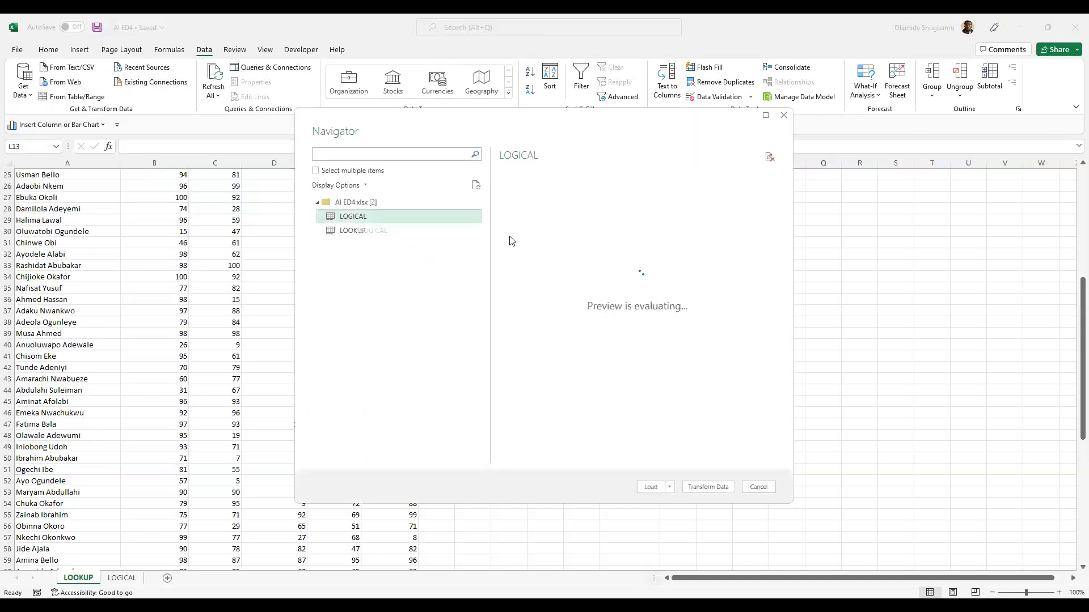
{"action": "left_click", "coordinate": [356, 232]}
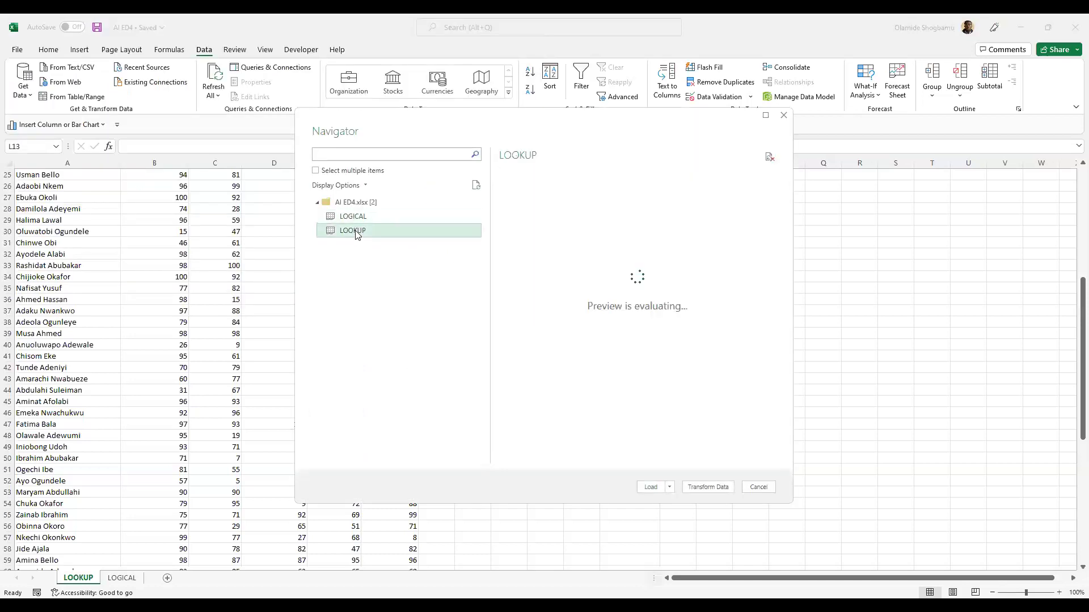
{"action": "left_click", "coordinate": [393, 221]}
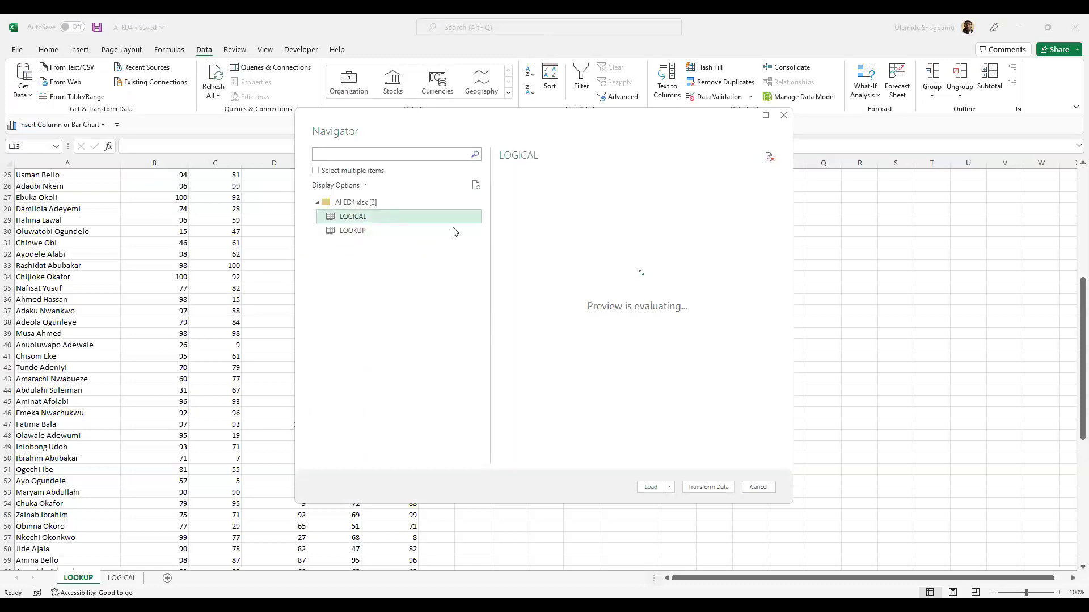
{"action": "left_click", "coordinate": [367, 233]}
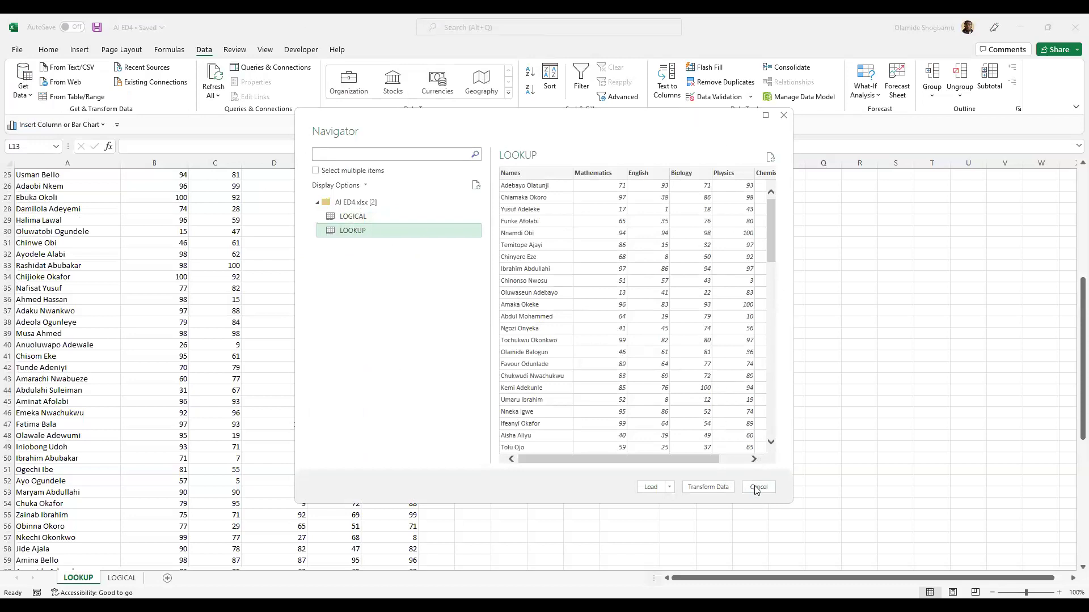
{"action": "key", "text": "Escape"}
Step: Open the LOGICAL sheet and examine its Month, Income and Expenditure columns
{"action": "left_click", "coordinate": [122, 578]}
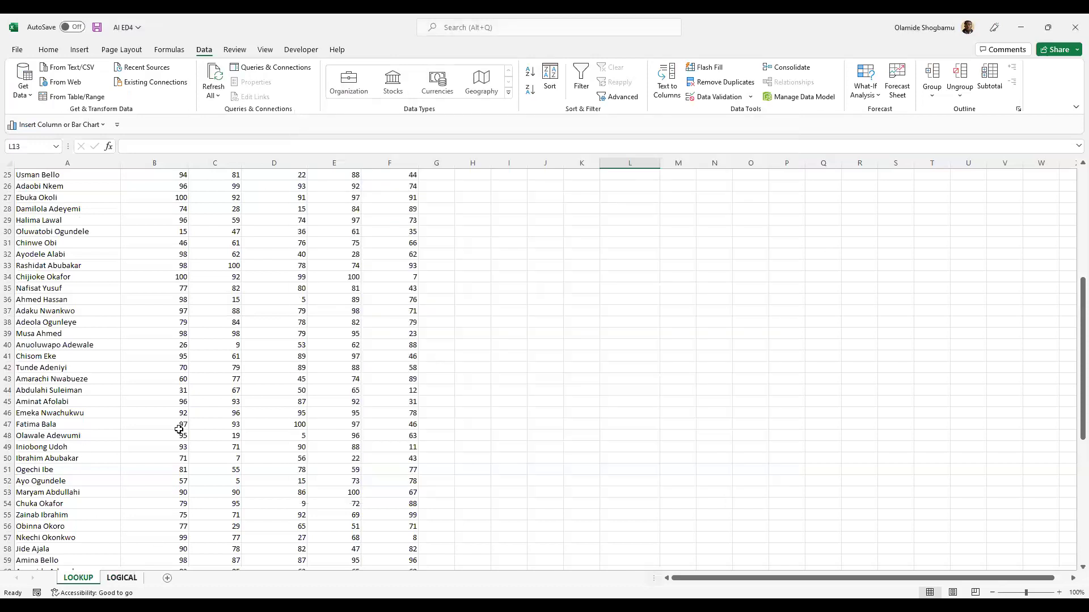
{"action": "left_click_drag", "start_coordinate": [47, 177], "coordinate": [49, 313]}
{"action": "left_click", "coordinate": [116, 198]}
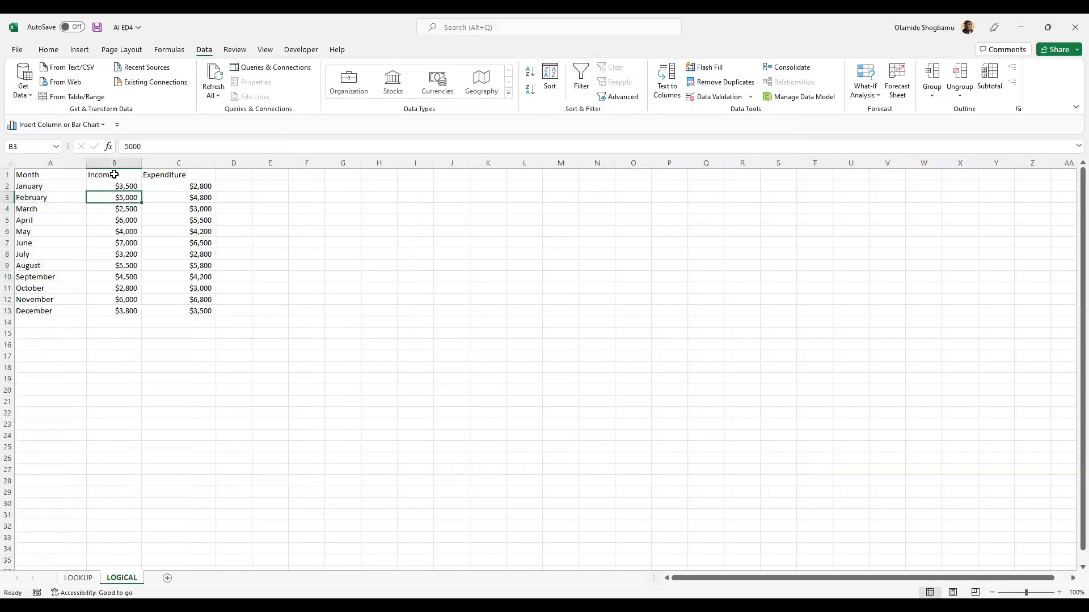
{"action": "left_click_drag", "start_coordinate": [114, 222], "coordinate": [117, 304]}
{"action": "left_click", "coordinate": [117, 309]}
{"action": "left_click", "coordinate": [185, 210]}
{"action": "left_click", "coordinate": [189, 177]}
{"action": "left_click", "coordinate": [189, 310]}
{"action": "left_click", "coordinate": [189, 234]}
{"action": "left_click", "coordinate": [247, 222]}
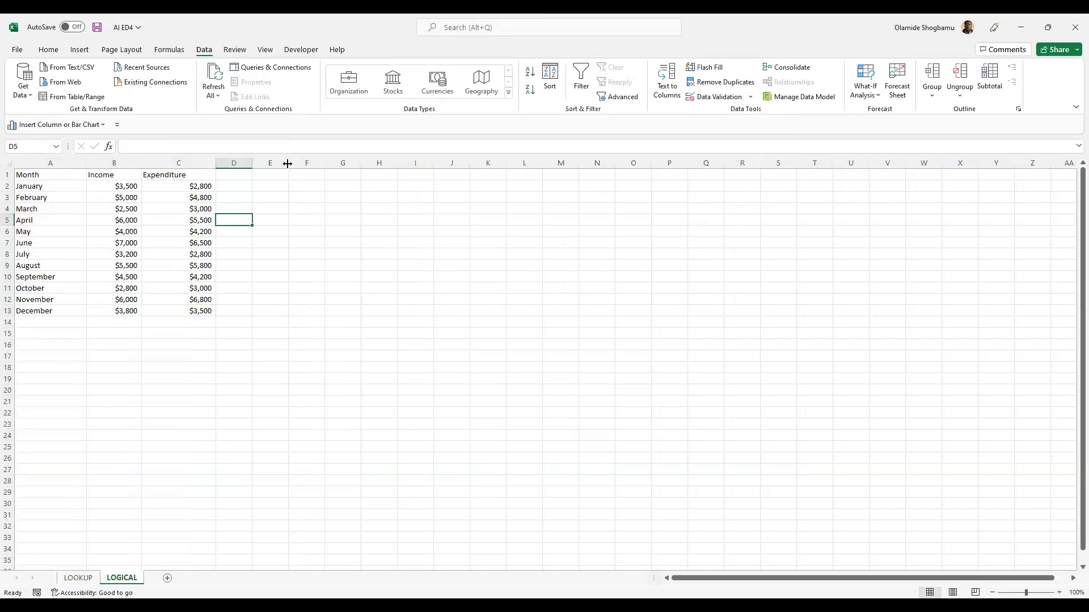
Step: Widen column D and enter the heading Decision in D1
{"action": "left_click_drag", "start_coordinate": [252, 163], "coordinate": [288, 164]}
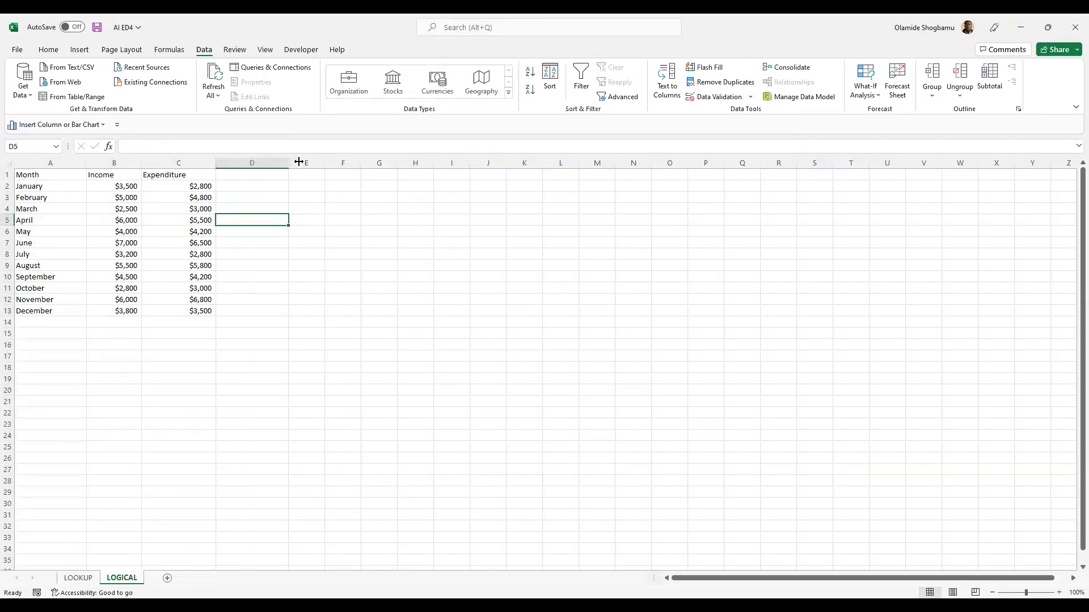
{"action": "left_click", "coordinate": [248, 175]}
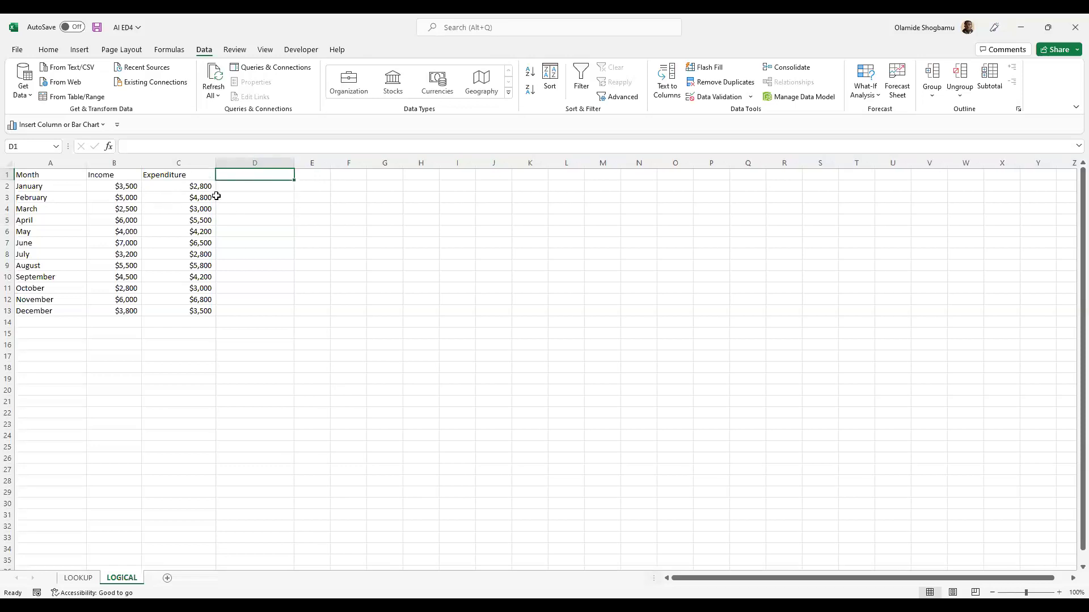
{"action": "left_click", "coordinate": [255, 199]}
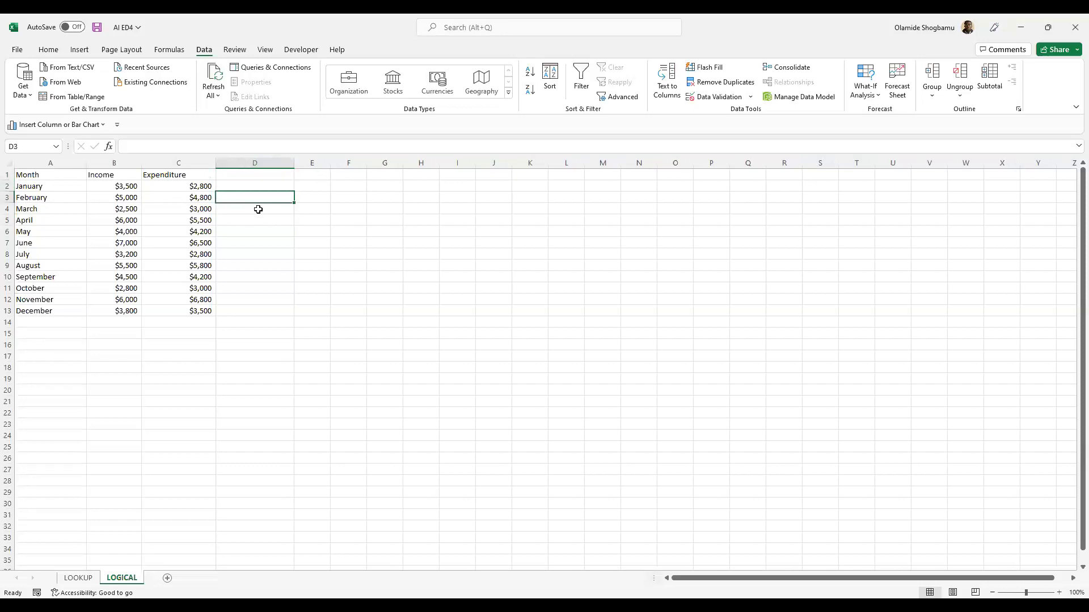
{"action": "left_click", "coordinate": [256, 220]}
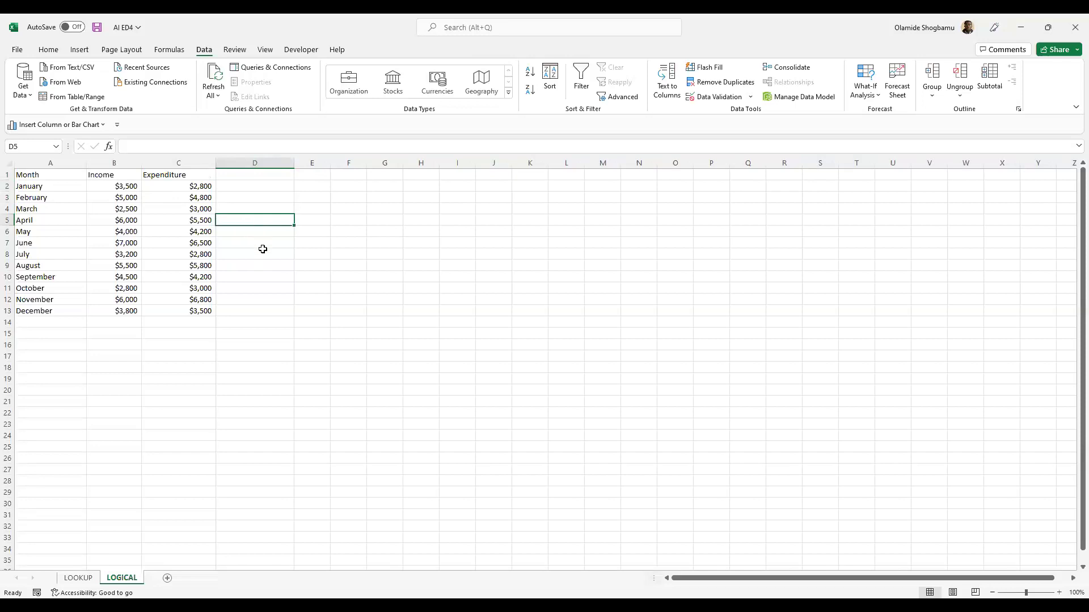
{"action": "left_click", "coordinate": [280, 274]}
{"action": "left_click", "coordinate": [260, 178]}
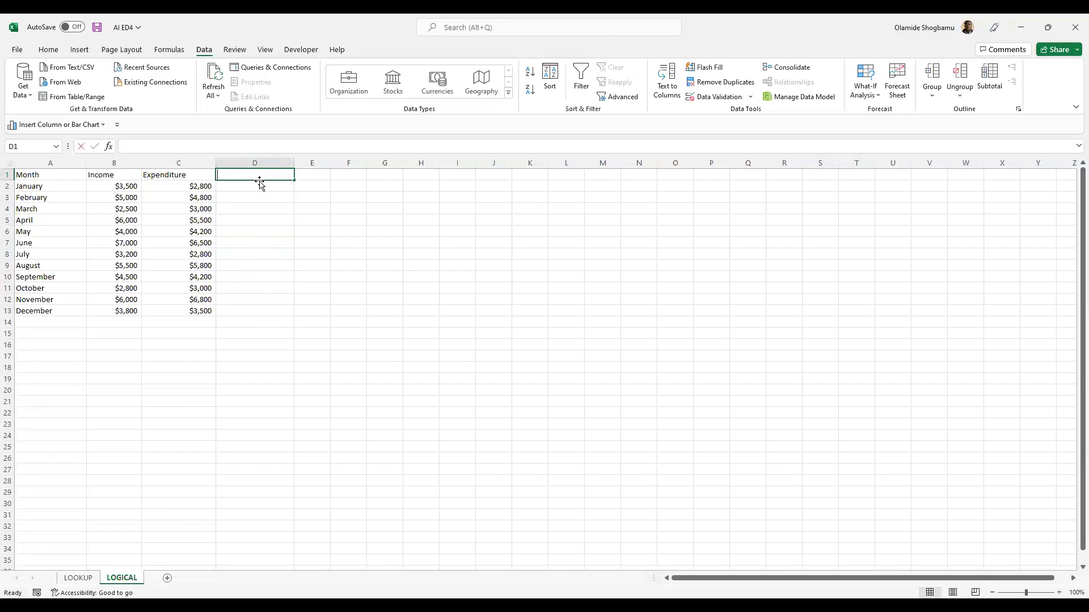
{"action": "type", "text": "Decision"}
{"action": "key", "text": "Return"}
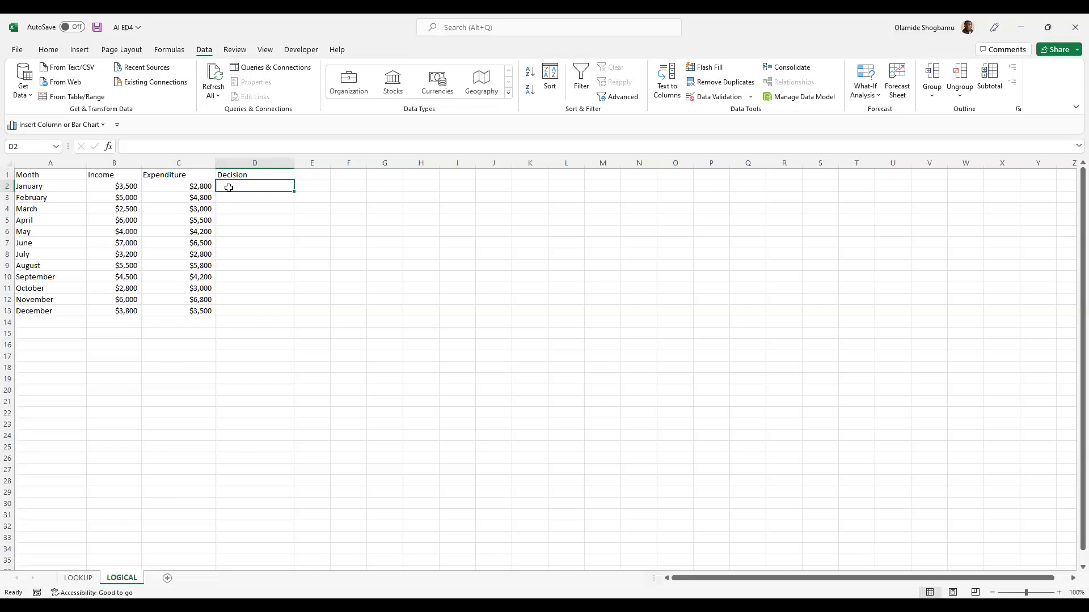
{"action": "left_click", "coordinate": [268, 147]}
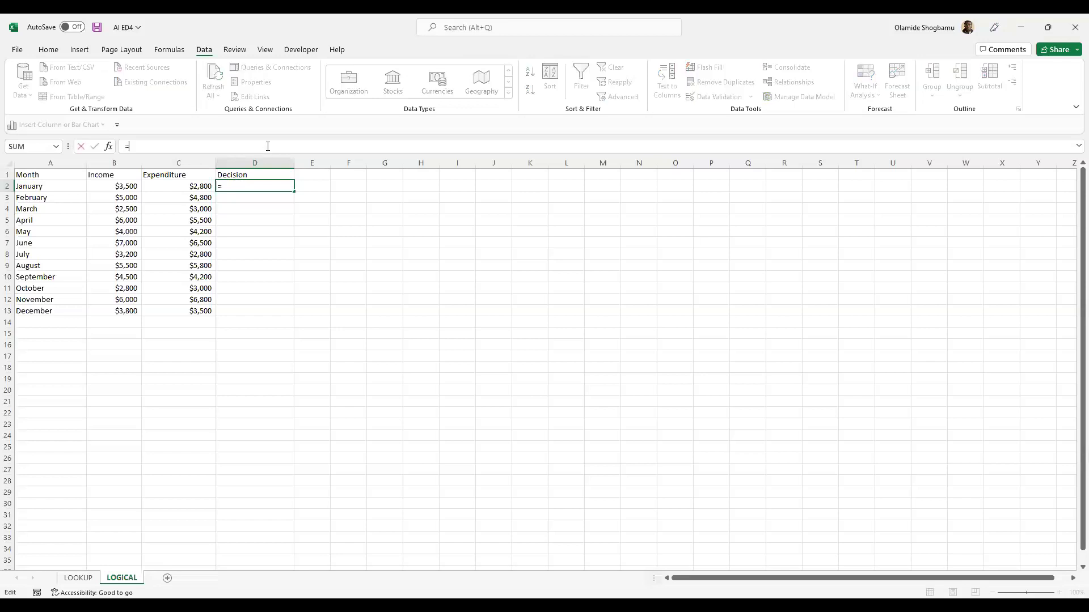
{"action": "type", "text": "=IF("}
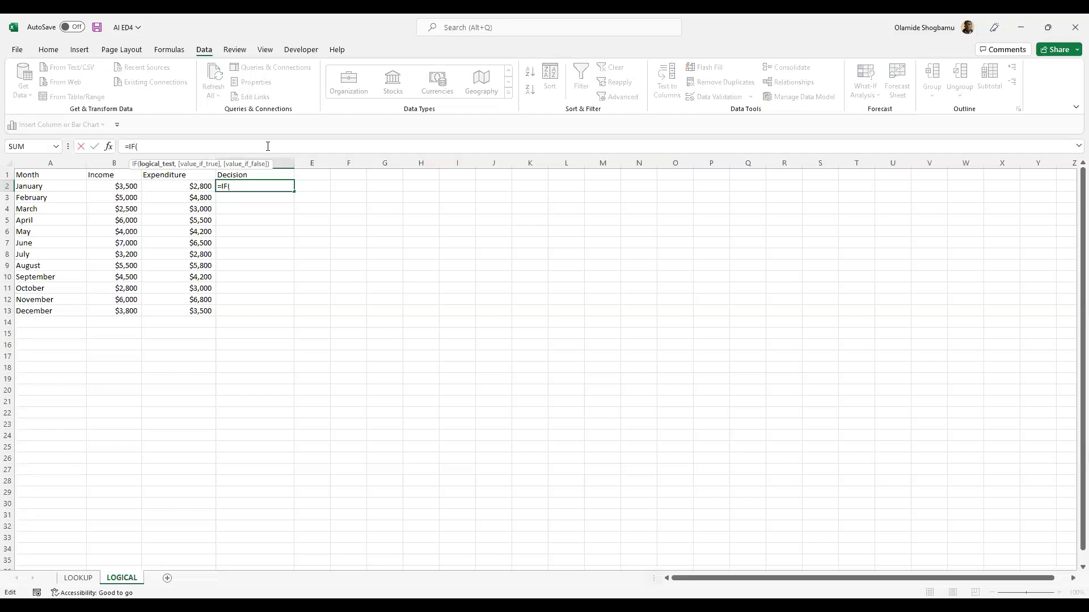
{"action": "type", "text": ")"}
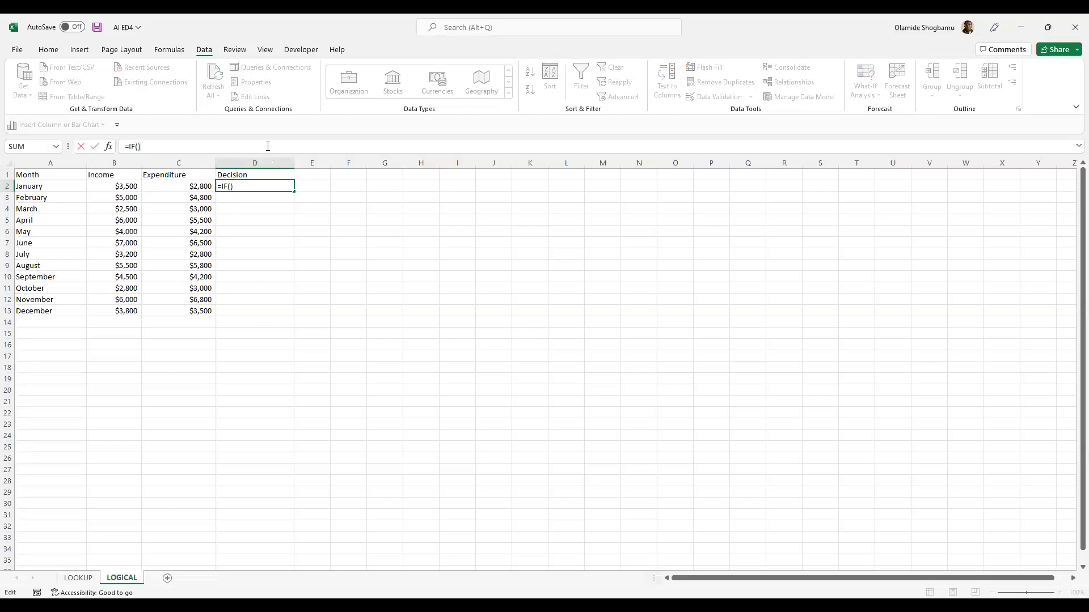
{"action": "key", "text": "Left"}
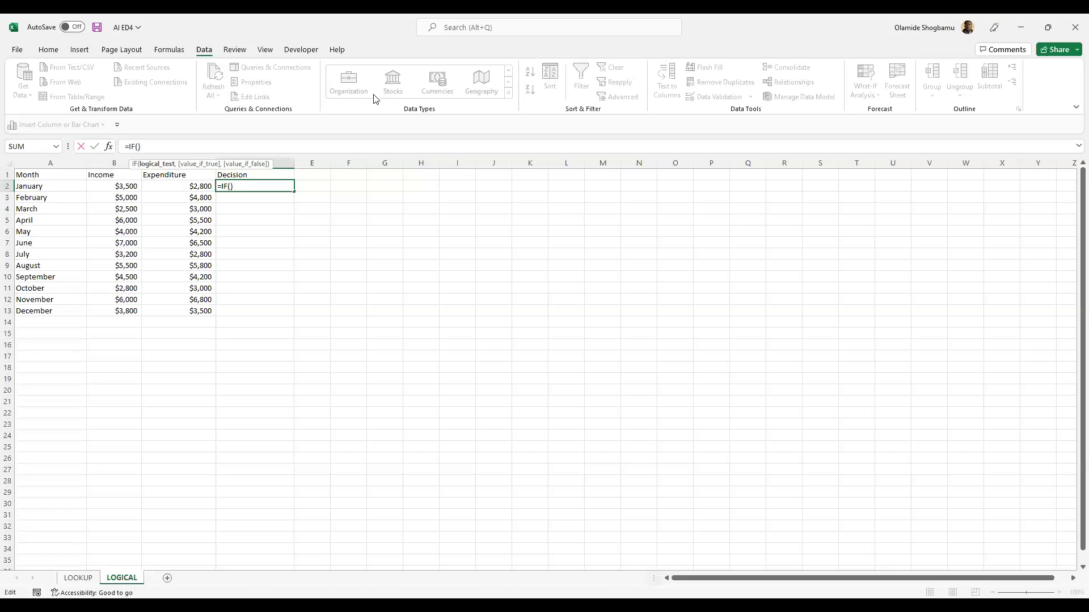
{"action": "key", "text": "alt+Tab"}
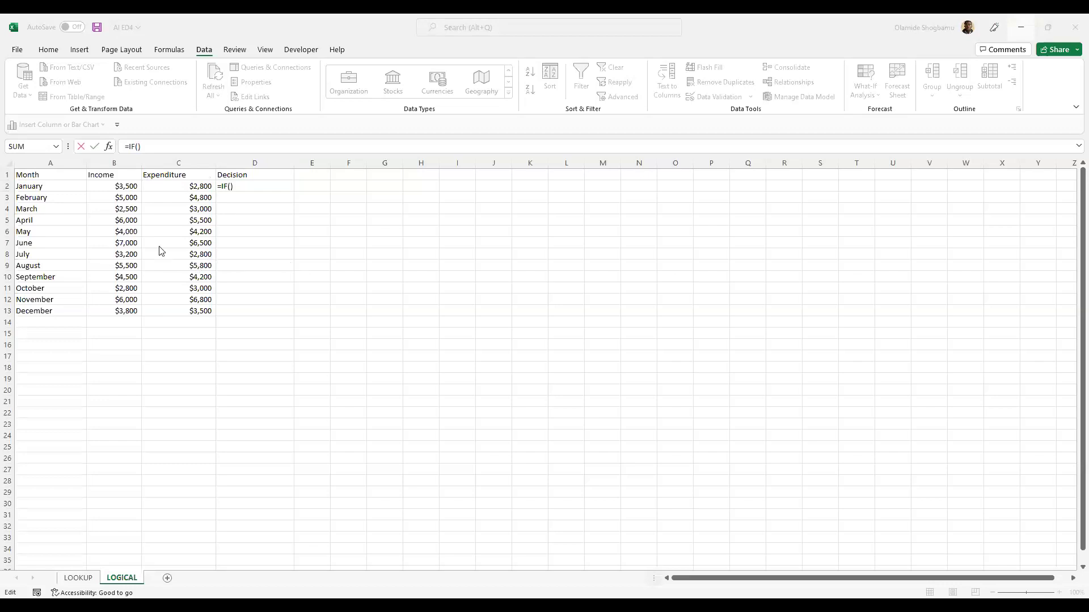
{"action": "left_click", "coordinate": [174, 202]}
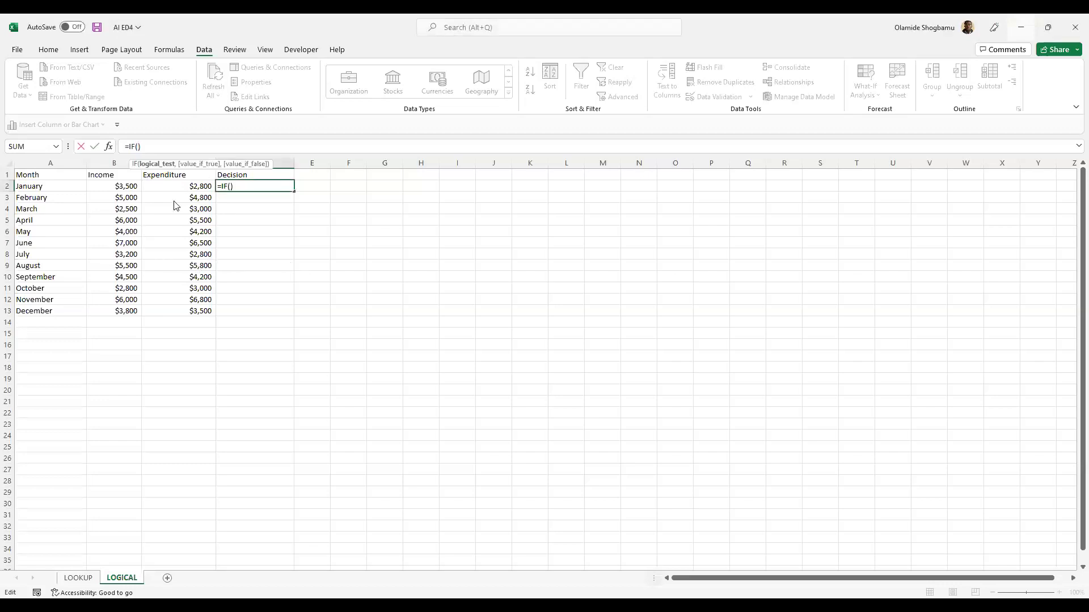
{"action": "left_click", "coordinate": [192, 224]}
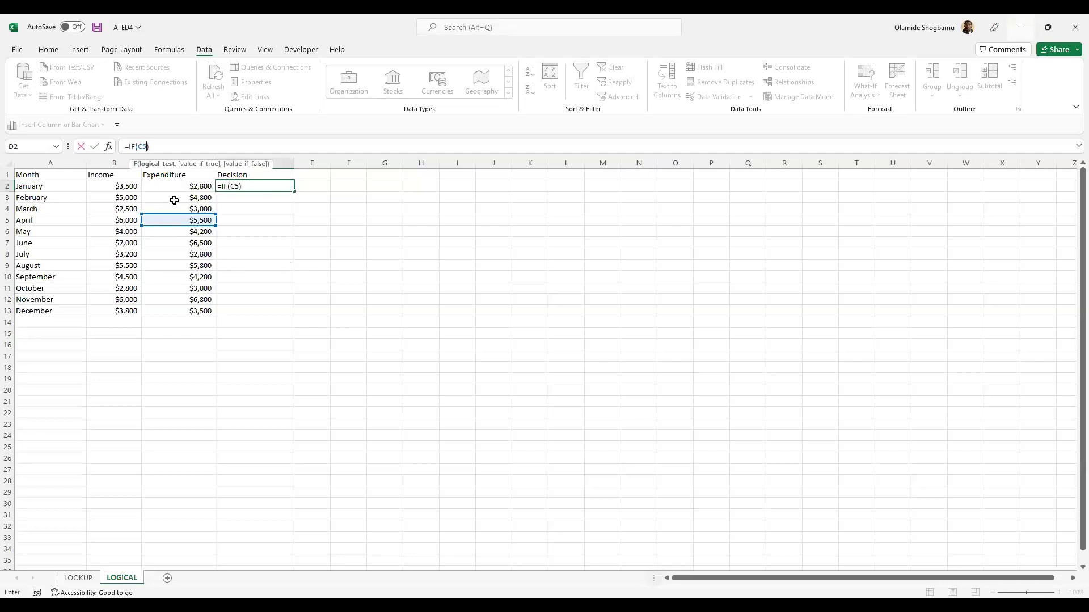
{"action": "key", "text": "Return"}
{"action": "left_click", "coordinate": [682, 270]}
{"action": "left_click", "coordinate": [270, 233]}
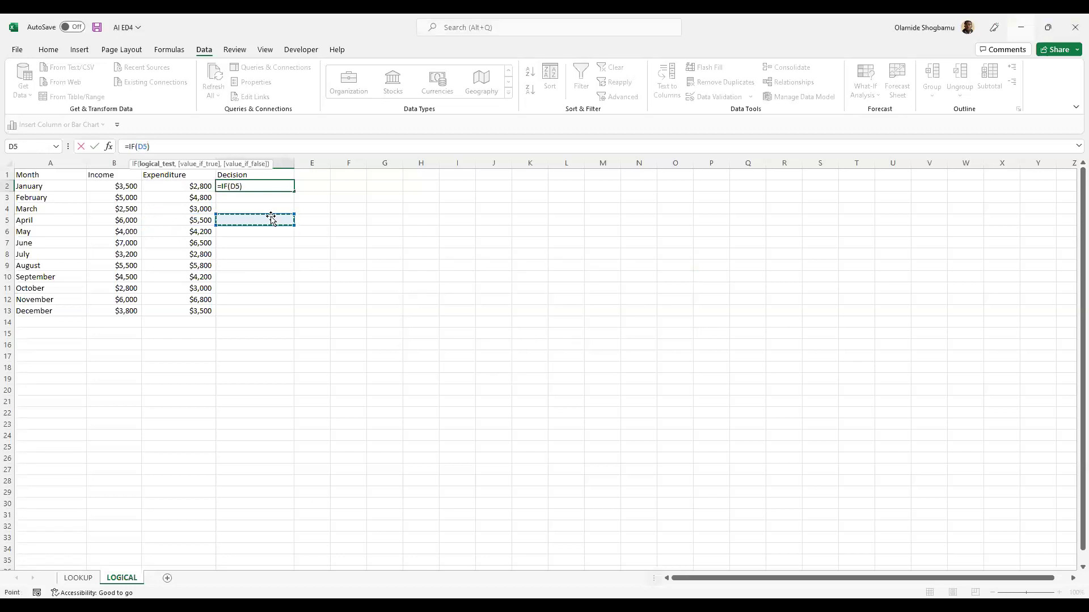
{"action": "key", "text": "Escape"}
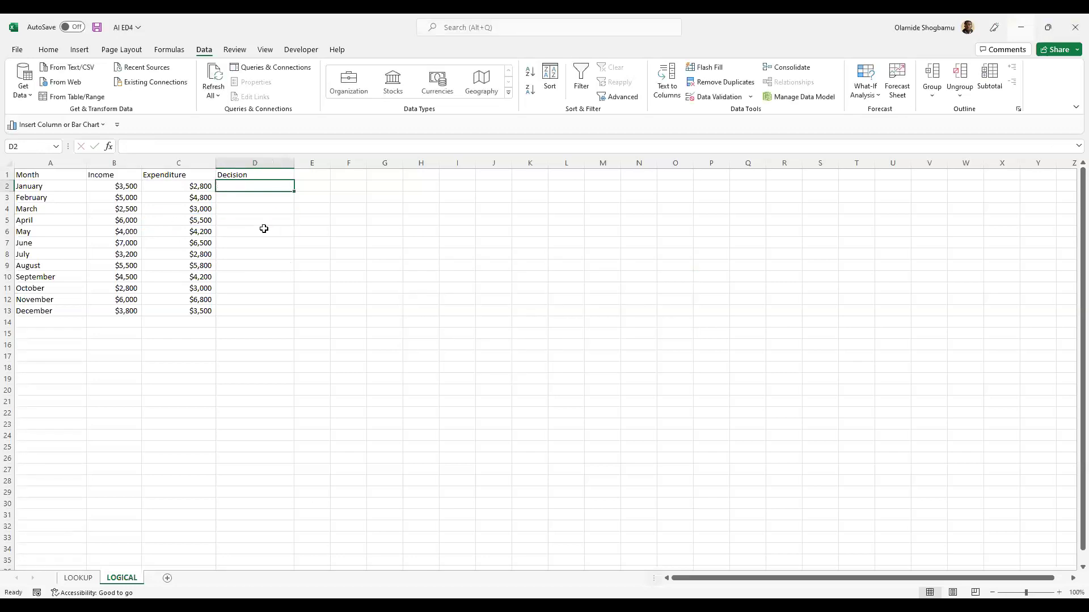
Step: Enter the formula =IF(C2>B2, Cut) in D2 to test whether January's expenditure exceeds its income
{"action": "scroll", "coordinate": [263, 228], "scroll_direction": "up", "scroll_amount": 9}
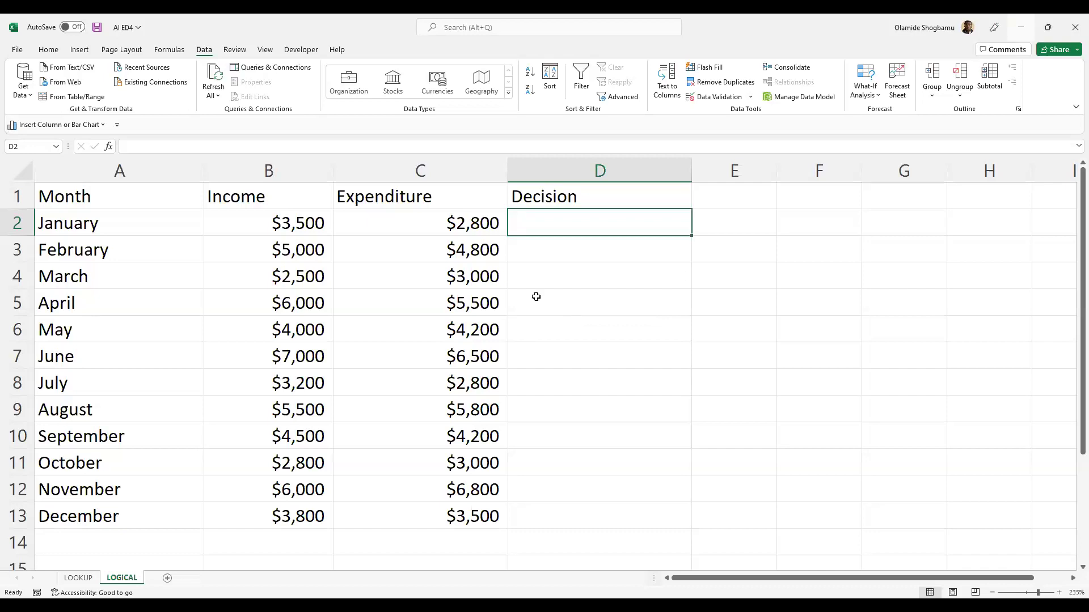
{"action": "left_click", "coordinate": [451, 147]}
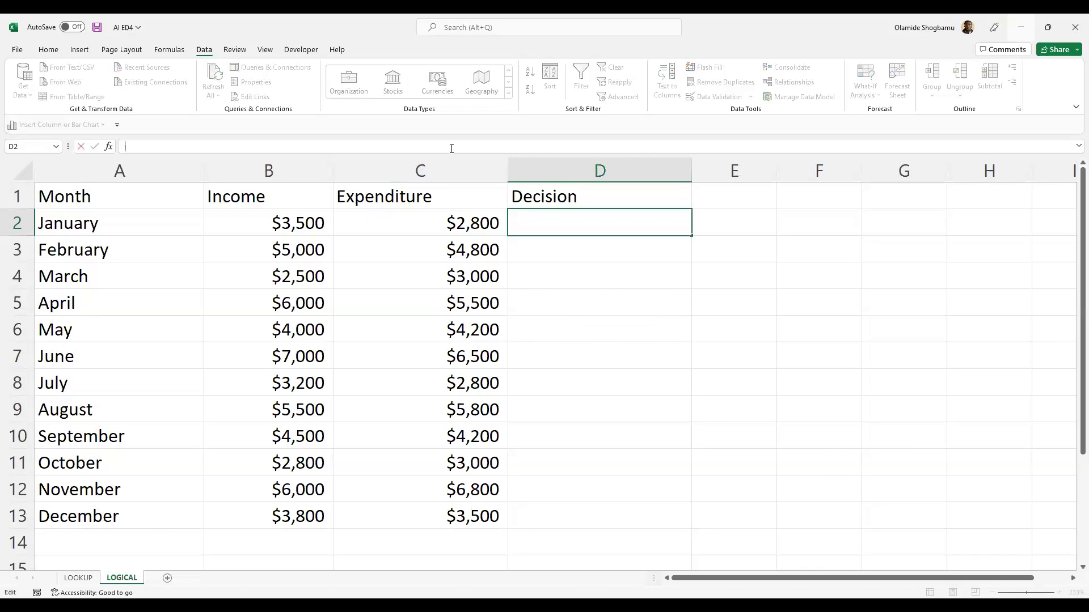
{"action": "type", "text": "=IF("}
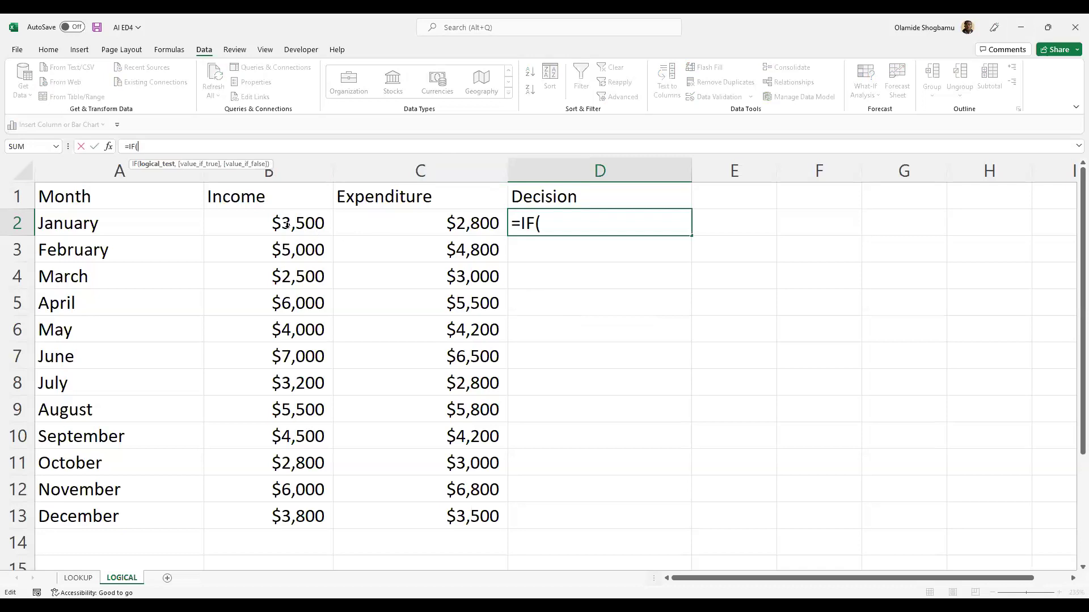
{"action": "left_click", "coordinate": [446, 221]}
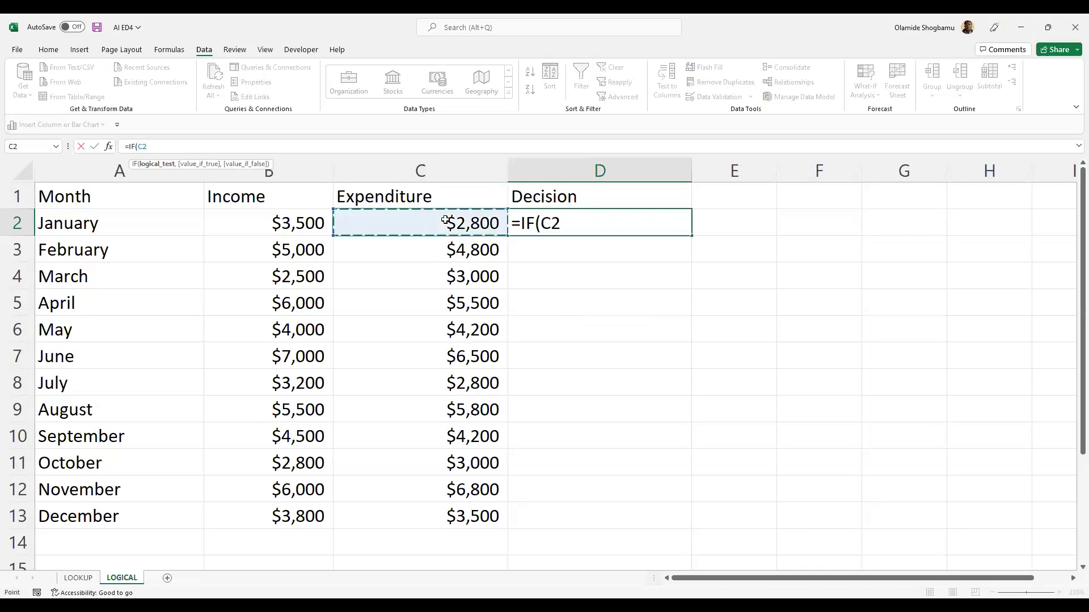
{"action": "type", "text": ">"}
{"action": "left_click", "coordinate": [295, 221]}
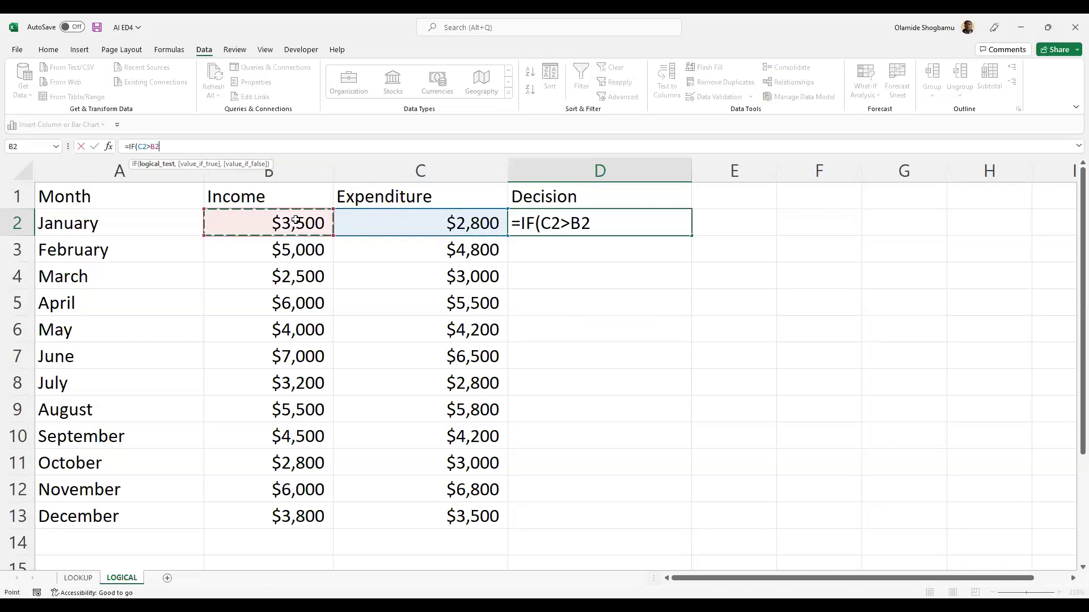
{"action": "type", "text": ","}
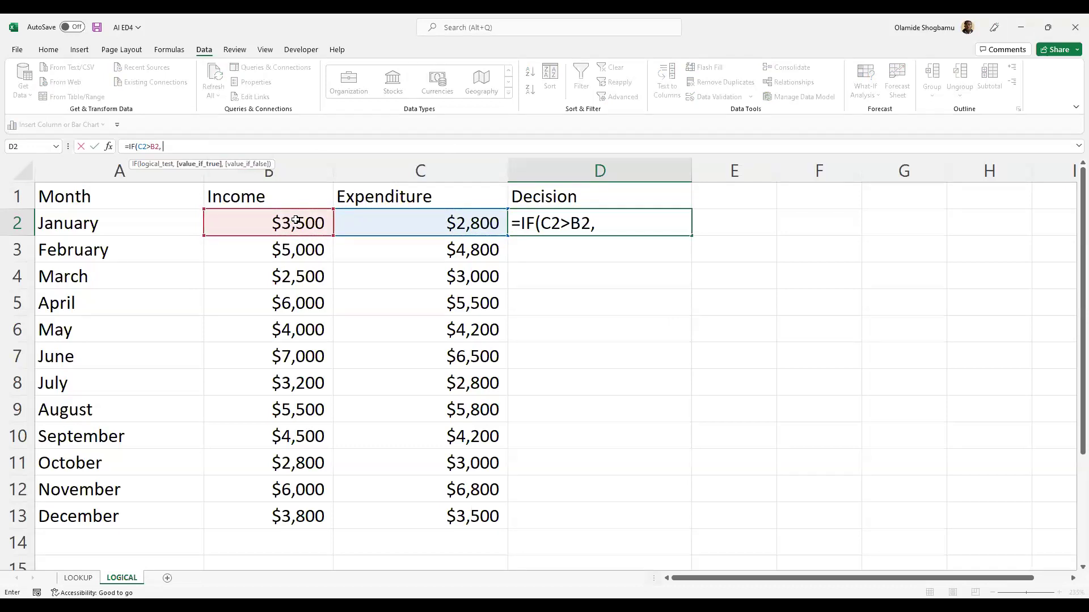
{"action": "type", "text": " Cut"}
{"action": "key", "text": "ctrl+Return"}
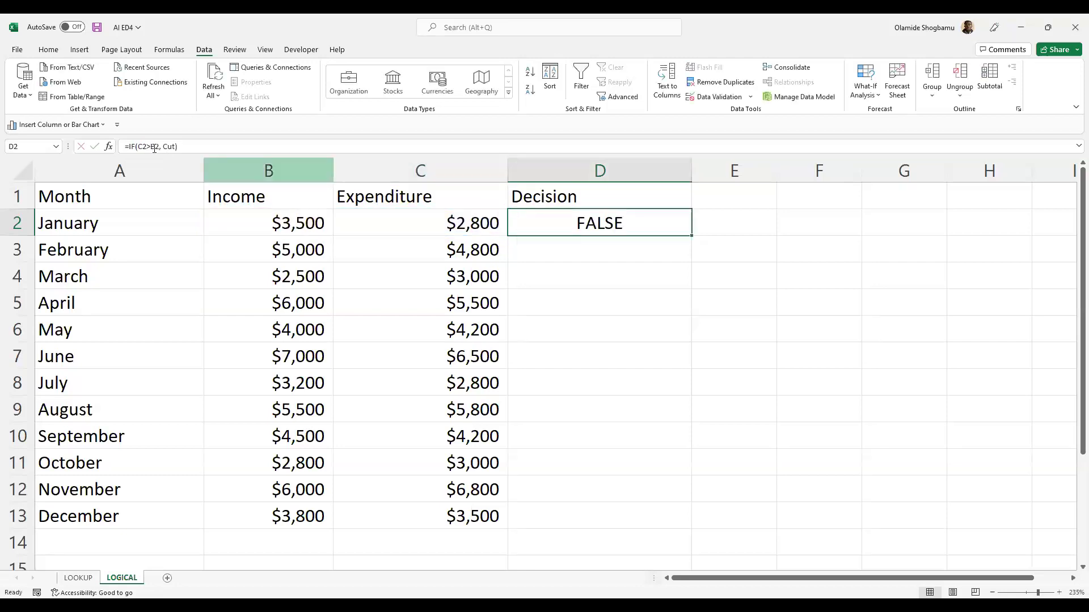
Step: Change the formula in D2 to =IF(C2>B2, "Cut", "Copy"), with both results as quoted text
{"action": "left_click", "coordinate": [158, 147]}
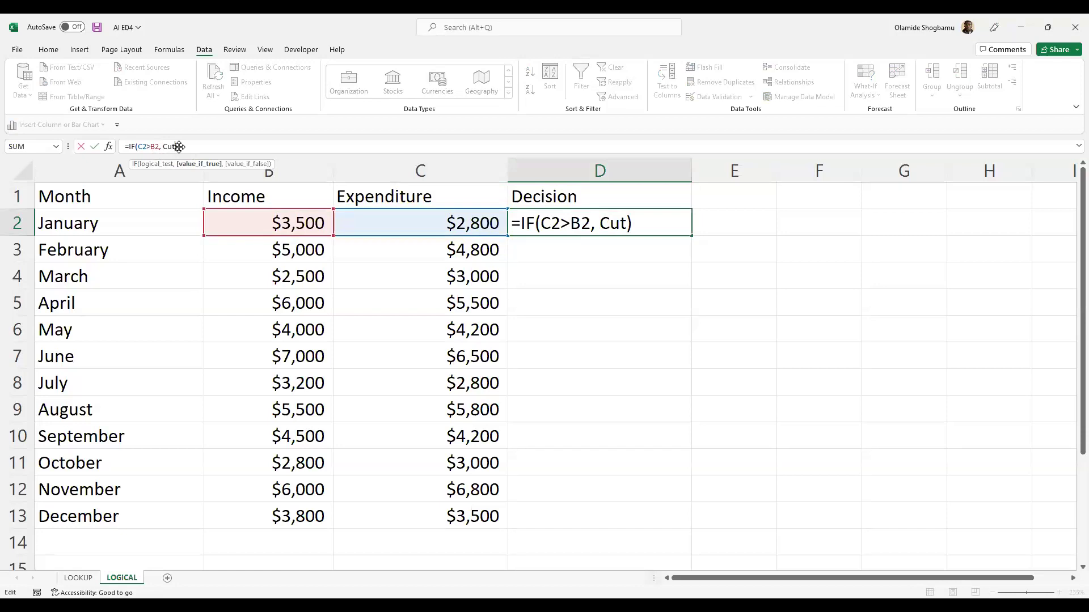
{"action": "type", "text": "\"Cut\", \""}
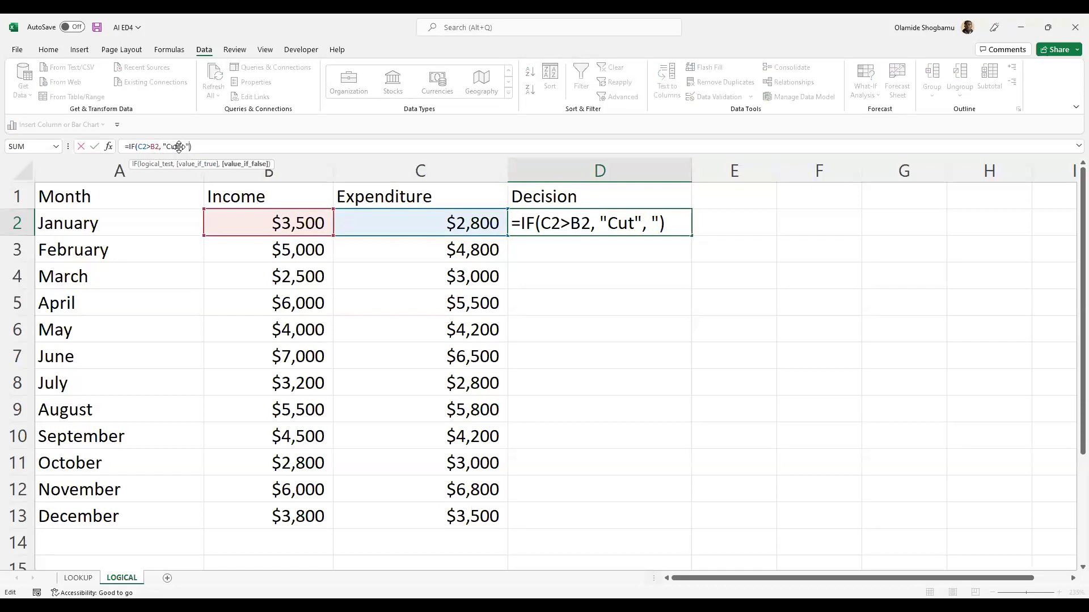
{"action": "type", "text": "Copy\""}
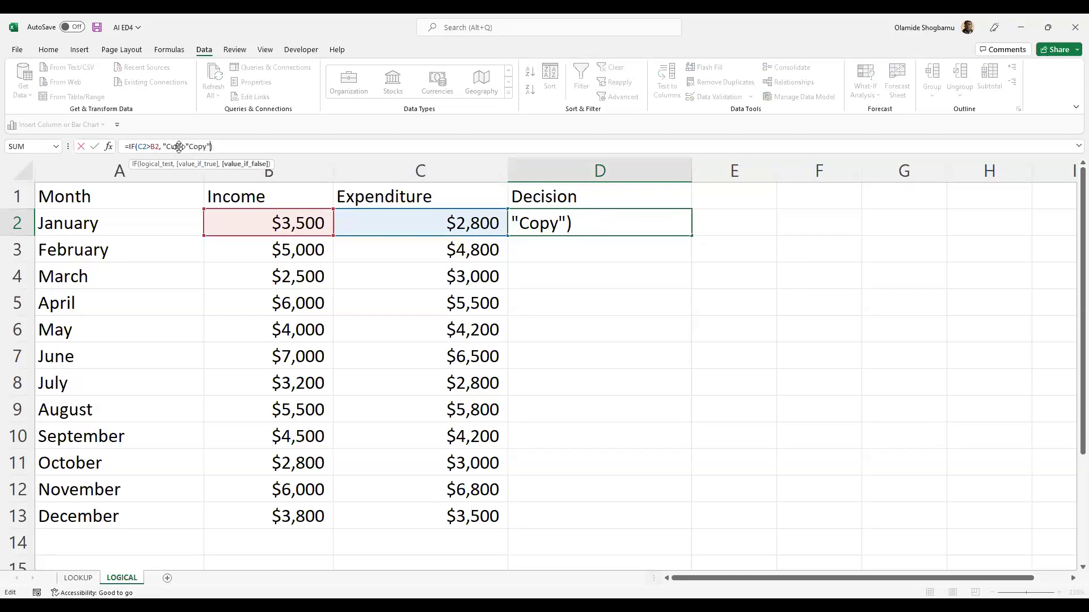
{"action": "type", "text": ")"}
{"action": "key", "text": "Return"}
{"action": "left_click", "coordinate": [598, 228]}
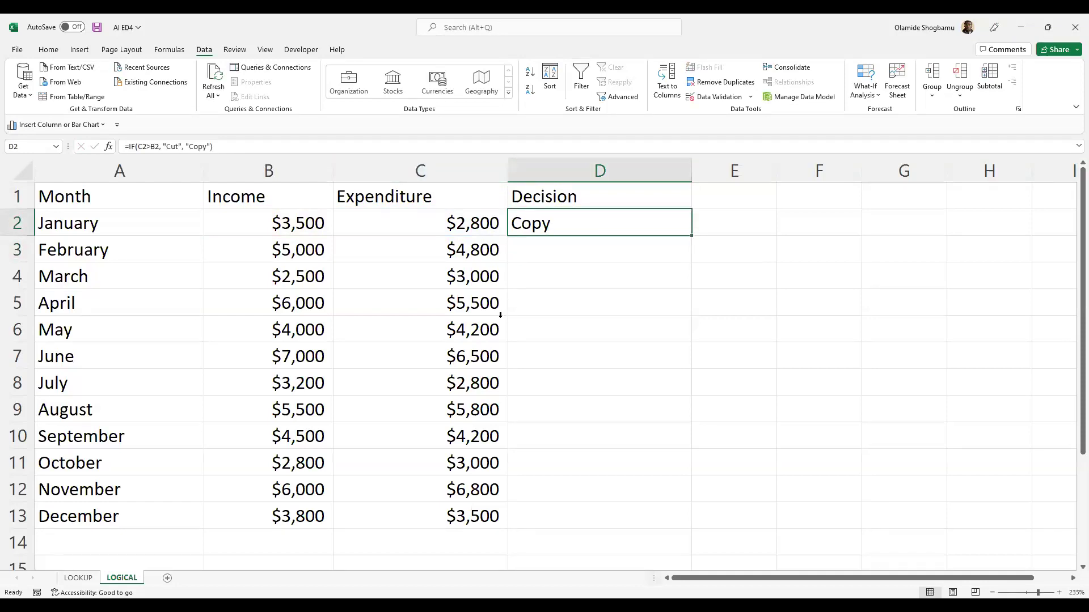
Step: Fill the IF formula from D2 down the Decision column to December in D13
{"action": "key", "text": "alt+Tab"}
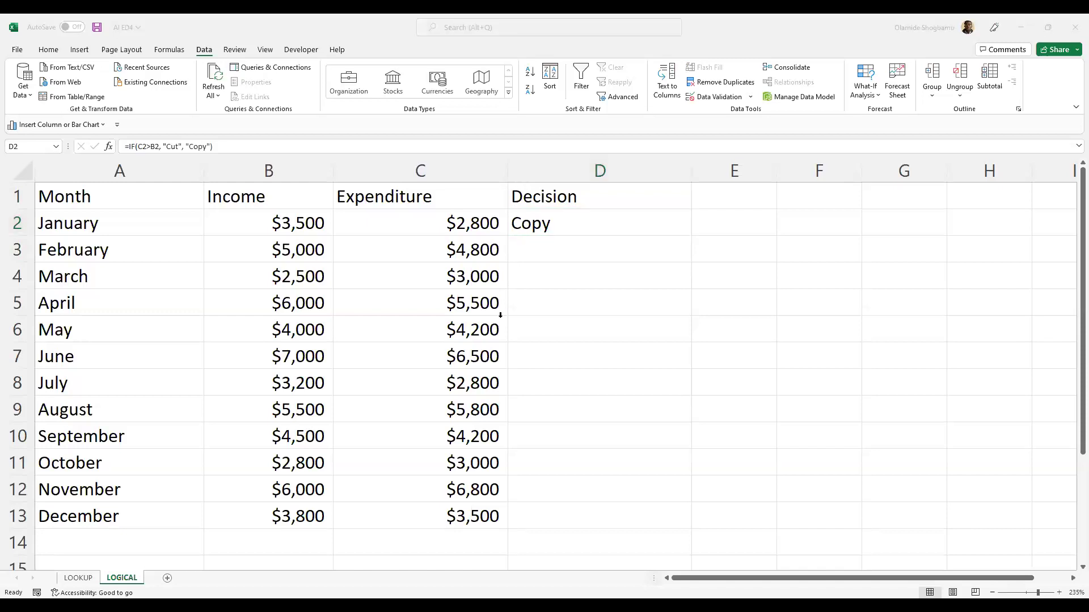
{"action": "left_click", "coordinate": [567, 223]}
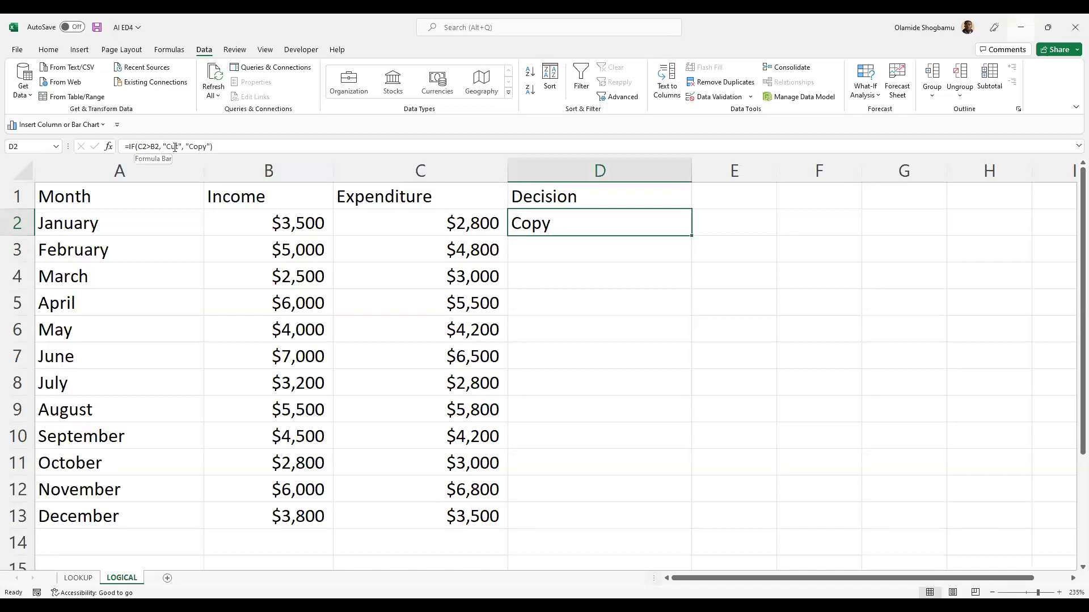
{"action": "double_click", "coordinate": [691, 236]}
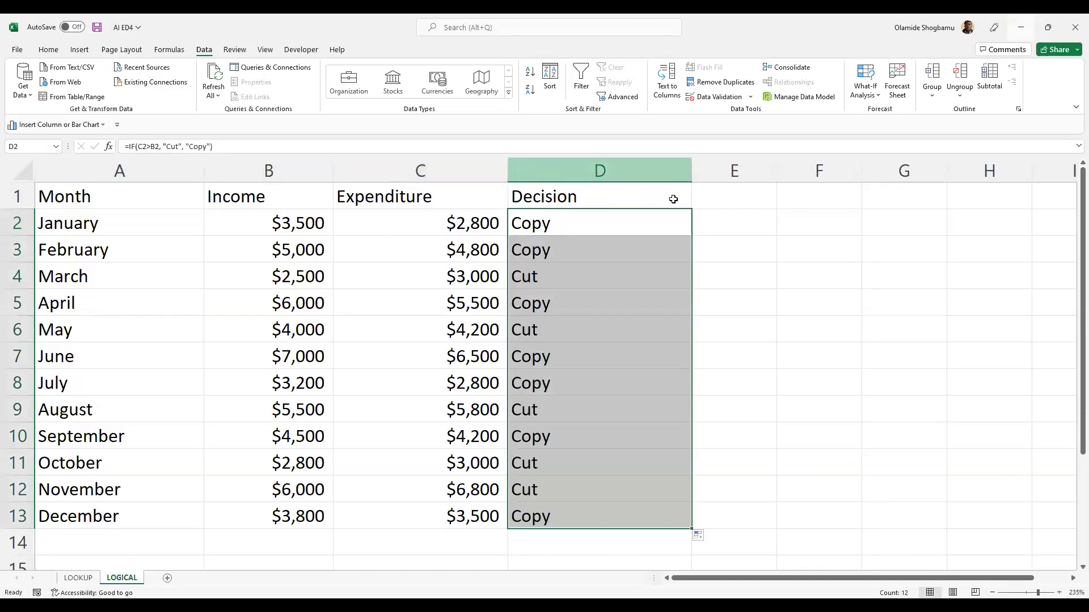
Step: Examine the copied IF formulas in D2 through D6 and how their cell references change by row
{"action": "left_click", "coordinate": [658, 224]}
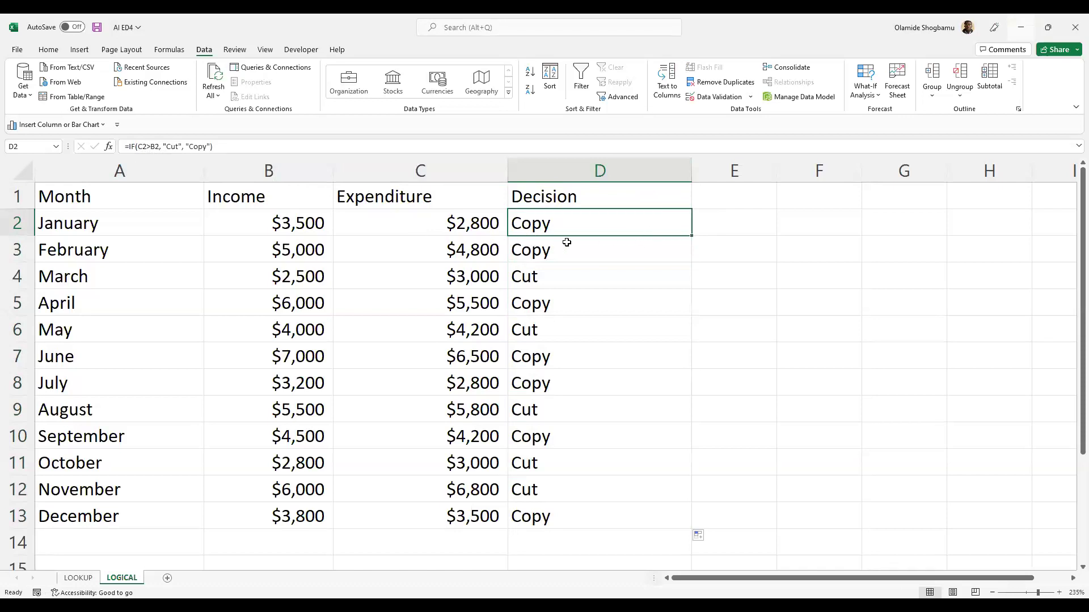
{"action": "left_click", "coordinate": [580, 255]}
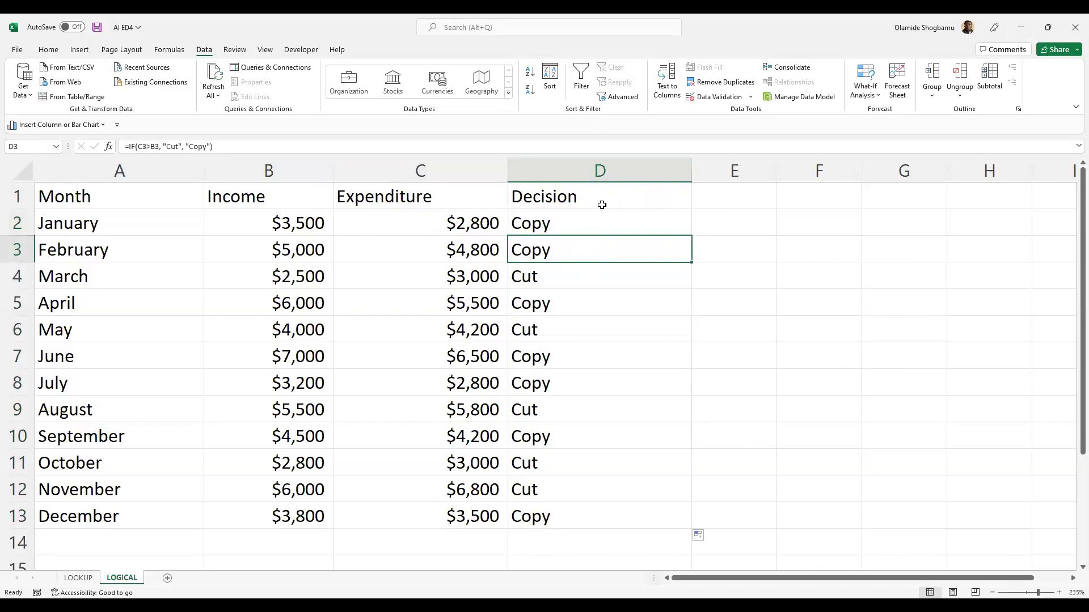
{"action": "left_click", "coordinate": [559, 224]}
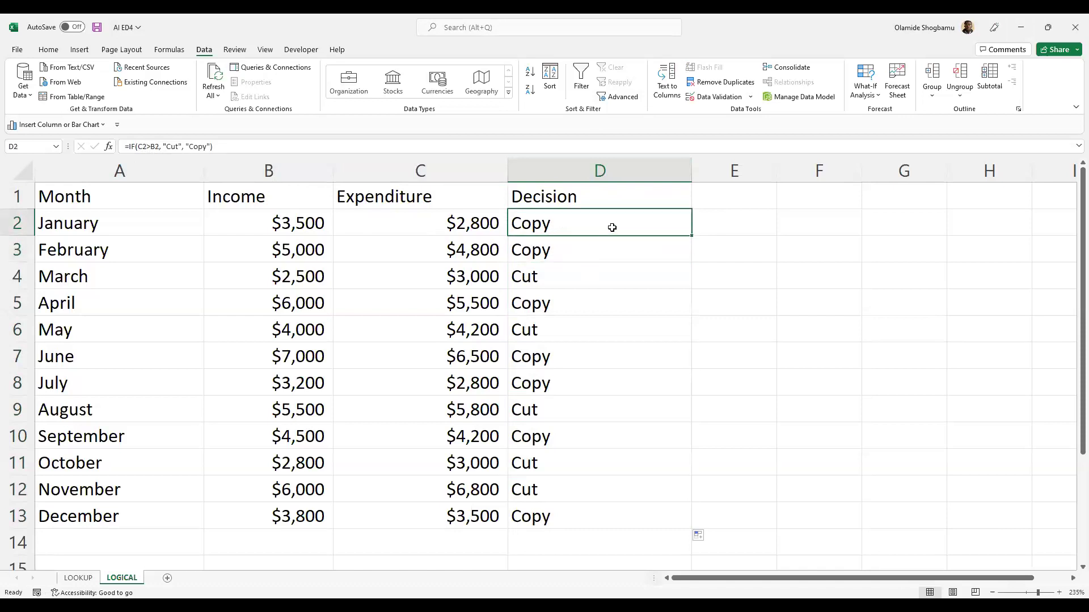
{"action": "left_click", "coordinate": [614, 248]}
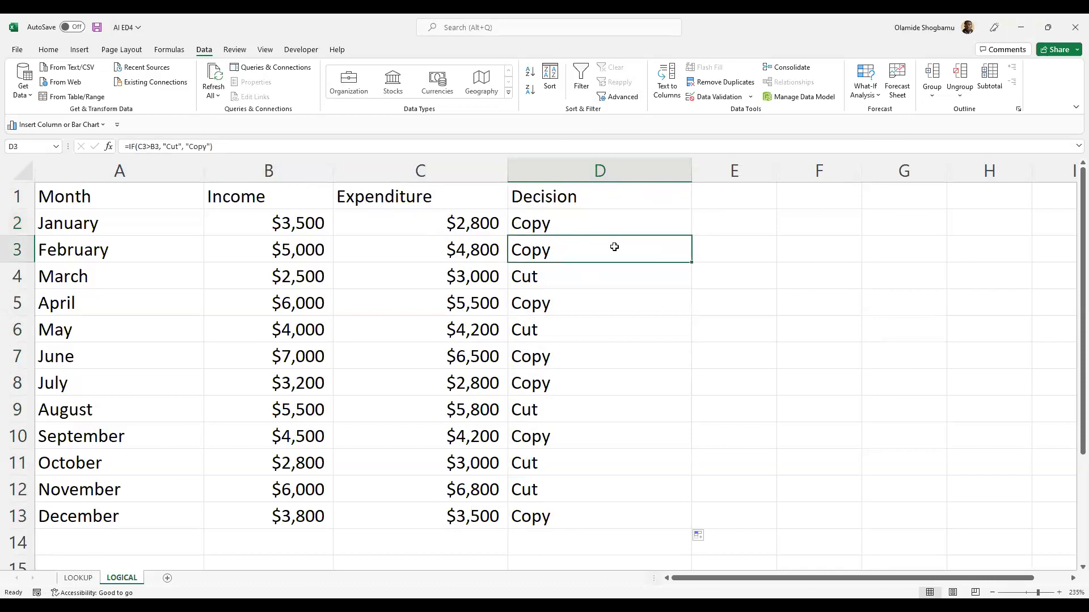
{"action": "left_click", "coordinate": [627, 274]}
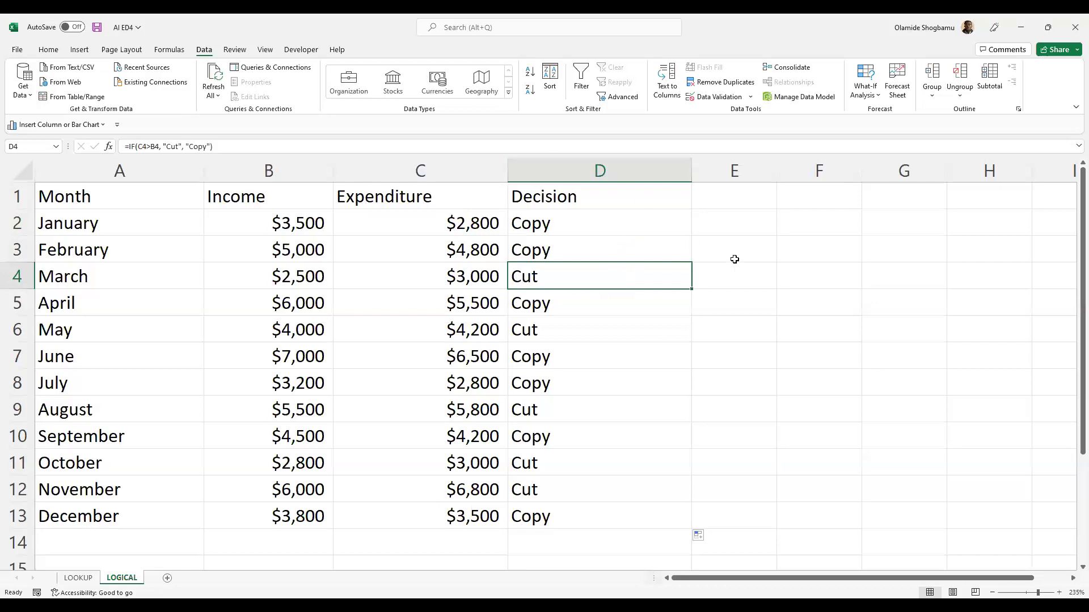
{"action": "left_click", "coordinate": [640, 302]}
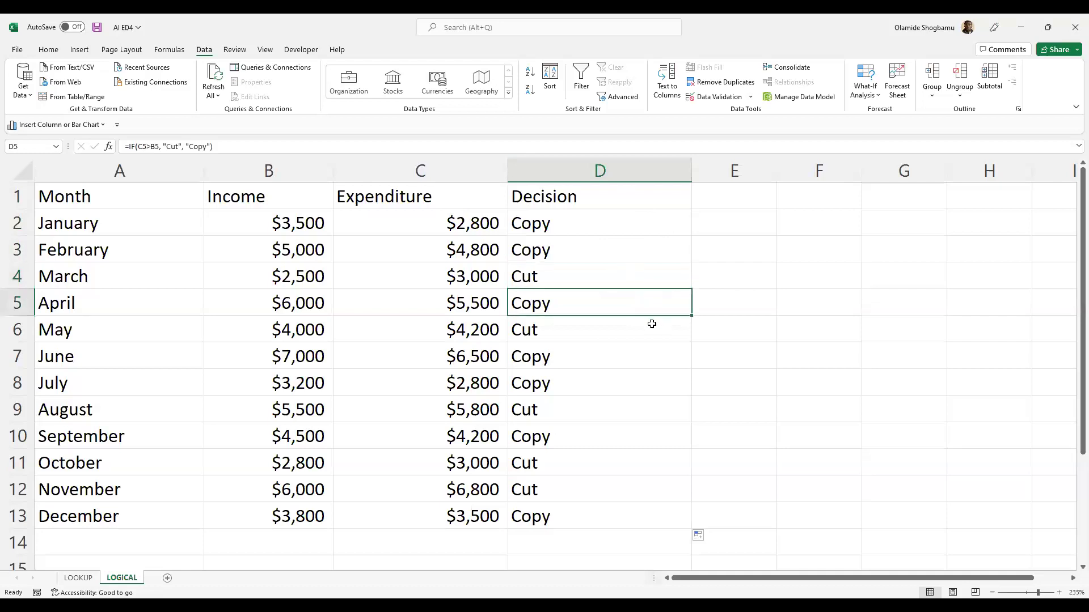
{"action": "left_click", "coordinate": [647, 326]}
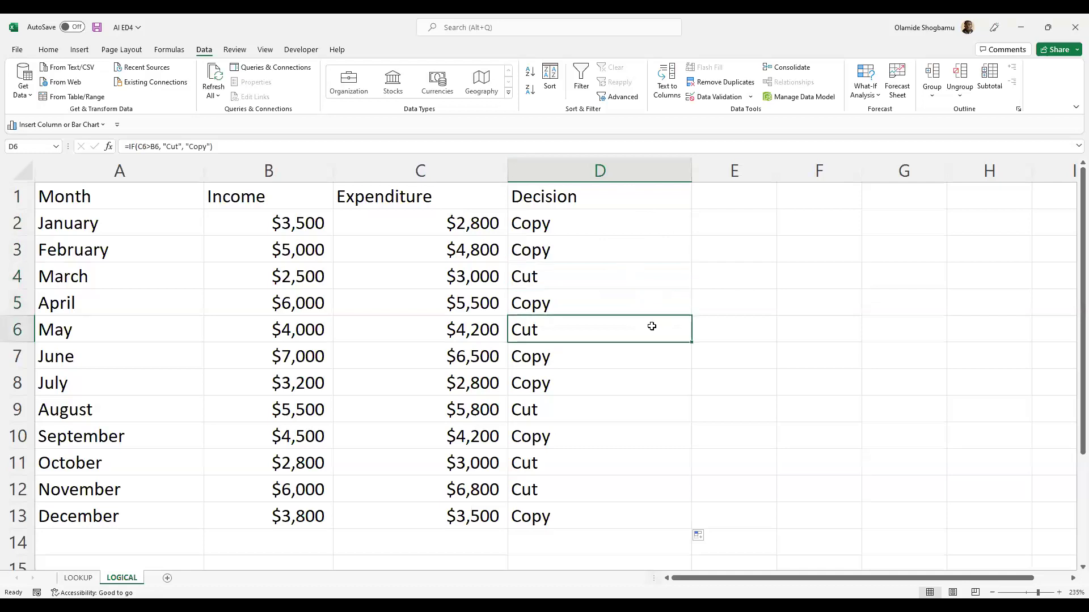
{"action": "left_click", "coordinate": [389, 26]}
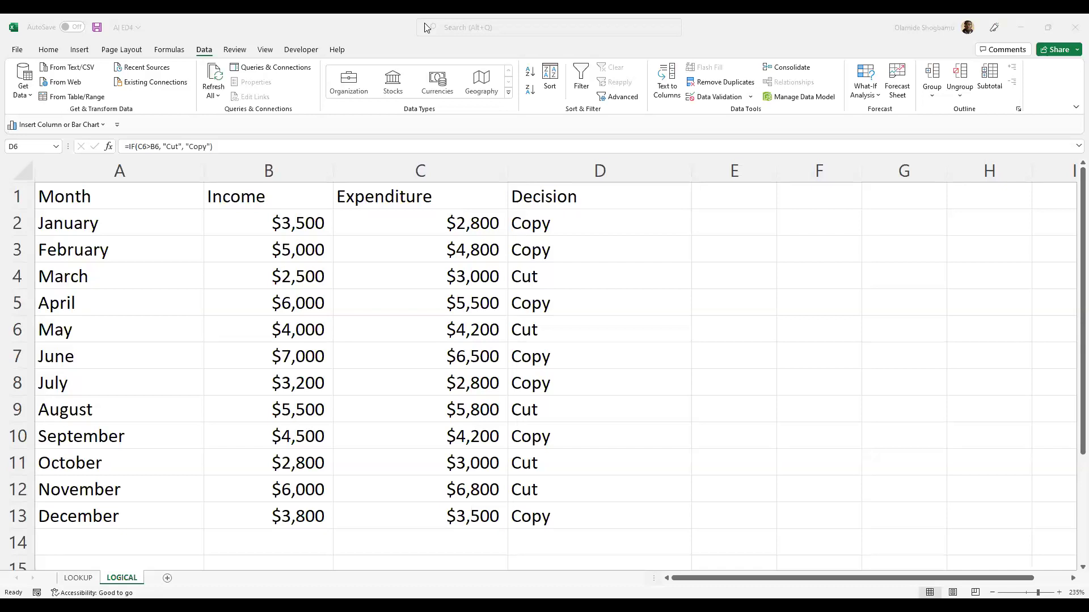
{"action": "left_click", "coordinate": [698, 500]}
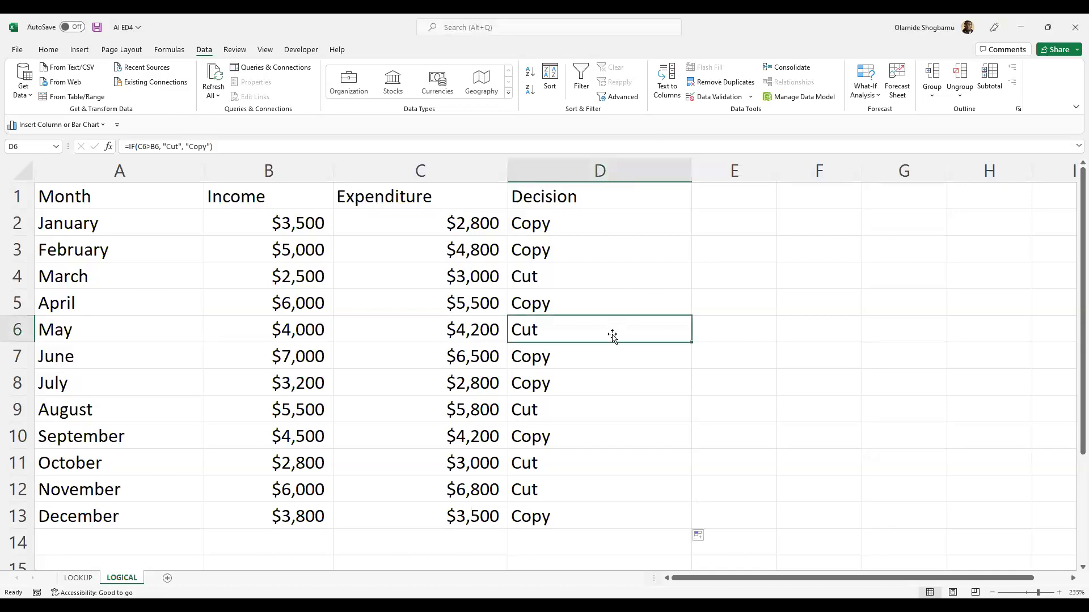
Step: Undo the fill and the IF formula entries so that the Decision column is empty below its heading
{"action": "double_click", "coordinate": [610, 377]}
{"action": "double_click", "coordinate": [590, 227]}
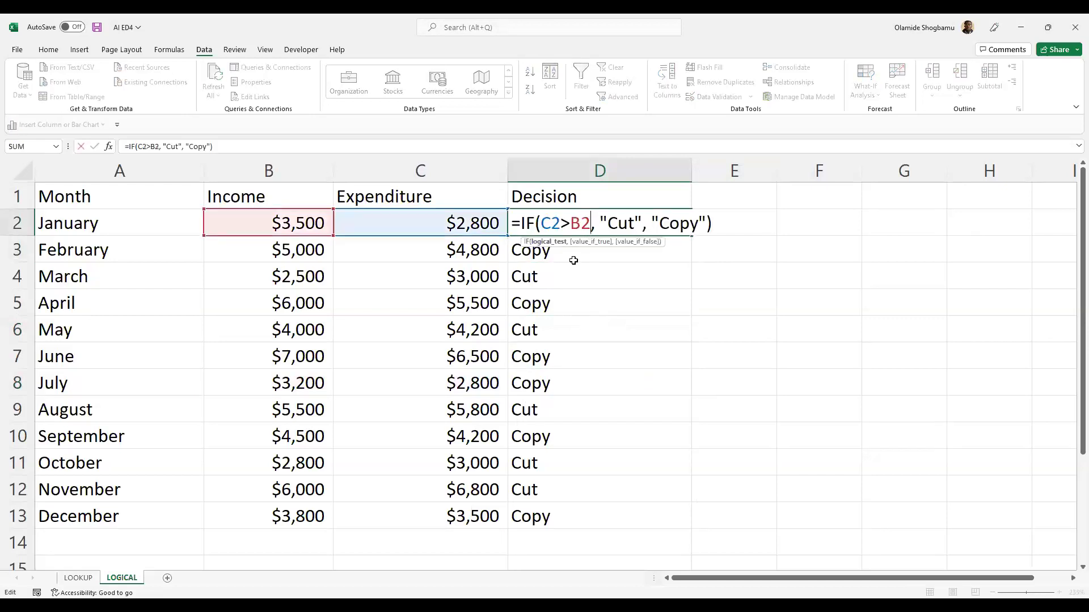
{"action": "left_click", "coordinate": [582, 277]}
{"action": "key", "text": "ctrl+z"}
{"action": "key", "text": "ctrl+z"}
{"action": "key", "text": "ctrl+z"}
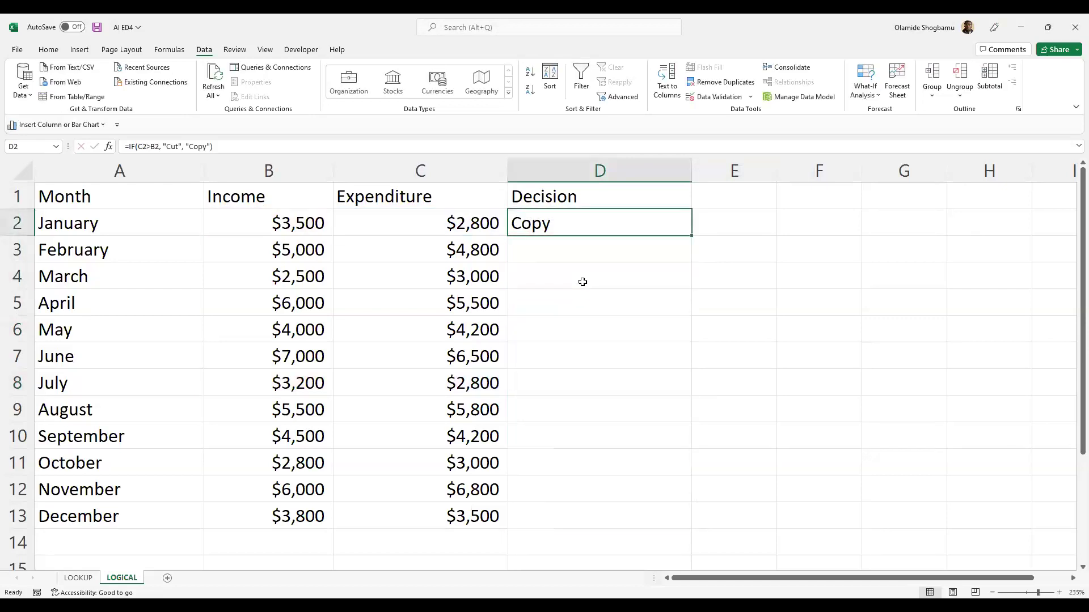
{"action": "key", "text": "ctrl+z"}
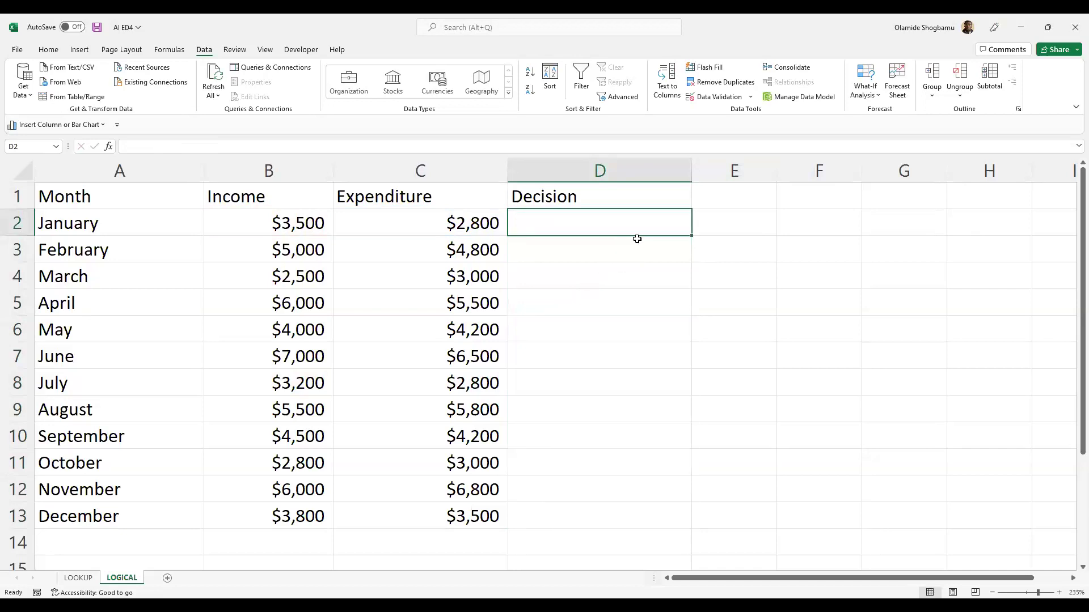
Step: Begin an IF formula in D2 with the logical test C2>B2, comparing January's expenditure with its income
{"action": "scroll", "coordinate": [629, 247], "scroll_direction": "up", "scroll_amount": 1}
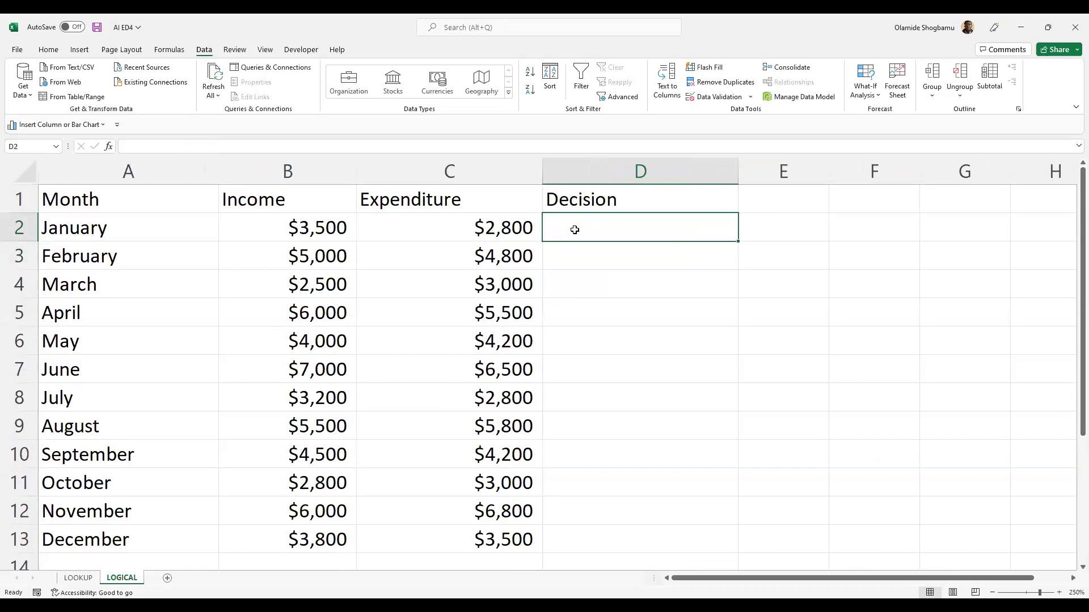
{"action": "left_click", "coordinate": [524, 232]}
{"action": "left_click", "coordinate": [263, 232]}
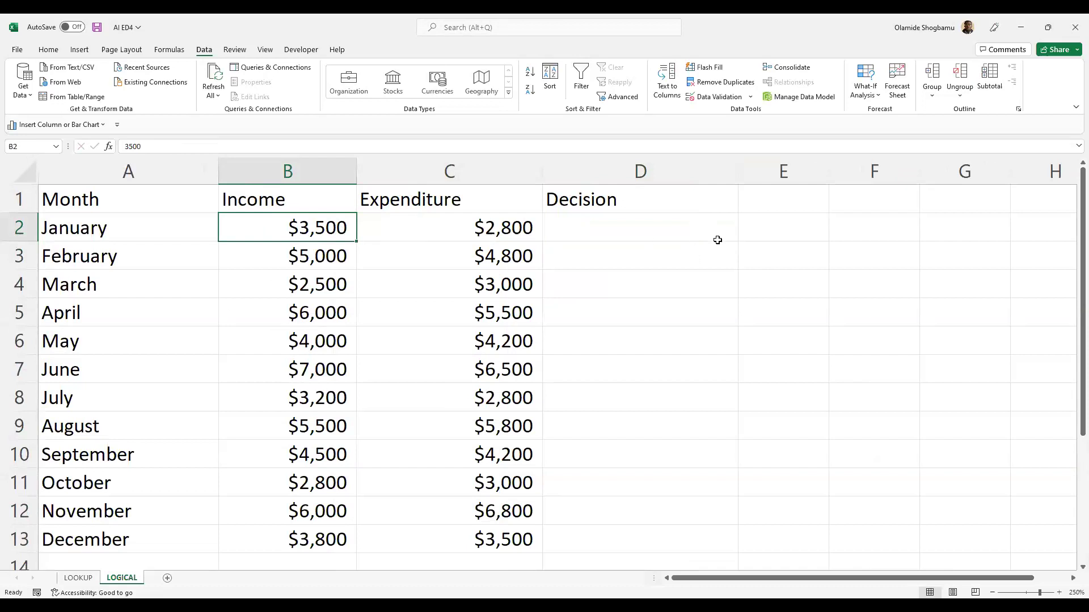
{"action": "left_click", "coordinate": [696, 235]}
{"action": "left_click", "coordinate": [641, 263]}
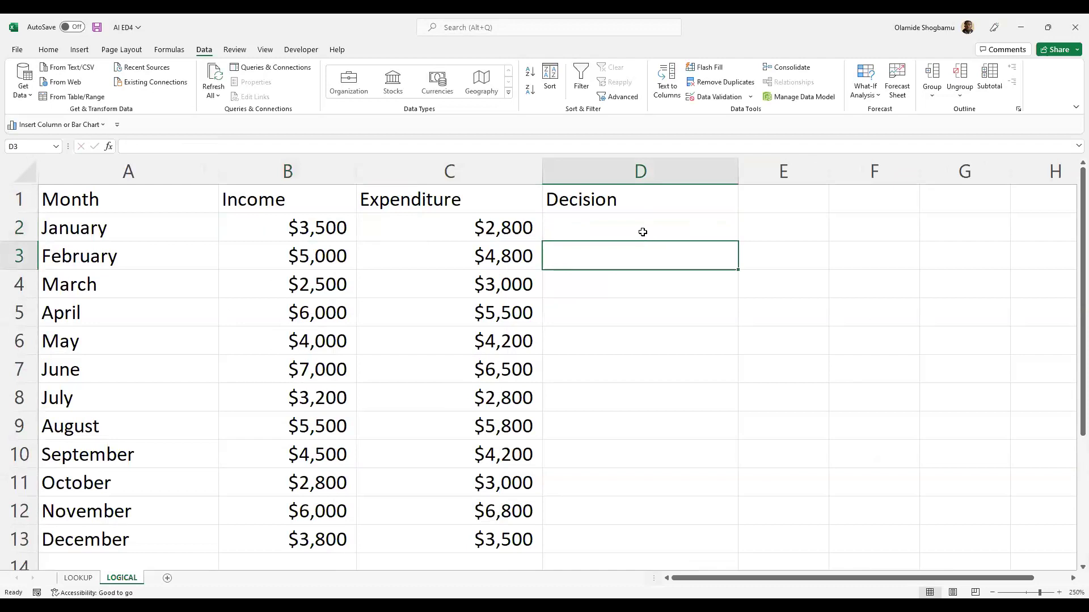
{"action": "left_click", "coordinate": [641, 232]}
{"action": "left_click", "coordinate": [630, 150]}
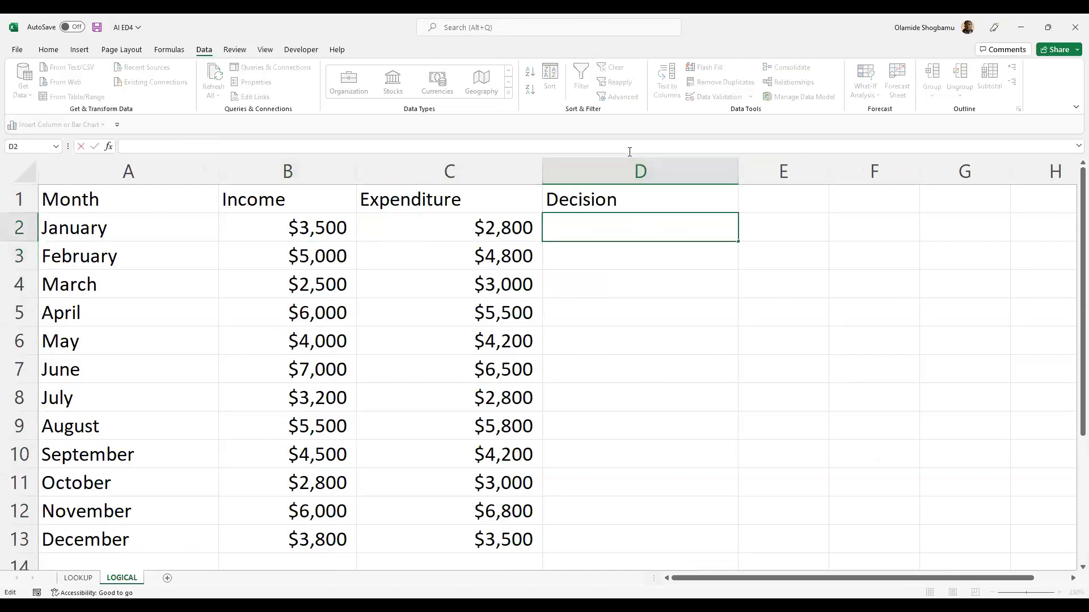
{"action": "type", "text": "=IF()"}
{"action": "key", "text": "BackSpace"}
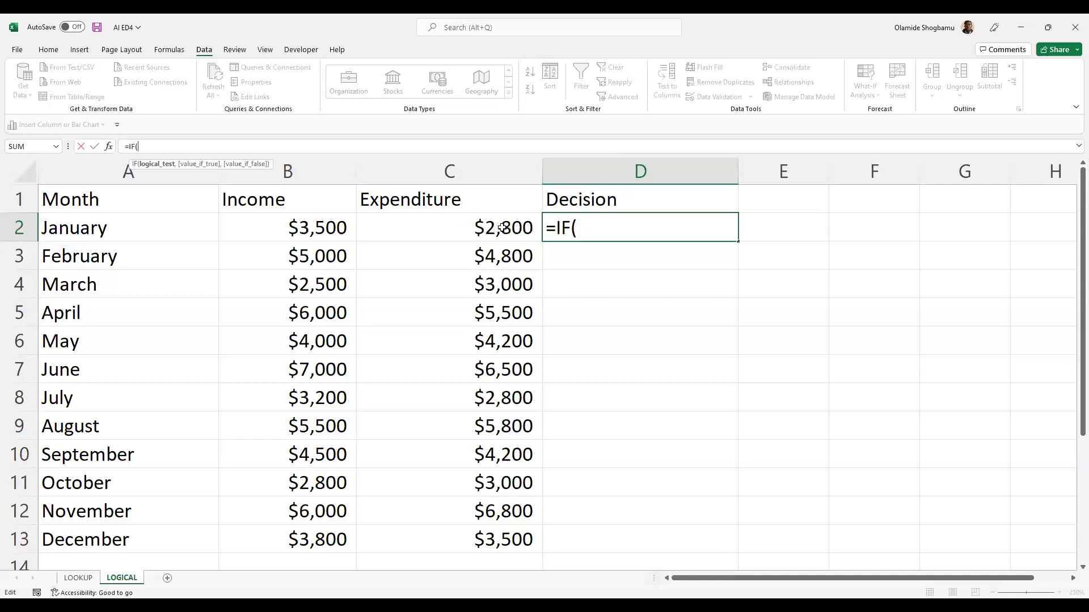
{"action": "left_click", "coordinate": [502, 228]}
{"action": "type", "text": ">"}
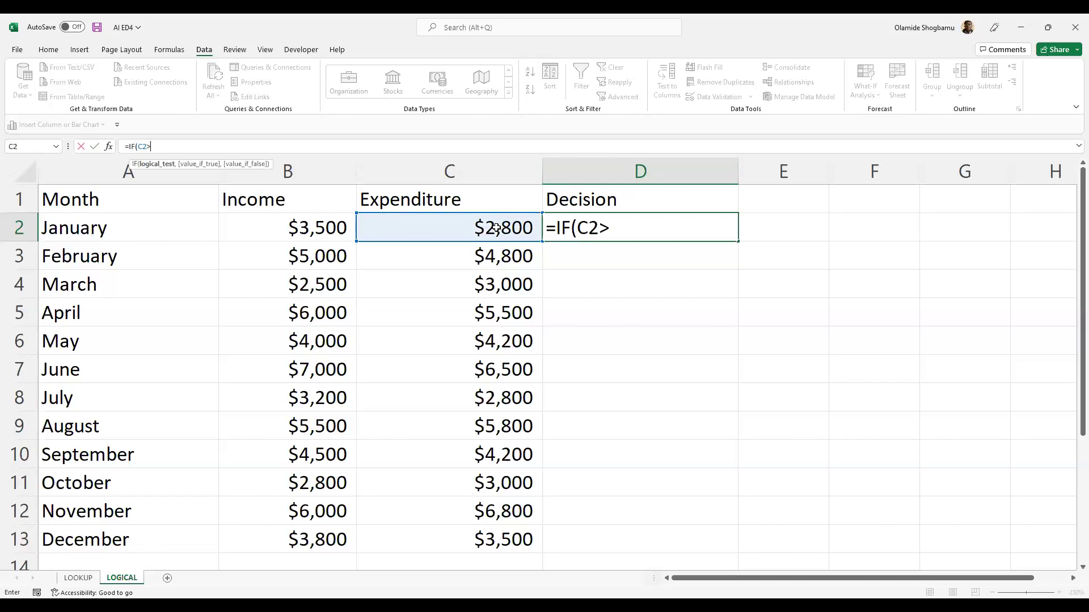
{"action": "left_click", "coordinate": [316, 231]}
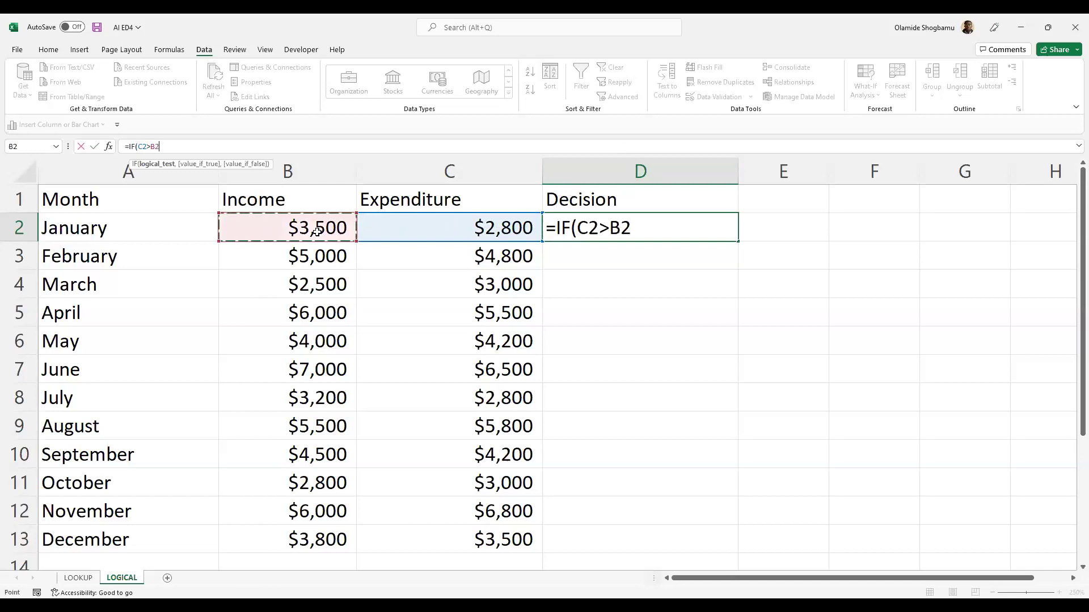
Step: Complete the IF formula in D2 with "cut" as the true result and "copy" as the false result
{"action": "left_click", "coordinate": [602, 228]}
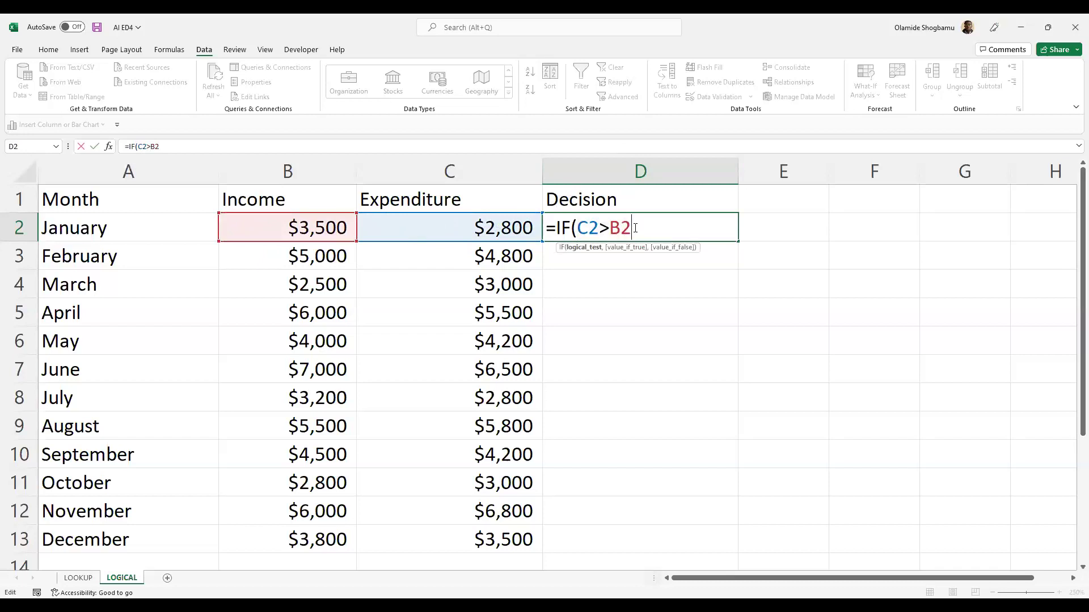
{"action": "type", "text": ","}
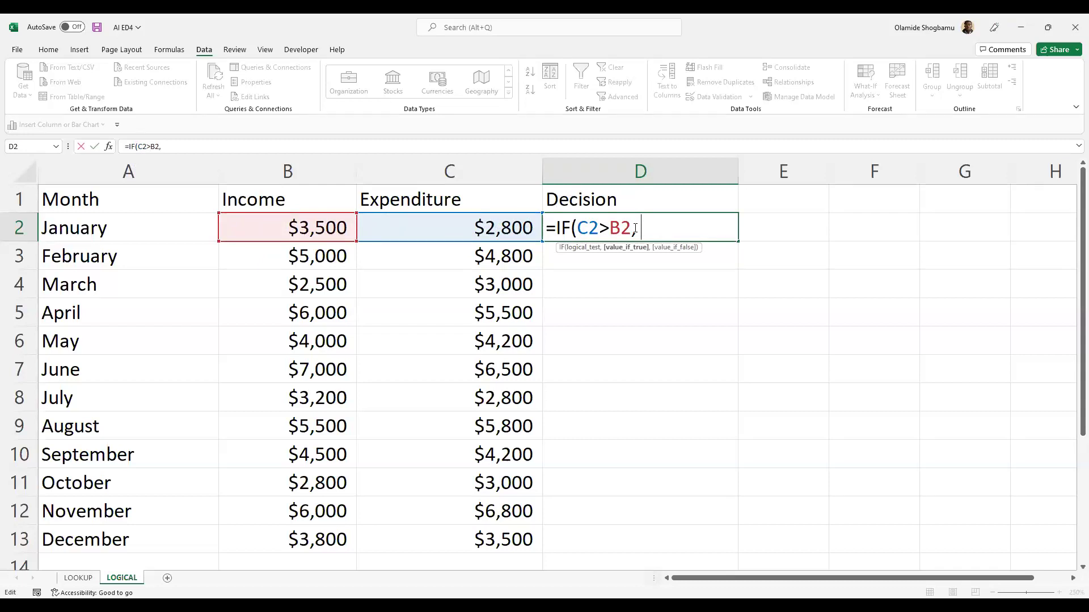
{"action": "type", "text": "\"Cu"}
{"action": "key", "text": "BackSpace"}
{"action": "key", "text": "BackSpace"}
{"action": "type", "text": "cut\", \"cop"}
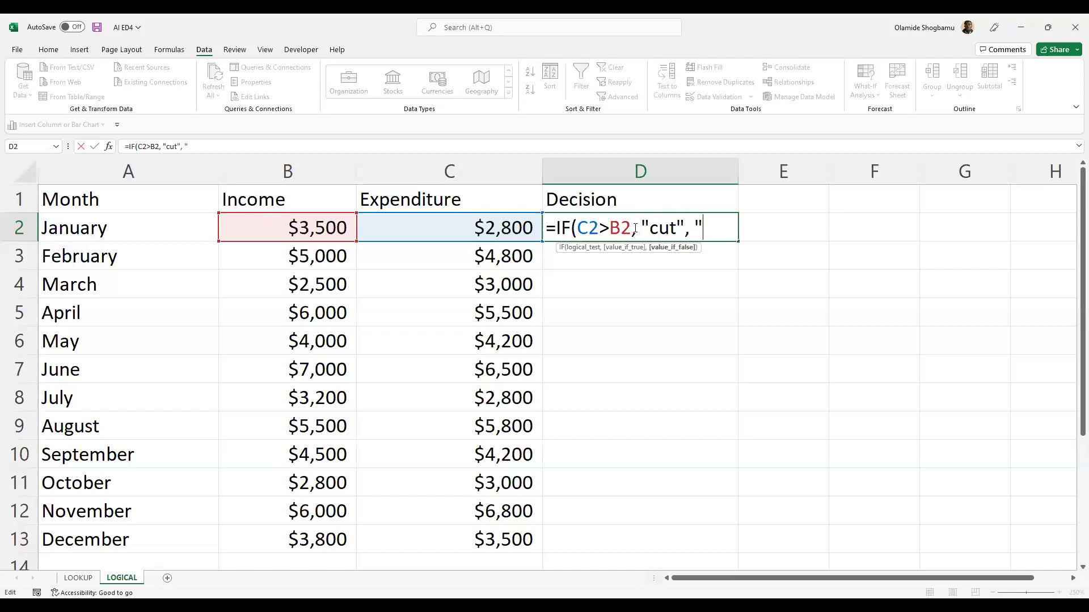
{"action": "type", "text": "y\")"}
{"action": "key", "text": "Return"}
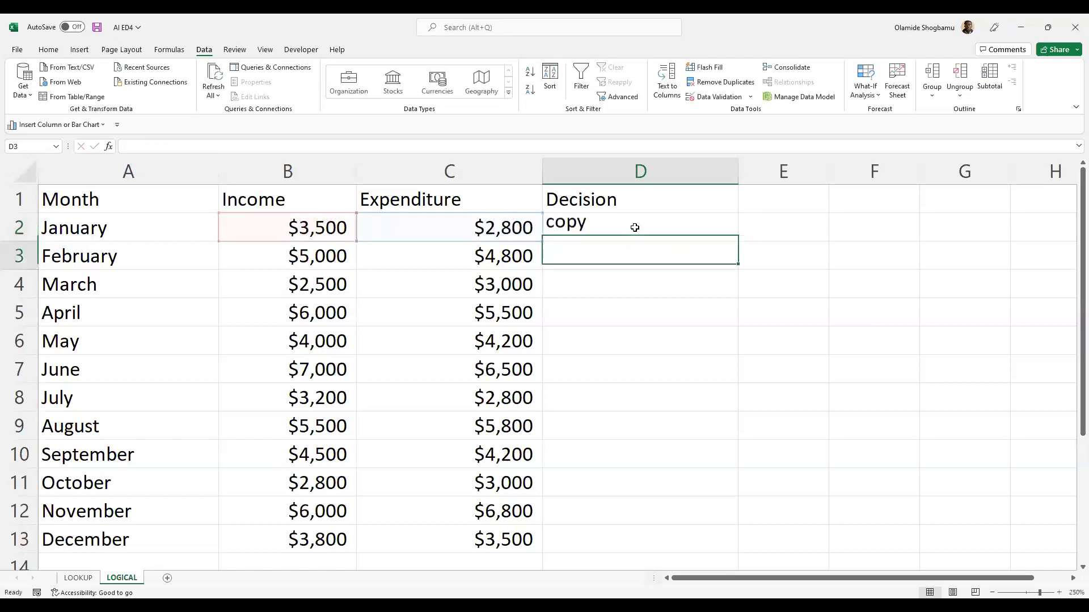
Step: Copy the IF formula from D2 down to D13 to fill the Decision column for every month
{"action": "left_click", "coordinate": [630, 220]}
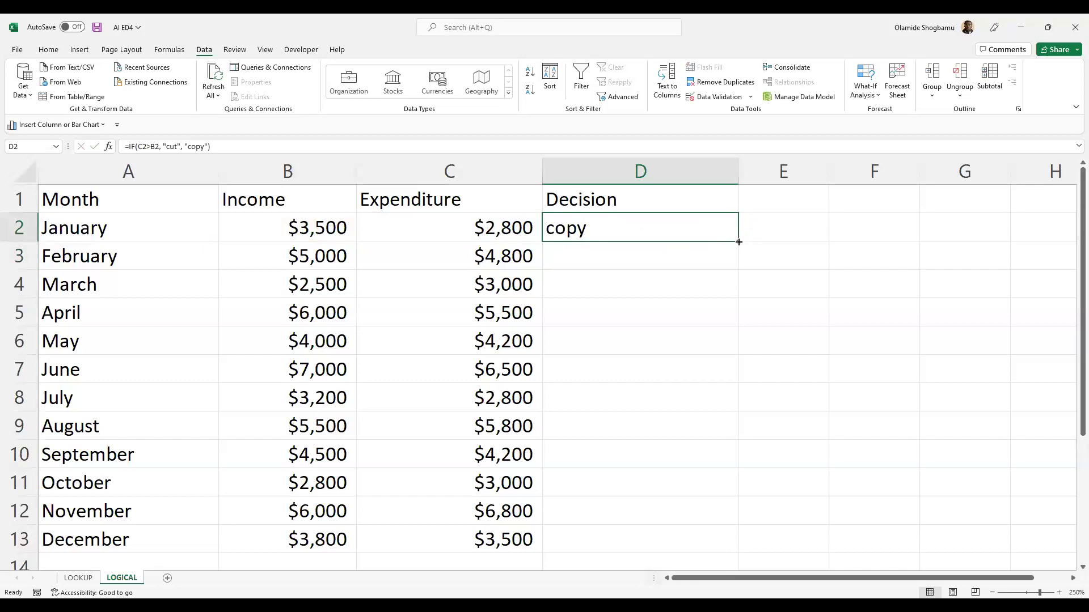
{"action": "double_click", "coordinate": [739, 242]}
{"action": "left_click", "coordinate": [734, 239]}
{"action": "scroll", "coordinate": [731, 247], "scroll_direction": "down", "scroll_amount": 1}
{"action": "scroll", "coordinate": [731, 247], "scroll_direction": "down", "scroll_amount": 2}
{"action": "scroll", "coordinate": [731, 247], "scroll_direction": "up", "scroll_amount": 3}
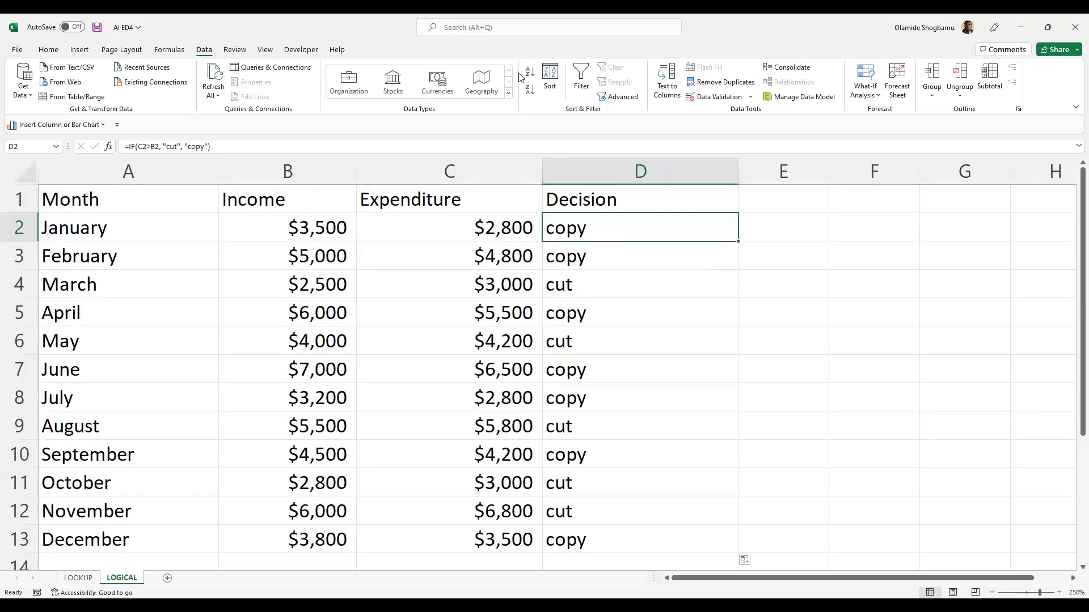
{"action": "key", "text": "alt+Tab"}
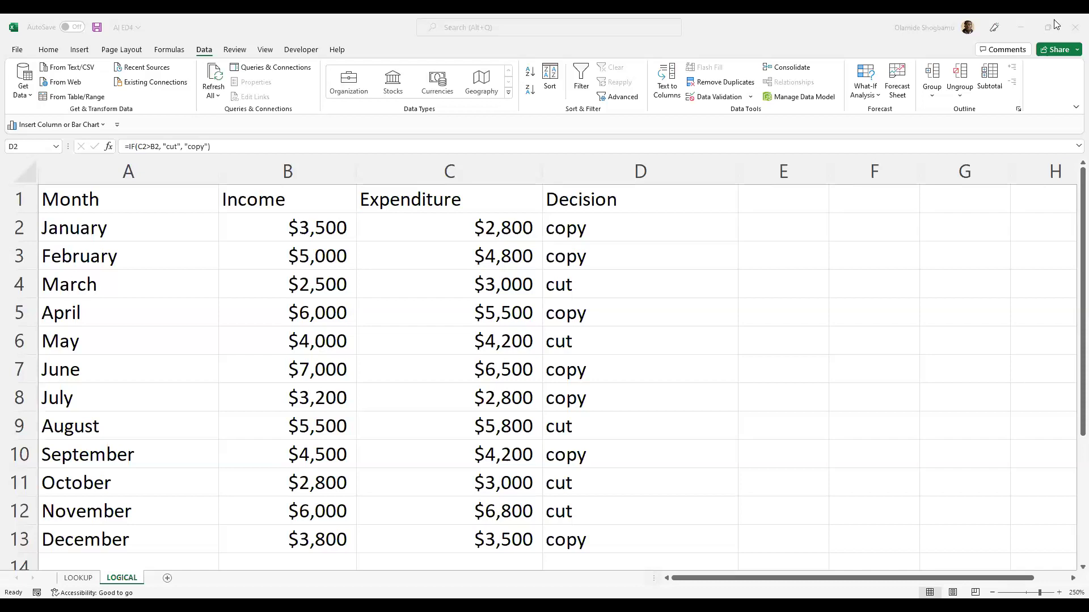
{"action": "left_click", "coordinate": [1054, 26]}
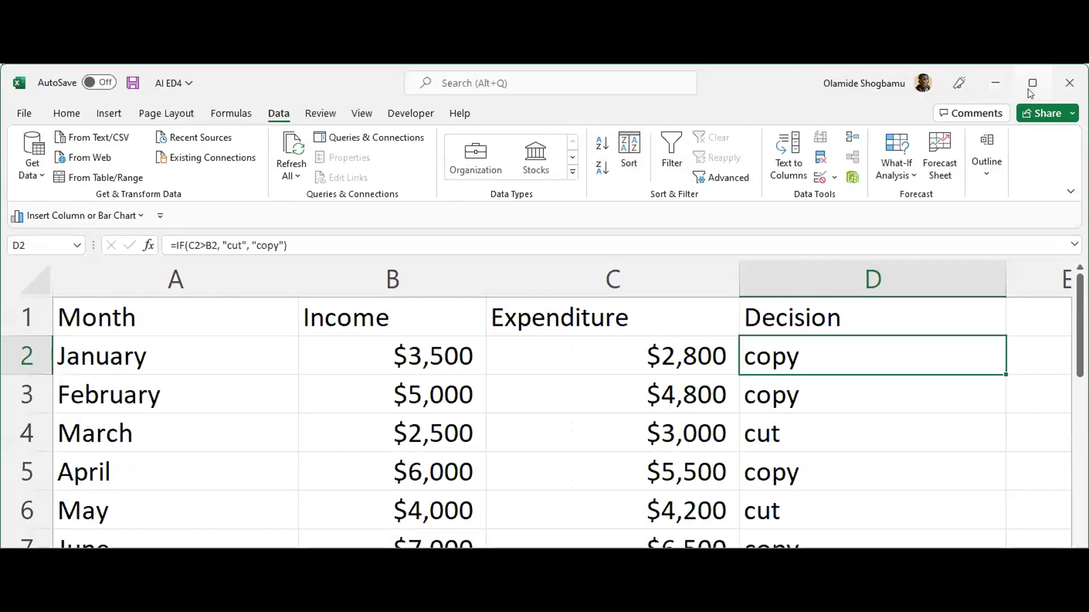
{"action": "left_click", "coordinate": [1029, 89]}
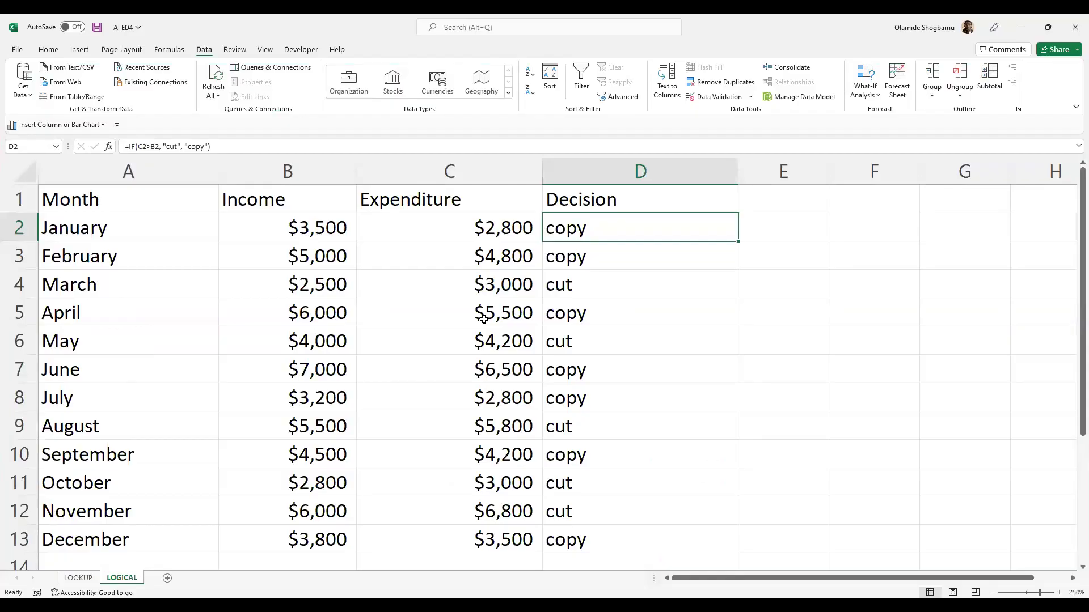
Step: Set June's income in B7 to $6,500
{"action": "key", "text": "alt+Tab"}
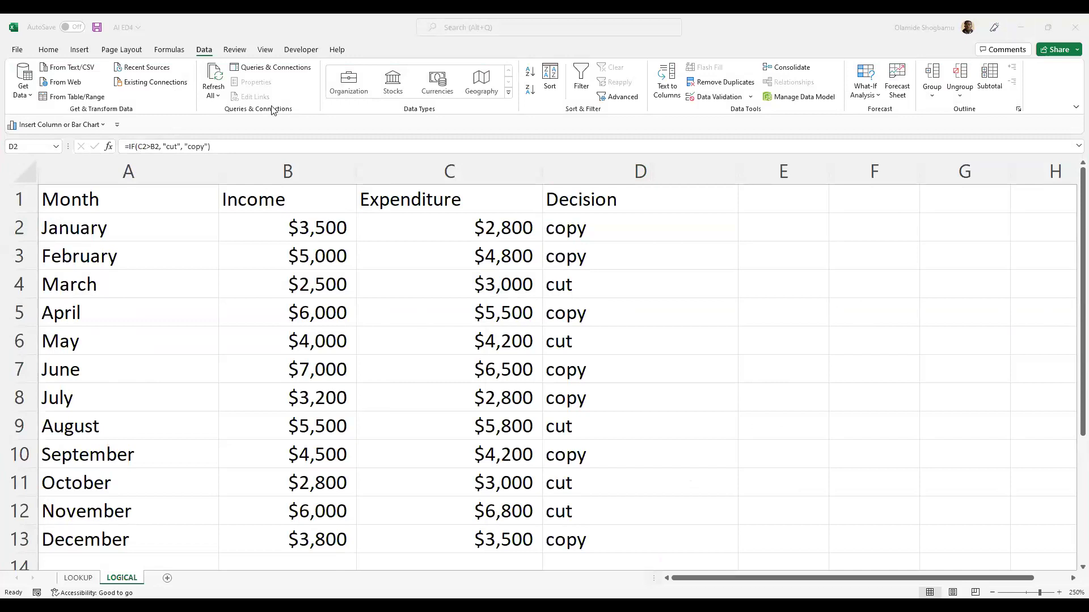
{"action": "left_click_drag", "start_coordinate": [703, 578], "coordinate": [789, 590]}
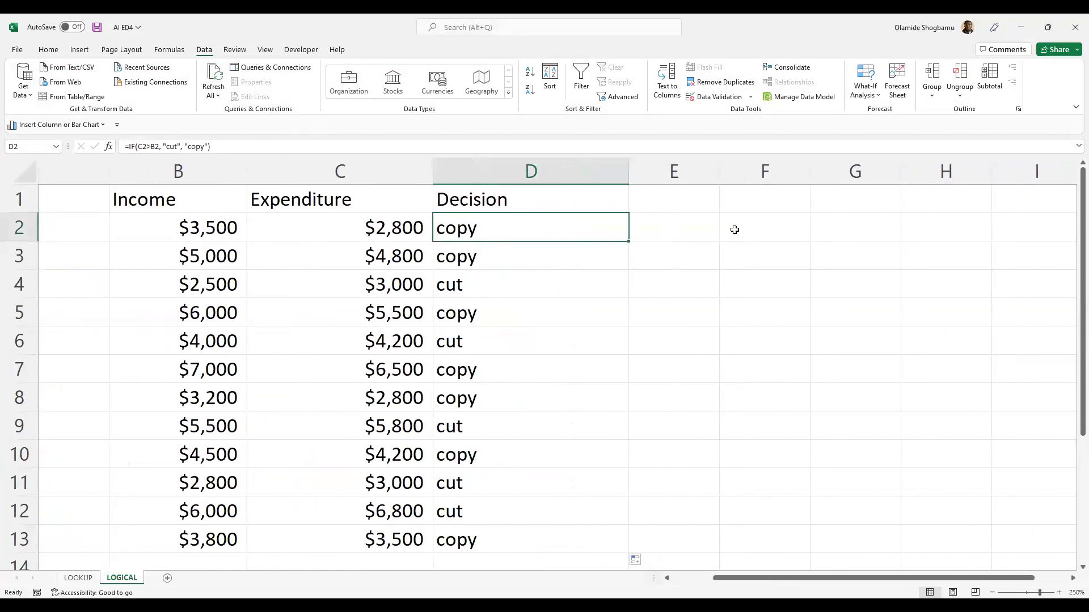
{"action": "left_click", "coordinate": [651, 195]}
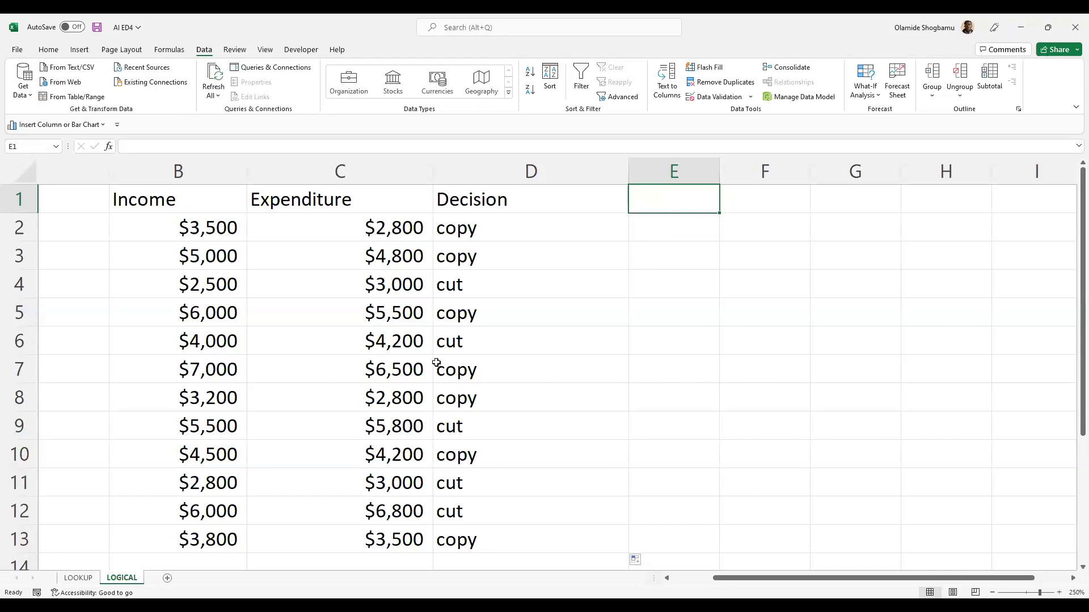
{"action": "double_click", "coordinate": [218, 374]}
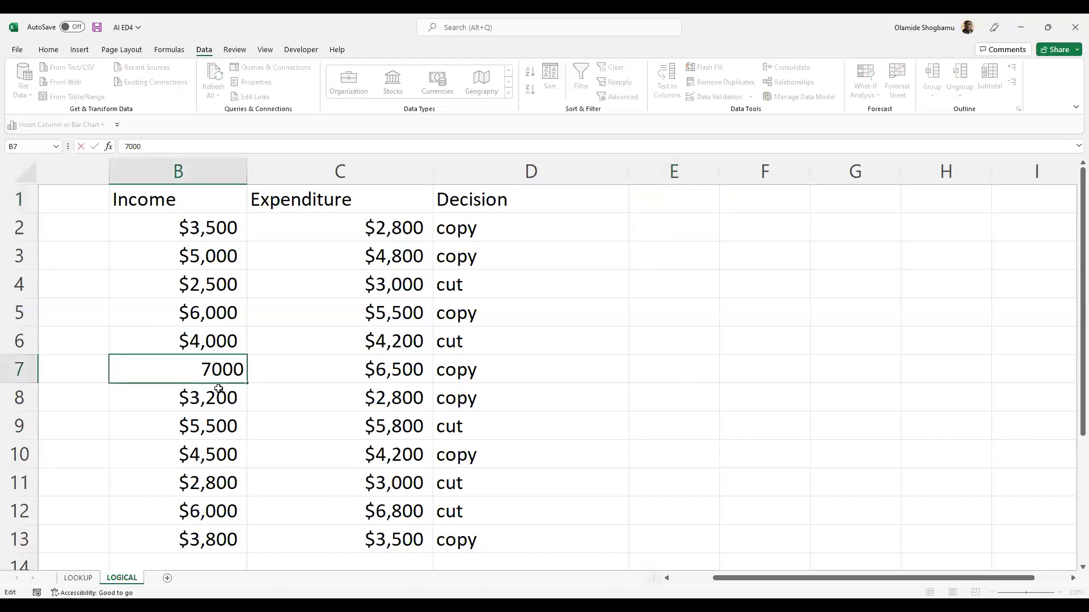
{"action": "key", "text": "BackSpace"}
{"action": "key", "text": "BackSpace"}
{"action": "type", "text": "65"}
{"action": "key", "text": "Left"}
{"action": "type", "text": "$"}
{"action": "key", "text": "Tab"}
Step: Compare June's income, expenditure and decision across row 7
{"action": "key", "text": "Right"}
{"action": "key", "text": "Right"}
{"action": "key", "text": "Left"}
{"action": "key", "text": "Left"}
{"action": "key", "text": "Left"}
{"action": "key", "text": "Right"}
{"action": "key", "text": "Right"}
{"action": "key", "text": "Right"}
{"action": "key", "text": "Left"}
{"action": "key", "text": "Left"}
{"action": "key", "text": "Right"}
{"action": "key", "text": "Left"}
{"action": "key", "text": "Left"}
{"action": "key", "text": "Right"}
{"action": "key", "text": "Right"}
{"action": "key", "text": "Left"}
{"action": "key", "text": "Left"}
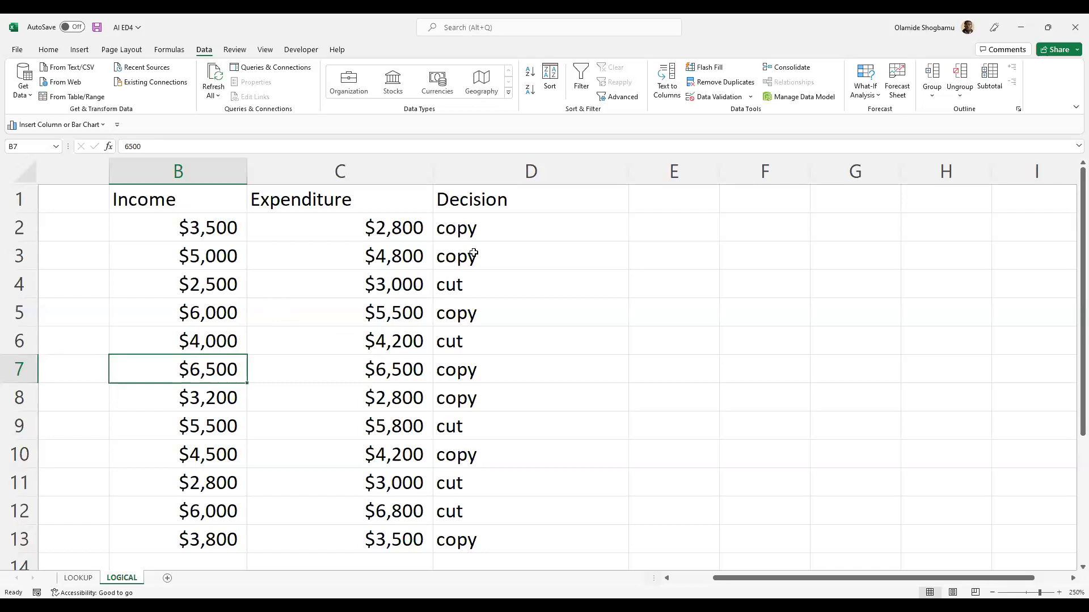
Step: Widen column E and enter the heading Plan in E1
{"action": "left_click", "coordinate": [571, 211]}
{"action": "left_click", "coordinate": [670, 211]}
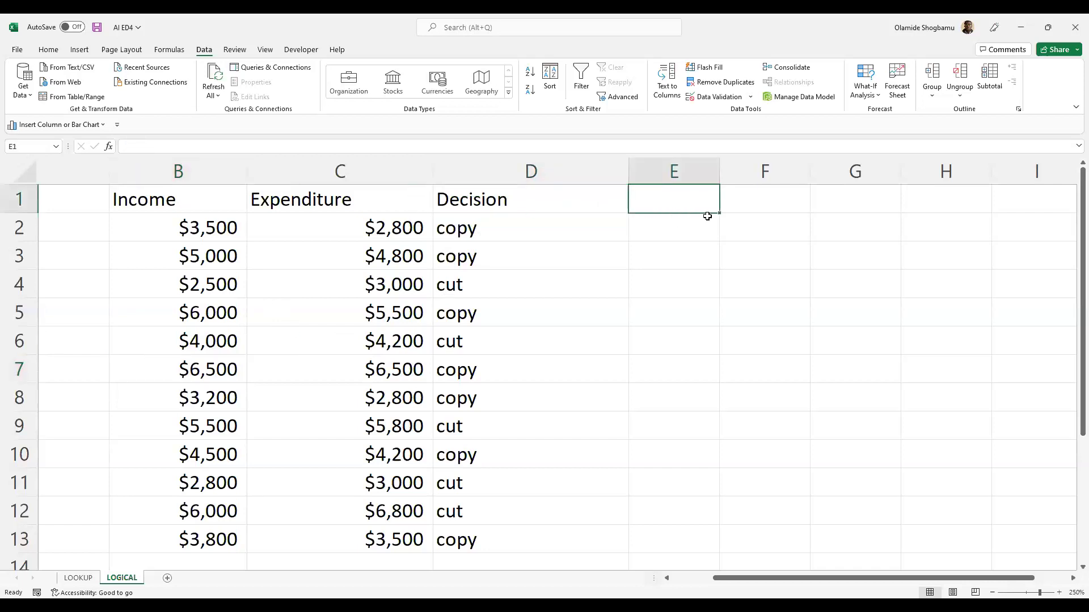
{"action": "left_click", "coordinate": [732, 169]}
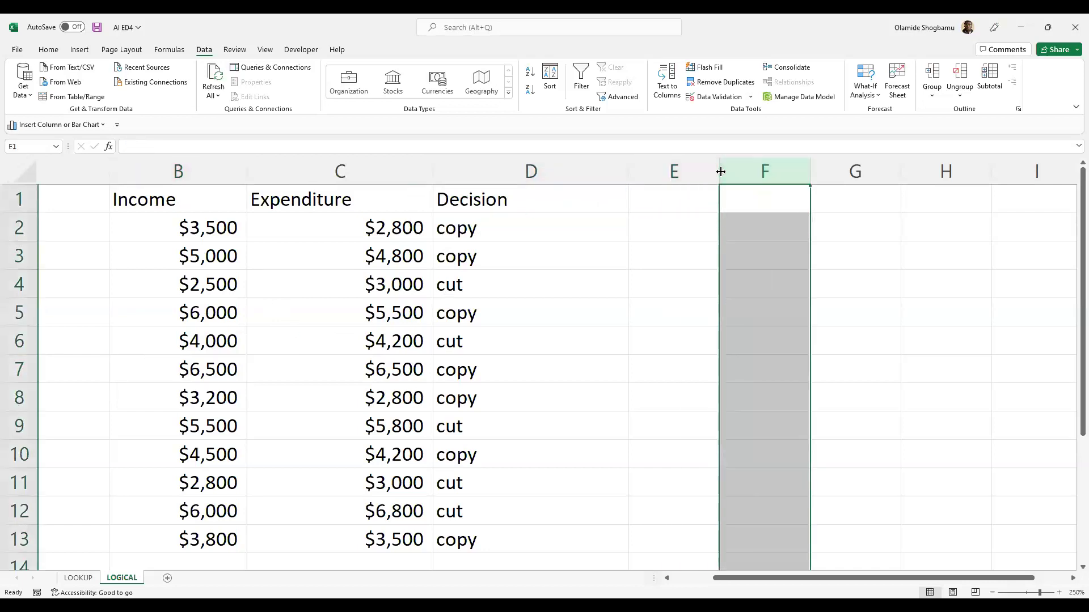
{"action": "left_click", "coordinate": [698, 203]}
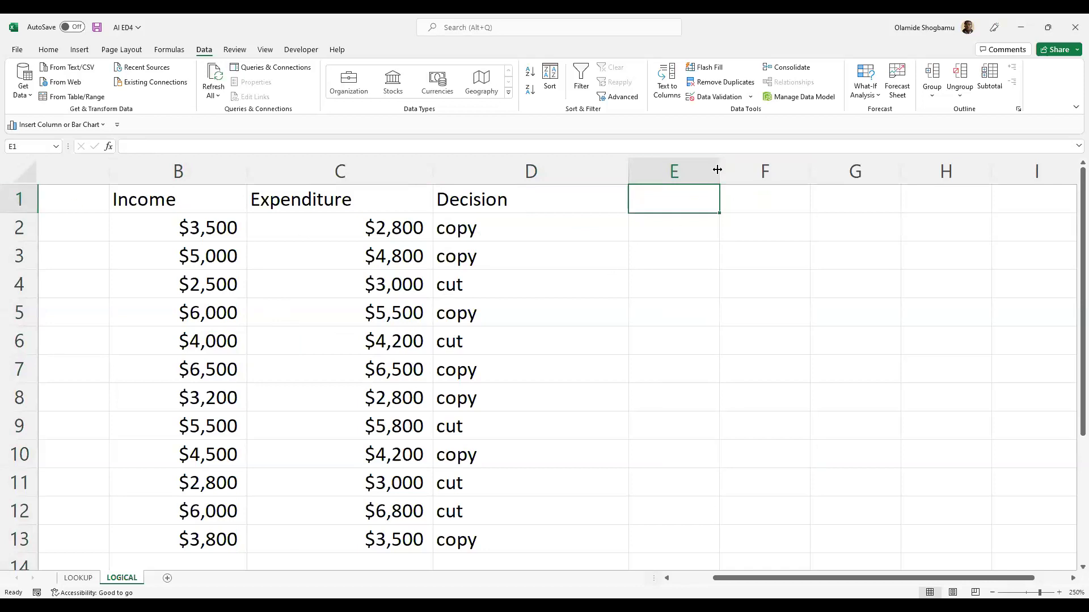
{"action": "left_click", "coordinate": [731, 168]}
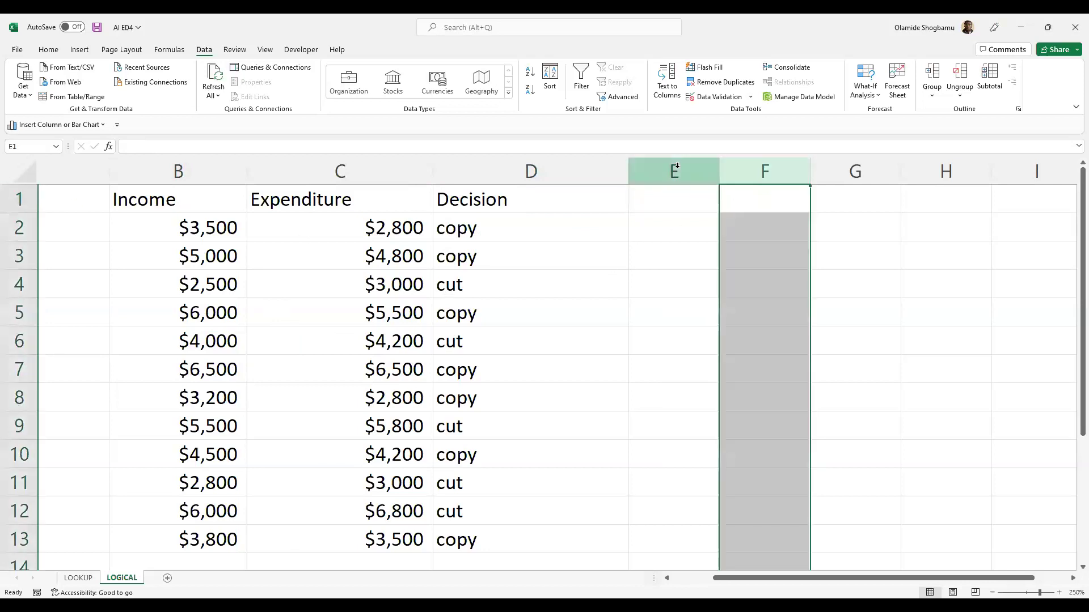
{"action": "left_click", "coordinate": [671, 174]}
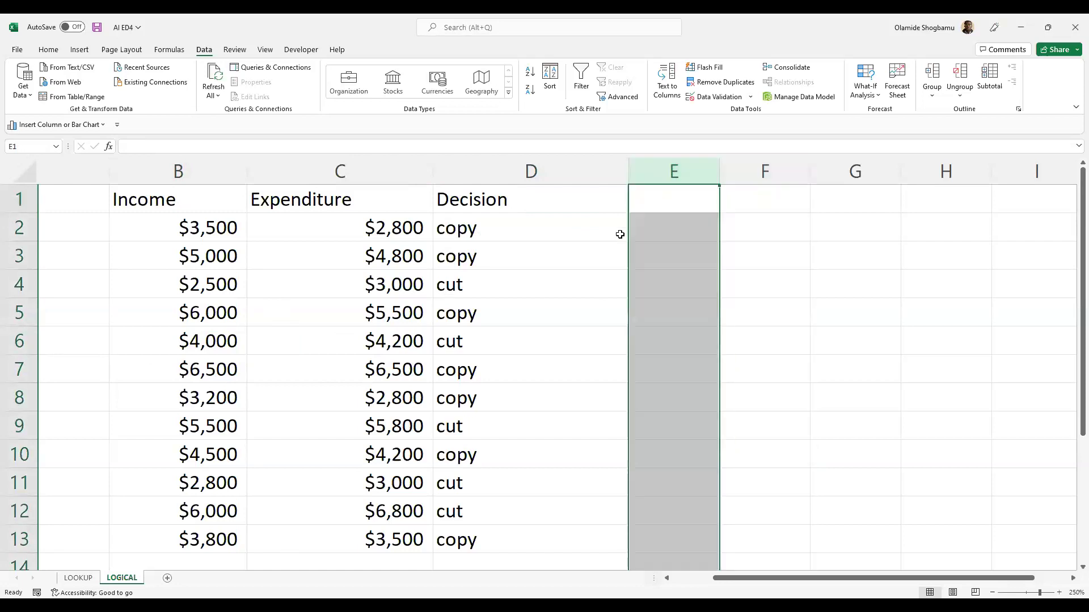
{"action": "left_click_drag", "start_coordinate": [718, 176], "coordinate": [765, 174]}
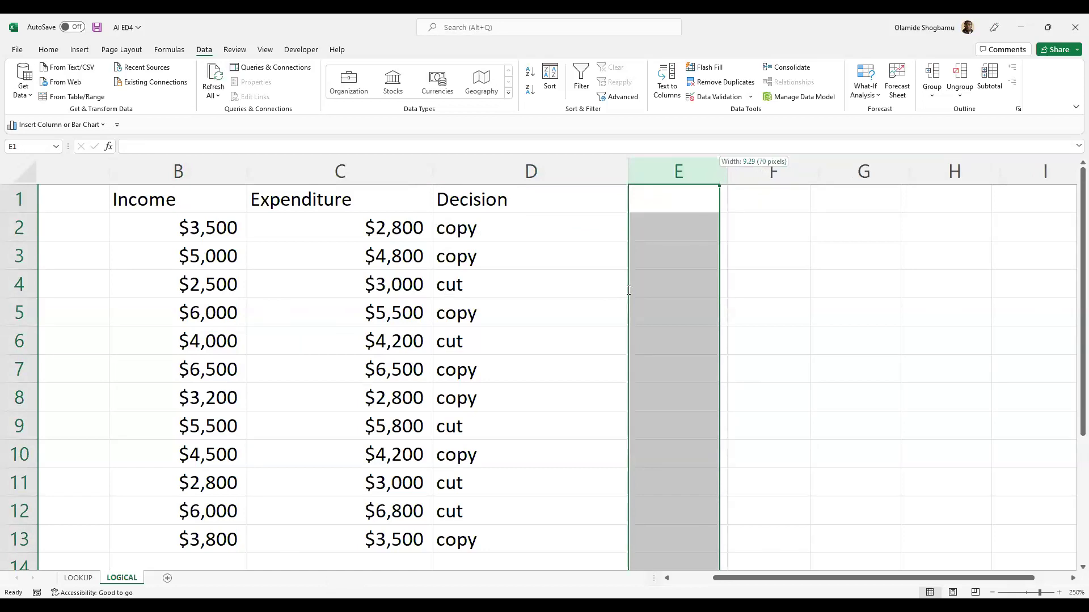
{"action": "type", "text": "Plan"}
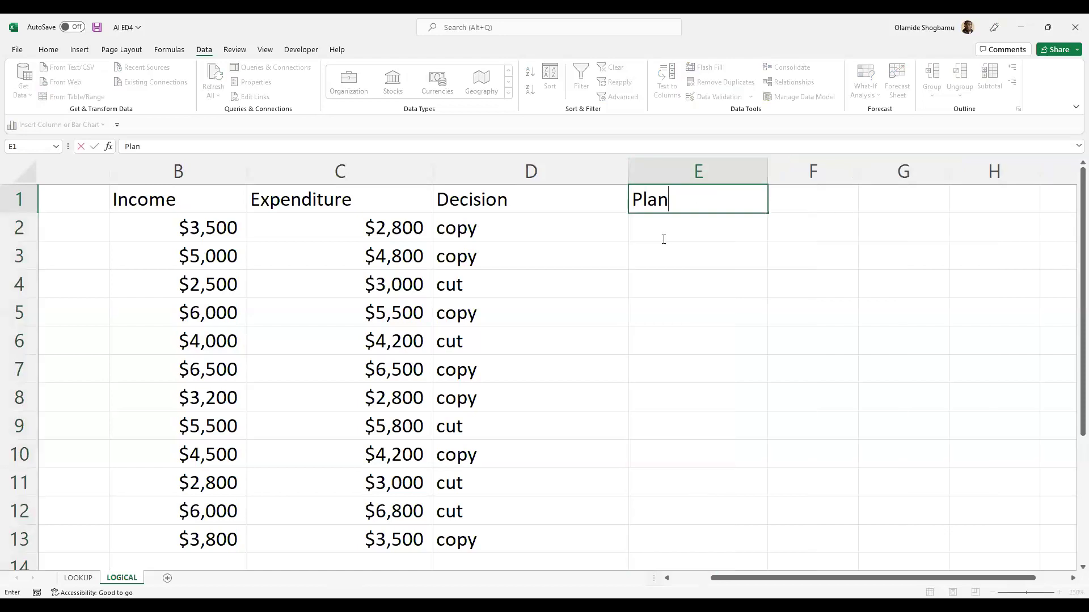
{"action": "key", "text": "Return"}
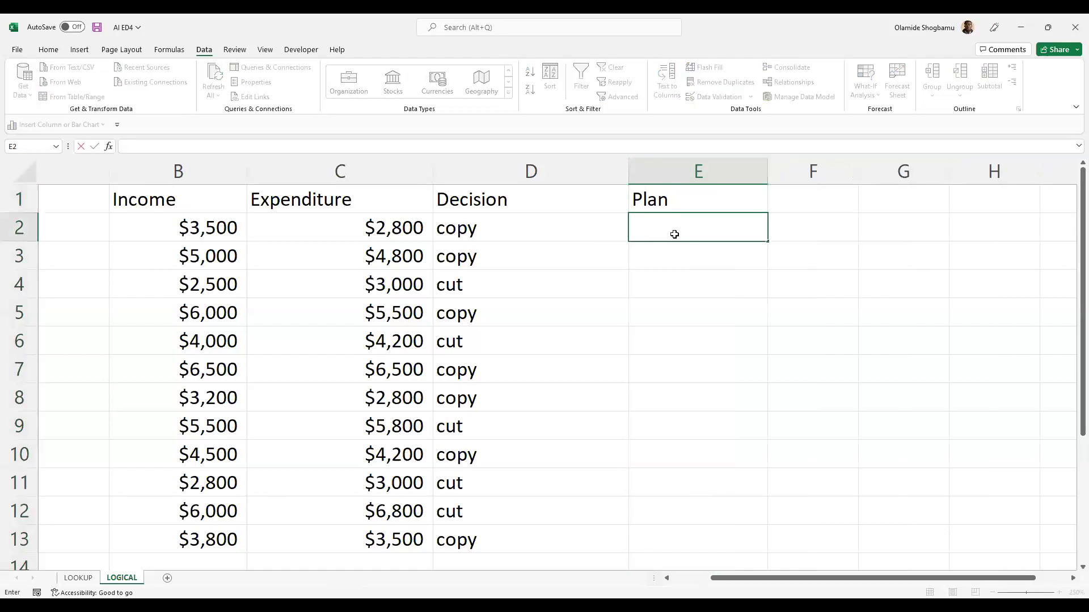
Step: Fit the width of the Decision column to its contents
{"action": "key", "text": "Left"}
{"action": "double_click", "coordinate": [627, 176]}
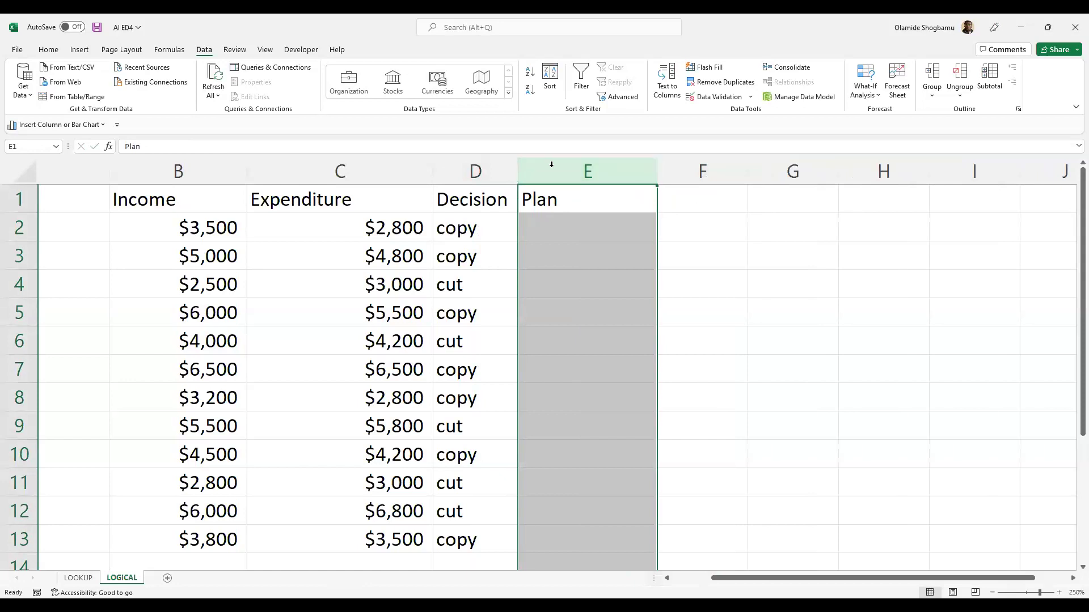
{"action": "left_click", "coordinate": [613, 229]}
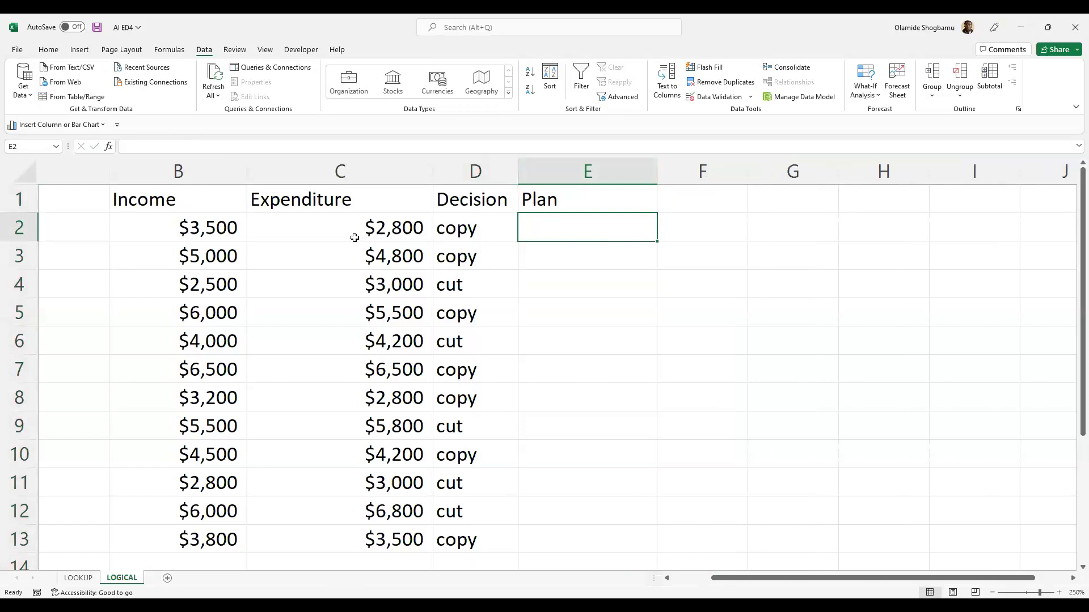
Step: Examine January's income, expenditure and decision in row 2 as the basis for the plan conditions
{"action": "left_click", "coordinate": [296, 229]}
{"action": "left_click", "coordinate": [229, 230]}
{"action": "left_click", "coordinate": [320, 232]}
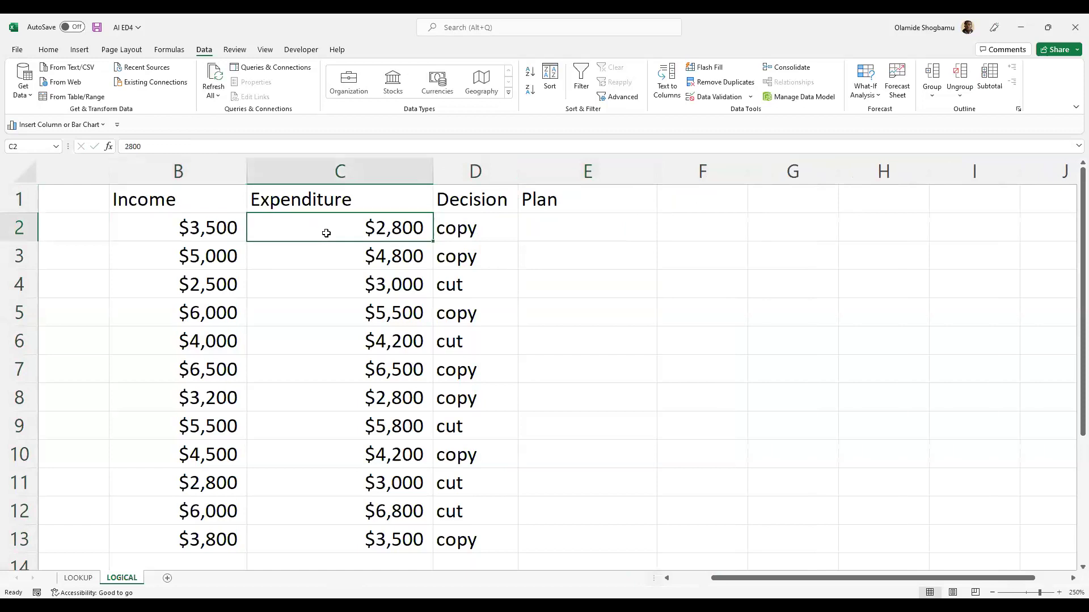
{"action": "left_click", "coordinate": [466, 231]}
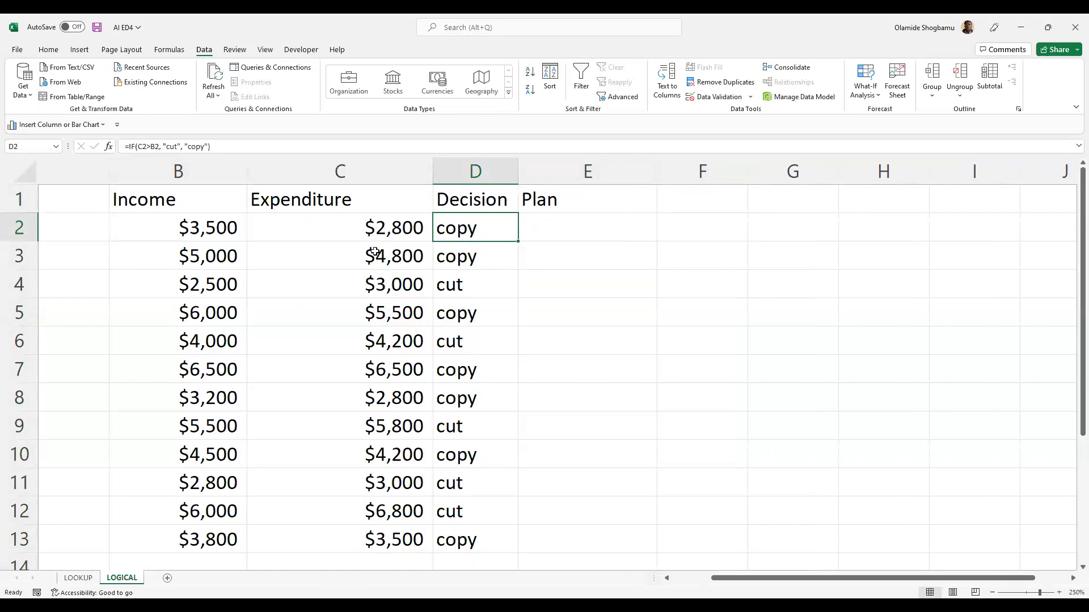
{"action": "left_click", "coordinate": [235, 236]}
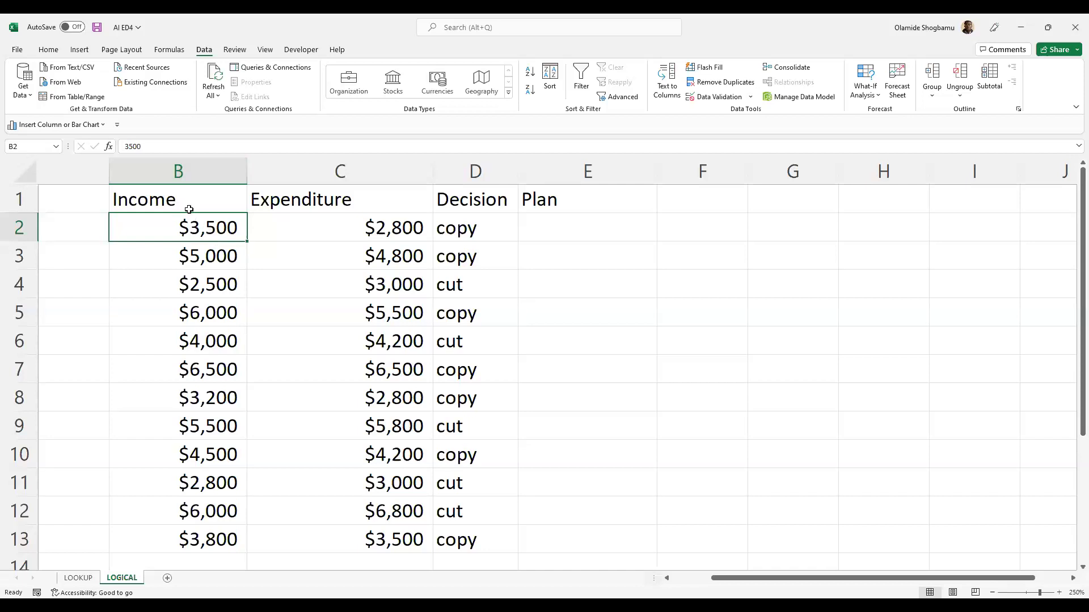
{"action": "left_click", "coordinate": [365, 232]}
{"action": "left_click", "coordinate": [365, 253]}
{"action": "left_click", "coordinate": [363, 231]}
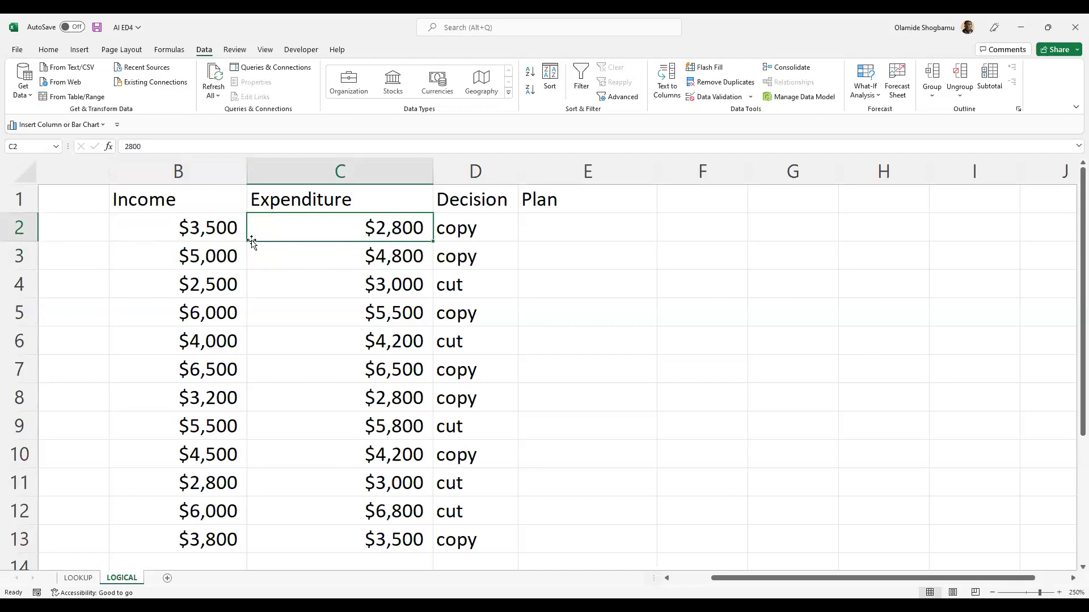
{"action": "left_click", "coordinate": [201, 234]}
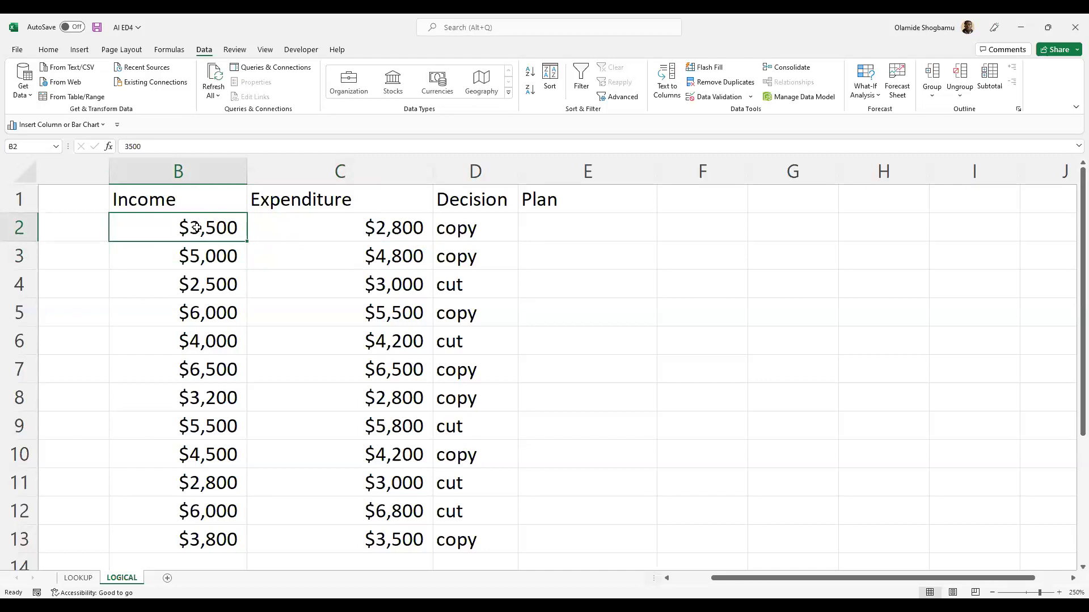
{"action": "left_click", "coordinate": [351, 230]}
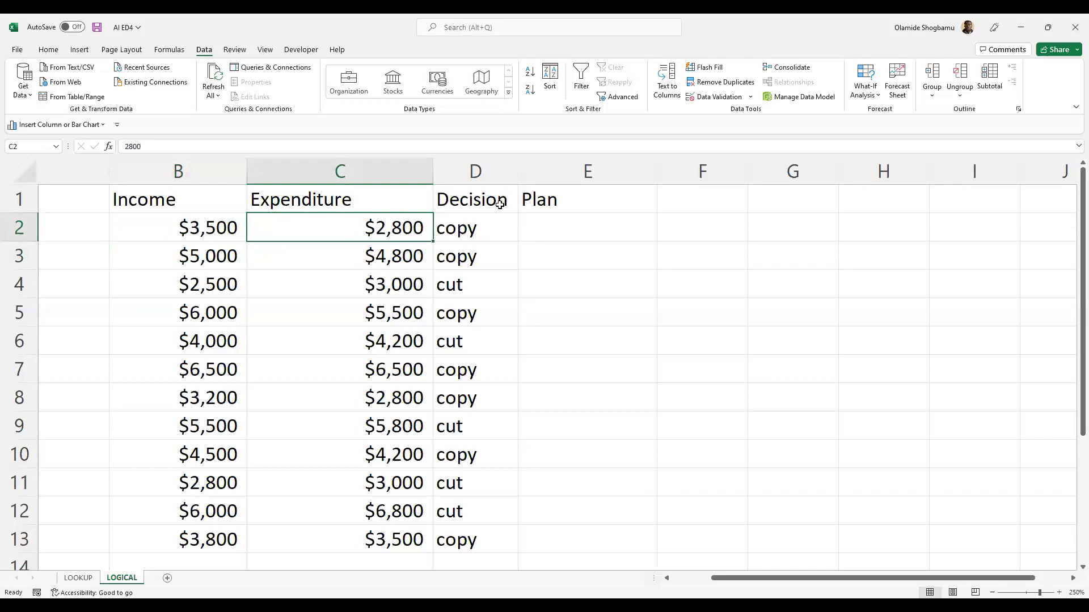
Step: Widen the Decision column so there is extra space beside its heading
{"action": "left_click", "coordinate": [521, 180]}
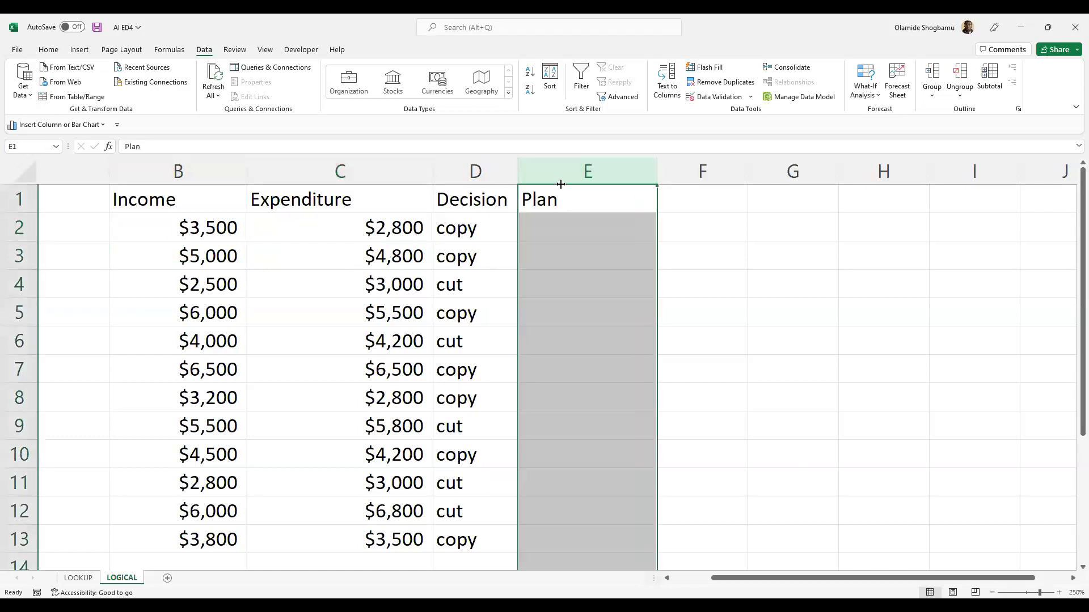
{"action": "left_click_drag", "start_coordinate": [518, 177], "coordinate": [572, 179]}
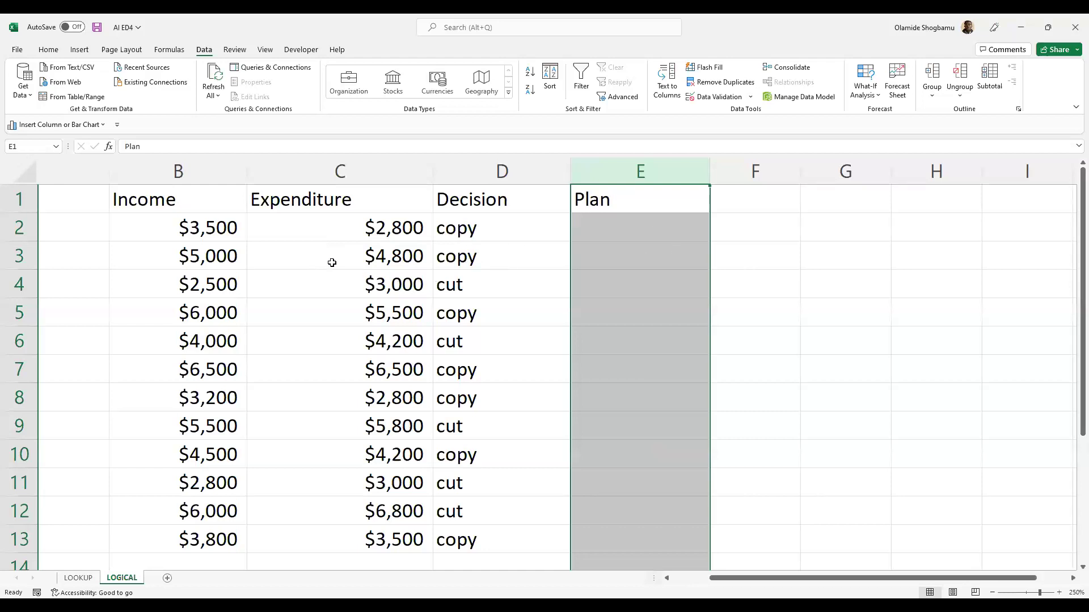
{"action": "double_click", "coordinate": [710, 178]}
{"action": "left_click", "coordinate": [724, 178]}
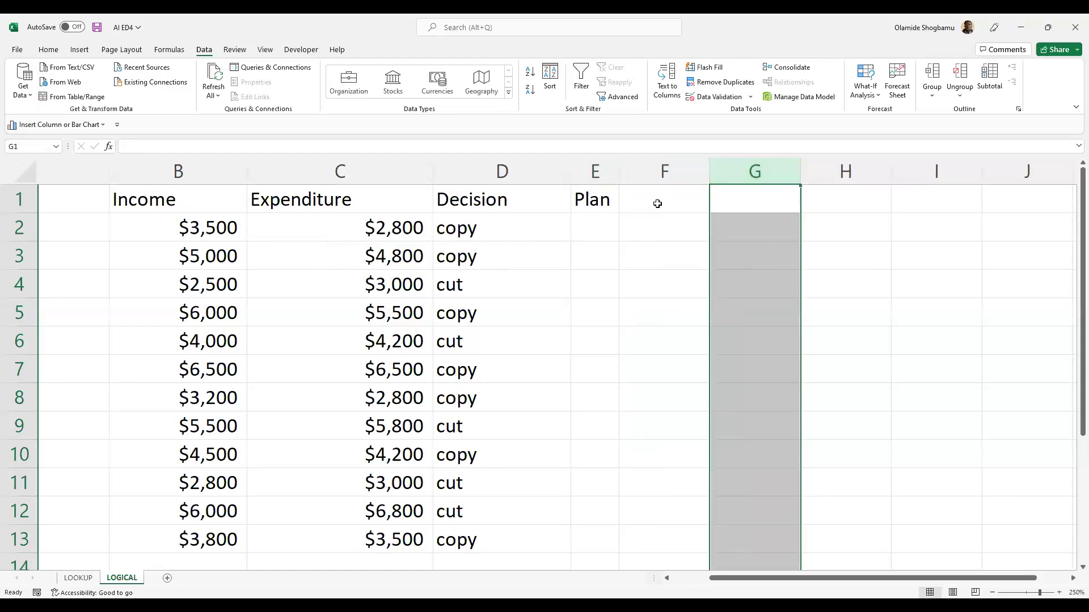
{"action": "key", "text": "ctrl+z"}
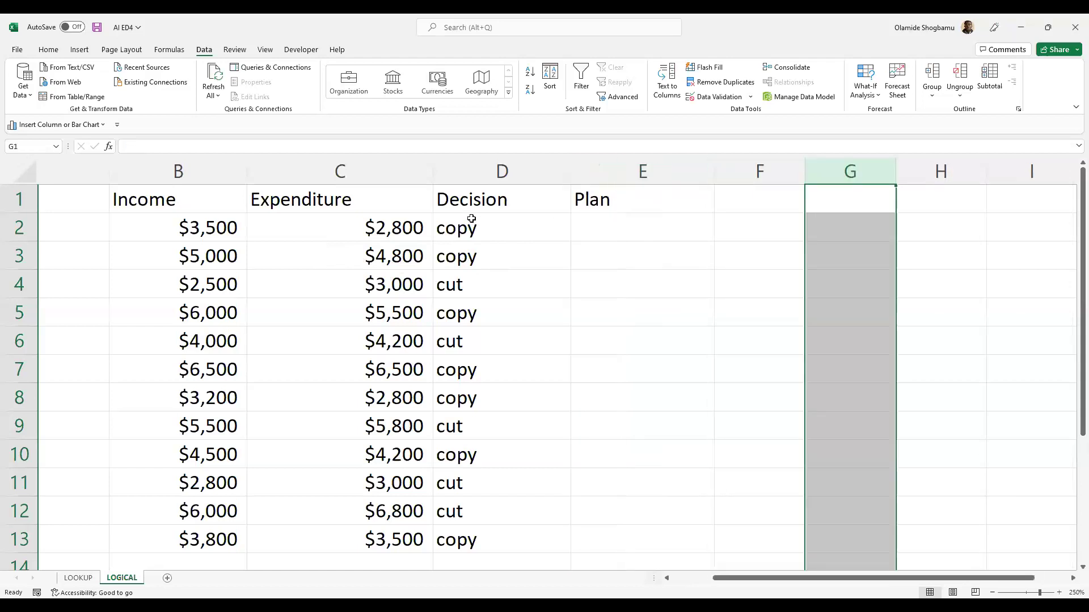
Step: Begin an IFS formula in E2 with the first logical test B2>4000 on January's income
{"action": "left_click", "coordinate": [611, 235]}
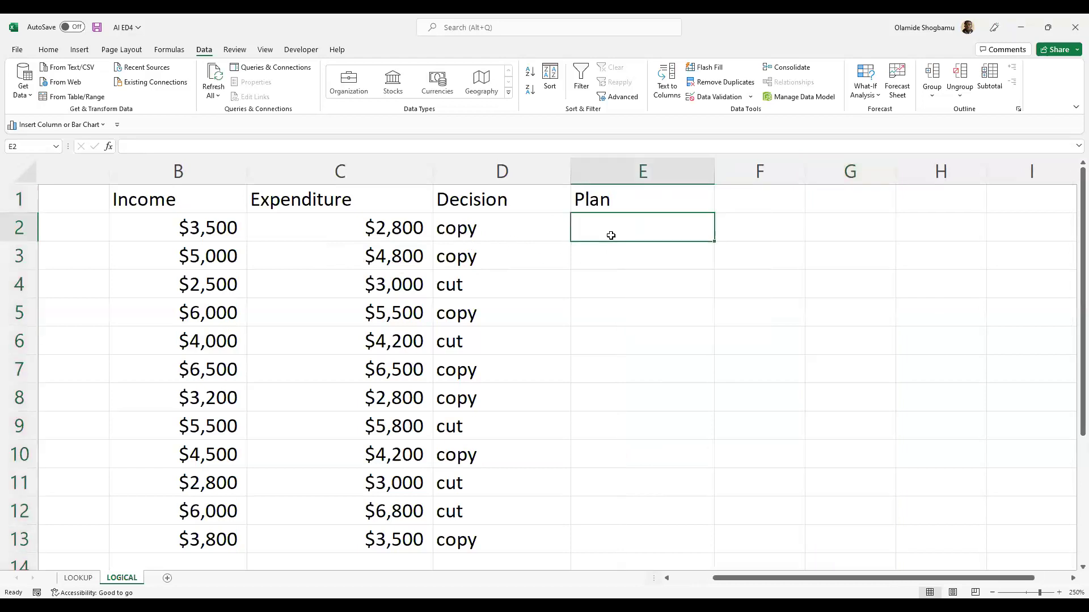
{"action": "left_click", "coordinate": [440, 149]}
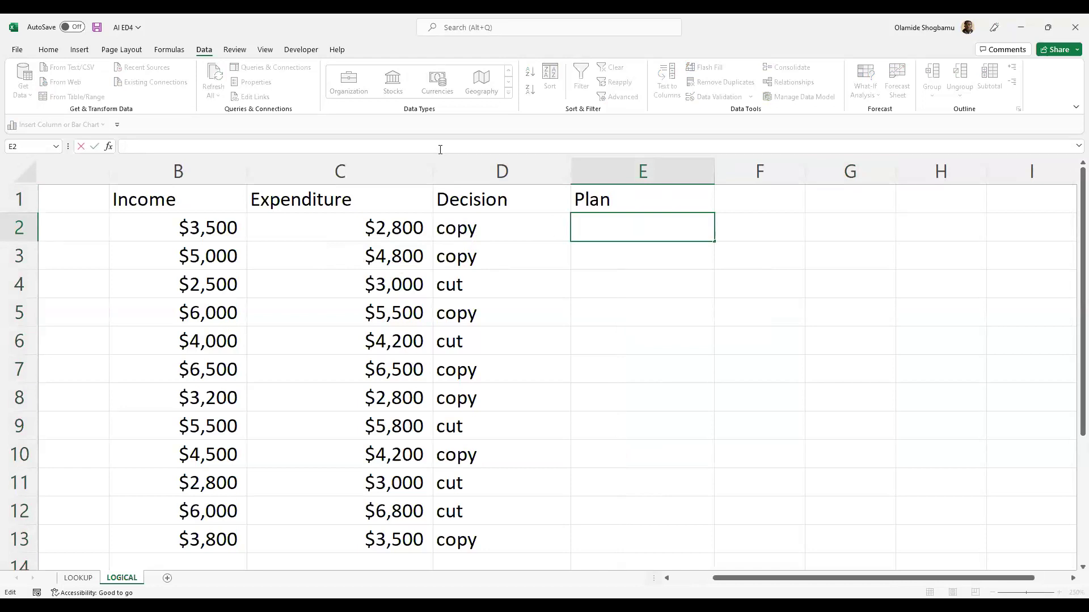
{"action": "type", "text": "=IFS"}
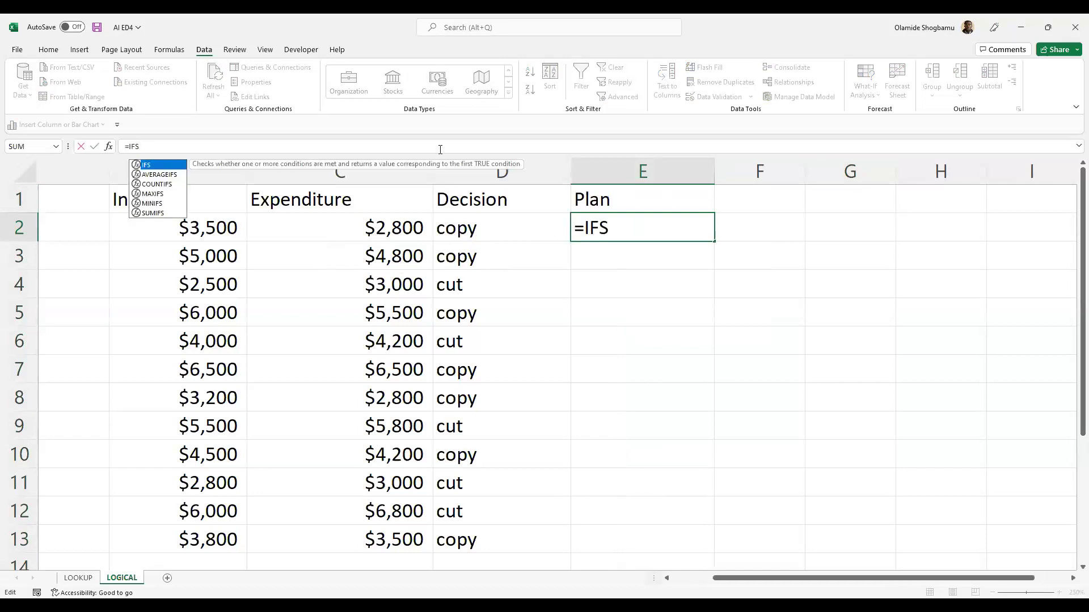
{"action": "type", "text": "("}
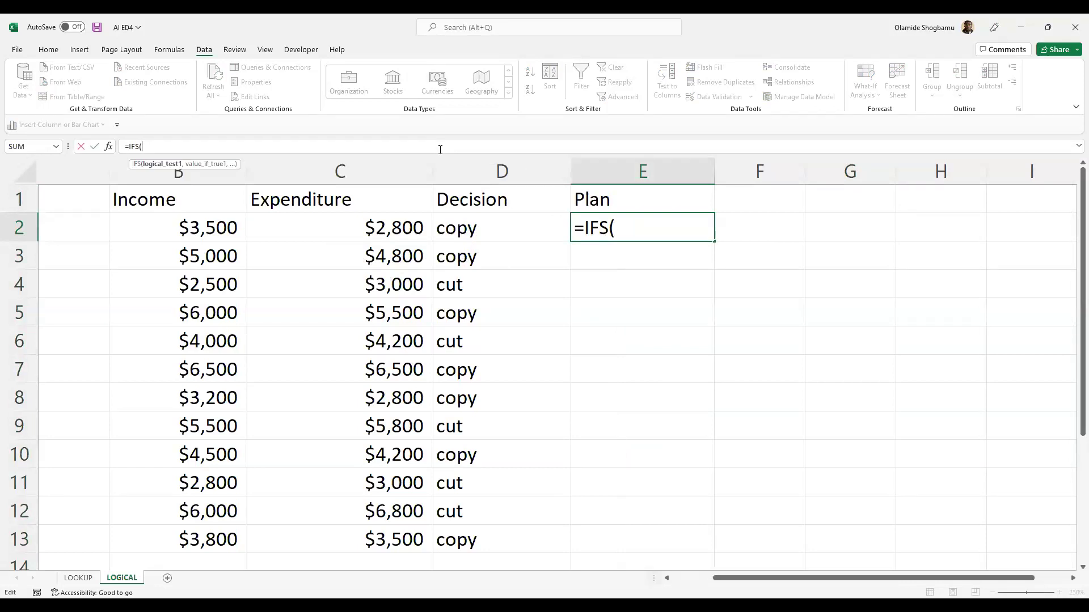
{"action": "left_click", "coordinate": [222, 228]}
{"action": "type", "text": ">"}
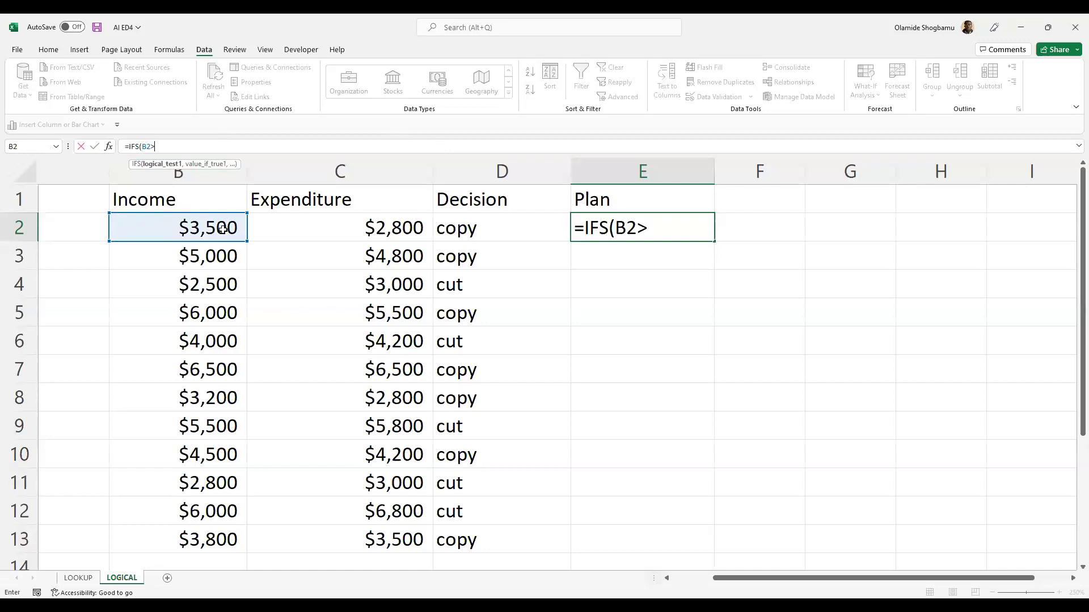
{"action": "type", "text": "4000,"}
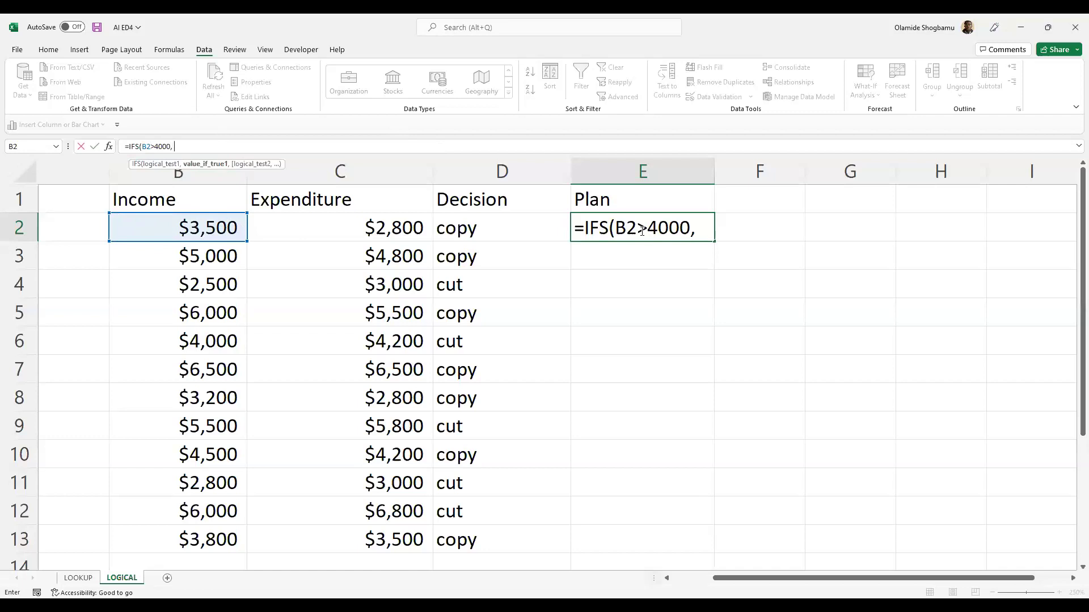
Step: Add "invest" as the result of the first logical test in E2's IFS formula
{"action": "left_click", "coordinate": [699, 231]}
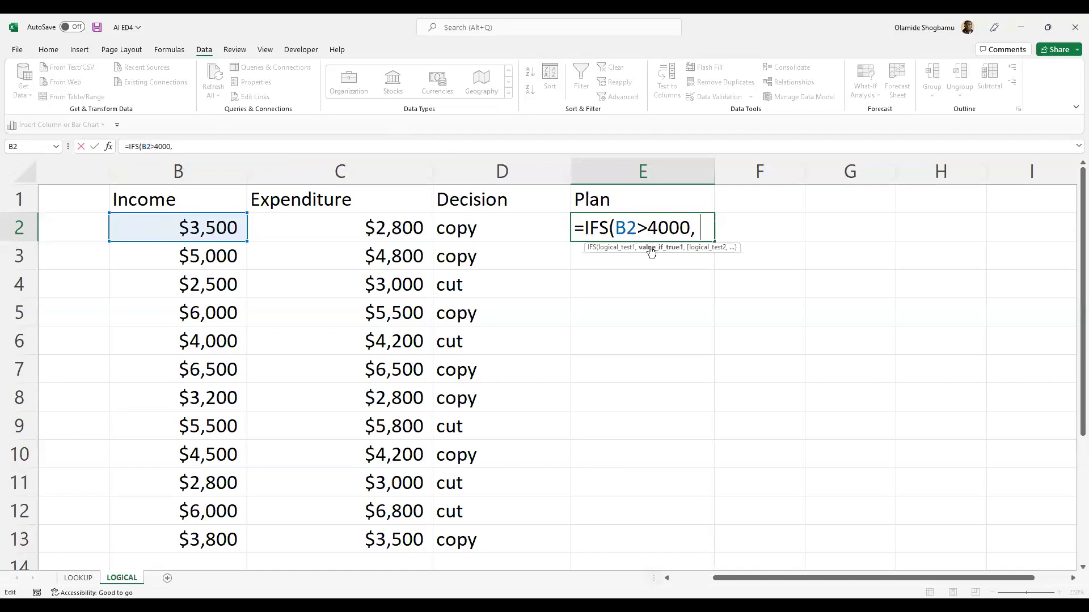
{"action": "left_click", "coordinate": [222, 149]}
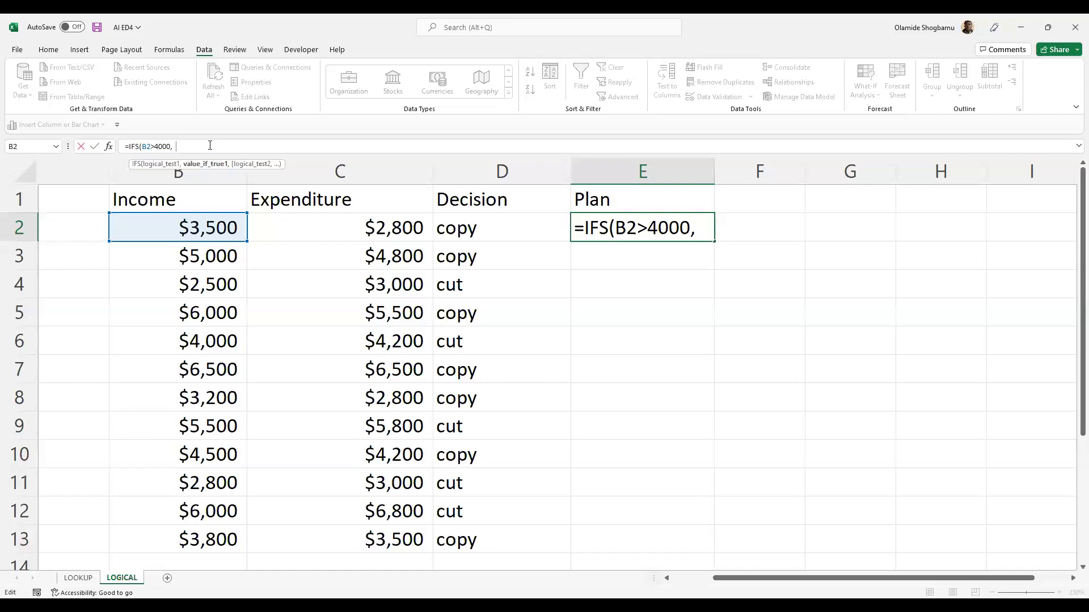
{"action": "type", "text": "\"invest\","}
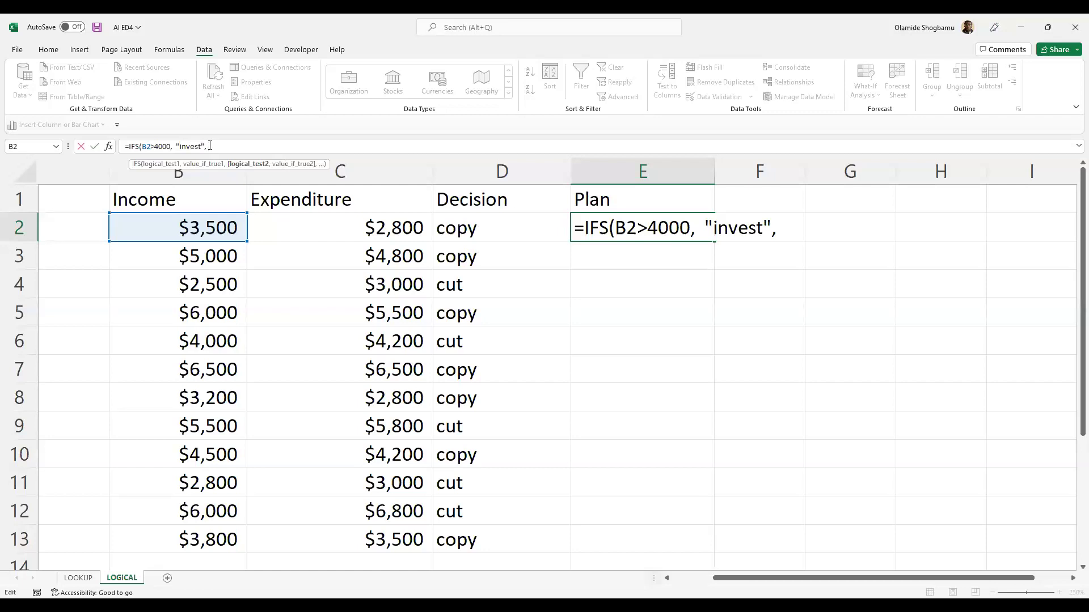
Step: Add a second test C2 > 4000 with the result "invest" and complete the IFS formula in E2
{"action": "type", "text": " C"}
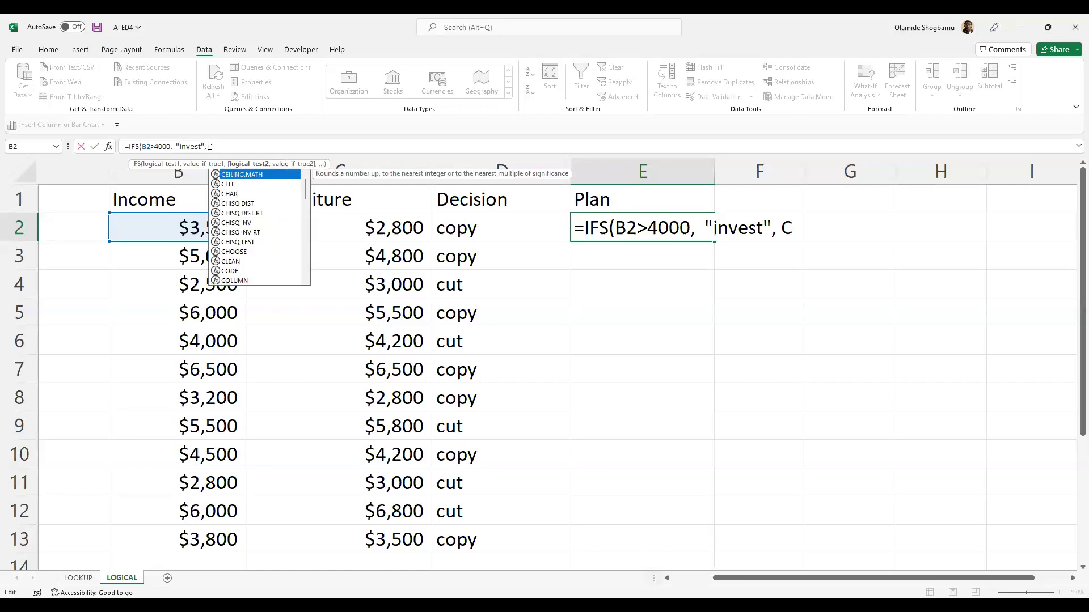
{"action": "type", "text": "2 > 4000"}
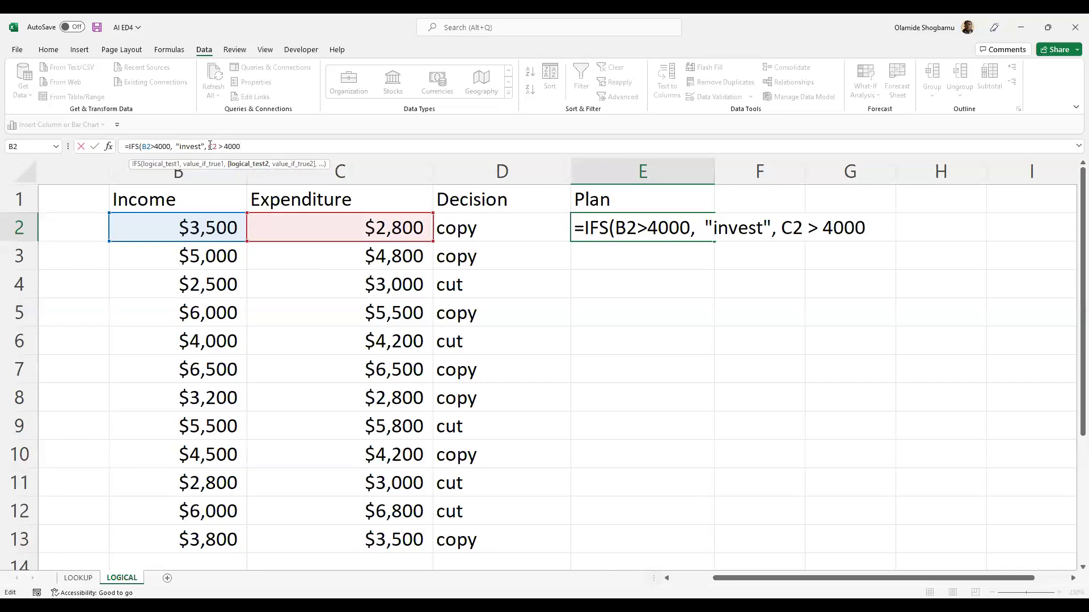
{"action": "type", "text": ", \"invest"}
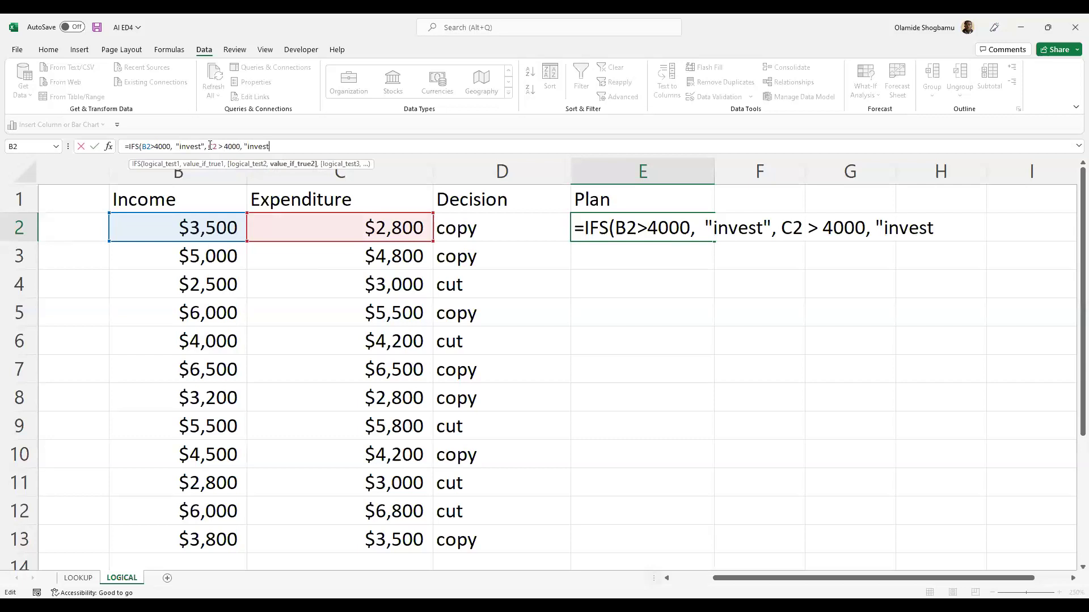
{"action": "type", "text": ")"}
{"action": "key", "text": "BackSpace"}
{"action": "type", "text": "\")"}
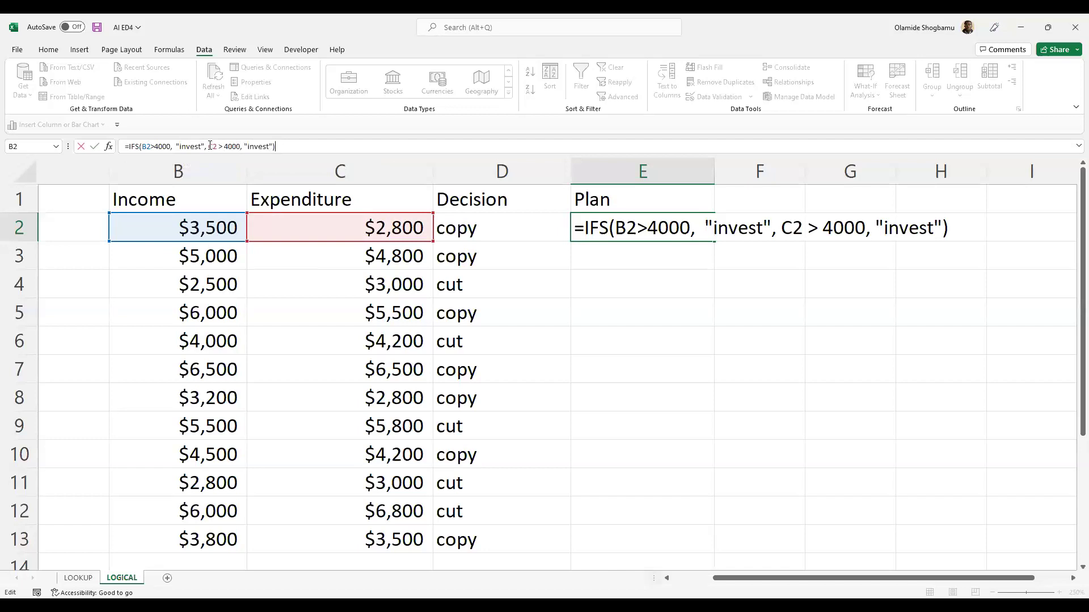
{"action": "key", "text": "Return"}
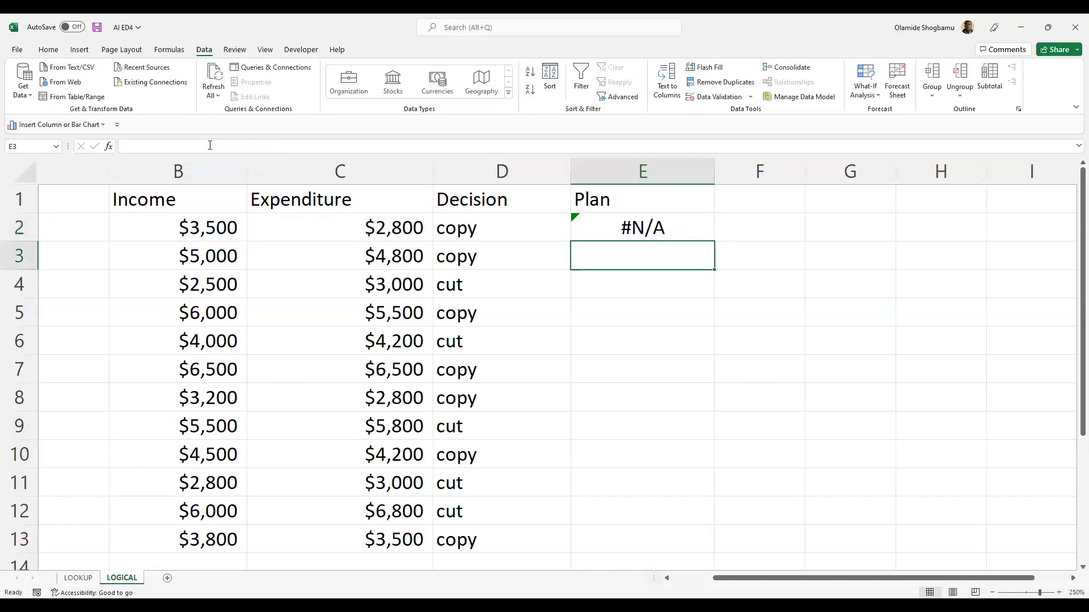
Step: Review E2's IFS formula and put spaces around the comparison operators so the first test reads B2 > 4000
{"action": "left_click", "coordinate": [638, 233]}
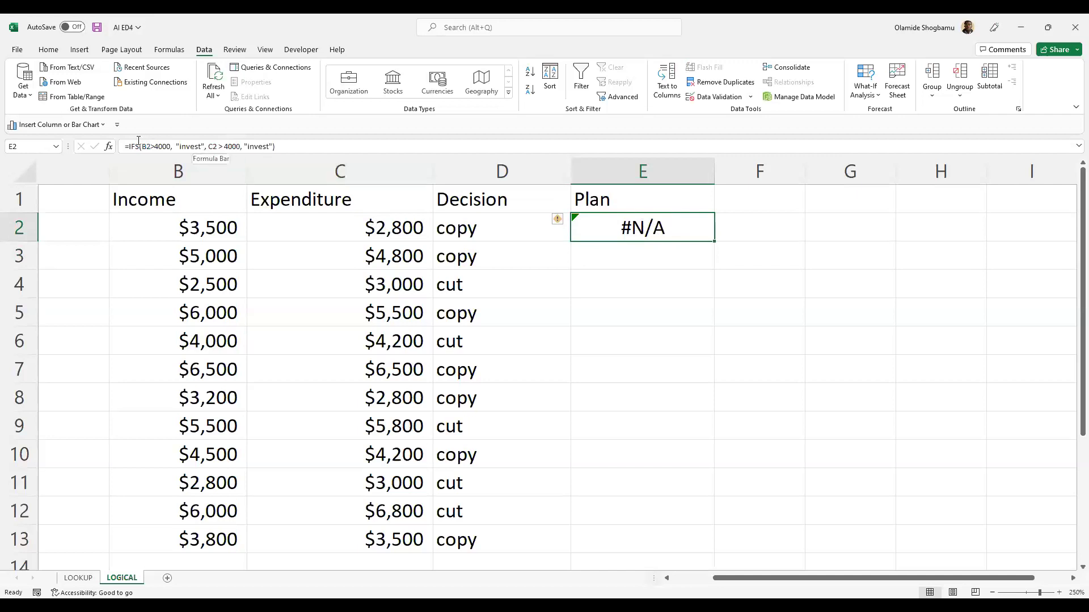
{"action": "left_click", "coordinate": [157, 146]}
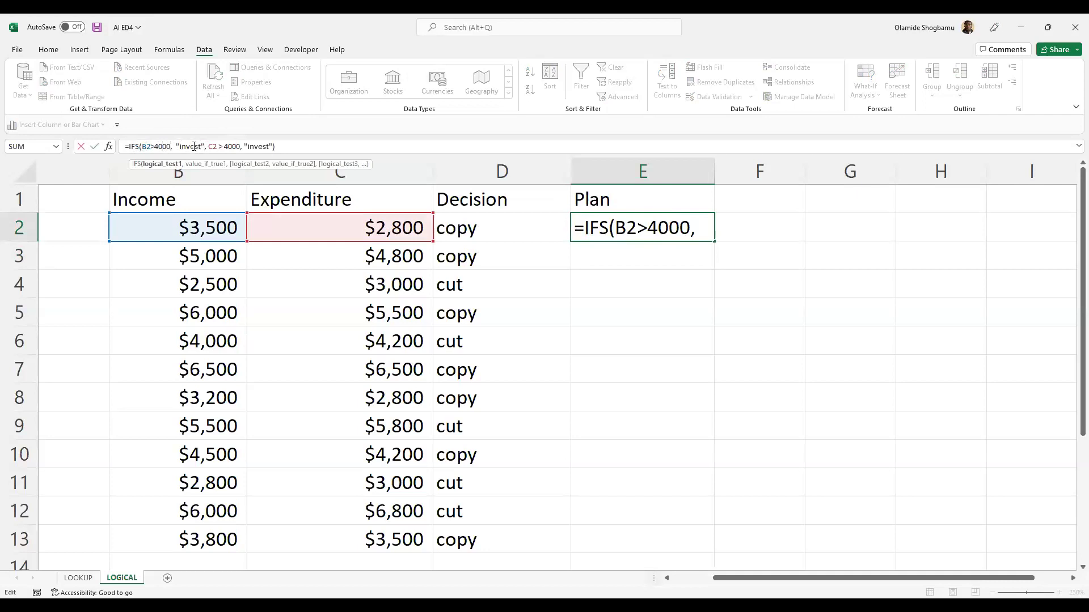
{"action": "left_click", "coordinate": [214, 147]}
{"action": "left_click", "coordinate": [214, 146]}
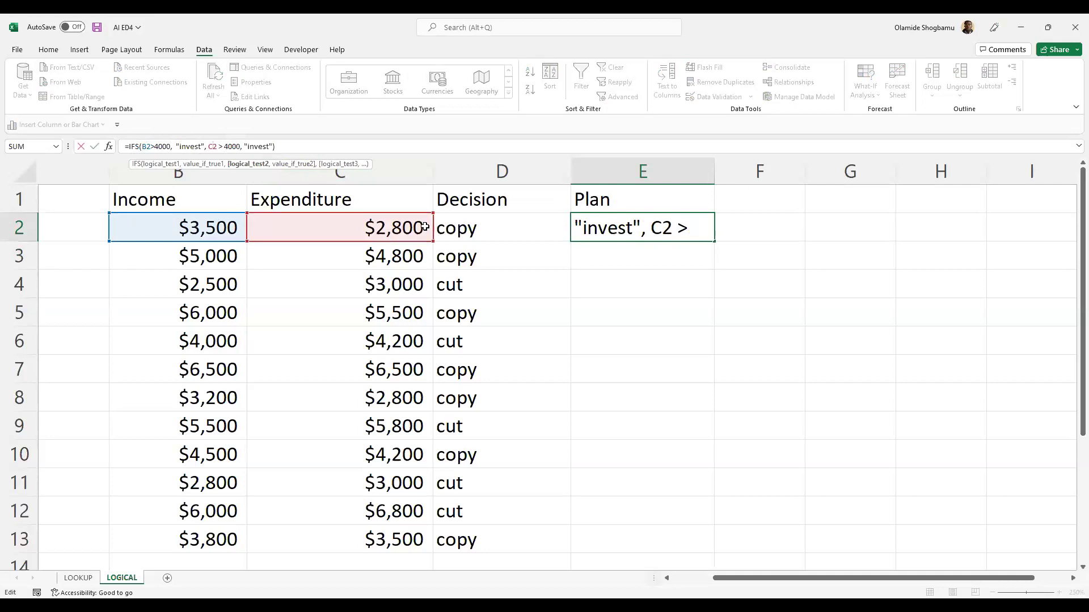
{"action": "left_click", "coordinate": [224, 147]}
{"action": "left_click", "coordinate": [274, 146]}
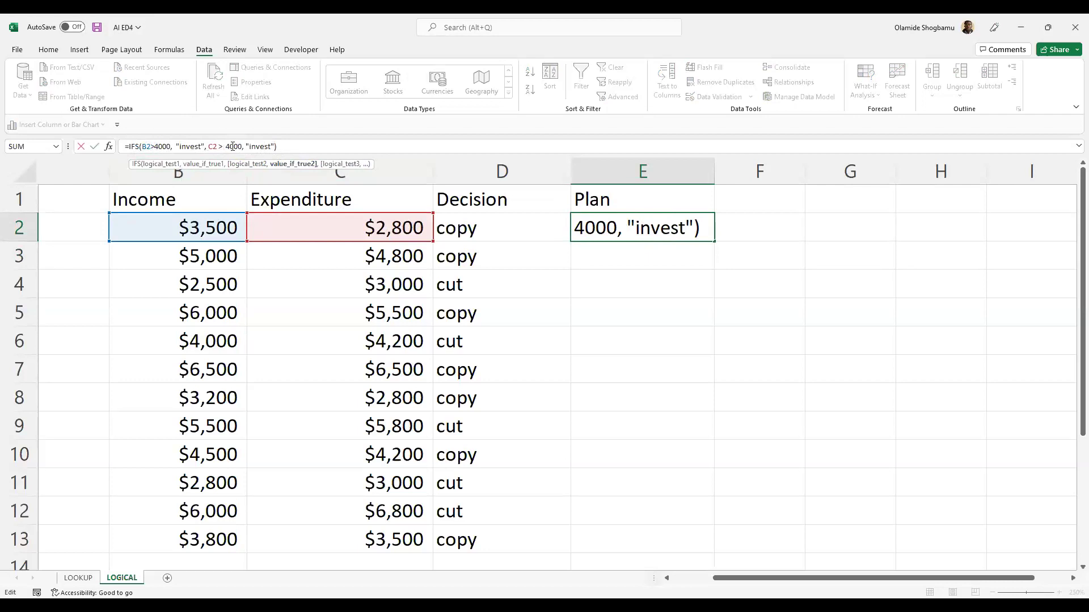
{"action": "left_click", "coordinate": [155, 146]}
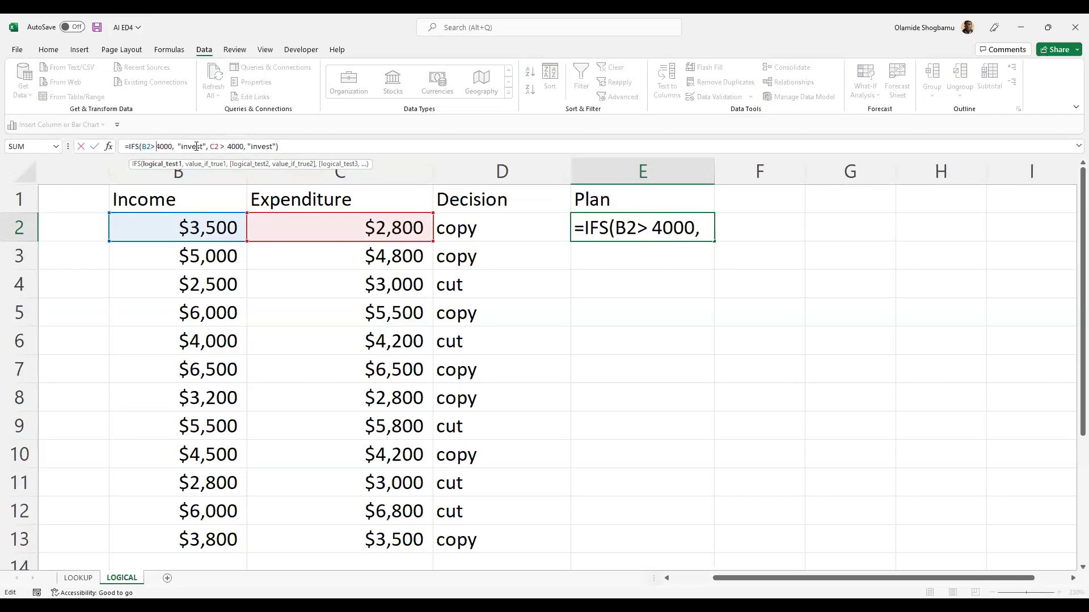
{"action": "left_click", "coordinate": [150, 147]}
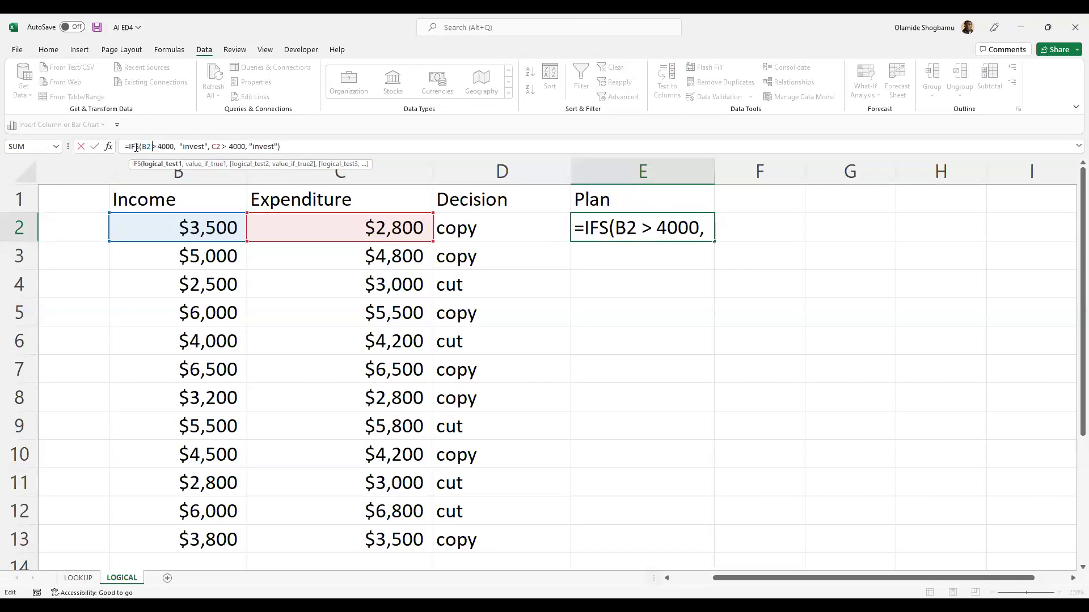
Step: Remove the quotation marks around both invest results in E2's IFS formula and enter it
{"action": "left_click", "coordinate": [175, 146]}
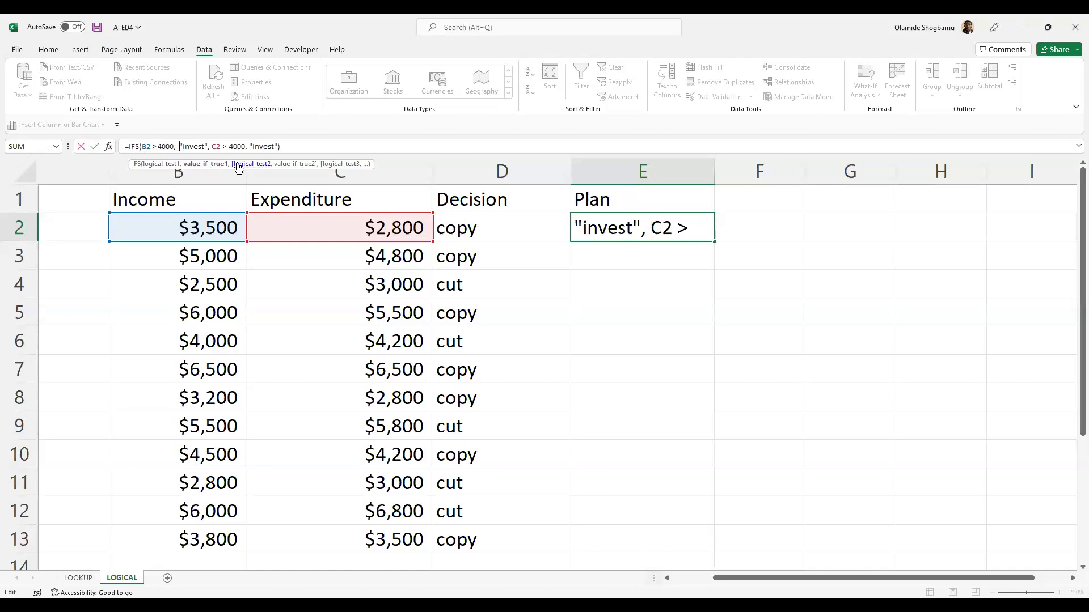
{"action": "key", "text": "BackSpace"}
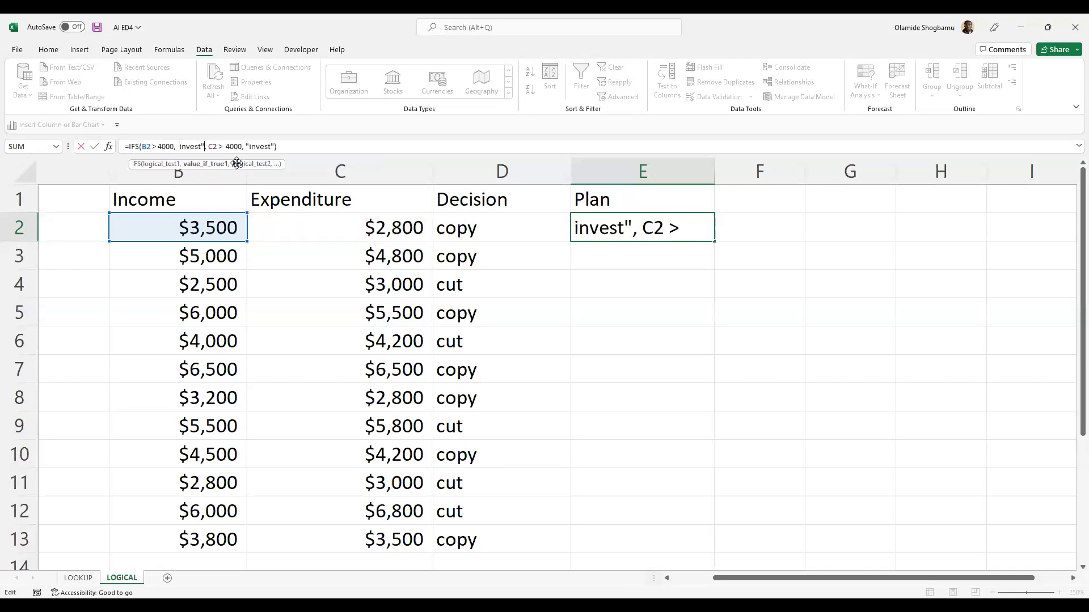
{"action": "key", "text": "Left"}
{"action": "key", "text": "BackSpace"}
{"action": "key", "text": "Right"}
{"action": "key", "text": "Right"}
{"action": "key", "text": "Right"}
{"action": "key", "text": "Right"}
{"action": "key", "text": "Right"}
{"action": "key", "text": "Right"}
{"action": "key", "text": "Right"}
{"action": "key", "text": "Right"}
{"action": "key", "text": "Right"}
{"action": "key", "text": "Right"}
{"action": "key", "text": "Right"}
{"action": "key", "text": "Right"}
{"action": "key", "text": "Right"}
{"action": "key", "text": "Right"}
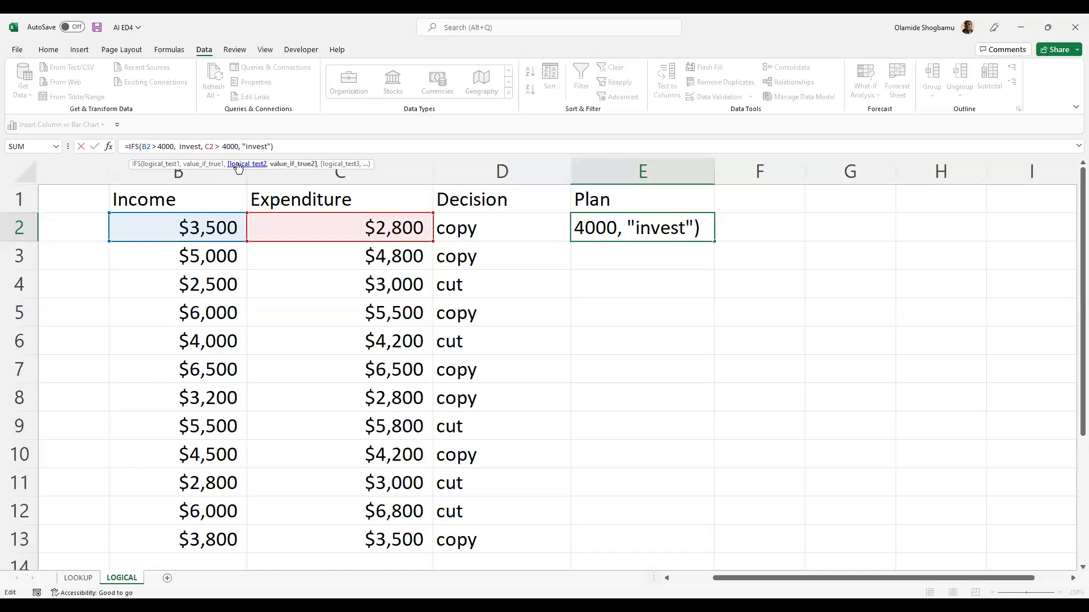
{"action": "key", "text": "Delete"}
{"action": "key", "text": "BackSpace"}
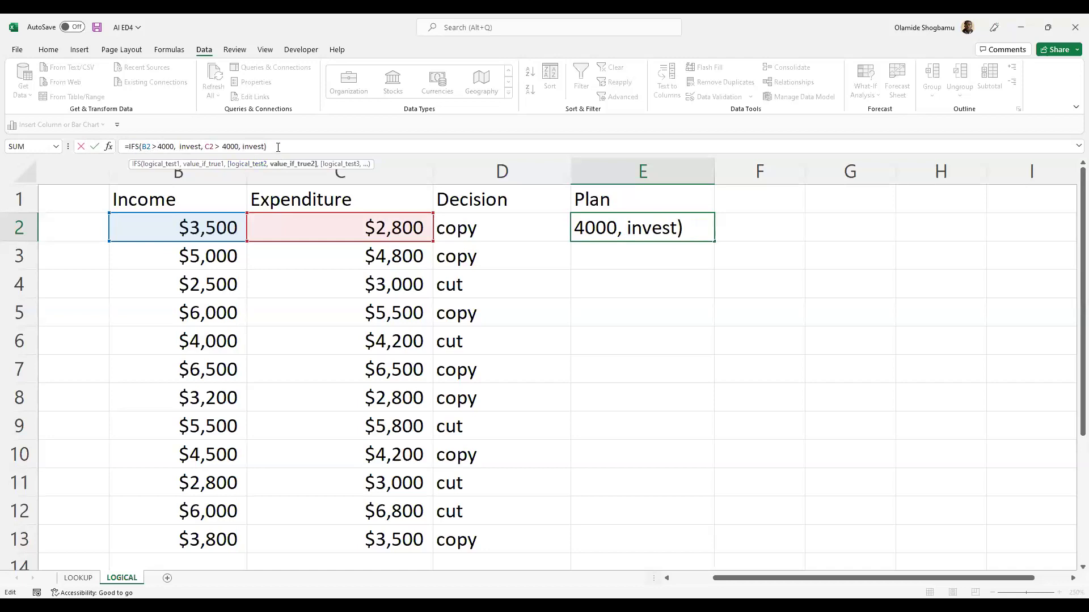
{"action": "key", "text": "Return"}
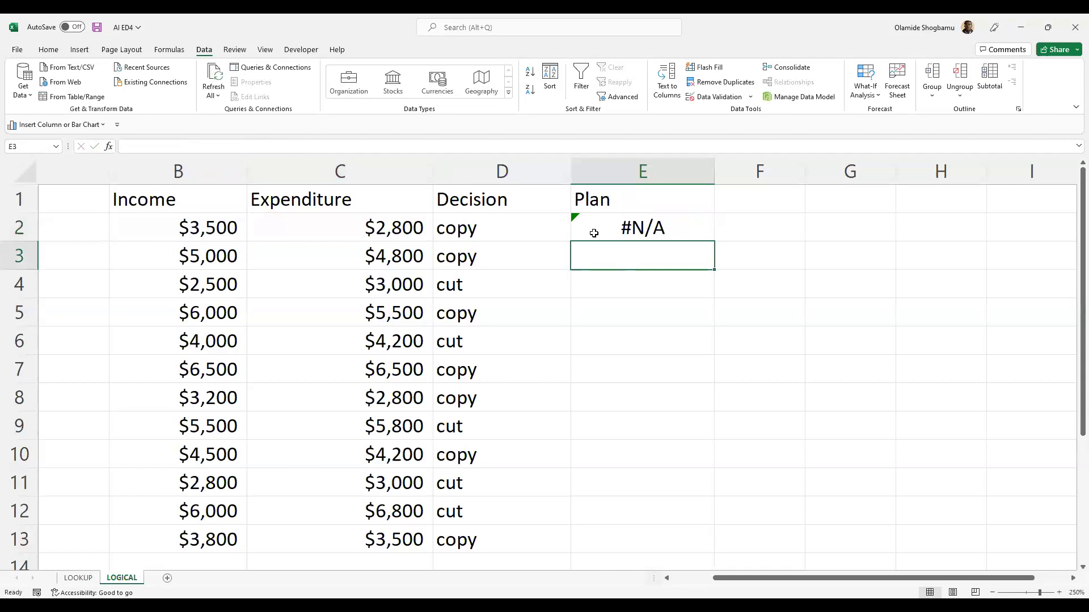
Step: Recheck E2's IFS arguments and add a closing quotation mark after the second invest result
{"action": "key", "text": "Up"}
{"action": "left_click", "coordinate": [141, 147]}
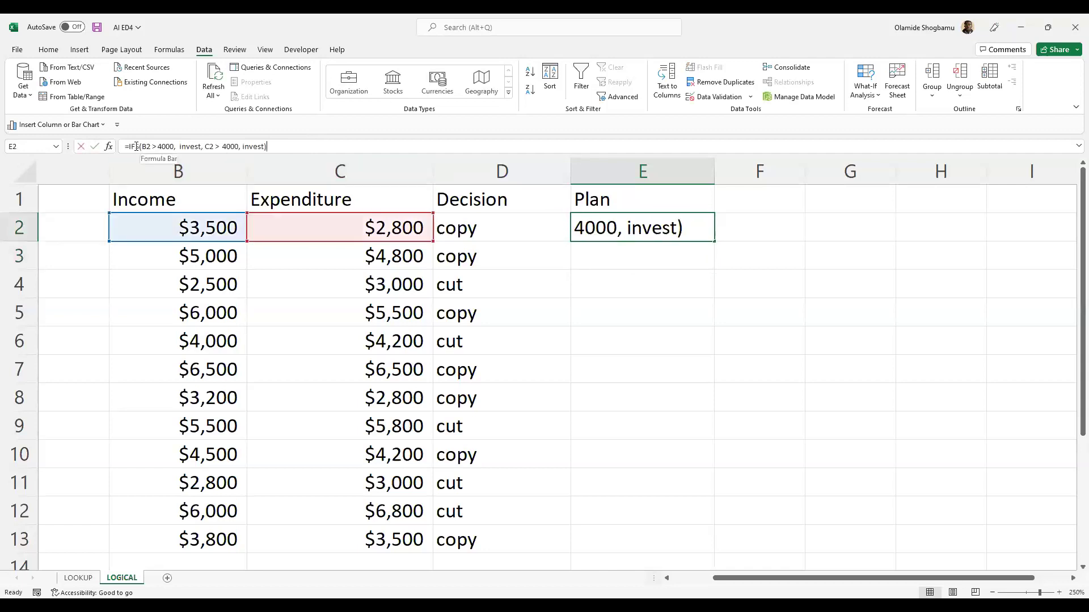
{"action": "left_click_drag", "start_coordinate": [151, 147], "coordinate": [169, 146]}
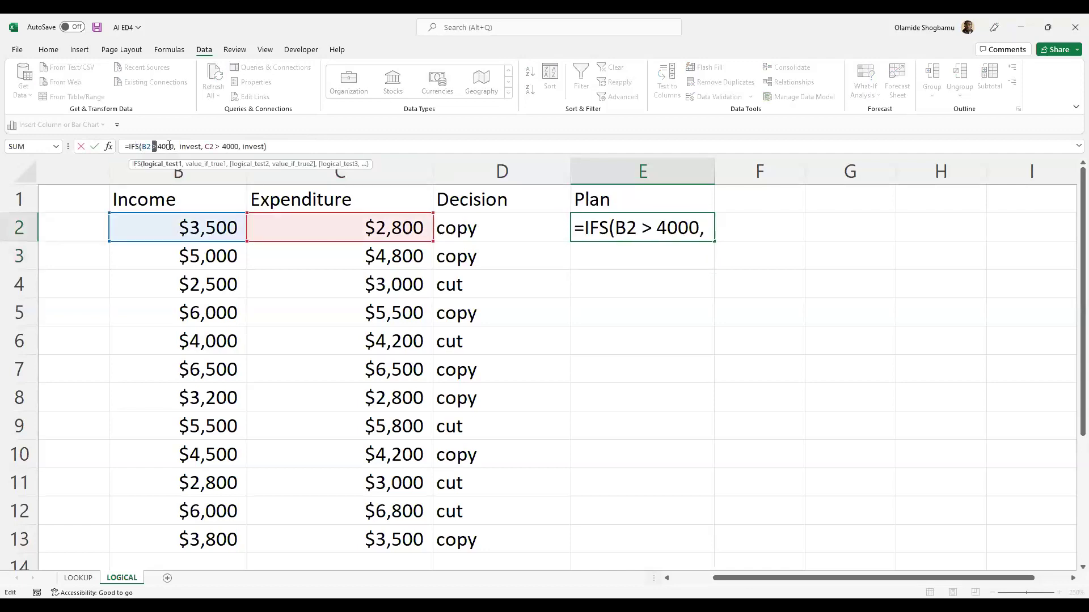
{"action": "left_click", "coordinate": [205, 146]}
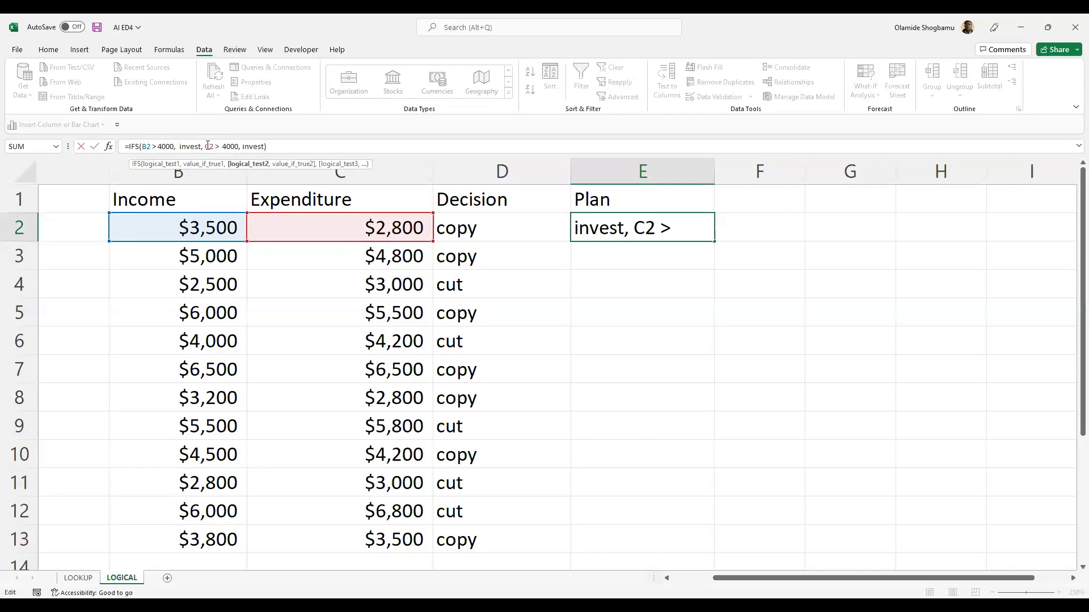
{"action": "left_click", "coordinate": [240, 145]}
{"action": "type", "text": ","}
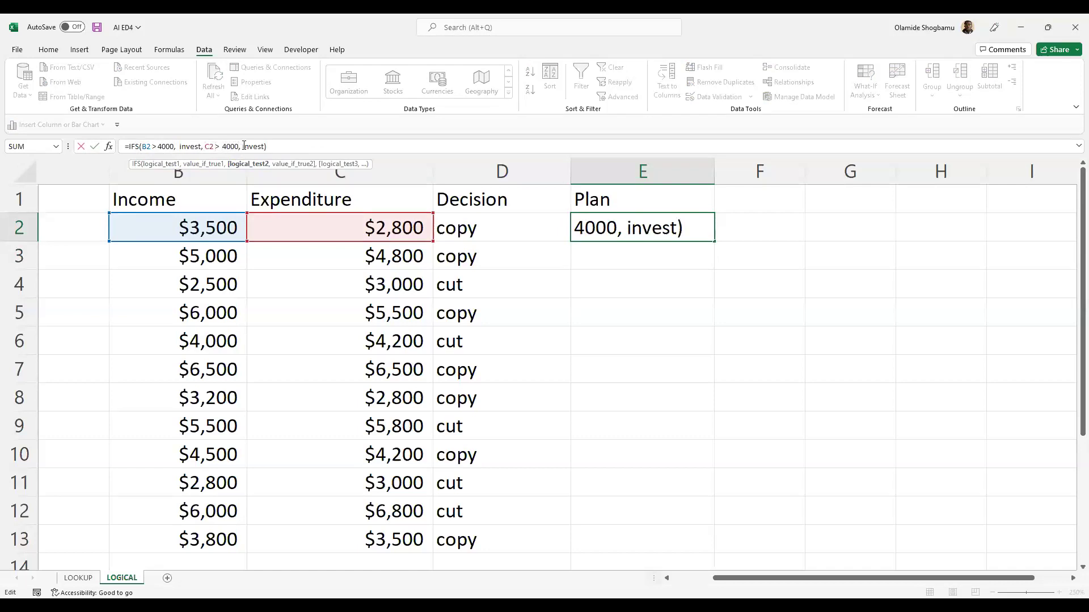
{"action": "left_click", "coordinate": [264, 147]}
{"action": "type", "text": "\""}
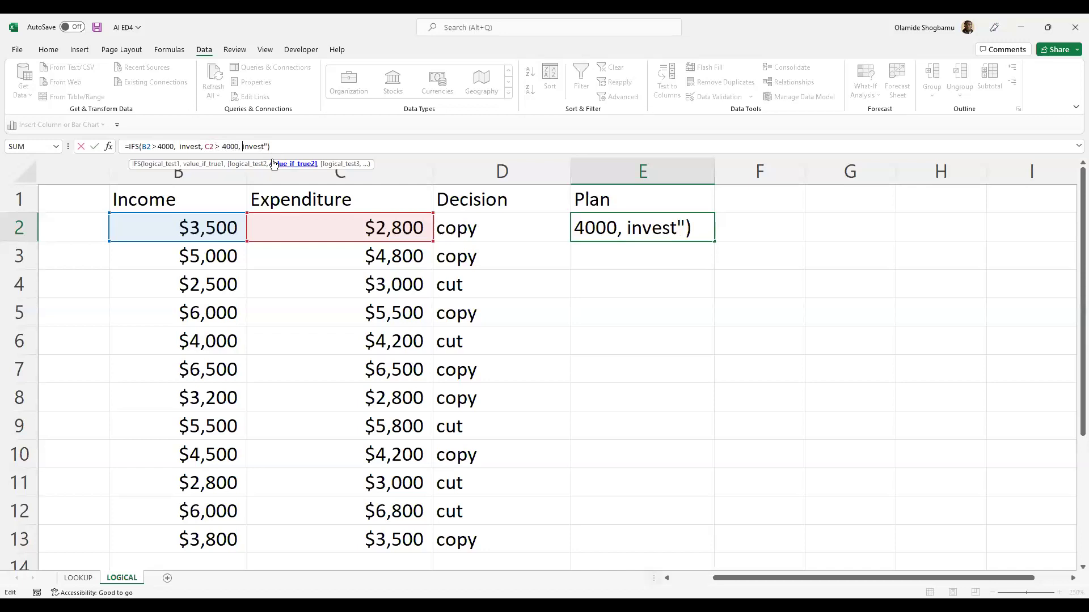
Step: Reduce the formula in E2 to =IF(B2 > 4000, invest) by changing the function and deleting the second test
{"action": "key", "text": "Home"}
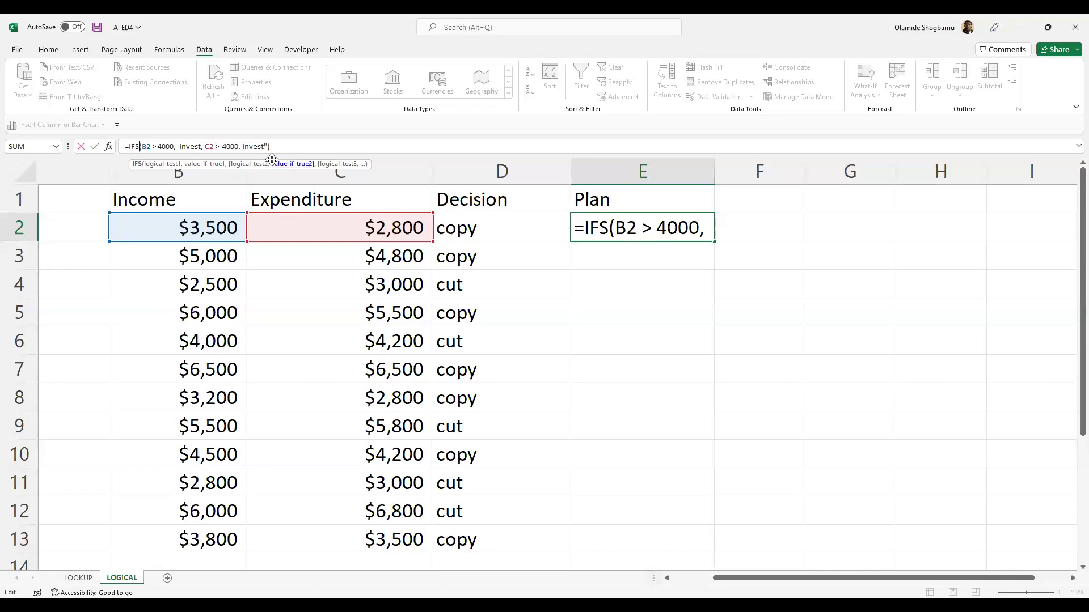
{"action": "key", "text": "BackSpace"}
{"action": "key", "text": "Right"}
{"action": "key", "text": "Right"}
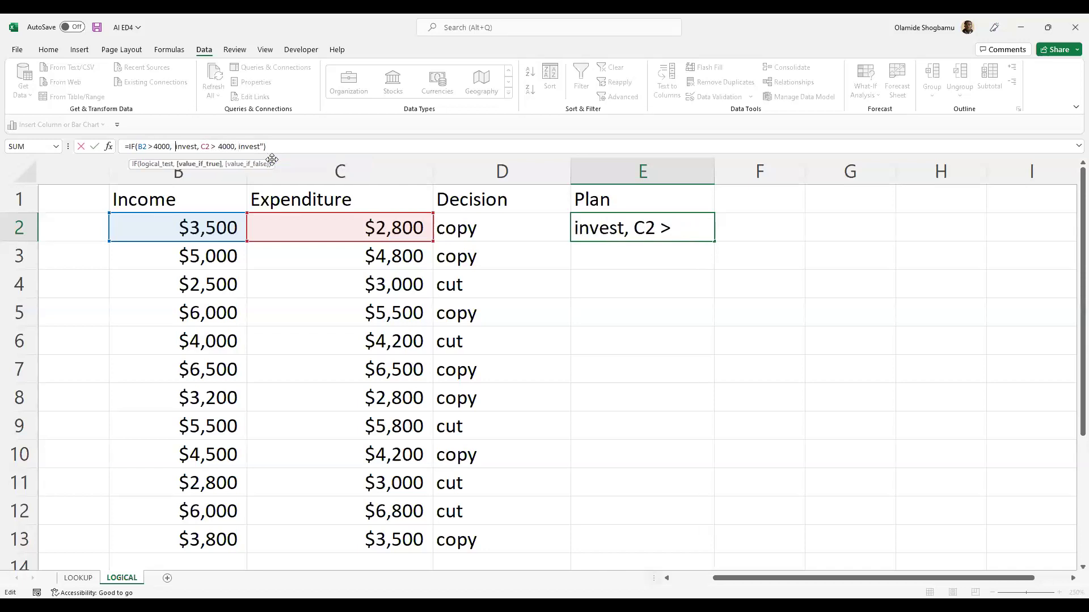
{"action": "key", "text": "shift+Right"}
{"action": "key", "text": "shift+Right"}
{"action": "key", "text": "shift+Right"}
{"action": "key", "text": "shift+Right"}
{"action": "key", "text": "shift+Right"}
{"action": "key", "text": "shift+Right"}
{"action": "key", "text": "shift+Right"}
{"action": "key", "text": "shift+Right"}
{"action": "key", "text": "shift+Right"}
{"action": "key", "text": "shift+Right"}
{"action": "key", "text": "shift+Right"}
{"action": "key", "text": "shift+Right"}
{"action": "key", "text": "shift+Right"}
{"action": "key", "text": "shift+Right"}
{"action": "key", "text": "shift+Right"}
{"action": "key", "text": "shift+Right"}
{"action": "key", "text": "shift+Right"}
{"action": "key", "text": "shift+Right"}
{"action": "key", "text": "shift+Right"}
{"action": "key", "text": "shift+Right"}
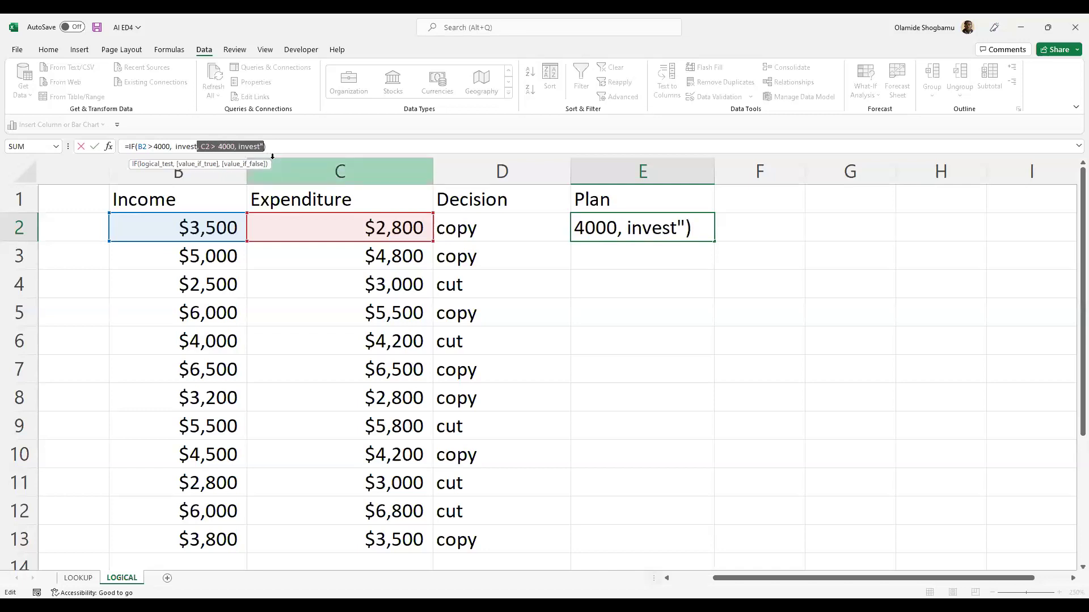
{"action": "key", "text": "BackSpace"}
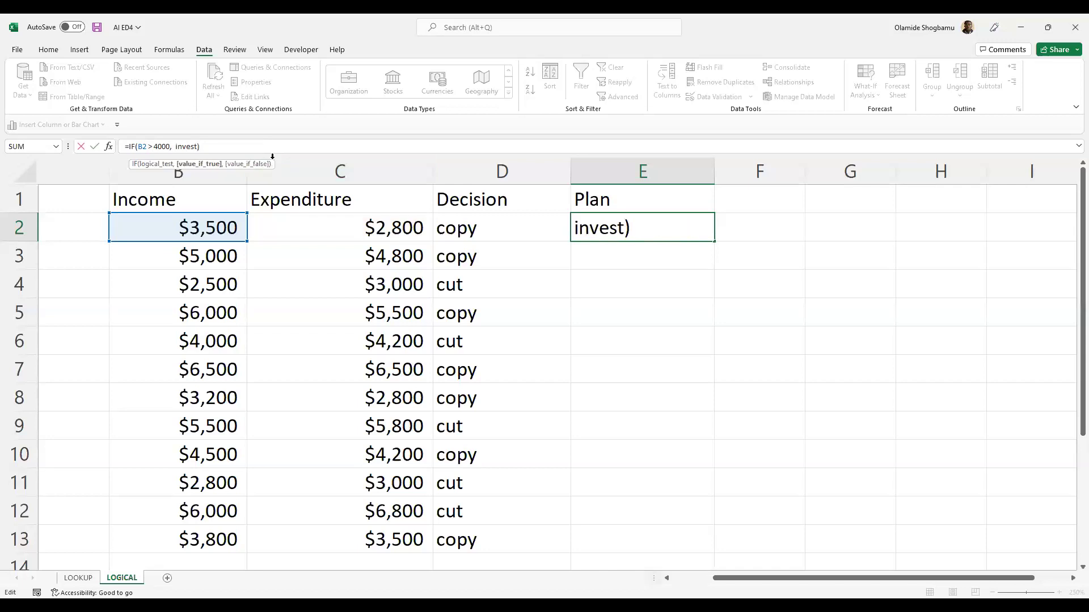
{"action": "key", "text": "Return"}
{"action": "left_click", "coordinate": [611, 234]}
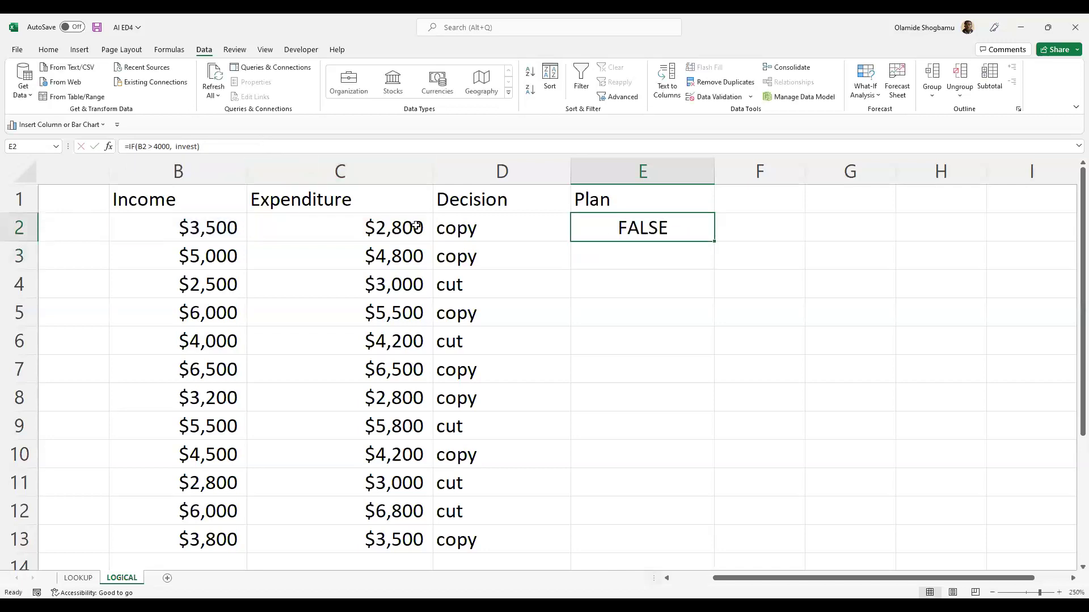
Step: Change the function in E2's formula from IF to IFS
{"action": "key", "text": "F2"}
{"action": "left_click", "coordinate": [134, 147]}
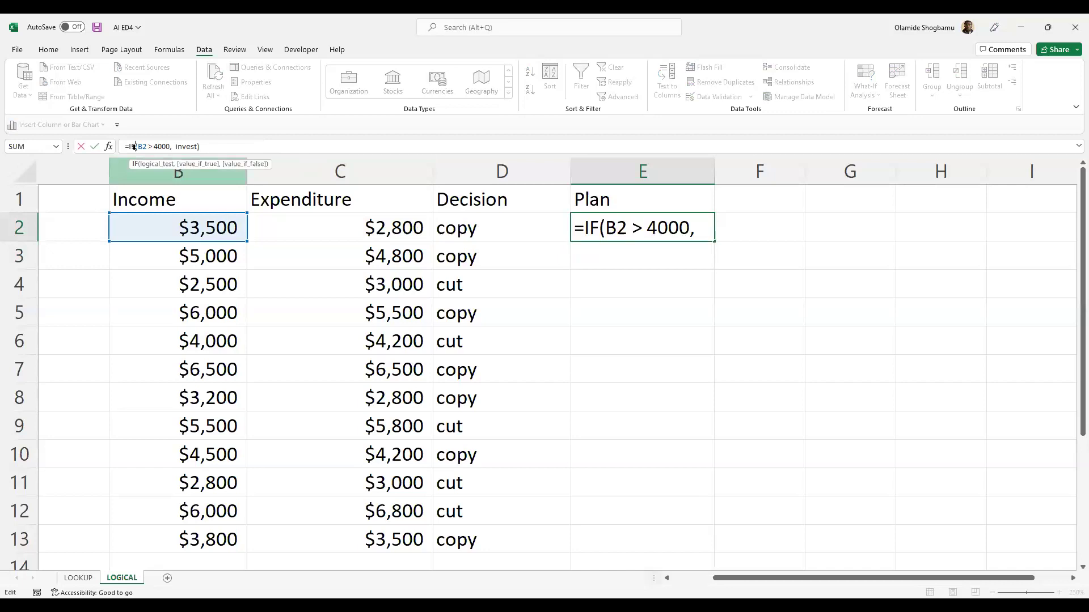
{"action": "type", "text": "s"}
{"action": "double_click", "coordinate": [156, 175]}
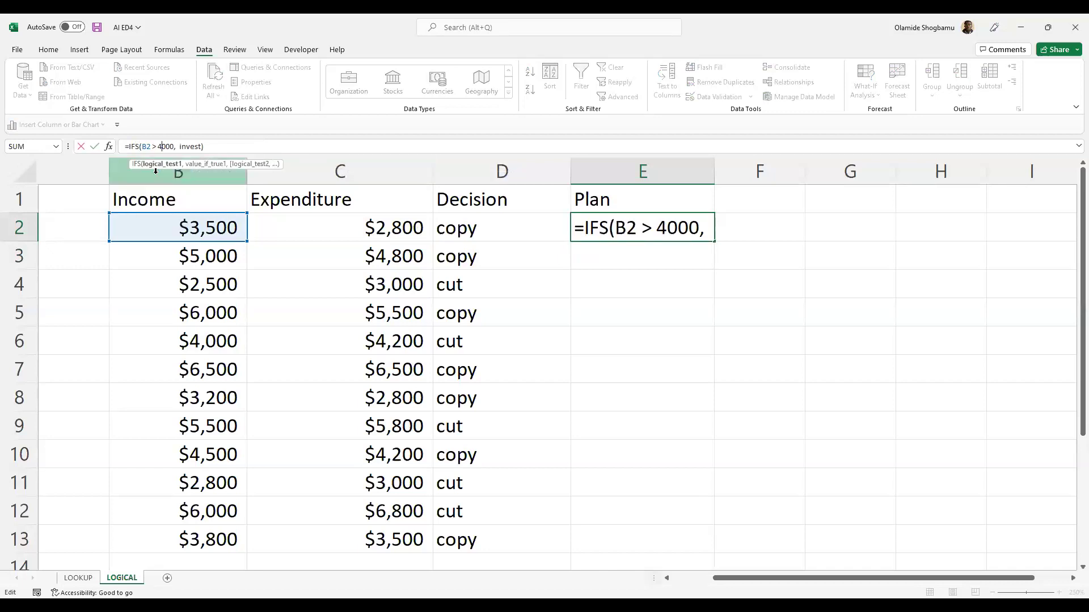
Step: Add a second logical test, C2>4000, after the first invest result in E2's IFS formula
{"action": "key", "text": "Right"}
{"action": "key", "text": "Right"}
{"action": "key", "text": "Right"}
{"action": "key", "text": "Right"}
{"action": "key", "text": "Right"}
{"action": "key", "text": "Right"}
{"action": "key", "text": "Right"}
{"action": "key", "text": "Right"}
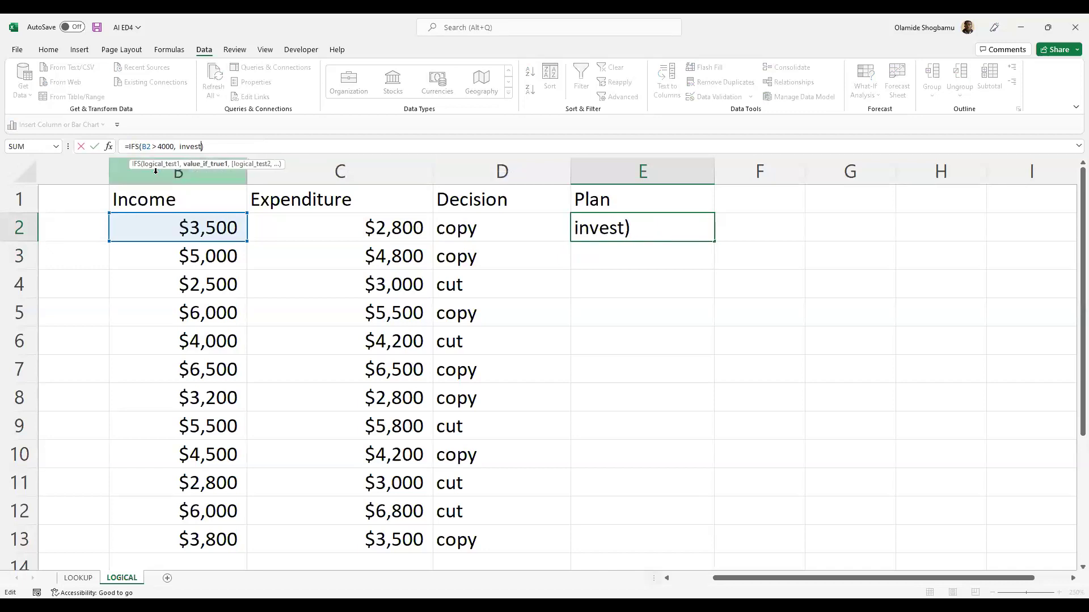
{"action": "type", "text": ", "}
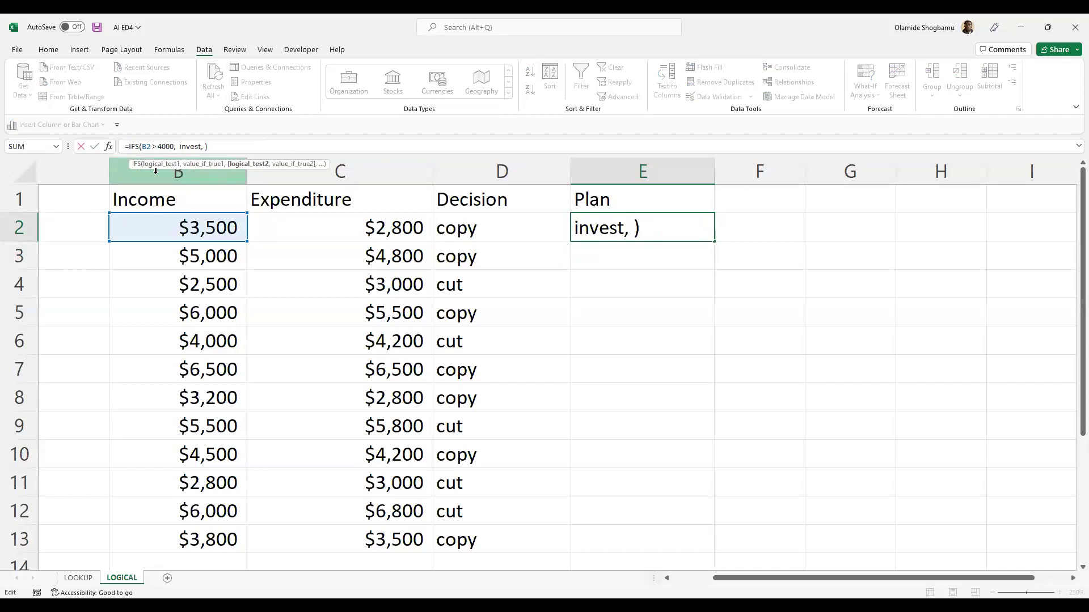
{"action": "type", "text": "C"}
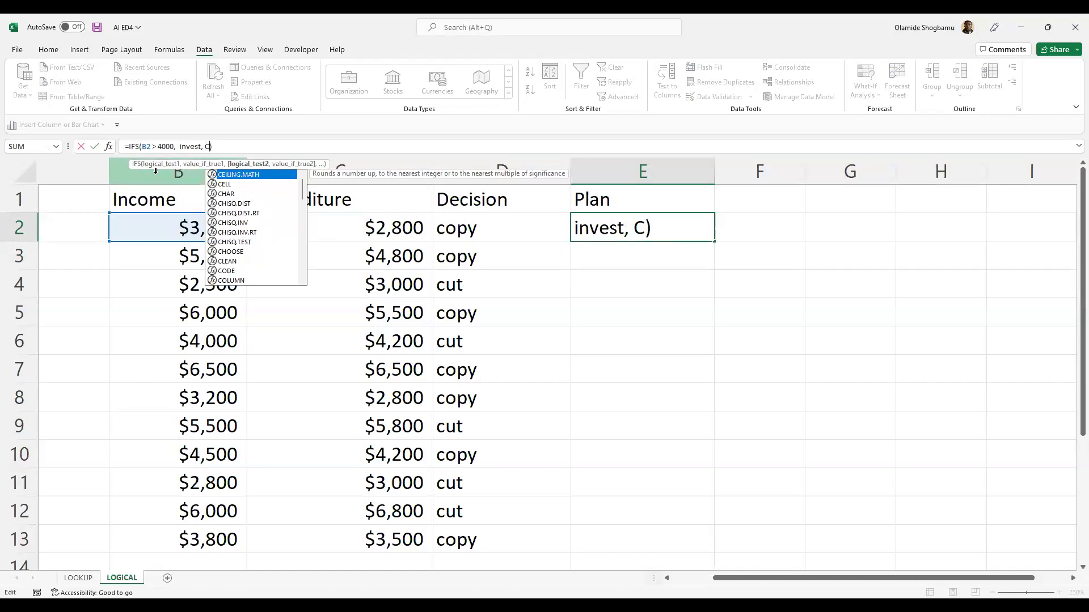
{"action": "type", "text": ">"}
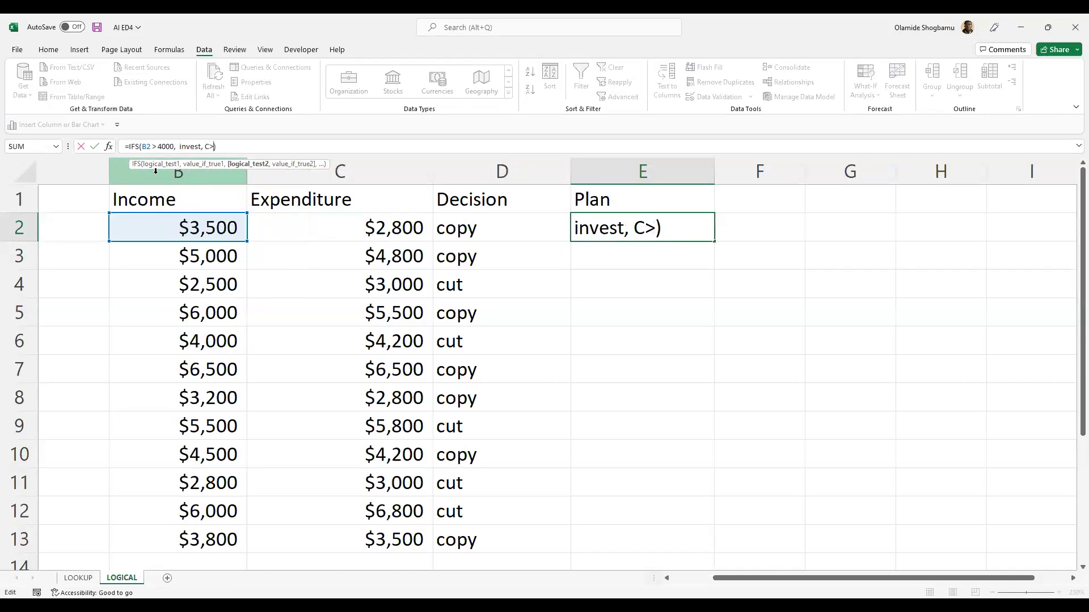
{"action": "type", "text": "2"}
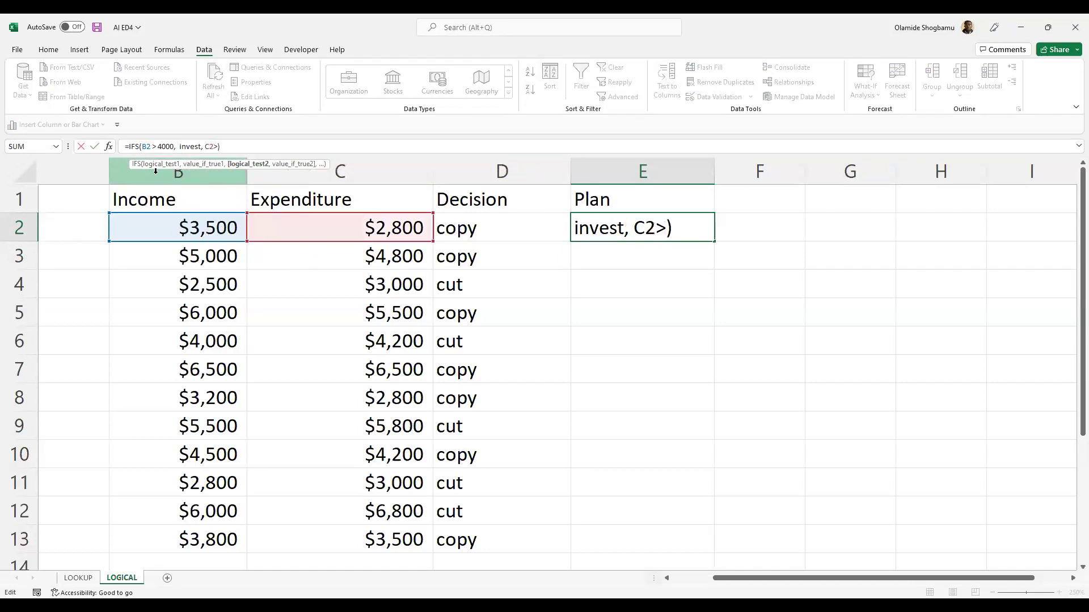
{"action": "key", "text": "Delete"}
{"action": "key", "text": "BackSpace"}
{"action": "key", "text": "BackSpace"}
{"action": "left_click", "coordinate": [356, 235]}
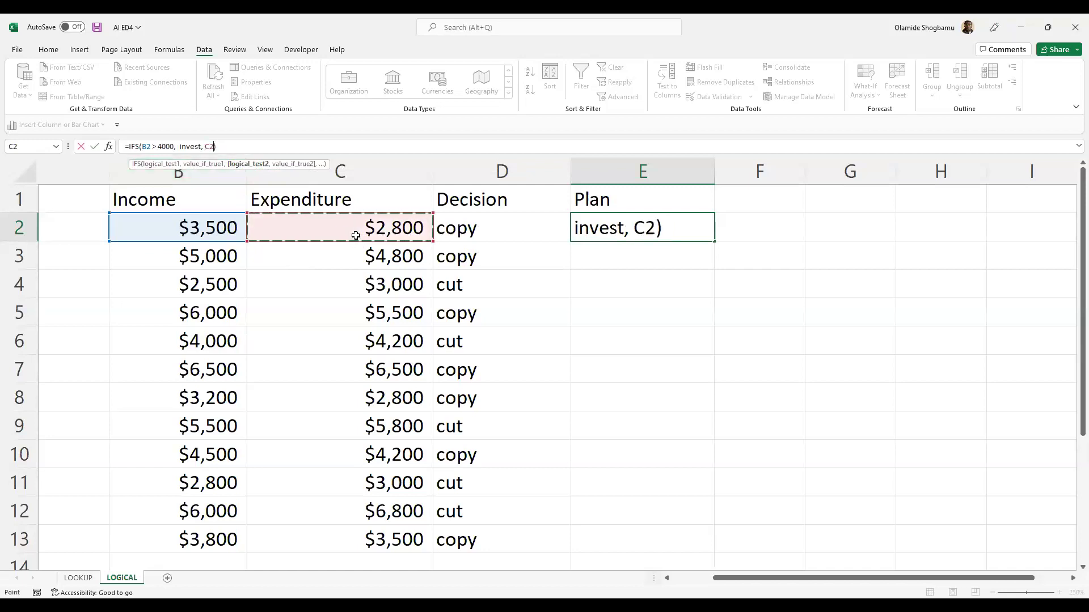
{"action": "type", "text": ">4000"}
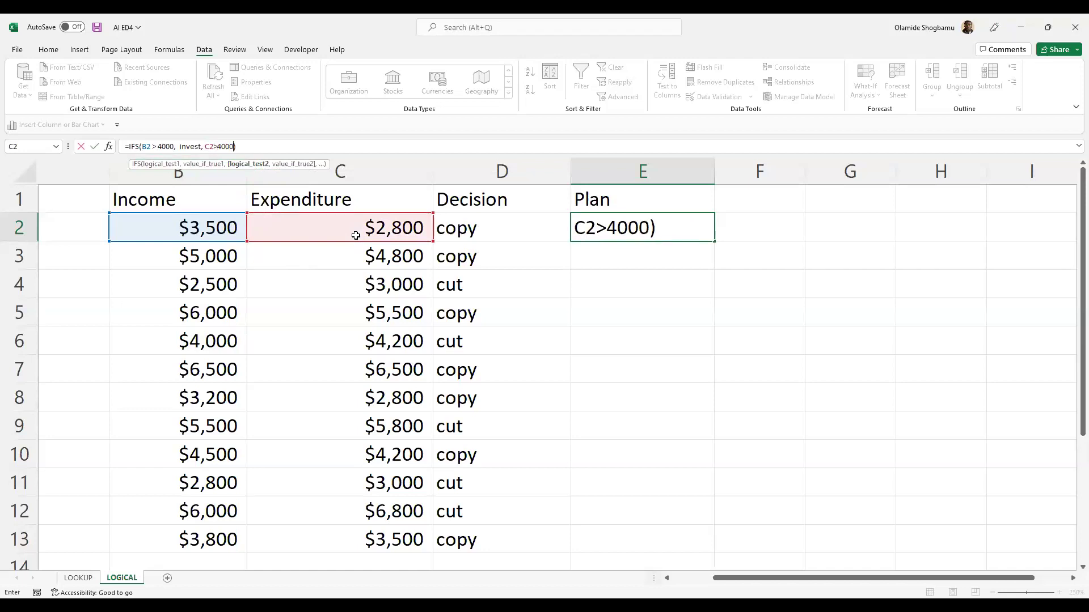
Step: Add "invest" in quotation marks as the result of the C2>4000 test and enter E2's formula
{"action": "type", "text": ", "}
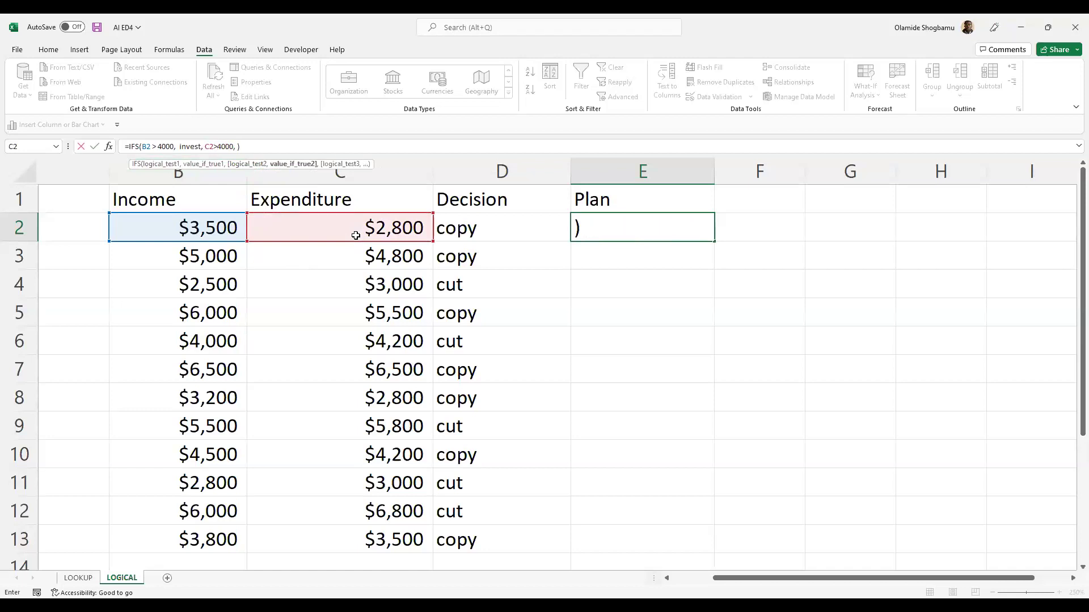
{"action": "type", "text": "i"}
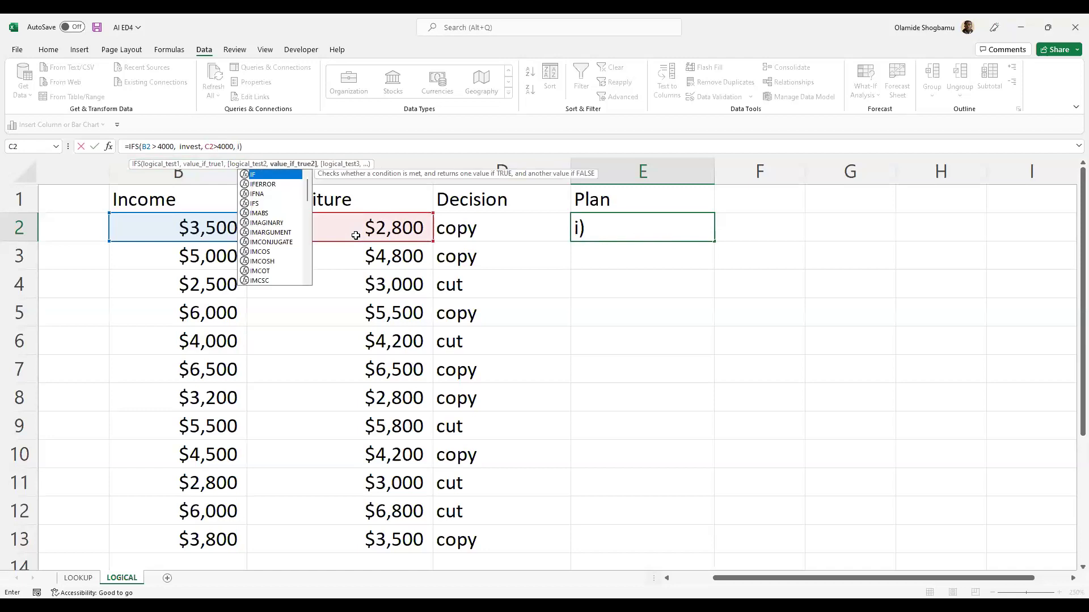
{"action": "key", "text": "BackSpace"}
{"action": "type", "text": "\"invest\""}
{"action": "key", "text": "Home"}
{"action": "key", "text": "Right"}
{"action": "key", "text": "Right"}
{"action": "key", "text": "Right"}
{"action": "key", "text": "Right"}
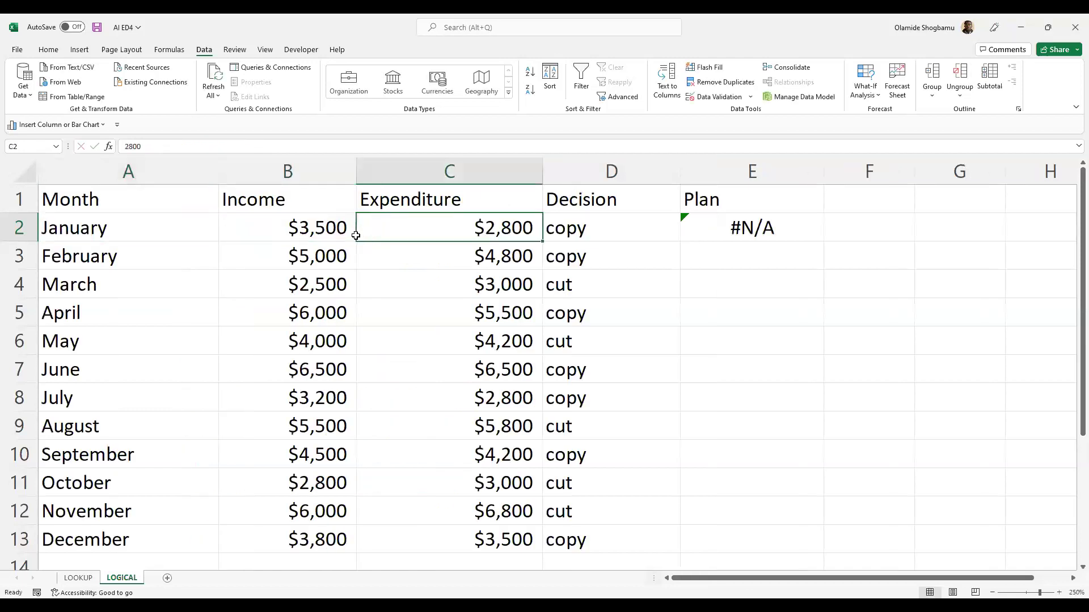
Step: Put quotation marks around 4000 in E2's first test and fill the formula down the Plan column to E13
{"action": "left_click", "coordinate": [160, 147]}
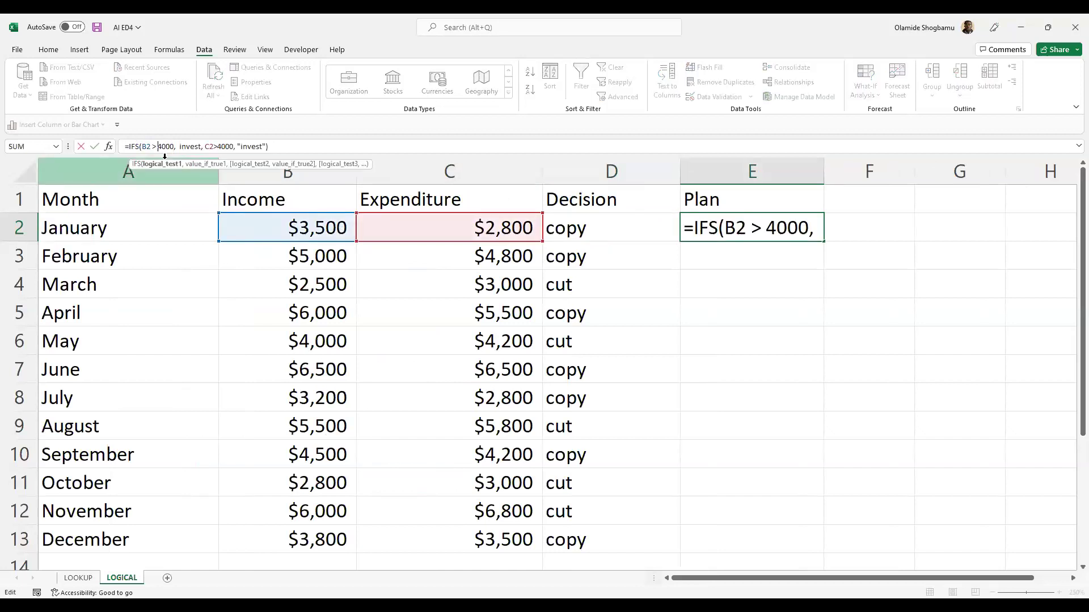
{"action": "type", "text": "\""}
{"action": "key", "text": "Right"}
{"action": "key", "text": "Right"}
{"action": "key", "text": "Right"}
{"action": "key", "text": "Right"}
{"action": "type", "text": "\""}
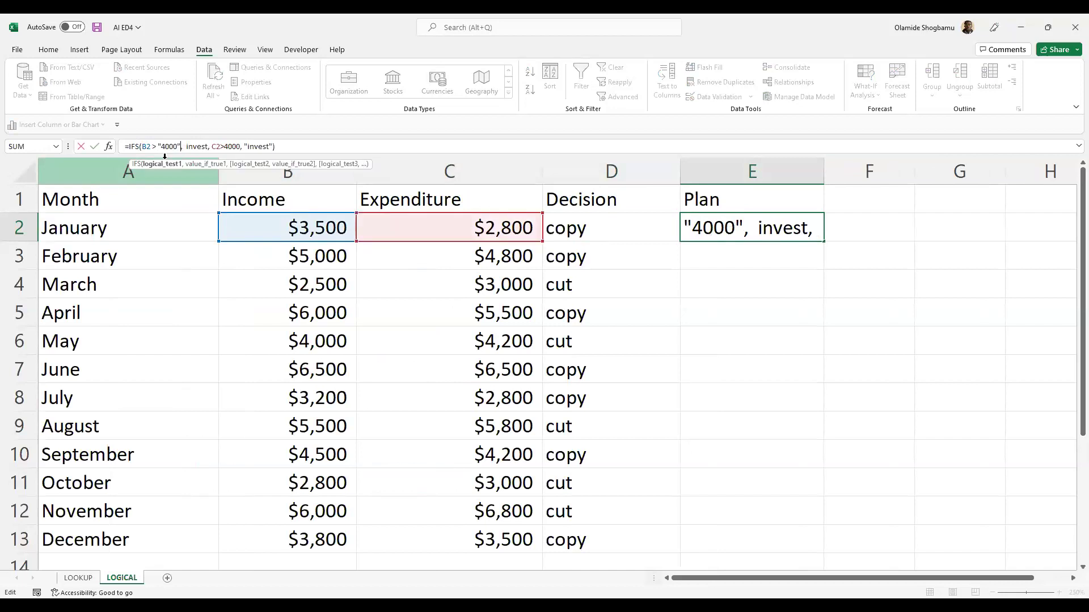
{"action": "key", "text": "Return"}
{"action": "left_click", "coordinate": [736, 224]}
{"action": "double_click", "coordinate": [824, 244]}
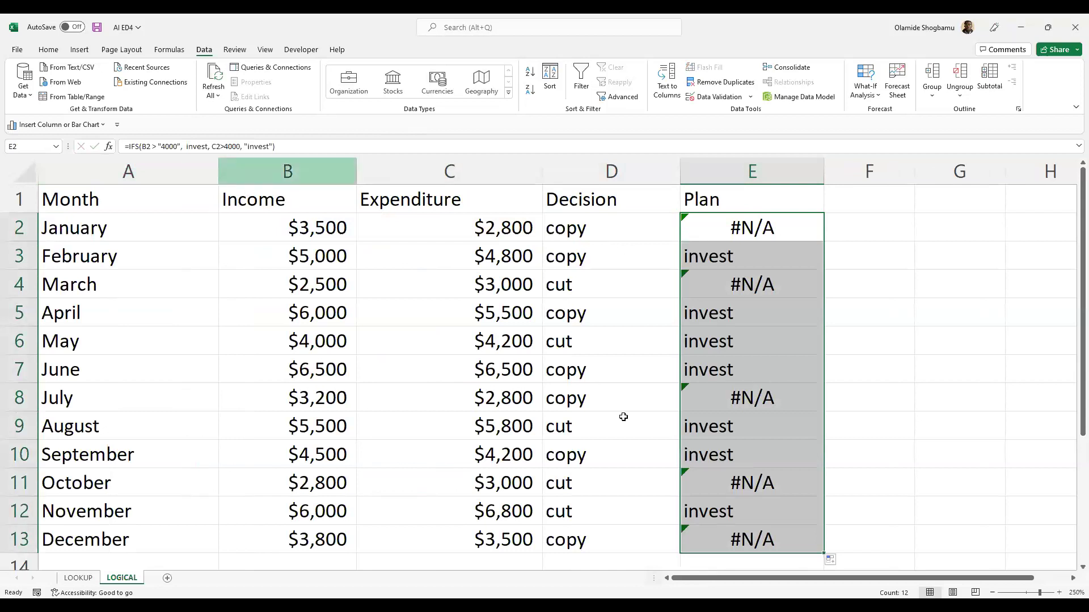
{"action": "left_click_drag", "start_coordinate": [754, 582], "coordinate": [791, 584]}
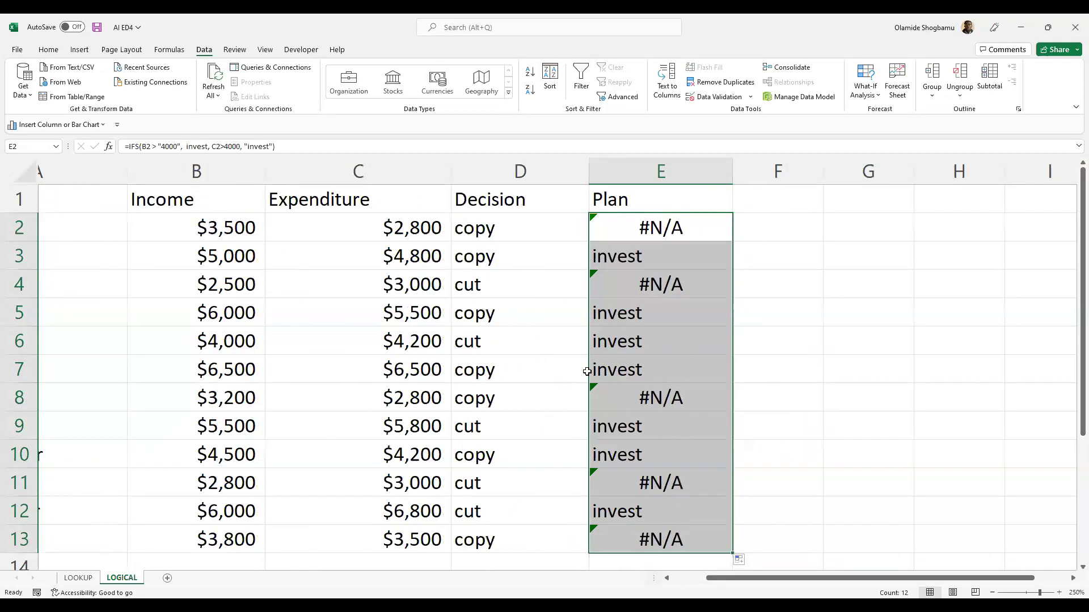
{"action": "left_click", "coordinate": [619, 345]}
{"action": "left_click_drag", "start_coordinate": [616, 355], "coordinate": [624, 386]}
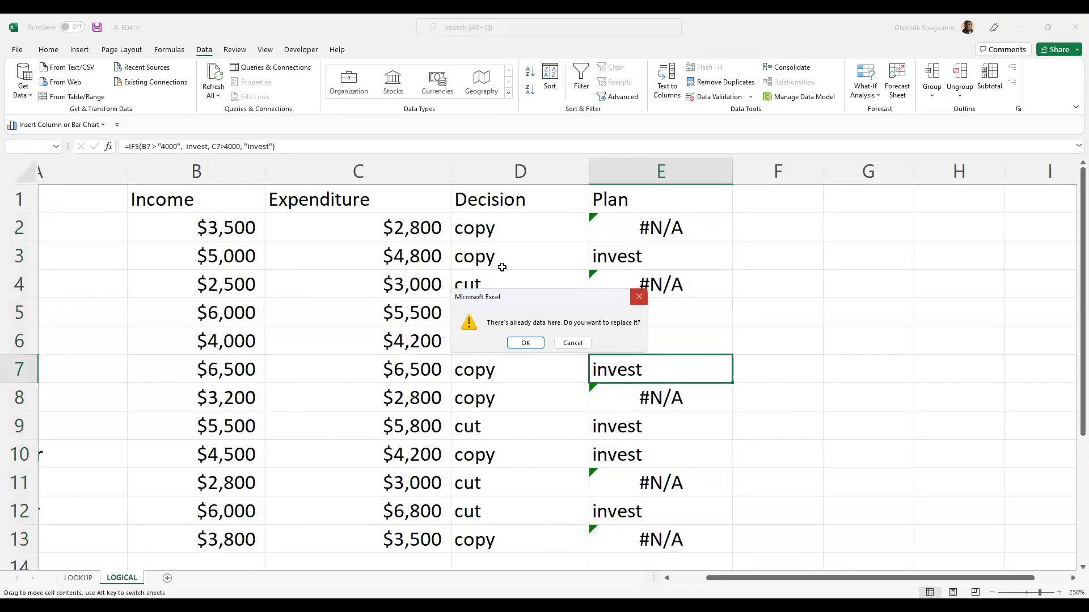
{"action": "key", "text": "Escape"}
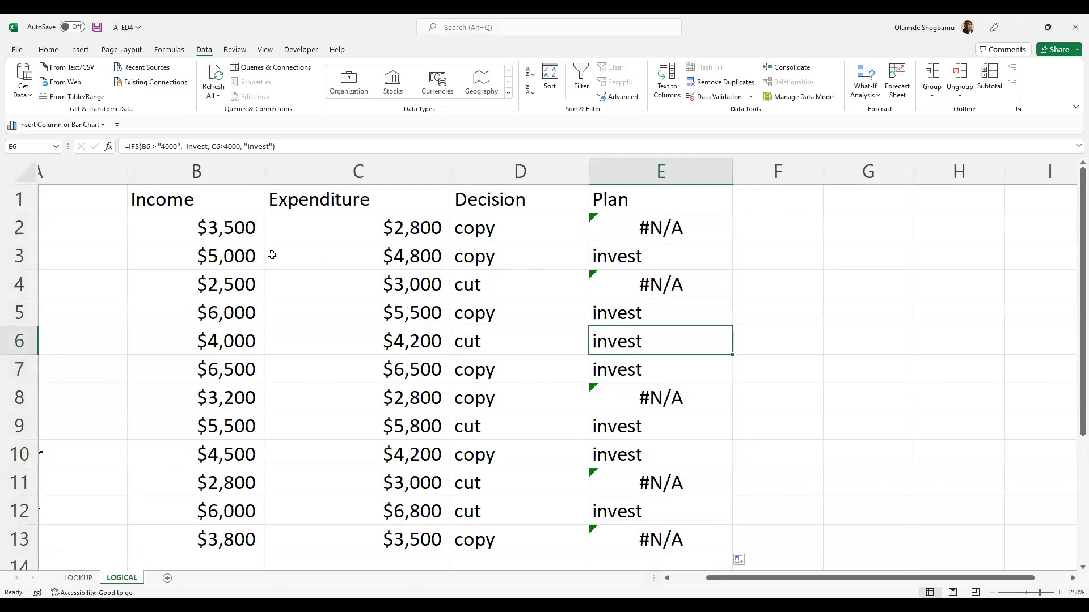
Step: Compare the Plan results and their IFS formulas with the income and expenditure values in the same rows
{"action": "left_click", "coordinate": [371, 256]}
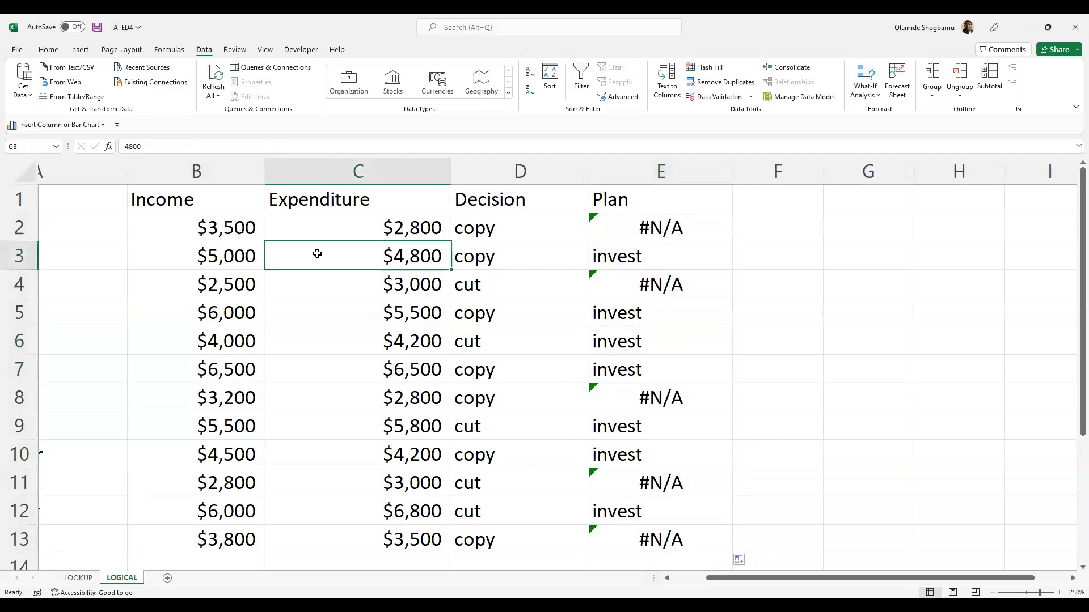
{"action": "left_click", "coordinate": [249, 232]}
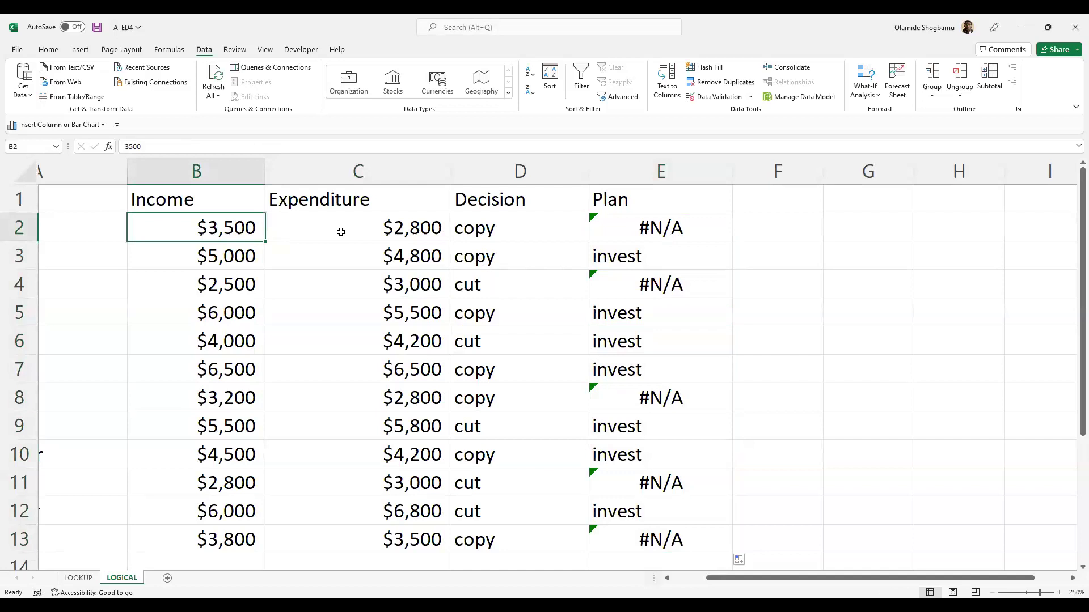
{"action": "left_click", "coordinate": [672, 267]}
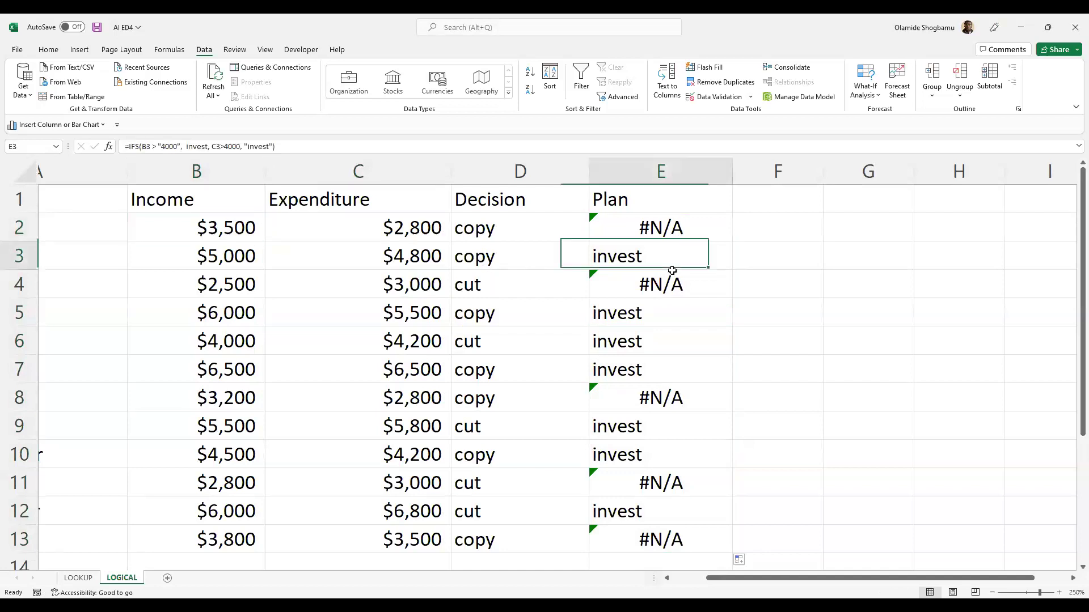
{"action": "left_click", "coordinate": [673, 279]}
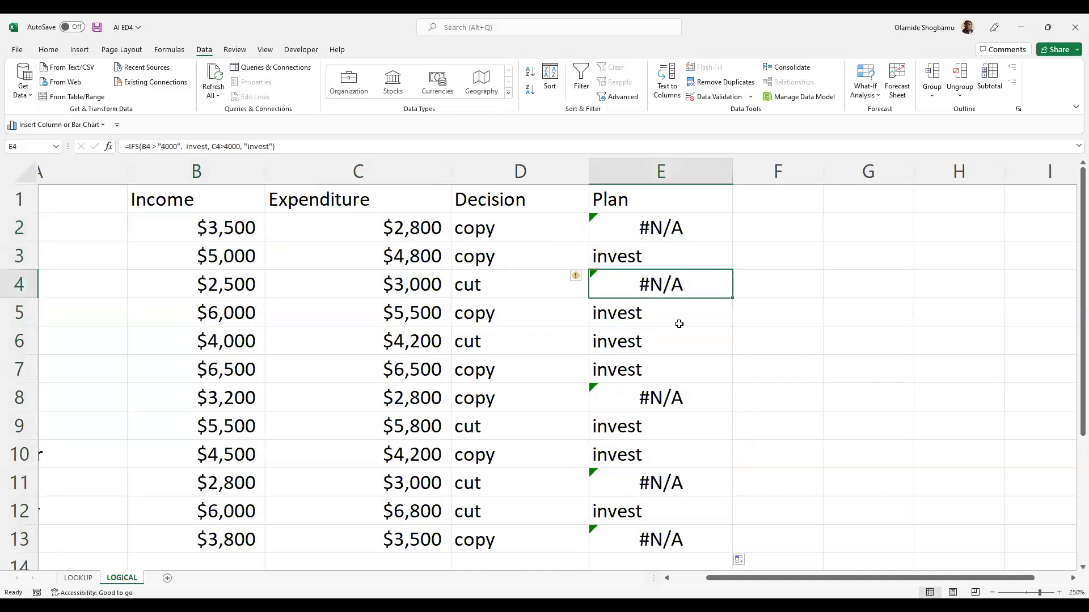
{"action": "left_click", "coordinate": [266, 148]}
{"action": "left_click", "coordinate": [267, 148]}
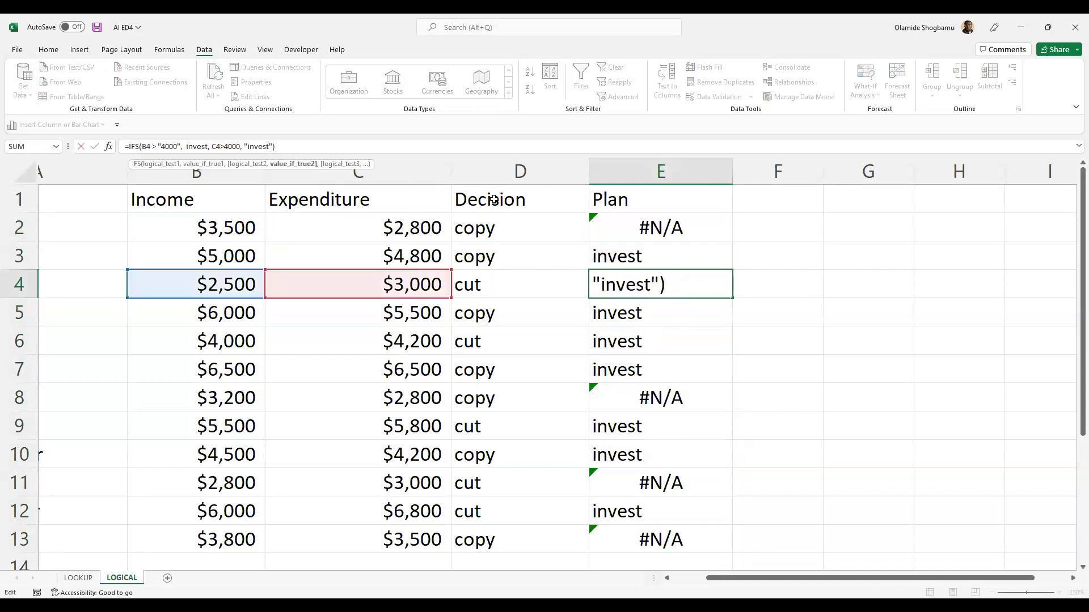
{"action": "left_click", "coordinate": [664, 339]}
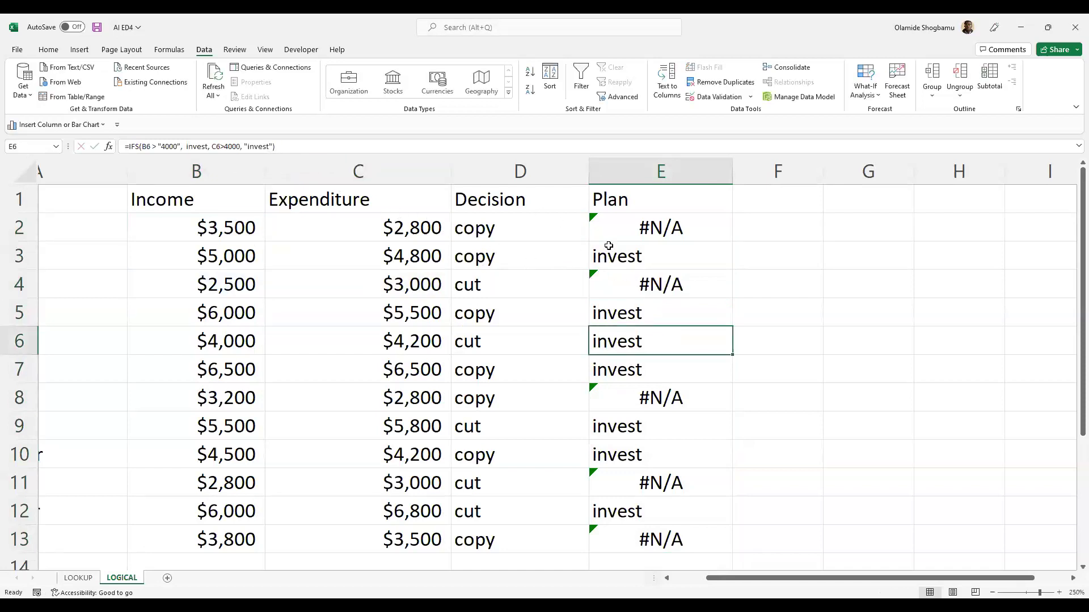
{"action": "left_click", "coordinate": [652, 232]}
{"action": "left_click", "coordinate": [653, 280]}
{"action": "left_click", "coordinate": [658, 323]}
{"action": "left_click", "coordinate": [671, 382]}
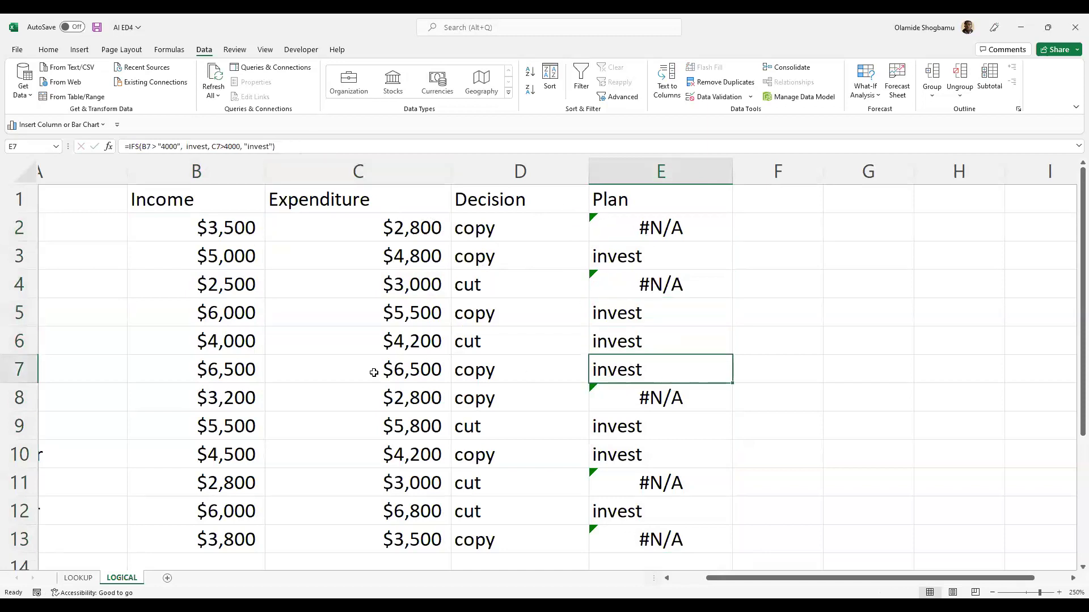
{"action": "left_click", "coordinate": [235, 372]}
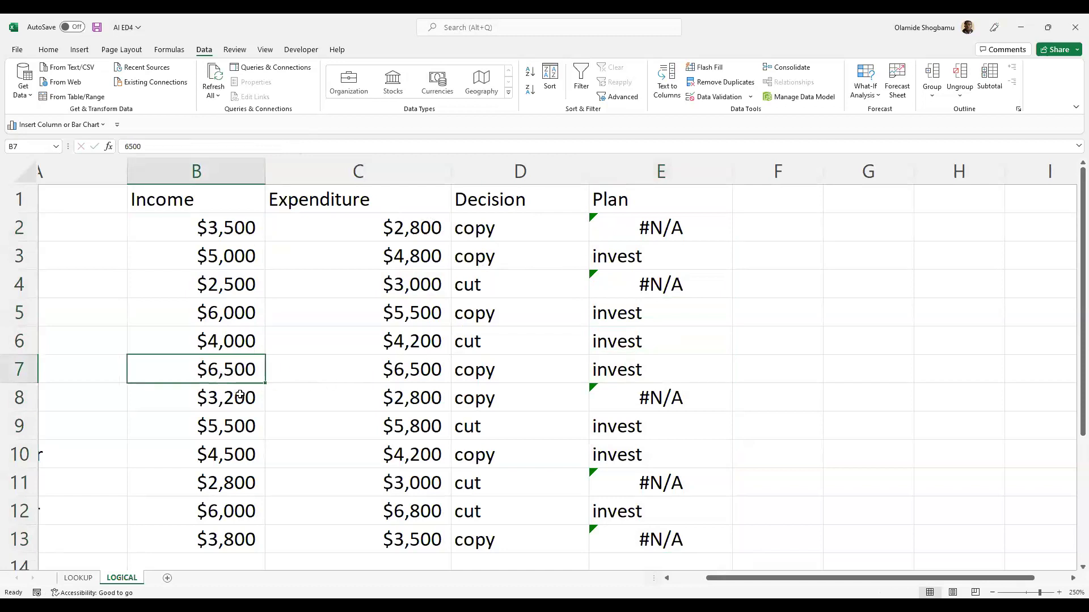
{"action": "key", "text": "Down"}
{"action": "key", "text": "Right"}
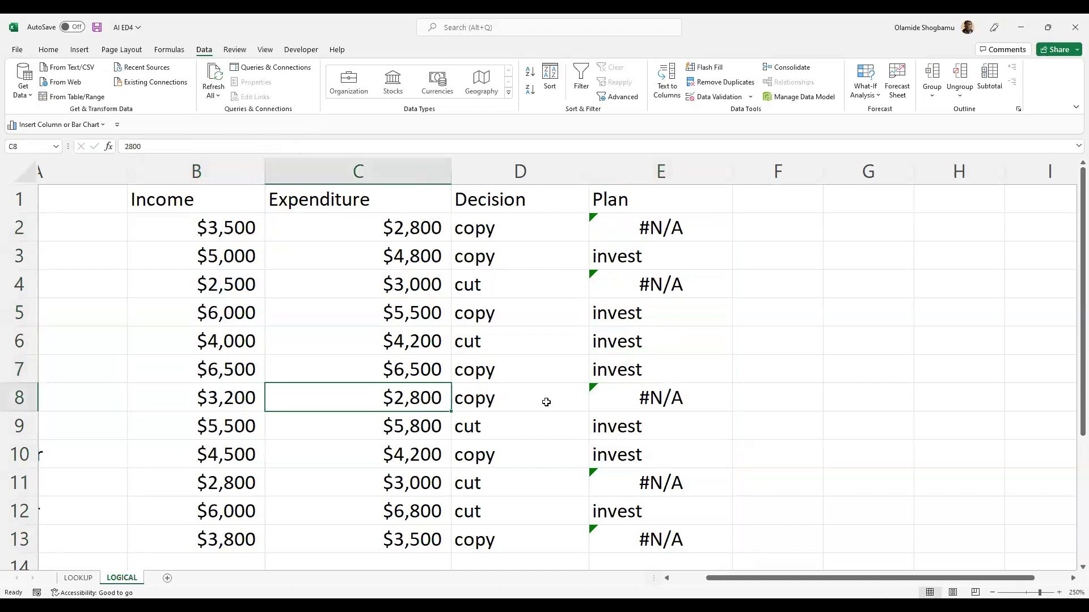
{"action": "left_click", "coordinate": [671, 401]}
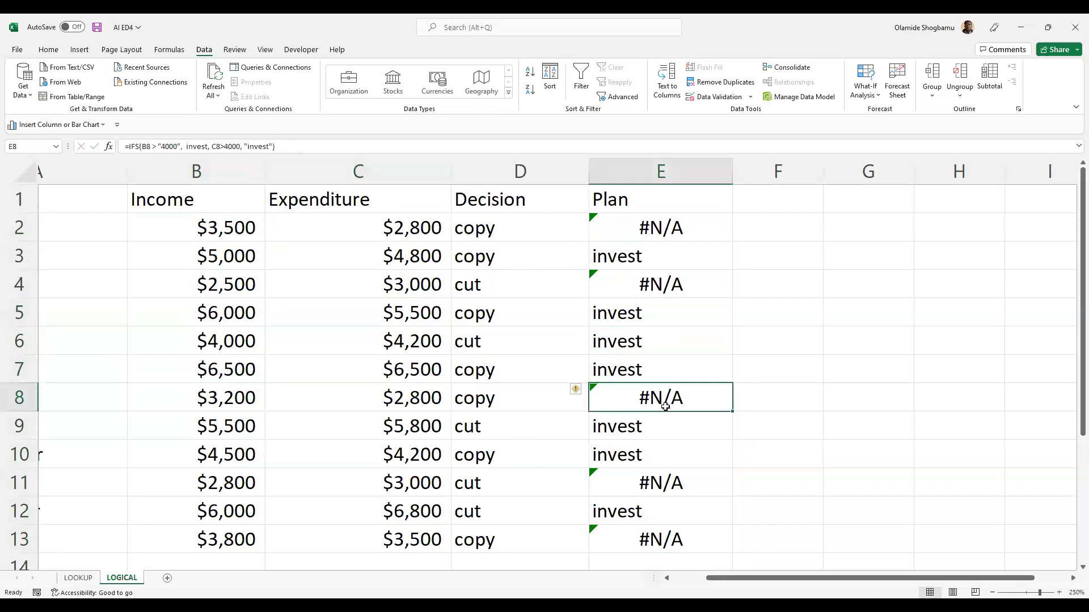
Step: Open E13's IFS formula for editing and insert a reference to E3 directly before B13
{"action": "double_click", "coordinate": [635, 542]}
{"action": "left_click", "coordinate": [627, 483]}
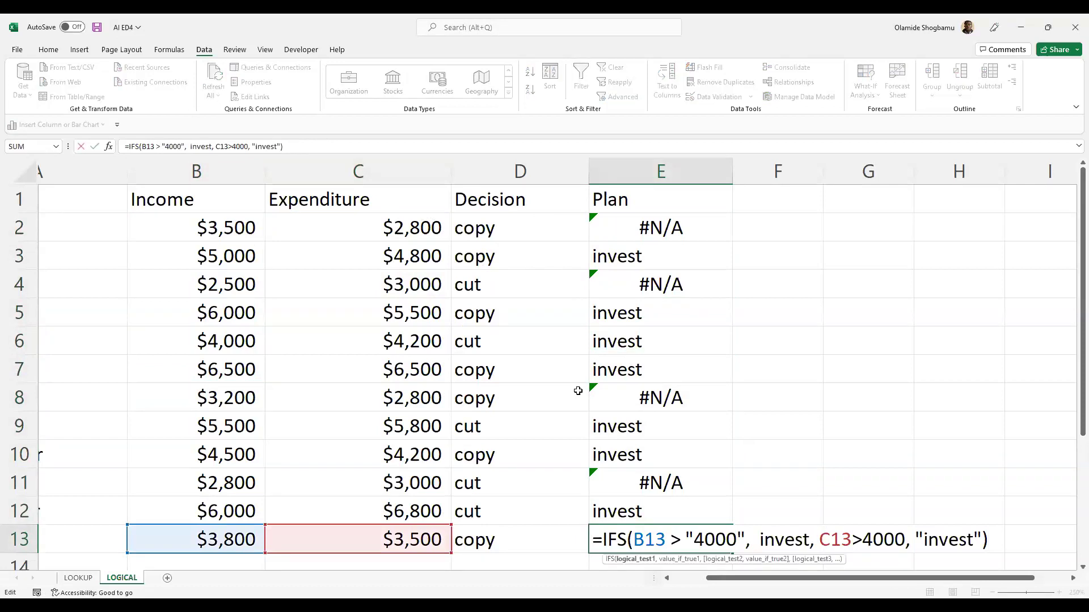
{"action": "left_click", "coordinate": [227, 229]}
{"action": "left_click", "coordinate": [370, 235]}
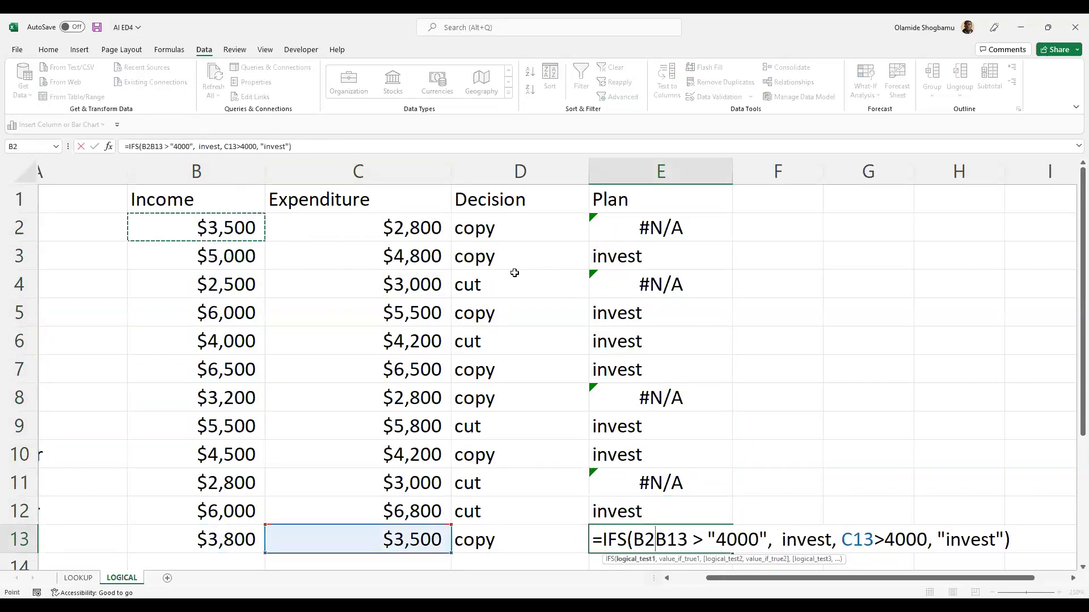
{"action": "left_click", "coordinate": [476, 285]}
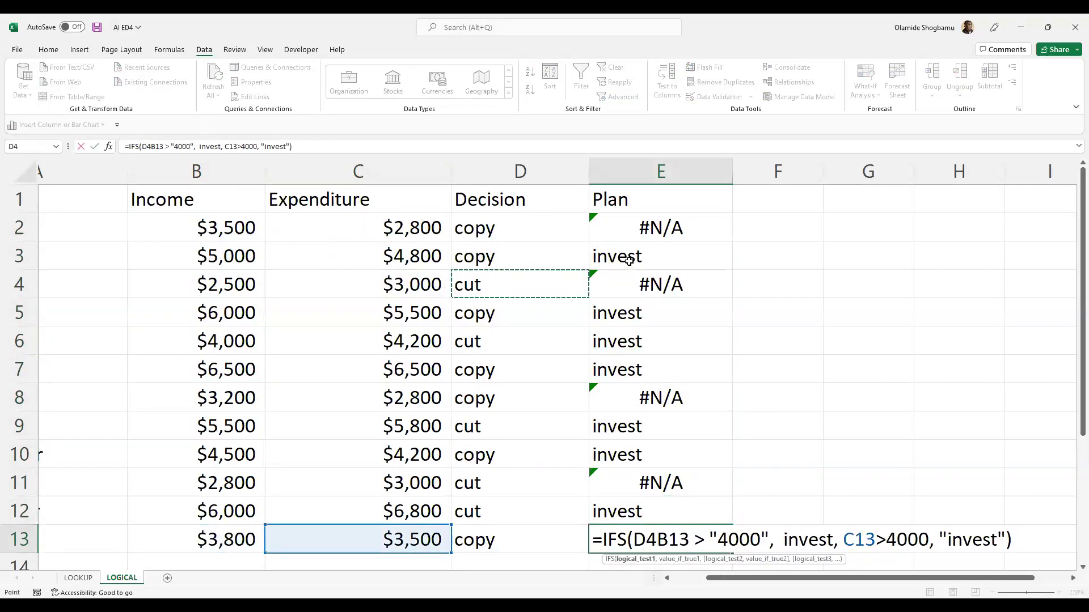
{"action": "left_click", "coordinate": [621, 261]}
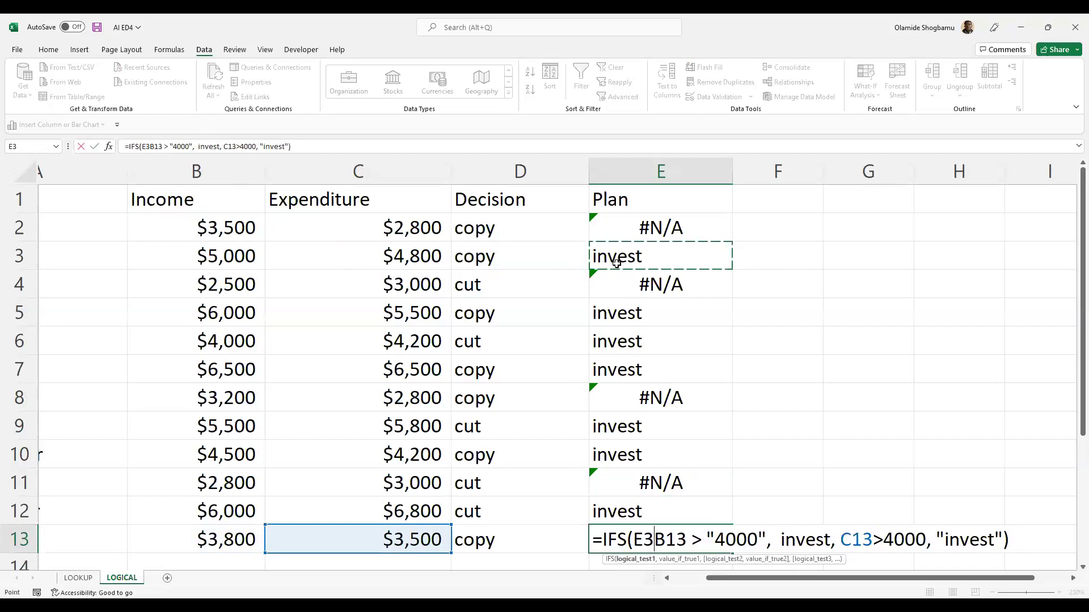
Step: Examine the arguments of E13's IFS formula, from the first test to the first result
{"action": "left_click", "coordinate": [184, 146]}
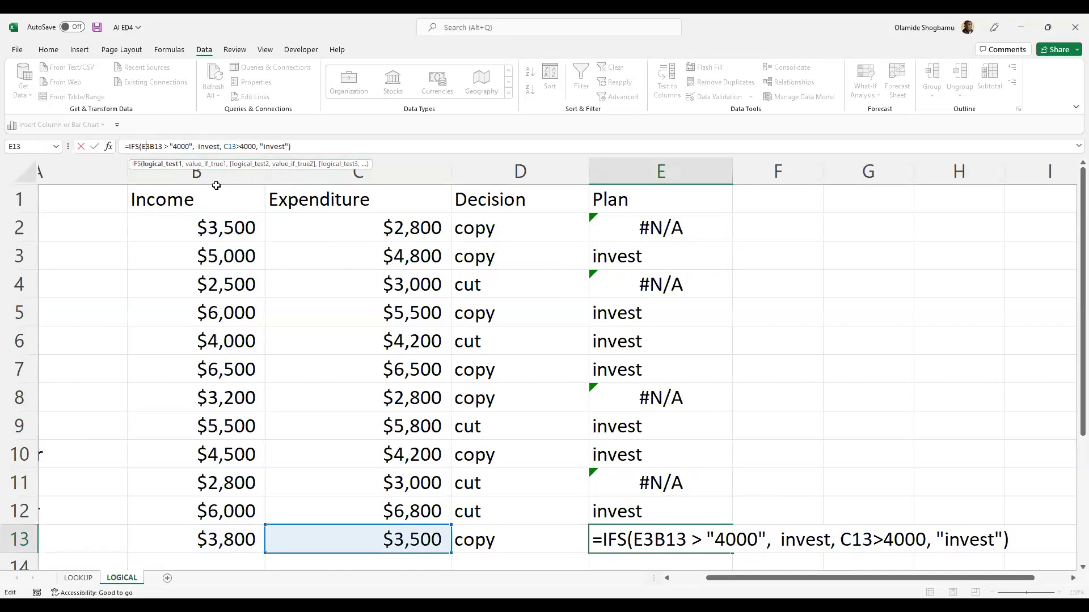
{"action": "key", "text": "Right"}
{"action": "key", "text": "Right"}
{"action": "key", "text": "Right"}
{"action": "key", "text": "Right"}
{"action": "key", "text": "Right"}
{"action": "key", "text": "Right"}
{"action": "key", "text": "Right"}
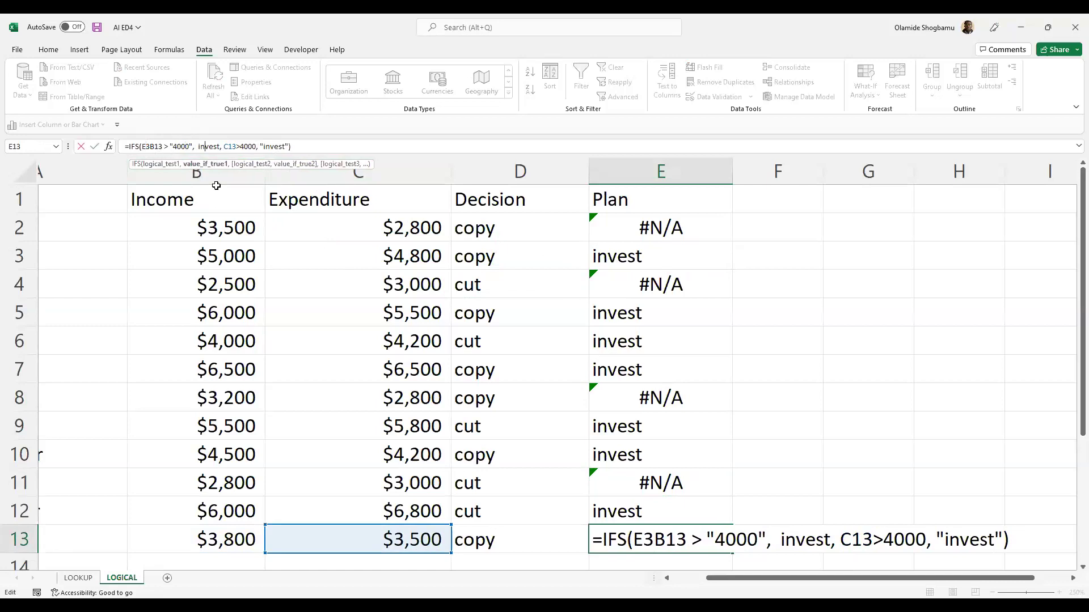
{"action": "key", "text": "Left"}
{"action": "key", "text": "Left"}
{"action": "key", "text": "Left"}
{"action": "key", "text": "Left"}
{"action": "key", "text": "Left"}
{"action": "key", "text": "Left"}
{"action": "key", "text": "Left"}
{"action": "key", "text": "Left"}
{"action": "key", "text": "Left"}
{"action": "key", "text": "Left"}
{"action": "key", "text": "Left"}
{"action": "key", "text": "Left"}
{"action": "key", "text": "Left"}
{"action": "key", "text": "Left"}
{"action": "key", "text": "Left"}
{"action": "key", "text": "Left"}
{"action": "key", "text": "Left"}
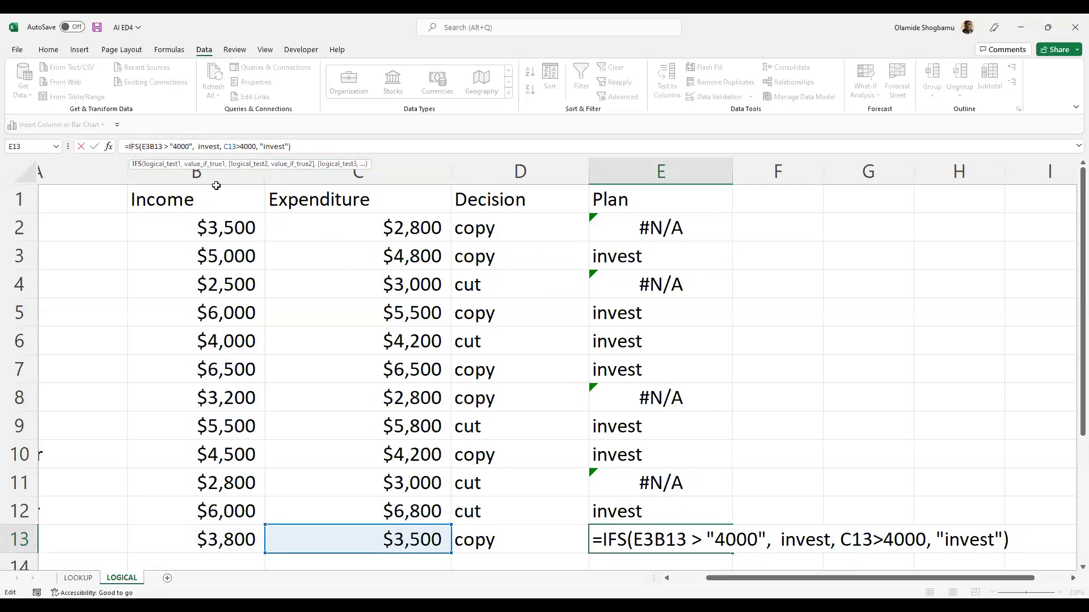
Step: Add spaces around the greater-than sign in E13's second test so it reads C13 > 4000
{"action": "key", "text": "Right"}
{"action": "key", "text": "Right"}
{"action": "key", "text": "Right"}
{"action": "key", "text": "Right"}
{"action": "key", "text": "Right"}
{"action": "key", "text": "Right"}
{"action": "key", "text": "Right"}
{"action": "key", "text": "Right"}
{"action": "key", "text": "Right"}
{"action": "key", "text": "Right"}
{"action": "key", "text": "Right"}
{"action": "key", "text": "Right"}
{"action": "key", "text": "Right"}
{"action": "key", "text": "Right"}
{"action": "key", "text": "Right"}
{"action": "key", "text": "Right"}
{"action": "key", "text": "Right"}
{"action": "key", "text": "Right"}
{"action": "key", "text": "Right"}
{"action": "key", "text": "Right"}
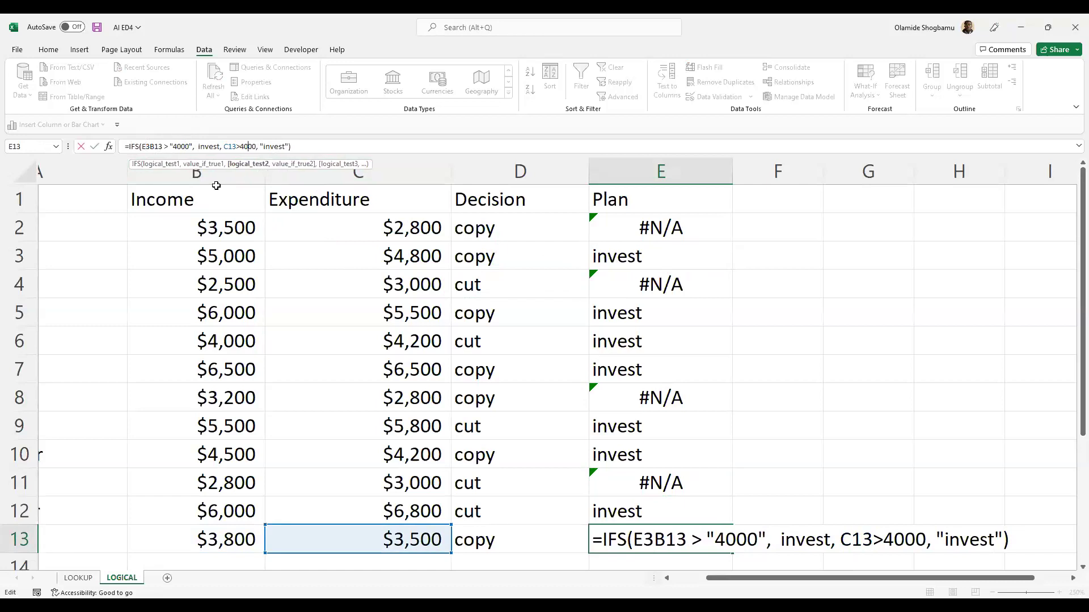
{"action": "key", "text": "Left"}
{"action": "key", "text": "Left"}
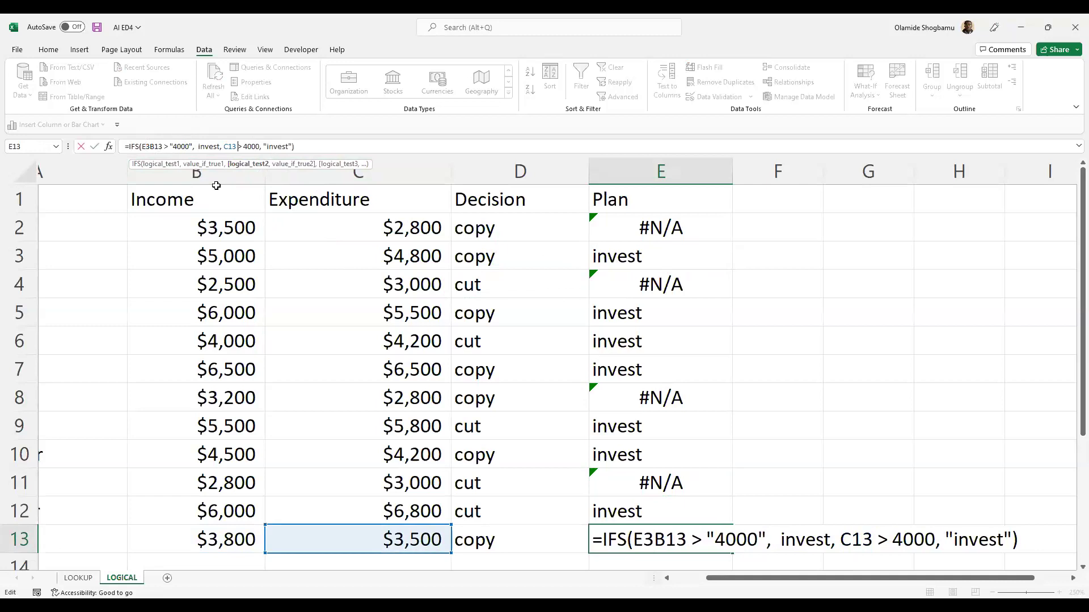
Step: Check the second test and result arguments of E13's IFS formula and commit the edited formula
{"action": "key", "text": "Right"}
{"action": "key", "text": "Right"}
{"action": "key", "text": "Right"}
{"action": "key", "text": "Right"}
{"action": "key", "text": "Right"}
{"action": "key", "text": "Right"}
{"action": "key", "text": "Right"}
{"action": "key", "text": "Right"}
{"action": "key", "text": "Right"}
{"action": "key", "text": "Right"}
{"action": "key", "text": "Right"}
{"action": "key", "text": "Right"}
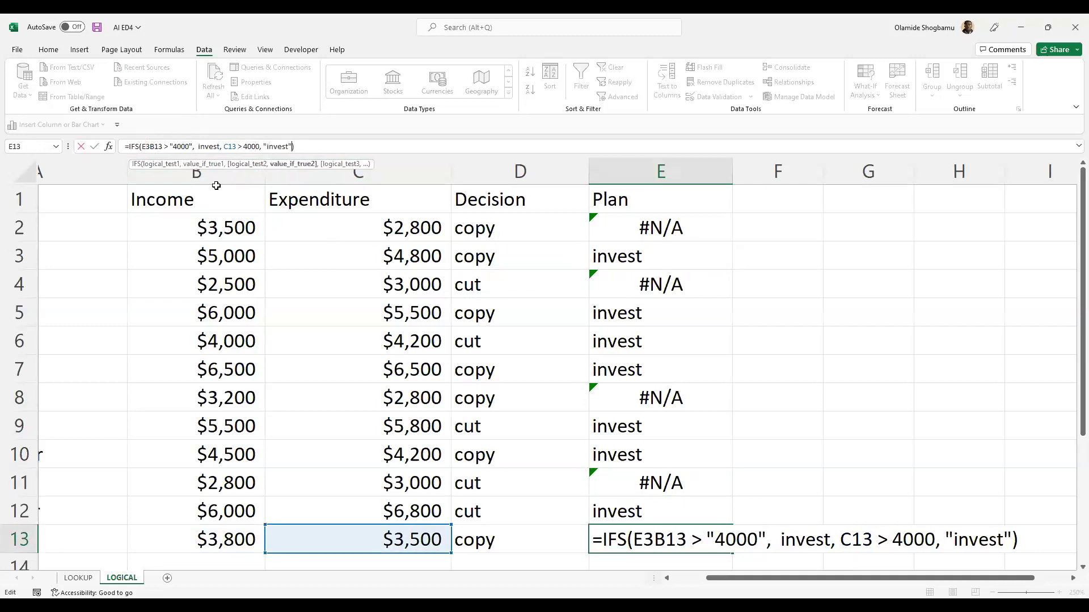
{"action": "key", "text": "Right"}
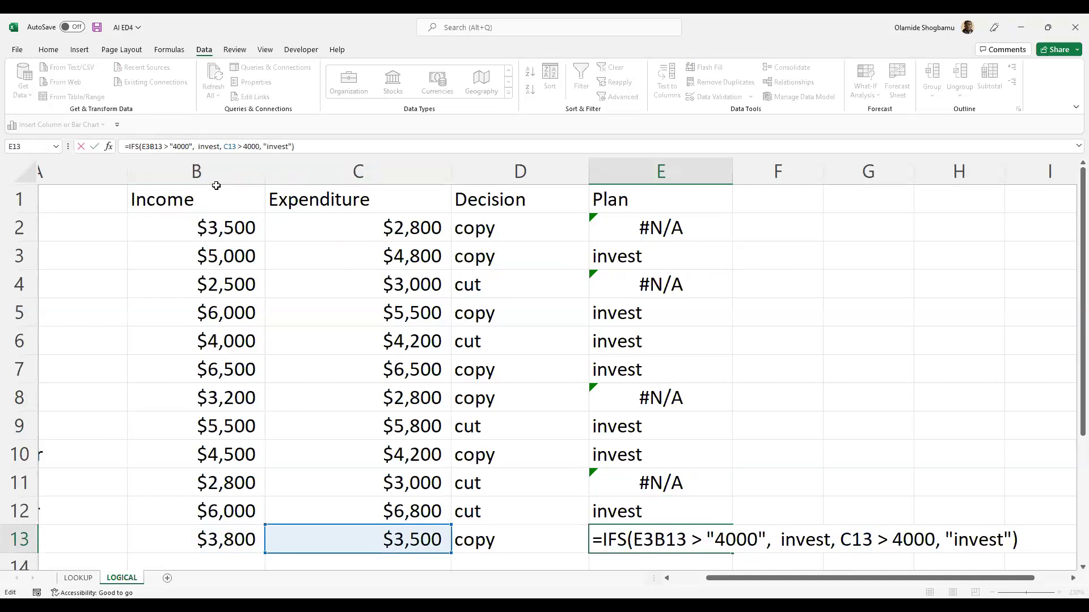
{"action": "left_click", "coordinate": [316, 245]}
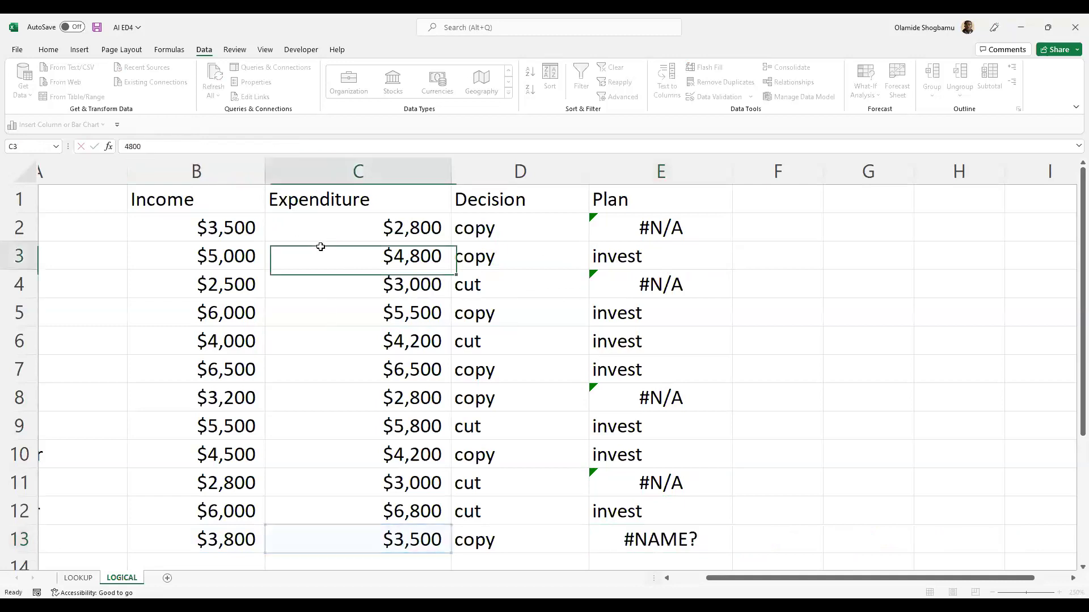
Step: Try to add a second opening bracket to E2's IFS formula and append "don't invest" as a fallback result
{"action": "left_click", "coordinate": [671, 231]}
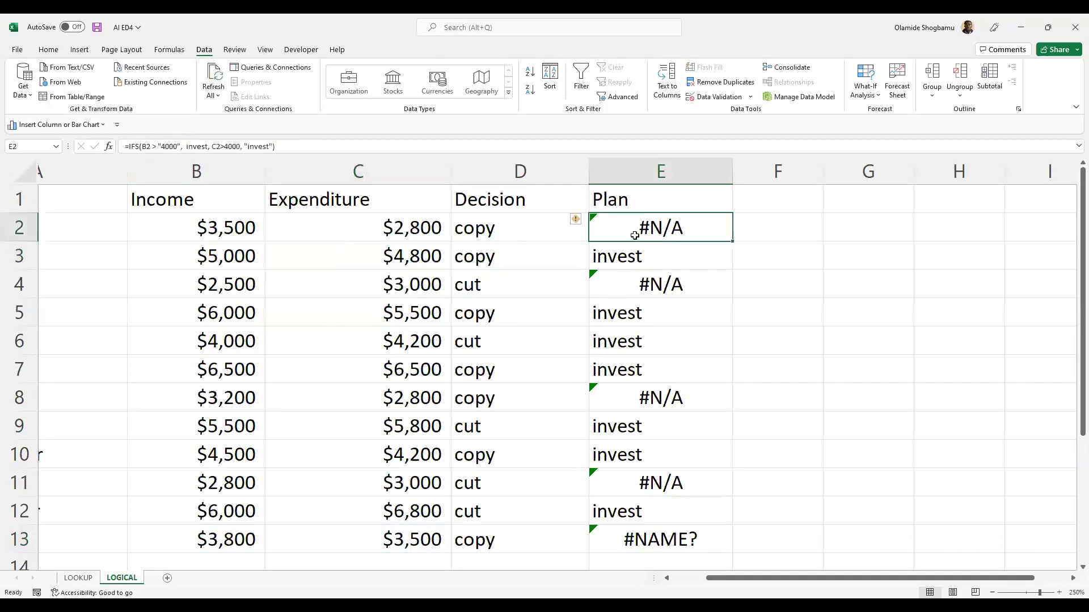
{"action": "left_click", "coordinate": [137, 145]}
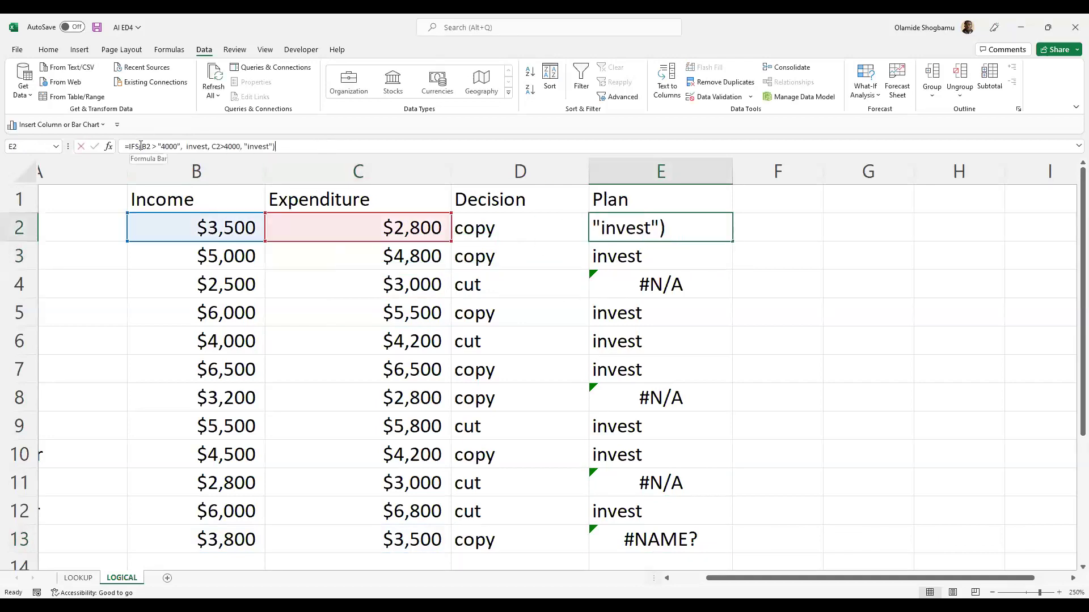
{"action": "type", "text": "("}
{"action": "key", "text": "Right"}
{"action": "key", "text": "Right"}
{"action": "key", "text": "Right"}
{"action": "key", "text": "Right"}
{"action": "key", "text": "Right"}
{"action": "key", "text": "Right"}
{"action": "key", "text": "Right"}
{"action": "key", "text": "Right"}
{"action": "key", "text": "Right"}
{"action": "key", "text": "Right"}
{"action": "key", "text": "Right"}
{"action": "key", "text": "Right"}
{"action": "key", "text": "Right"}
{"action": "key", "text": "Right"}
{"action": "key", "text": "Right"}
{"action": "key", "text": "Right"}
{"action": "key", "text": "Right"}
{"action": "key", "text": "Right"}
{"action": "key", "text": "Right"}
{"action": "key", "text": "Right"}
{"action": "type", "text": ", \""}
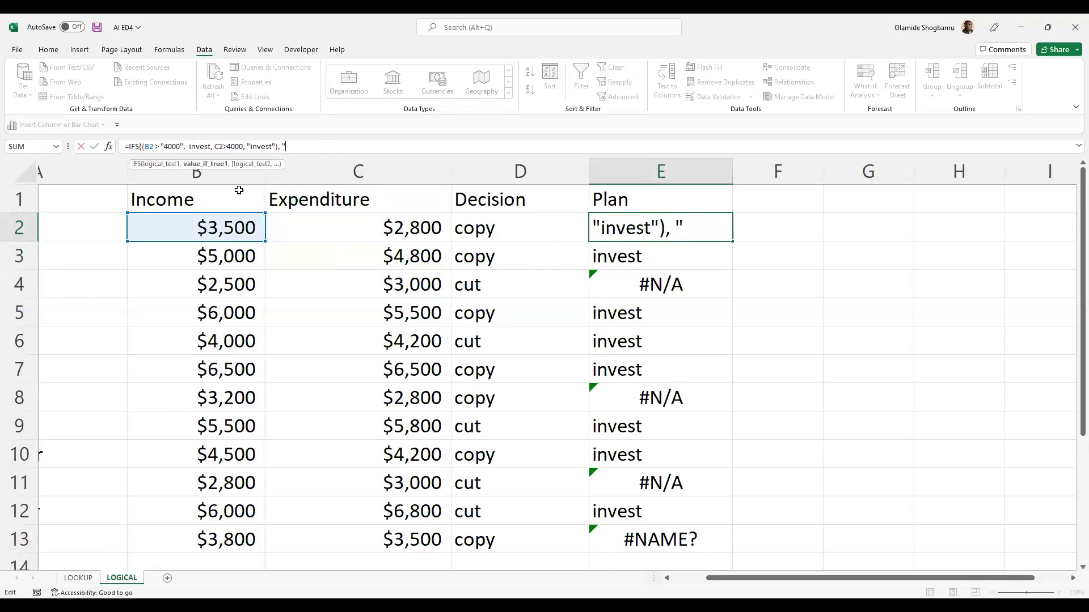
{"action": "type", "text": "don't invest)"}
{"action": "key", "text": "Return"}
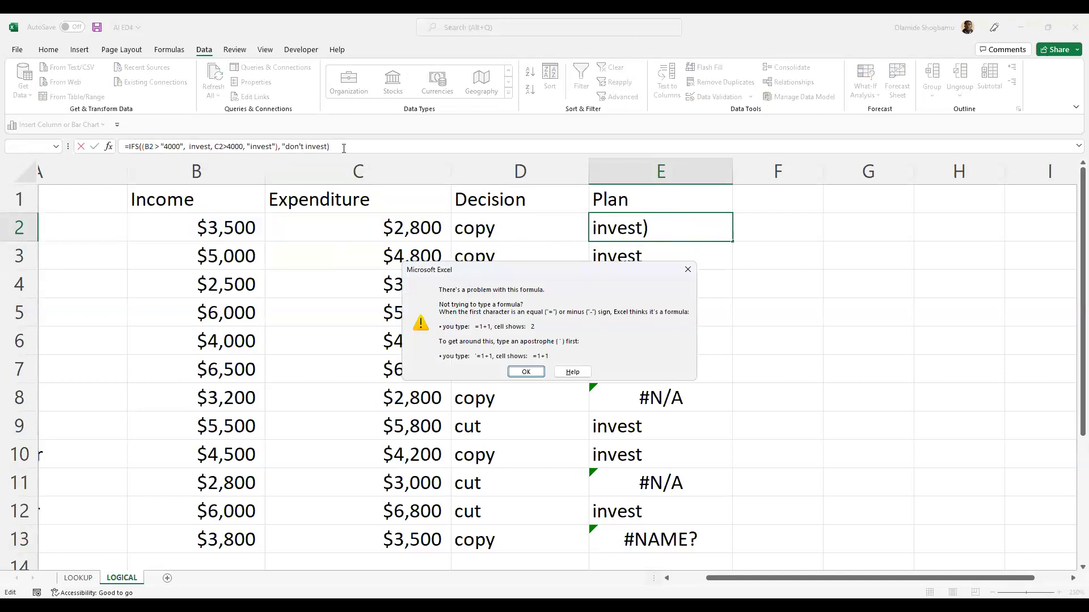
{"action": "key", "text": "Return"}
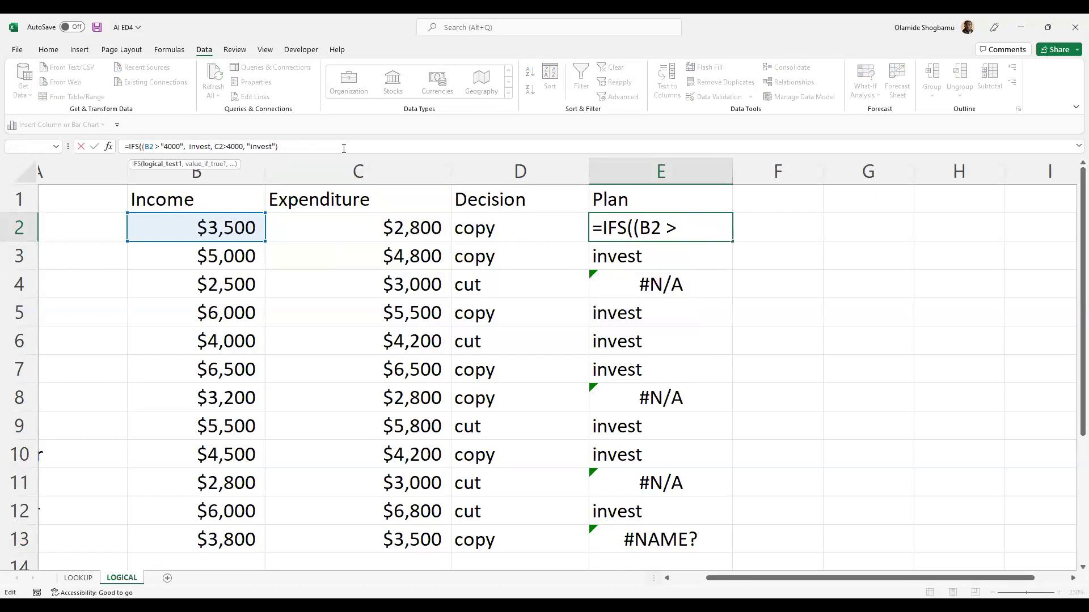
Step: Remove the extra opening bracket from E2's IFS formula, try starting a third test after "invest", and commit the formula without it
{"action": "key", "text": "BackSpace"}
{"action": "key", "text": "Right"}
{"action": "key", "text": "Right"}
{"action": "key", "text": "Right"}
{"action": "key", "text": "Right"}
{"action": "key", "text": "Right"}
{"action": "key", "text": "Right"}
{"action": "key", "text": "Right"}
{"action": "key", "text": "Right"}
{"action": "key", "text": "Right"}
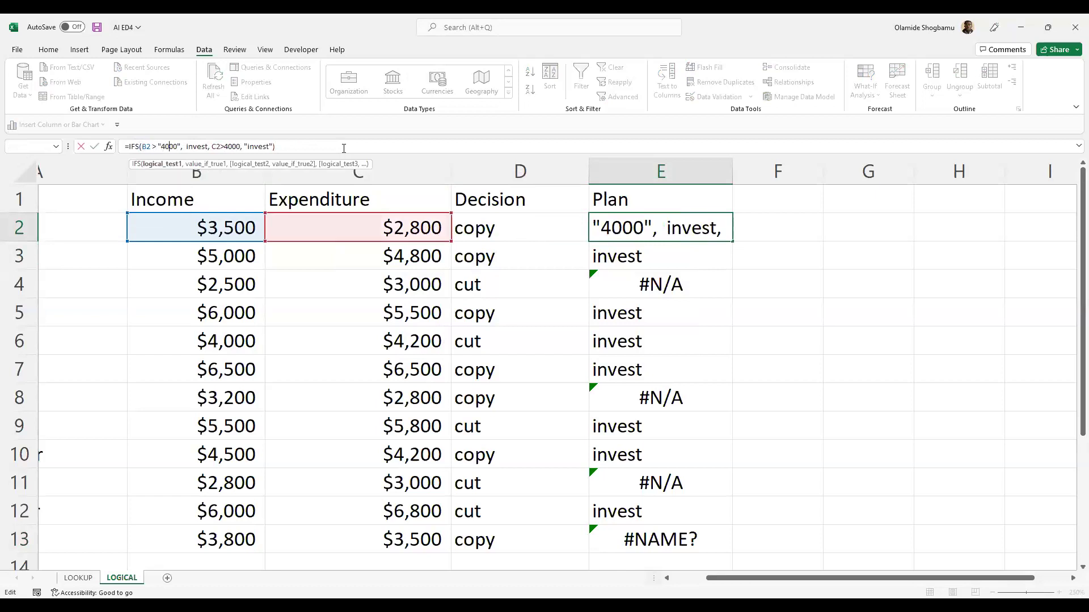
{"action": "key", "text": "End"}
{"action": "type", "text": ","}
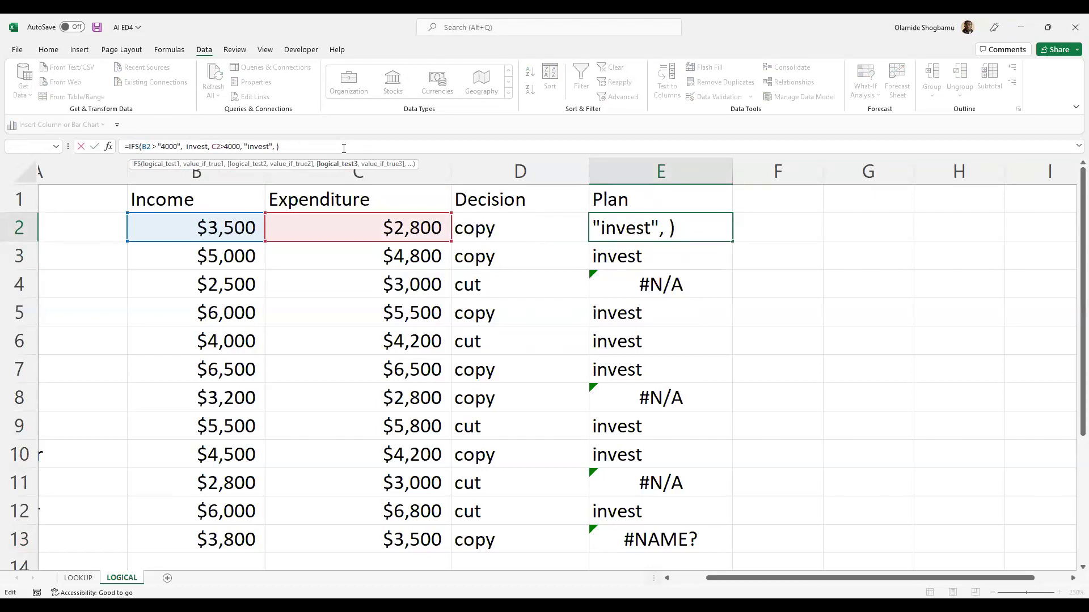
{"action": "key", "text": "BackSpace"}
{"action": "key", "text": "Return"}
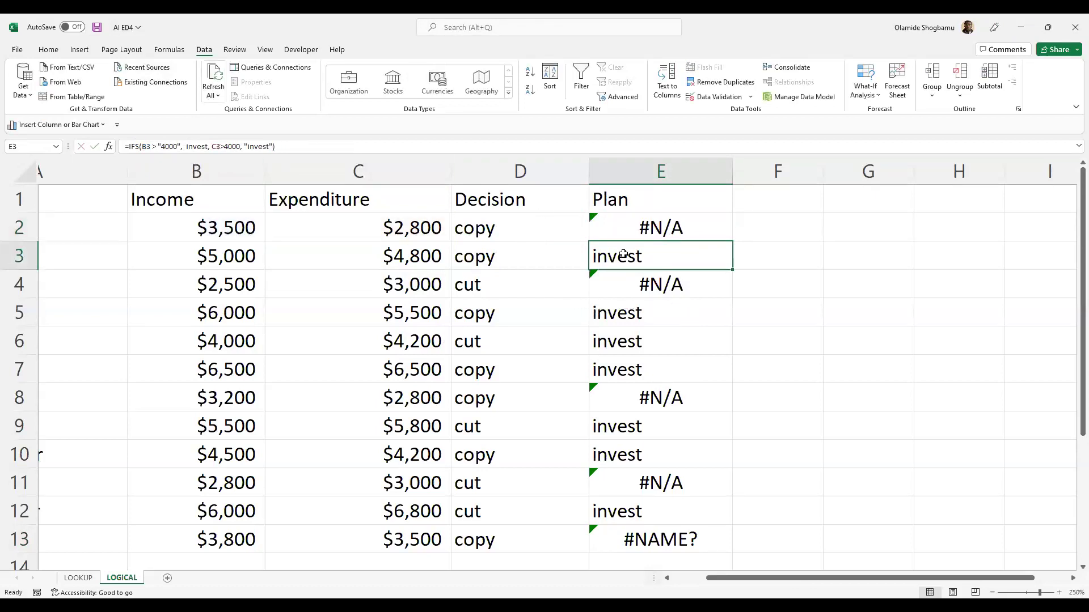
Step: Inspect E3's IFS formula with its referenced cells and widen the empty column F slightly
{"action": "key", "text": "F2"}
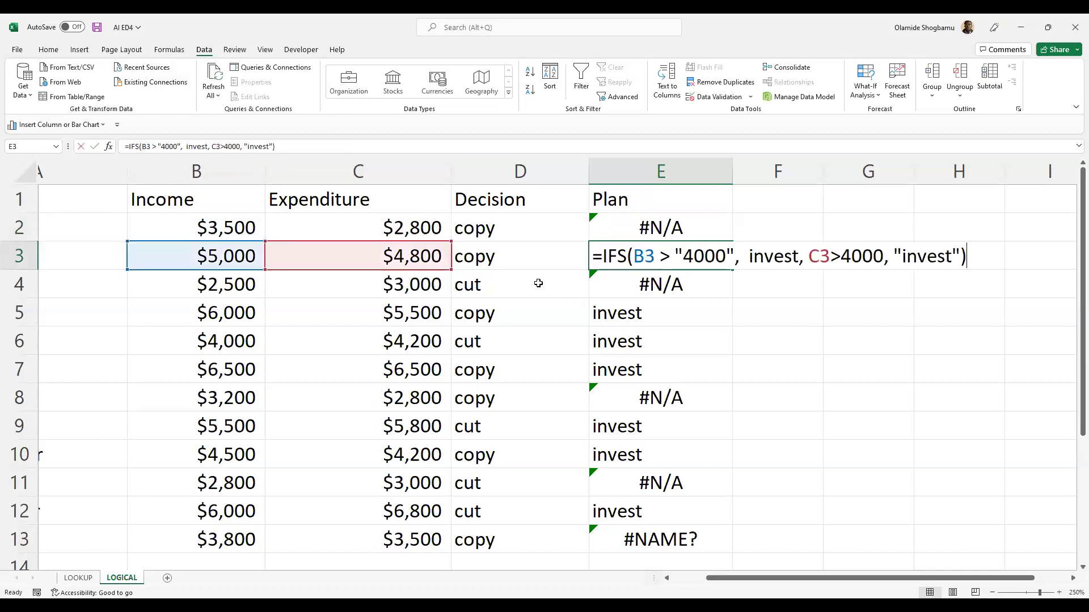
{"action": "key", "text": "Return"}
{"action": "key", "text": "Return"}
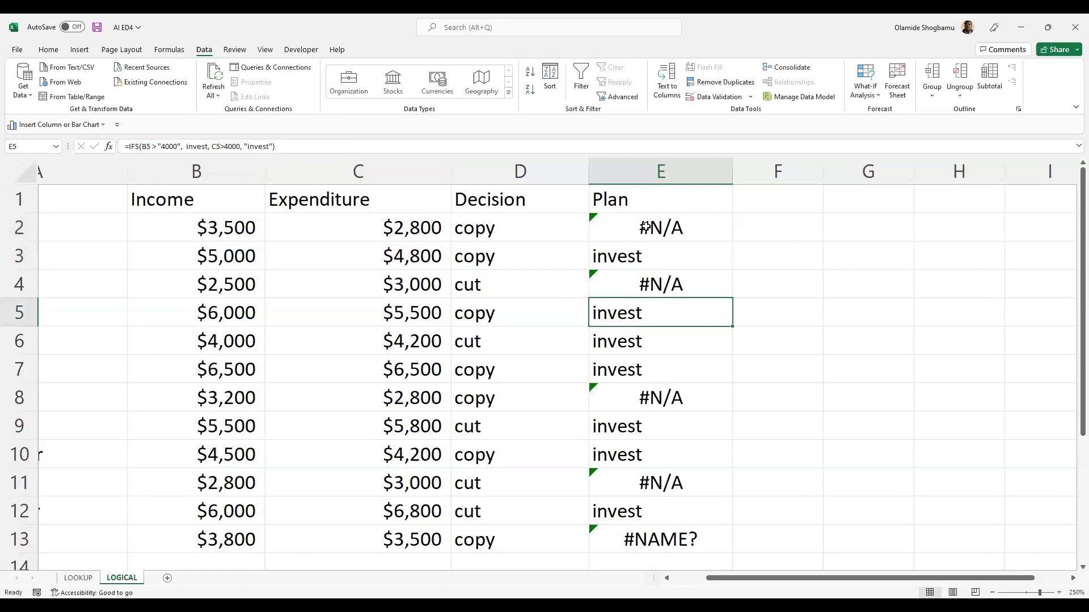
{"action": "left_click", "coordinate": [636, 225]}
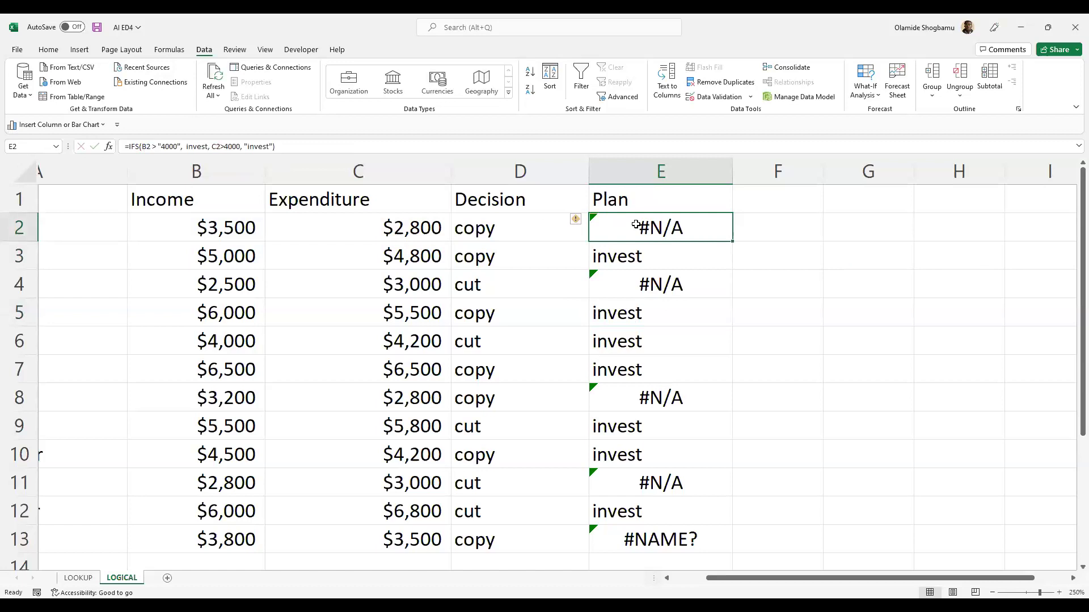
{"action": "left_click", "coordinate": [784, 201]}
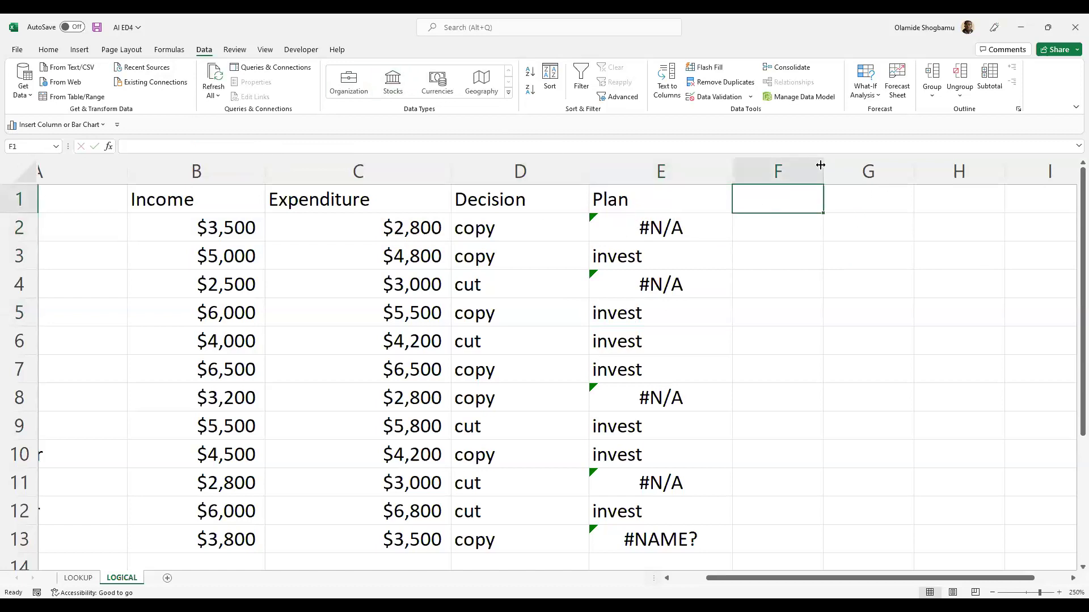
{"action": "left_click_drag", "start_coordinate": [823, 169], "coordinate": [859, 169]}
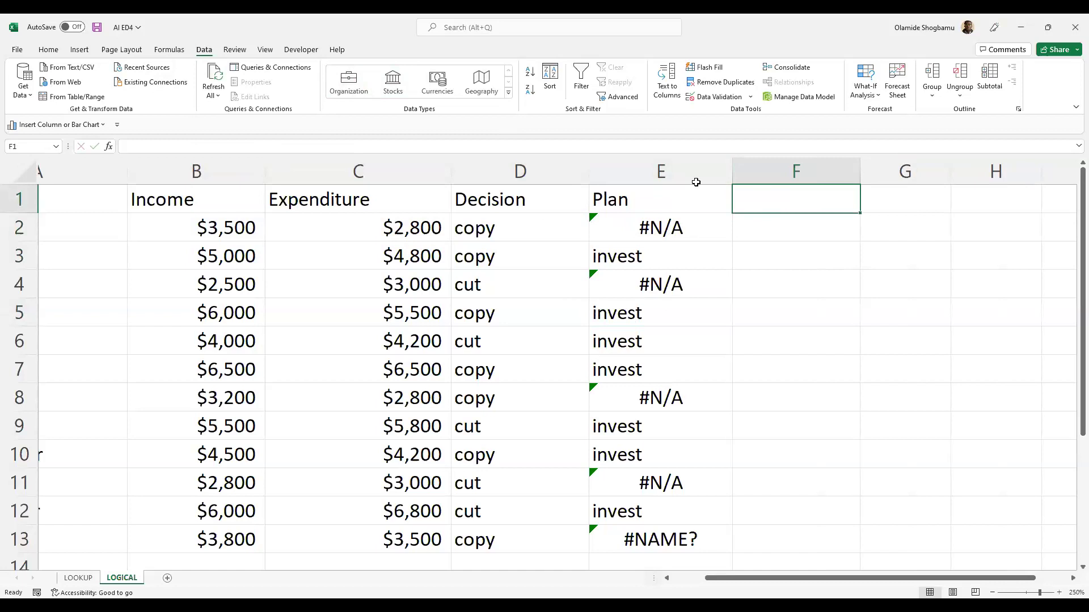
Step: Remove the quotation marks around 4000 in the first test of E2's IFS formula
{"action": "left_click", "coordinate": [693, 233]}
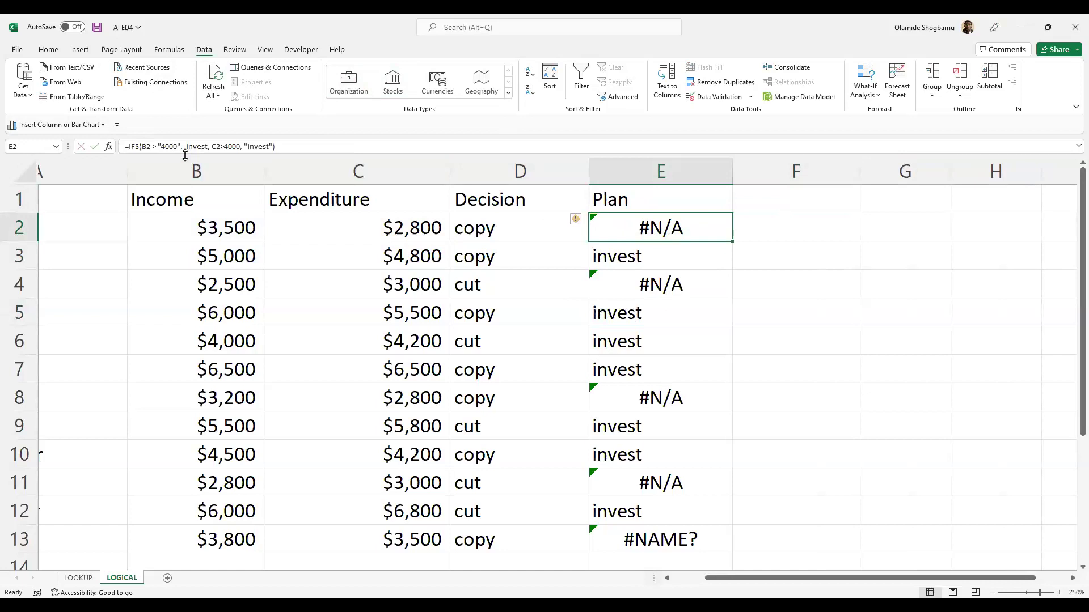
{"action": "key", "text": "F2"}
{"action": "left_click", "coordinate": [157, 147]}
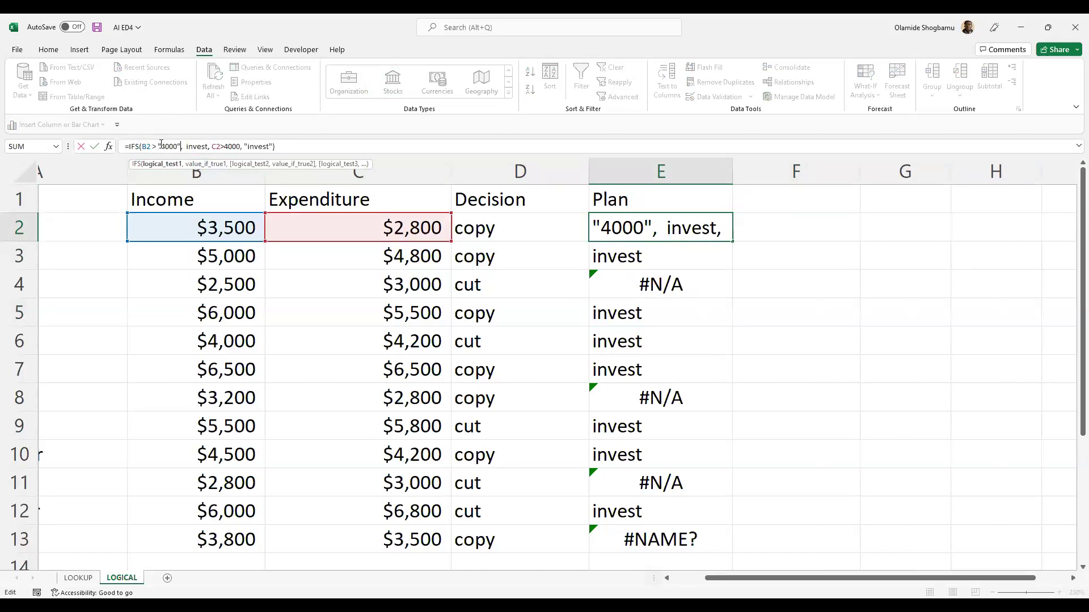
{"action": "key", "text": "Left"}
{"action": "key", "text": "Right"}
{"action": "key", "text": "BackSpace"}
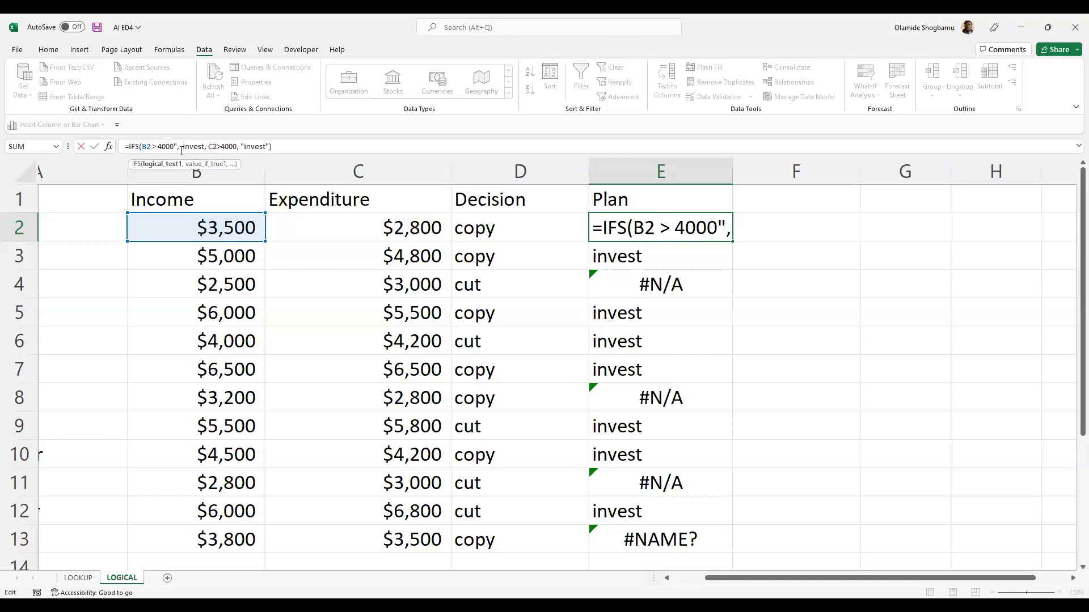
{"action": "key", "text": "BackSpace"}
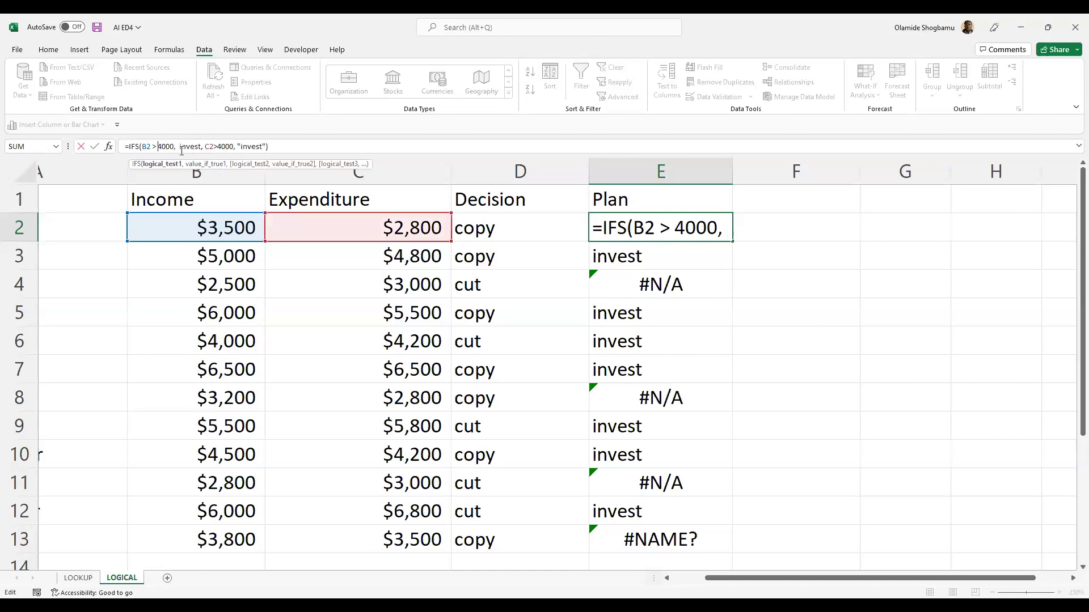
Step: Enclose the first invest result in E2's IFS formula in quotation marks and commit the formula
{"action": "key", "text": "End"}
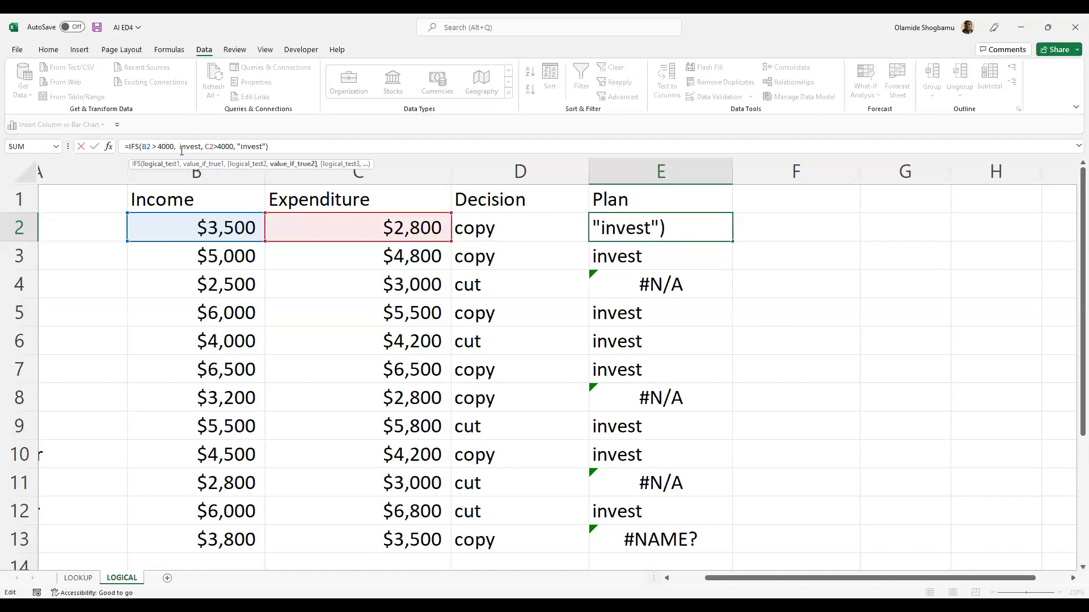
{"action": "left_click", "coordinate": [181, 150]}
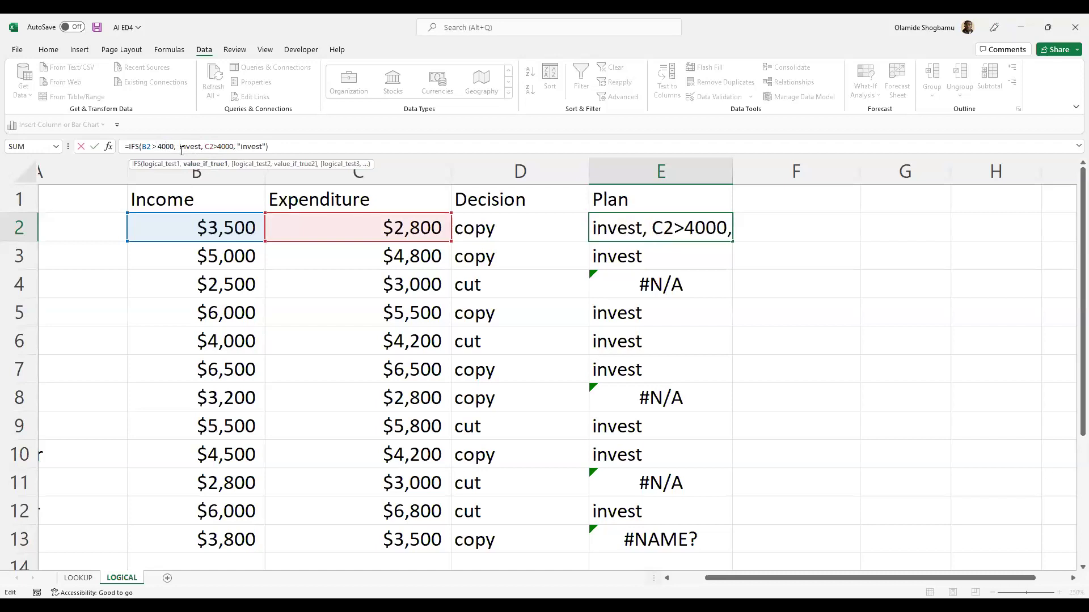
{"action": "type", "text": "\""}
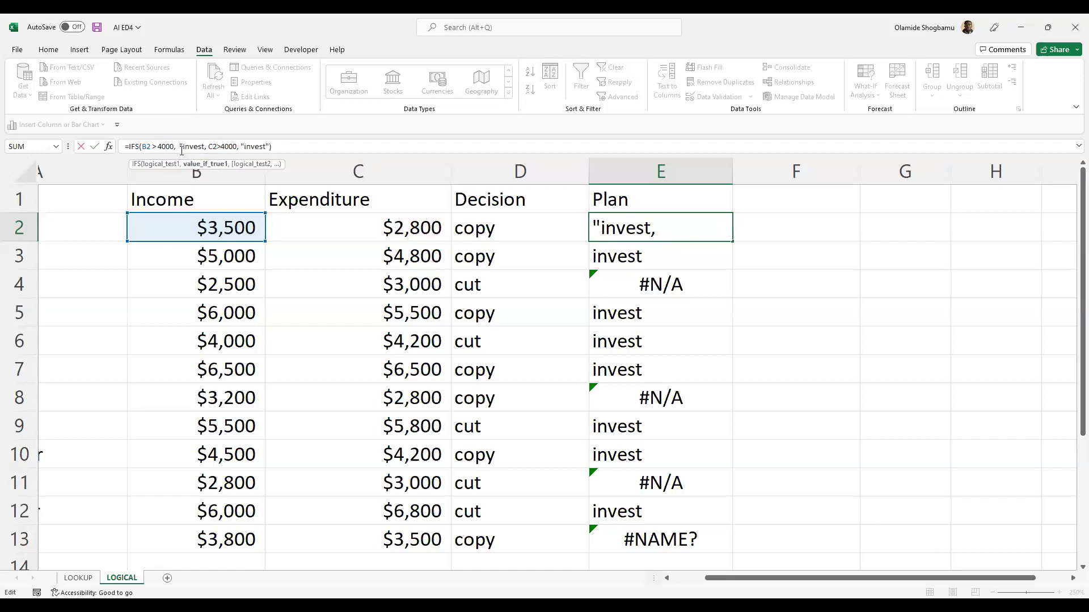
{"action": "type", "text": "\""}
{"action": "key", "text": "ctrl+Return"}
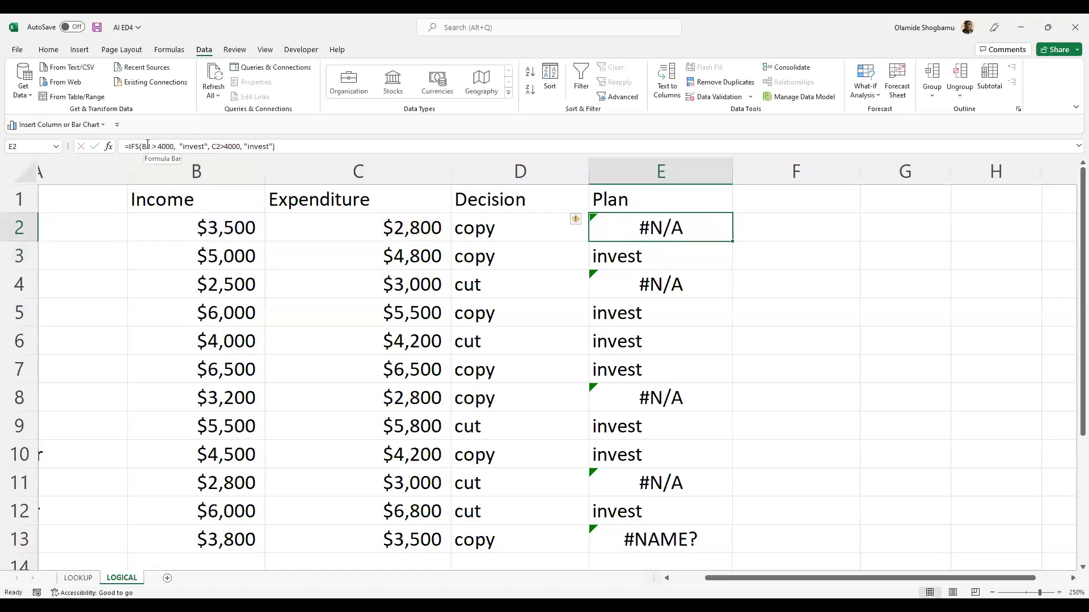
Step: Compare E2's corrected IFS formula with the formulas and results in the Plan cells below, down to E7
{"action": "left_click", "coordinate": [272, 146]}
{"action": "left_click", "coordinate": [656, 267]}
{"action": "key", "text": "Up"}
{"action": "key", "text": "Down"}
{"action": "key", "text": "Down"}
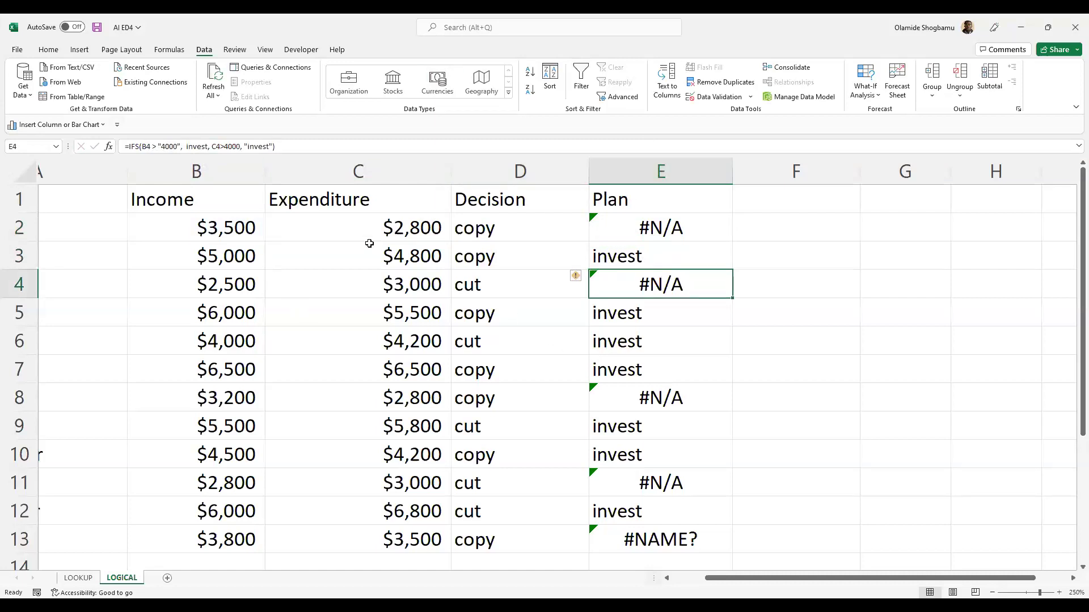
{"action": "left_click", "coordinate": [434, 264]}
{"action": "key", "text": "Right"}
{"action": "key", "text": "Right"}
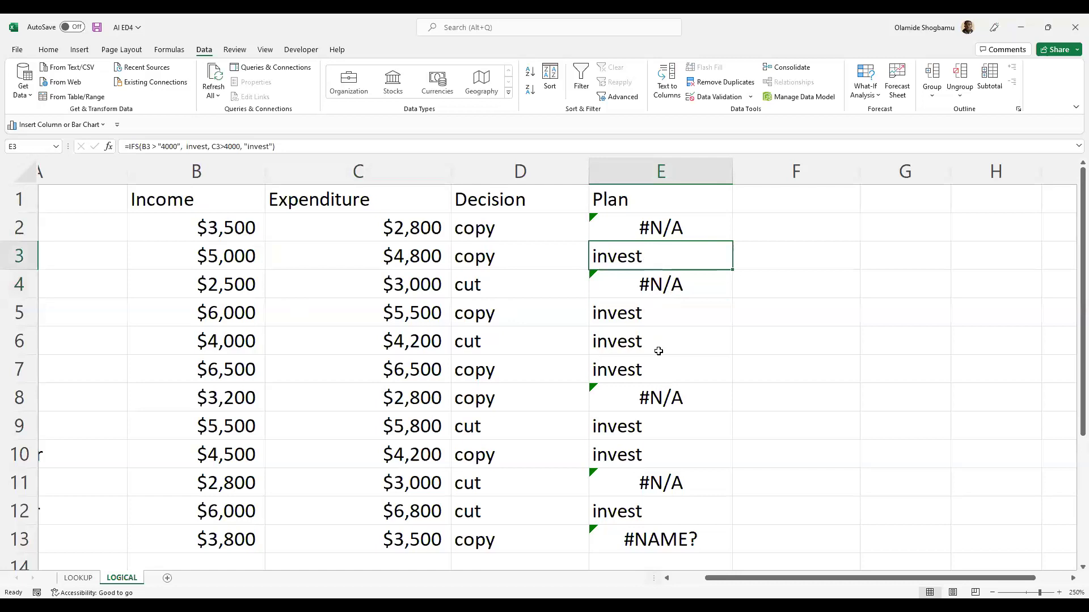
{"action": "key", "text": "Down"}
{"action": "key", "text": "Down"}
{"action": "left_click", "coordinate": [668, 377]}
Step: Compare row 13's income and expenditure values with the IFS formula in E13
{"action": "double_click", "coordinate": [785, 199]}
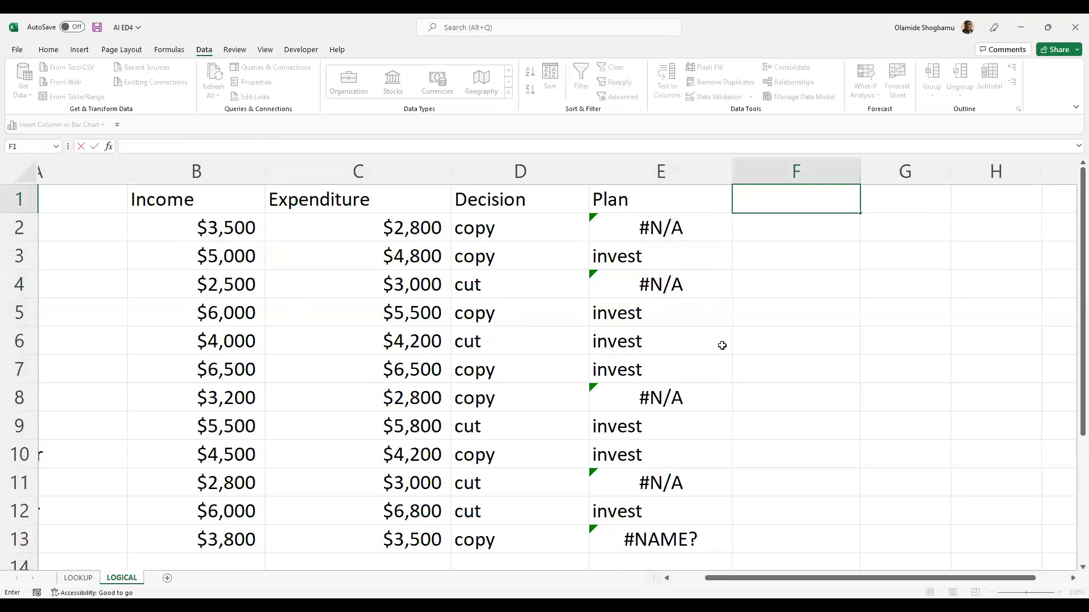
{"action": "left_click_drag", "start_coordinate": [819, 582], "coordinate": [831, 536]}
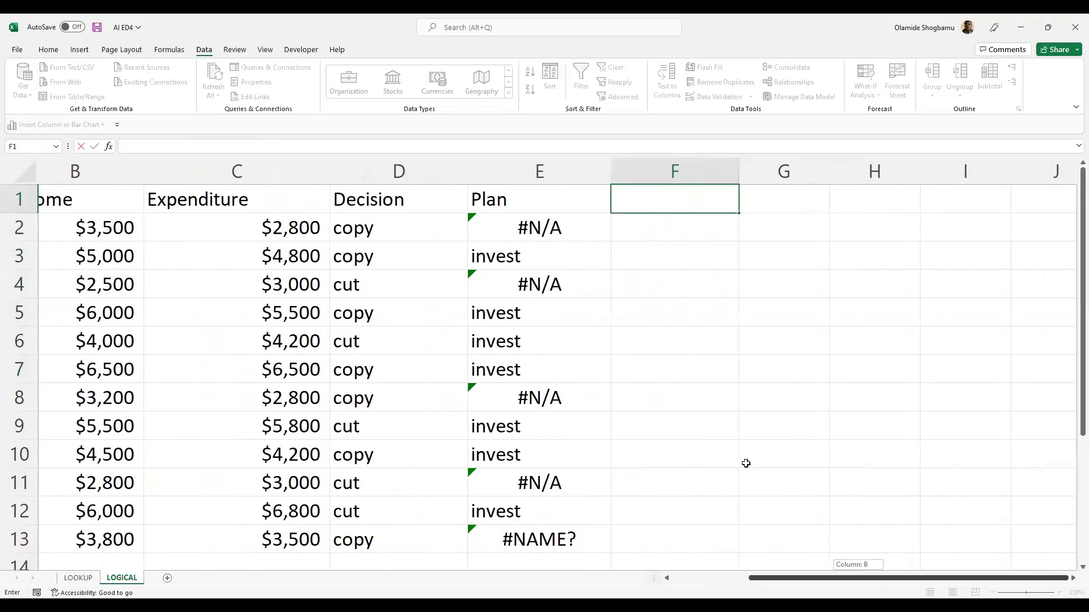
{"action": "left_click", "coordinate": [569, 526]}
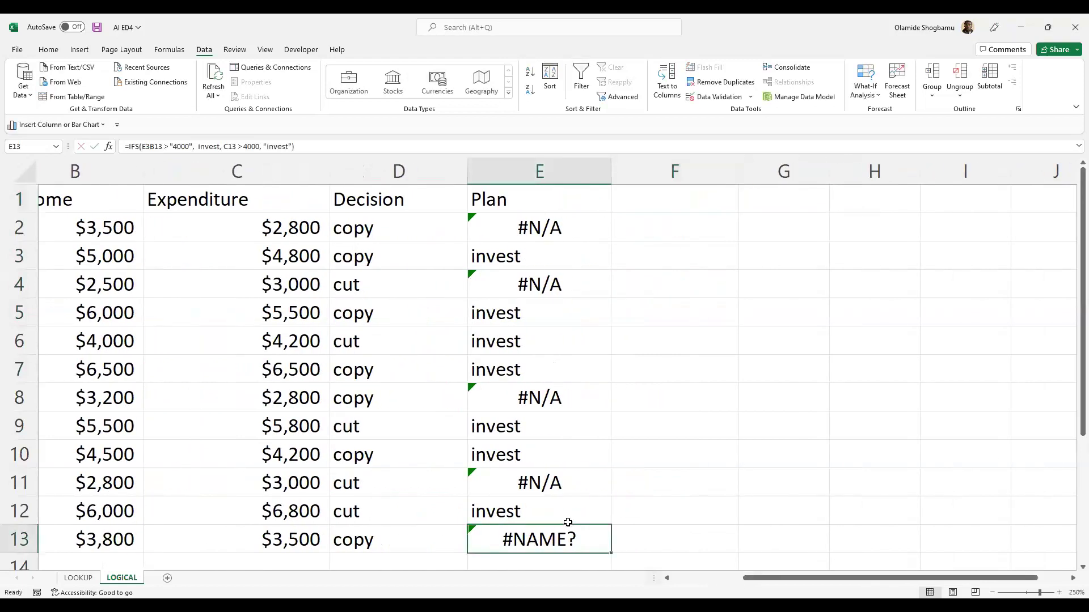
{"action": "left_click", "coordinate": [119, 541]}
{"action": "double_click", "coordinate": [300, 542]}
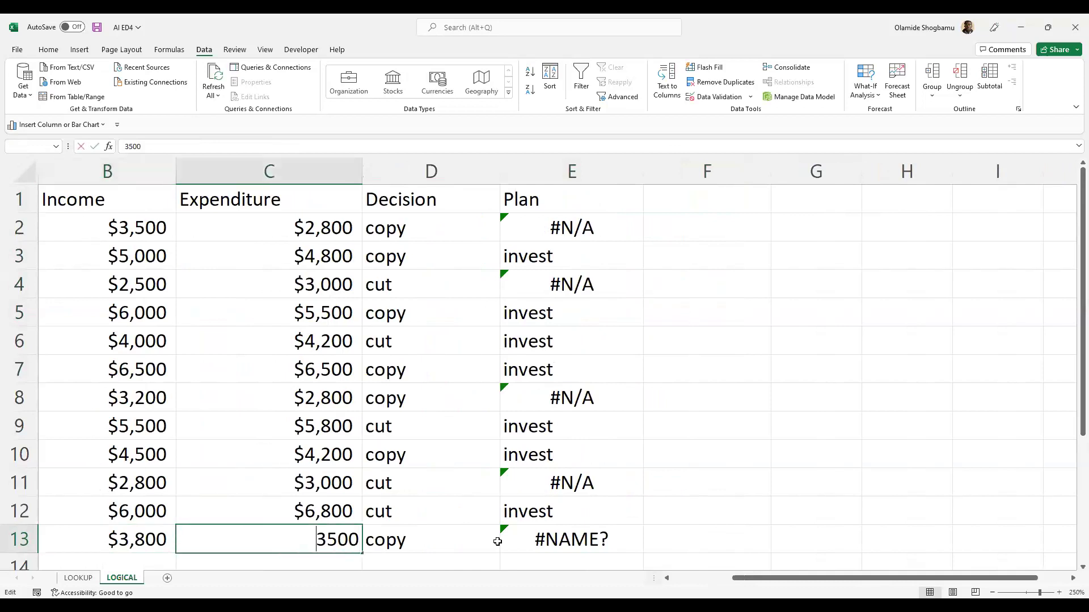
{"action": "left_click", "coordinate": [542, 541]}
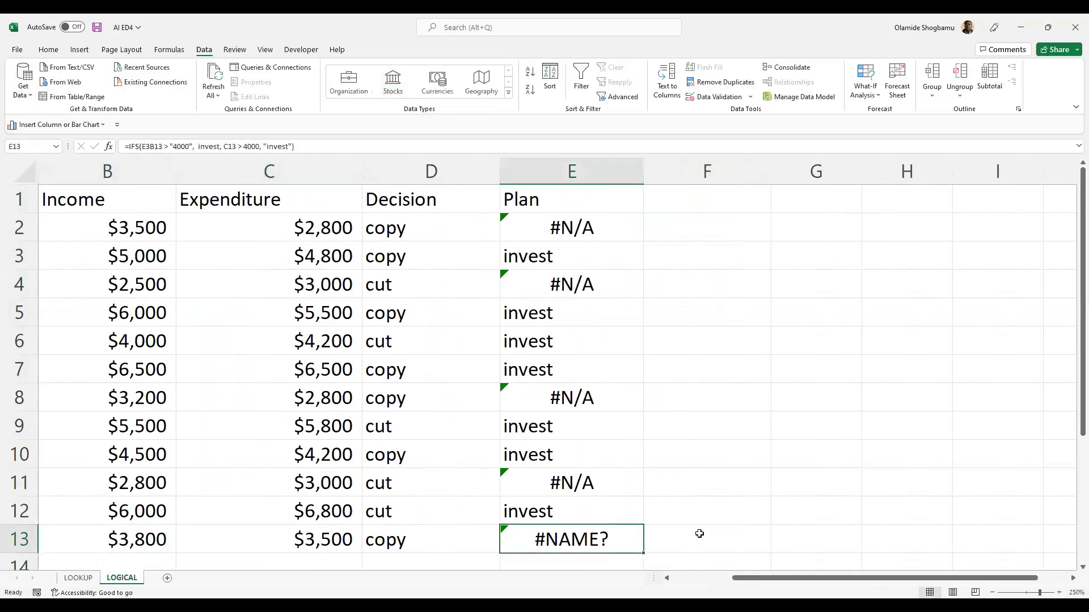
{"action": "left_click_drag", "start_coordinate": [877, 581], "coordinate": [912, 581]}
{"action": "left_click", "coordinate": [567, 203]}
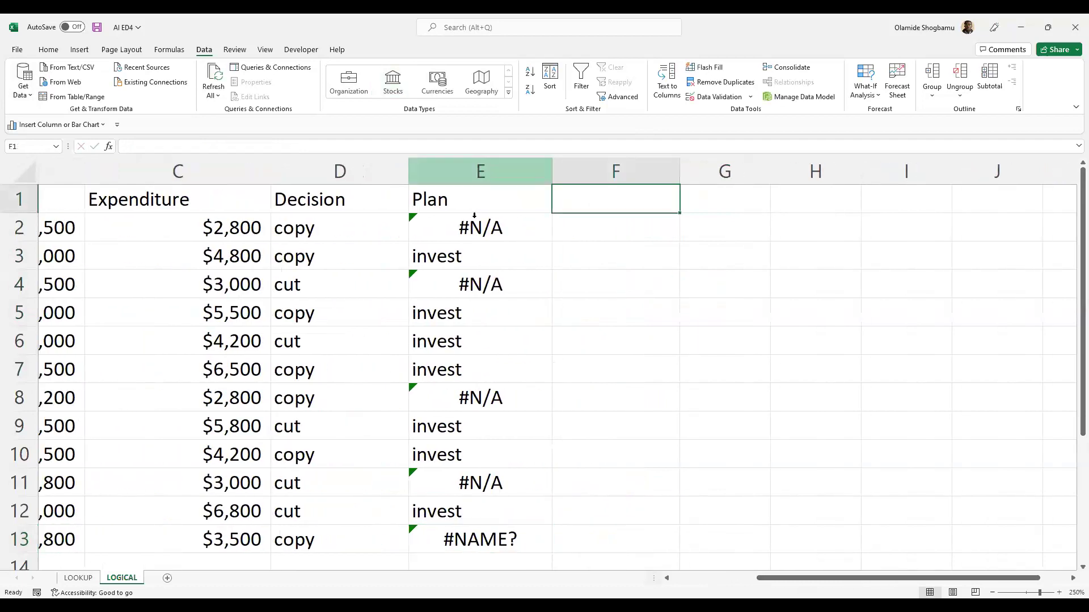
{"action": "left_click", "coordinate": [414, 194]}
{"action": "left_click", "coordinate": [350, 190]}
{"action": "left_click", "coordinate": [466, 203]}
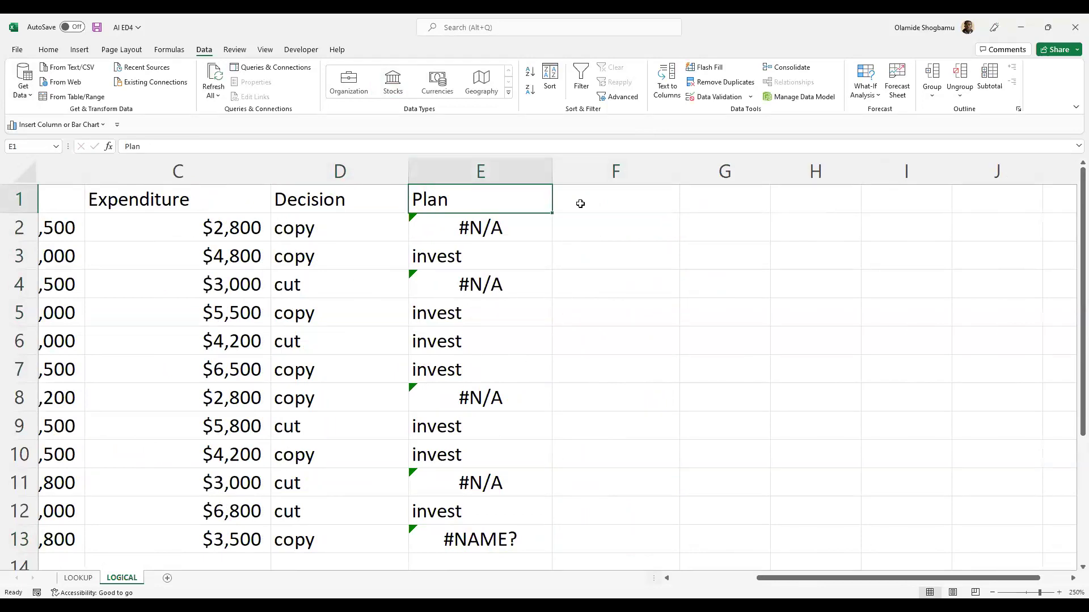
{"action": "left_click", "coordinate": [575, 204]}
{"action": "left_click", "coordinate": [322, 194]}
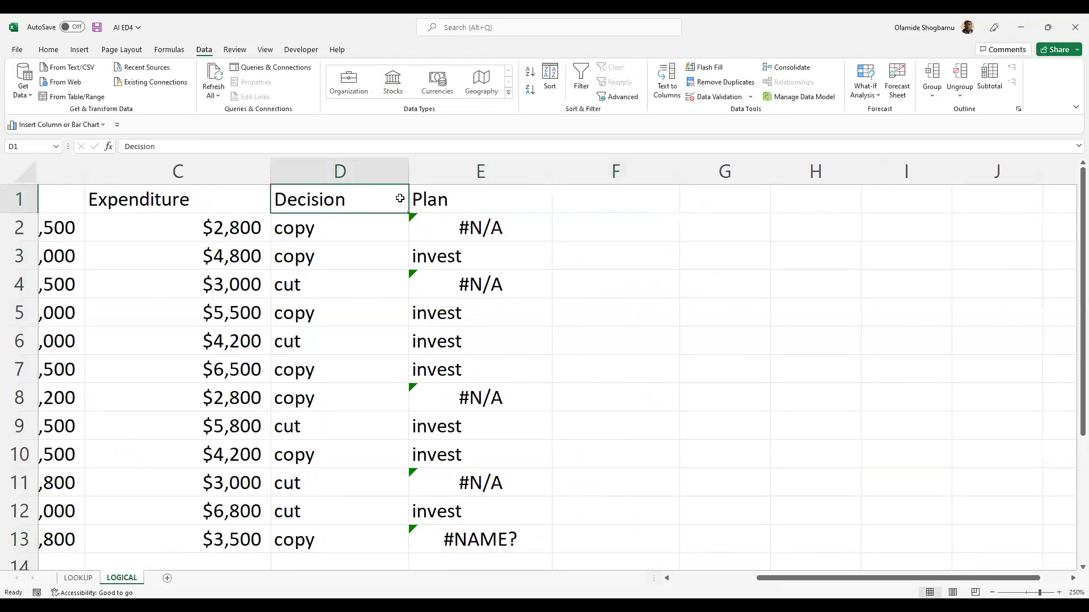
{"action": "left_click", "coordinate": [476, 195]}
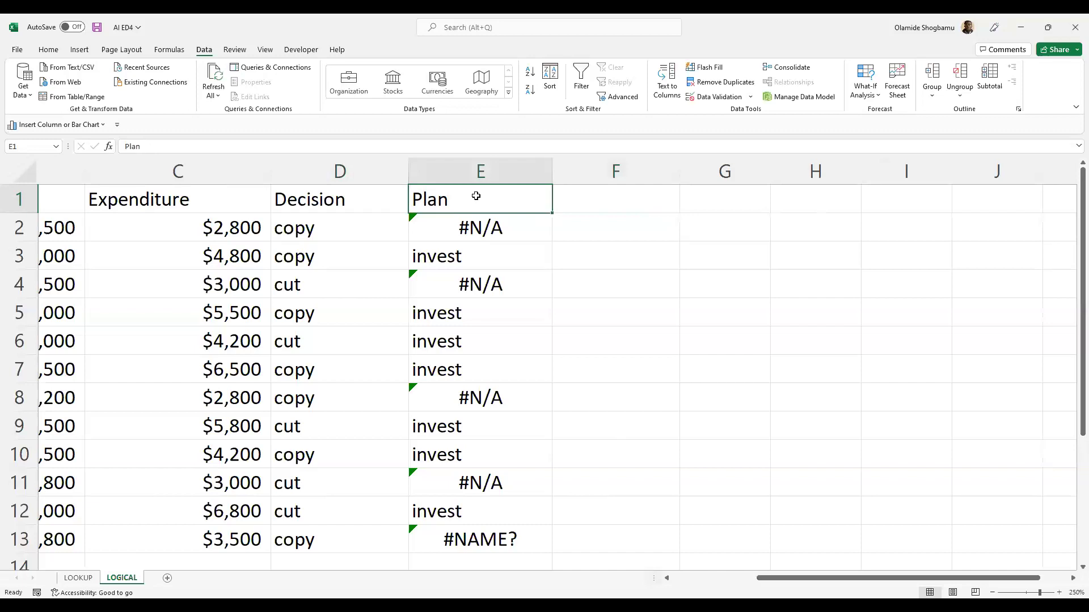
Step: Enter the column header How much in cell F1 beside the Plan header
{"action": "left_click", "coordinate": [598, 201]}
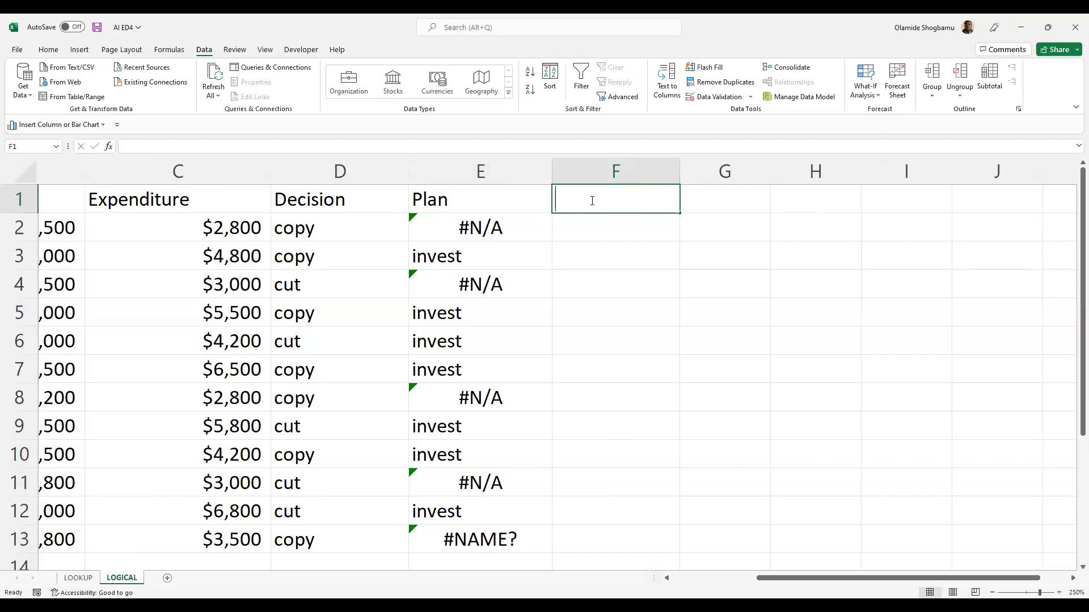
{"action": "type", "text": "Hwo"}
{"action": "key", "text": "BackSpace"}
{"action": "key", "text": "BackSpace"}
{"action": "type", "text": "ow "}
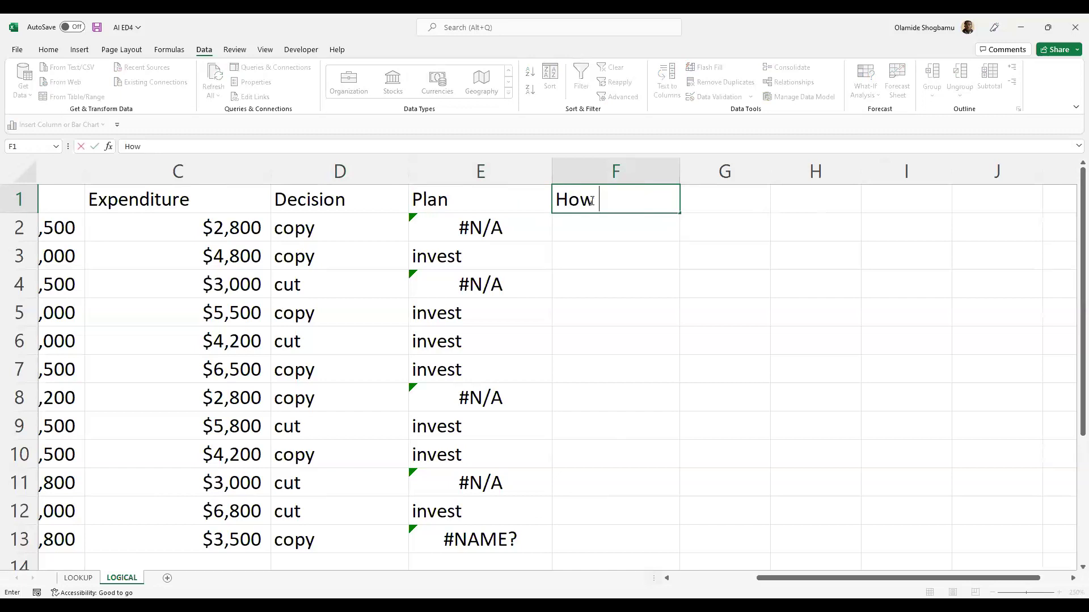
{"action": "type", "text": "m"}
{"action": "type", "text": "uch"}
{"action": "key", "text": "Return"}
Step: Examine the income and expenditure tests in E3's IFS formula
{"action": "key", "text": "Left"}
{"action": "key", "text": "Down"}
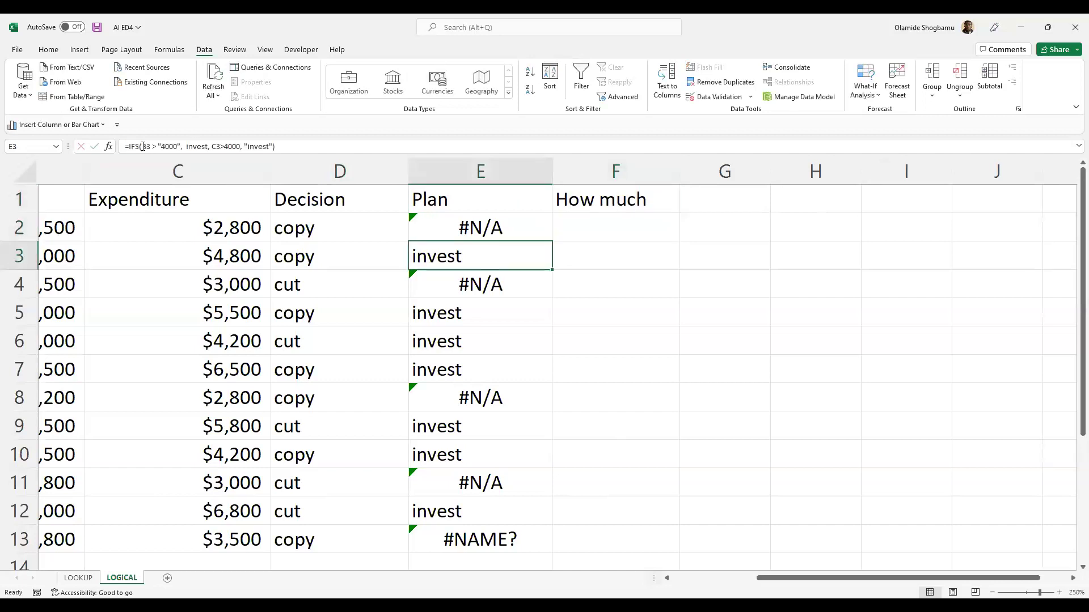
{"action": "left_click", "coordinate": [128, 146]}
{"action": "left_click_drag", "start_coordinate": [126, 146], "coordinate": [144, 147]}
{"action": "key", "text": "Right"}
{"action": "key", "text": "Right"}
{"action": "key", "text": "Right"}
{"action": "left_click", "coordinate": [209, 148]}
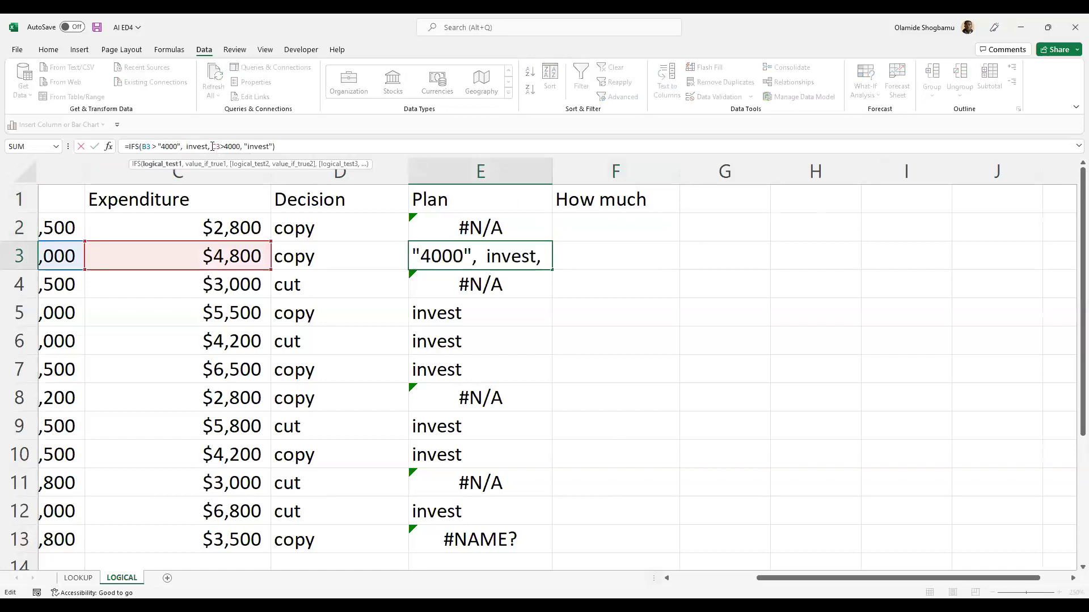
{"action": "left_click_drag", "start_coordinate": [212, 146], "coordinate": [271, 146]}
{"action": "left_click", "coordinate": [324, 152]}
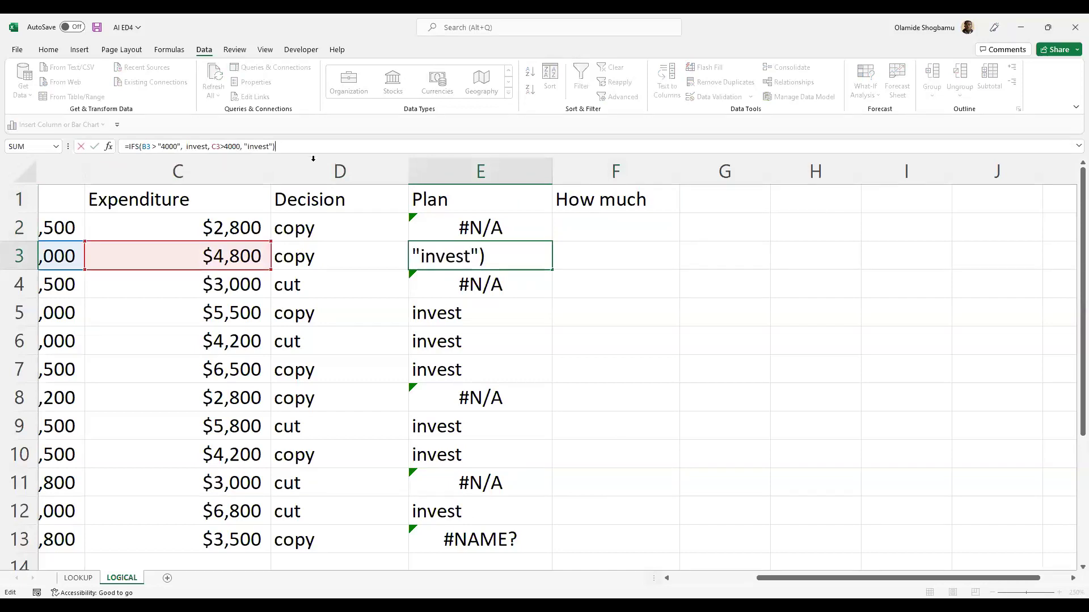
{"action": "left_click", "coordinate": [491, 230]}
Step: Start an AND formula in F2 whose first test is B2>4000
{"action": "left_click", "coordinate": [576, 226]}
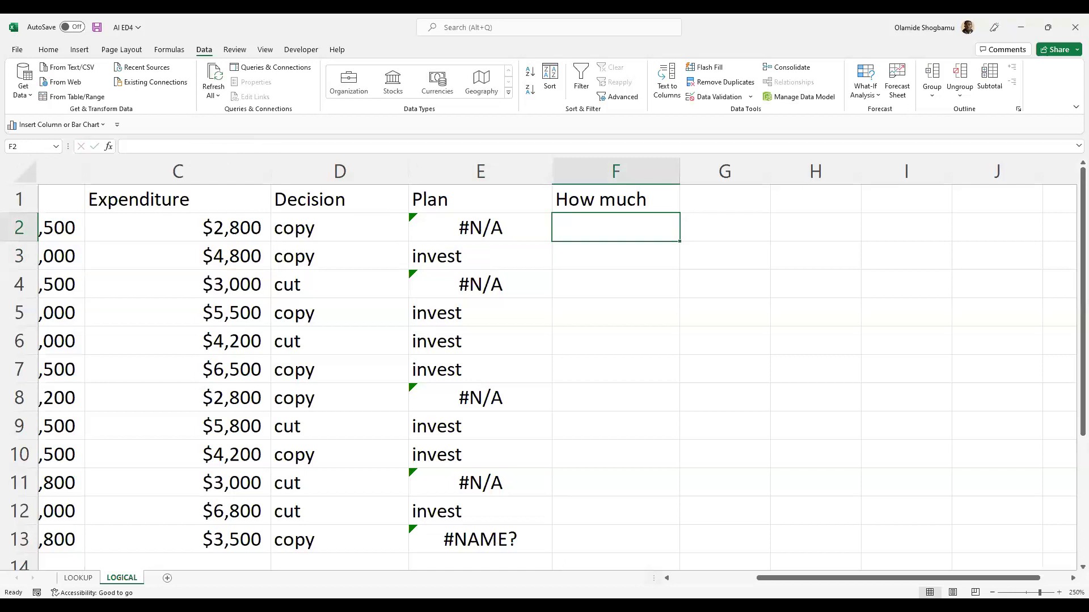
{"action": "left_click_drag", "start_coordinate": [785, 576], "coordinate": [734, 578]}
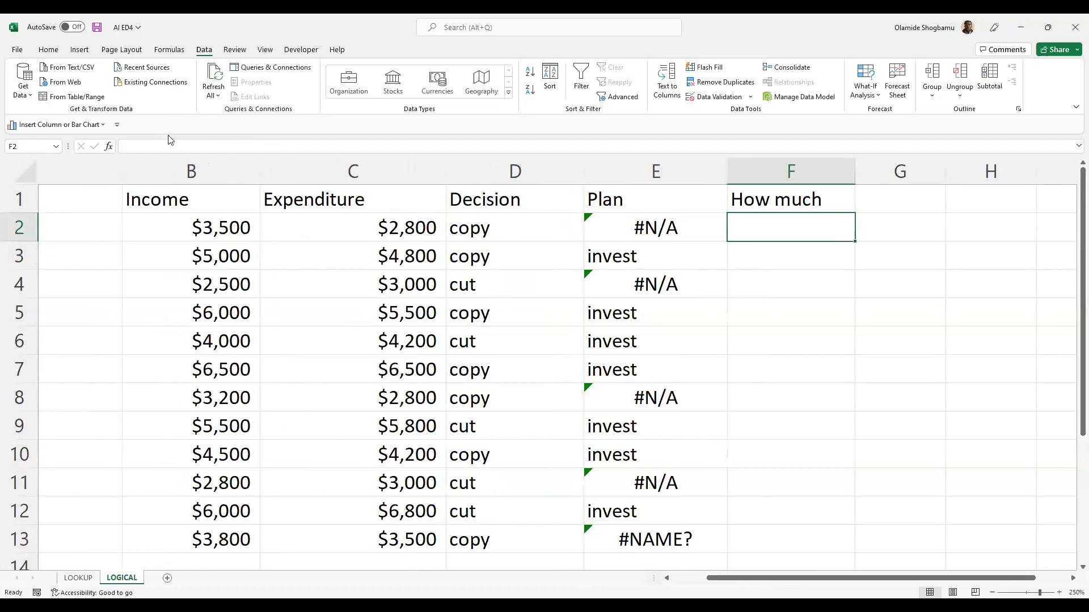
{"action": "left_click", "coordinate": [761, 265]}
{"action": "left_click", "coordinate": [757, 230]}
{"action": "left_click", "coordinate": [352, 145]}
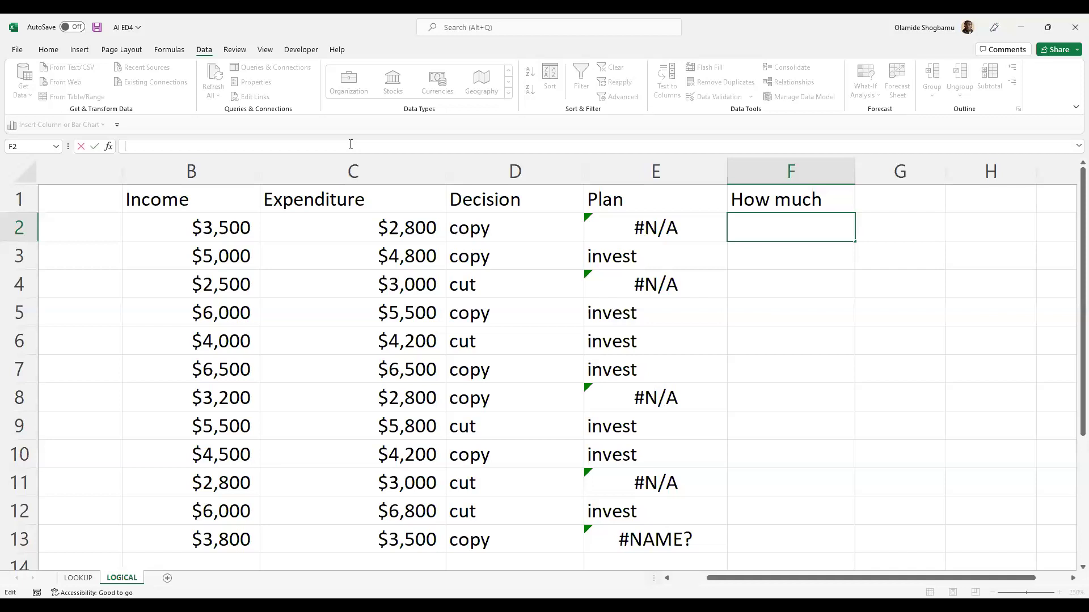
{"action": "type", "text": "=AND("}
{"action": "left_click", "coordinate": [234, 230]}
{"action": "type", "text": ">"}
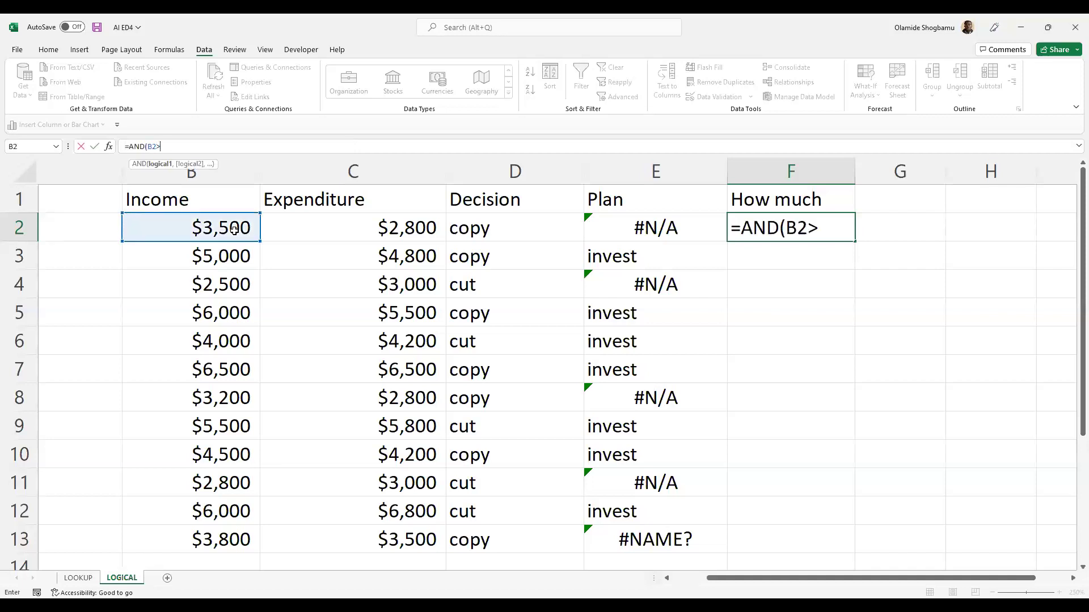
{"action": "type", "text": "4000"}
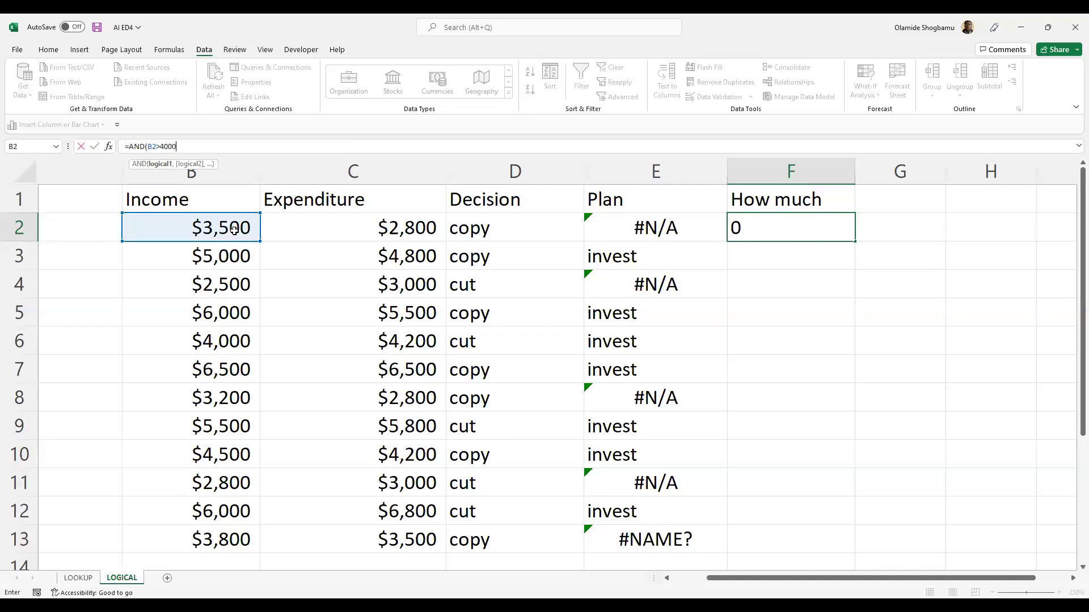
Step: Complete F2's AND formula with the second test C2>4000, commit it and fill it down to F13
{"action": "type", "text": ","}
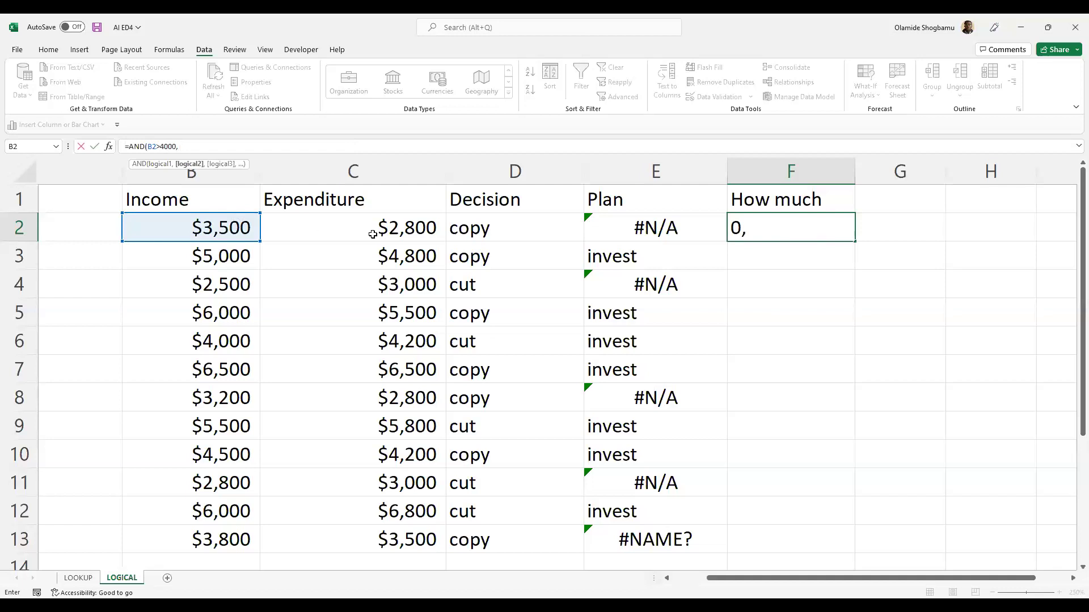
{"action": "left_click", "coordinate": [380, 229]}
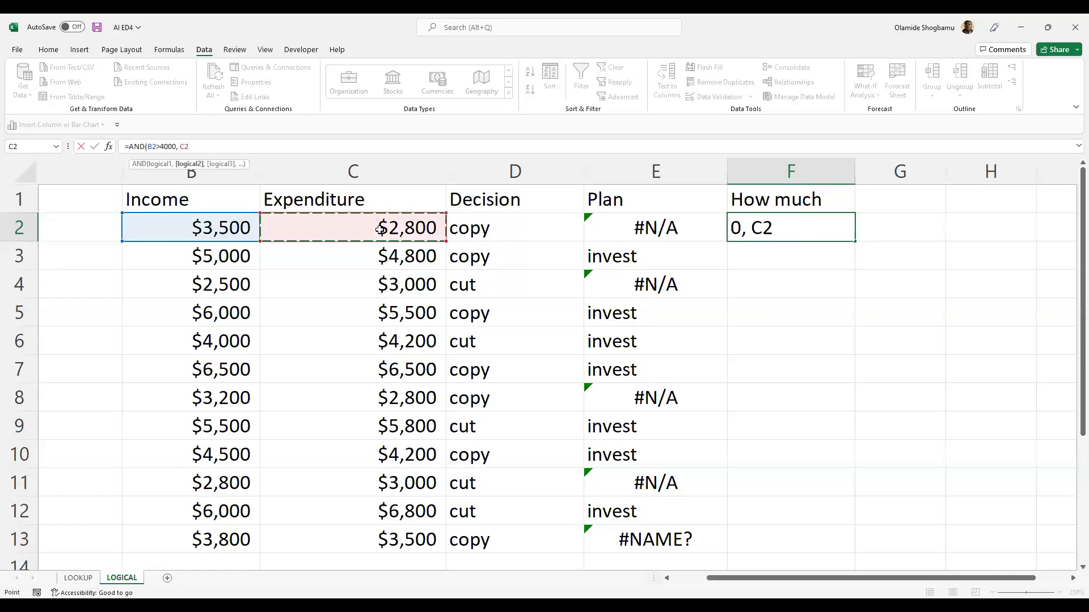
{"action": "type", "text": ">4000"}
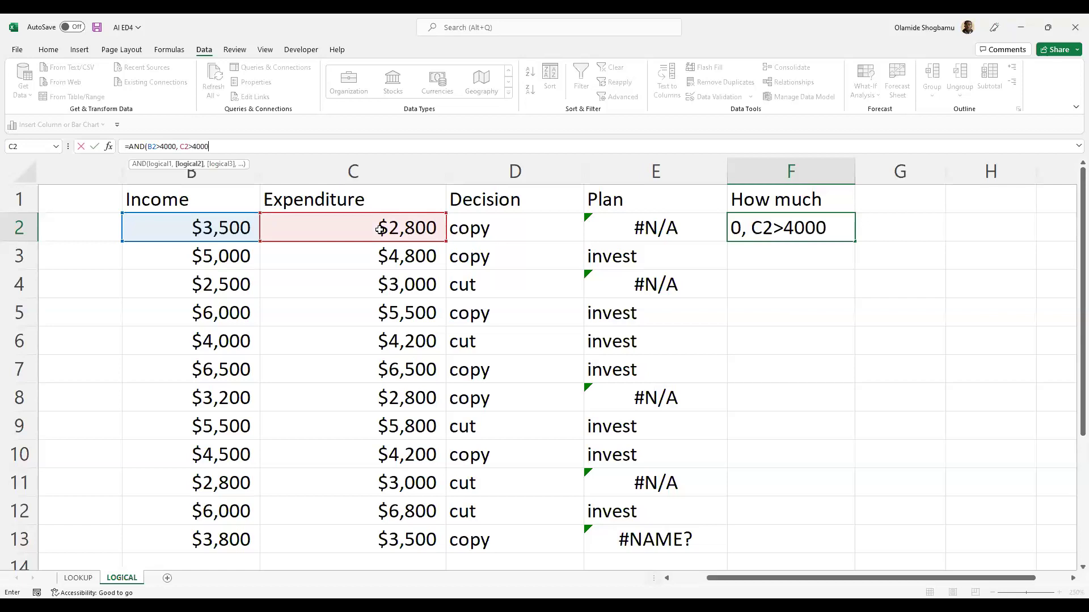
{"action": "type", "text": ")"}
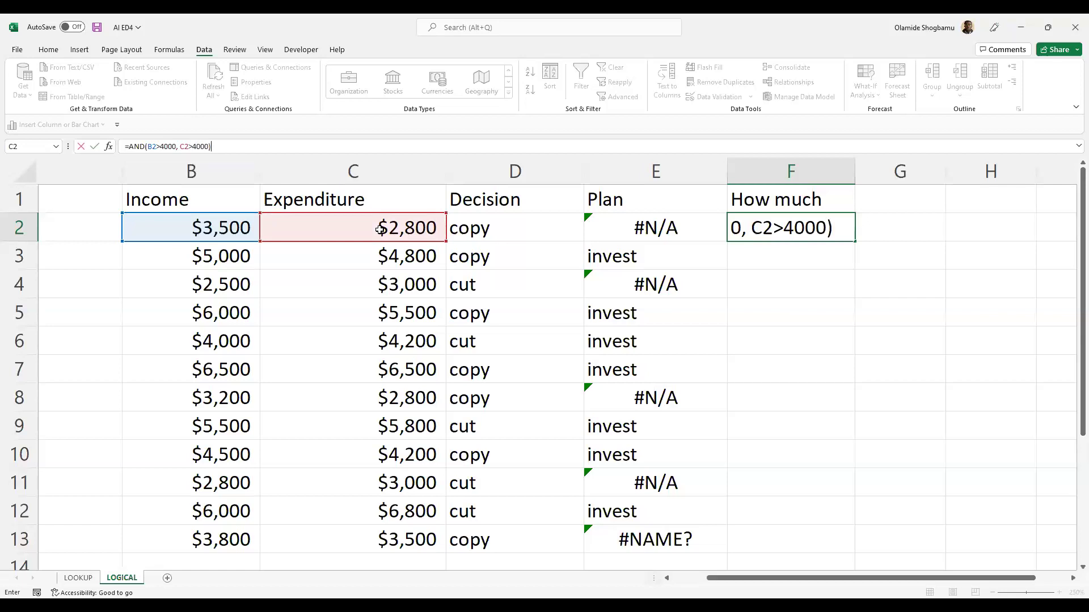
{"action": "key", "text": "ctrl+Return"}
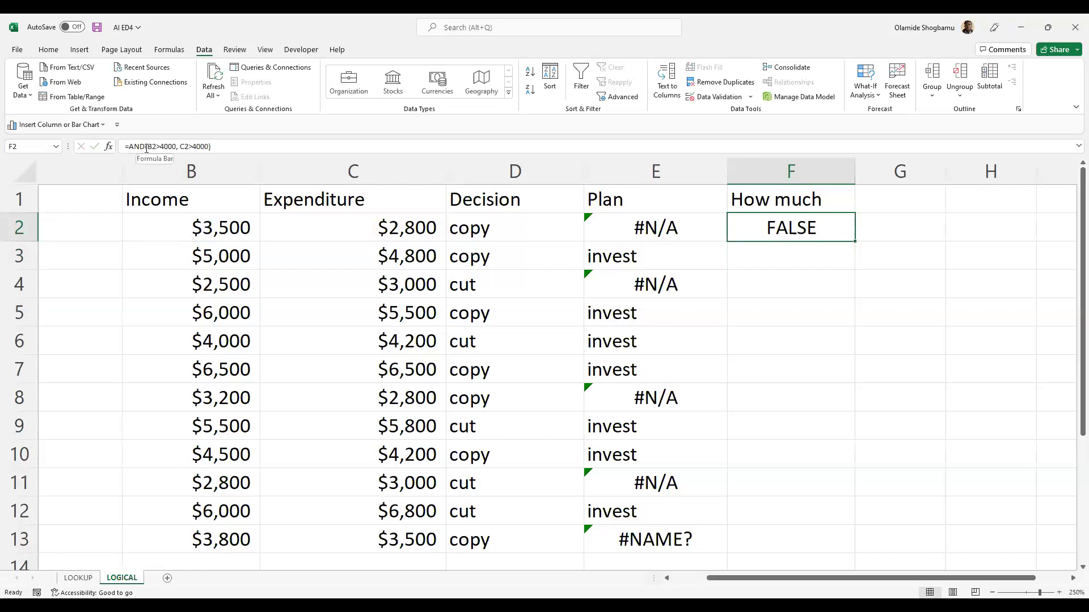
{"action": "double_click", "coordinate": [839, 256]}
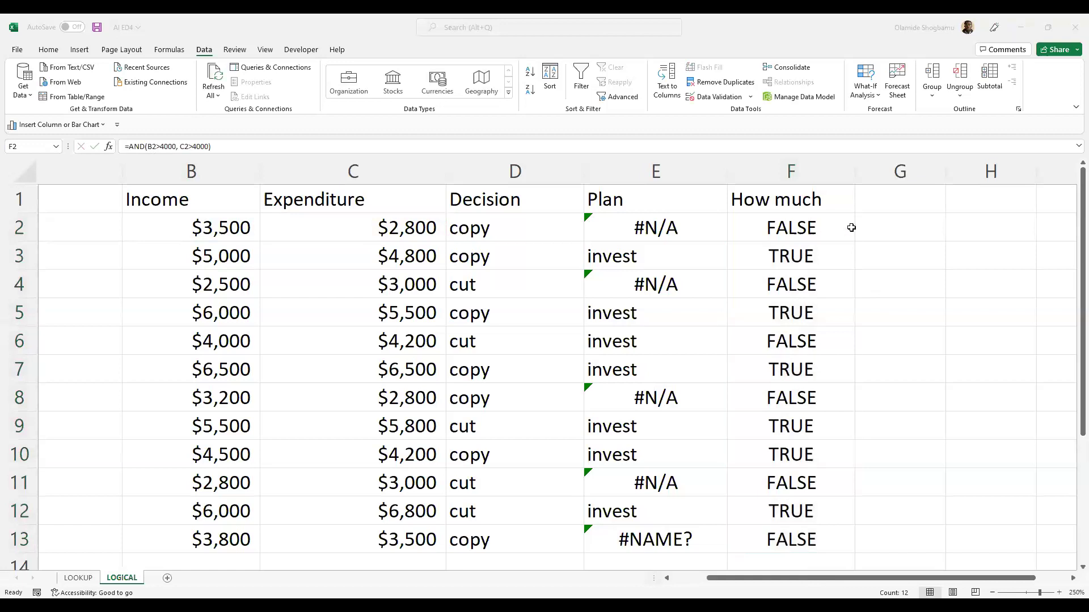
{"action": "scroll", "coordinate": [838, 231], "scroll_direction": "right", "scroll_amount": 1}
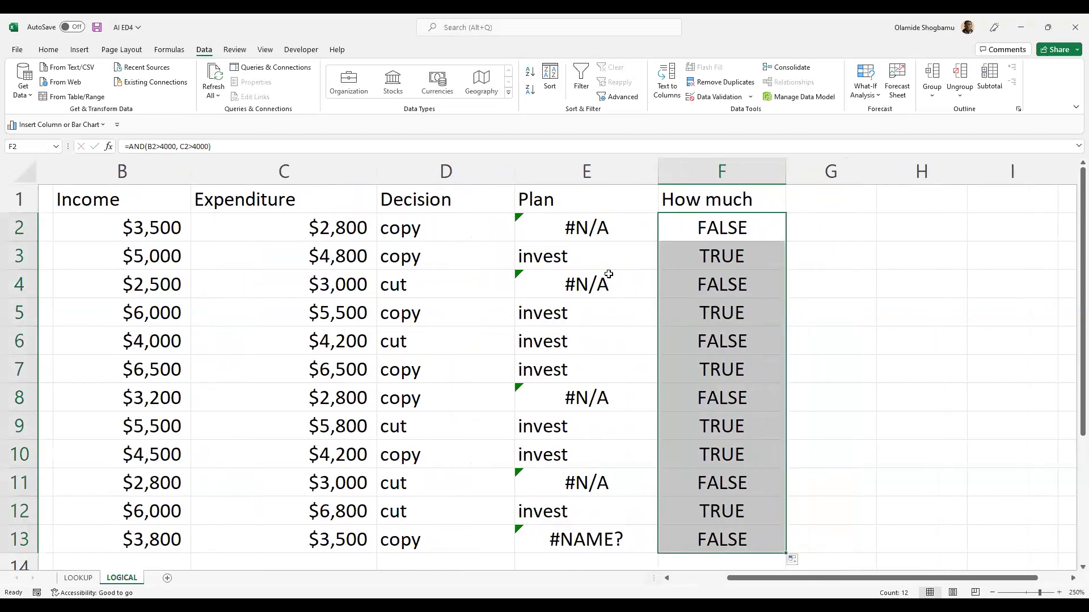
Step: Compare the Plan and How much results and their formulas in rows 2 and 3
{"action": "left_click", "coordinate": [604, 251]}
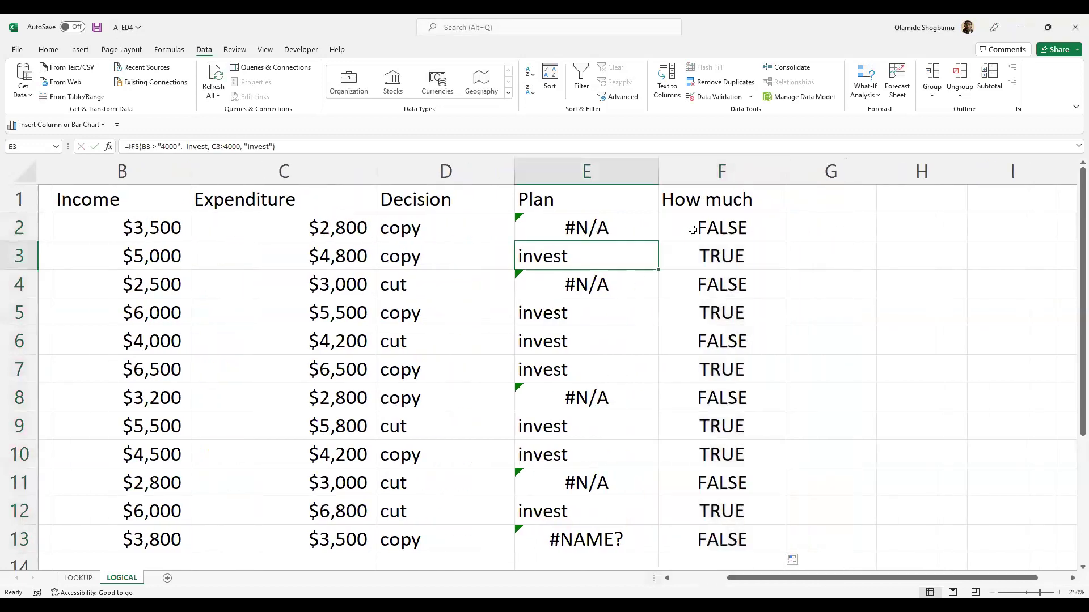
{"action": "left_click", "coordinate": [607, 230]}
{"action": "left_click", "coordinate": [692, 229]}
{"action": "left_click", "coordinate": [693, 257]}
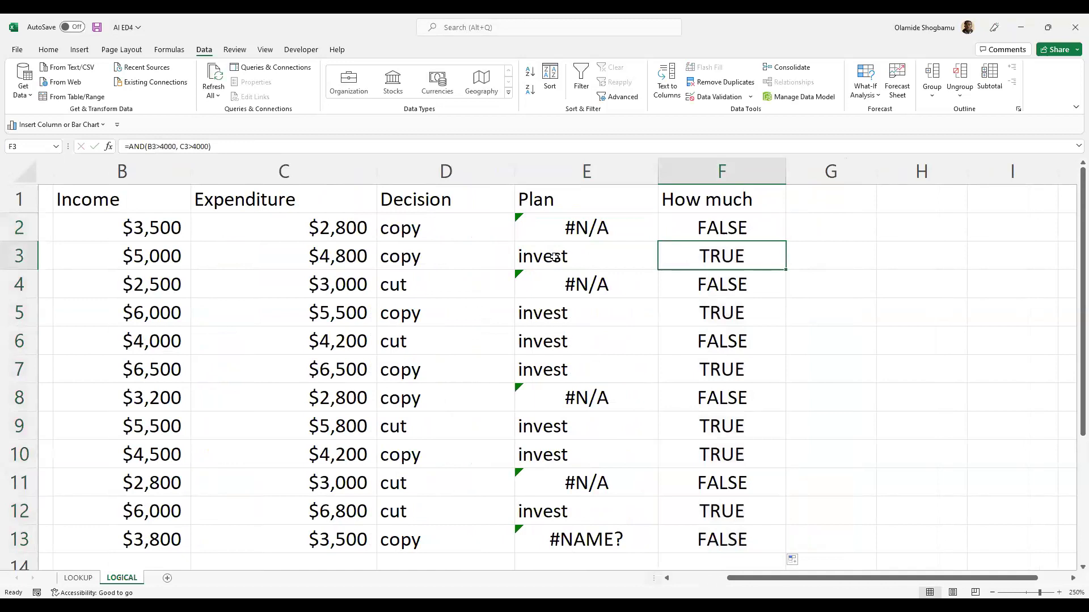
{"action": "left_click", "coordinate": [553, 257]}
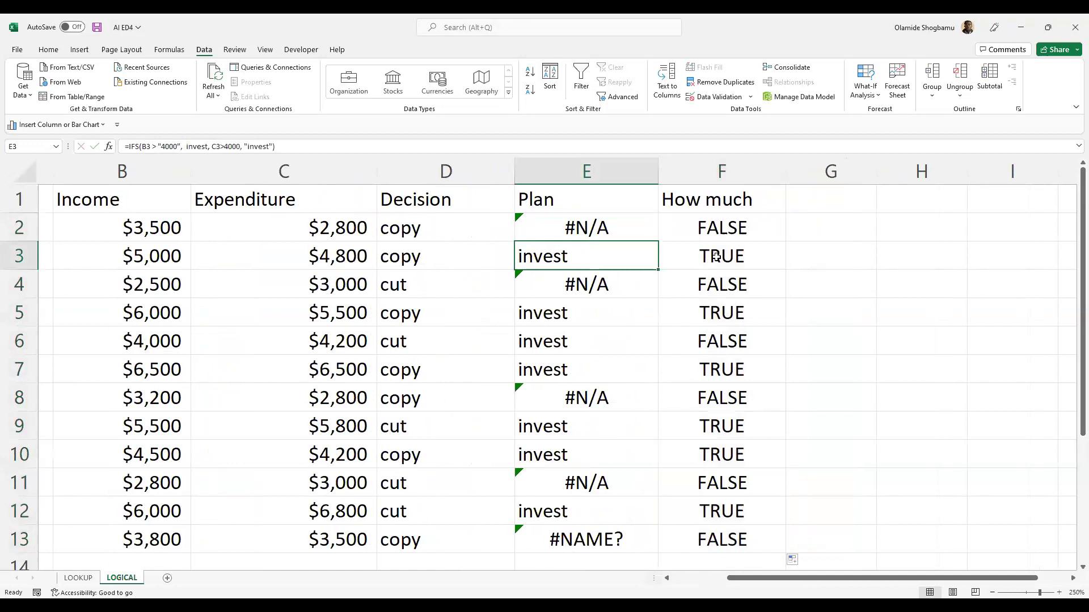
{"action": "left_click", "coordinate": [716, 257]}
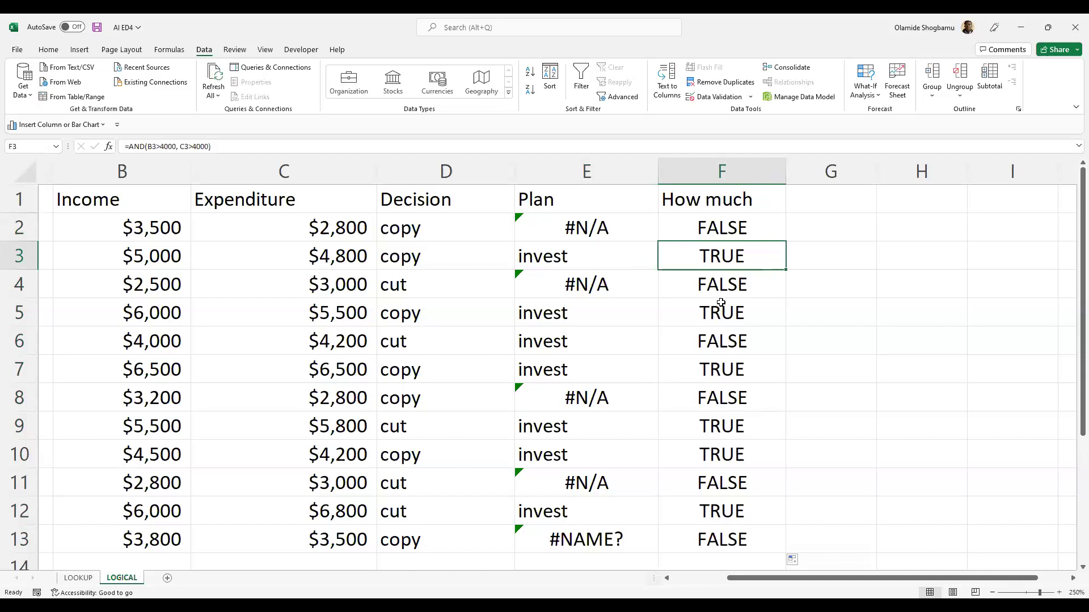
Step: Check row 6's income and expenditure values against the AND formula in F6
{"action": "key", "text": "Down"}
{"action": "key", "text": "Down"}
{"action": "key", "text": "Down"}
{"action": "key", "text": "Left"}
{"action": "key", "text": "Left"}
{"action": "key", "text": "Left"}
{"action": "key", "text": "Left"}
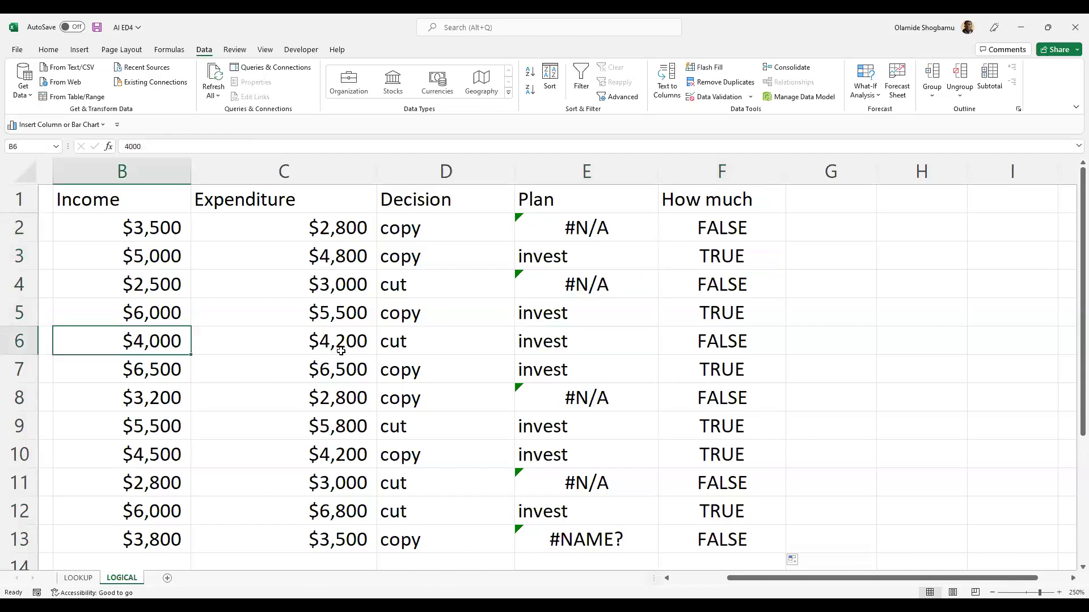
{"action": "key", "text": "F2"}
{"action": "key", "text": "Left"}
{"action": "key", "text": "Left"}
{"action": "key", "text": "Left"}
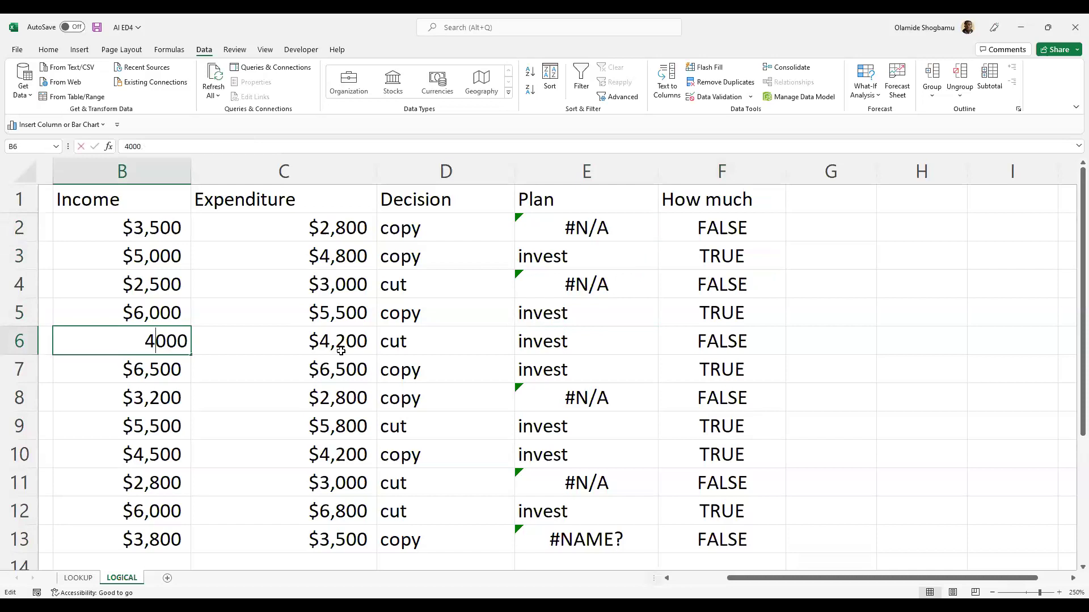
{"action": "key", "text": "Tab"}
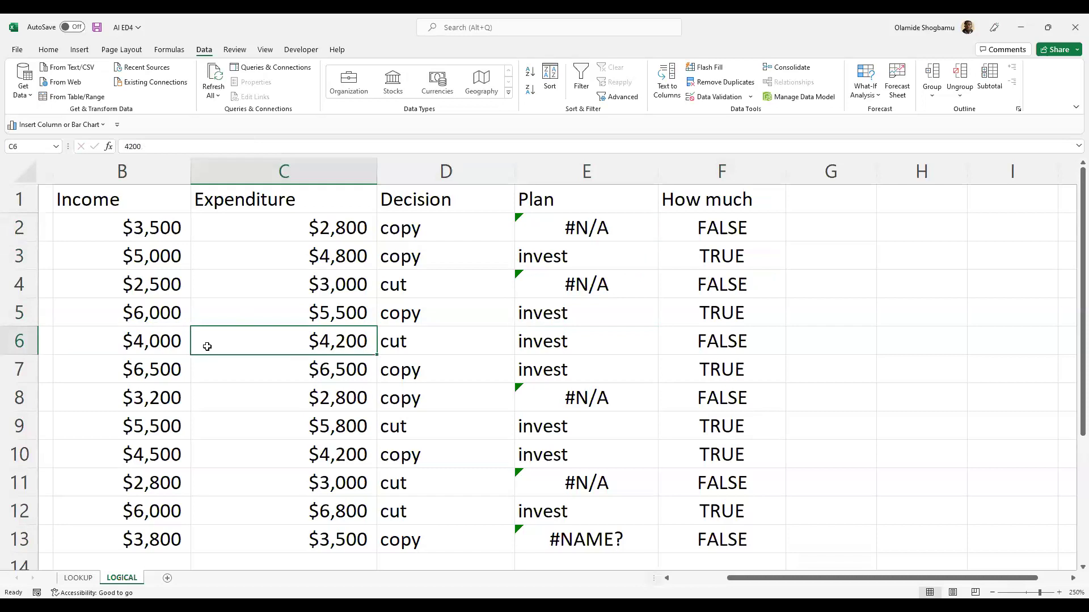
{"action": "key", "text": "Left"}
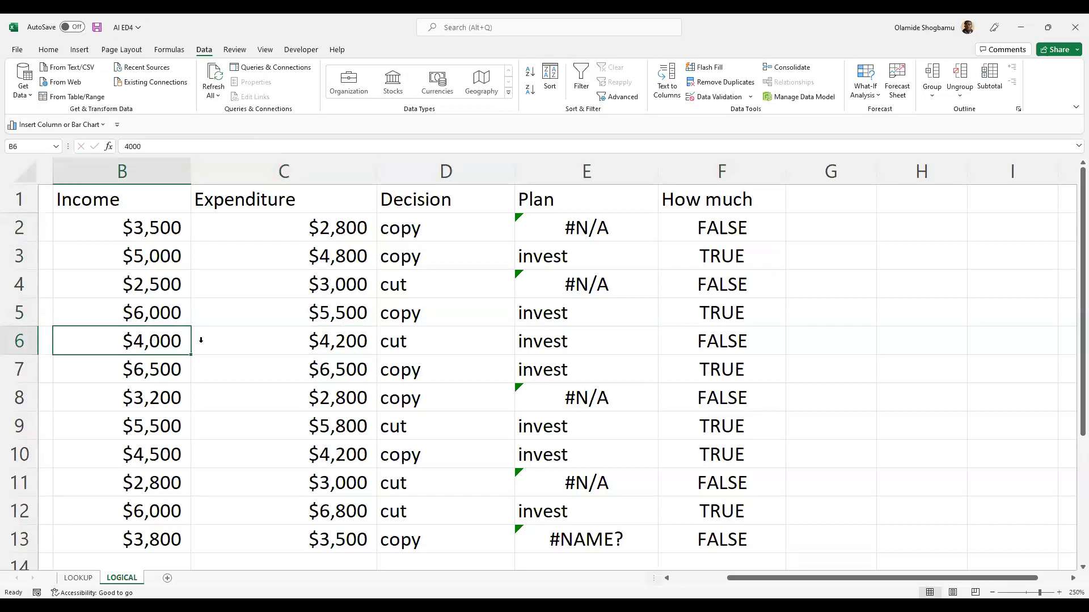
{"action": "left_click", "coordinate": [733, 340]}
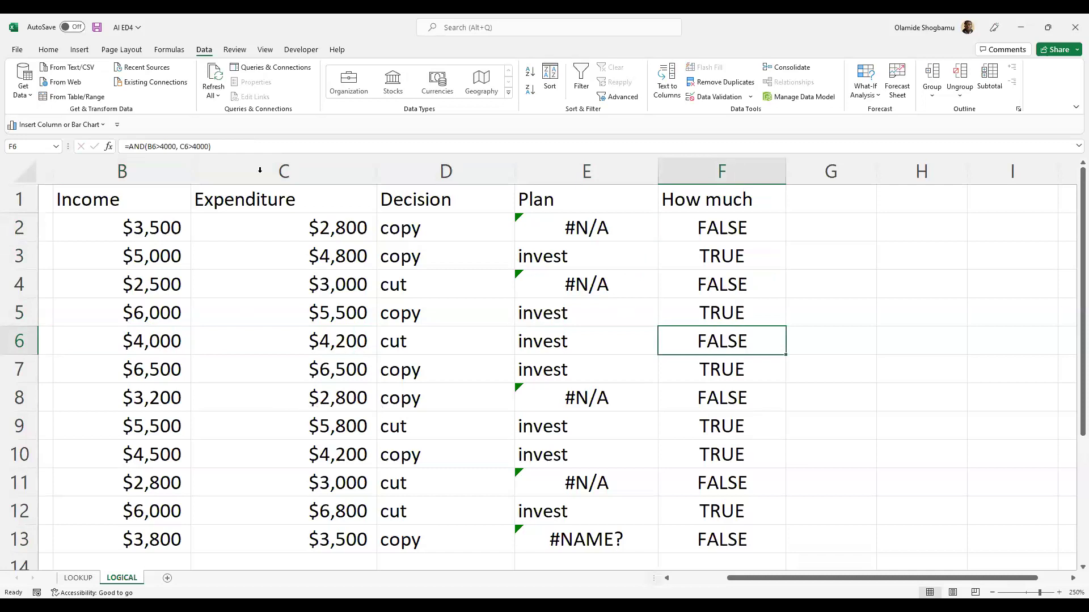
Step: Open F6's AND formula for editing and insert a reference to F2 before 4000 in its second test
{"action": "double_click", "coordinate": [174, 146]}
{"action": "left_click", "coordinate": [193, 146]}
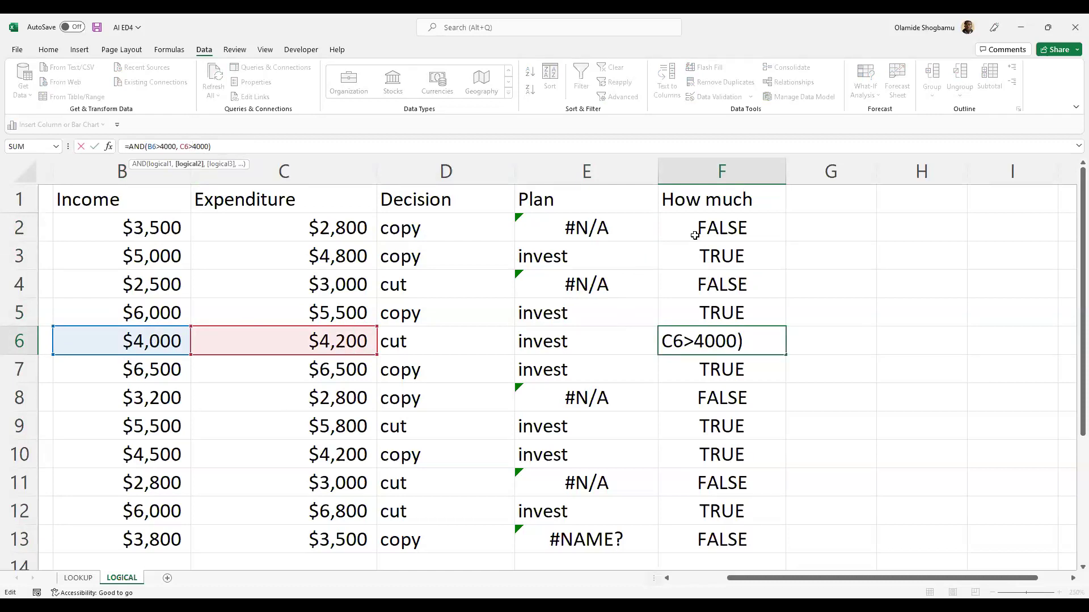
{"action": "left_click", "coordinate": [697, 228]}
{"action": "key", "text": "Down"}
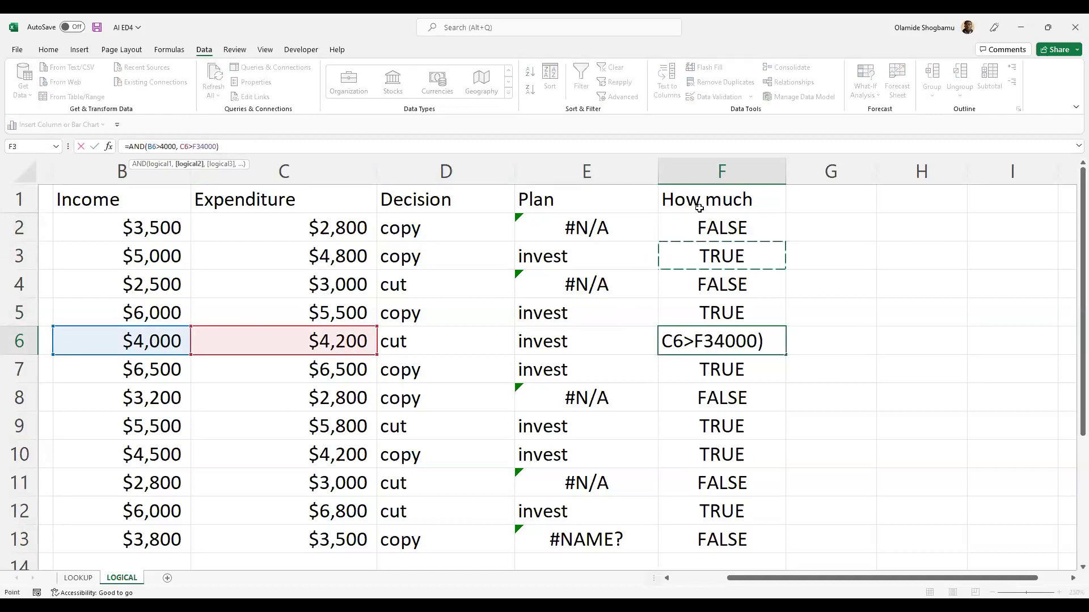
{"action": "left_click", "coordinate": [695, 227]}
{"action": "key", "text": "Down"}
{"action": "key", "text": "Up"}
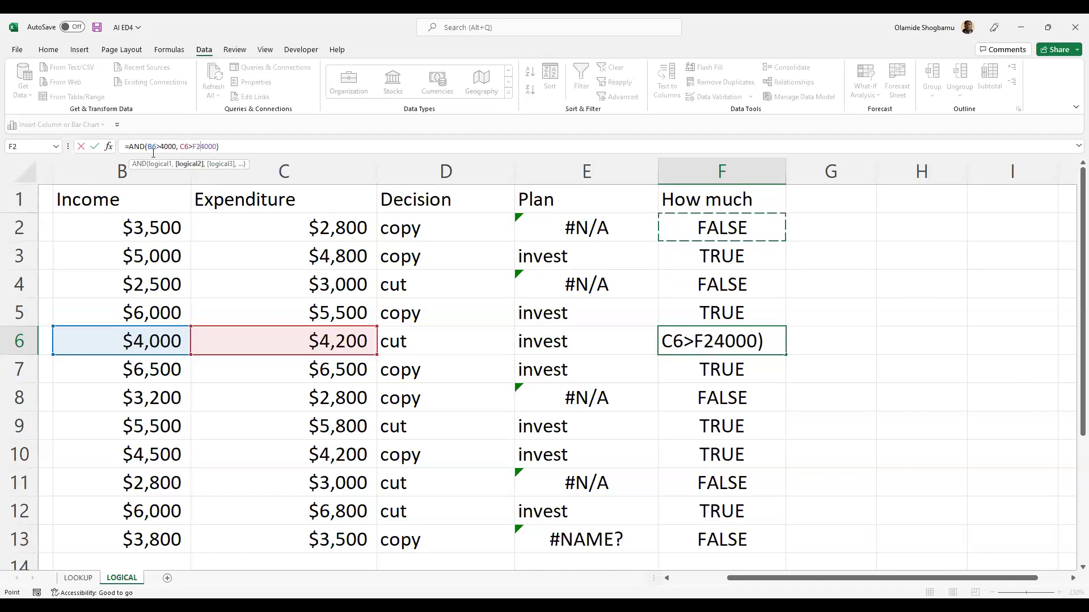
Step: Wrap F6's AND formula in an IF that returns B6-4000 when true and 0 when false, and commit it
{"action": "left_click", "coordinate": [128, 146]}
{"action": "type", "text": "IF("}
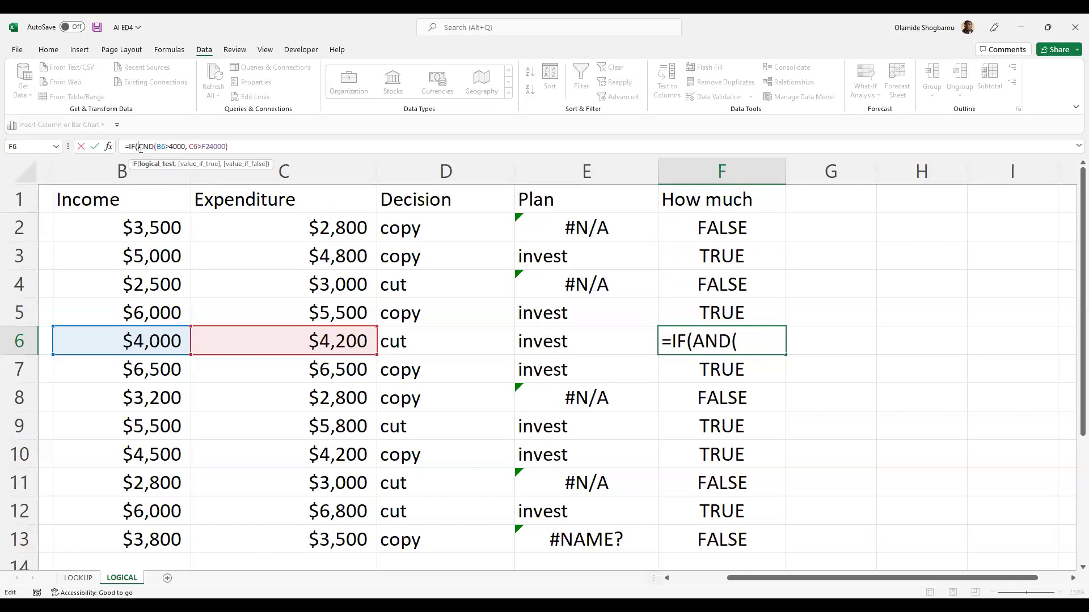
{"action": "left_click_drag", "start_coordinate": [138, 147], "coordinate": [230, 146]}
{"action": "left_click", "coordinate": [230, 146]}
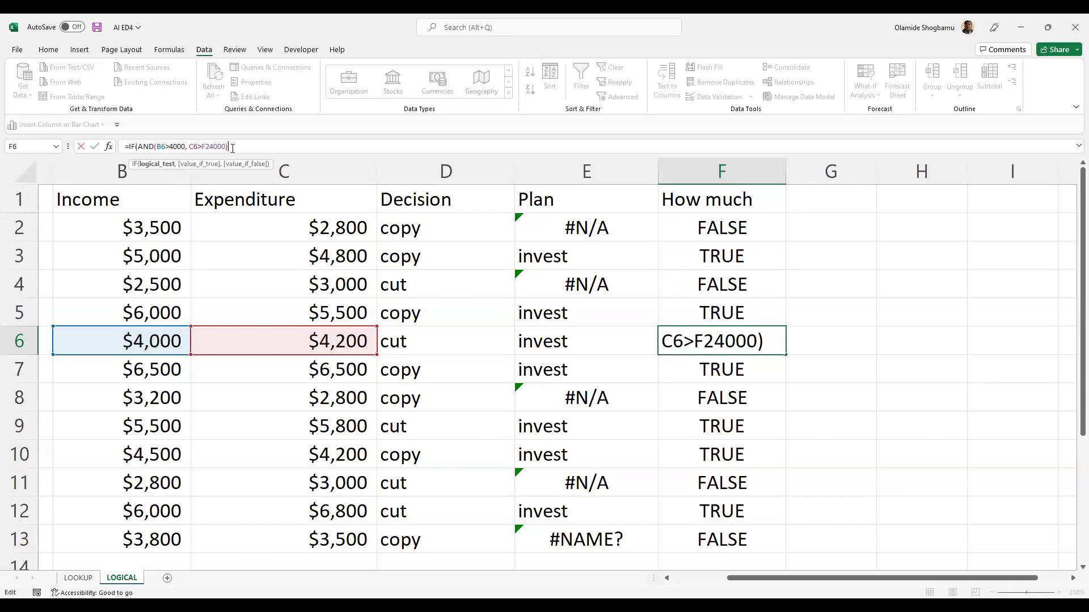
{"action": "type", "text": ","}
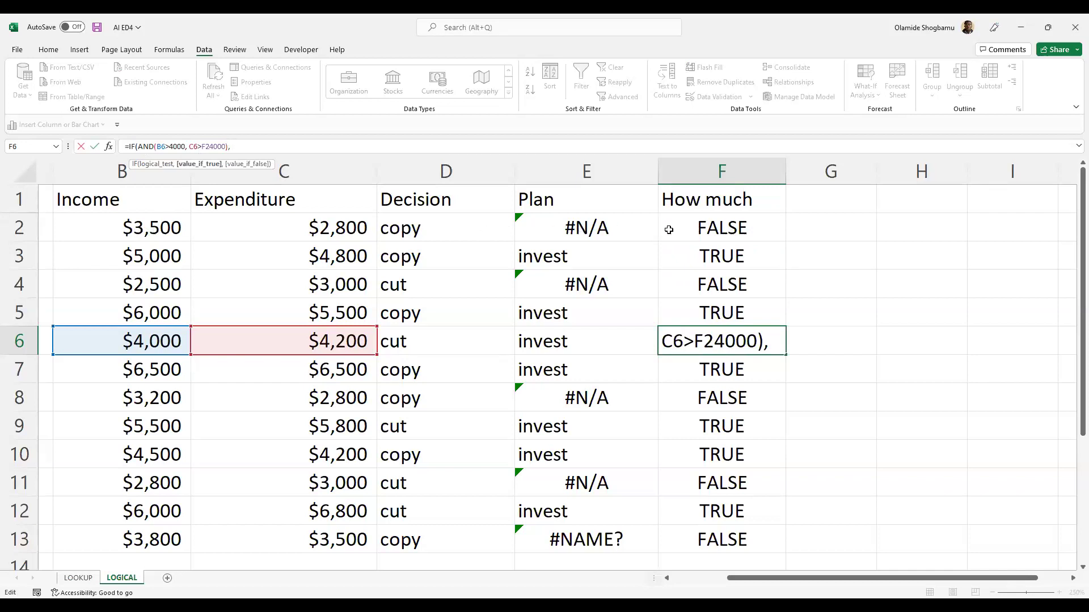
{"action": "left_click", "coordinate": [158, 340]}
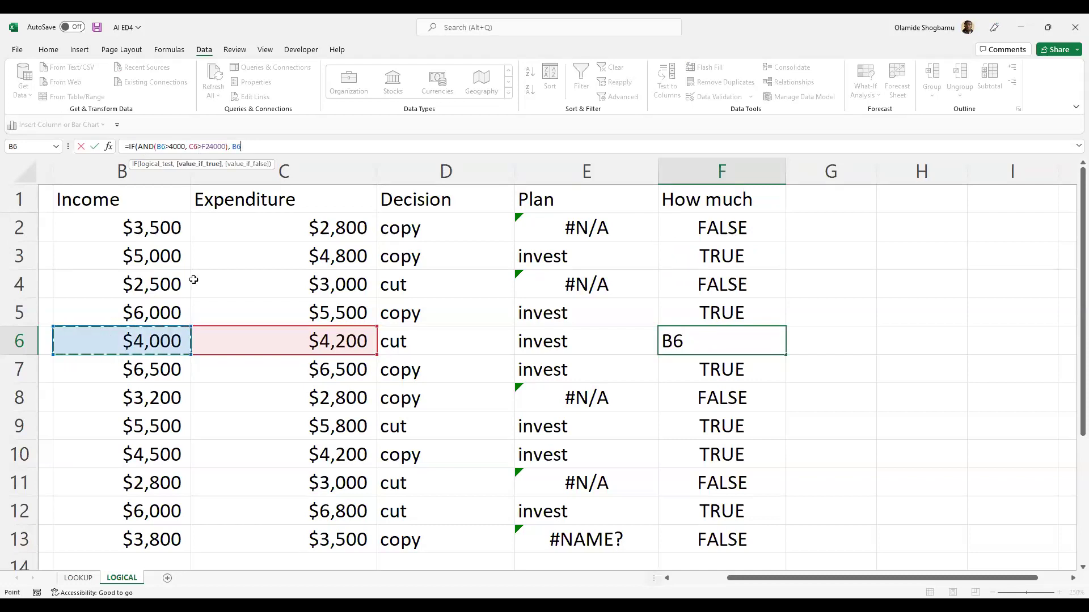
{"action": "type", "text": "-"}
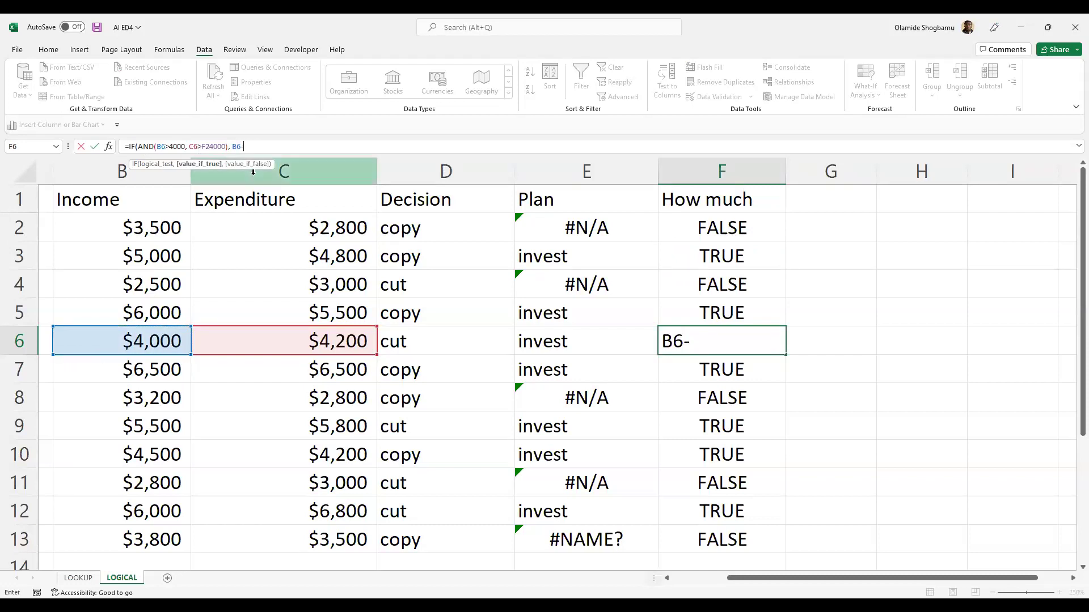
{"action": "type", "text": "4000, 0"}
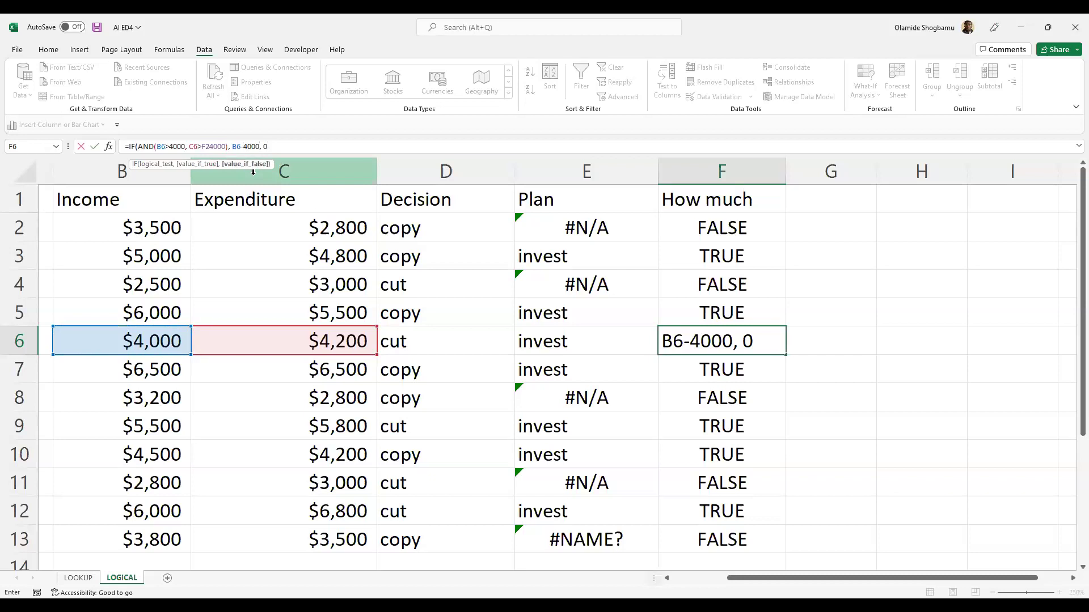
{"action": "type", "text": ")"}
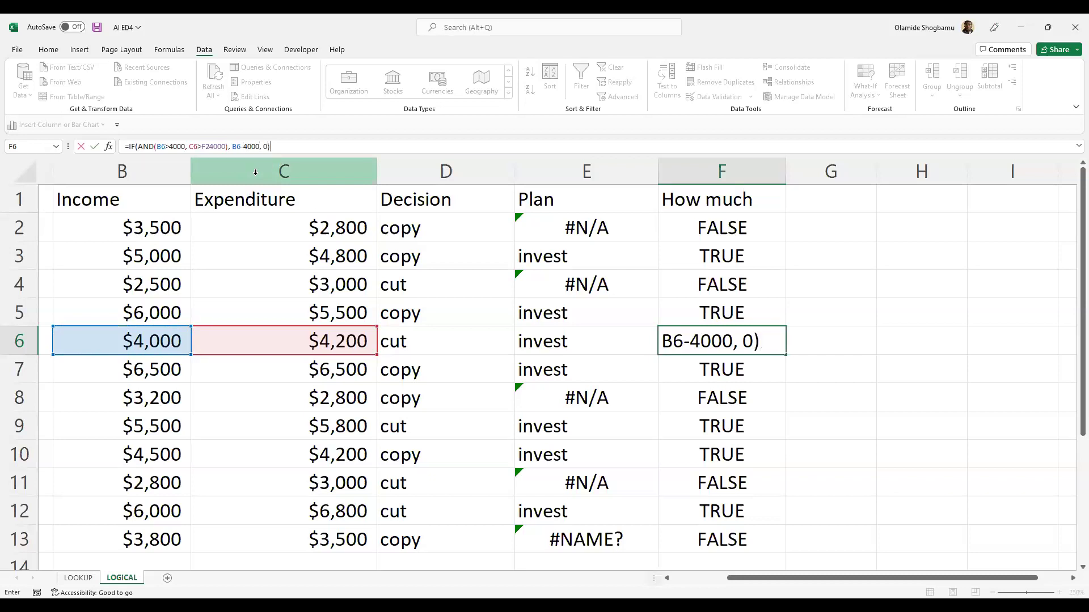
{"action": "key", "text": "Return"}
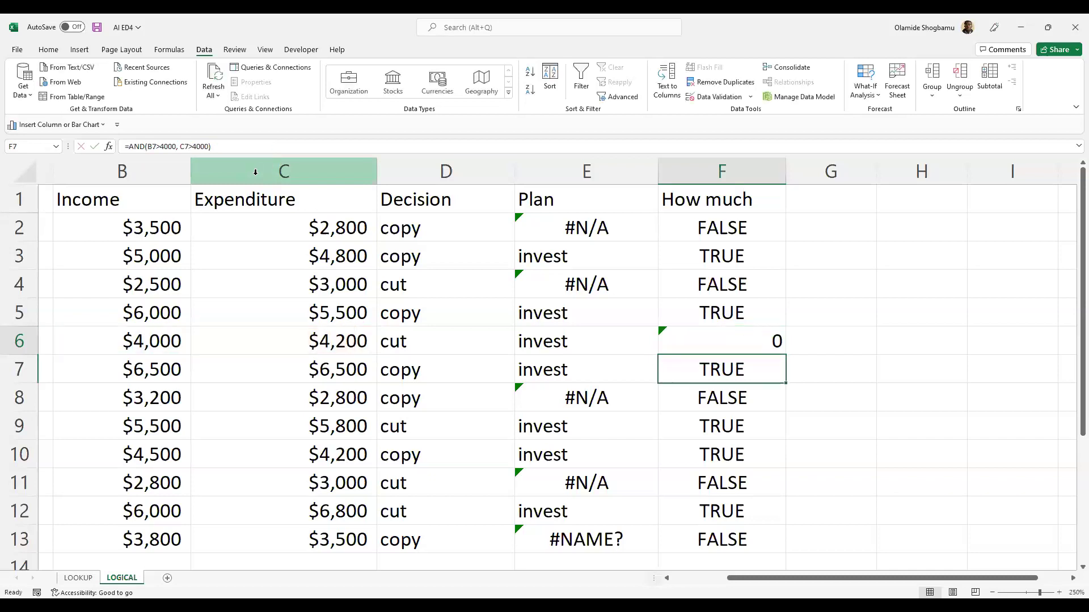
Step: Fill F6's IF formula down the How much column to F13
{"action": "left_click", "coordinate": [716, 347]}
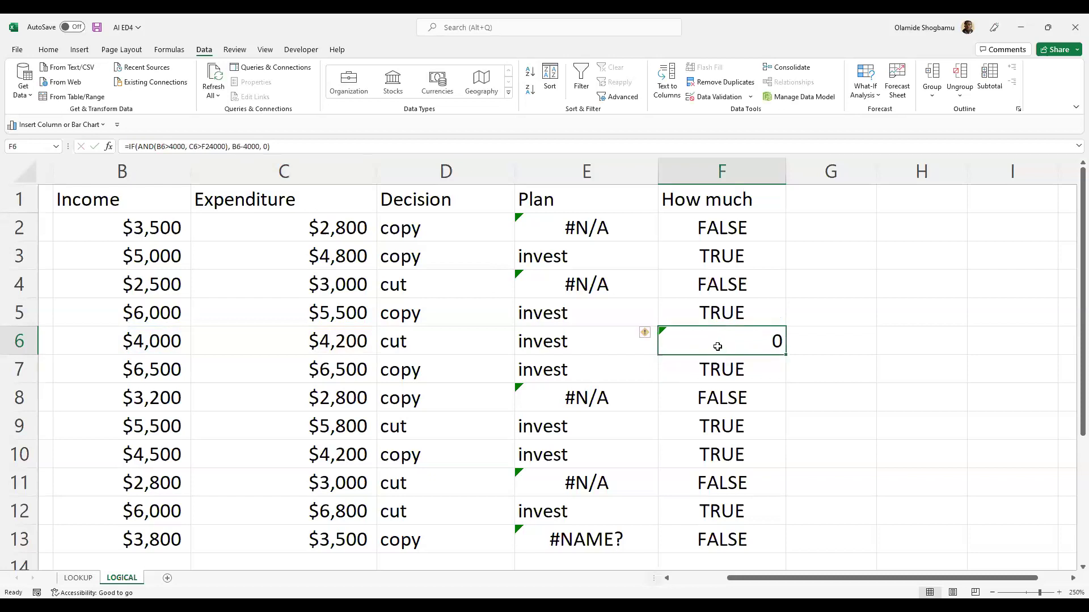
{"action": "double_click", "coordinate": [786, 355]}
{"action": "left_click", "coordinate": [787, 351]}
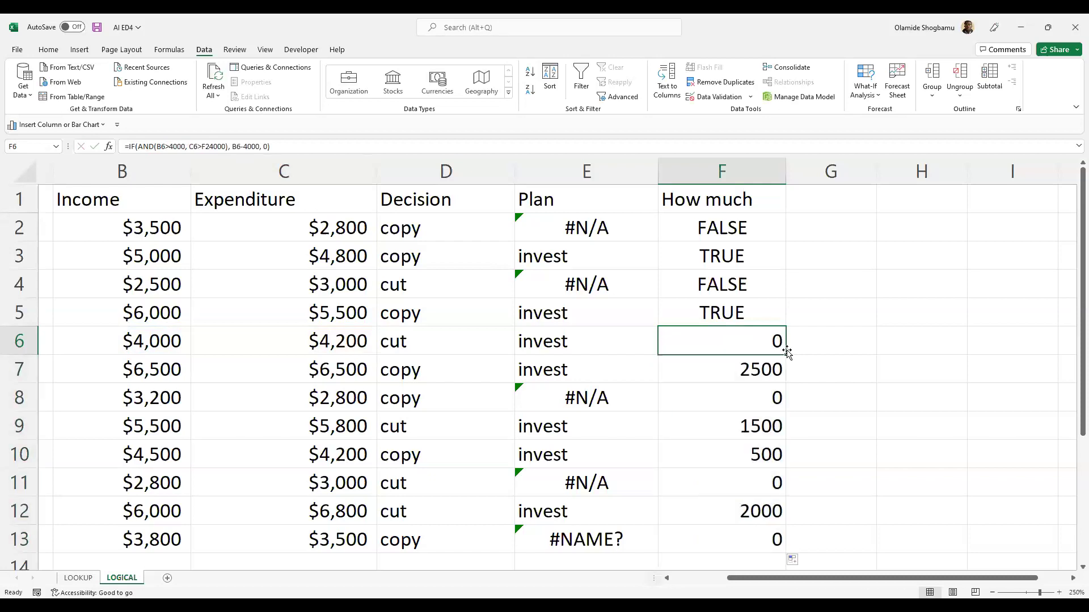
{"action": "double_click", "coordinate": [787, 354]}
{"action": "left_click", "coordinate": [785, 342]}
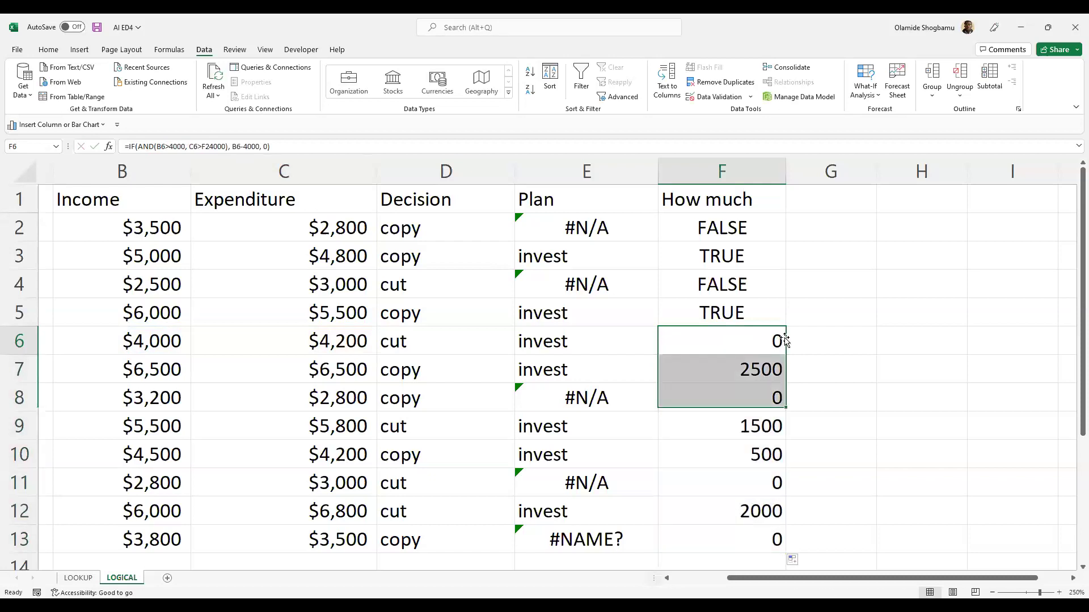
{"action": "left_click_drag", "start_coordinate": [779, 303], "coordinate": [778, 235]}
{"action": "left_click", "coordinate": [779, 234]}
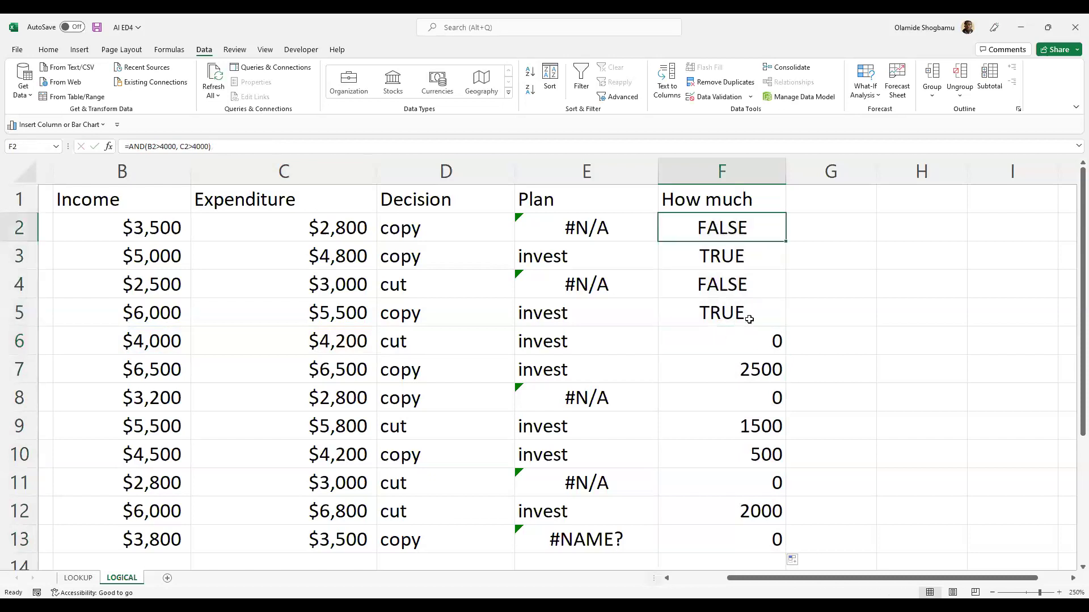
{"action": "double_click", "coordinate": [673, 347]}
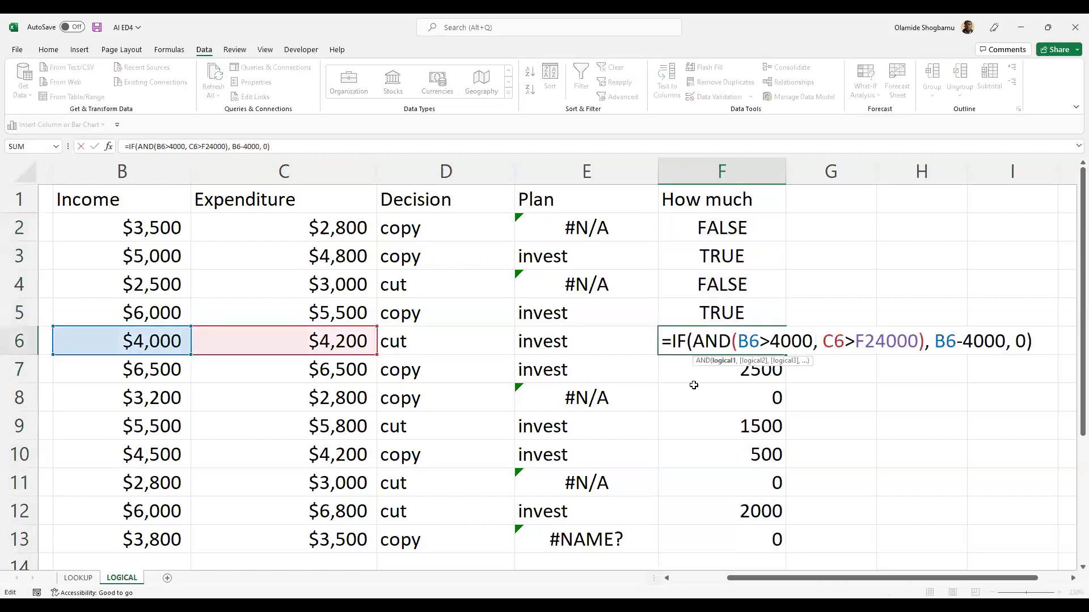
{"action": "left_click", "coordinate": [683, 349]}
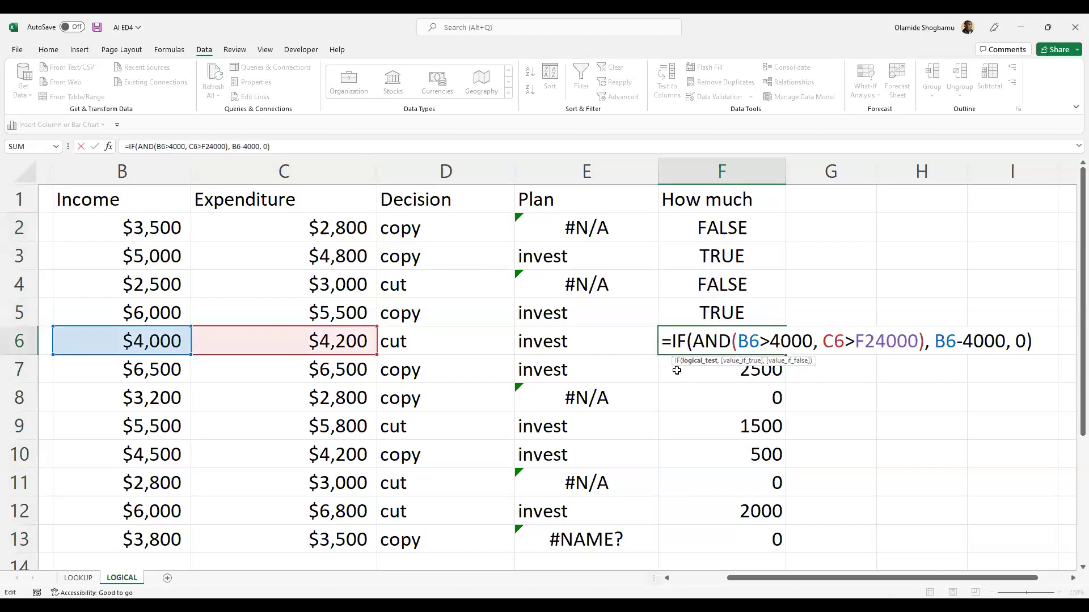
{"action": "left_click", "coordinate": [703, 397]}
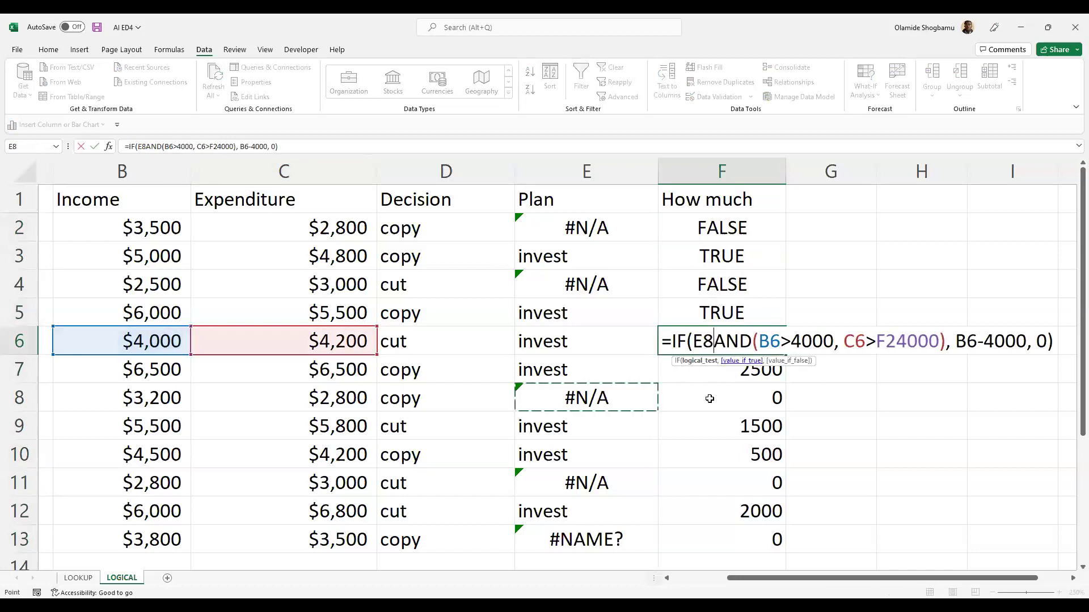
{"action": "left_click", "coordinate": [704, 342]}
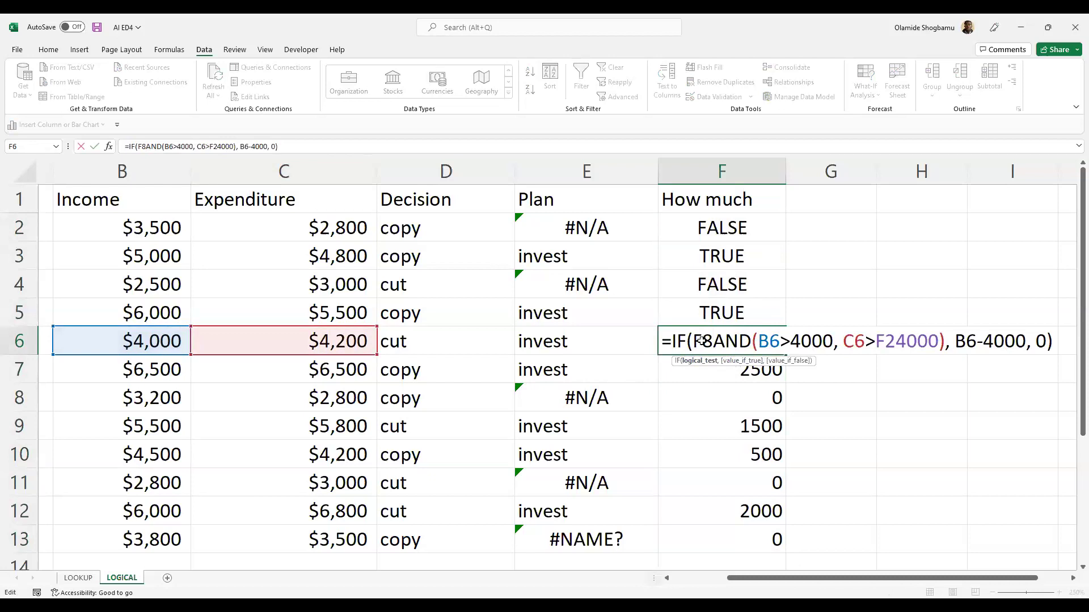
{"action": "key", "text": "BackSpace"}
{"action": "key", "text": "BackSpace"}
{"action": "key", "text": "ctrl+Return"}
Step: Copy F6's IF formula into F2 and F3 in place of their AND formulas
{"action": "key", "text": "ctrl+c"}
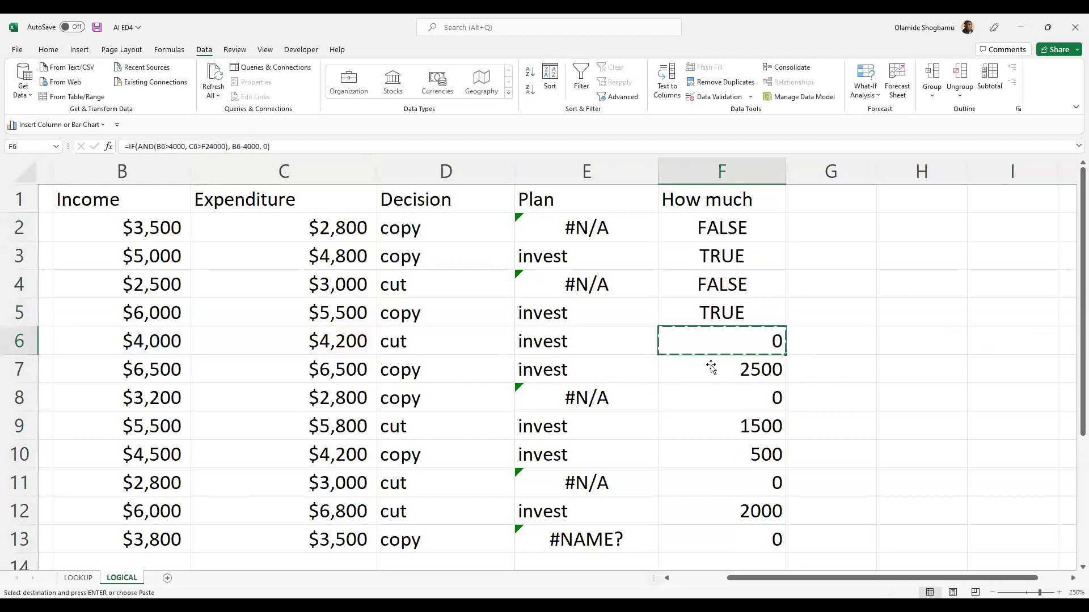
{"action": "left_click", "coordinate": [726, 229]}
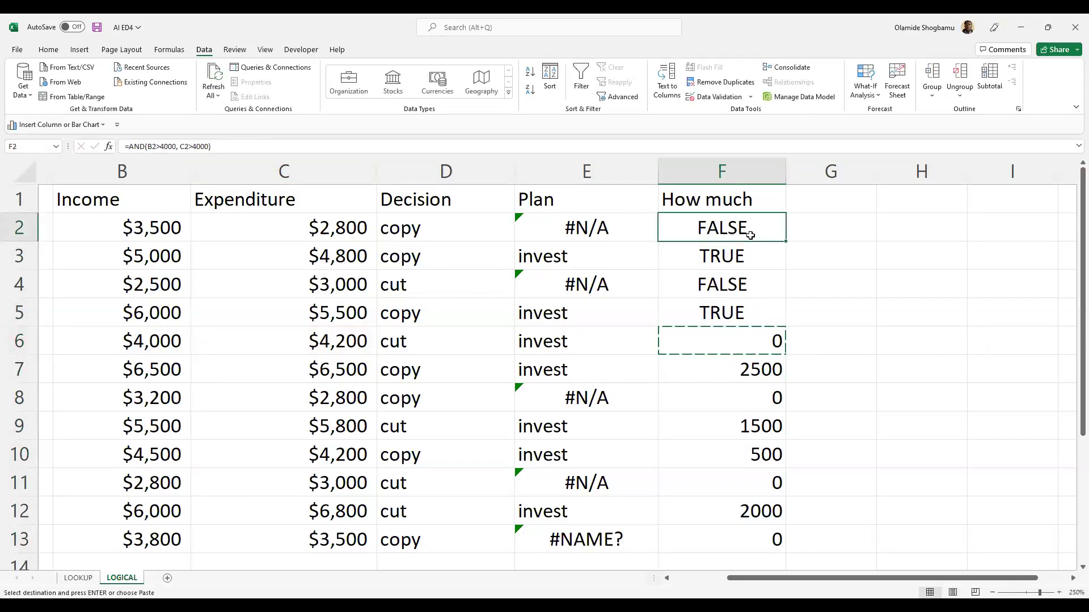
{"action": "key", "text": "ctrl+v"}
{"action": "key", "text": "Down"}
{"action": "key", "text": "Return"}
Step: Try to extend the IF formula from F3 down into F4 and F5
{"action": "left_click_drag", "start_coordinate": [784, 323], "coordinate": [785, 335]}
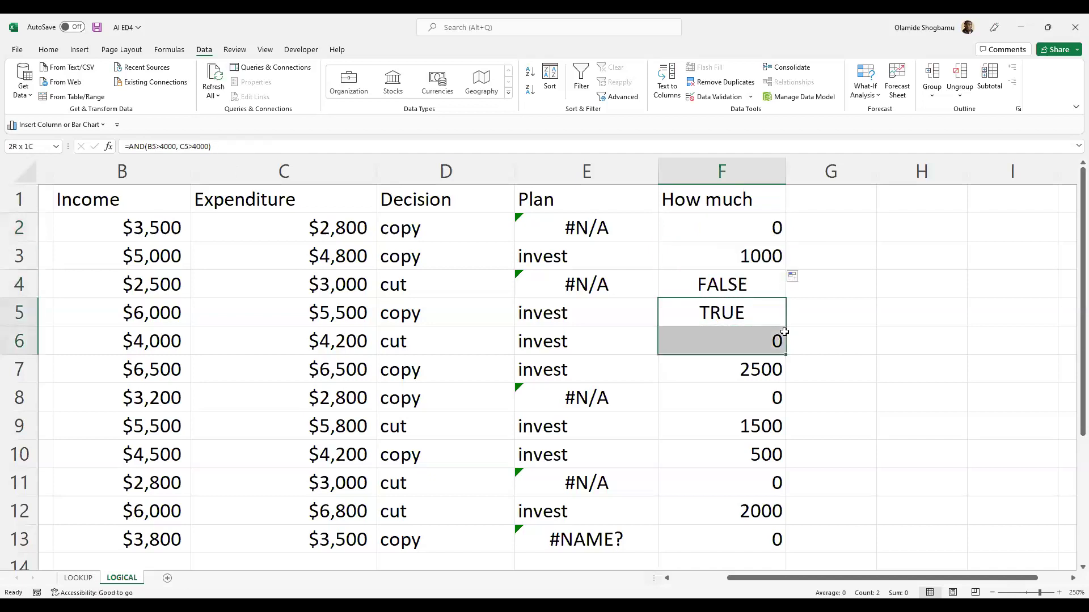
{"action": "left_click", "coordinate": [774, 261]}
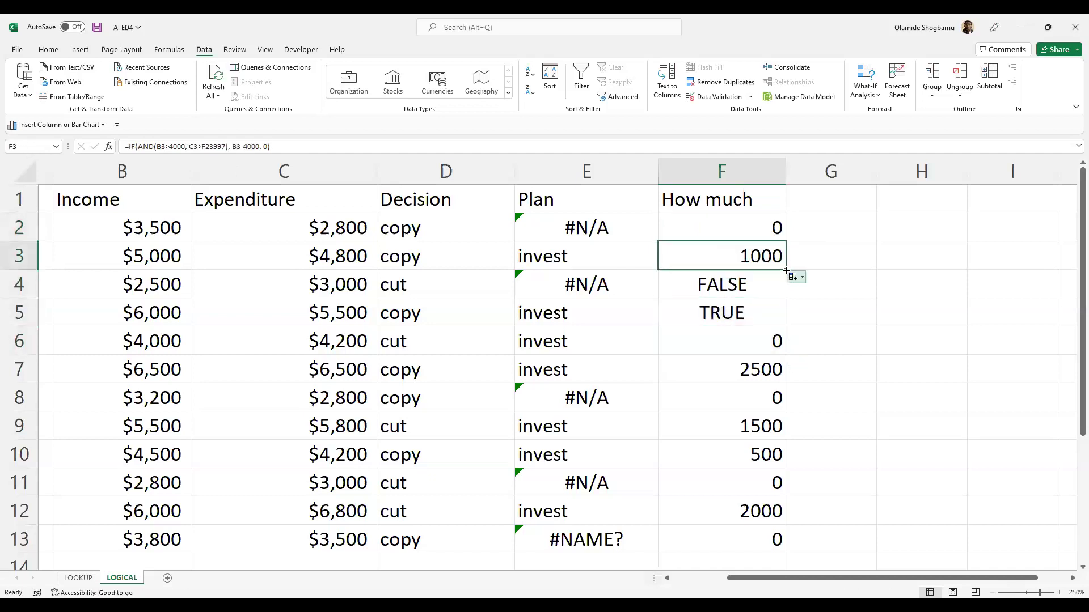
{"action": "left_click", "coordinate": [782, 290]}
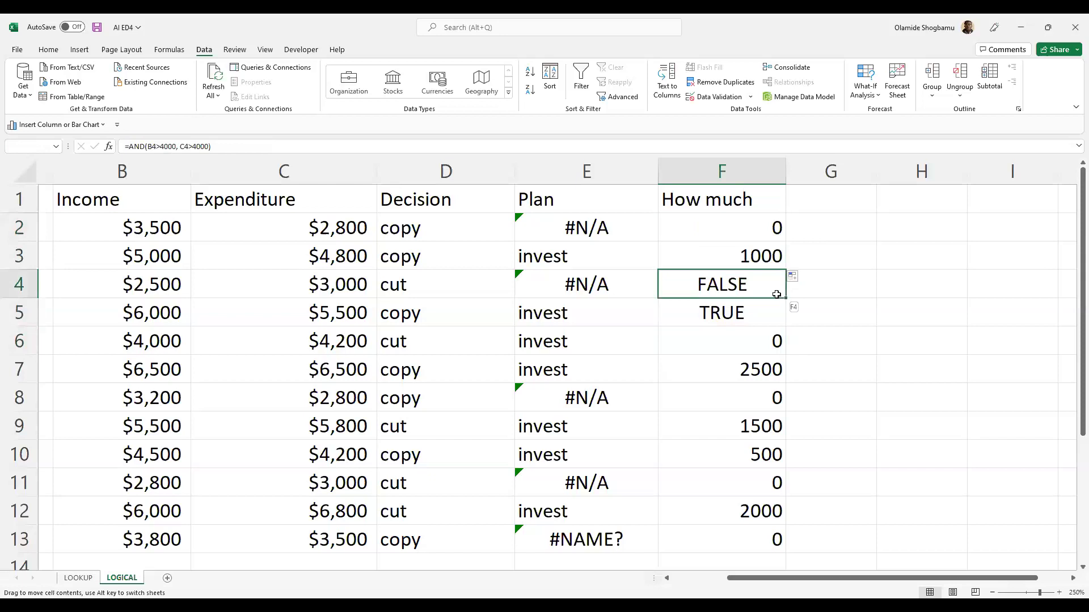
{"action": "left_click_drag", "start_coordinate": [783, 295], "coordinate": [794, 305]}
{"action": "key", "text": "ctrl+z"}
{"action": "left_click", "coordinate": [782, 261]}
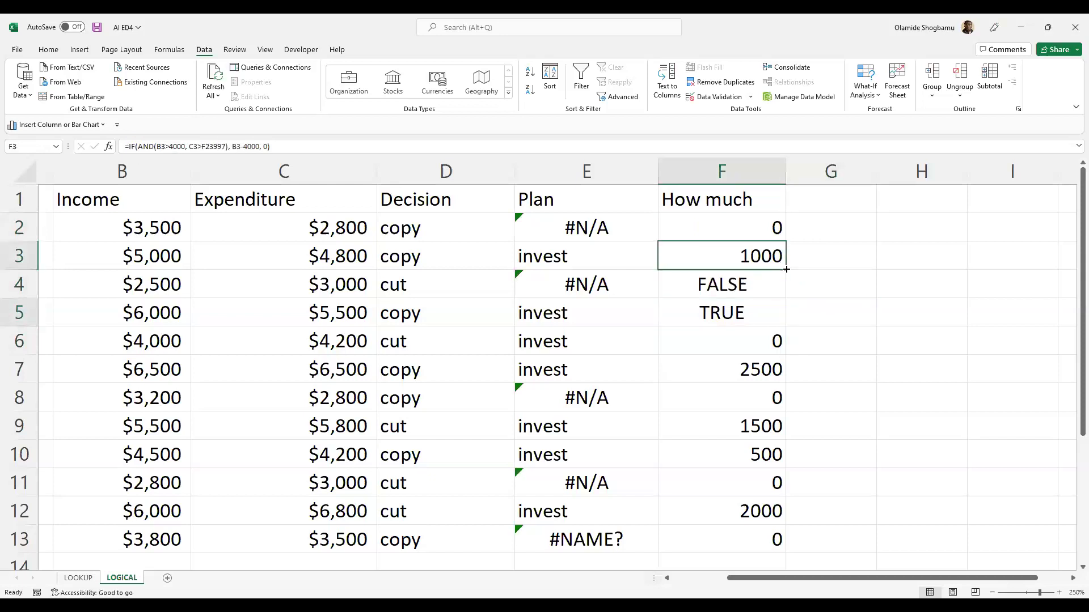
{"action": "left_click_drag", "start_coordinate": [783, 289], "coordinate": [781, 300]}
{"action": "key", "text": "Down"}
Step: Fill F2's IF formula down the How much column to F13 and deselect the range
{"action": "left_click", "coordinate": [782, 228]}
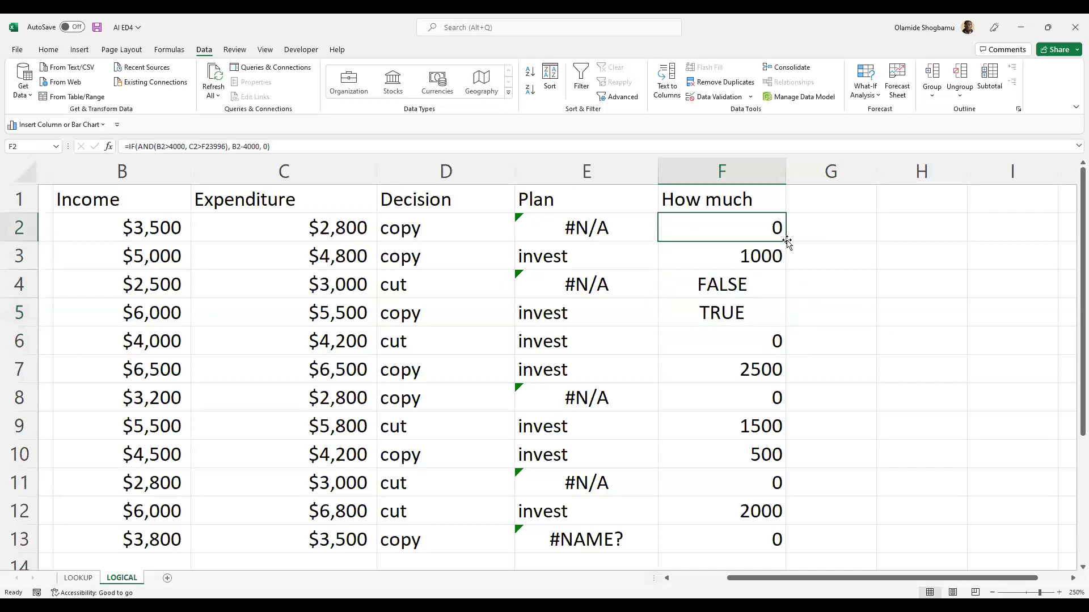
{"action": "double_click", "coordinate": [786, 241]}
{"action": "mouse_move", "coordinate": [779, 252]}
{"action": "left_mouse_down"}
{"action": "mouse_move", "coordinate": [793, 248]}
{"action": "mouse_move", "coordinate": [783, 253]}
{"action": "left_mouse_up"}
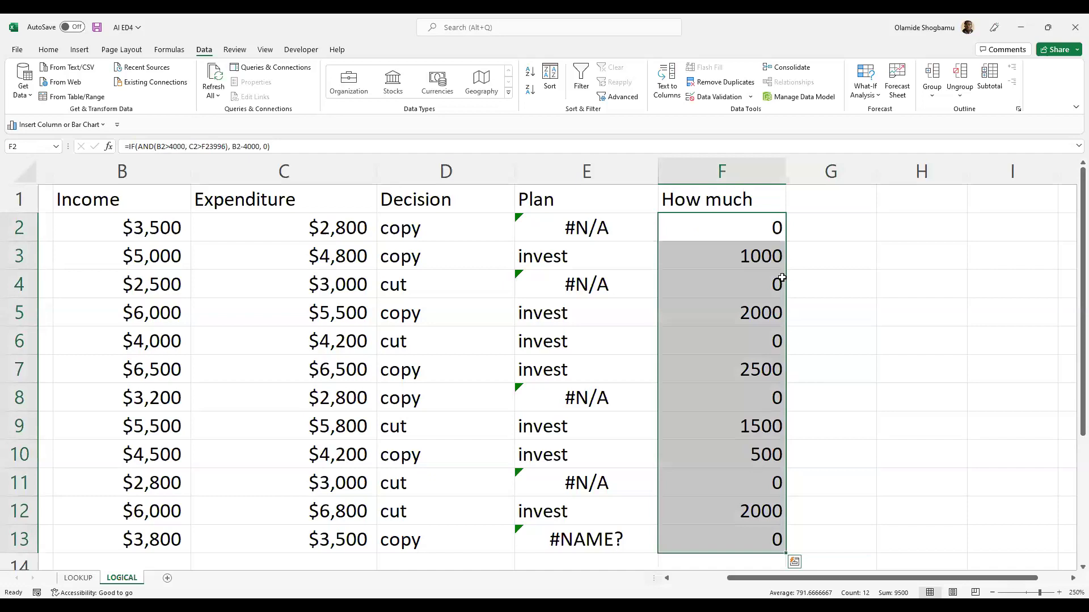
{"action": "left_click", "coordinate": [831, 307]}
{"action": "scroll", "coordinate": [769, 262], "scroll_direction": "down", "scroll_amount": 2}
{"action": "scroll", "coordinate": [768, 263], "scroll_direction": "up", "scroll_amount": 2}
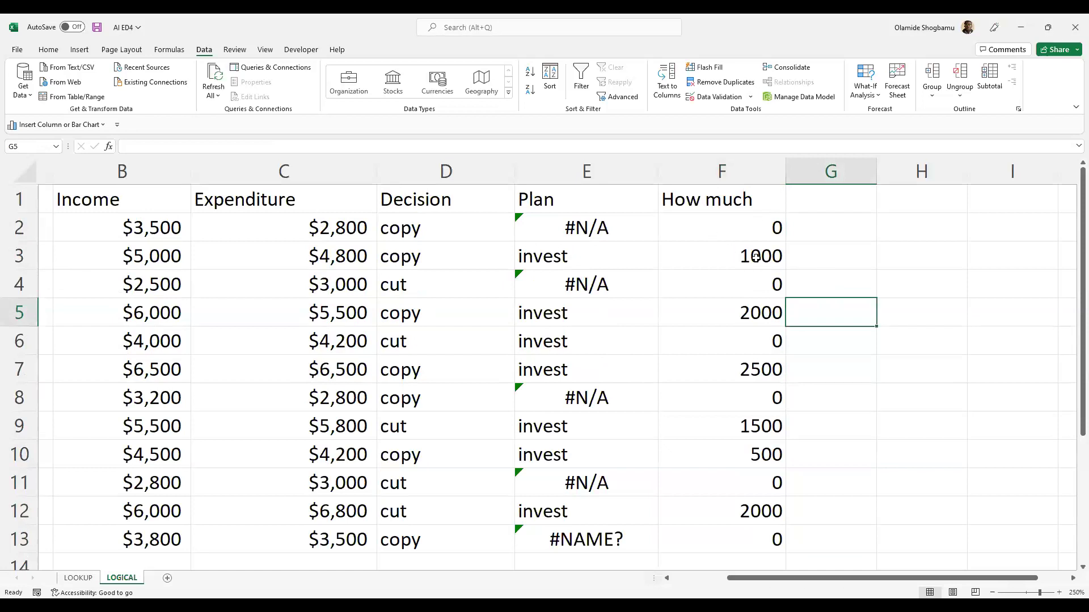
Step: Examine the IF formulas behind several How much results between F3 and F12, leaving them unedited
{"action": "left_click", "coordinate": [756, 258]}
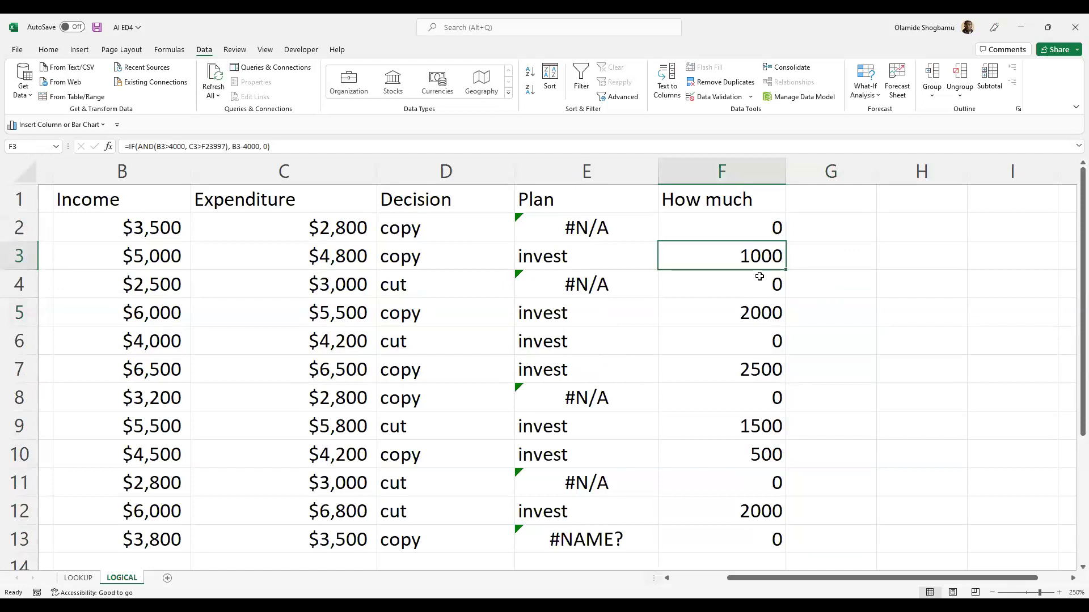
{"action": "double_click", "coordinate": [773, 316]}
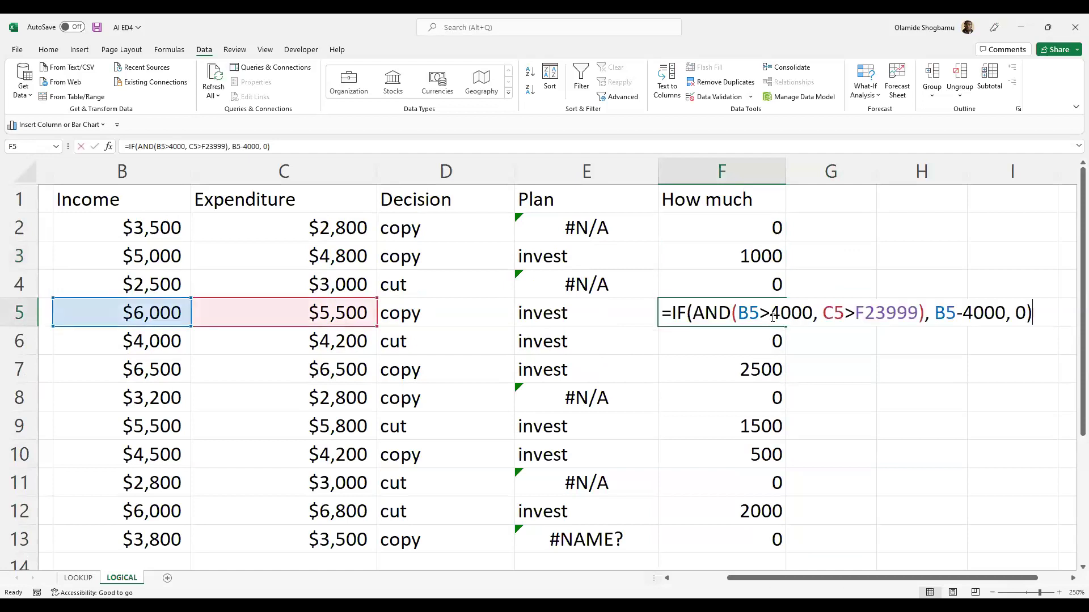
{"action": "left_click", "coordinate": [721, 369]}
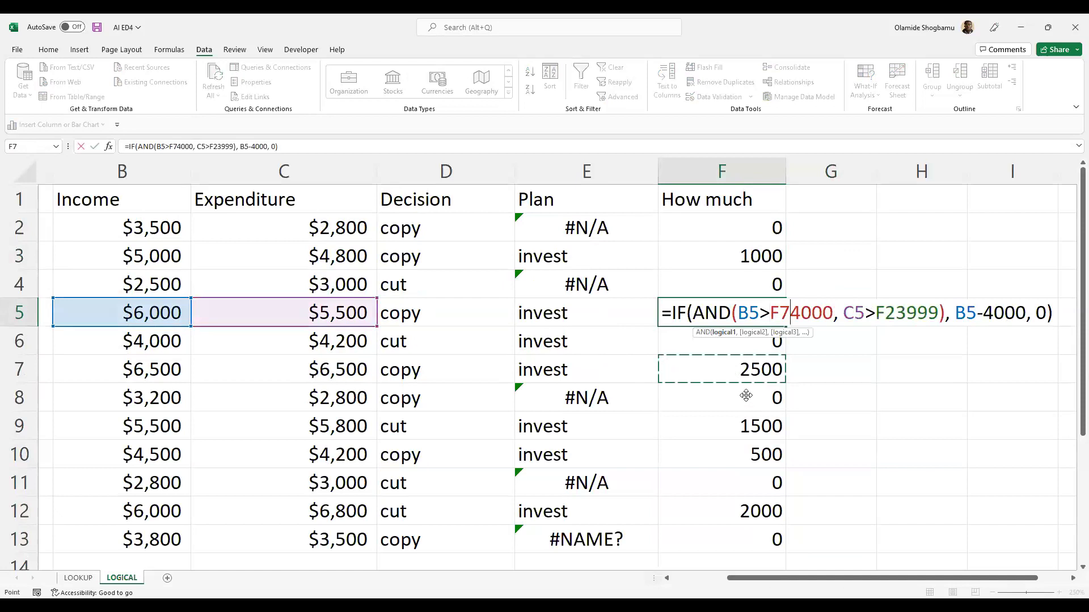
{"action": "key", "text": "Escape"}
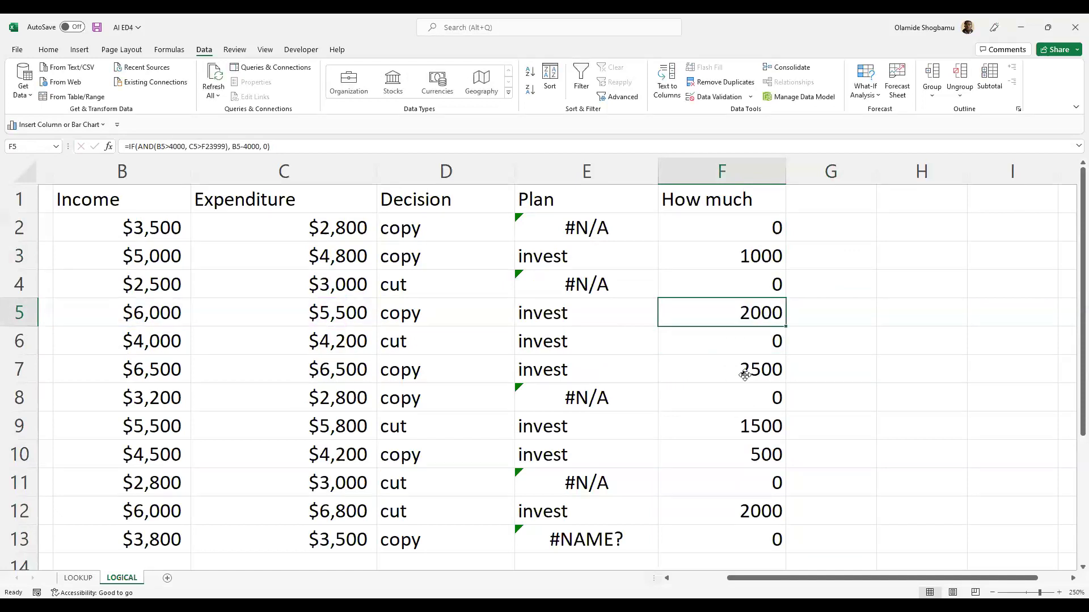
{"action": "left_click", "coordinate": [744, 374]}
{"action": "left_click", "coordinate": [749, 427]}
{"action": "left_click", "coordinate": [745, 483]}
{"action": "key", "text": "Down"}
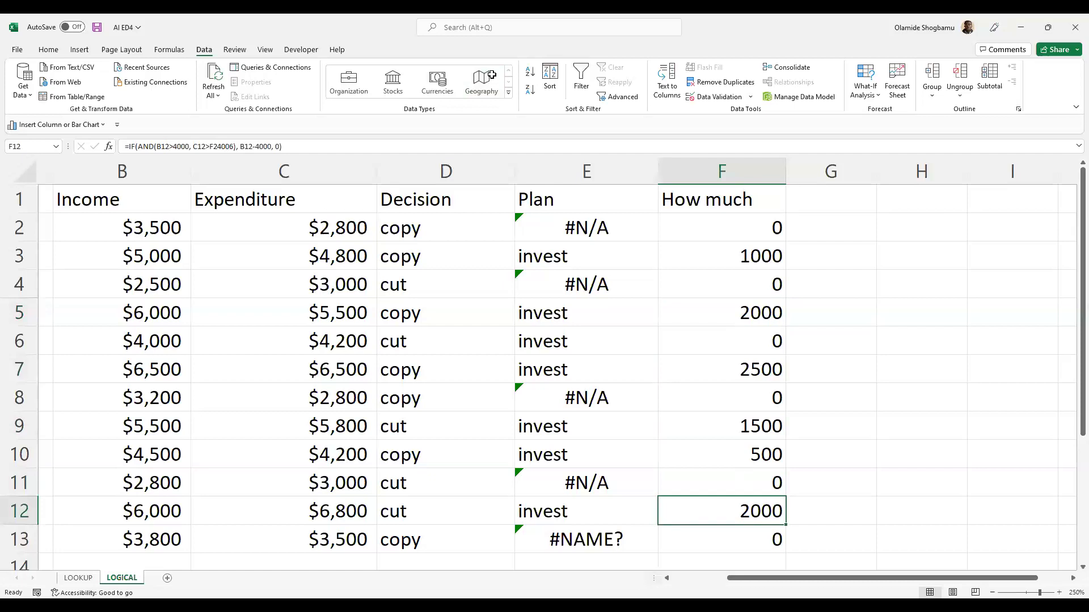
{"action": "scroll", "coordinate": [546, 193], "scroll_direction": "down", "scroll_amount": 2}
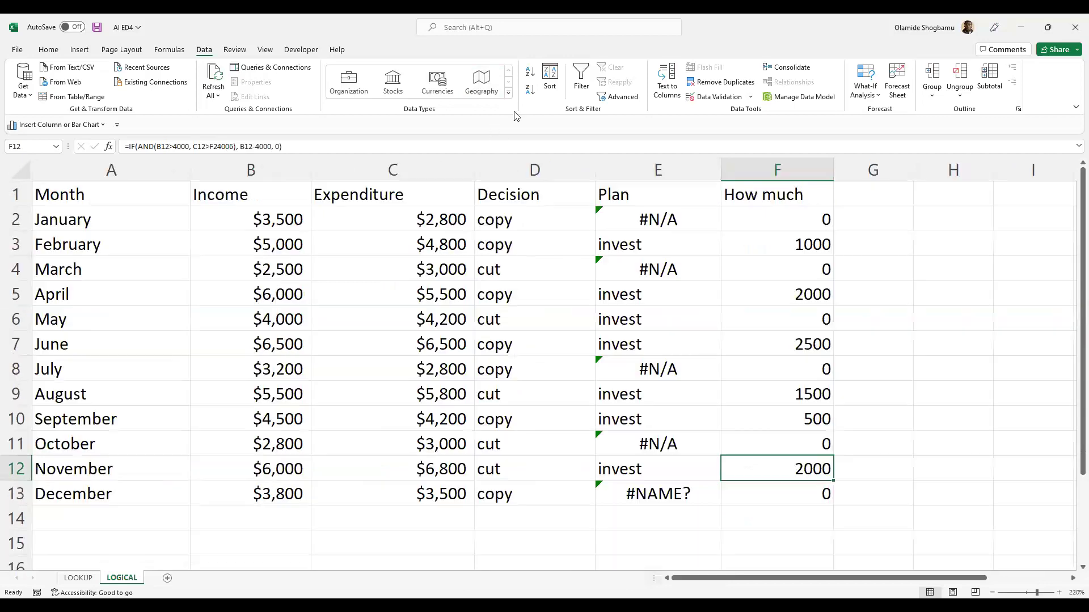
Step: Undo the IF and AND formula entries and fills in the How much column until F2 to F13 are empty
{"action": "key", "text": "alt+Tab"}
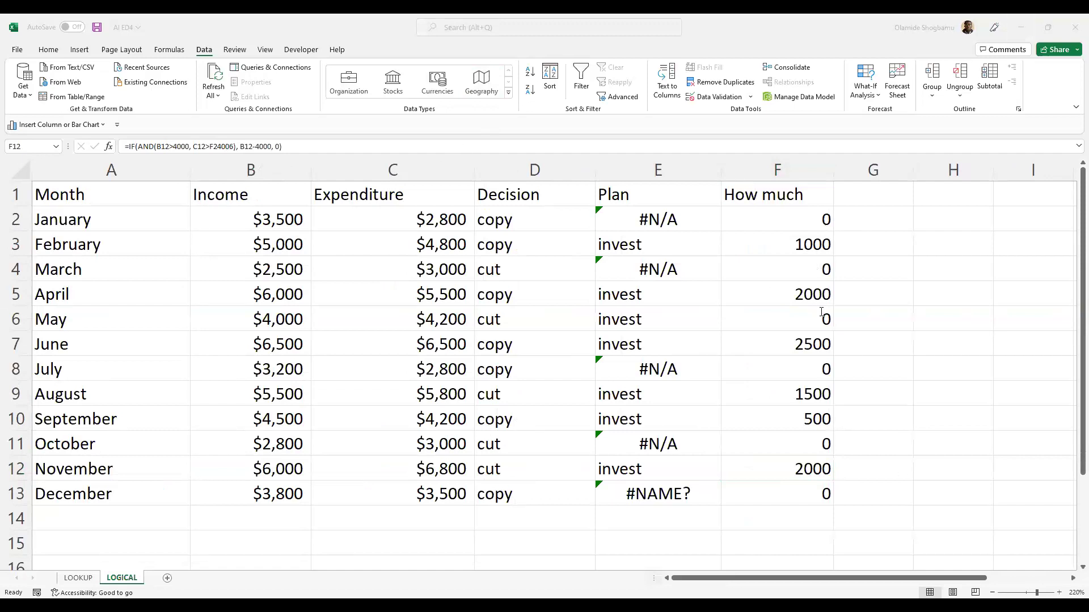
{"action": "left_click", "coordinate": [800, 296]}
{"action": "scroll", "coordinate": [796, 299], "scroll_direction": "up", "scroll_amount": 1}
{"action": "scroll", "coordinate": [861, 318], "scroll_direction": "up", "scroll_amount": 1}
{"action": "key", "text": "ctrl+z"}
{"action": "key", "text": "ctrl+z"}
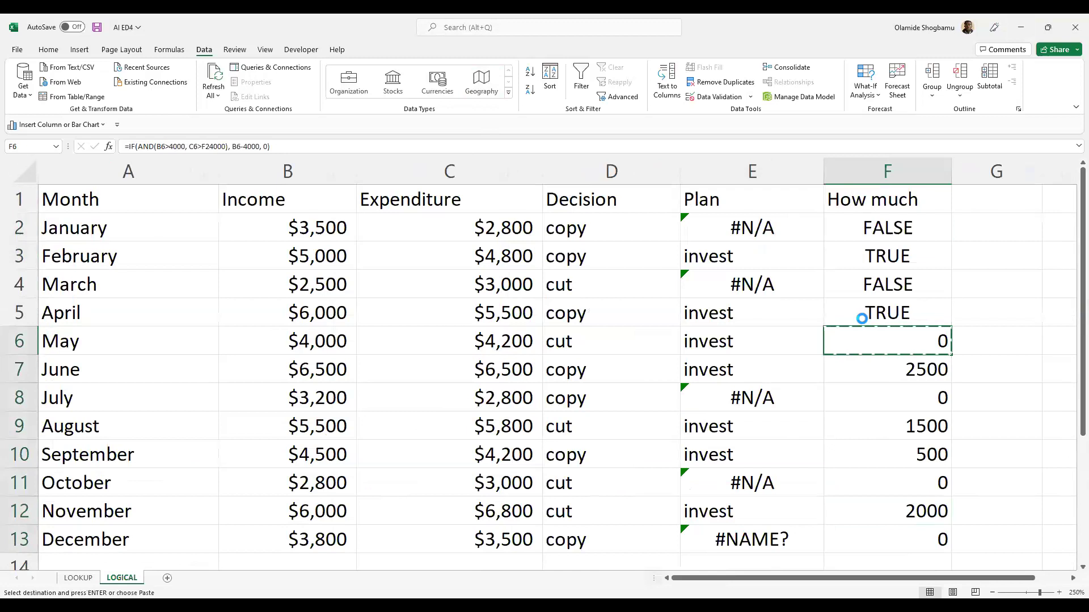
{"action": "key", "text": "ctrl+z"}
{"action": "key", "text": "ctrl+z"}
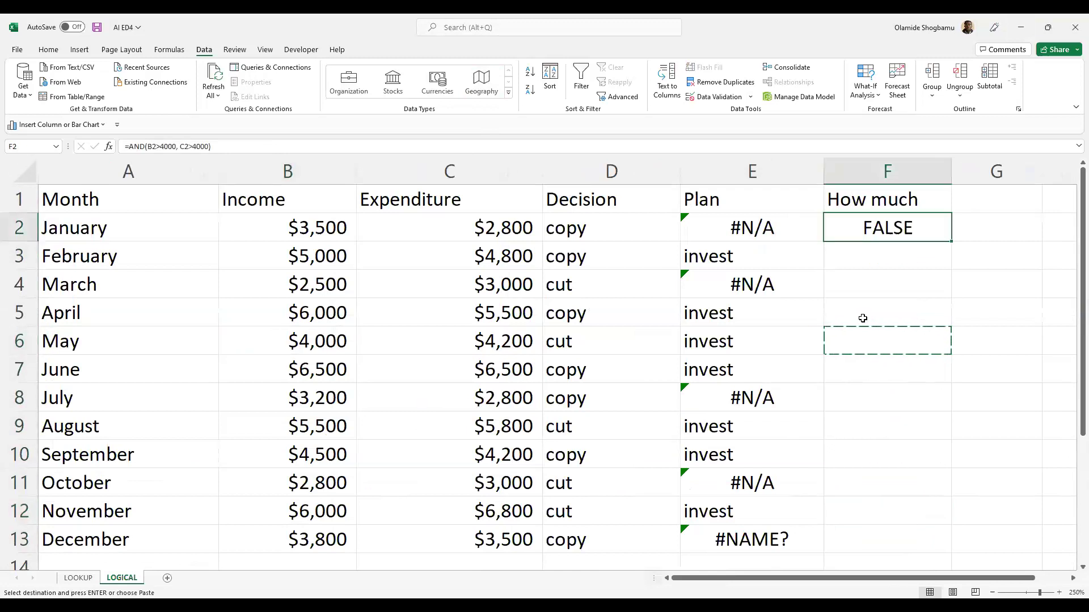
{"action": "key", "text": "ctrl+z"}
{"action": "key", "text": "ctrl+z"}
{"action": "left_click", "coordinate": [879, 309]}
{"action": "key", "text": "BackSpace"}
{"action": "left_click", "coordinate": [874, 278]}
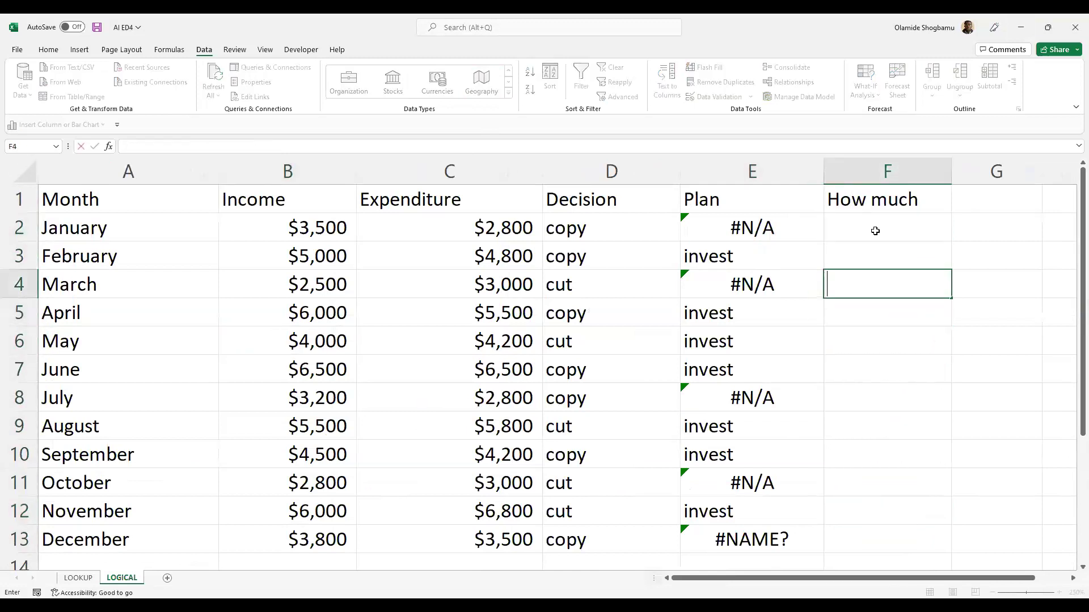
{"action": "left_click", "coordinate": [875, 230]}
{"action": "left_click", "coordinate": [881, 253]}
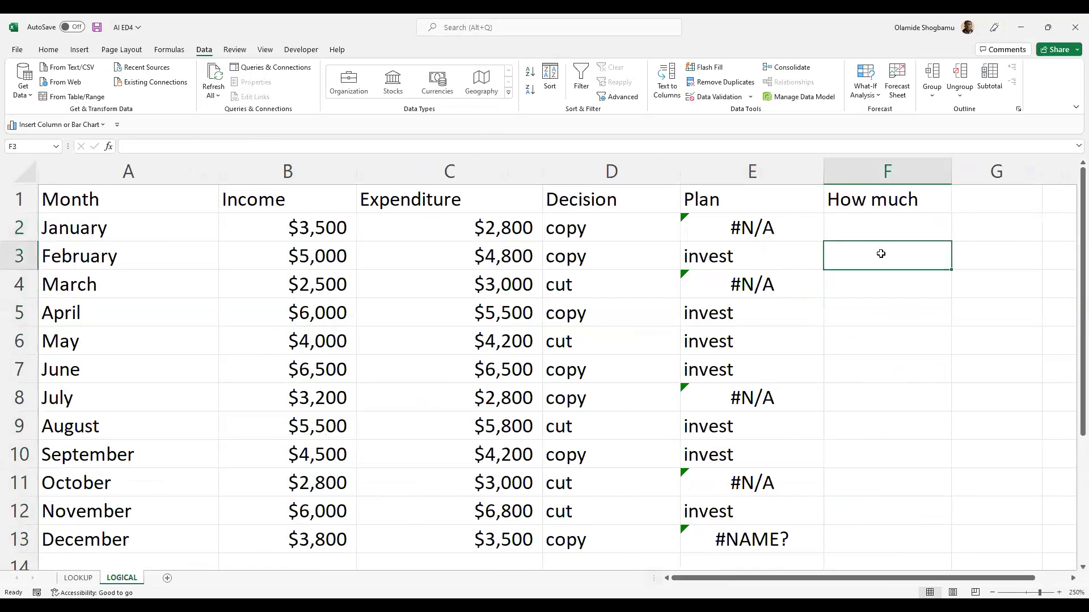
{"action": "left_click", "coordinate": [904, 203]}
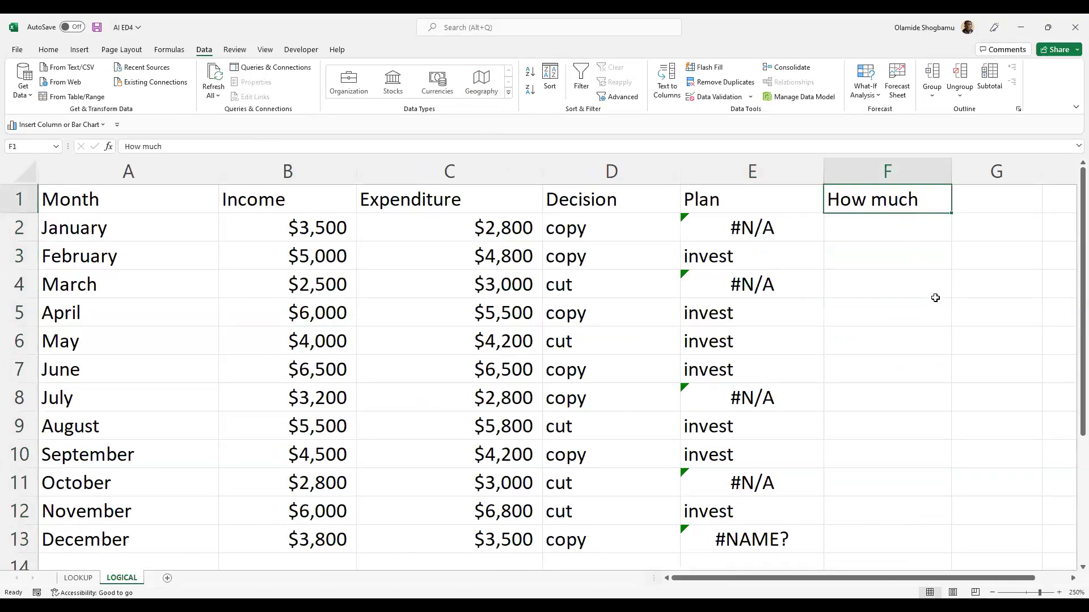
{"action": "left_click", "coordinate": [892, 238]}
{"action": "left_click", "coordinate": [902, 292]}
{"action": "left_click", "coordinate": [906, 349]}
{"action": "left_click", "coordinate": [906, 388]}
{"action": "left_click", "coordinate": [905, 442]}
{"action": "left_click", "coordinate": [903, 463]}
{"action": "left_click", "coordinate": [903, 476]}
{"action": "left_click", "coordinate": [876, 217]}
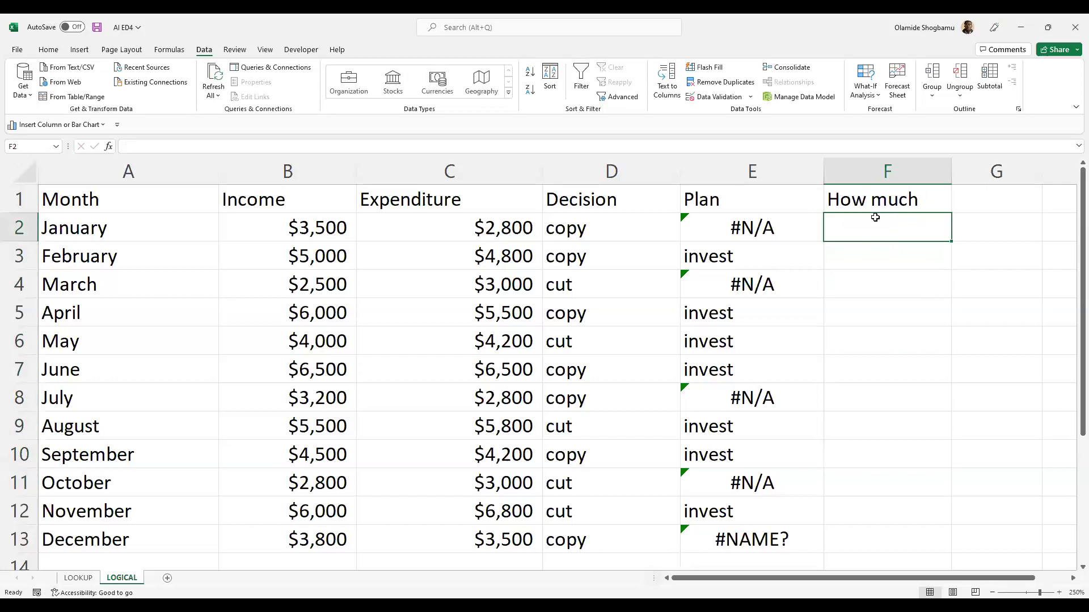
{"action": "left_click", "coordinate": [897, 248]}
{"action": "left_click", "coordinate": [896, 234]}
{"action": "left_click", "coordinate": [309, 232]}
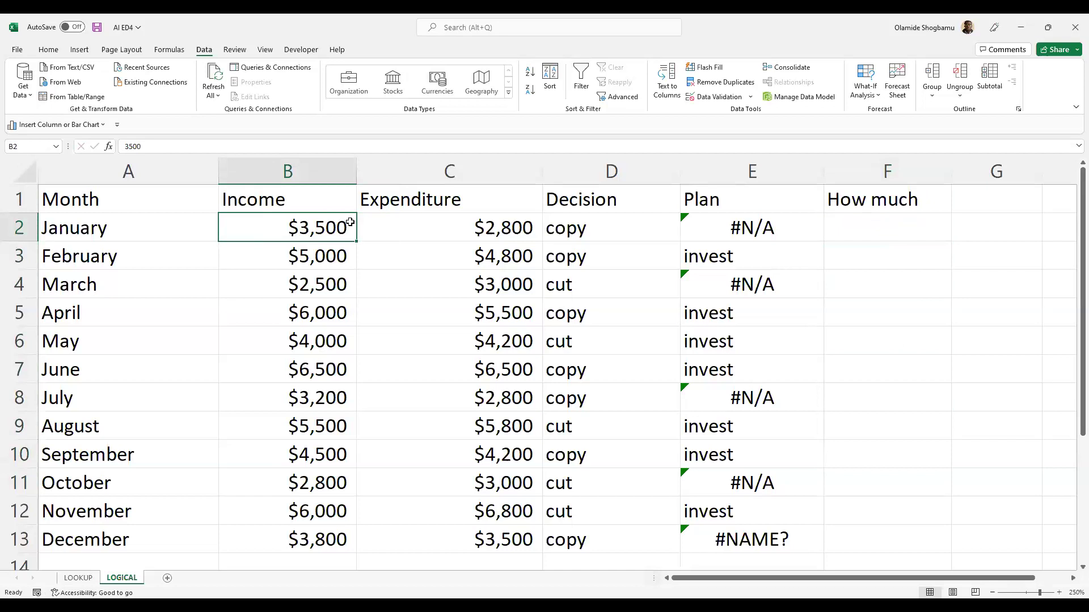
{"action": "key", "text": "Right"}
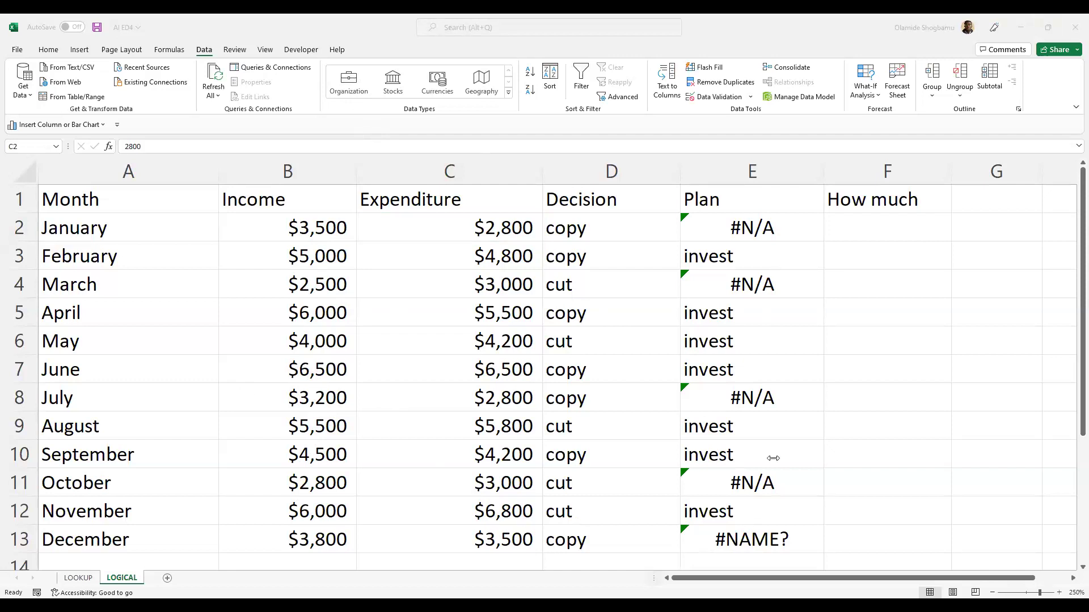
{"action": "key", "text": "F2"}
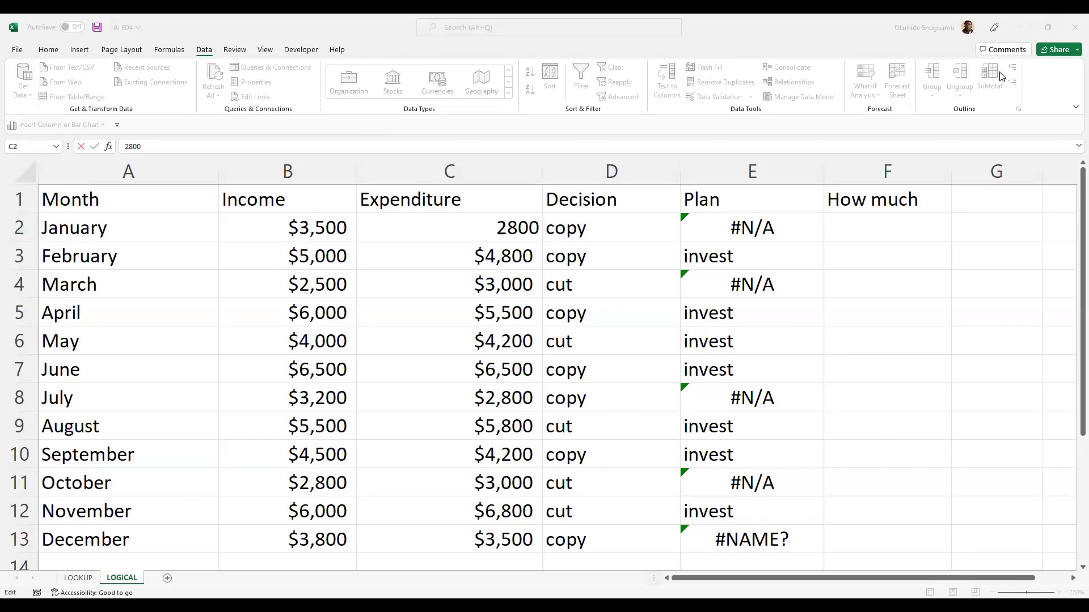
{"action": "left_click", "coordinate": [911, 227]}
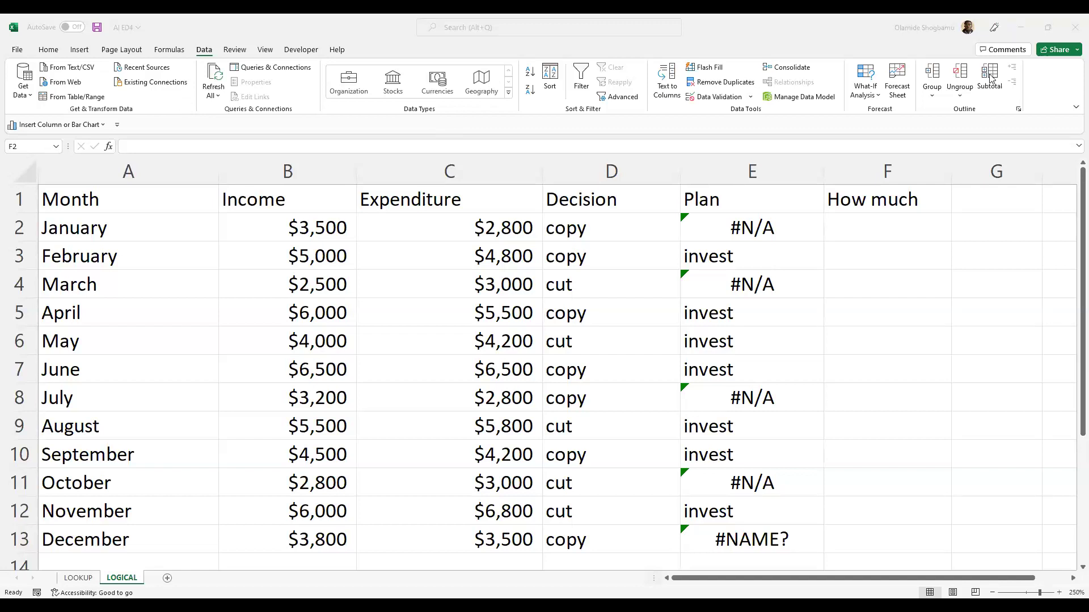
{"action": "left_click", "coordinate": [879, 244]}
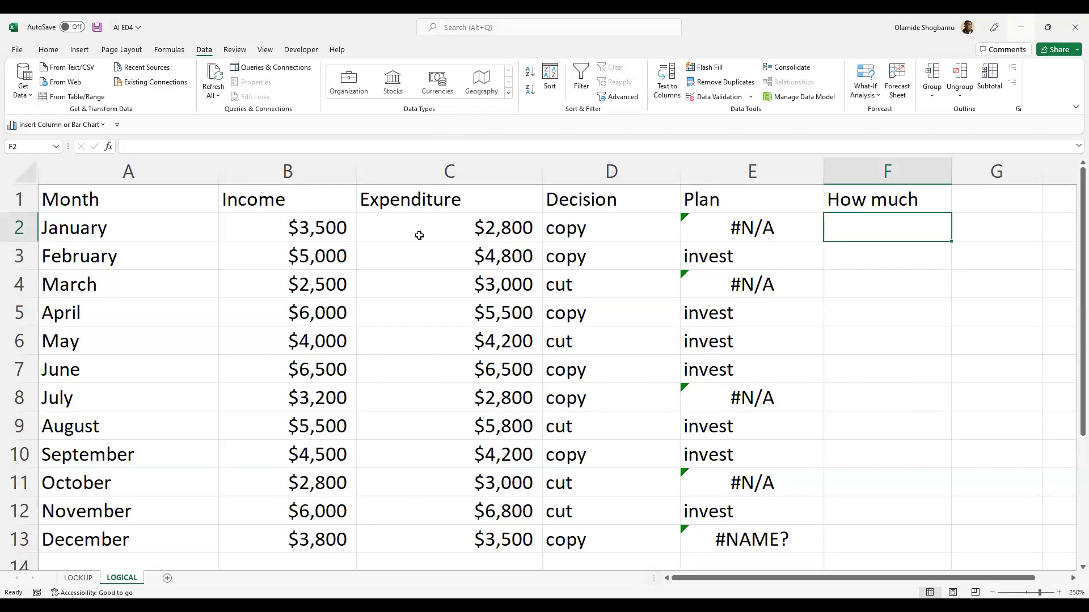
{"action": "left_click", "coordinate": [323, 227]}
{"action": "left_click", "coordinate": [415, 233]}
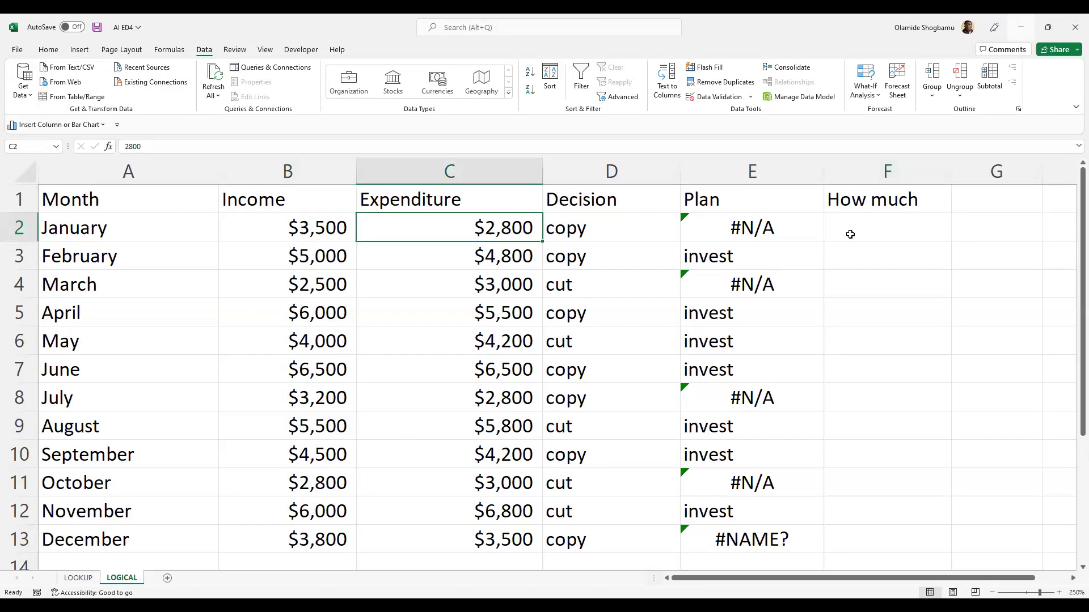
Step: Enter the formula =AND(B2>4000, C2>4000) in F2 to test January's income and expenditure
{"action": "left_click", "coordinate": [830, 231]}
{"action": "key", "text": "F2"}
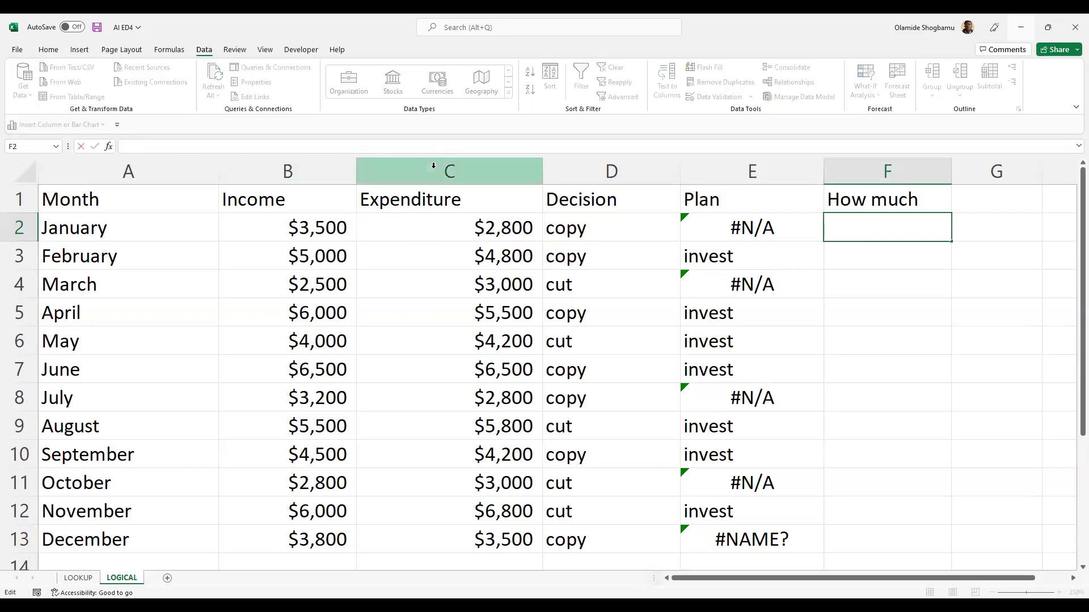
{"action": "type", "text": "=AND("}
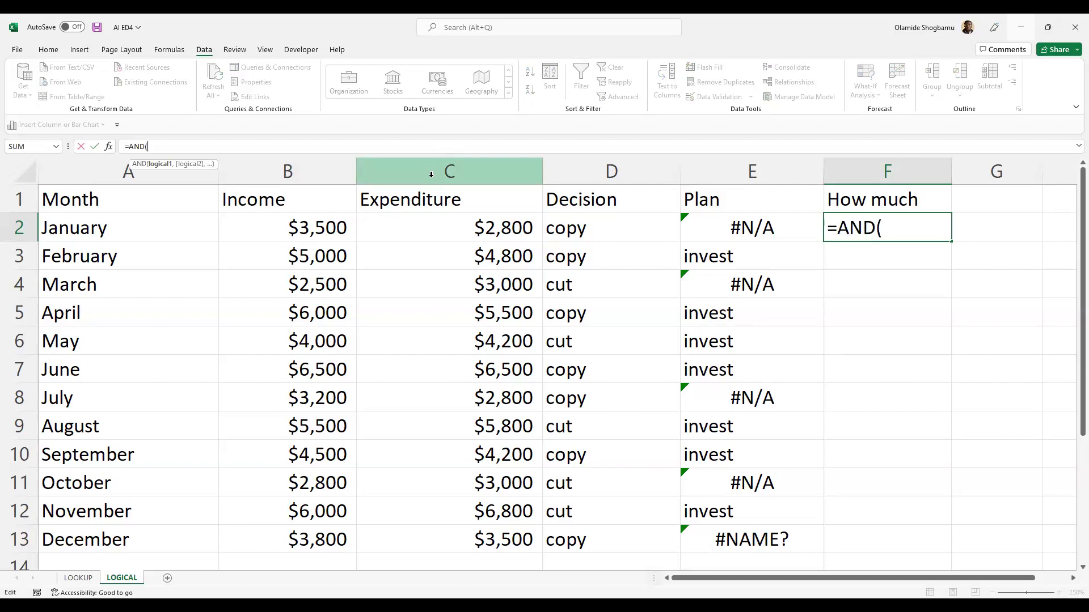
{"action": "left_click", "coordinate": [334, 233]}
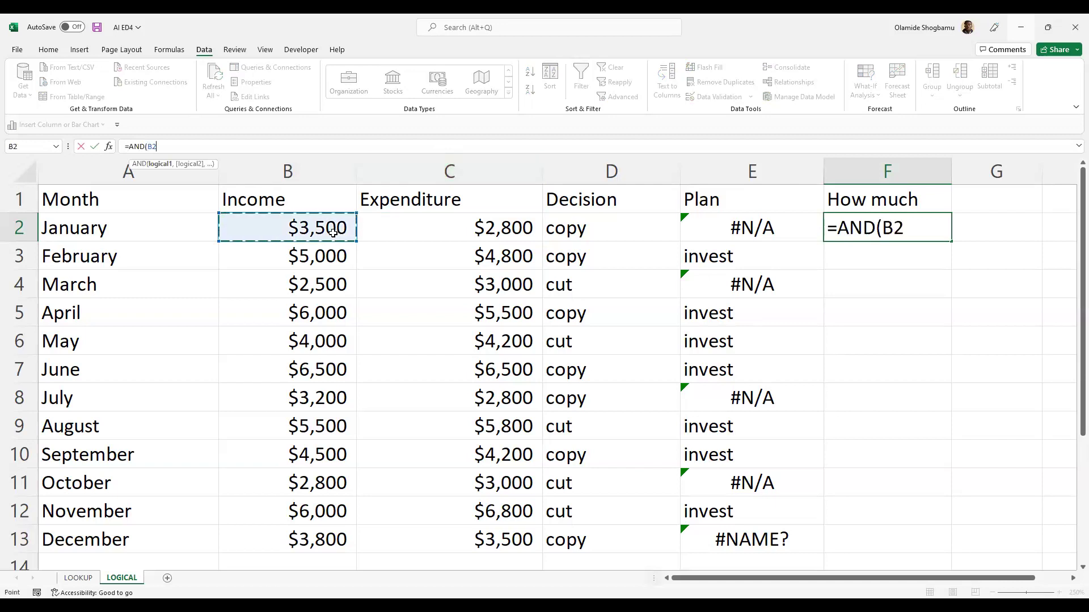
{"action": "type", "text": ">4000"}
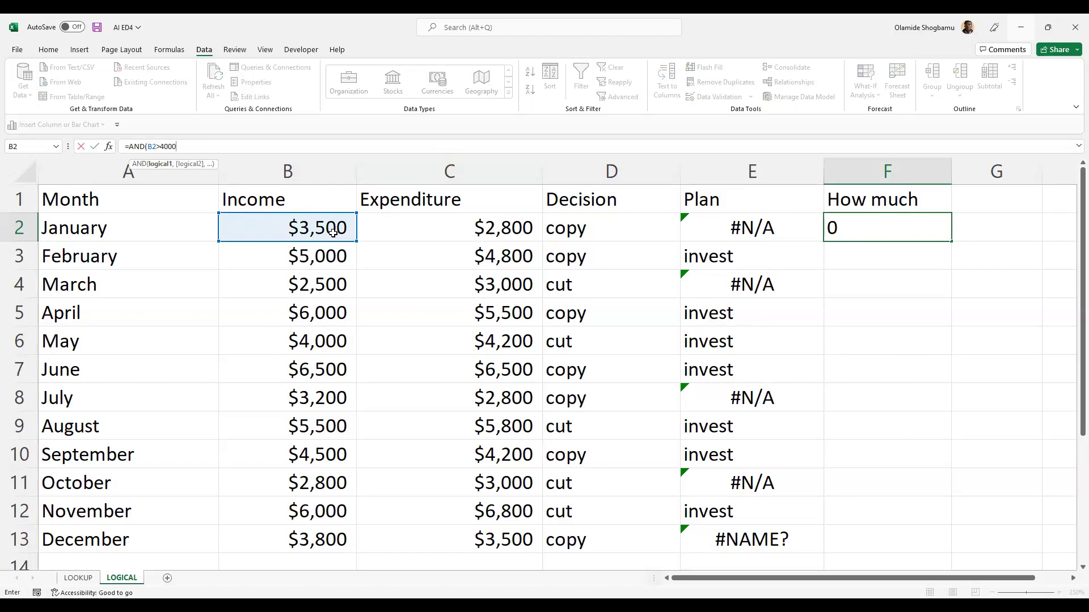
{"action": "type", "text": ","}
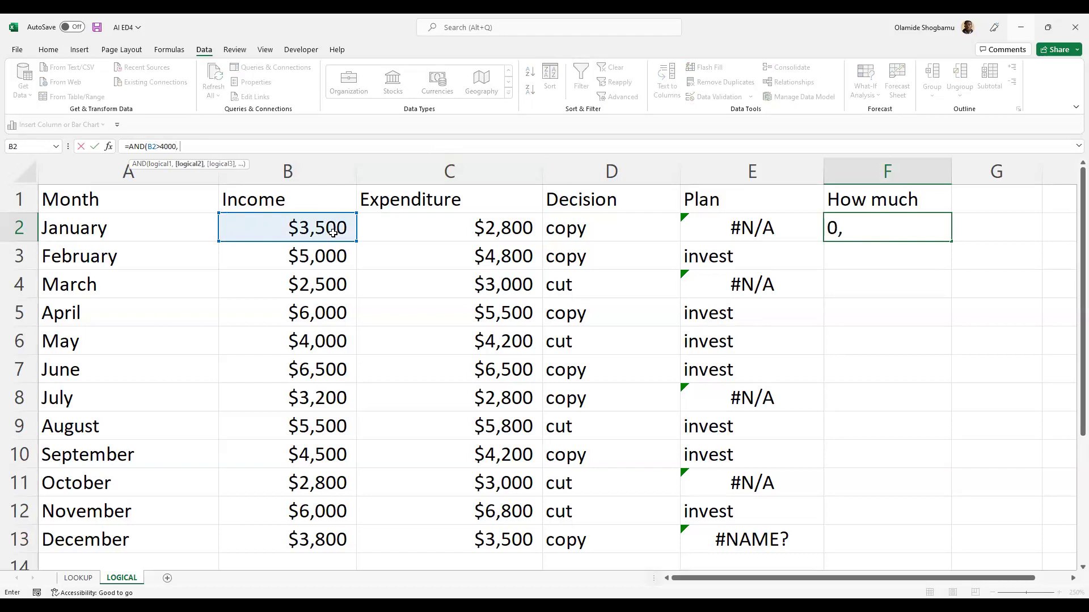
{"action": "left_click", "coordinate": [459, 227]}
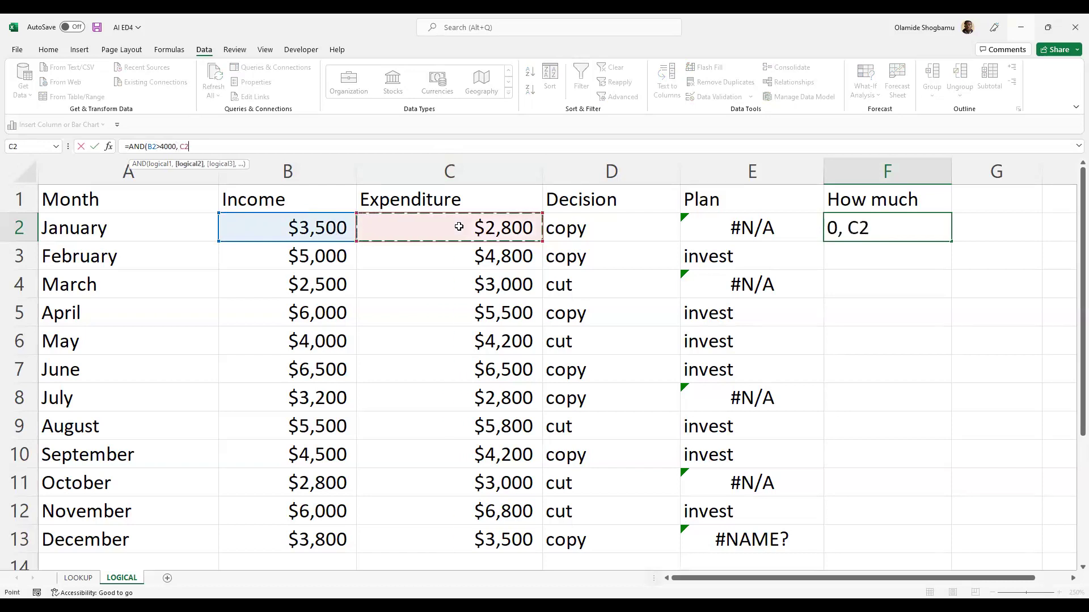
{"action": "type", "text": ">4000"}
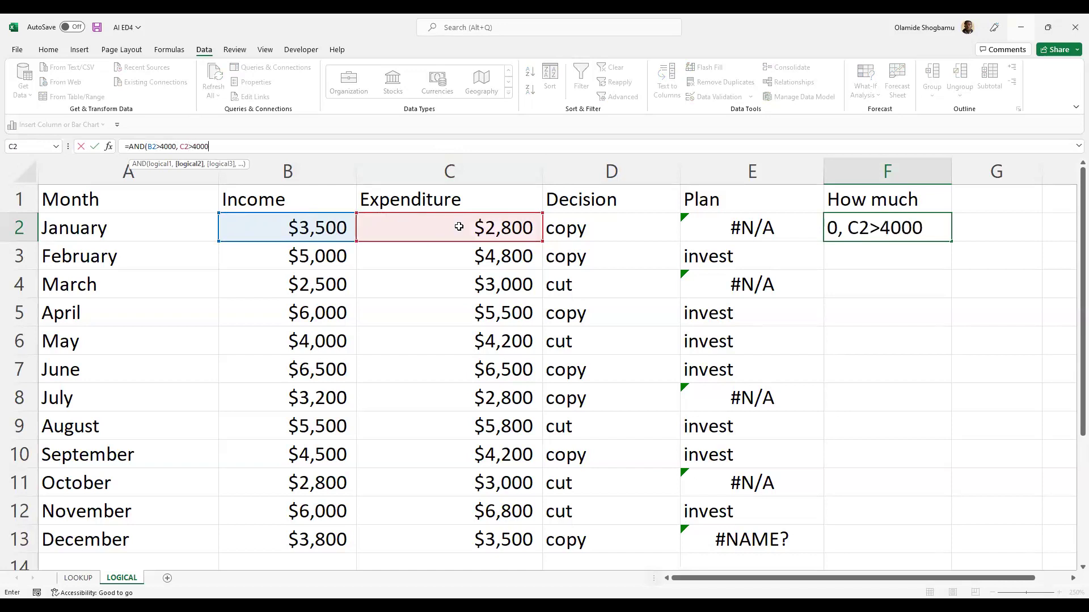
{"action": "type", "text": ")"}
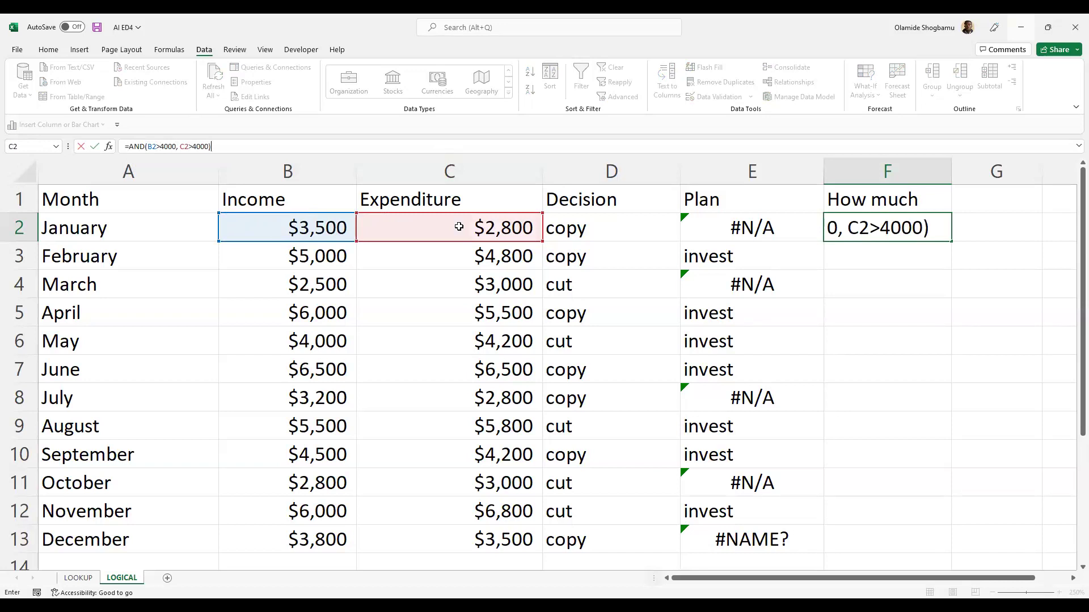
{"action": "key", "text": "Return"}
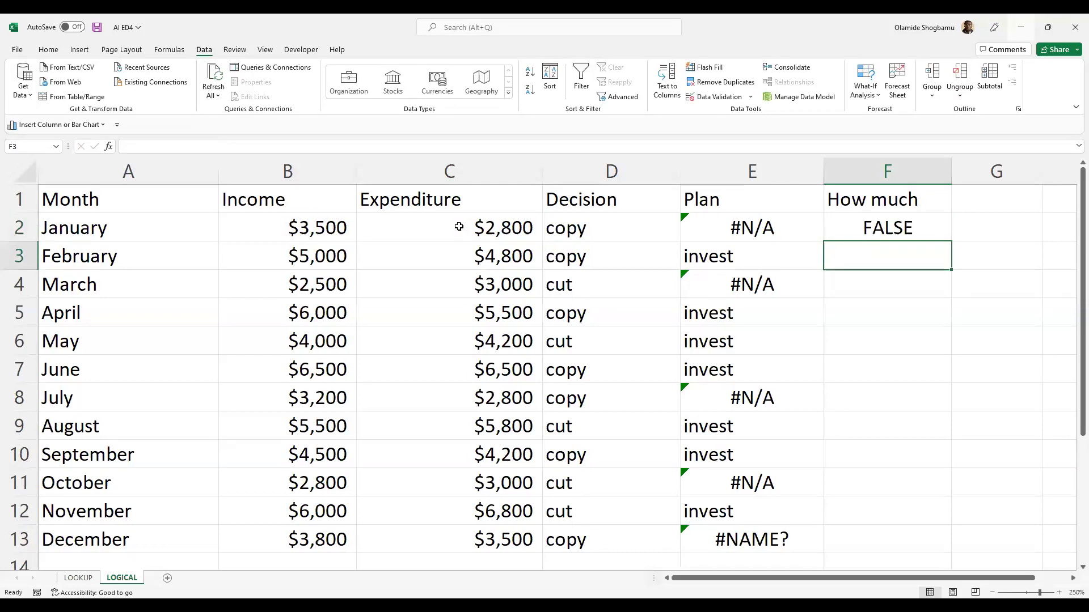
Step: Fill F2's AND formula down the How much column to F13 and deselect the range
{"action": "left_click", "coordinate": [922, 234]}
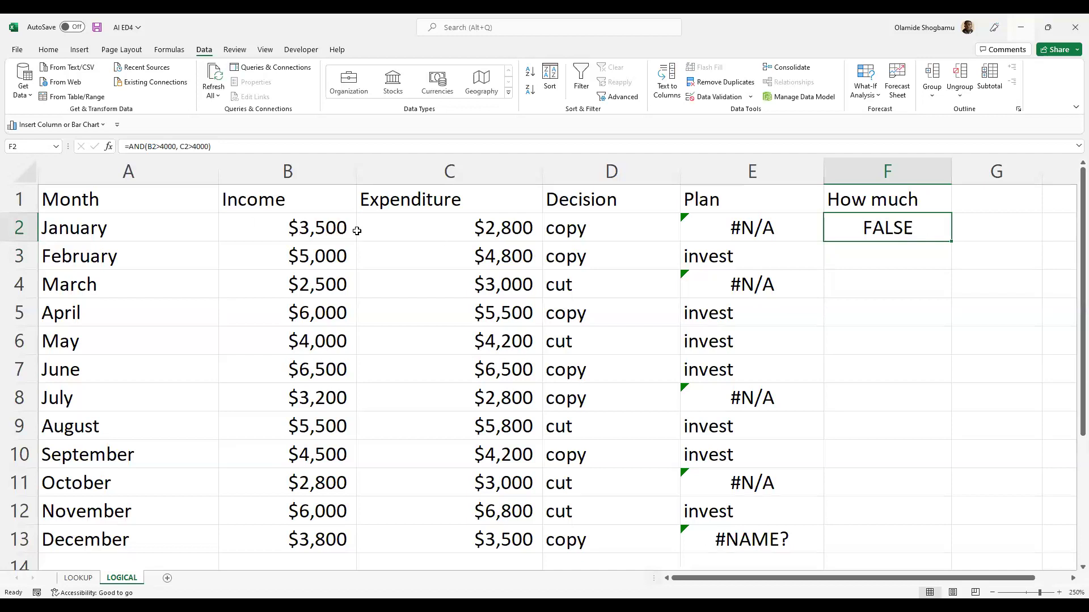
{"action": "double_click", "coordinate": [954, 242]}
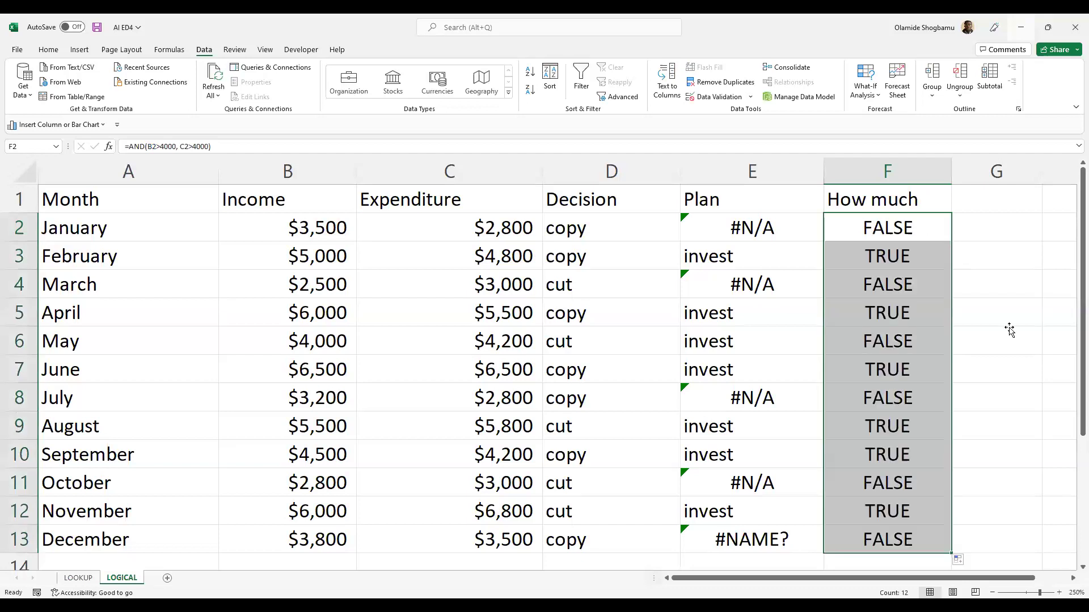
{"action": "scroll", "coordinate": [1045, 318], "scroll_direction": "down", "scroll_amount": 1}
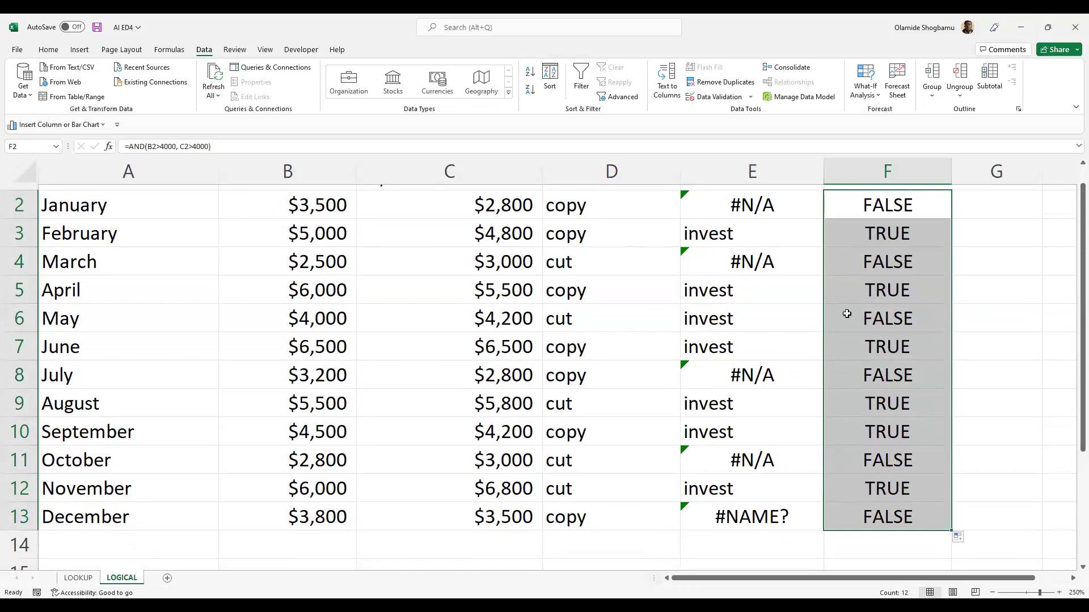
{"action": "scroll", "coordinate": [823, 279], "scroll_direction": "up", "scroll_amount": 1}
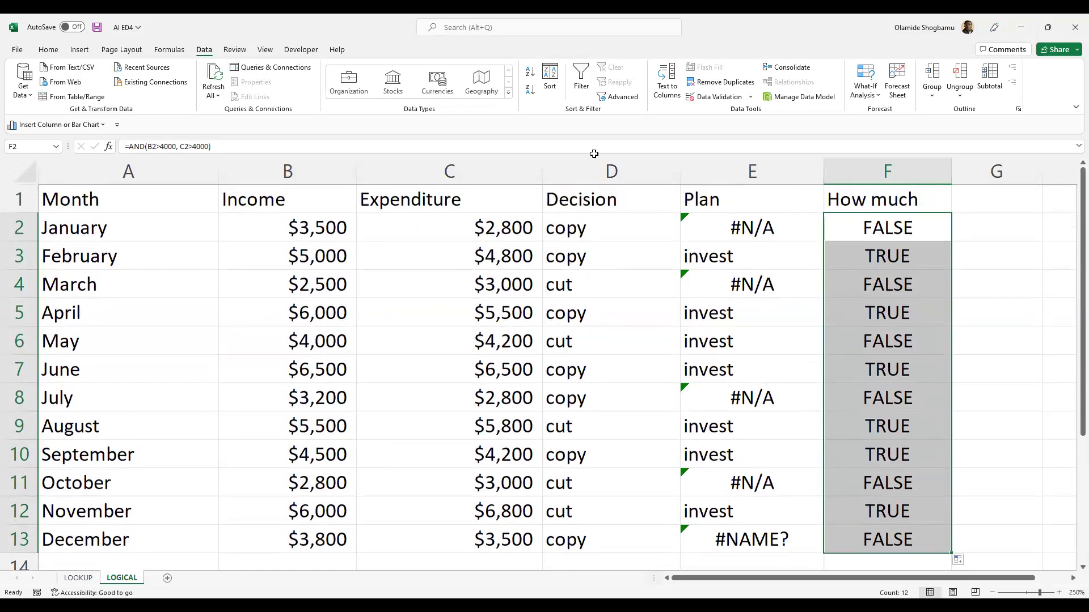
{"action": "left_click", "coordinate": [916, 238]}
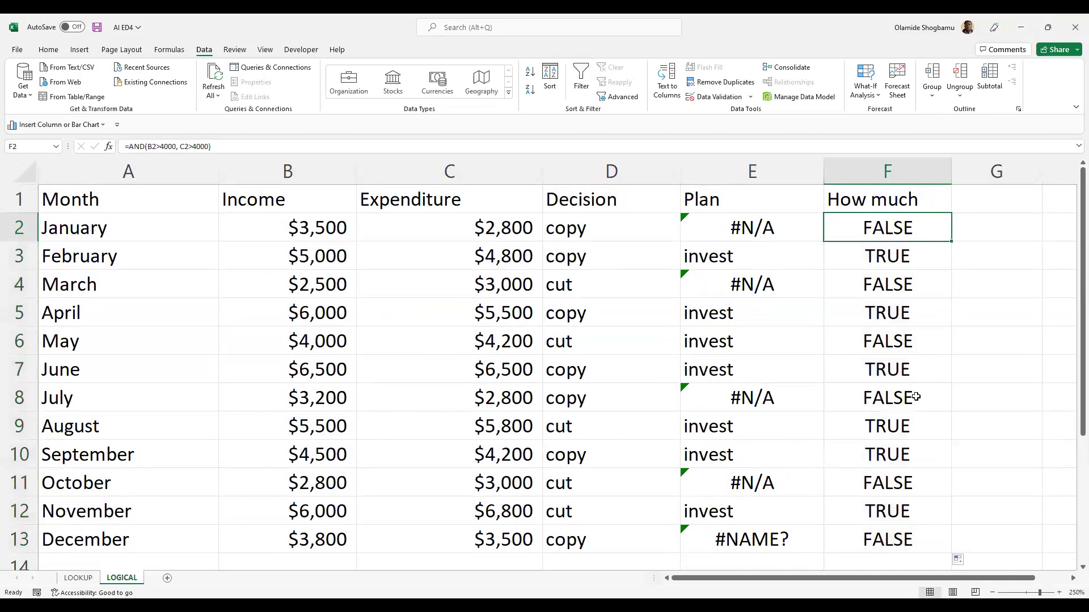
Step: Wrap December's AND formula in F13 in an IF function, making the AND test its logical test
{"action": "left_click", "coordinate": [917, 538]}
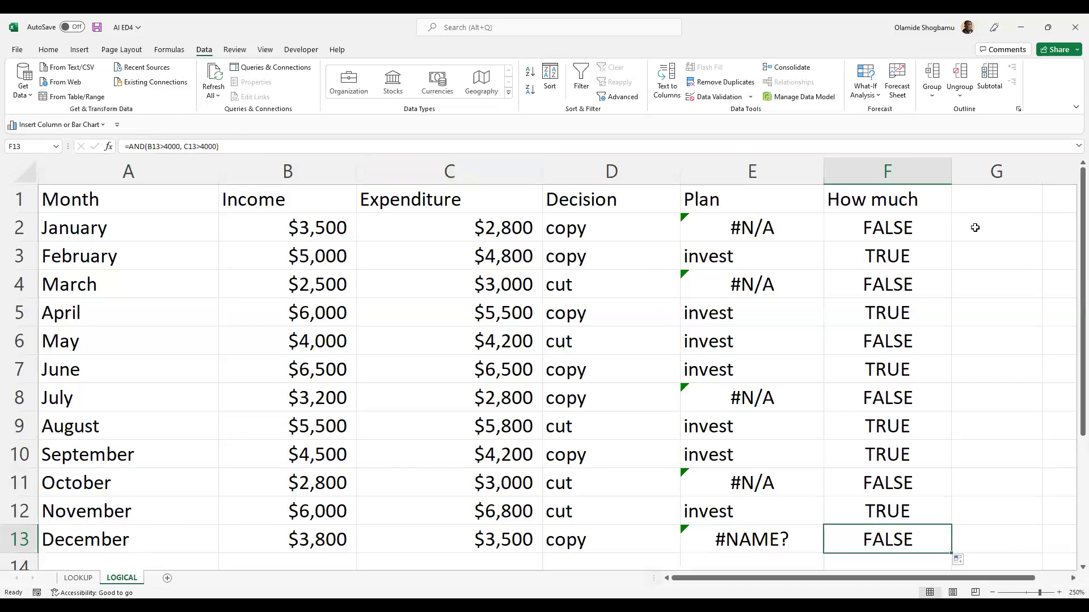
{"action": "left_click", "coordinate": [129, 147]}
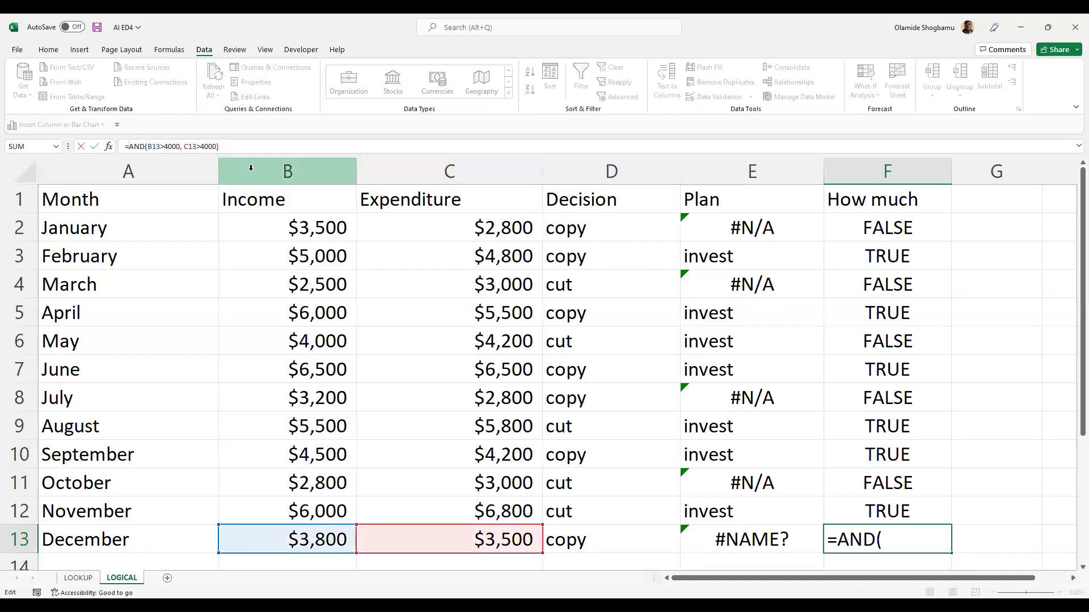
{"action": "type", "text": "IF"}
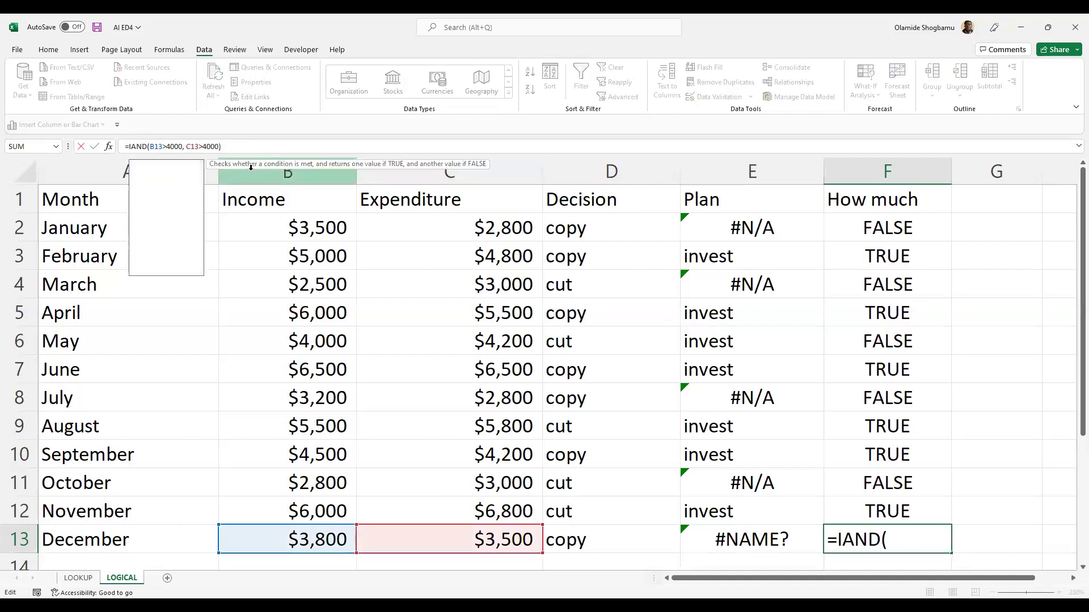
{"action": "type", "text": ")"}
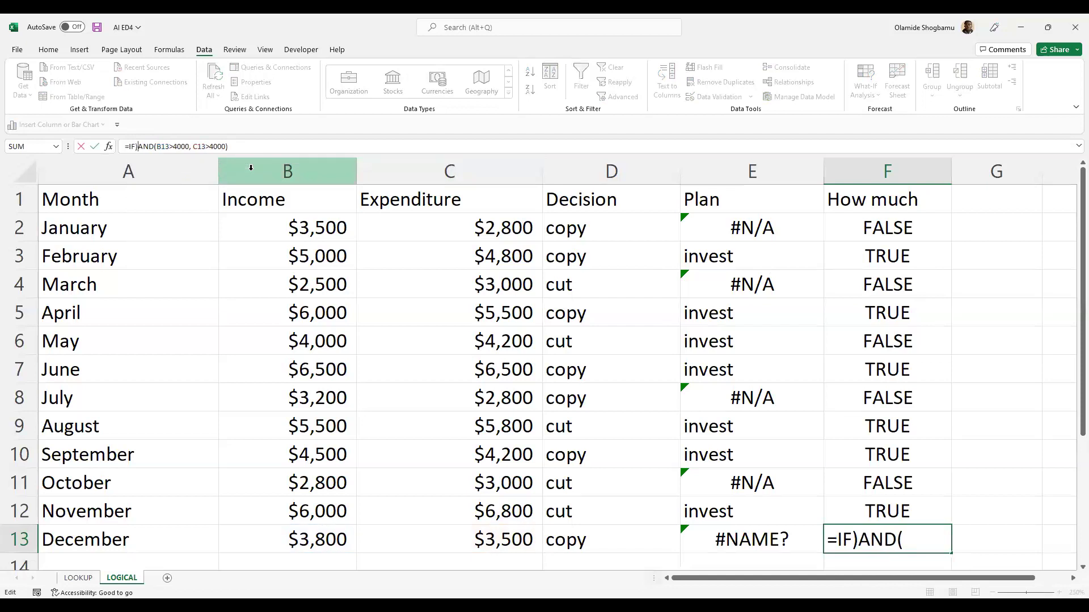
{"action": "key", "text": "BackSpace"}
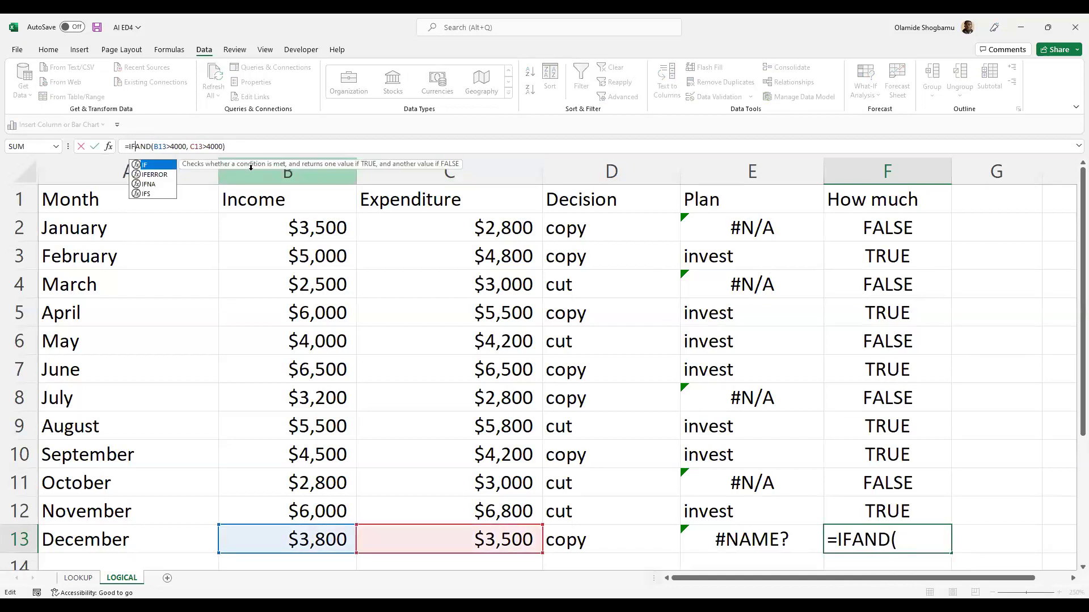
{"action": "type", "text": "("}
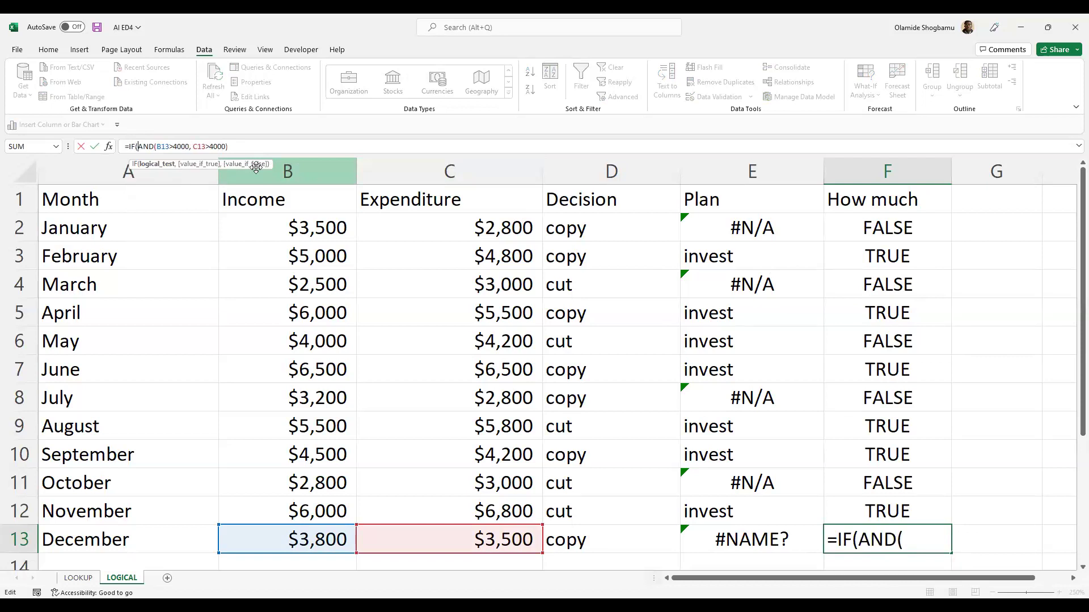
{"action": "key", "text": "End"}
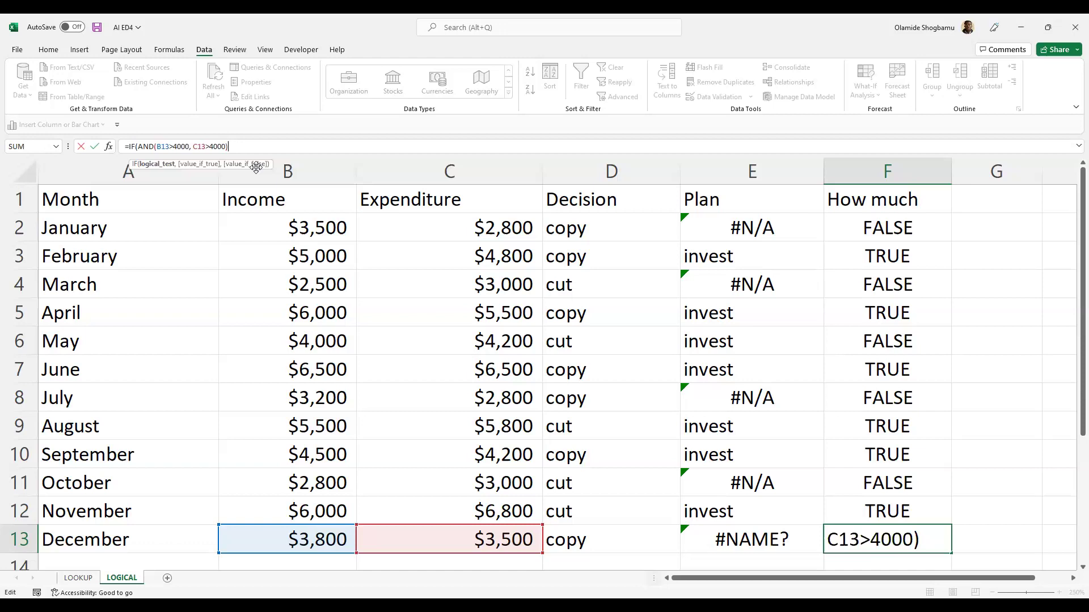
{"action": "type", "text": ")"}
Step: Complete F13's IF formula with B2-4000 as the true value and 0 as the false value, and reselect F13
{"action": "key", "text": "Up"}
{"action": "key", "text": "shift+Right"}
{"action": "key", "text": "shift+Right"}
{"action": "key", "text": "shift+Right"}
{"action": "key", "text": "shift+Right"}
{"action": "key", "text": "shift+Right"}
{"action": "key", "text": "shift+Right"}
{"action": "key", "text": "shift+Right"}
{"action": "key", "text": "shift+Right"}
{"action": "key", "text": "shift+Right"}
{"action": "key", "text": "shift+Right"}
{"action": "key", "text": "shift+Right"}
{"action": "key", "text": "shift+Right"}
{"action": "key", "text": "shift+Right"}
{"action": "key", "text": "shift+Right"}
{"action": "key", "text": "shift+Right"}
{"action": "key", "text": "shift+Right"}
{"action": "key", "text": "shift+Right"}
{"action": "key", "text": "shift+Right"}
{"action": "key", "text": "shift+Right"}
{"action": "key", "text": "shift+Right"}
{"action": "key", "text": "shift+Right"}
{"action": "key", "text": "shift+Right"}
{"action": "key", "text": "Right"}
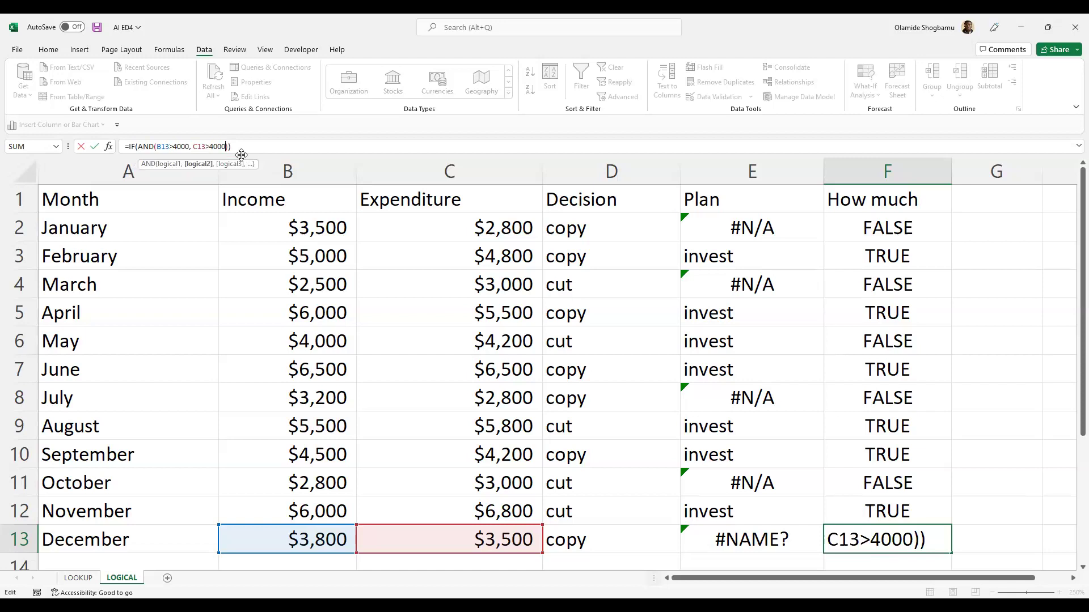
{"action": "key", "text": "Right"}
{"action": "type", "text": ","}
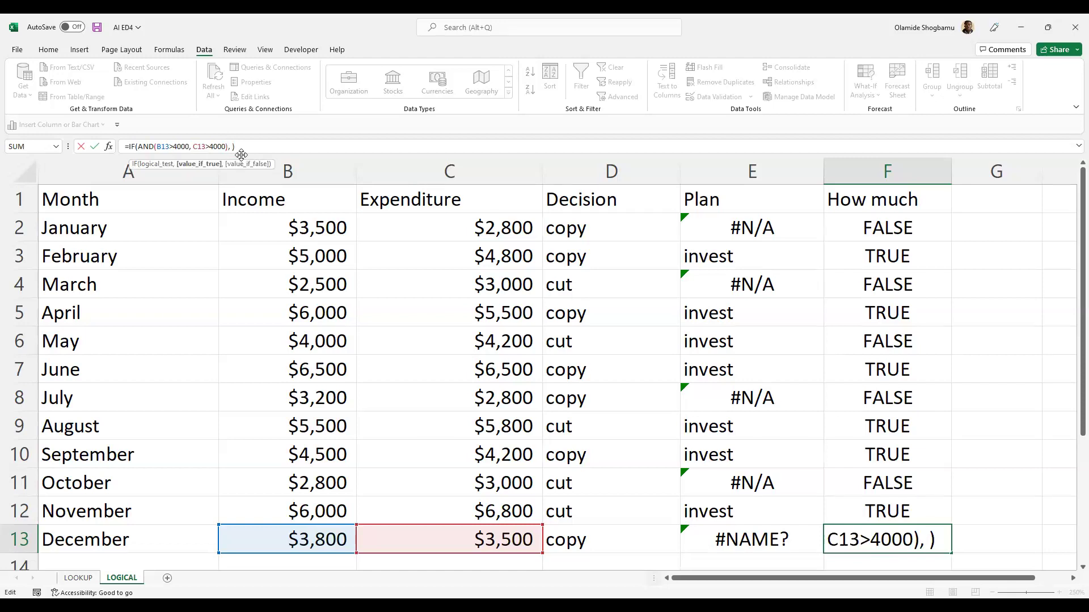
{"action": "left_click", "coordinate": [321, 228]}
{"action": "type", "text": "-4000"}
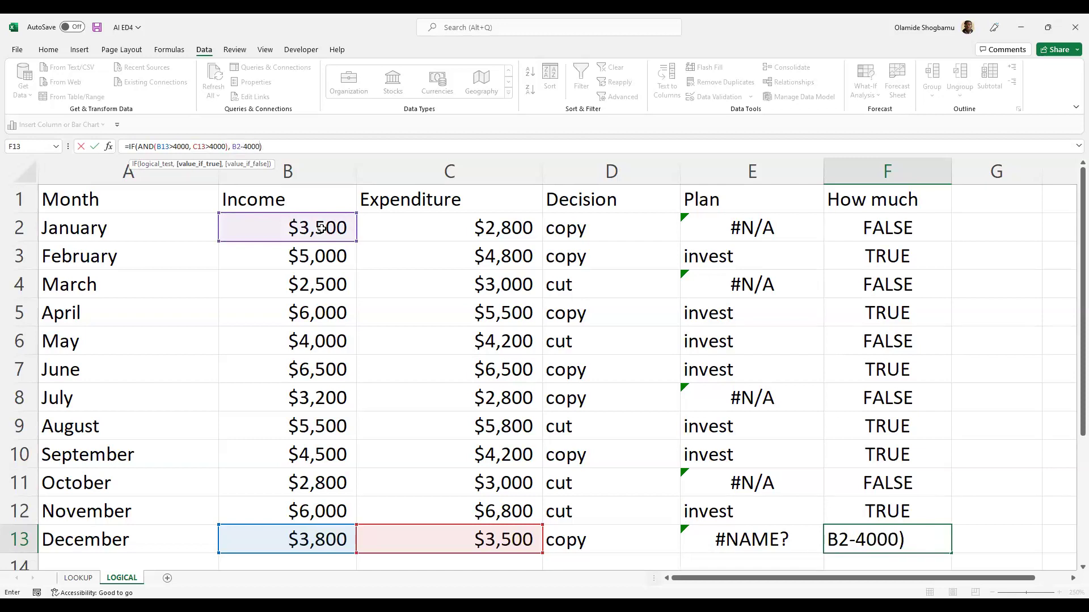
{"action": "type", "text": ", 0"}
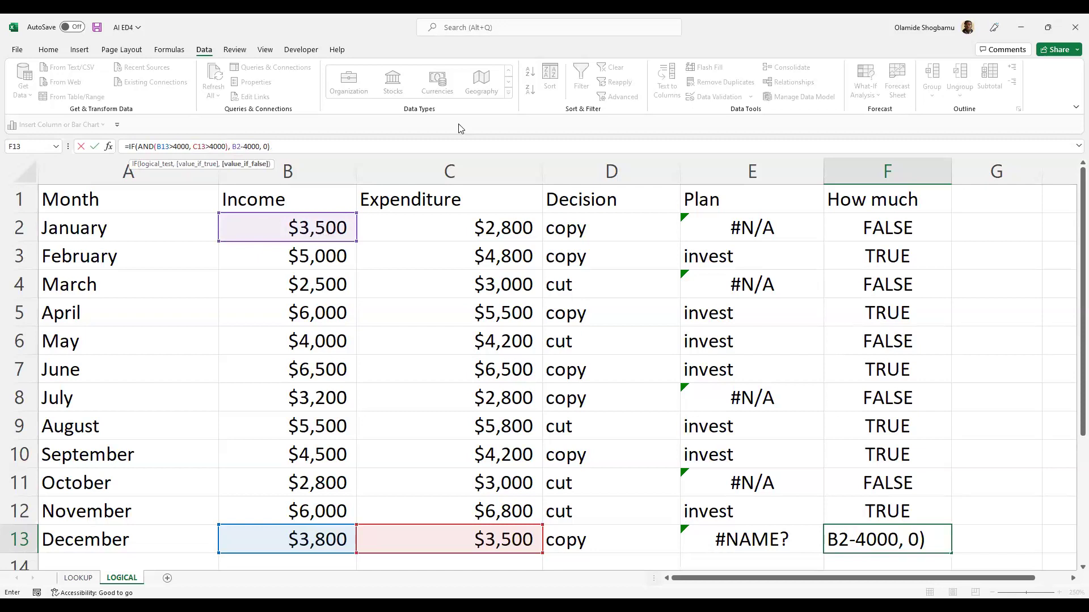
{"action": "key", "text": "Return"}
{"action": "left_click", "coordinate": [923, 500]}
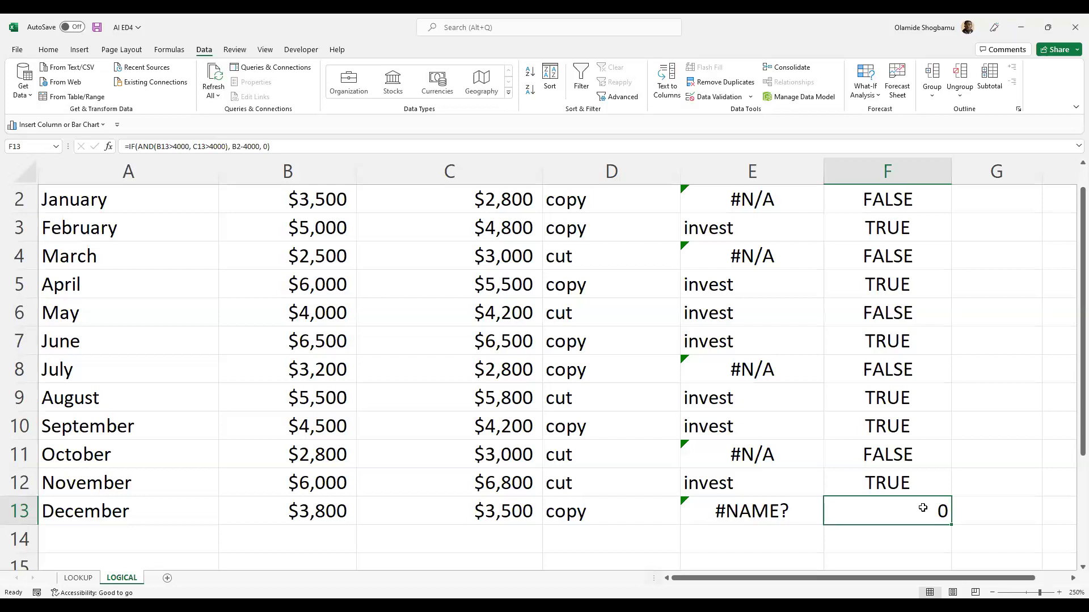
Step: Copy December's IF formula from F13 into F2 for January and clear the copy marker
{"action": "key", "text": "ctrl+c"}
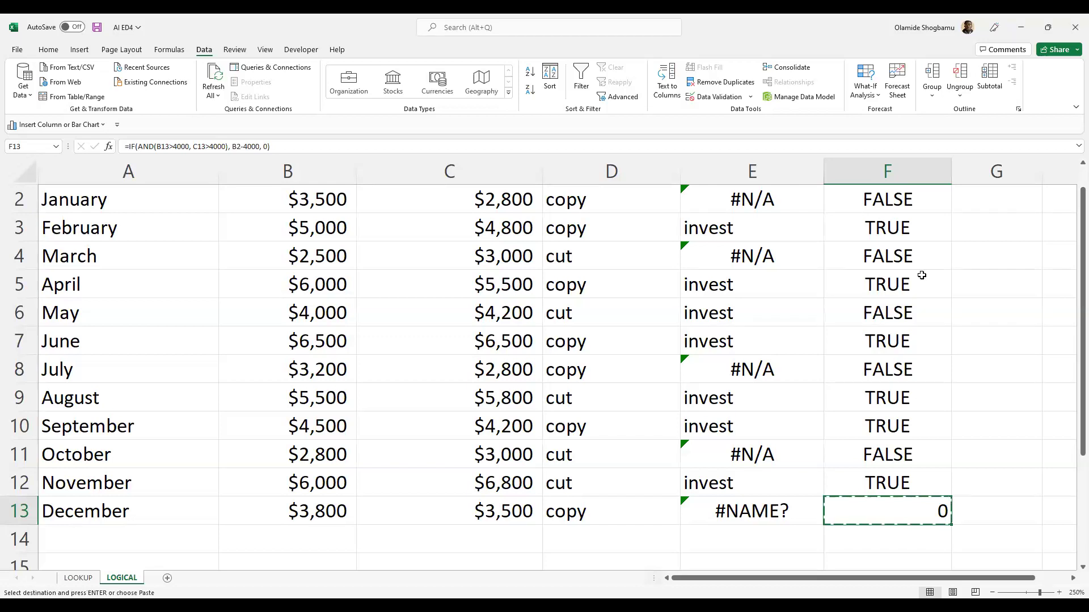
{"action": "scroll", "coordinate": [919, 227], "scroll_direction": "up", "scroll_amount": 1}
{"action": "left_click", "coordinate": [918, 234]}
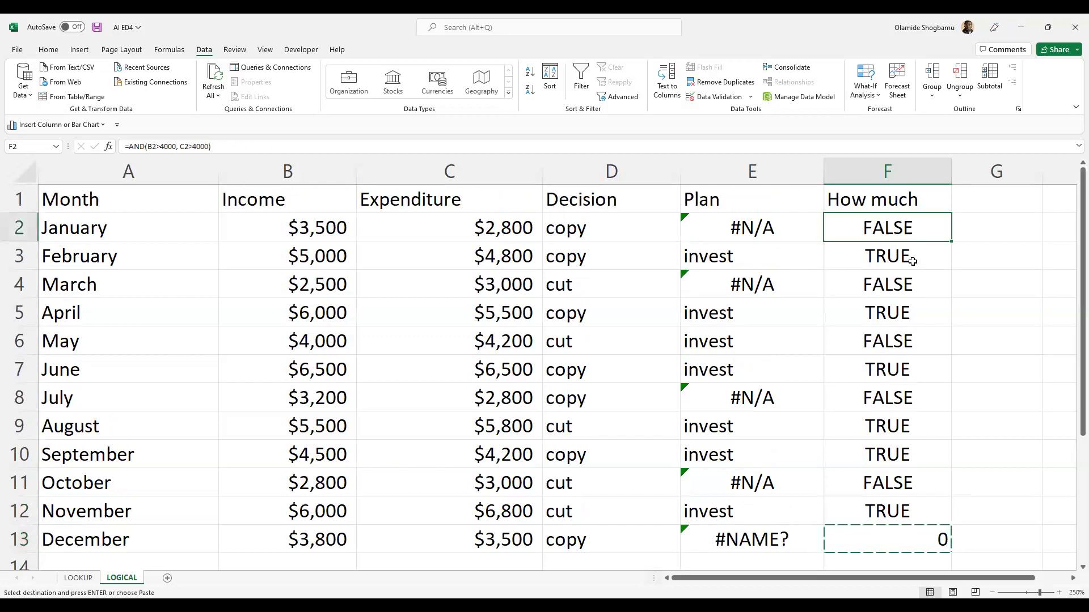
{"action": "key", "text": "ctrl+v"}
{"action": "left_click", "coordinate": [936, 261]}
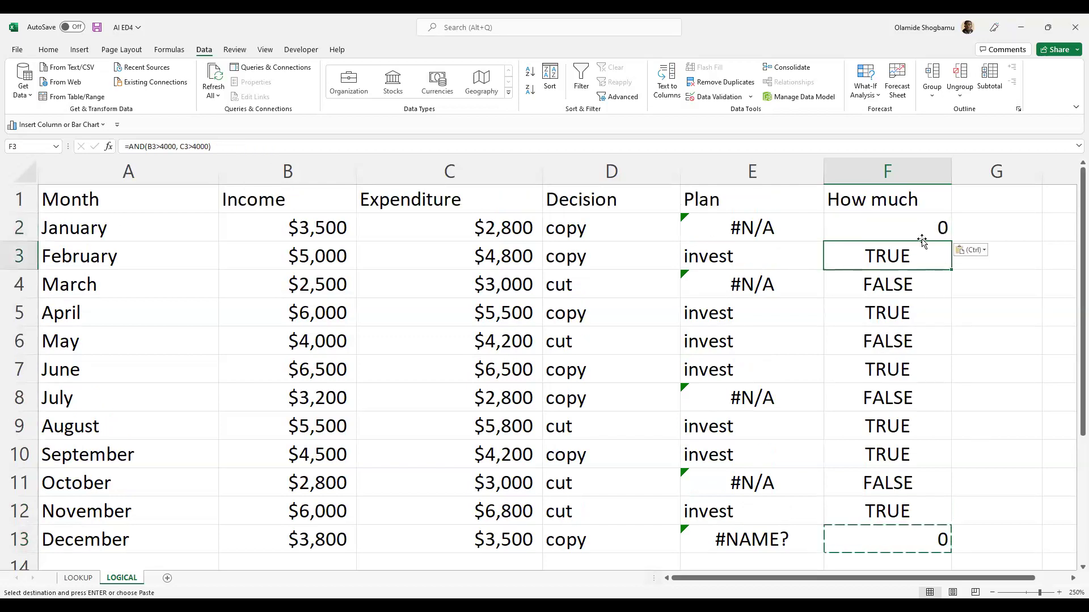
{"action": "left_click", "coordinate": [944, 238]}
{"action": "key", "text": "Escape"}
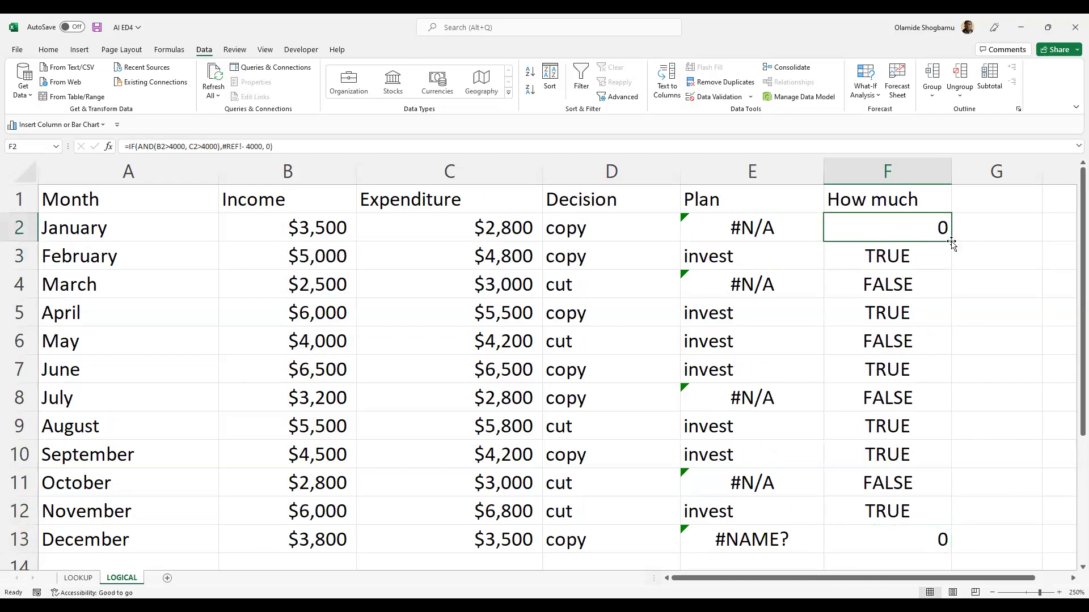
Step: Fill F2's pasted IF formula down the How much column to F13 and inspect February's formula in F3
{"action": "double_click", "coordinate": [950, 242]}
{"action": "left_click", "coordinate": [919, 259]}
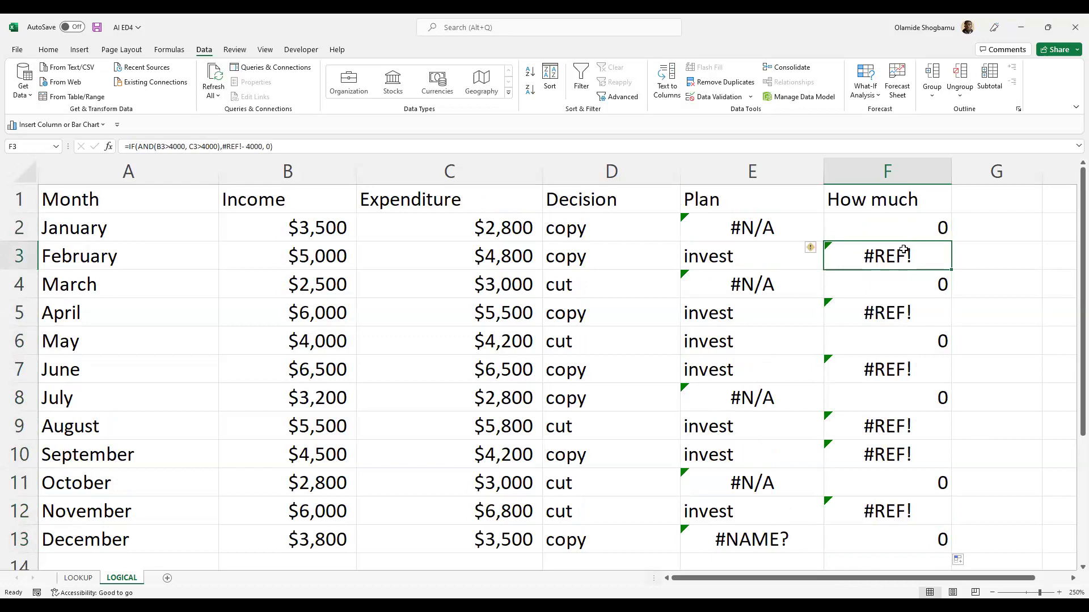
Step: Replace the broken reference in F2's true value with B2, making the formula =IF(AND(B2>4000, C2>4000), B2-4000, 0)
{"action": "left_click", "coordinate": [904, 229]}
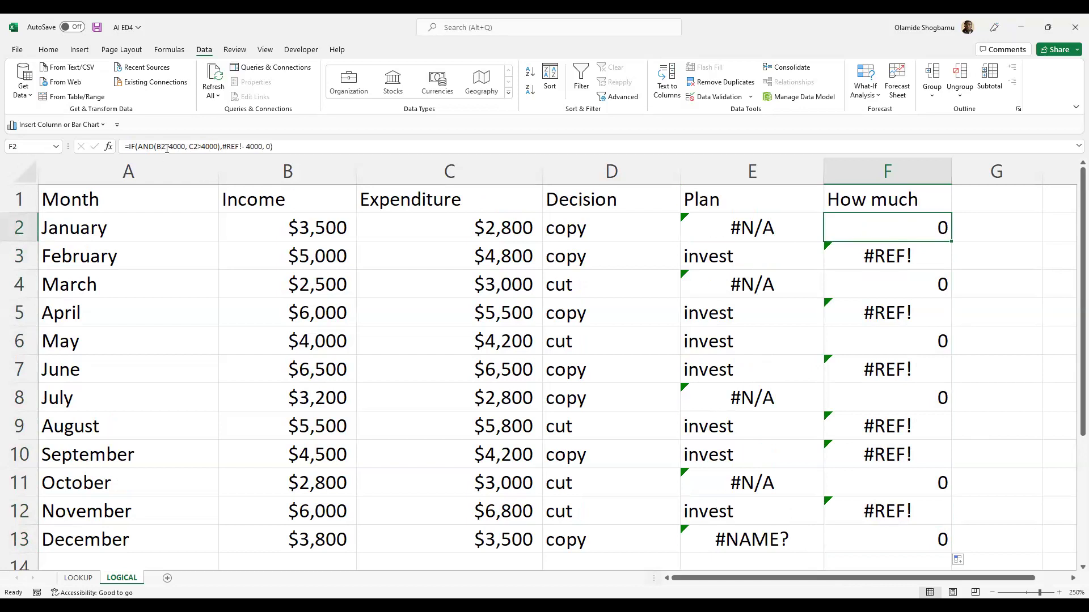
{"action": "left_click", "coordinate": [241, 146]}
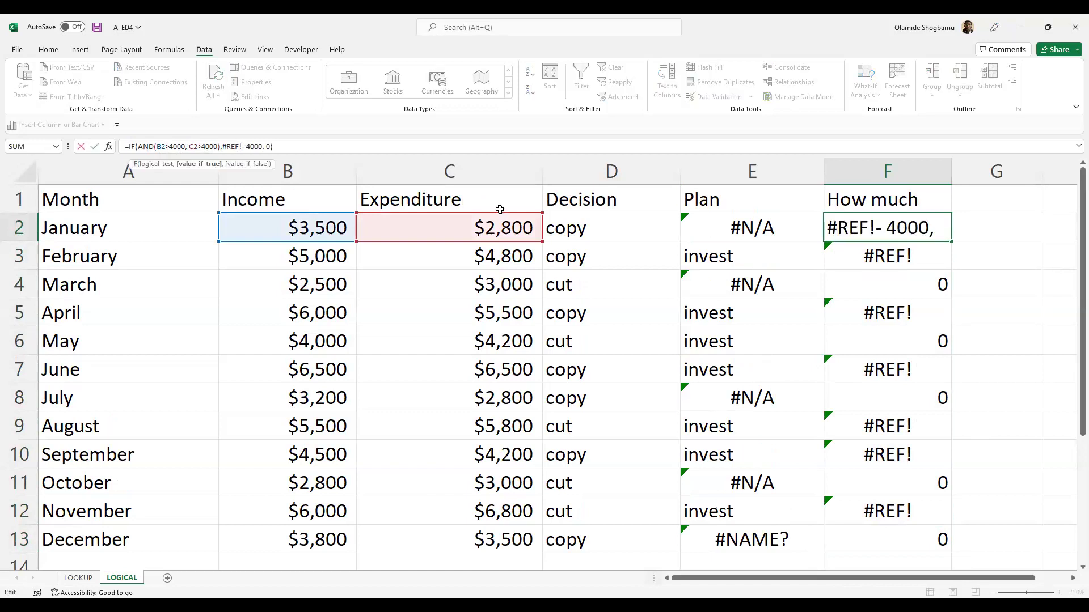
{"action": "key", "text": "BackSpace"}
{"action": "key", "text": "BackSpace"}
{"action": "key", "text": "BackSpace"}
{"action": "key", "text": "BackSpace"}
{"action": "key", "text": "BackSpace"}
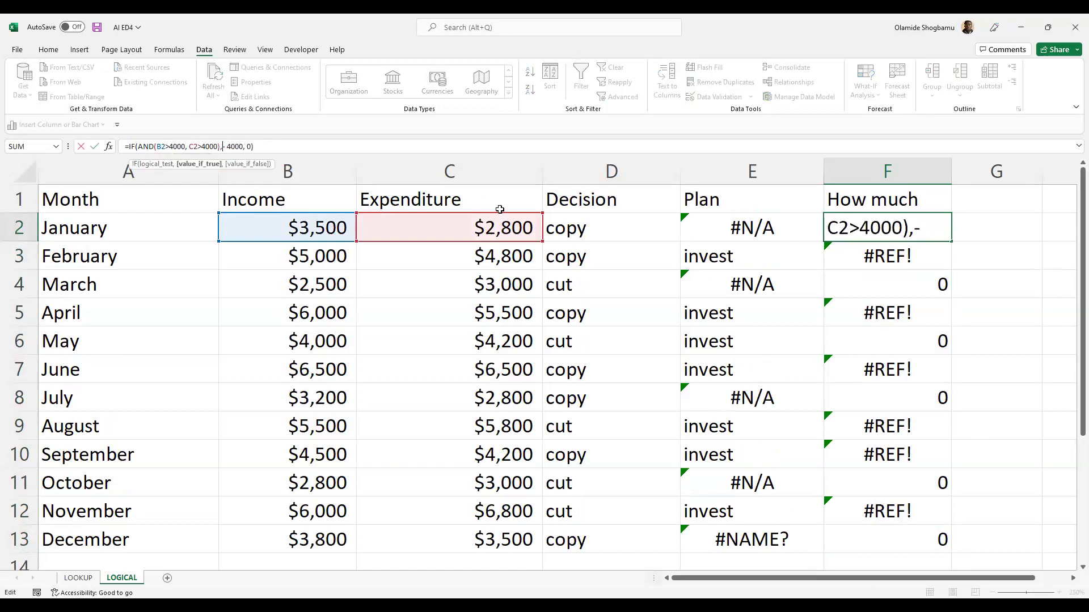
{"action": "left_click", "coordinate": [312, 227]}
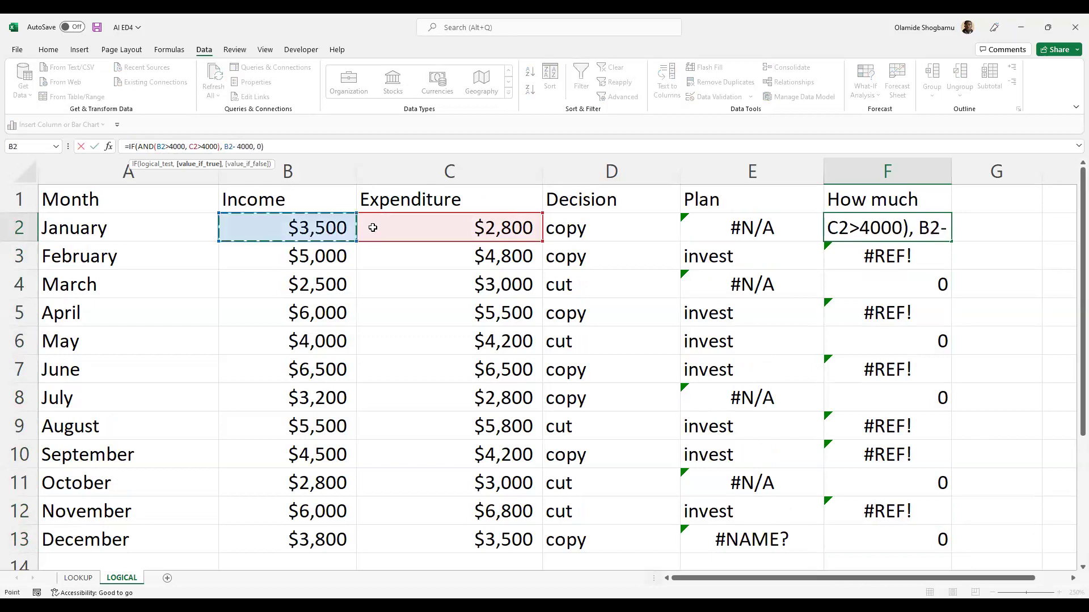
{"action": "key", "text": "Return"}
Step: Fill F2's corrected IF formula down the How much column to F13 and reselect F2
{"action": "left_click", "coordinate": [912, 228]}
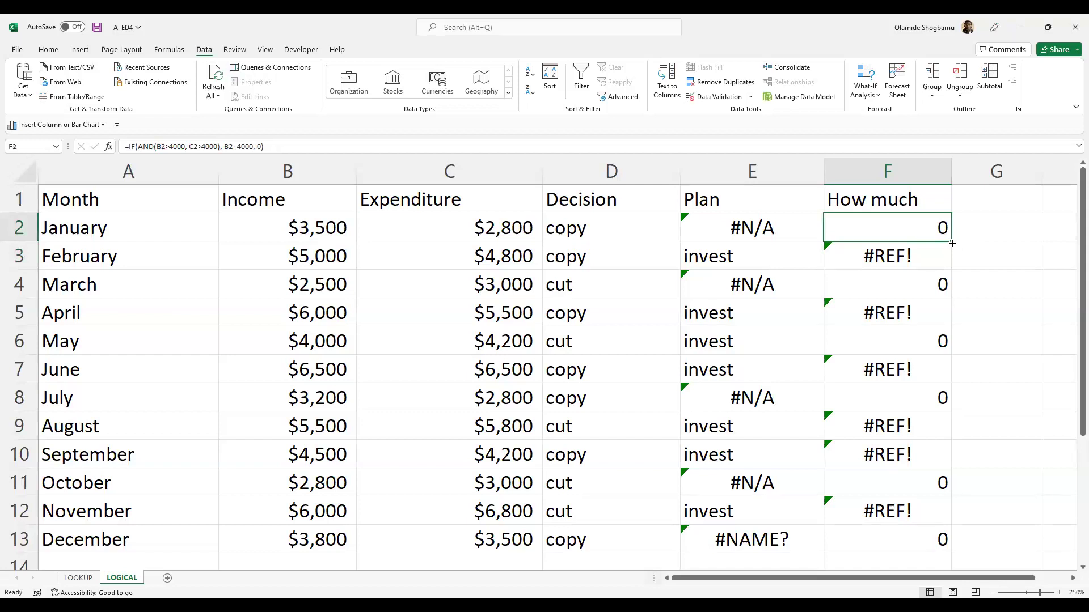
{"action": "double_click", "coordinate": [951, 243]}
{"action": "left_click", "coordinate": [966, 260]}
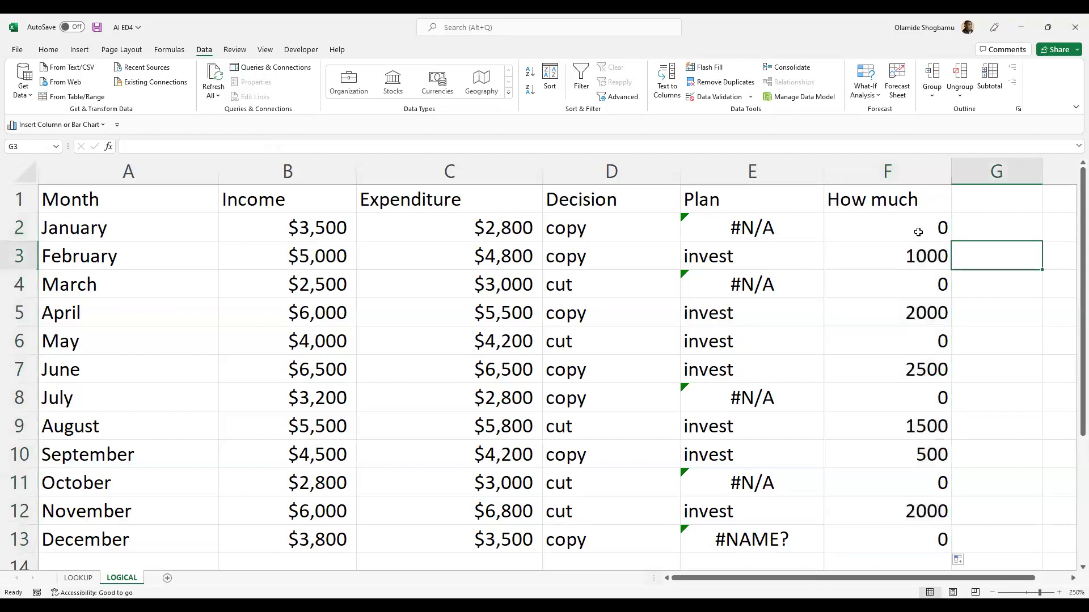
{"action": "left_click", "coordinate": [906, 227]}
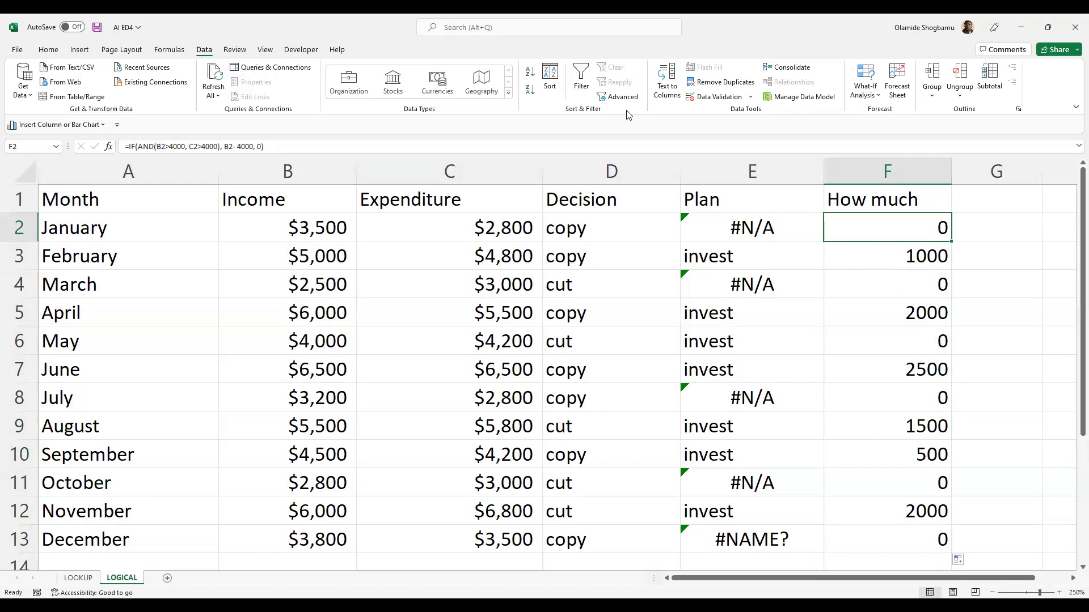
{"action": "key", "text": "alt+Tab"}
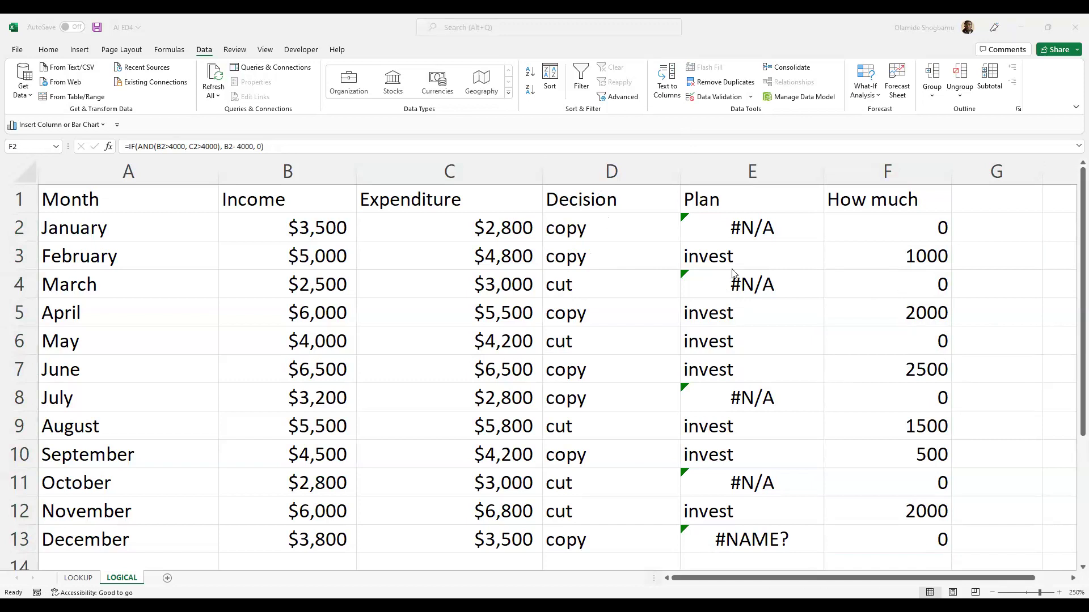
{"action": "scroll", "coordinate": [730, 274], "scroll_direction": "down", "scroll_amount": 1}
{"action": "scroll", "coordinate": [727, 274], "scroll_direction": "down", "scroll_amount": 1}
{"action": "scroll", "coordinate": [722, 275], "scroll_direction": "up", "scroll_amount": 1}
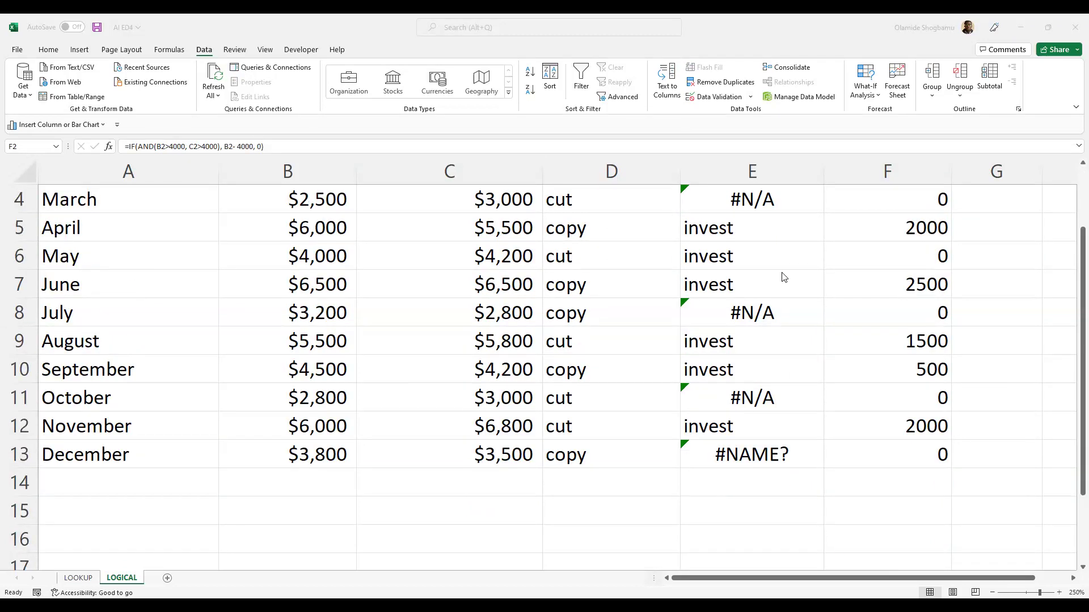
{"action": "scroll", "coordinate": [784, 277], "scroll_direction": "up", "scroll_amount": 1}
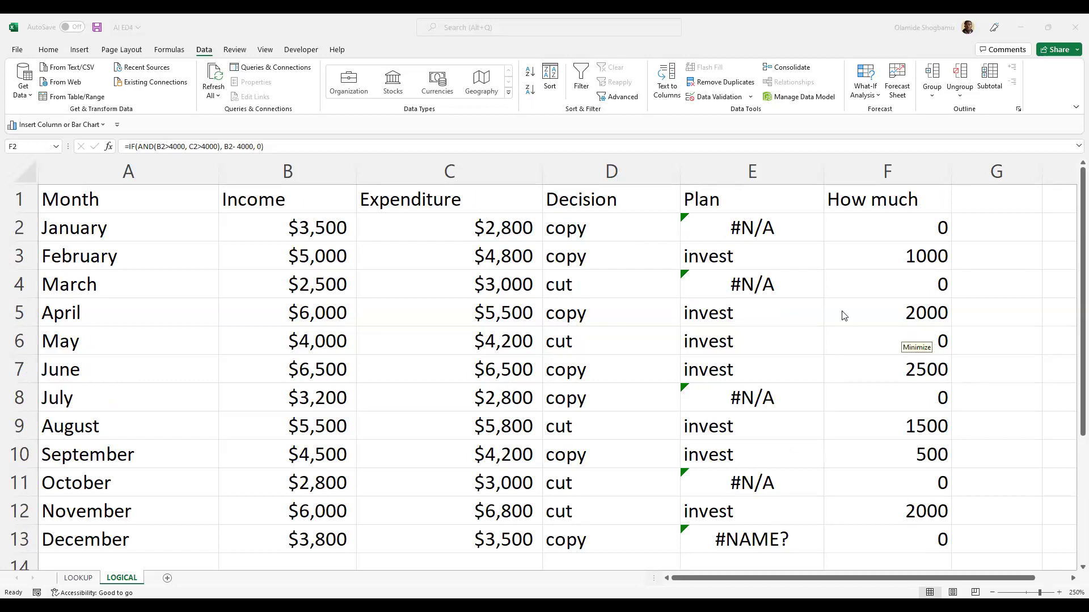
{"action": "left_click", "coordinate": [922, 310]}
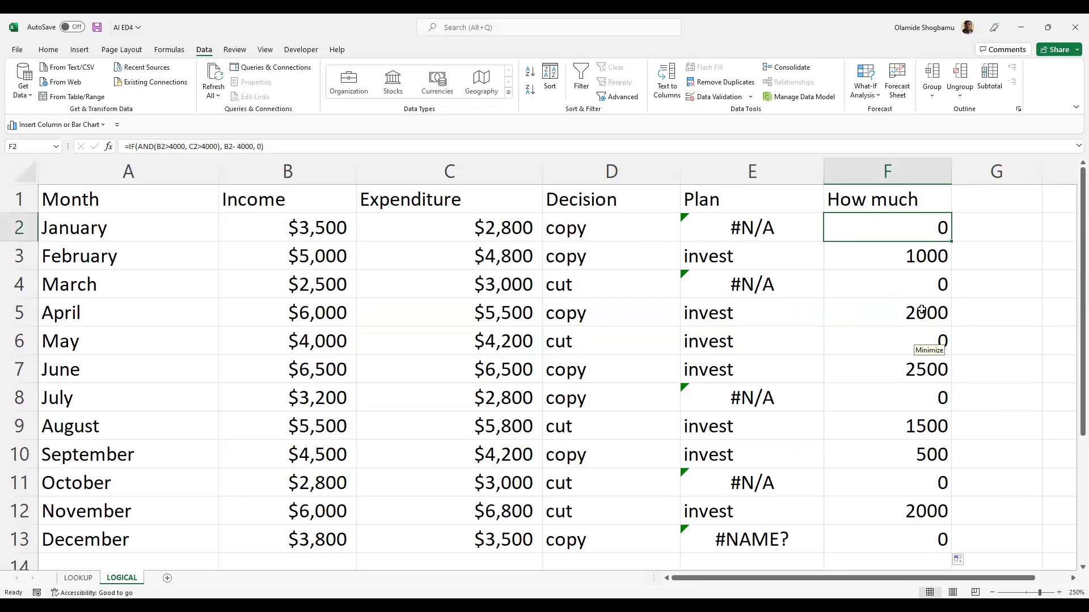
{"action": "scroll", "coordinate": [874, 343], "scroll_direction": "down", "scroll_amount": 1}
{"action": "scroll", "coordinate": [874, 344], "scroll_direction": "up", "scroll_amount": 1}
{"action": "scroll", "coordinate": [874, 343], "scroll_direction": "down", "scroll_amount": 7}
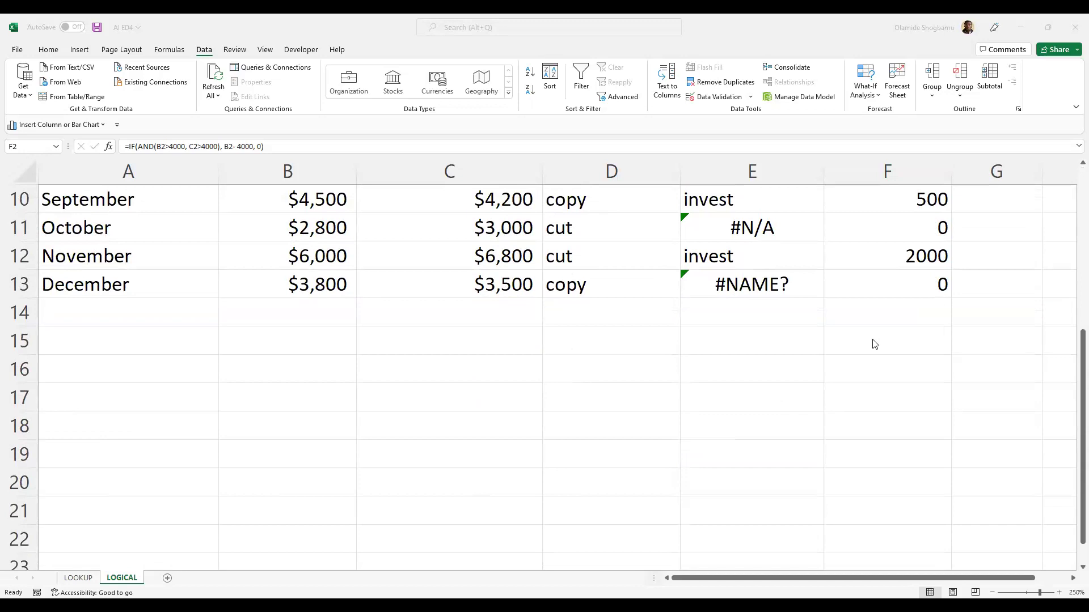
{"action": "scroll", "coordinate": [874, 344], "scroll_direction": "up", "scroll_amount": 7}
{"action": "scroll", "coordinate": [874, 343], "scroll_direction": "down", "scroll_amount": 3}
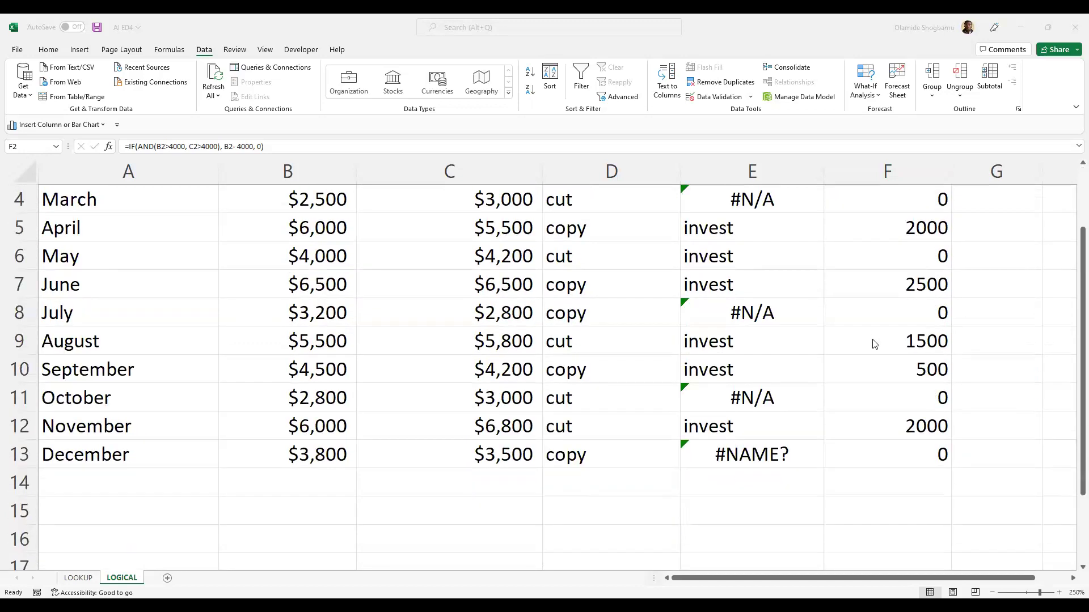
{"action": "scroll", "coordinate": [874, 343], "scroll_direction": "up", "scroll_amount": 3}
Step: Enter the label "Total investment" in C15 below the Expenditure column
{"action": "scroll", "coordinate": [874, 344], "scroll_direction": "down", "scroll_amount": 1}
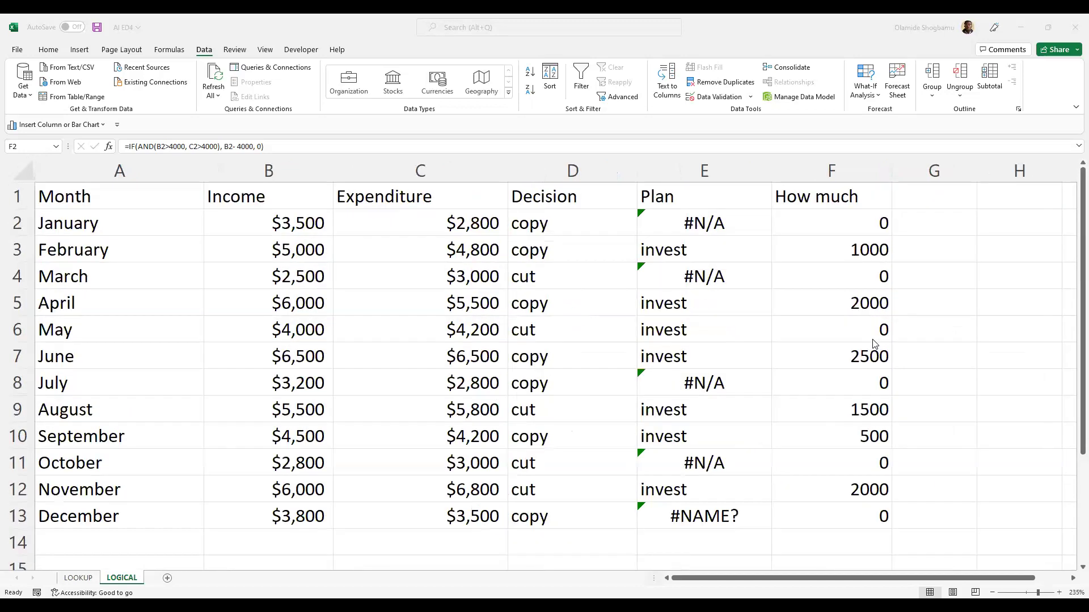
{"action": "scroll", "coordinate": [874, 343], "scroll_direction": "down", "scroll_amount": 1}
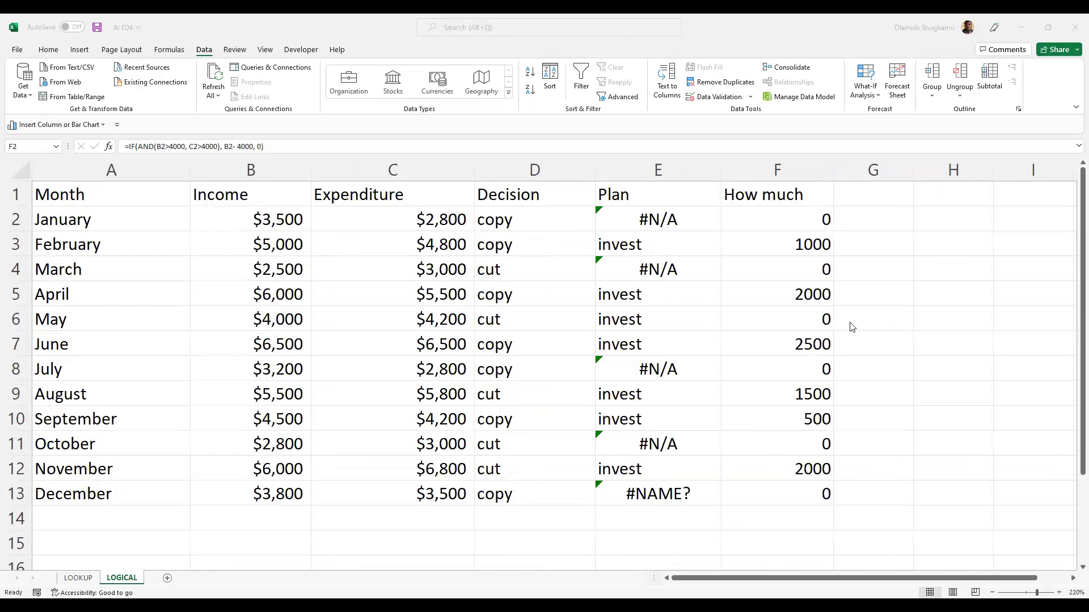
{"action": "scroll", "coordinate": [790, 273], "scroll_direction": "down", "scroll_amount": 1}
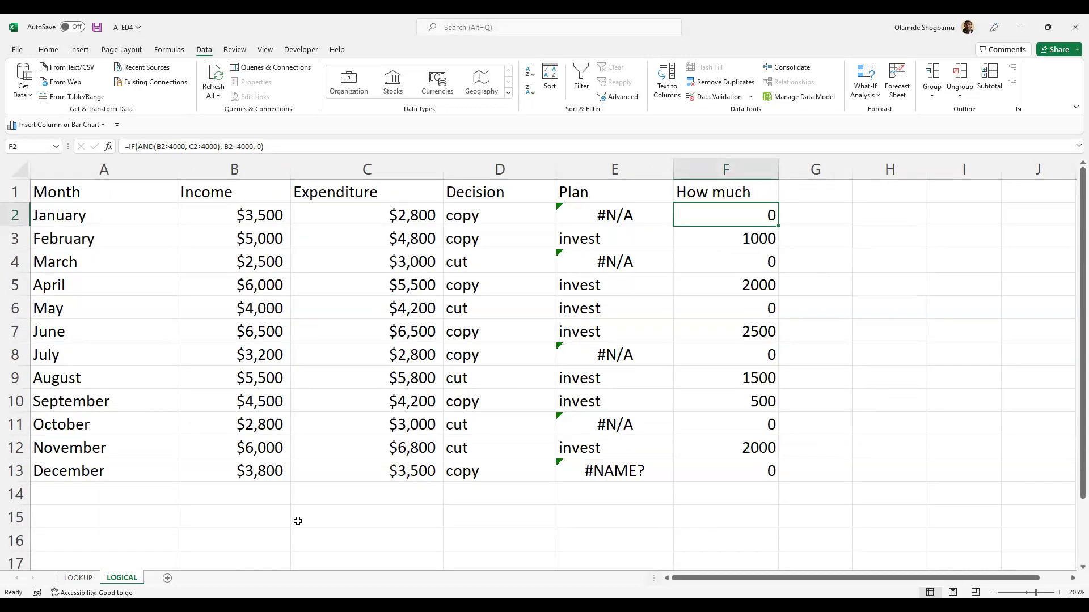
{"action": "left_click", "coordinate": [262, 521]}
{"action": "left_click", "coordinate": [343, 521]}
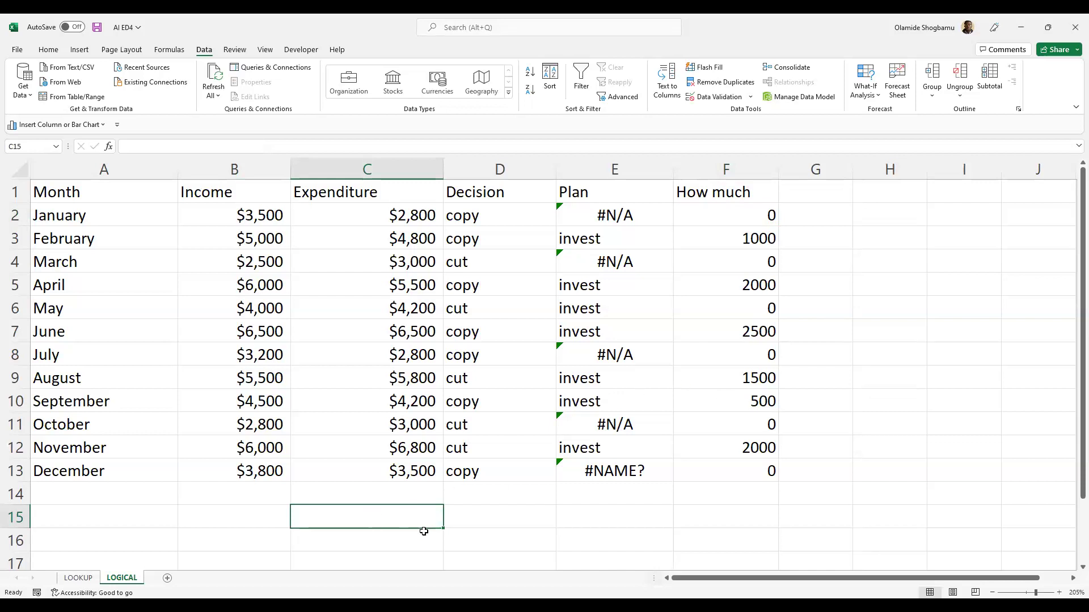
{"action": "type", "text": "To"}
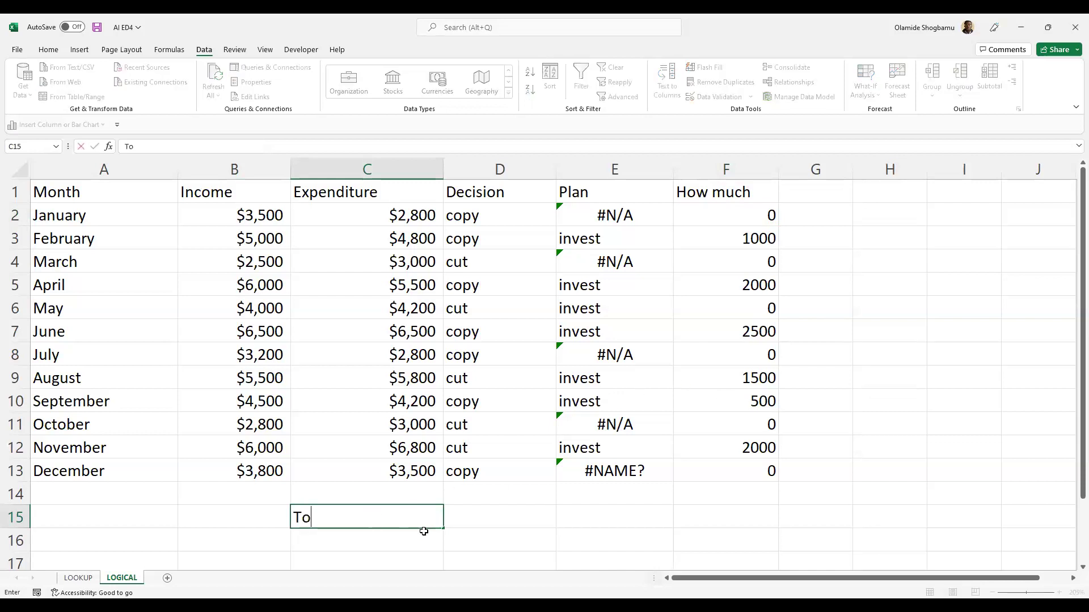
{"action": "type", "text": "tal inv"}
{"action": "key", "text": "BackSpace"}
{"action": "type", "text": "estment"}
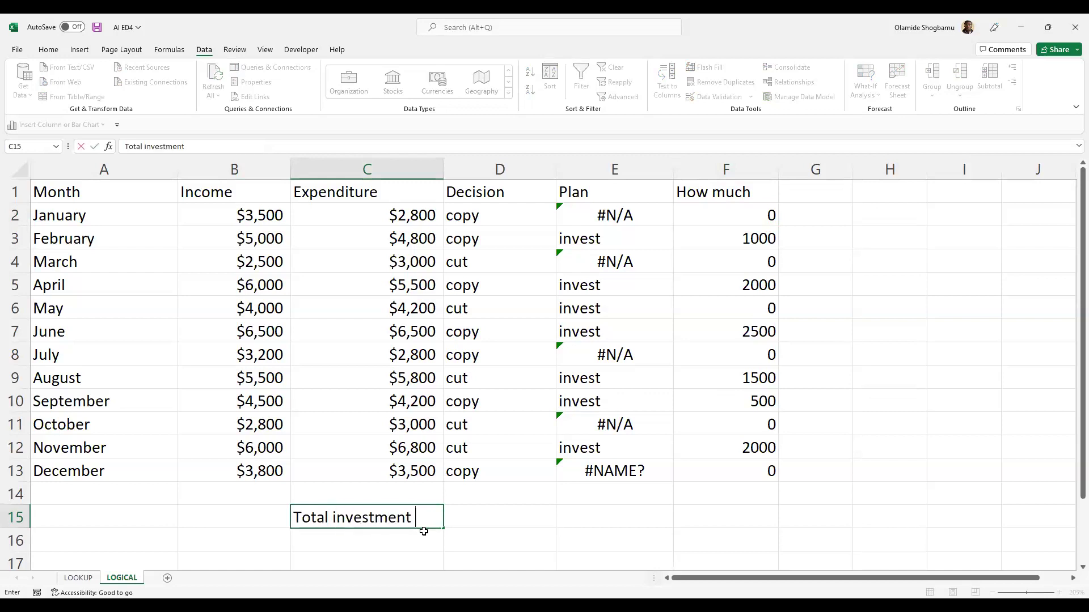
{"action": "left_click", "coordinate": [486, 507]}
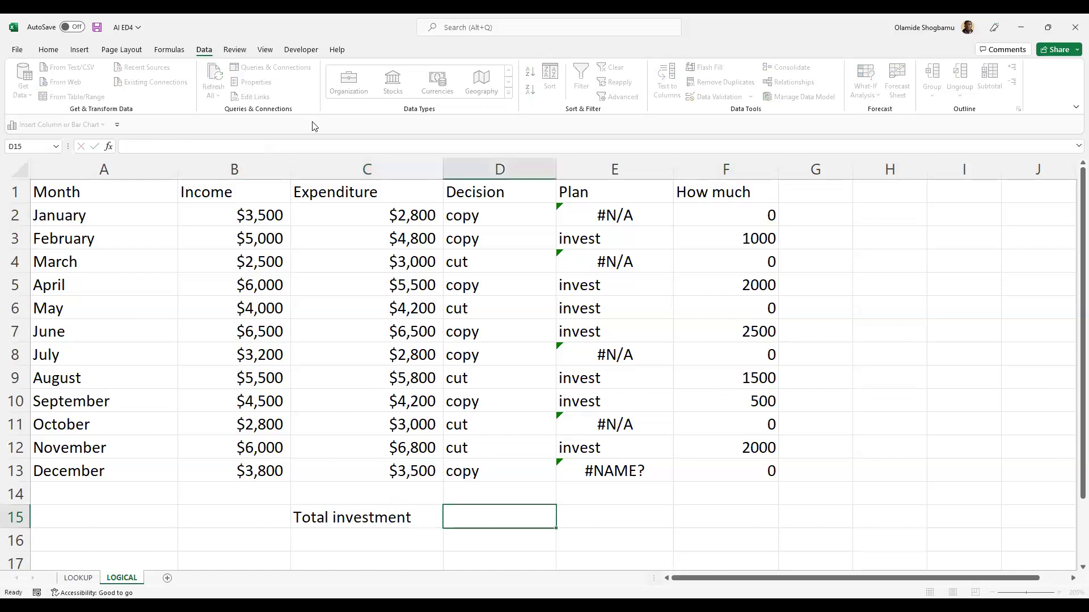
{"action": "left_click", "coordinate": [382, 538]}
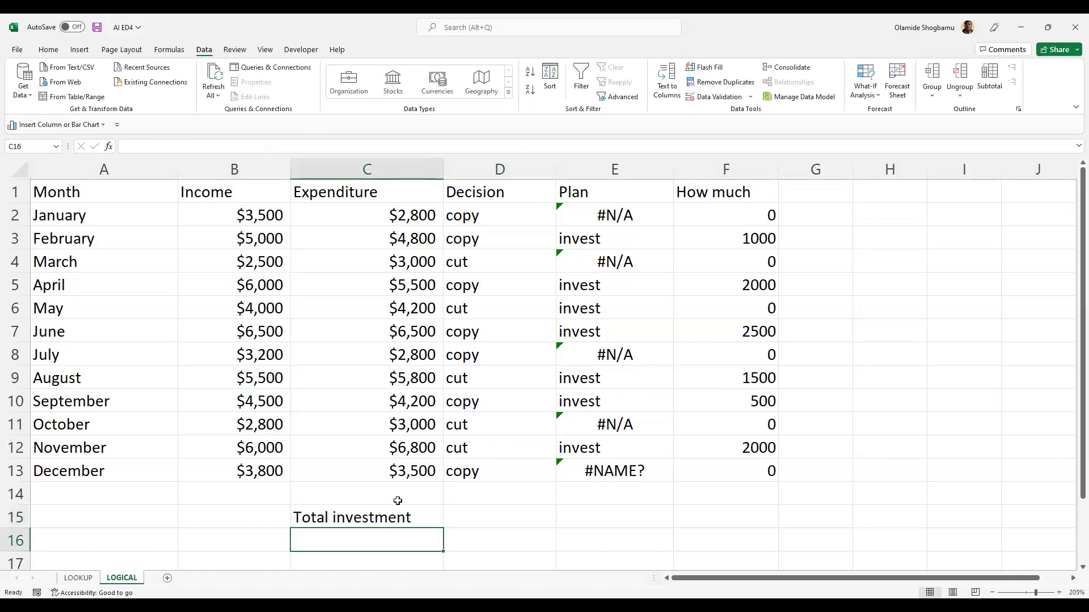
{"action": "double_click", "coordinate": [407, 542]}
{"action": "type", "text": "="}
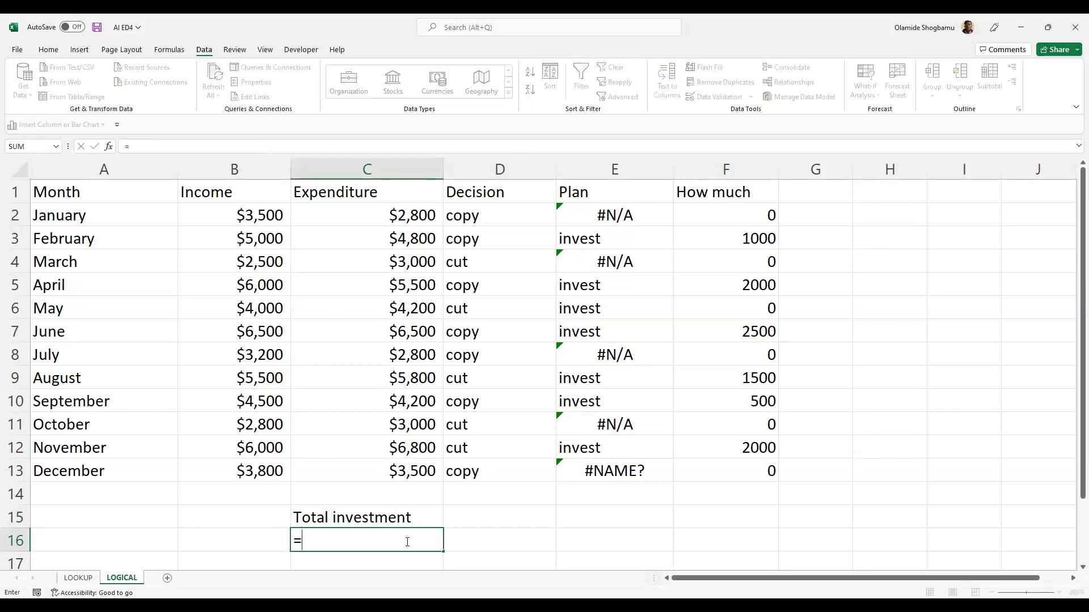
{"action": "type", "text": "SUM"}
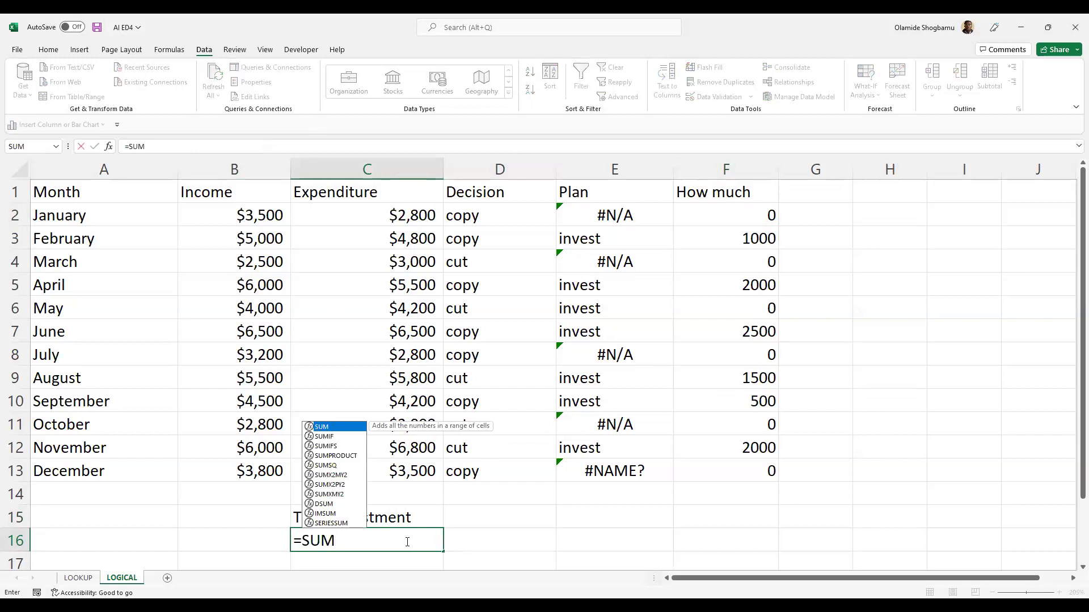
{"action": "type", "text": "IF"}
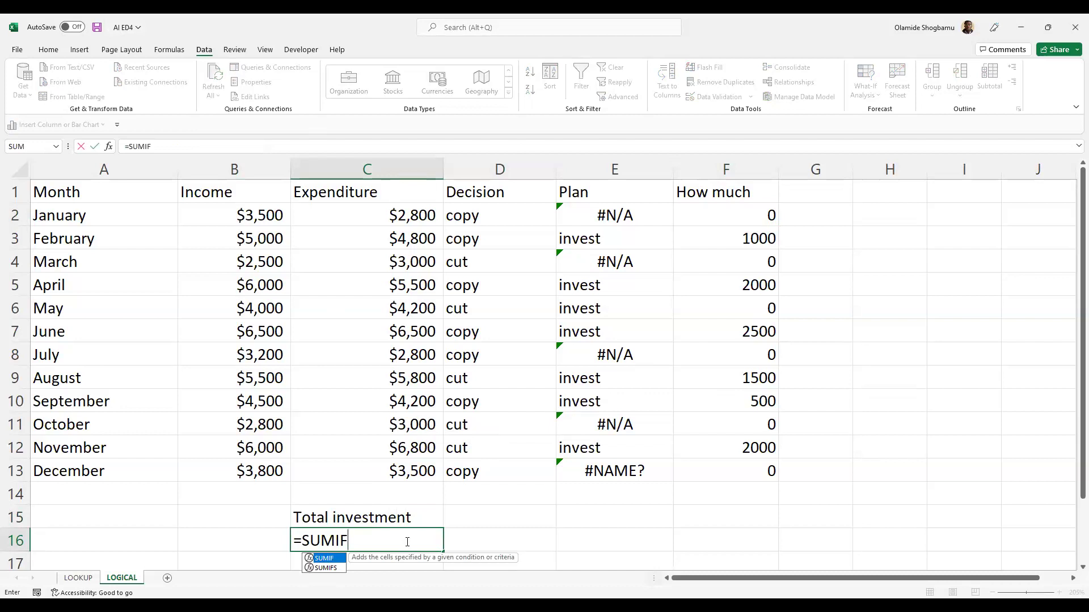
{"action": "type", "text": "("}
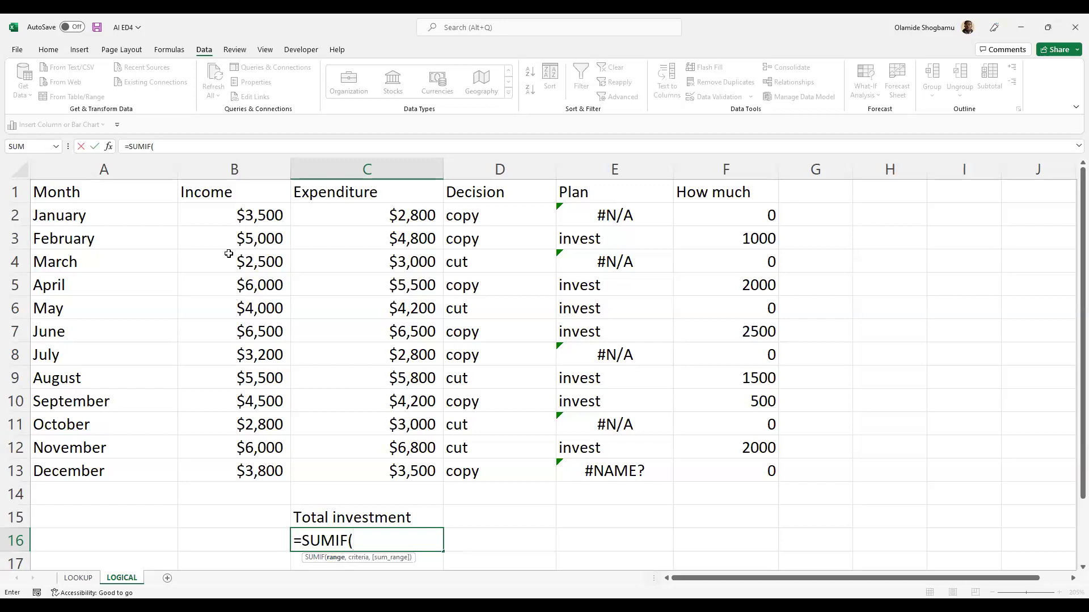
{"action": "left_click", "coordinate": [266, 215]}
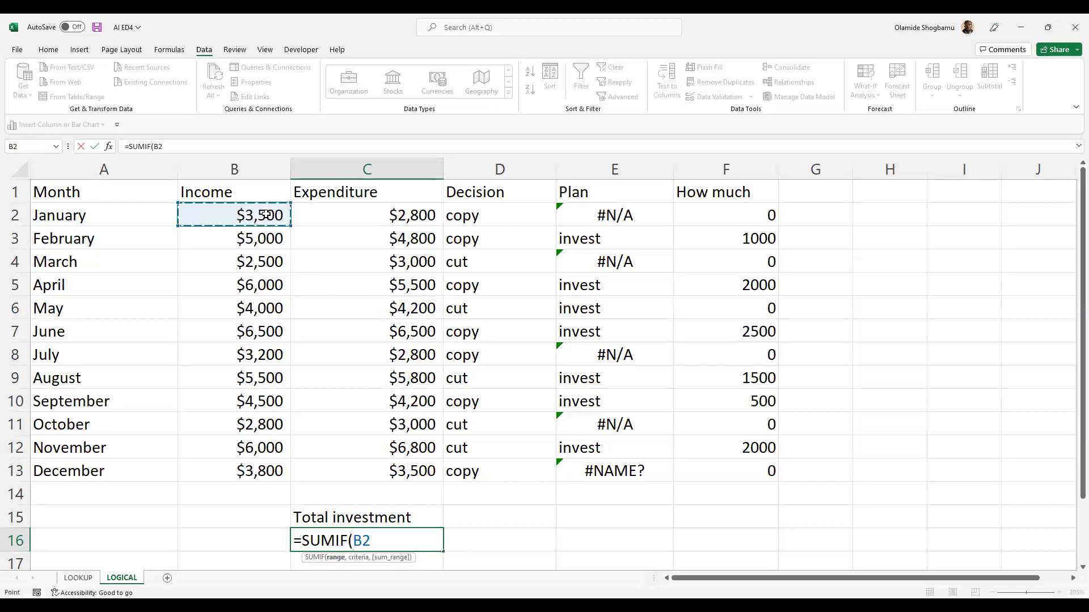
{"action": "left_click", "coordinate": [273, 471], "text": "shift"}
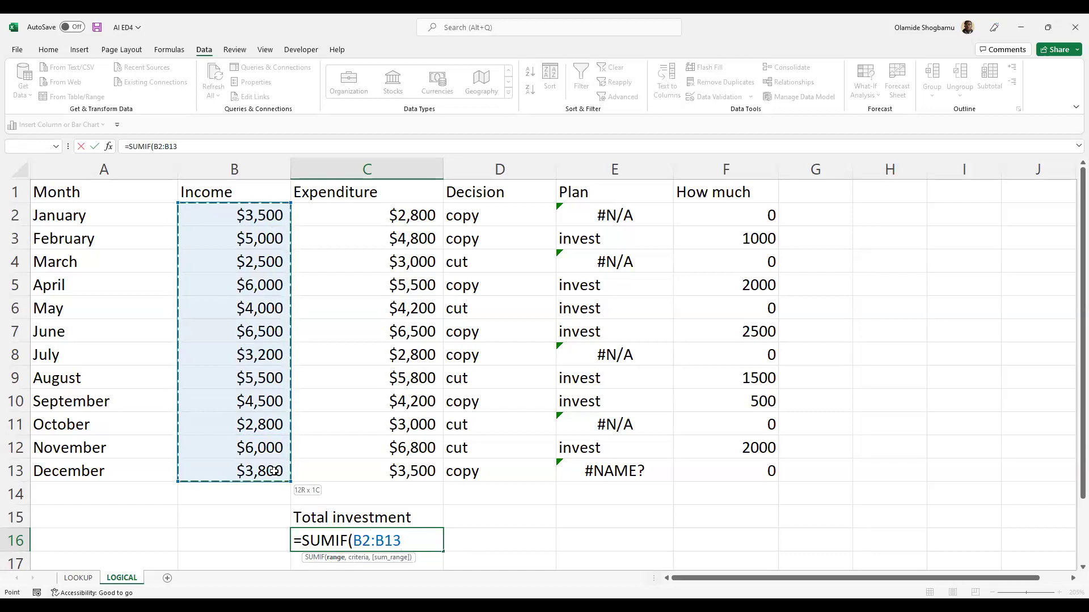
{"action": "type", "text": ","}
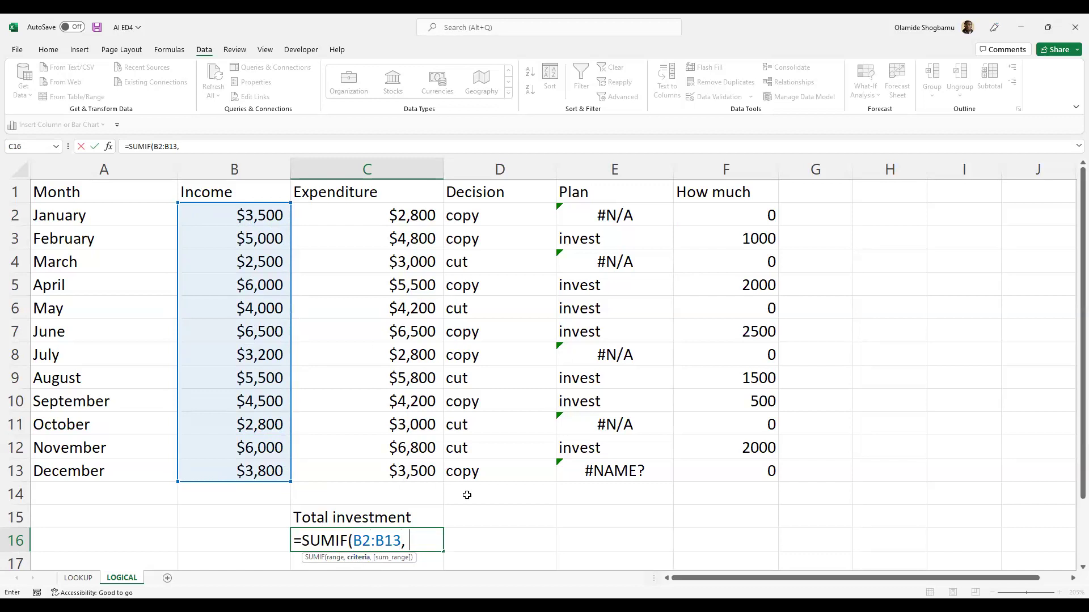
{"action": "left_click", "coordinate": [488, 513]}
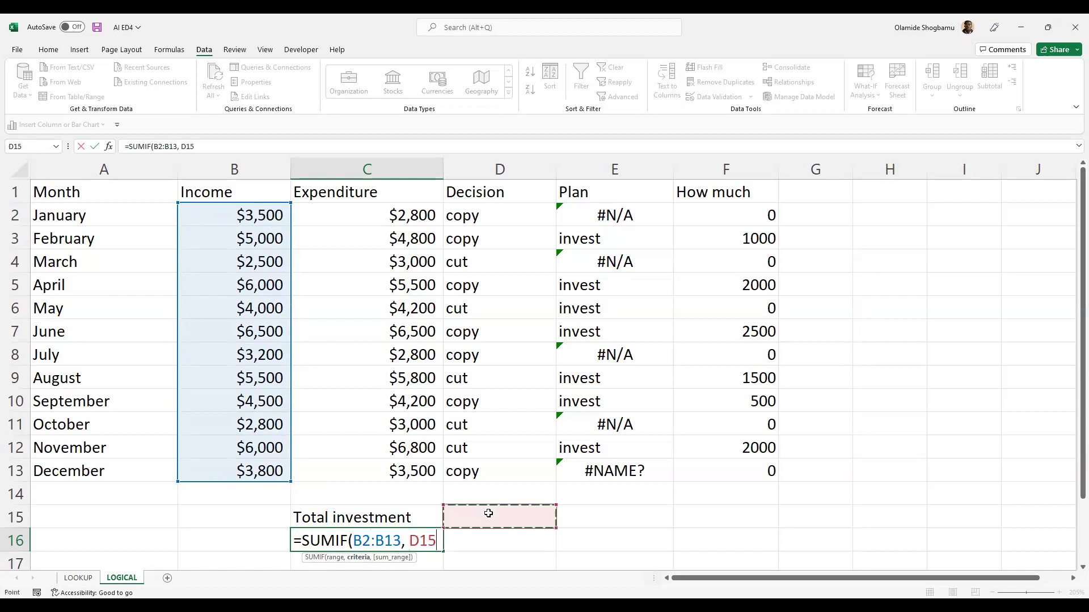
{"action": "key", "text": "Escape"}
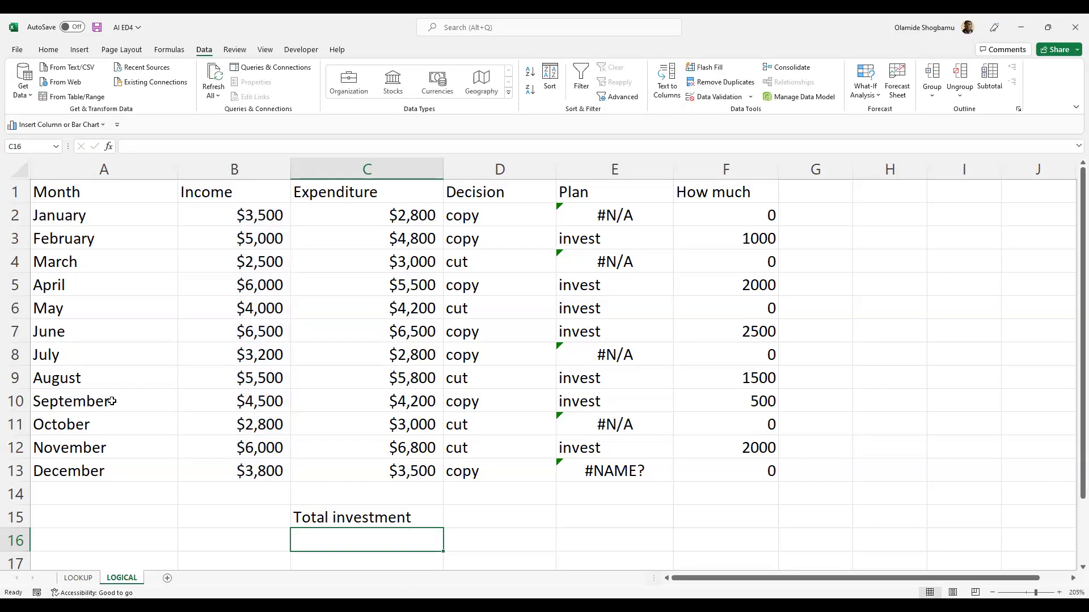
Step: Enter the label "Criteria" in A15 and the condition "> 4000" in A16 beneath it
{"action": "left_click", "coordinate": [111, 516]}
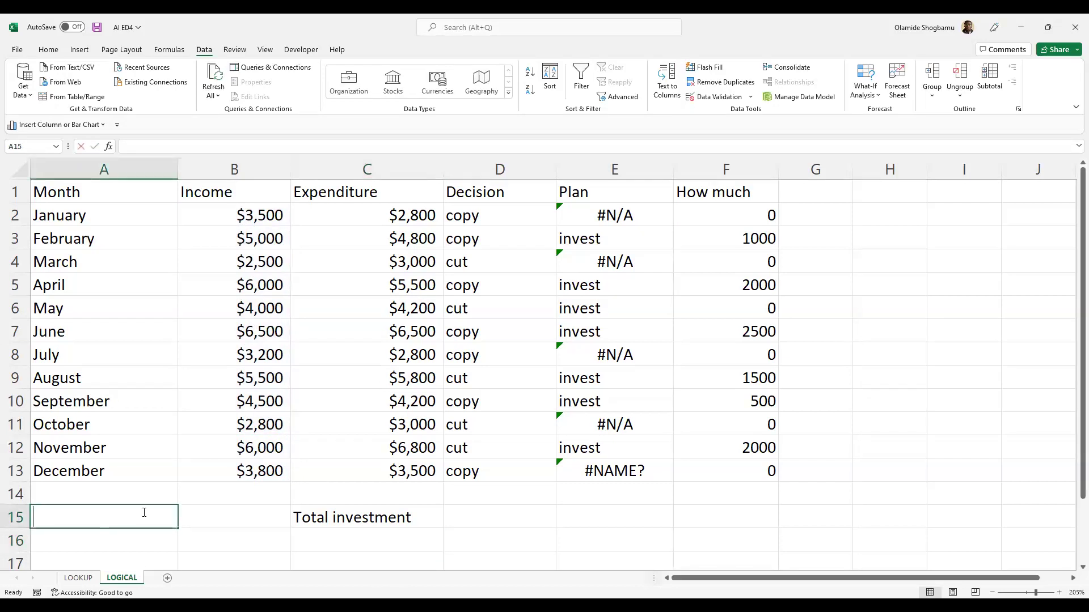
{"action": "type", "text": "Criteria"}
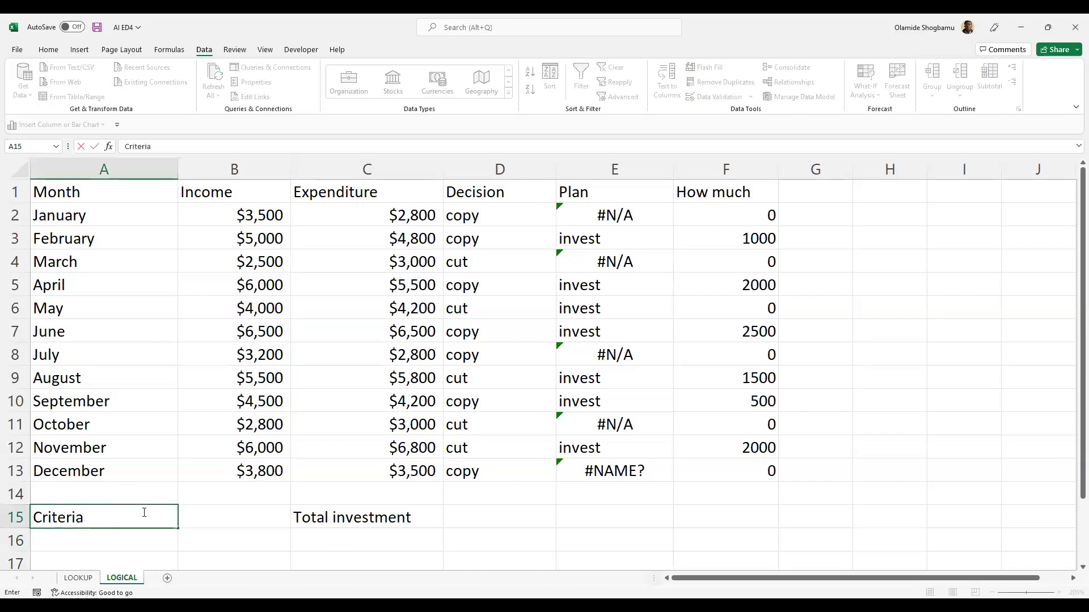
{"action": "left_click", "coordinate": [142, 541]}
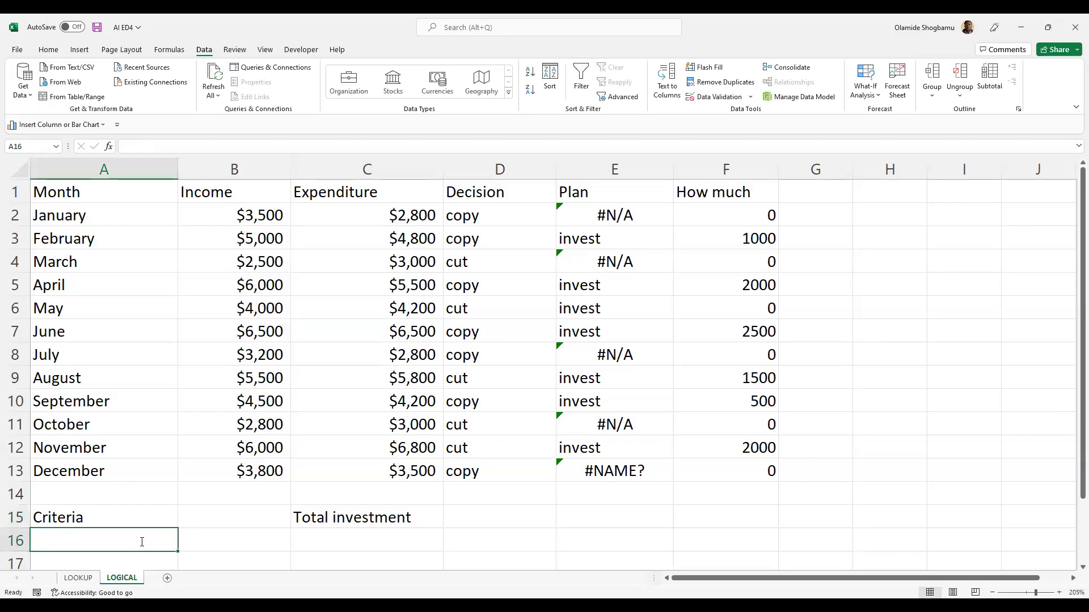
{"action": "type", "text": "> "}
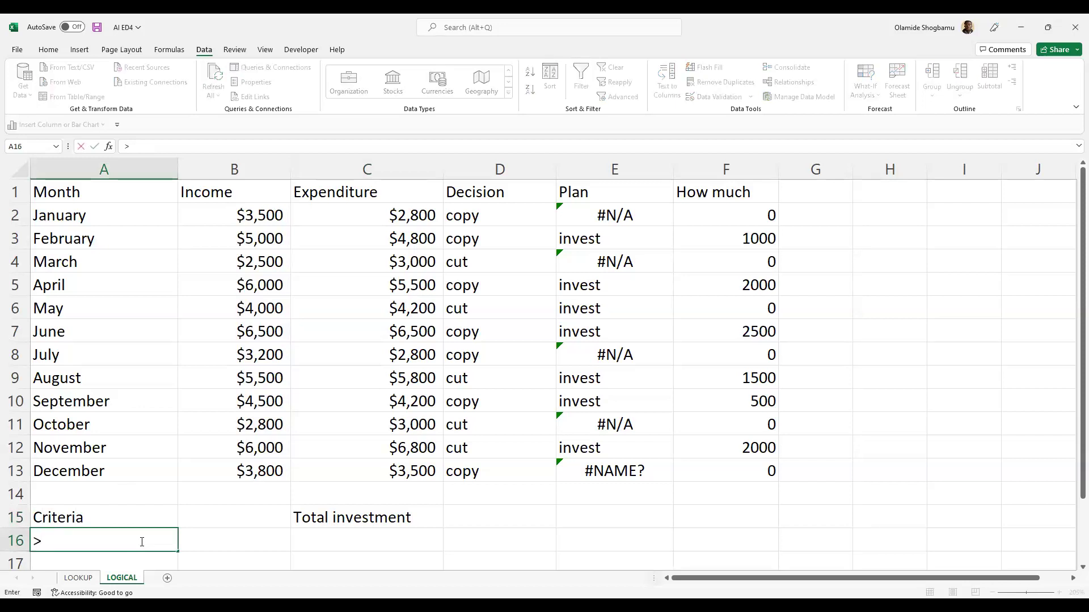
{"action": "type", "text": "4000"}
{"action": "left_click", "coordinate": [224, 522]}
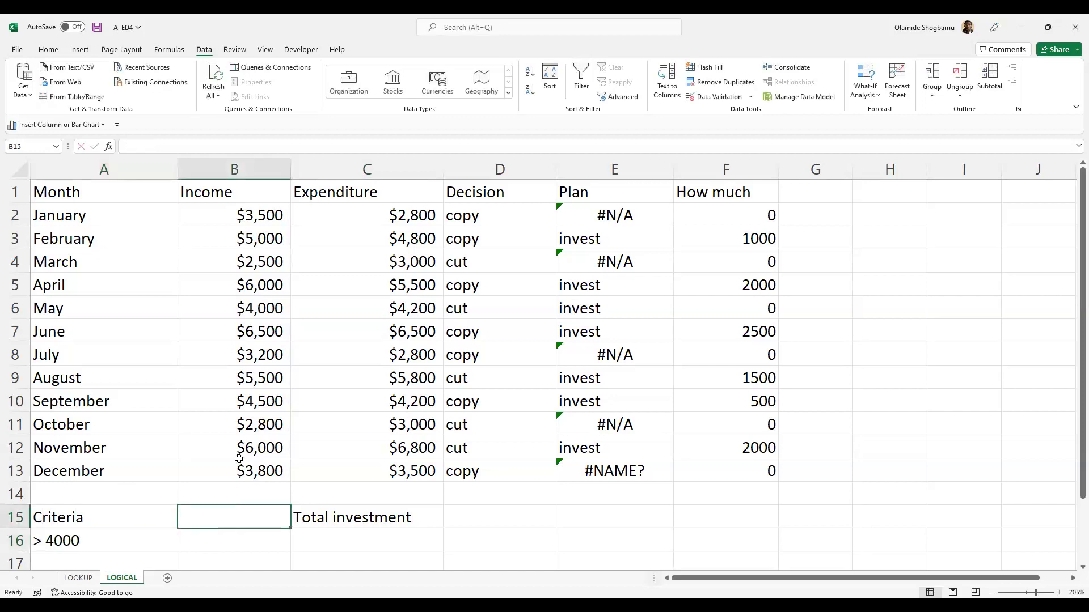
Step: Calculate the total investment in C16 with =SUMIF(B2:B13, A16, F2:F13)
{"action": "left_click", "coordinate": [355, 536]}
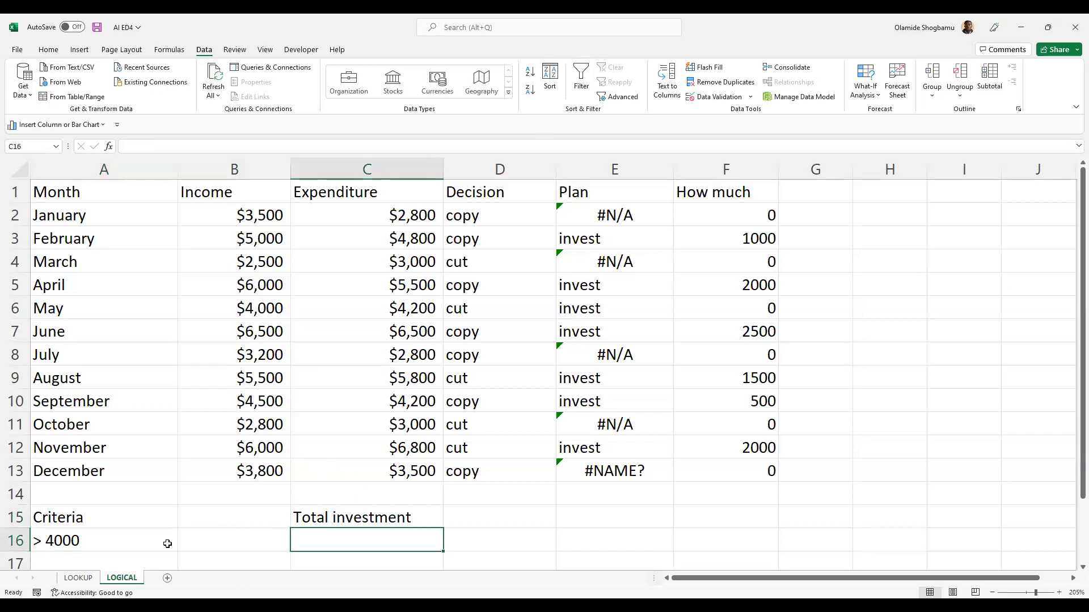
{"action": "type", "text": "=S"}
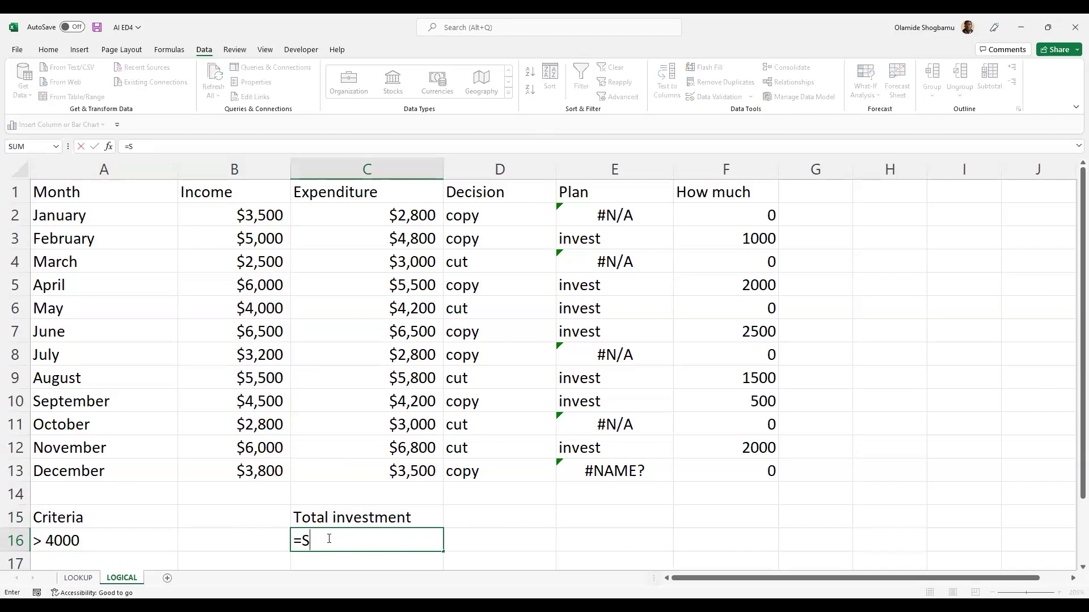
{"action": "type", "text": "UMIF("}
{"action": "left_click_drag", "start_coordinate": [266, 216], "coordinate": [272, 471]}
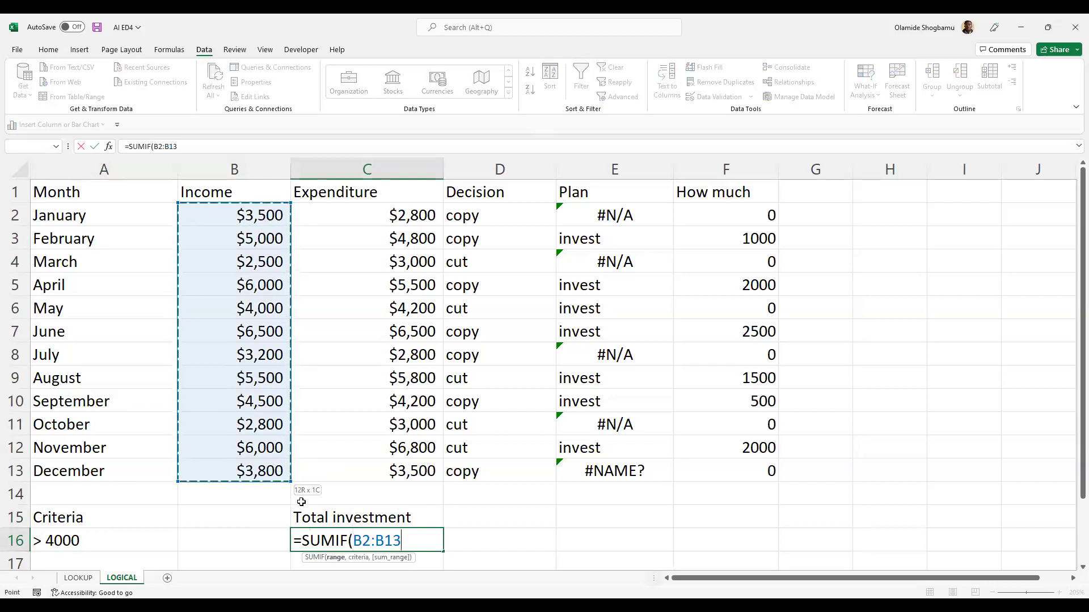
{"action": "type", "text": ","}
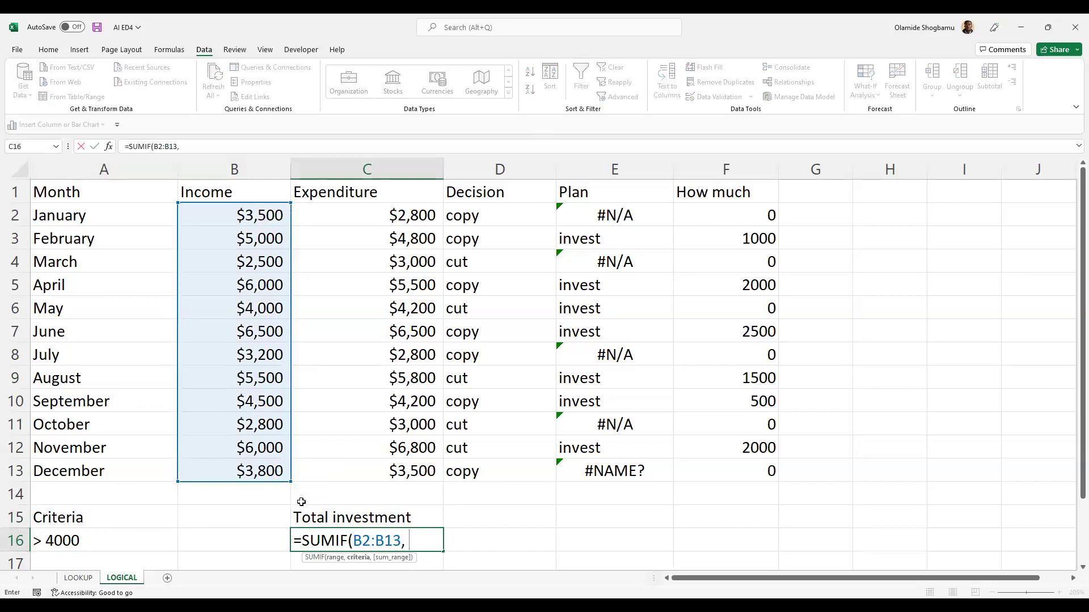
{"action": "left_click", "coordinate": [54, 540]}
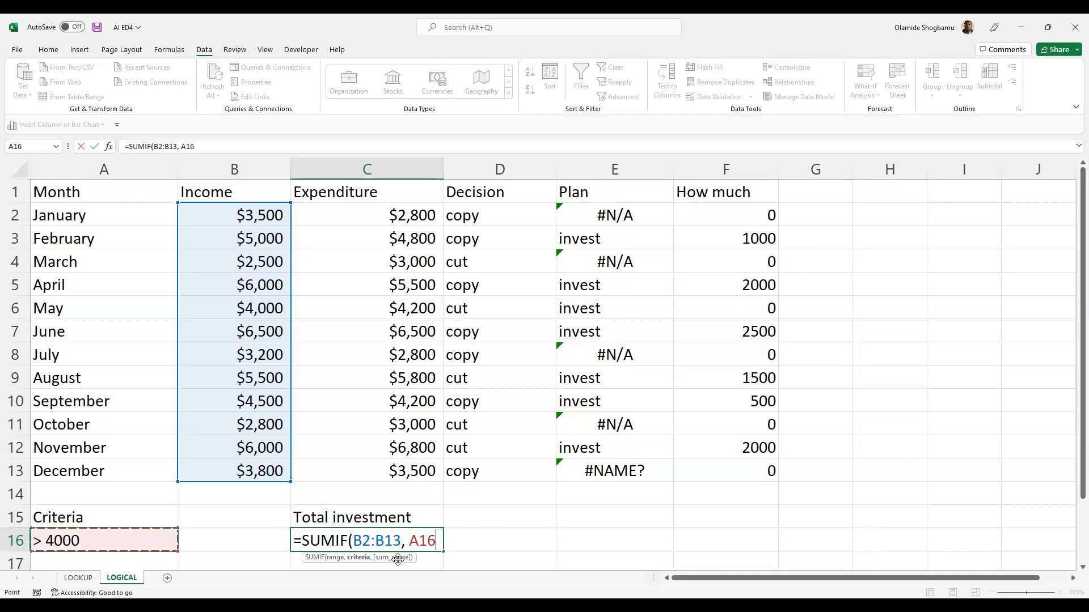
{"action": "type", "text": ","}
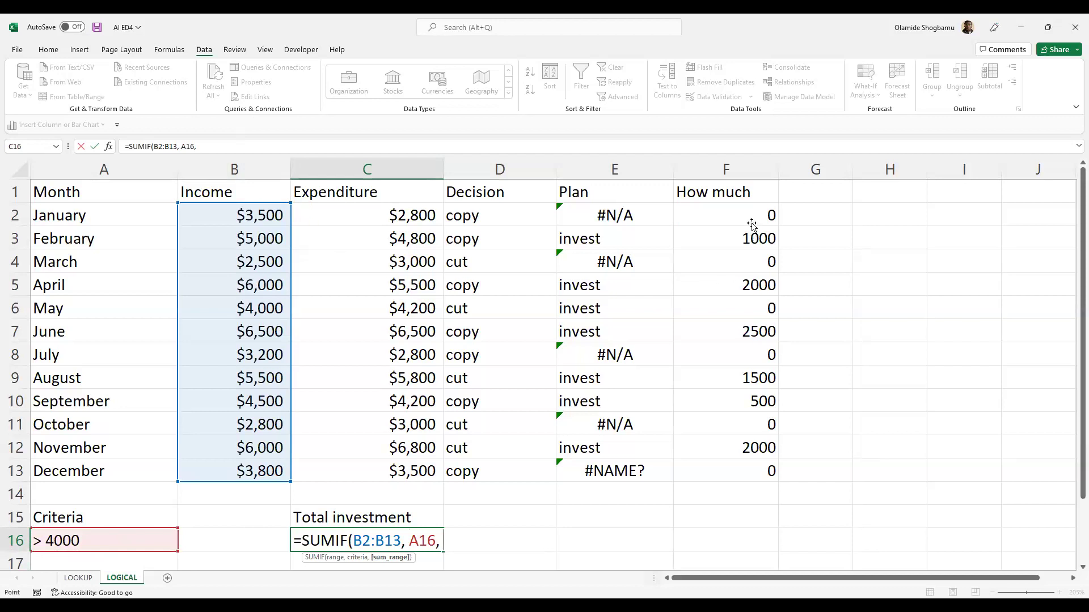
{"action": "left_click", "coordinate": [747, 217]}
{"action": "left_click_drag", "start_coordinate": [772, 396], "coordinate": [744, 471]}
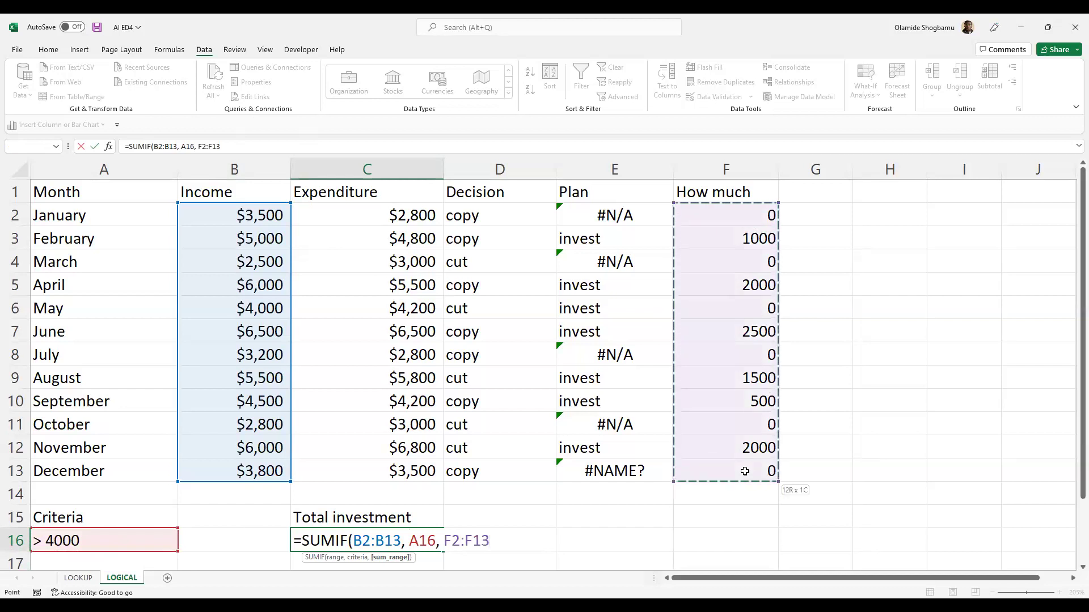
{"action": "type", "text": ")"}
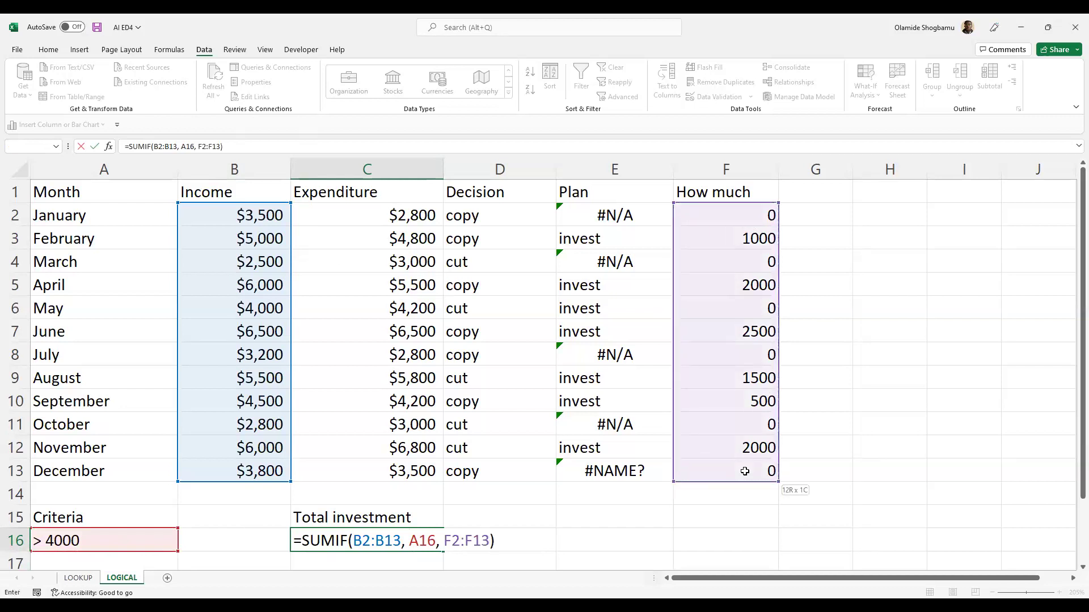
{"action": "key", "text": "Return"}
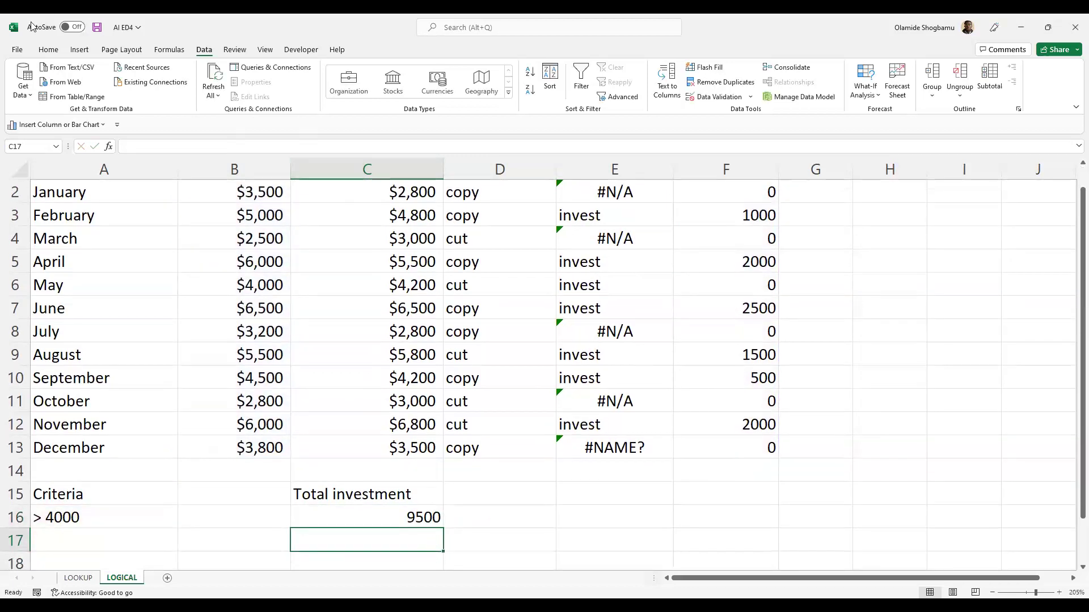
Step: Inspect the SUMIF formula in C16 and open January's Decision formula in D2
{"action": "scroll", "coordinate": [441, 496], "scroll_direction": "up", "scroll_amount": 1}
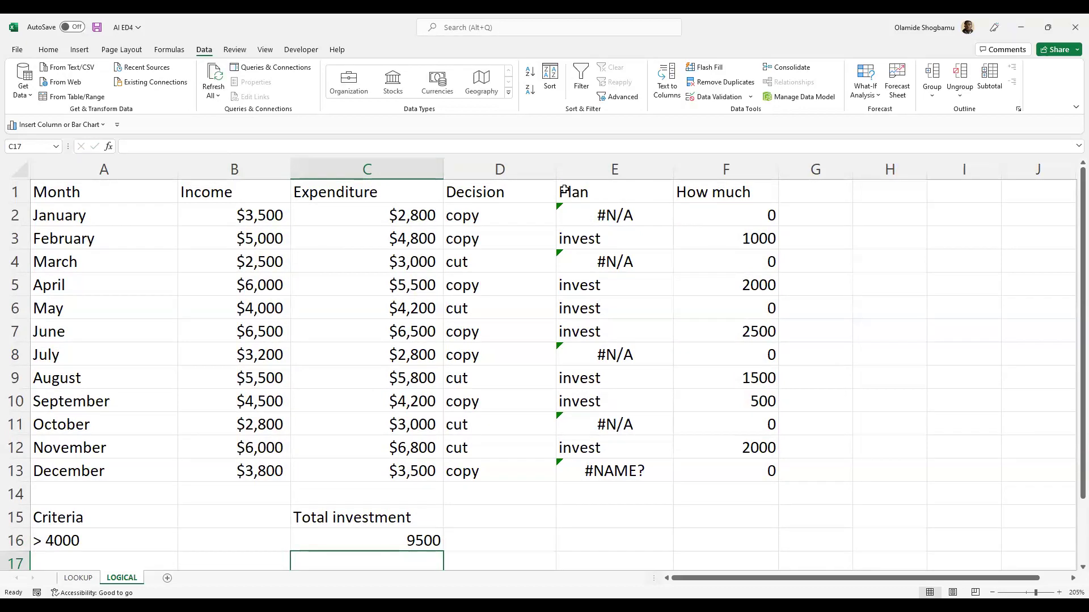
{"action": "left_click", "coordinate": [415, 539]}
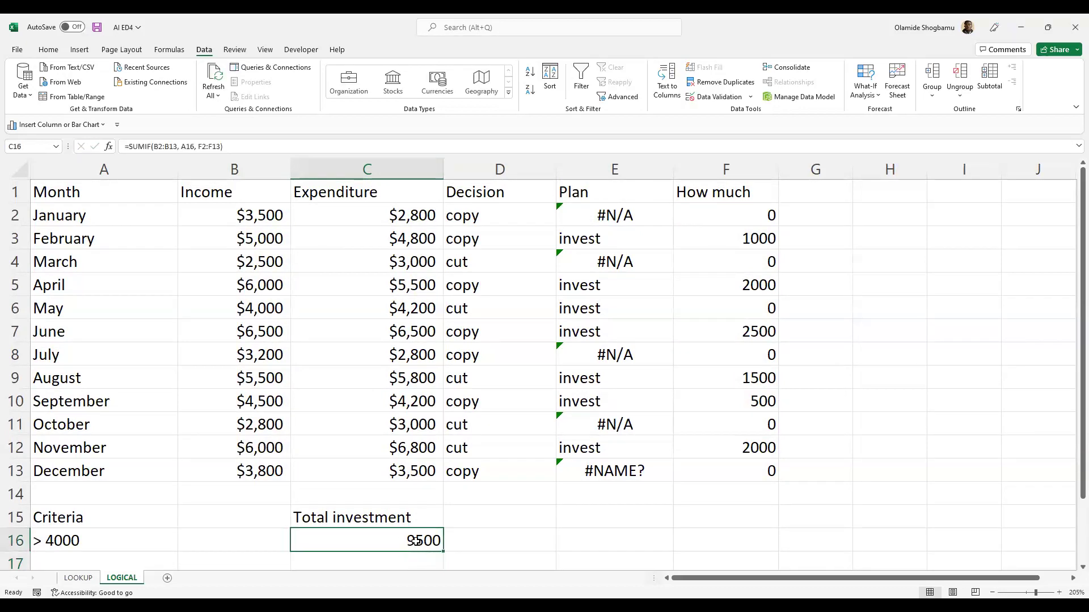
{"action": "left_click", "coordinate": [489, 81]}
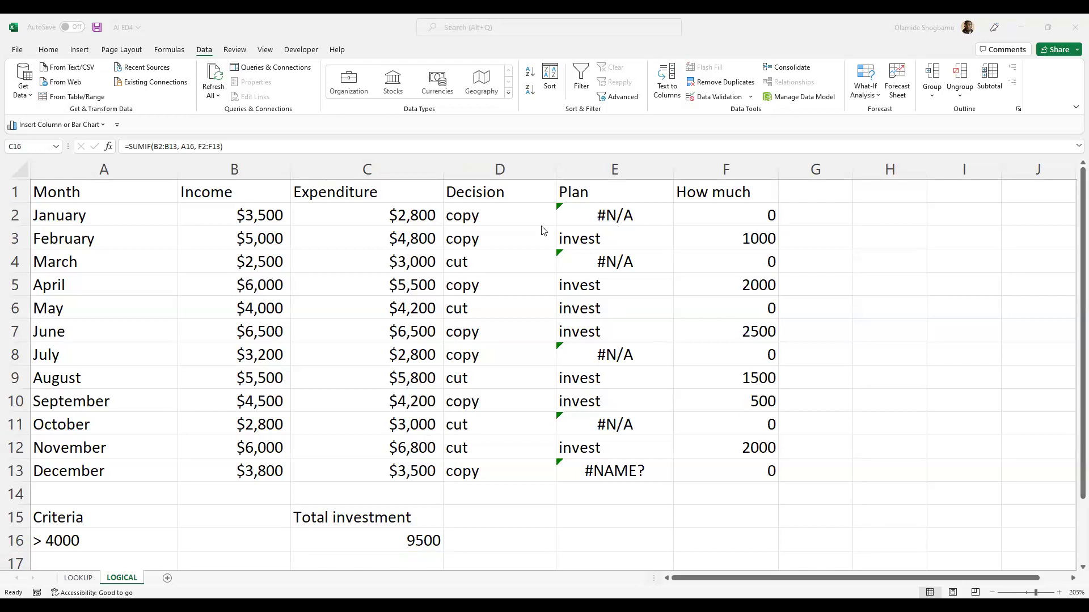
{"action": "left_click", "coordinate": [491, 214]}
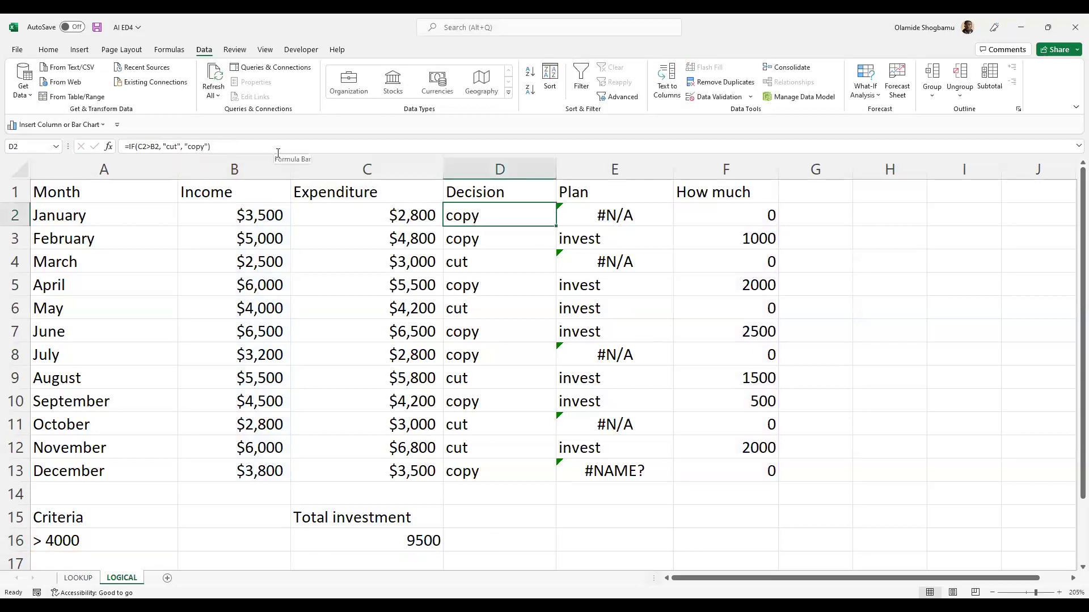
{"action": "left_click", "coordinate": [144, 146]}
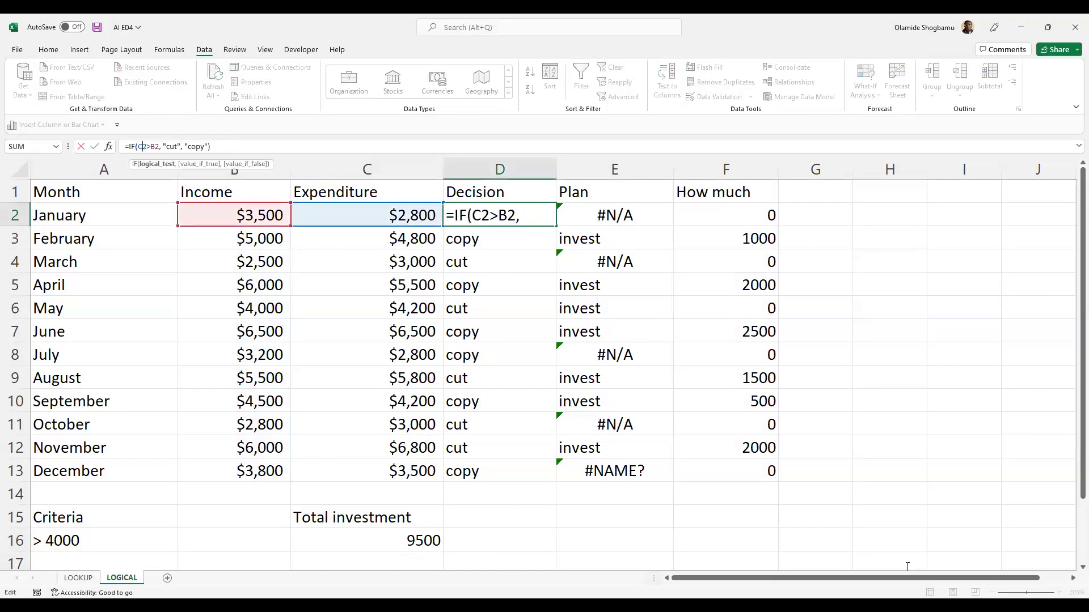
{"action": "key", "text": "alt+Tab"}
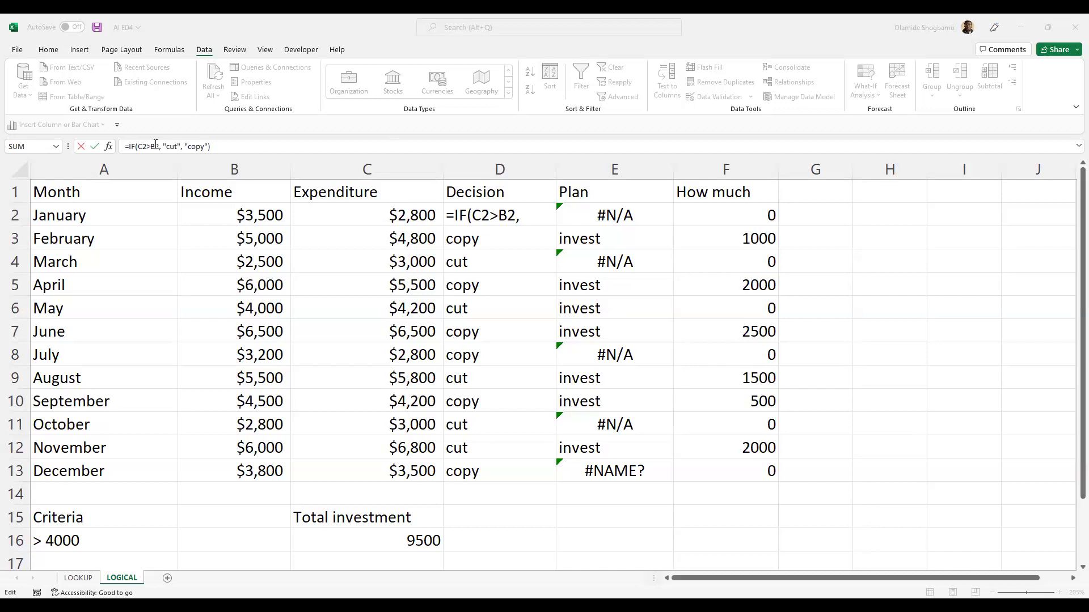
Step: Open January's Plan formula in E2, highlight its full IFS text and switch to the other window
{"action": "key", "text": "Down"}
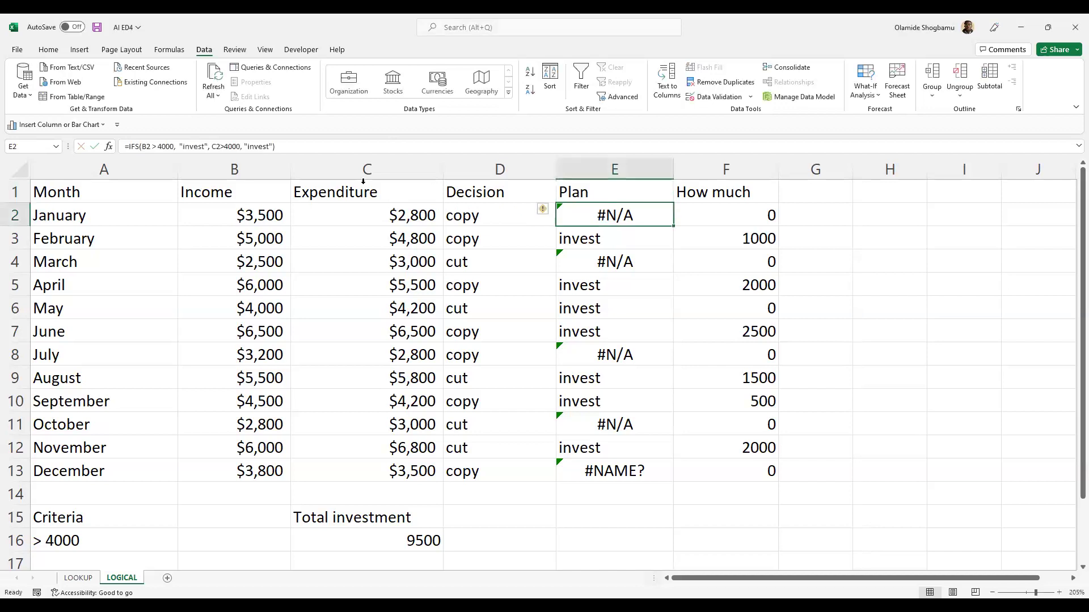
{"action": "key", "text": "F2"}
{"action": "key", "text": "shift+Home"}
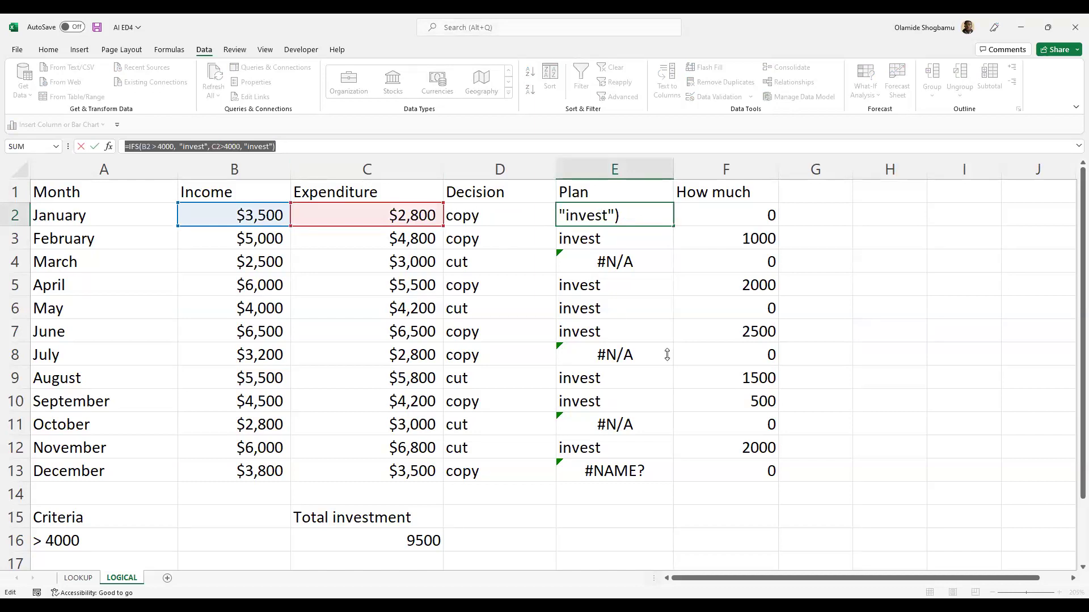
{"action": "key", "text": "alt+Tab"}
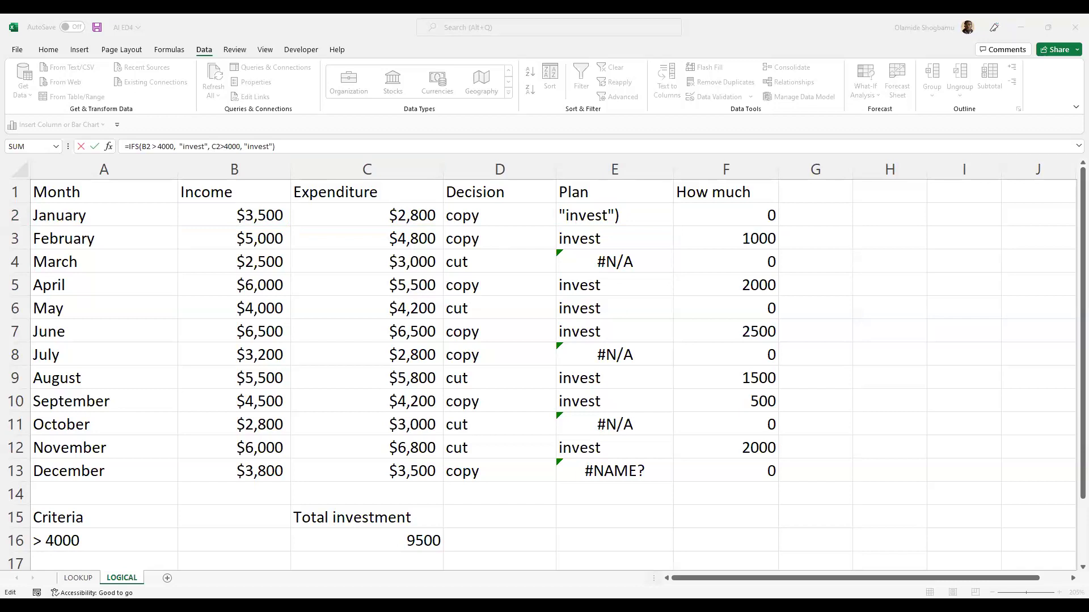
Step: Cancel the edit in E2, highlight the full IF formula text in F2 and switch to the other window
{"action": "left_click", "coordinate": [764, 217]}
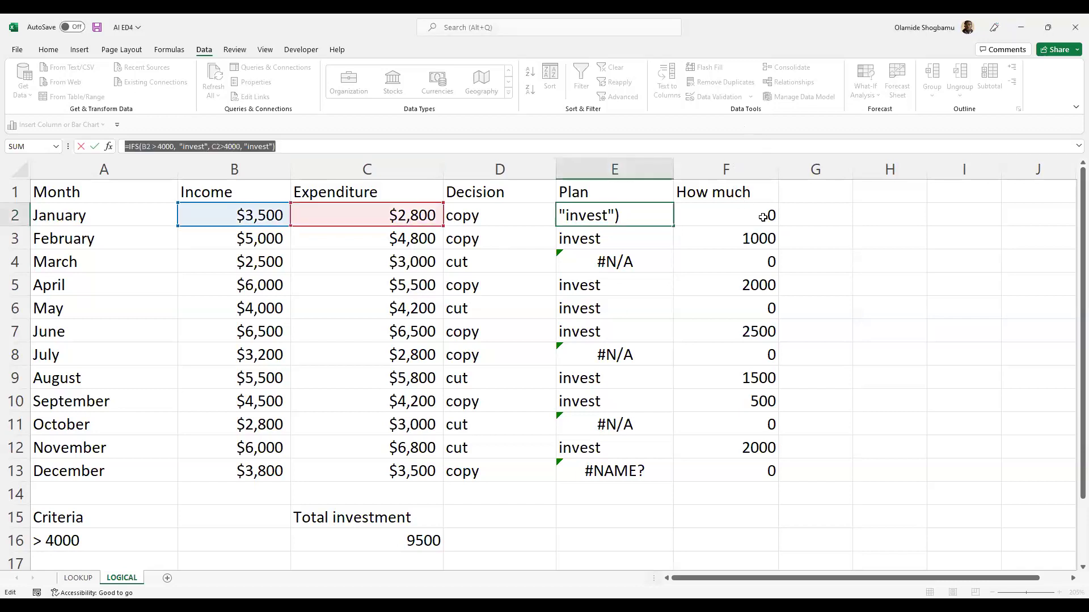
{"action": "left_click", "coordinate": [742, 230]}
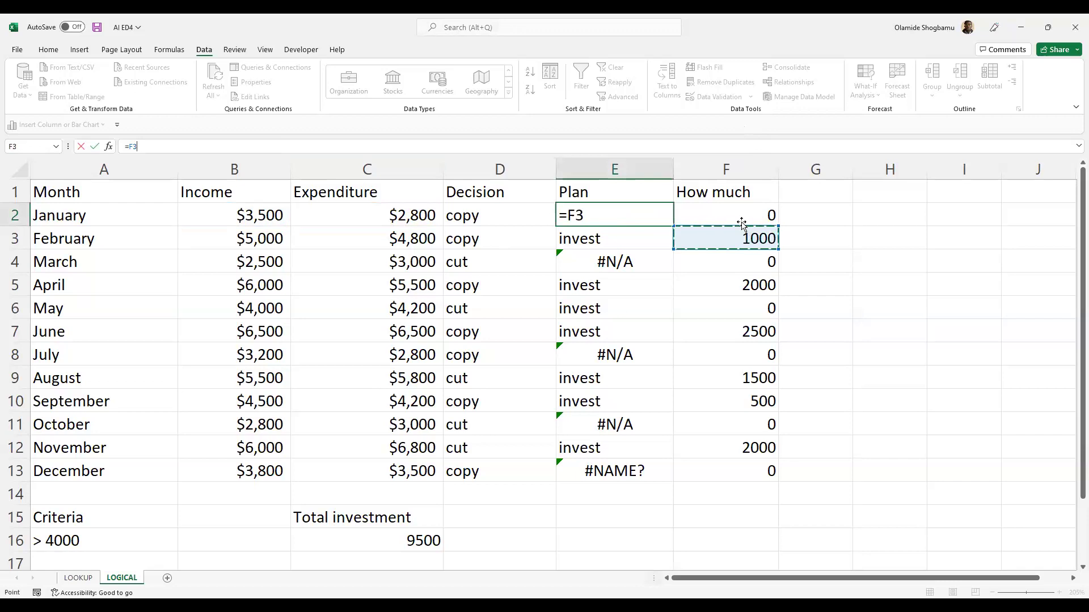
{"action": "key", "text": "Escape"}
{"action": "left_click", "coordinate": [740, 213]}
{"action": "left_click", "coordinate": [279, 146]}
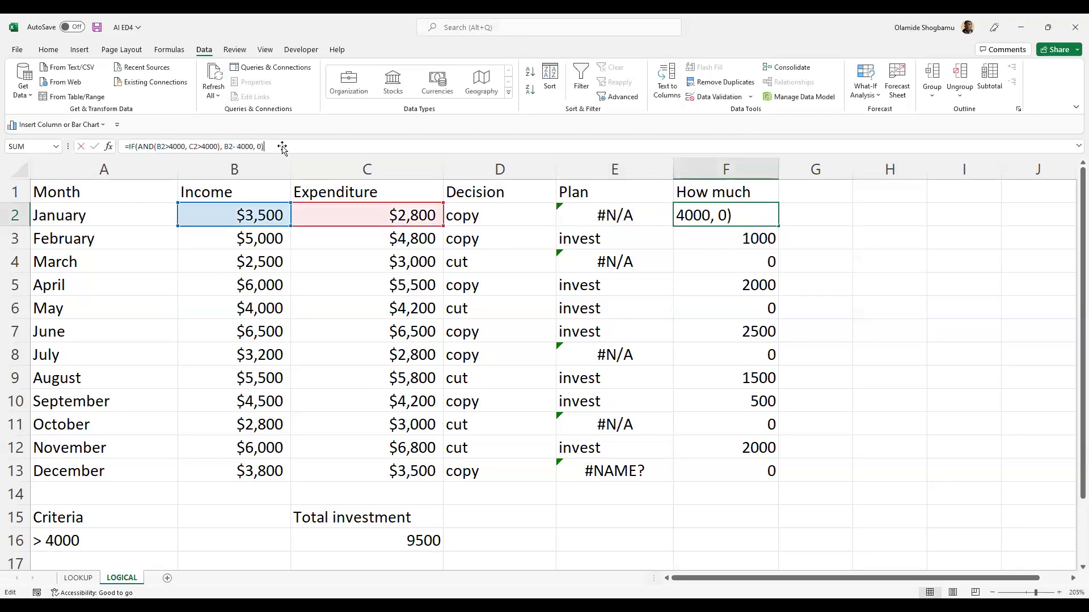
{"action": "triple_click", "coordinate": [281, 146]}
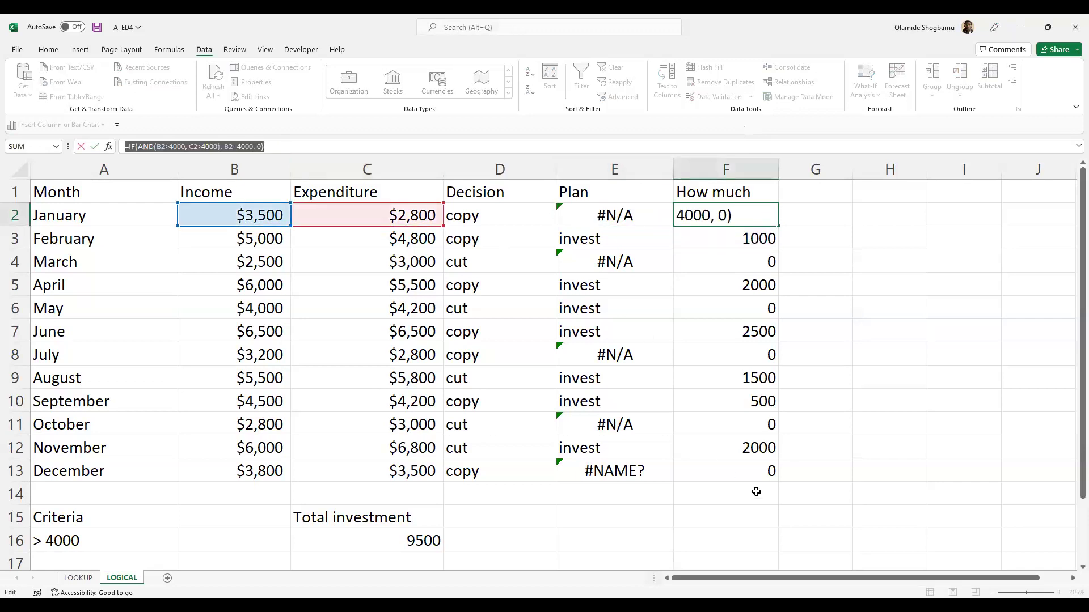
{"action": "key", "text": "alt+Tab"}
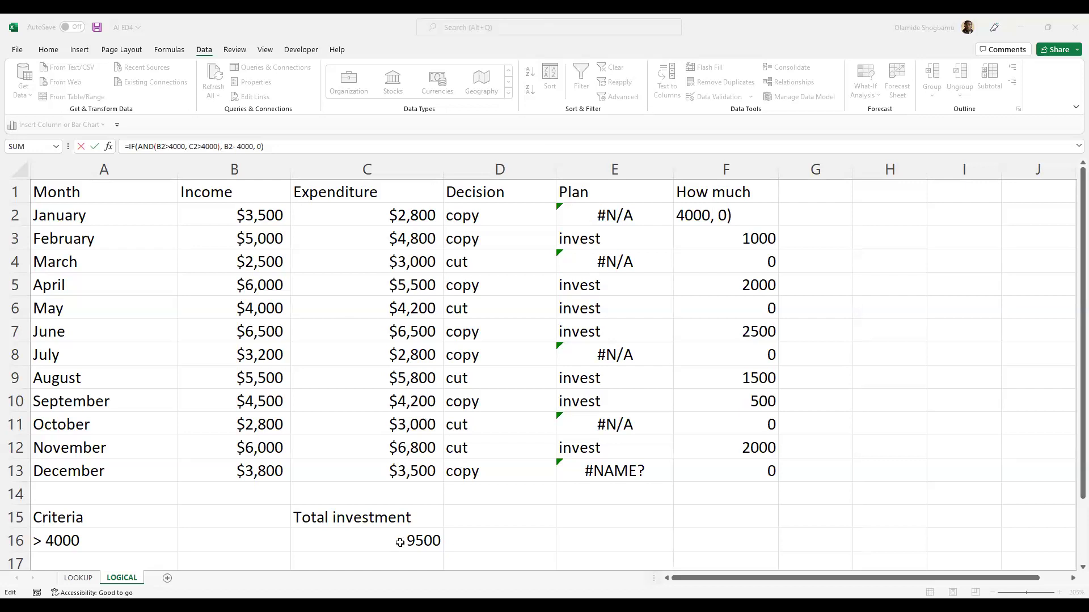
Step: Go to the Total investment cell C16 to examine its formula
{"action": "left_click", "coordinate": [448, 554]}
{"action": "left_click", "coordinate": [420, 541]}
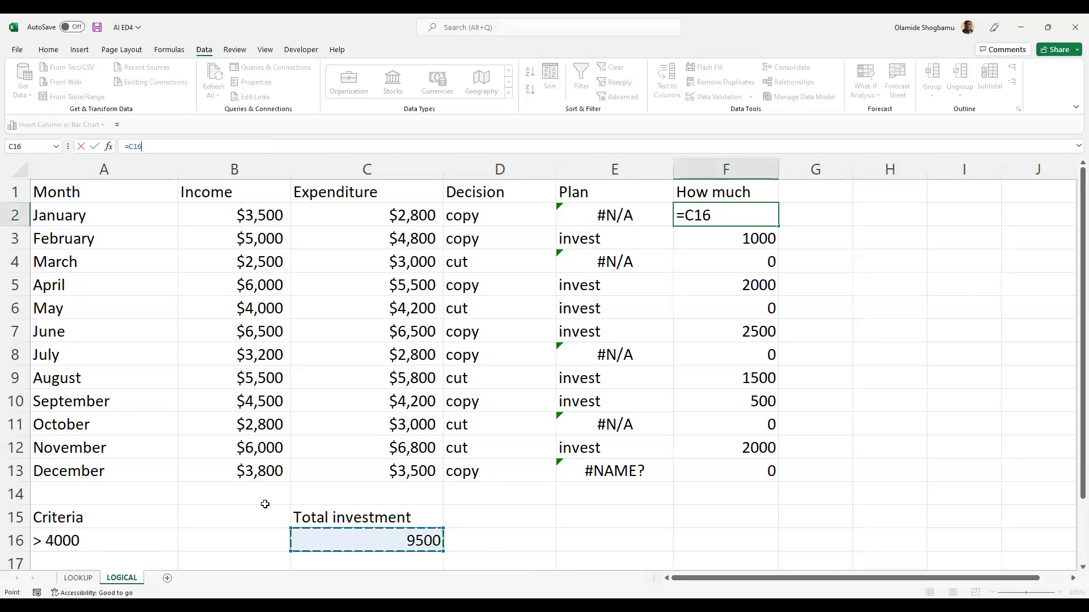
Step: Leave the stray edit in F2 and select the entire SUMIF formula text of the Total investment cell C16
{"action": "key", "text": "ctrl+Return"}
{"action": "left_click", "coordinate": [379, 540]}
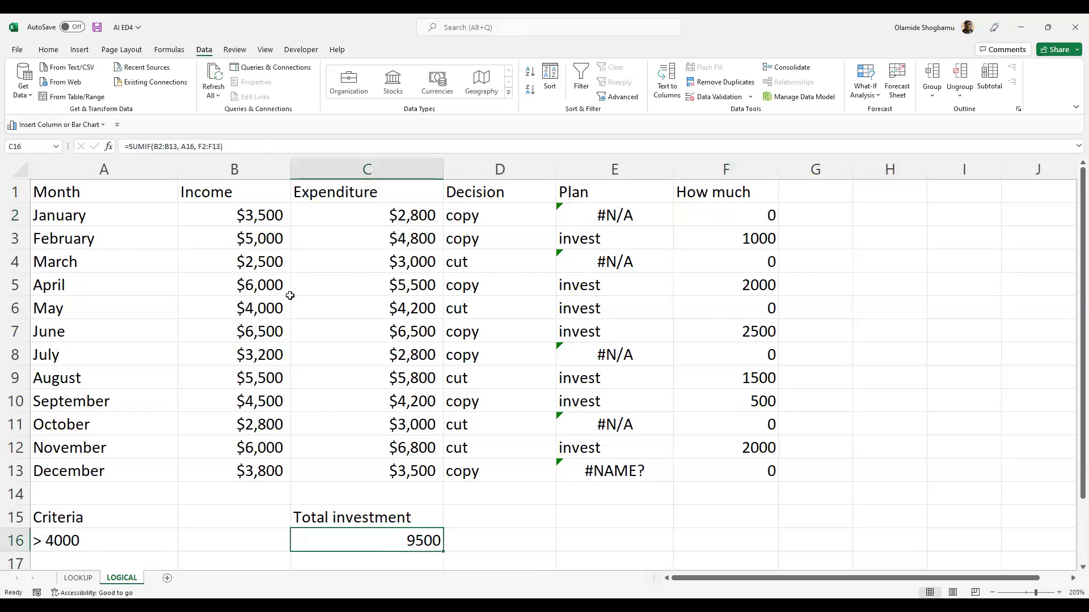
{"action": "left_click", "coordinate": [256, 147]}
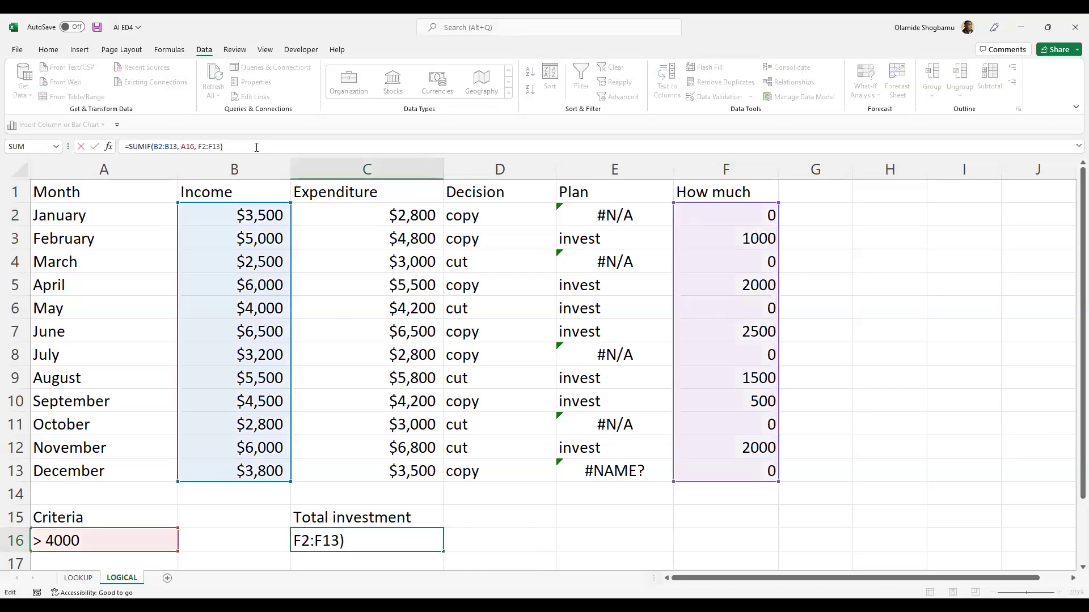
{"action": "key", "text": "ctrl+a"}
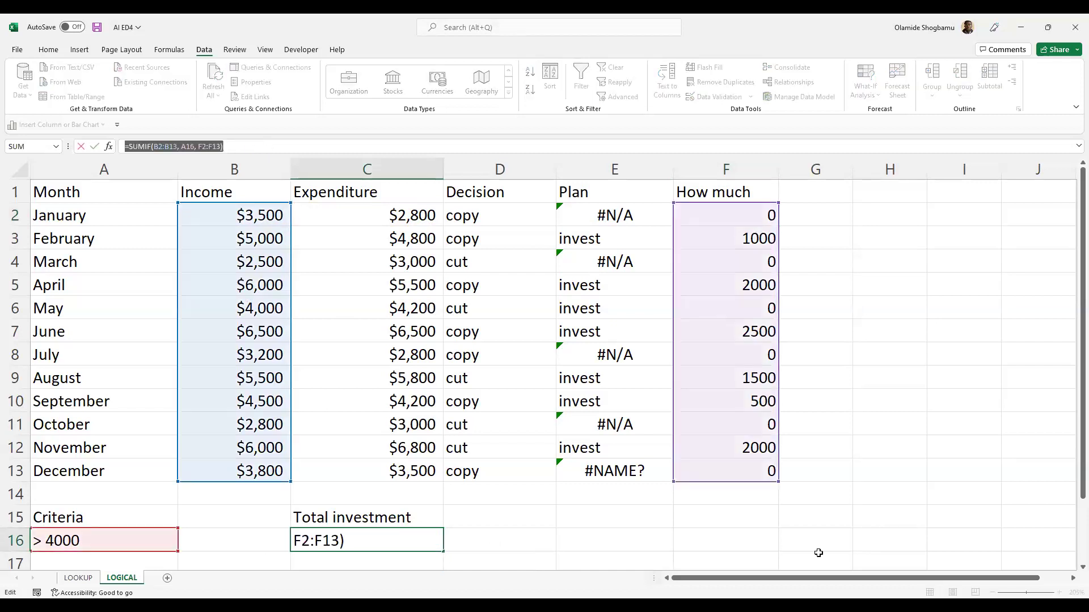
{"action": "key", "text": "alt+Tab"}
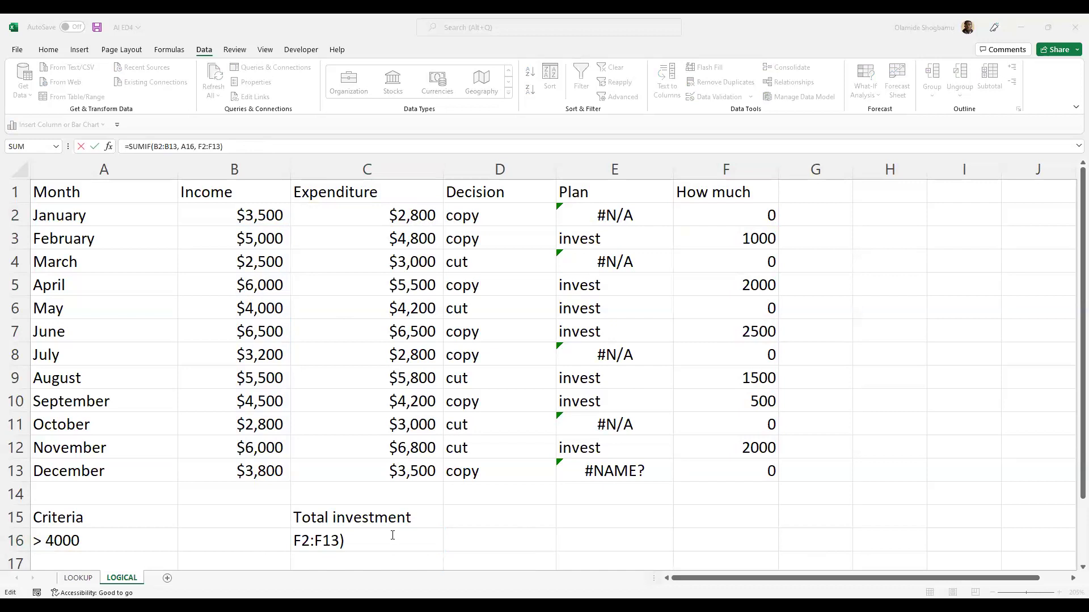
{"action": "left_click", "coordinate": [389, 418]}
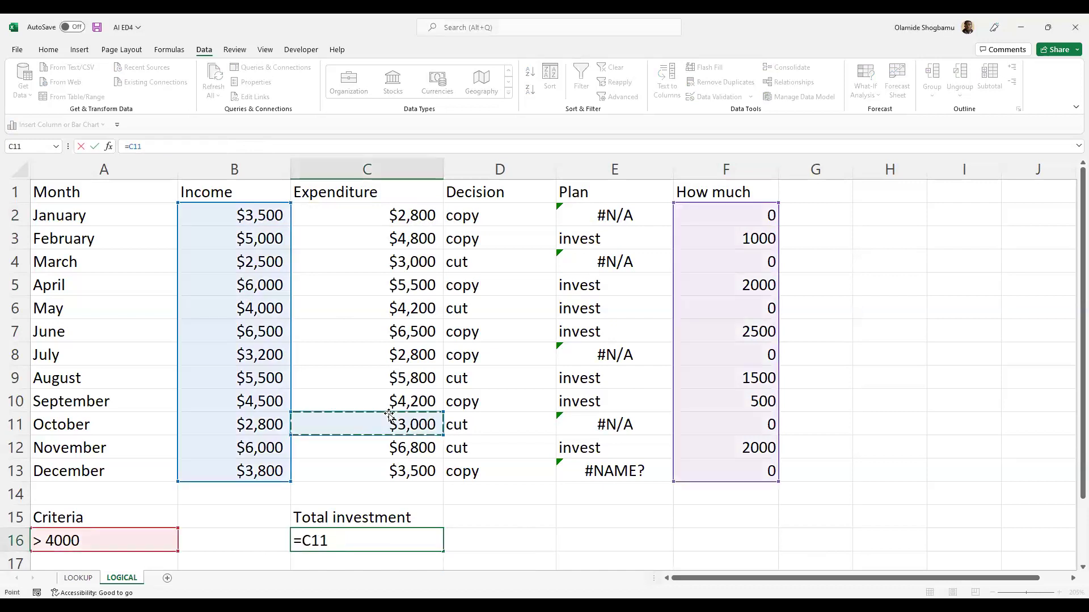
{"action": "left_click", "coordinate": [254, 262]}
{"action": "left_click", "coordinate": [253, 234]}
{"action": "left_click", "coordinate": [253, 218]}
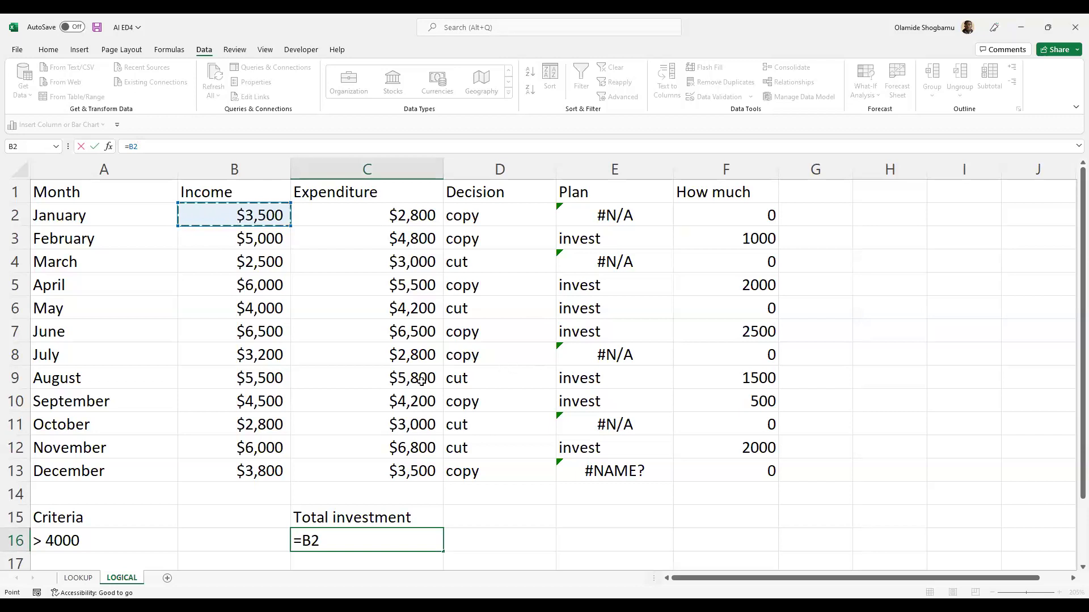
{"action": "key", "text": "Escape"}
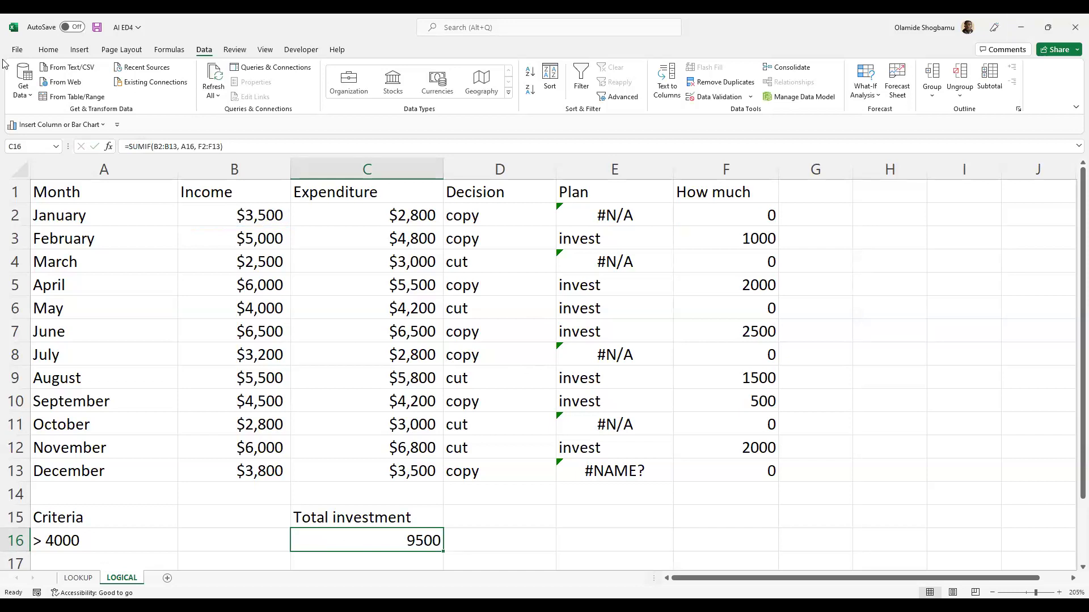
Step: Open the LOOKUP sheet and look through the students' names and their subject scores
{"action": "left_click", "coordinate": [79, 578]}
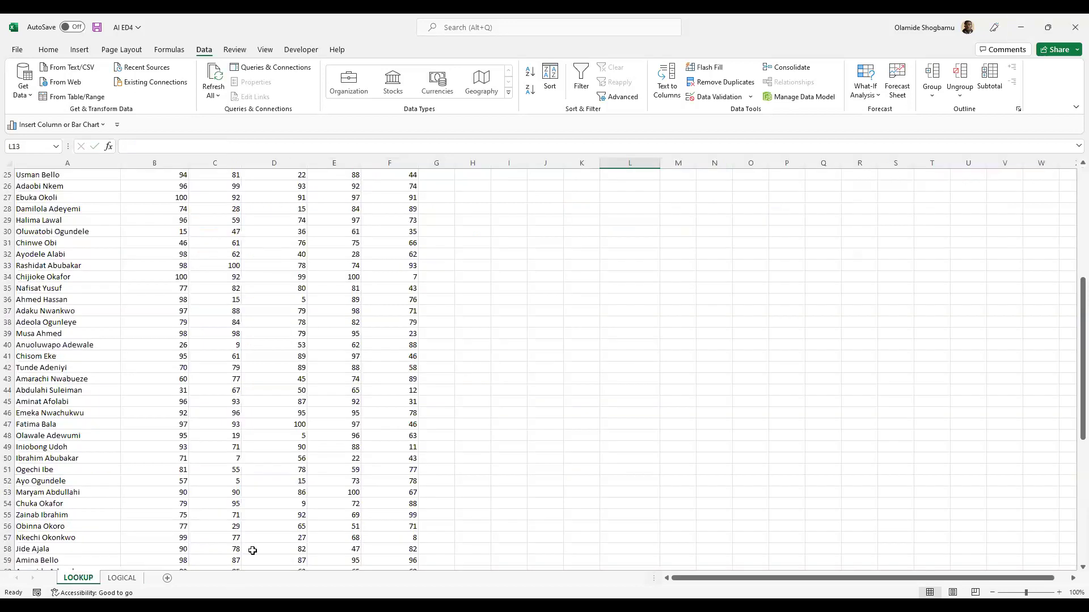
{"action": "scroll", "coordinate": [413, 369], "scroll_direction": "up", "scroll_amount": 5}
{"action": "scroll", "coordinate": [190, 247], "scroll_direction": "up", "scroll_amount": 4}
{"action": "scroll", "coordinate": [197, 288], "scroll_direction": "up", "scroll_amount": 1, "text": "ctrl"}
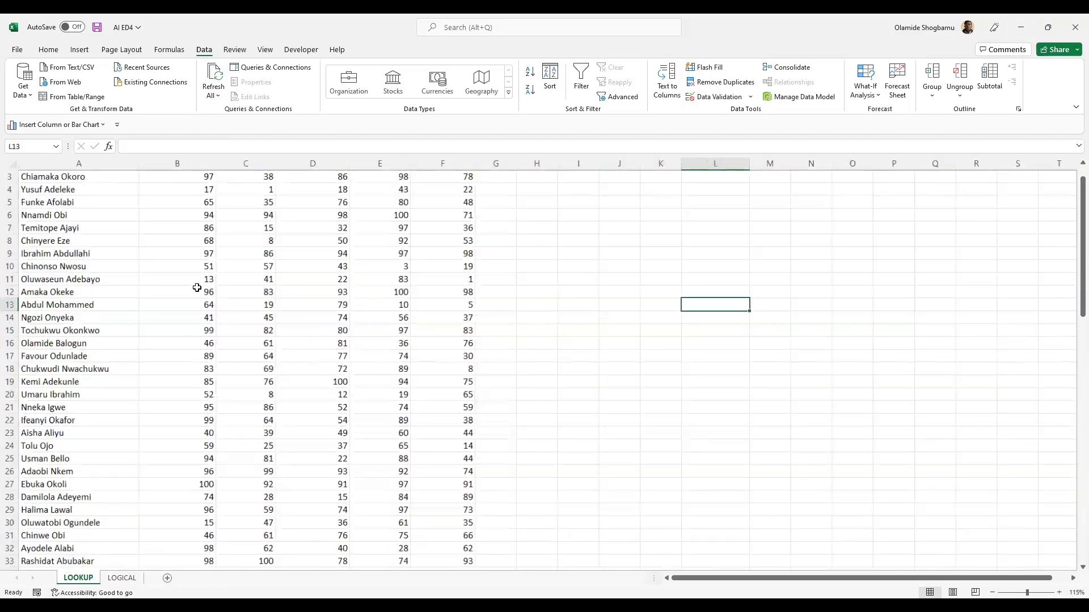
{"action": "scroll", "coordinate": [197, 288], "scroll_direction": "up", "scroll_amount": 3, "text": "ctrl"}
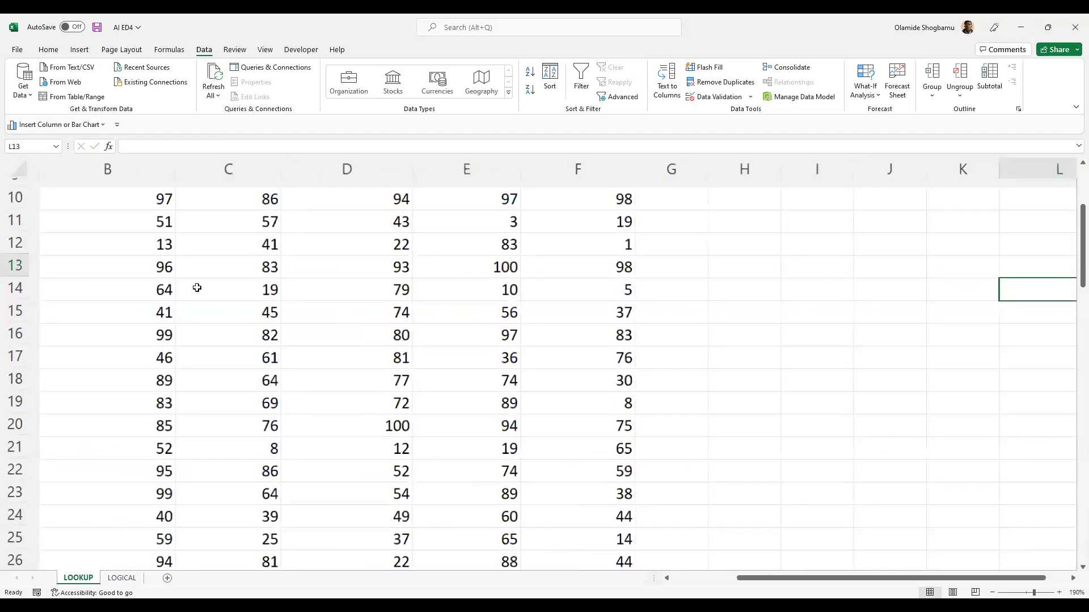
{"action": "scroll", "coordinate": [197, 288], "scroll_direction": "up", "scroll_amount": 1}
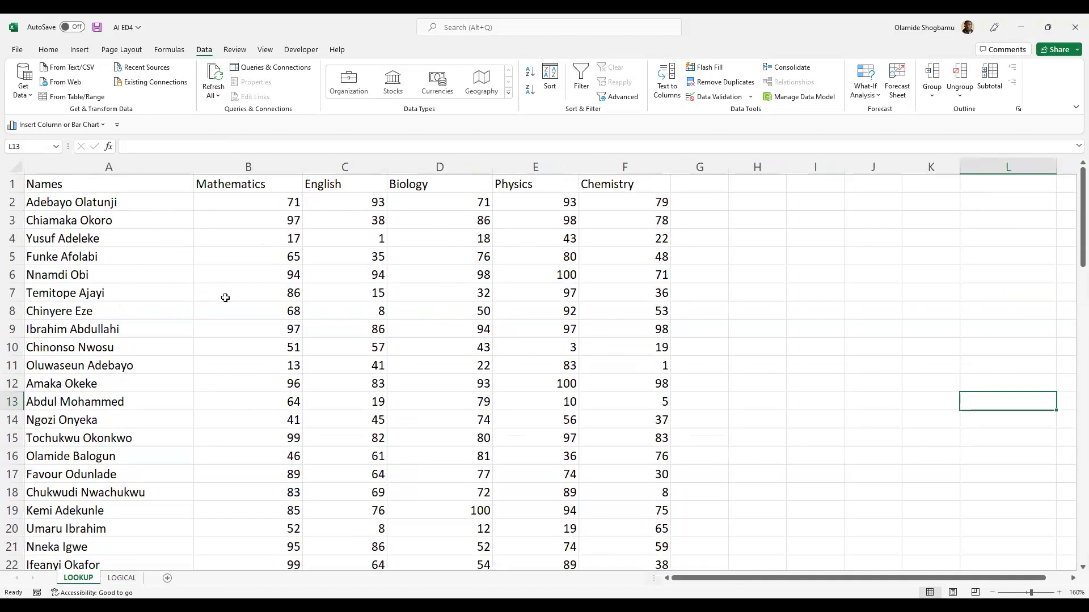
{"action": "scroll", "coordinate": [183, 297], "scroll_direction": "down", "scroll_amount": 5}
{"action": "scroll", "coordinate": [183, 297], "scroll_direction": "down", "scroll_amount": 8}
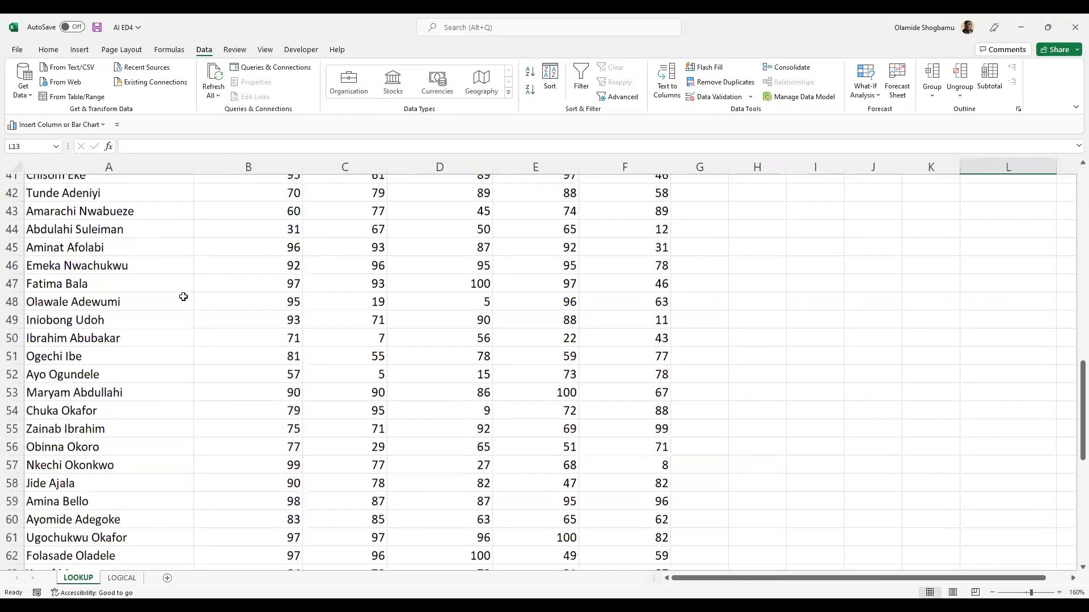
{"action": "scroll", "coordinate": [190, 283], "scroll_direction": "down", "scroll_amount": 4}
{"action": "scroll", "coordinate": [193, 255], "scroll_direction": "up", "scroll_amount": 7}
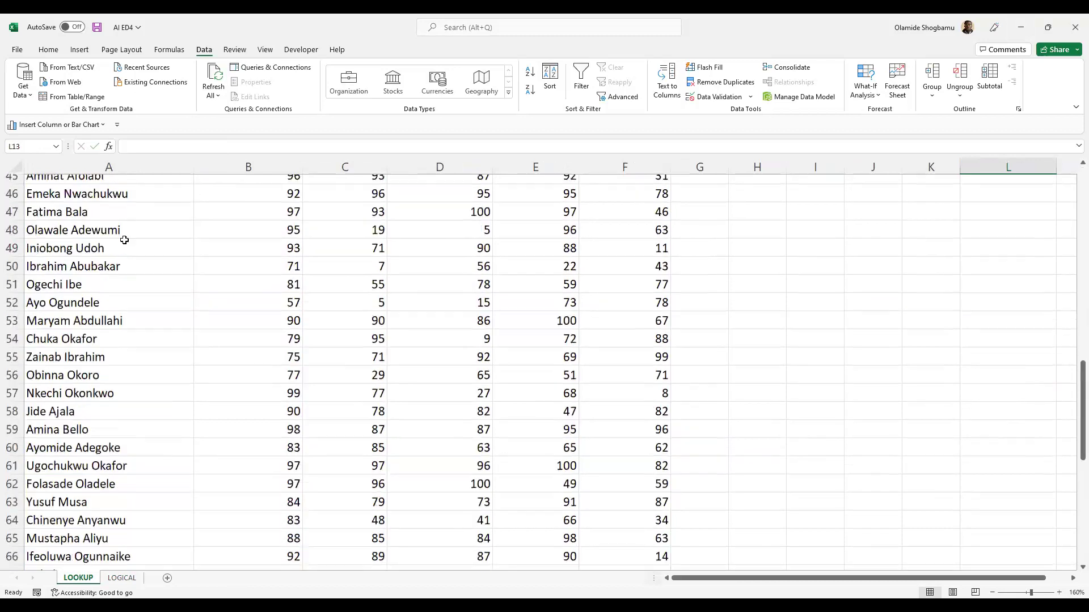
{"action": "scroll", "coordinate": [168, 290], "scroll_direction": "up", "scroll_amount": 10}
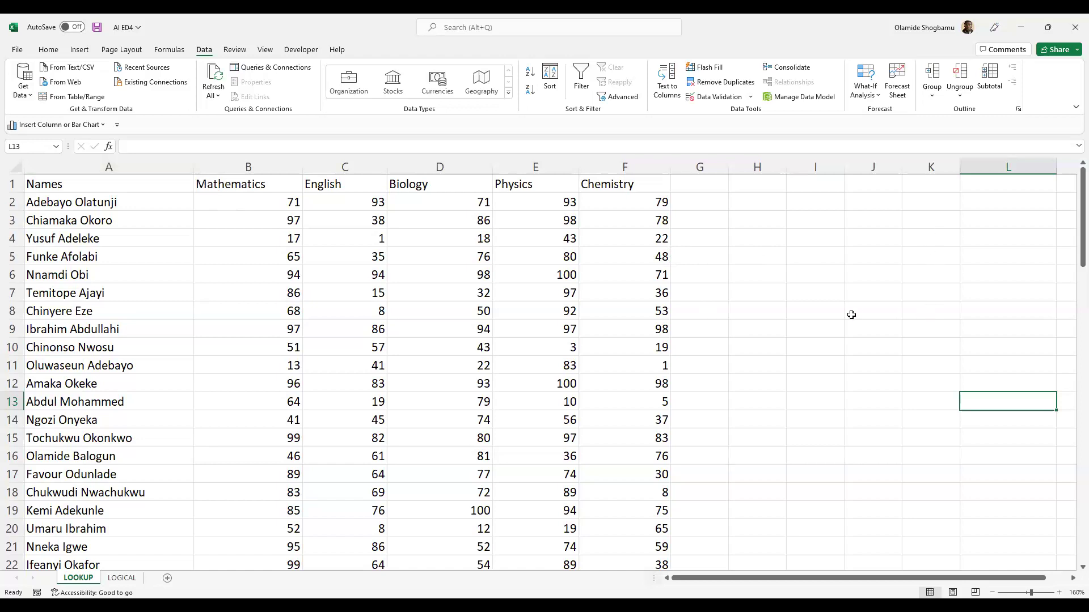
{"action": "left_click", "coordinate": [757, 239]}
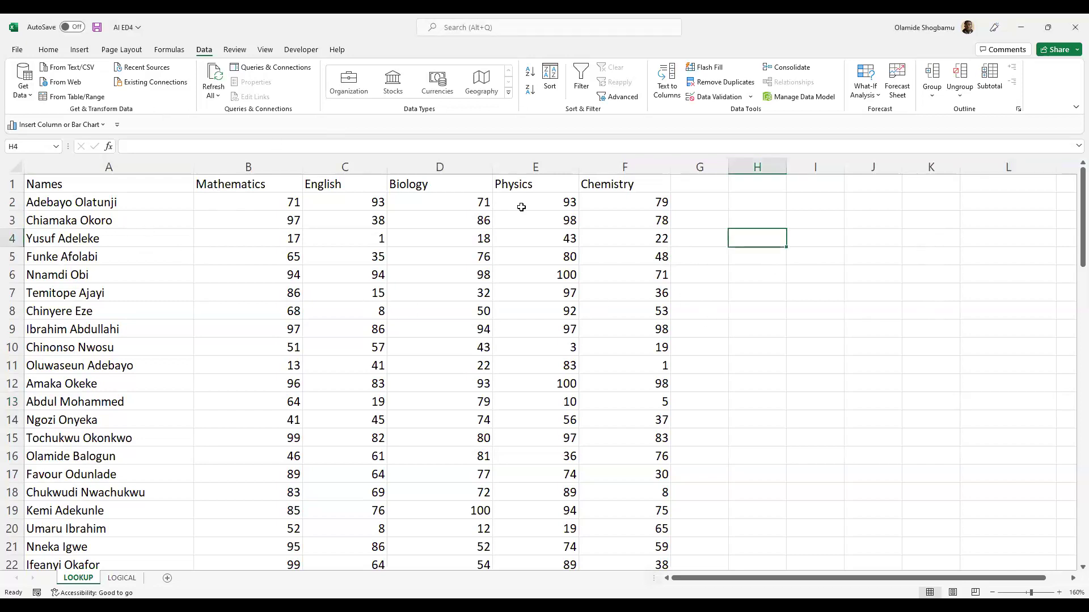
{"action": "left_click", "coordinate": [800, 224]}
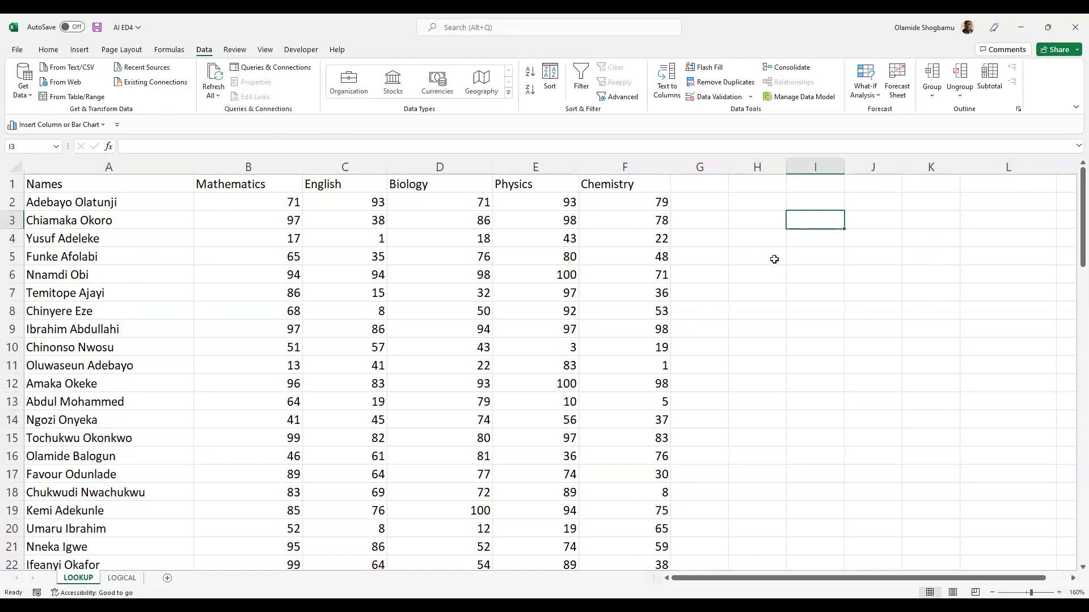
{"action": "type", "text": "=HLOO"}
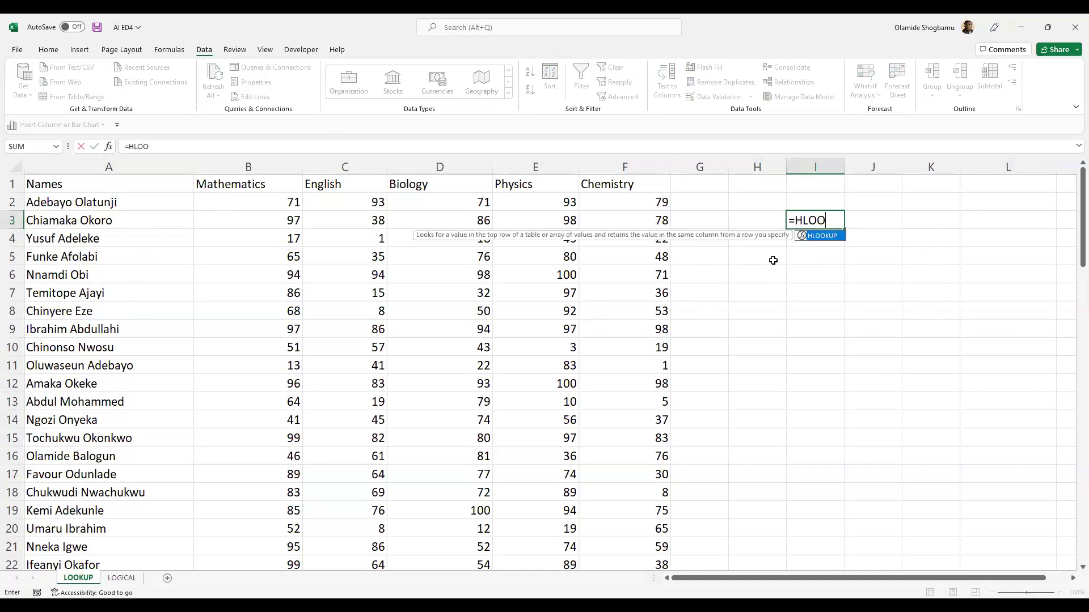
{"action": "key", "text": "Tab"}
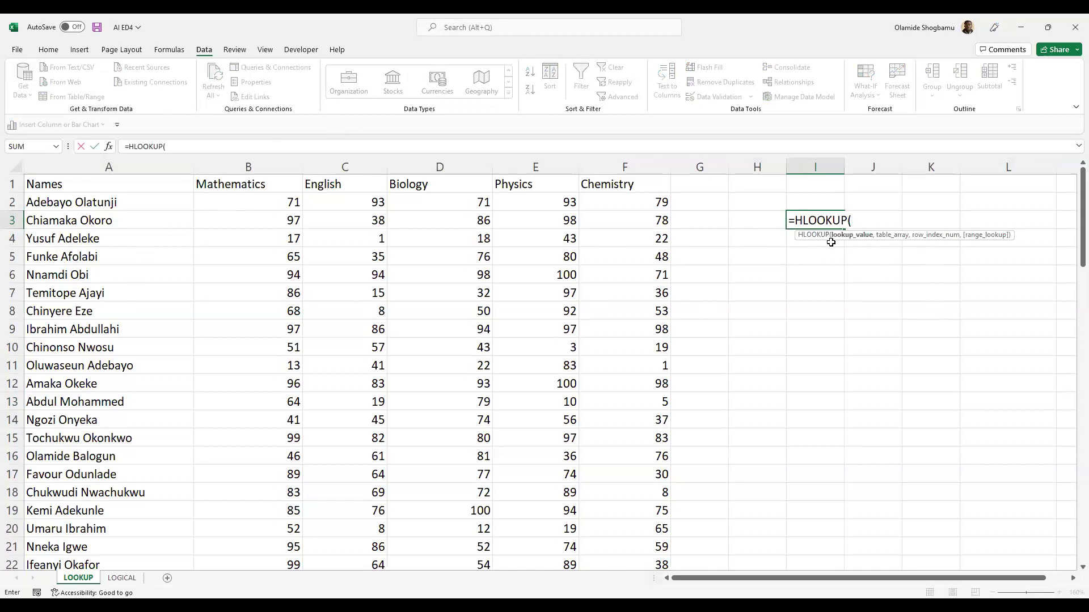
{"action": "left_click", "coordinate": [762, 263]}
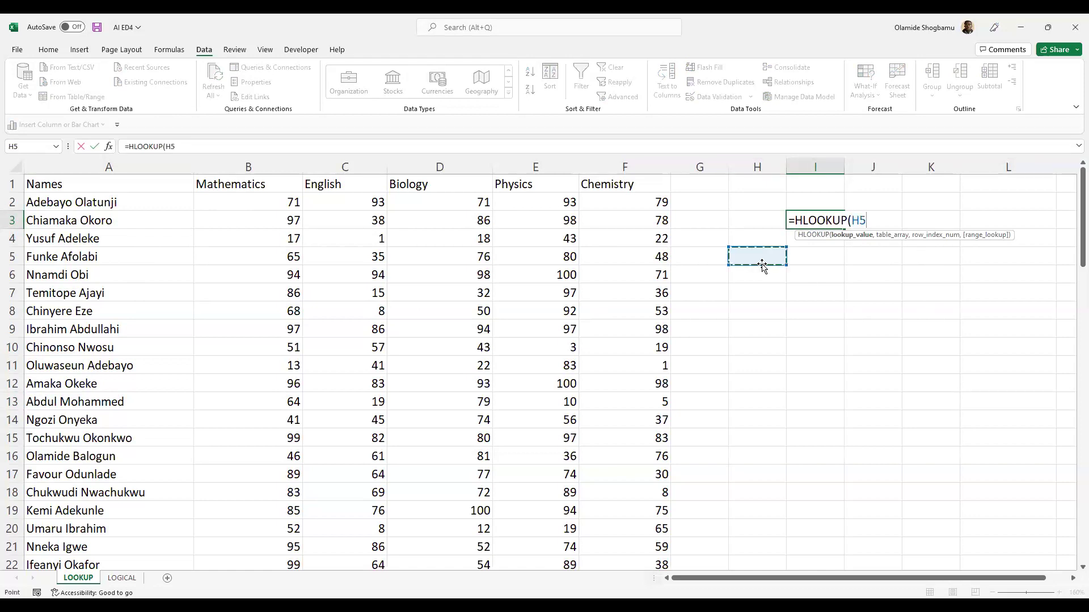
{"action": "key", "text": "Escape"}
{"action": "left_click", "coordinate": [809, 292]}
Step: Enter the label Name in cell I3 beside the score table
{"action": "left_click", "coordinate": [807, 221]}
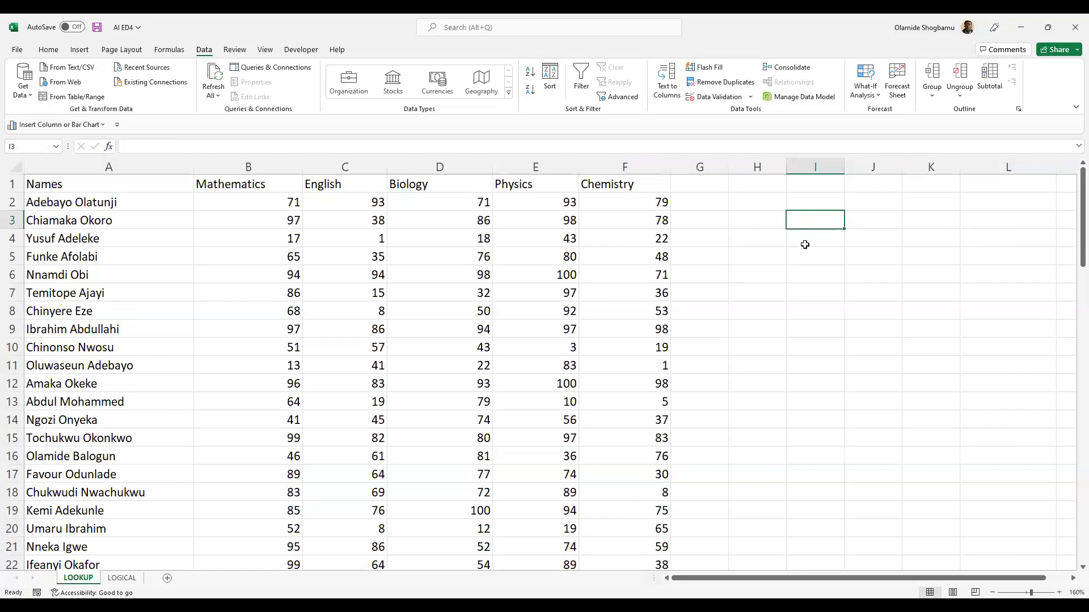
{"action": "type", "text": "N"}
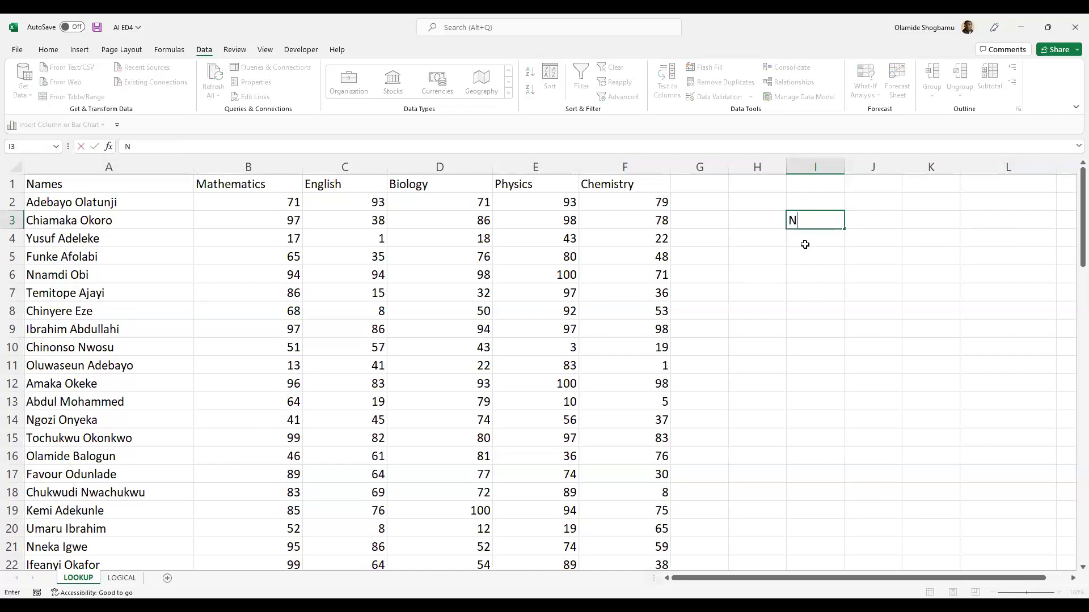
{"action": "type", "text": "ame"}
{"action": "key", "text": "Tab"}
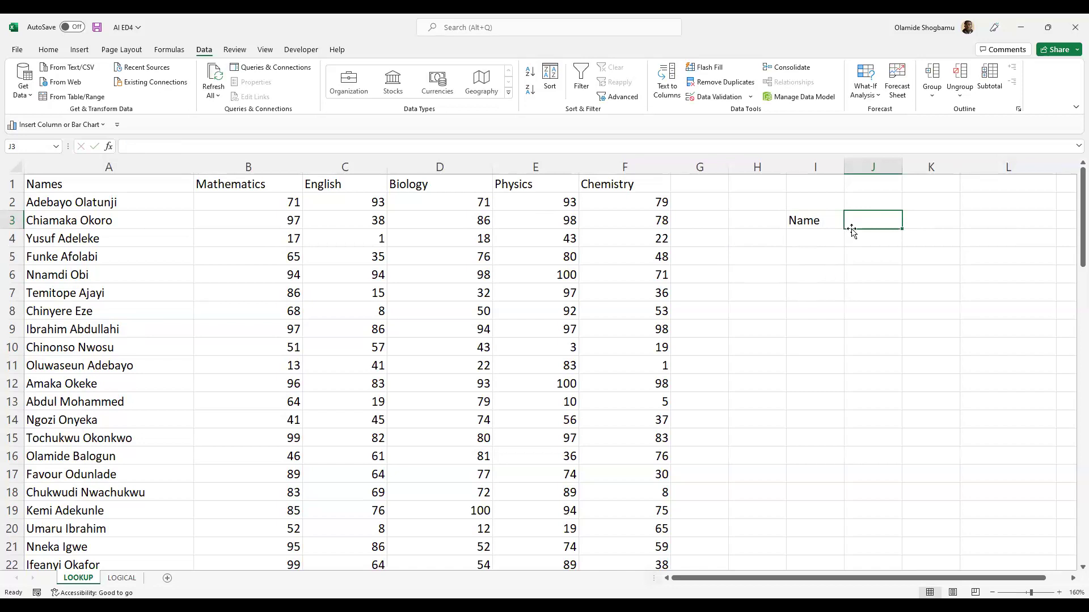
Step: Enter the full name of the student in row 9 into cell J3, beside the Name label
{"action": "type", "text": "Ibrahim"}
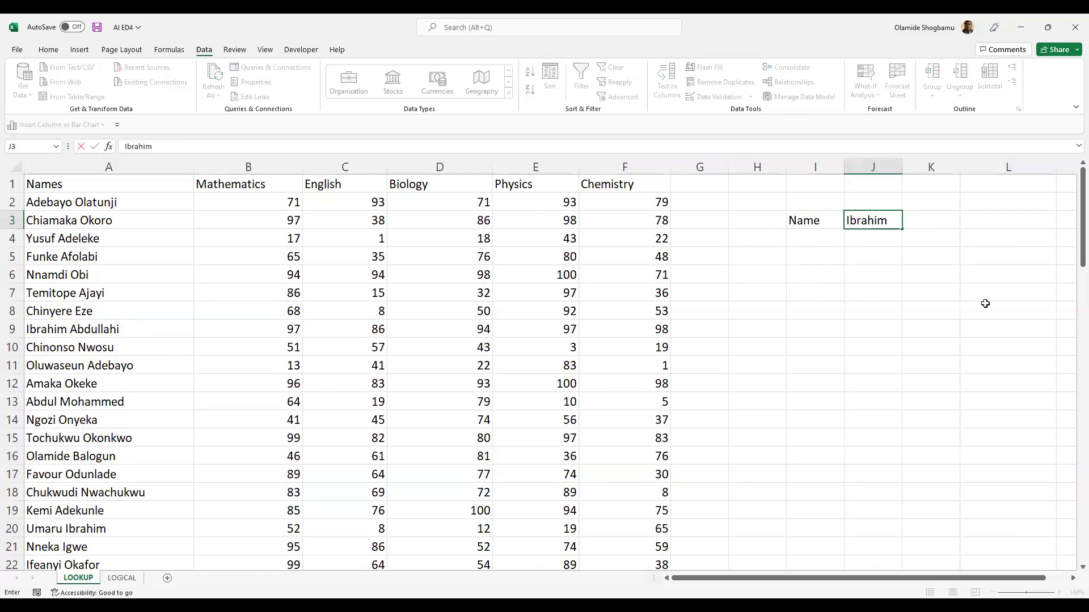
{"action": "type", "text": " A"}
{"action": "type", "text": "d"}
{"action": "key", "text": "BackSpace"}
{"action": "type", "text": "bdullahi"}
{"action": "key", "text": "Return"}
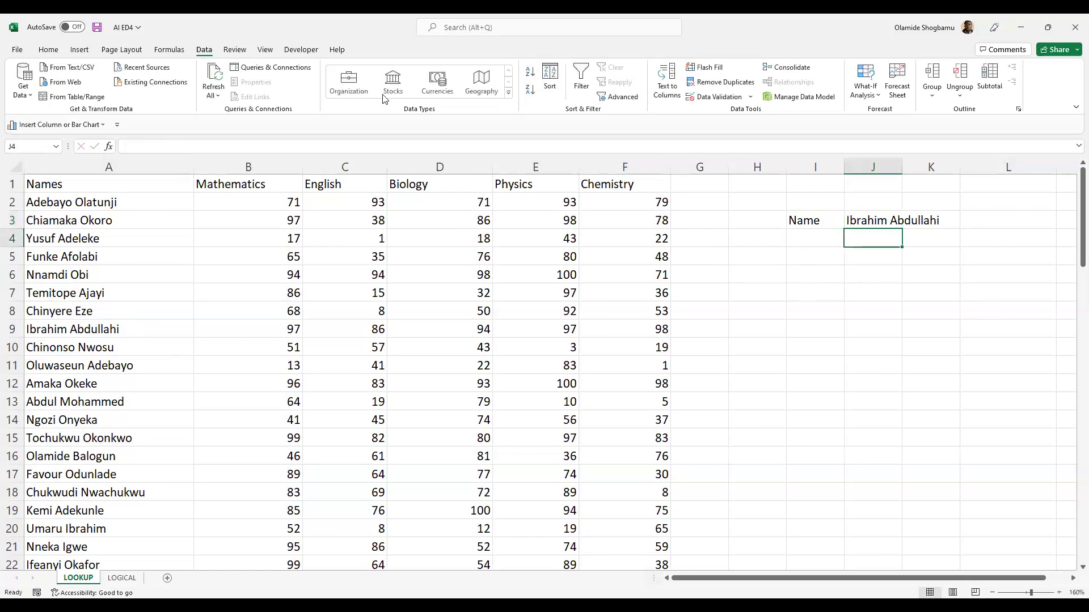
Step: Enter the label Chemistry in cell I4, below the Name label
{"action": "left_click", "coordinate": [808, 239]}
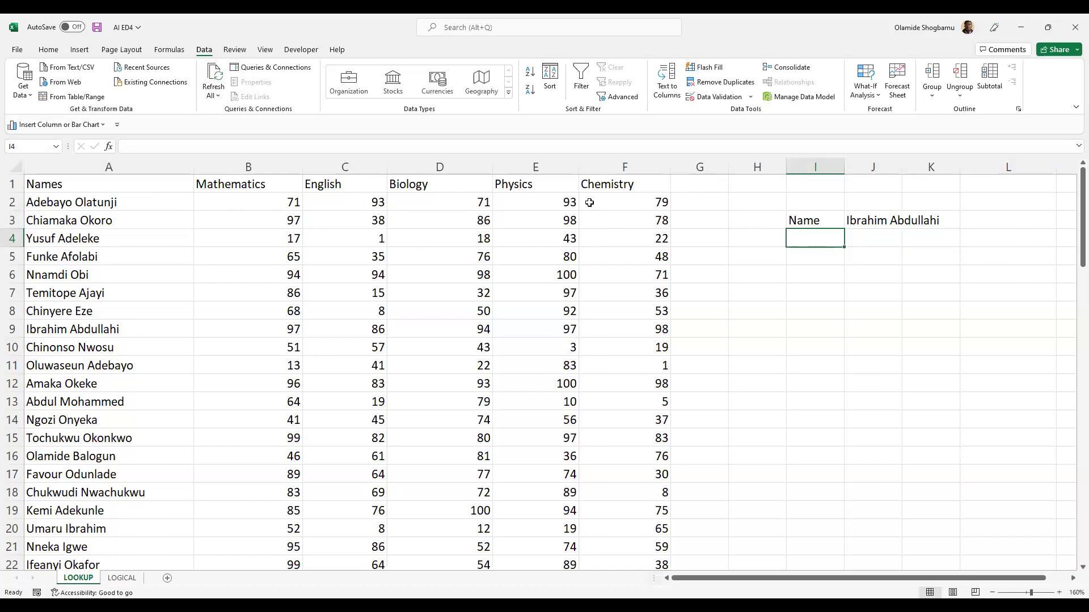
{"action": "type", "text": "C"}
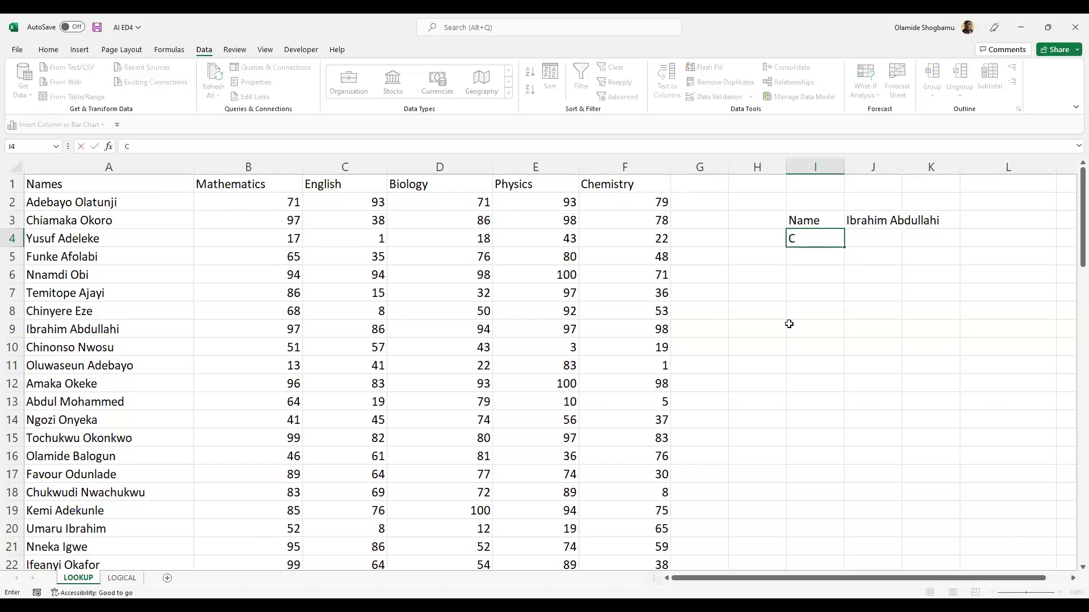
{"action": "type", "text": "hemistry"}
{"action": "left_click", "coordinate": [807, 385]}
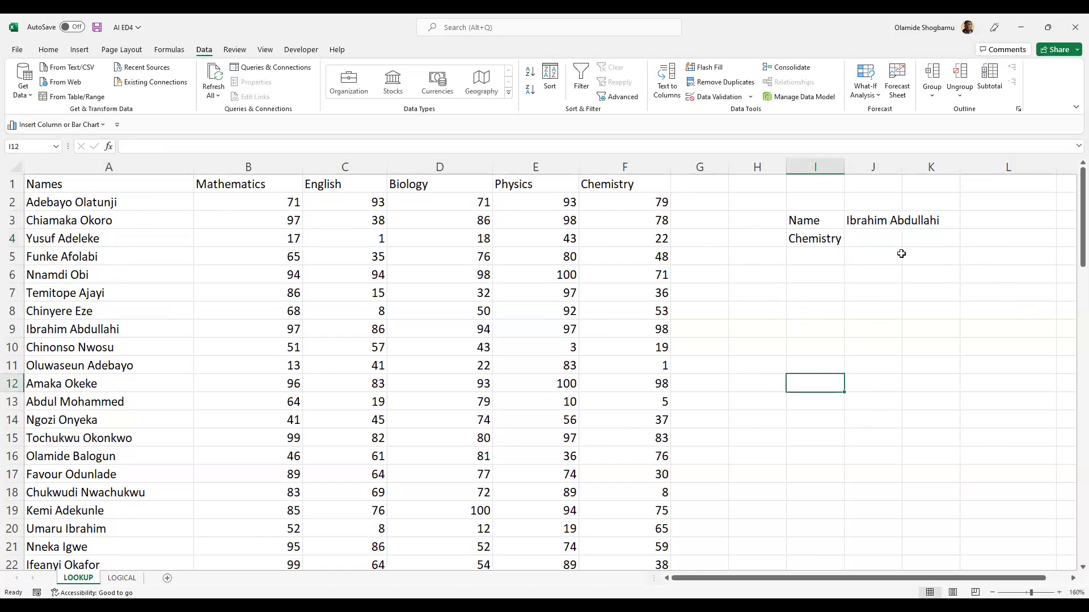
Step: Start a VLOOKUP formula in cell J4 with J3 as the lookup value
{"action": "left_click", "coordinate": [874, 221]}
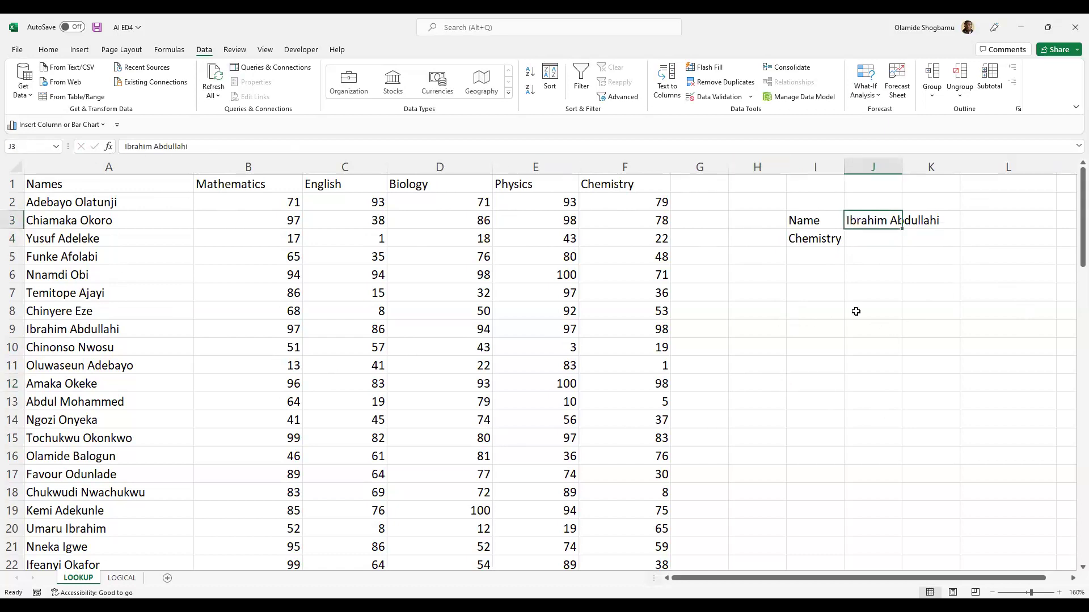
{"action": "left_click", "coordinate": [877, 241]}
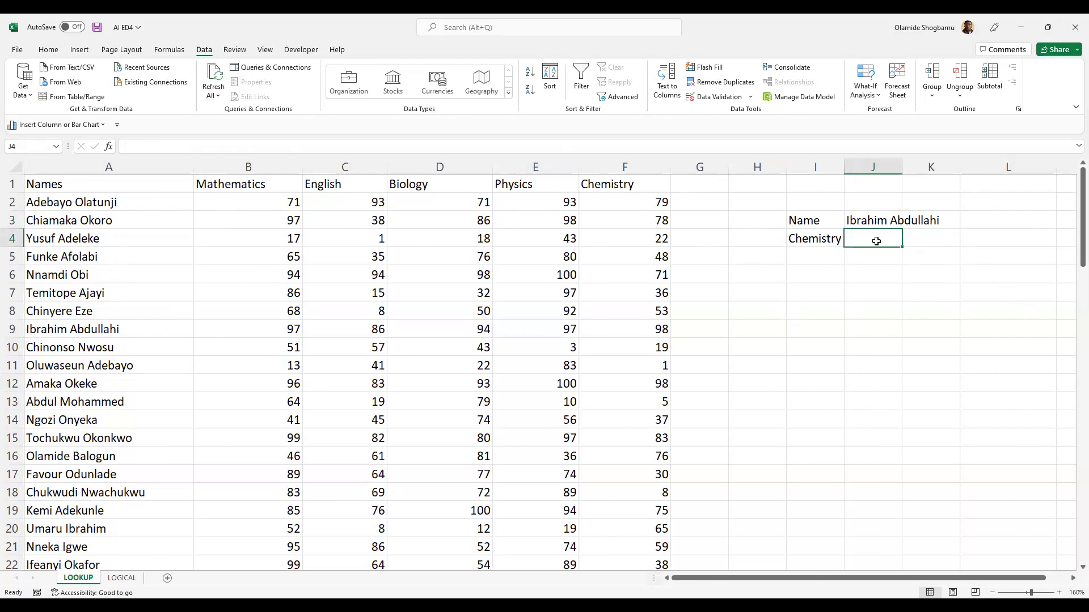
{"action": "type", "text": "="}
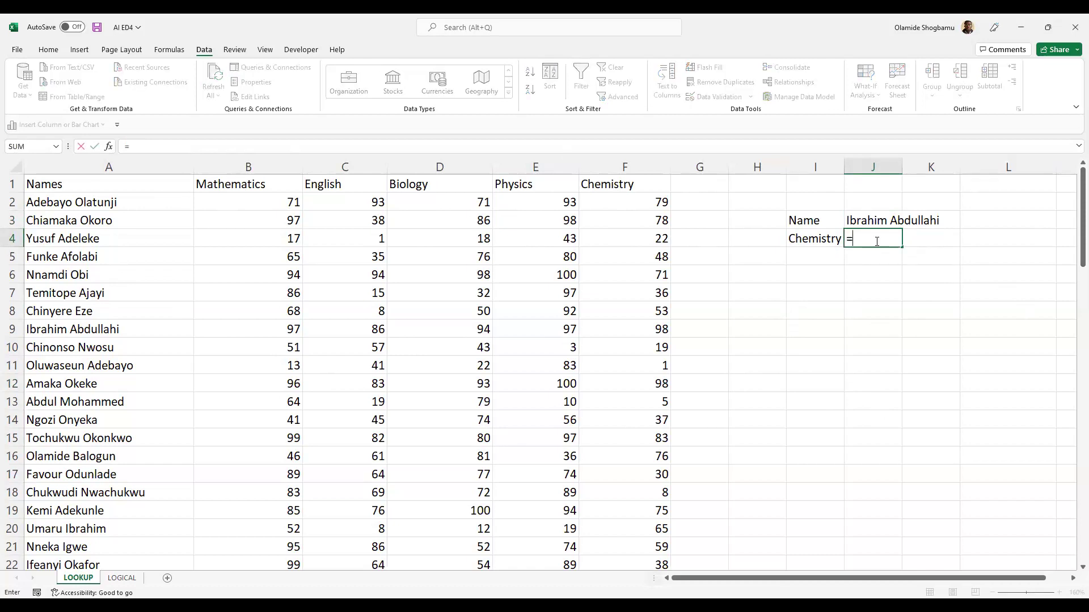
{"action": "type", "text": "V"}
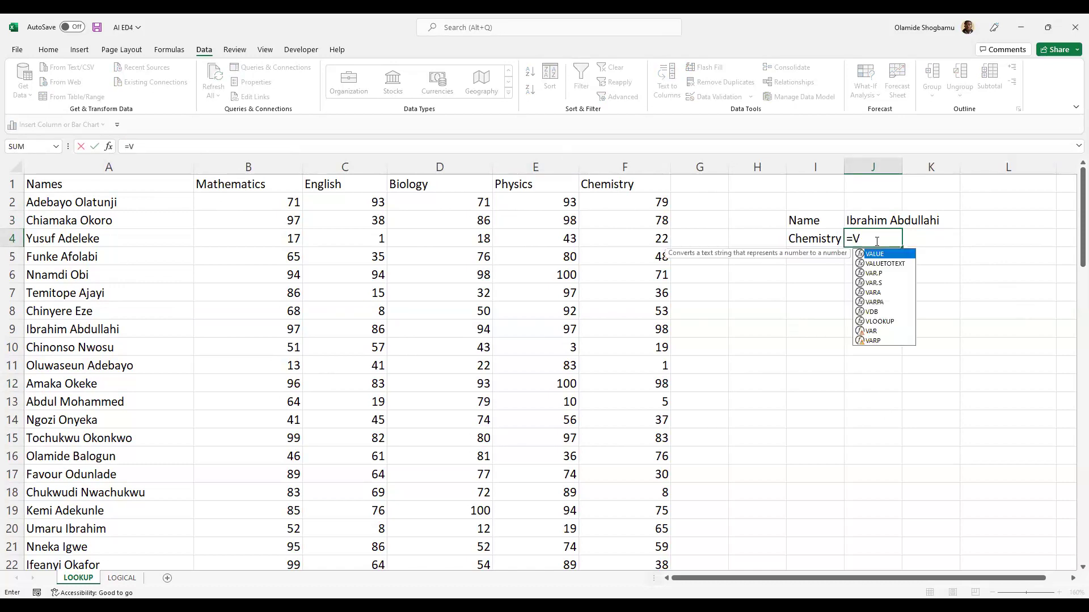
{"action": "type", "text": "LOO"}
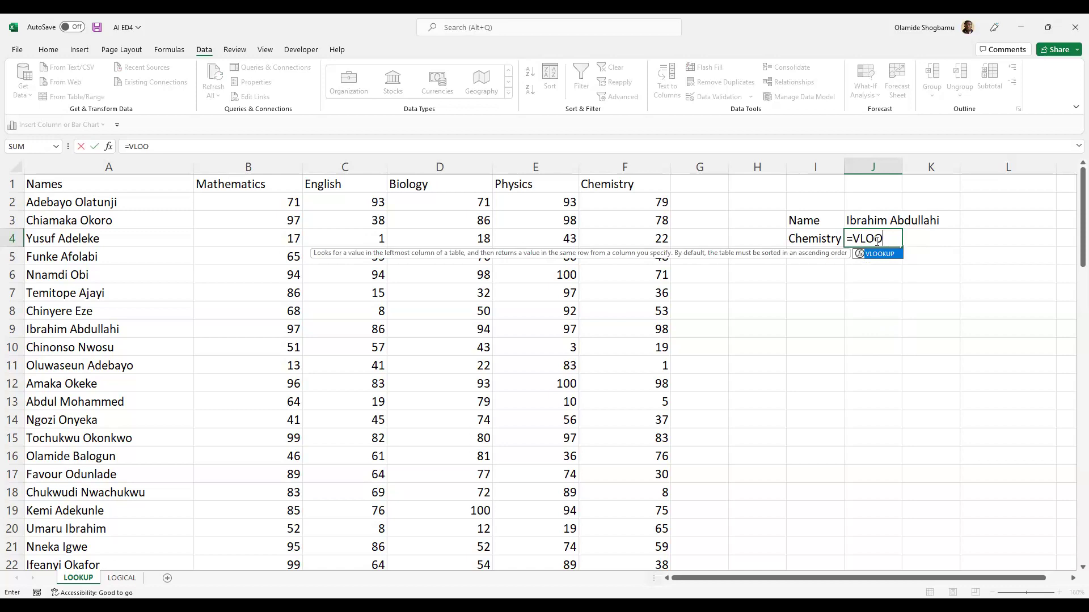
{"action": "key", "text": "Tab"}
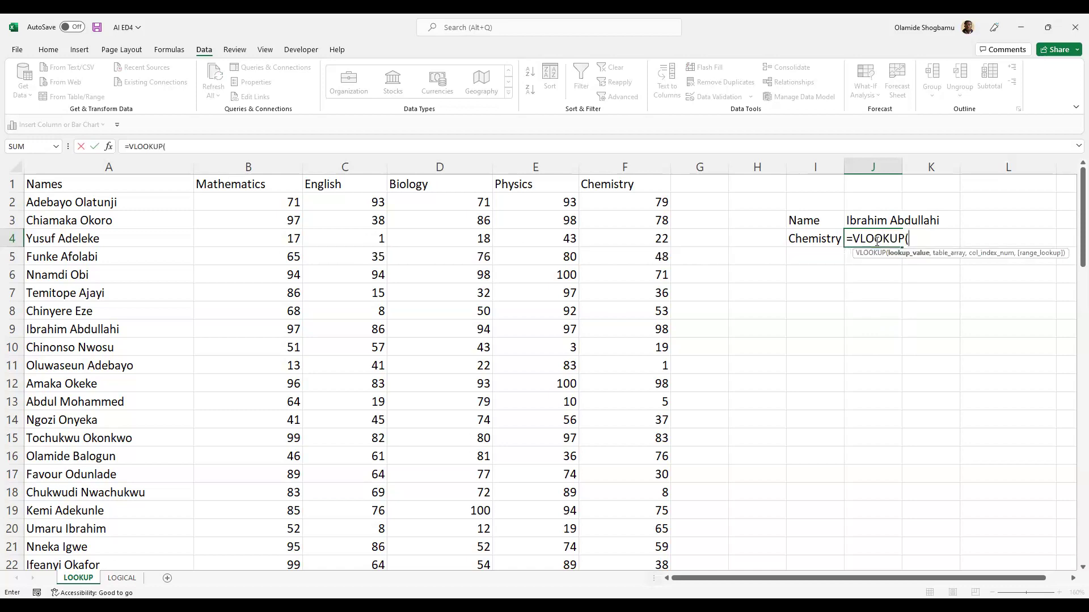
{"action": "left_click", "coordinate": [898, 211]}
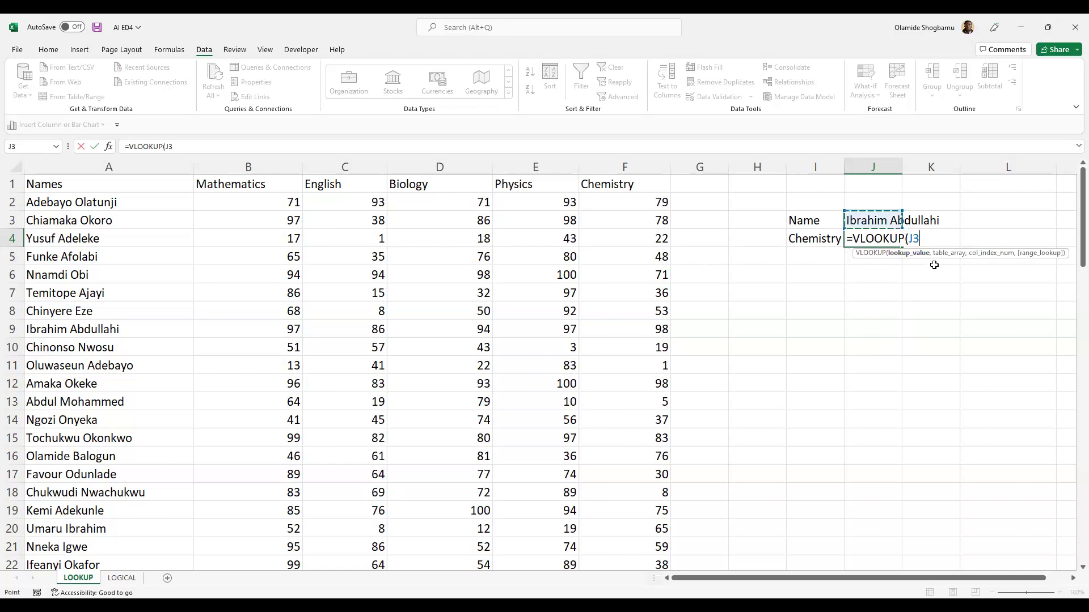
{"action": "type", "text": ","}
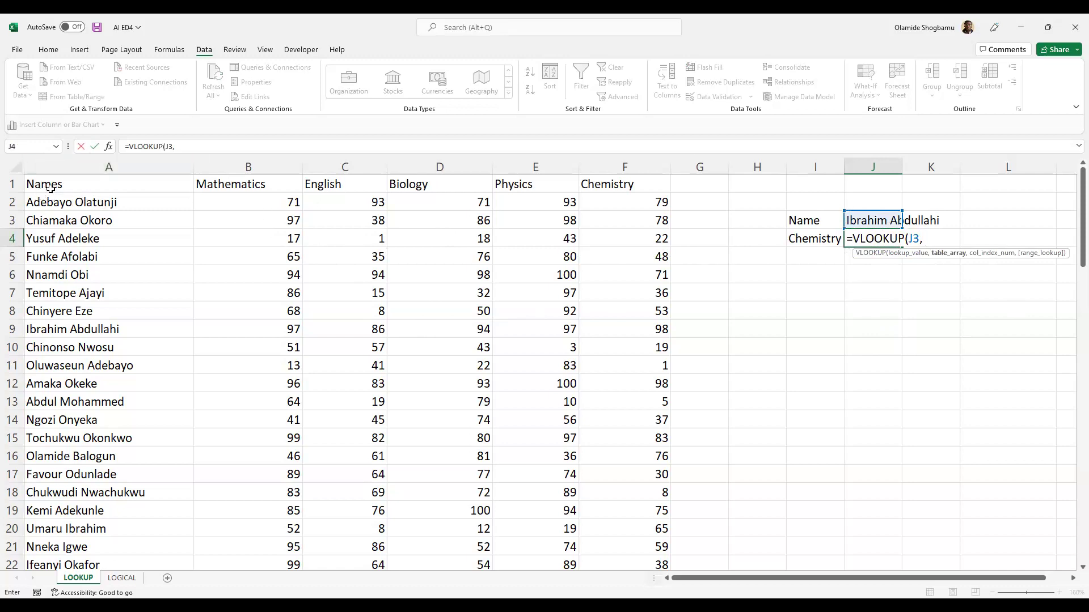
Step: Set the VLOOKUP's table array to the whole score table, A1:F86, including the headers
{"action": "scroll", "coordinate": [105, 217], "scroll_direction": "down", "scroll_amount": 3}
{"action": "scroll", "coordinate": [105, 216], "scroll_direction": "down", "scroll_amount": 12}
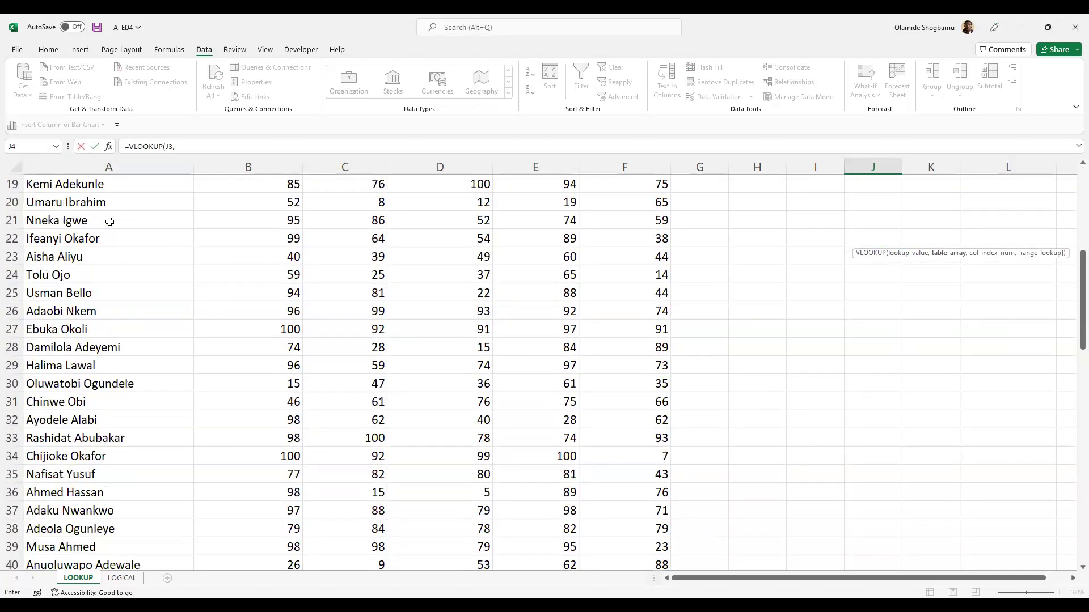
{"action": "scroll", "coordinate": [112, 222], "scroll_direction": "down", "scroll_amount": 9}
{"action": "scroll", "coordinate": [117, 219], "scroll_direction": "up", "scroll_amount": 12}
{"action": "scroll", "coordinate": [118, 219], "scroll_direction": "up", "scroll_amount": 12}
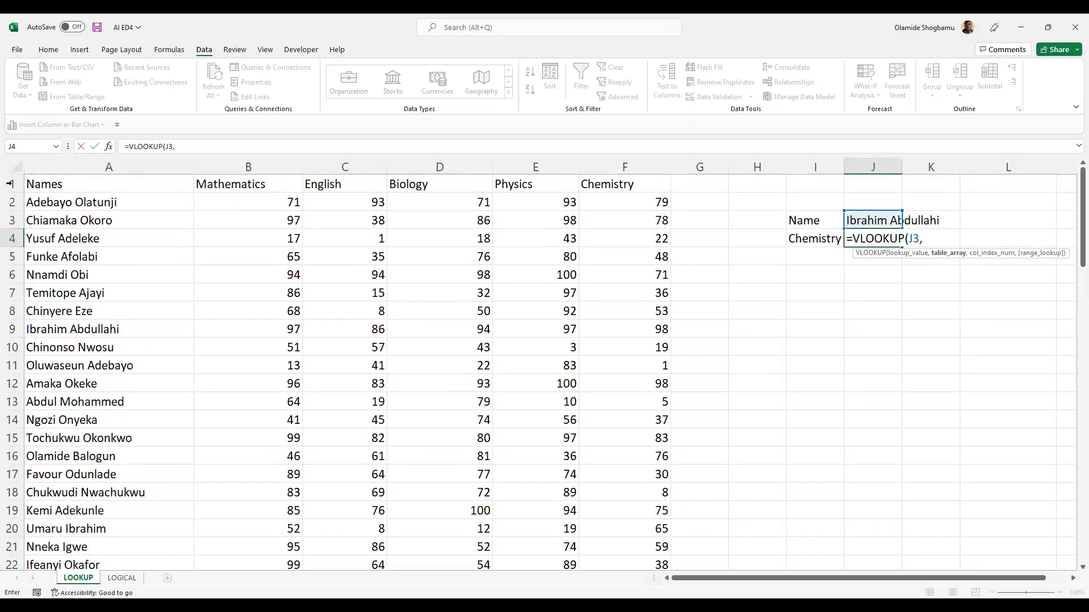
{"action": "left_click", "coordinate": [68, 185]}
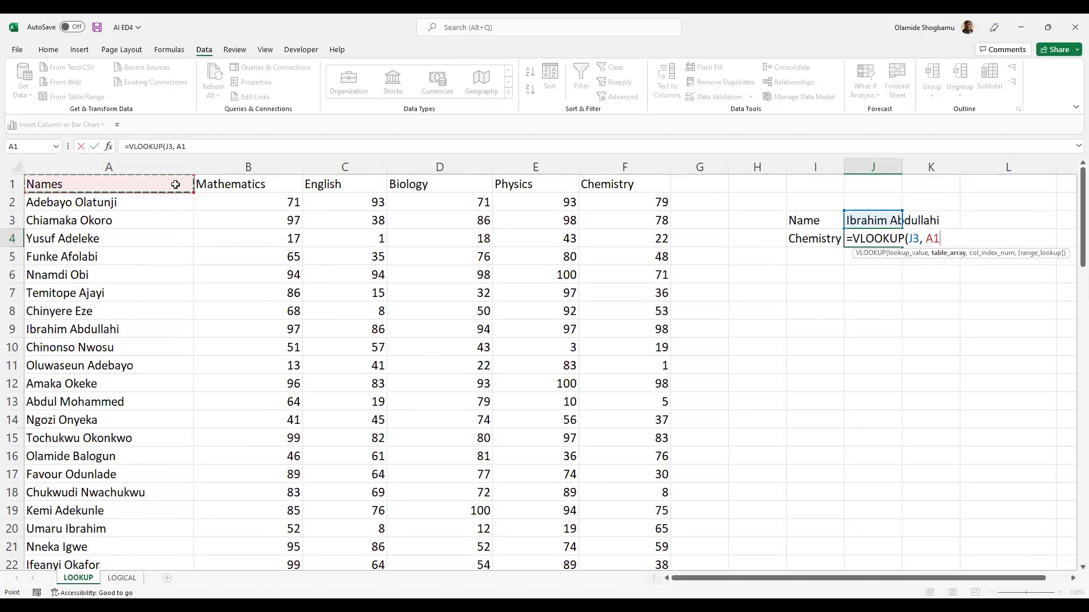
{"action": "key", "text": "ctrl+shift+End"}
{"action": "left_click_drag", "start_coordinate": [1074, 479], "coordinate": [1072, 157]}
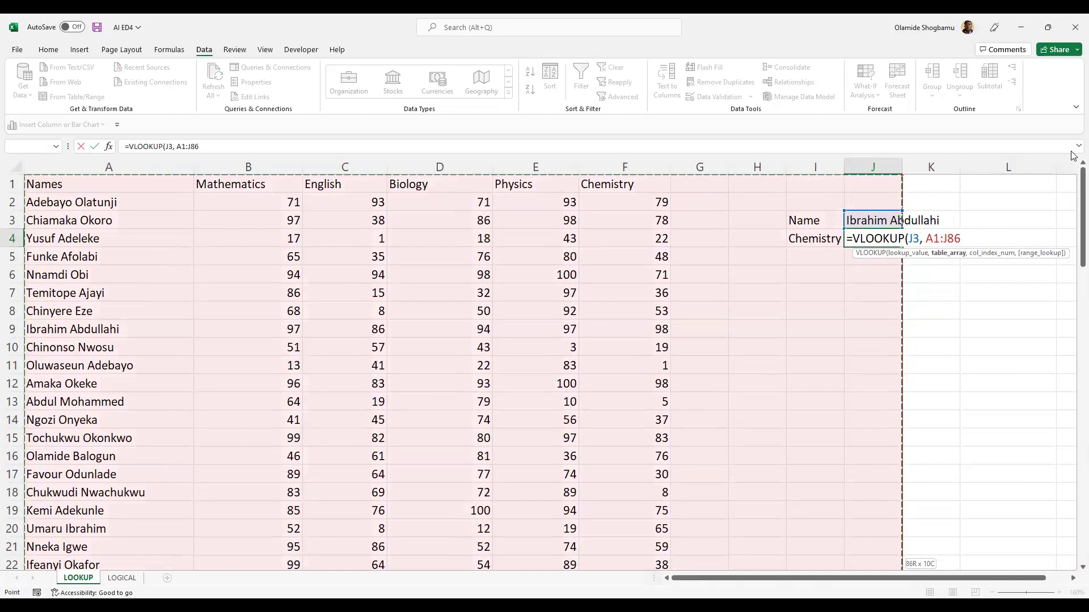
{"action": "key", "text": "shift+Left"}
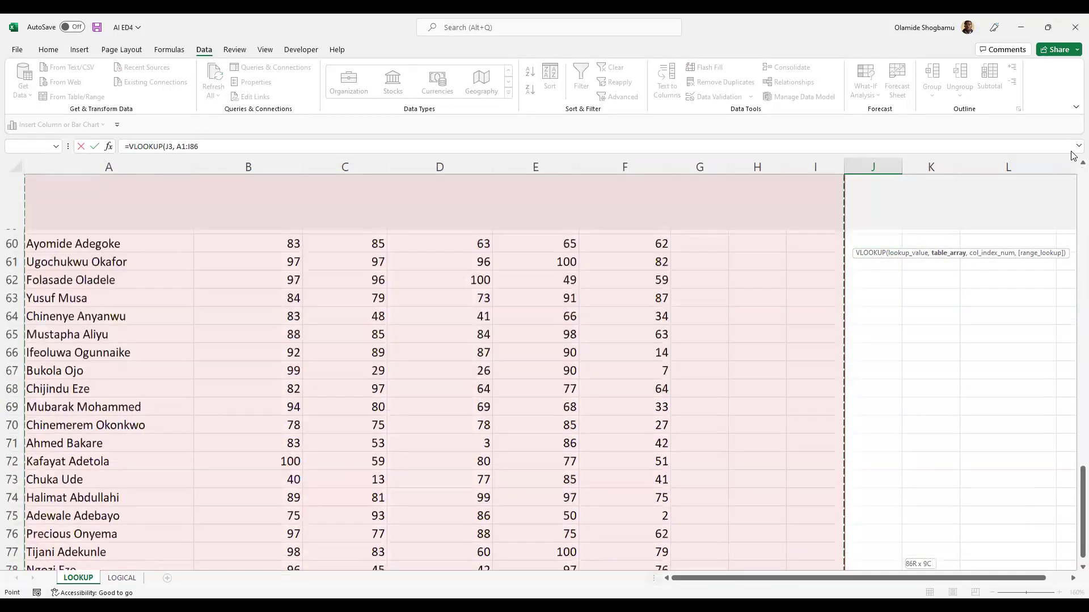
{"action": "key", "text": "shift+Left"}
{"action": "key", "text": "shift+Left"}
{"action": "key", "text": "shift+Left"}
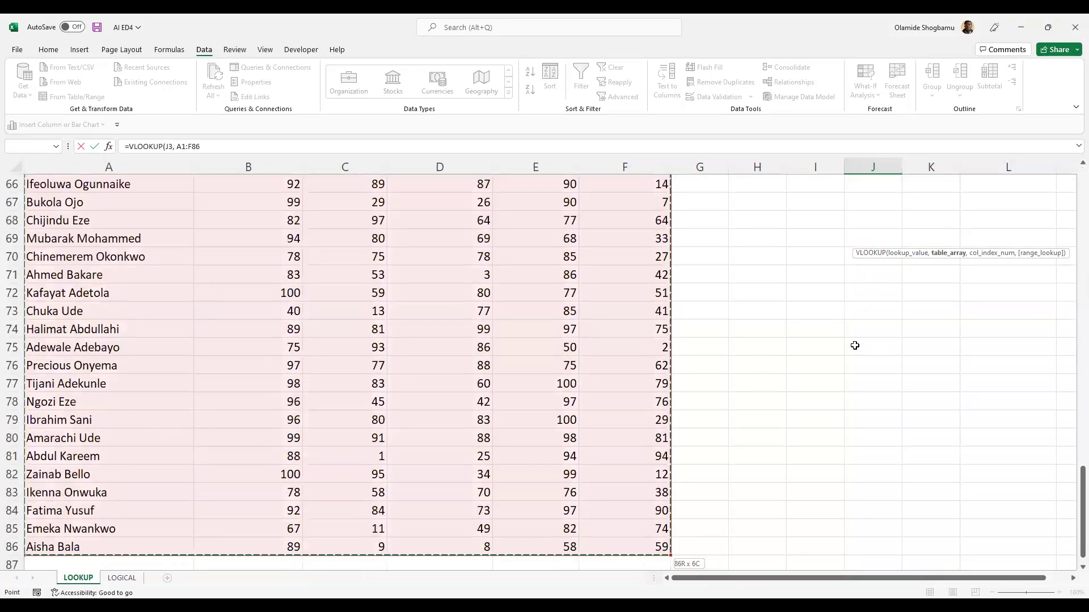
{"action": "scroll", "coordinate": [852, 338], "scroll_direction": "up", "scroll_amount": 20}
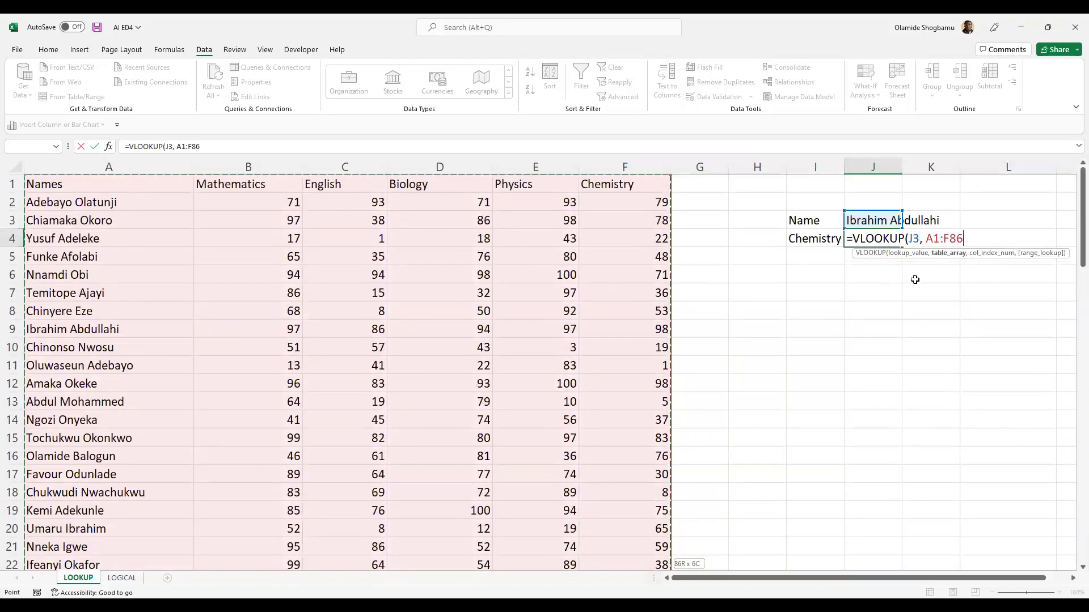
{"action": "type", "text": ","}
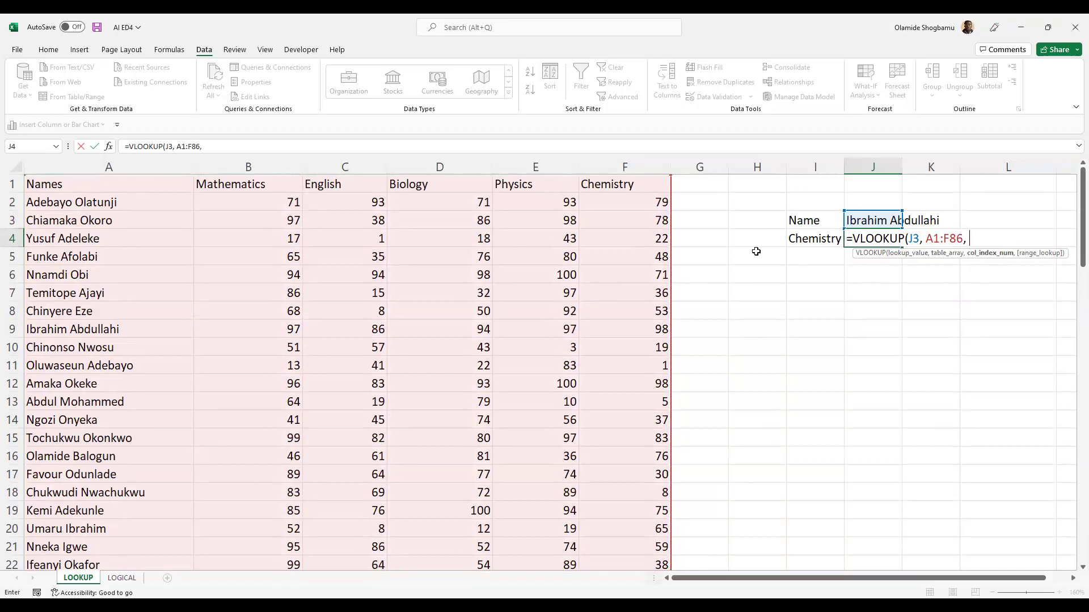
Step: Set the VLOOKUP's column index number to 6 for the Chemistry column
{"action": "left_click", "coordinate": [645, 204]}
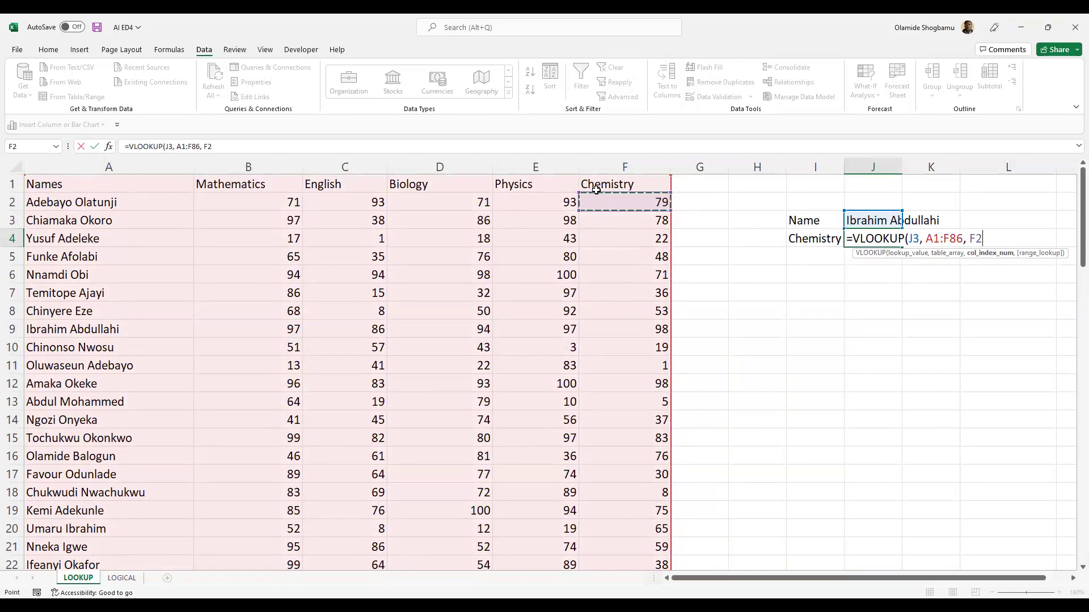
{"action": "left_click", "coordinate": [984, 240]}
{"action": "key", "text": "BackSpace"}
{"action": "type", "text": "6"}
{"action": "key", "text": "BackSpace"}
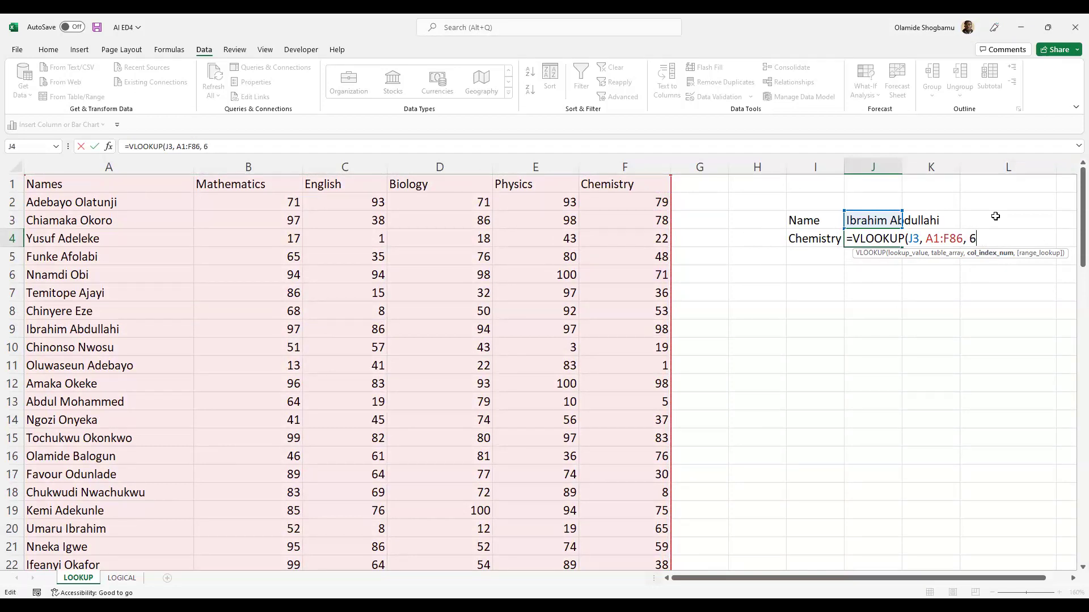
{"action": "type", "text": ","}
Step: Give the Chemistry scores F2:F86 as the VLOOKUP's range lookup argument and enter the completed formula in J4
{"action": "left_click", "coordinate": [662, 205]}
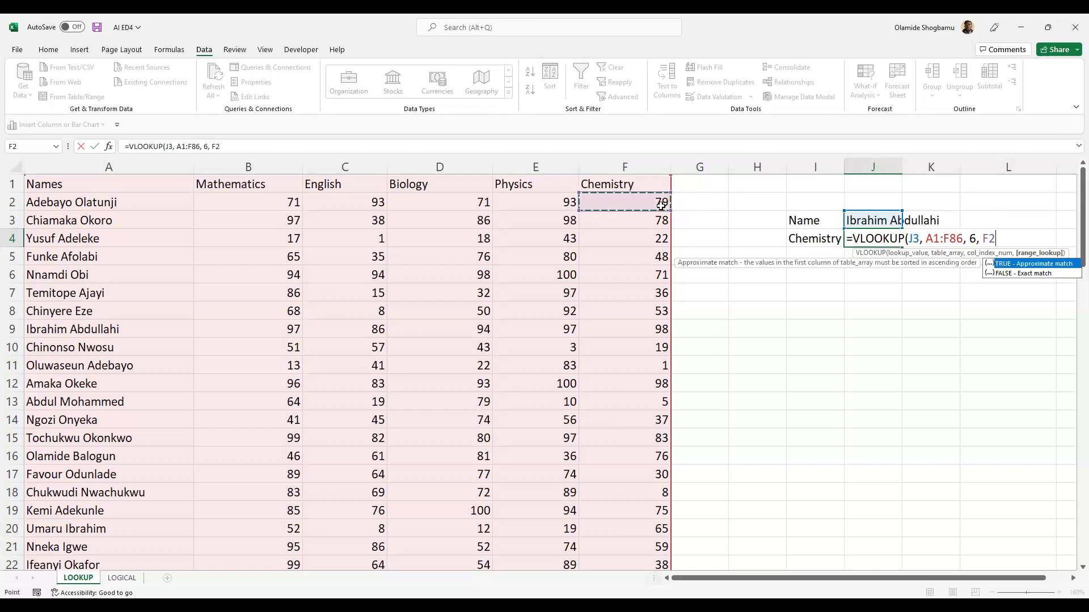
{"action": "key", "text": "ctrl+shift+Down"}
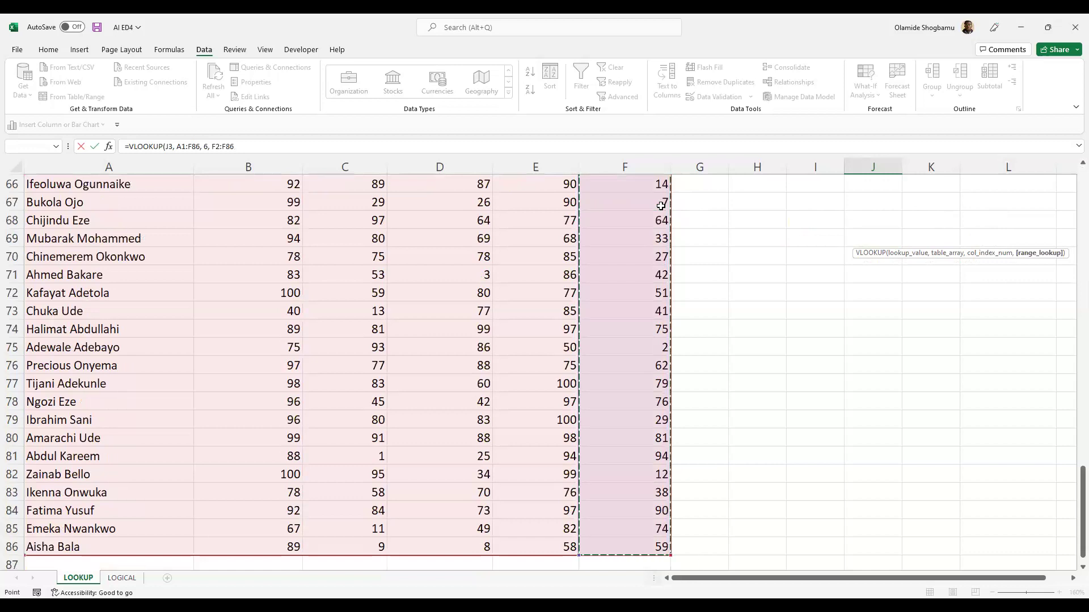
{"action": "type", "text": "0"}
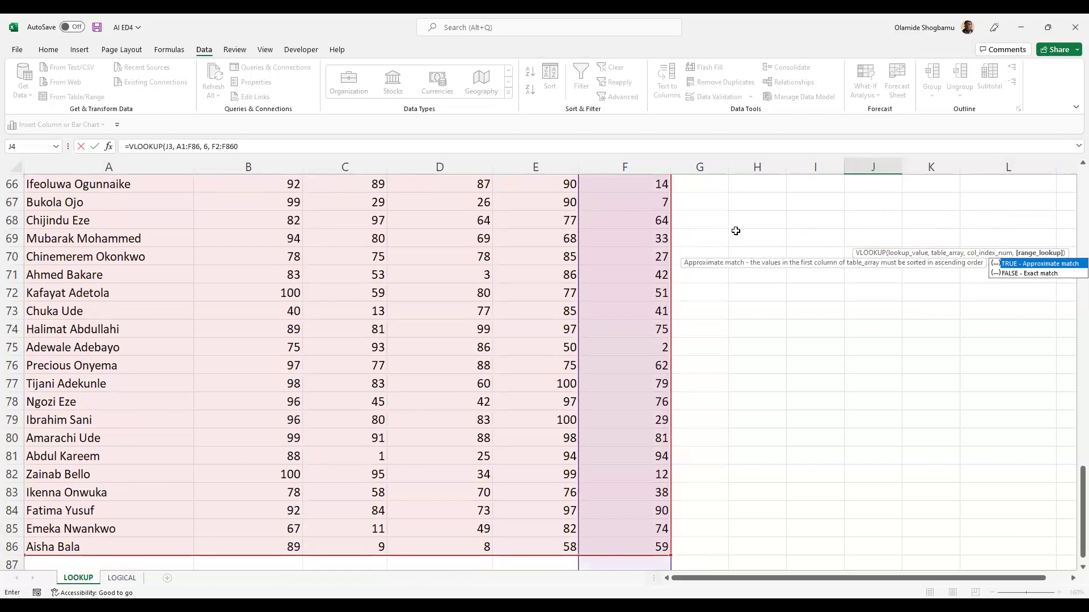
{"action": "scroll", "coordinate": [755, 219], "scroll_direction": "up", "scroll_amount": 20}
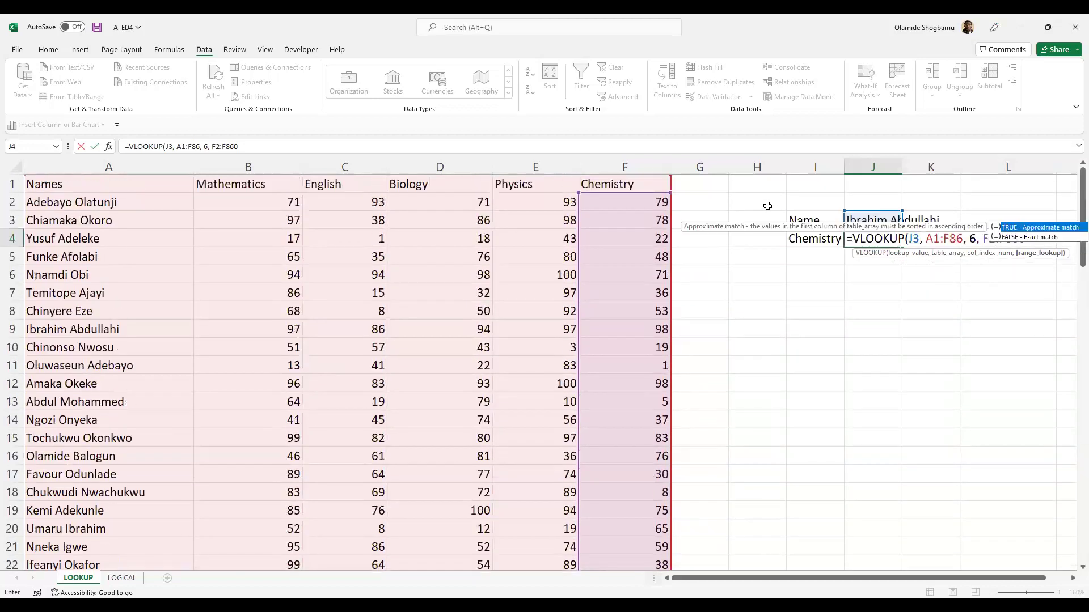
{"action": "left_click", "coordinate": [319, 148]}
{"action": "key", "text": "BackSpace"}
{"action": "type", "text": ")"}
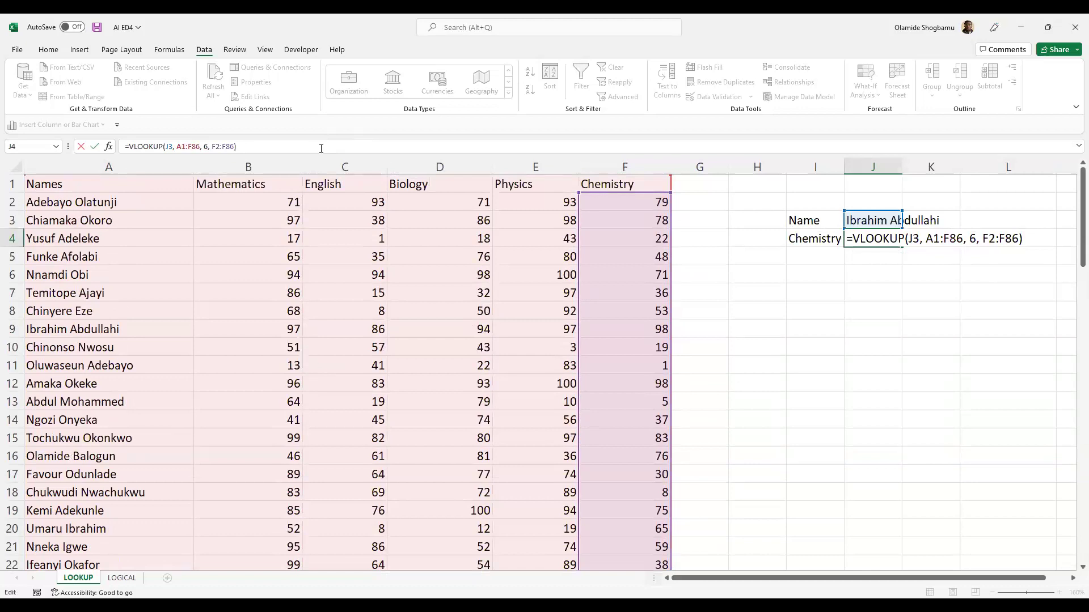
{"action": "key", "text": "Return"}
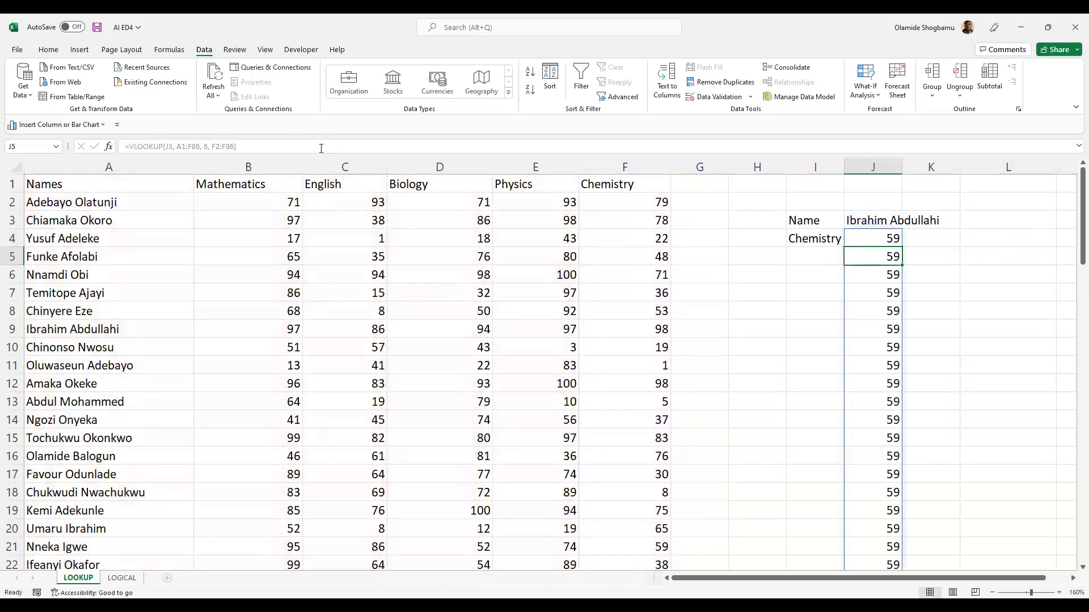
Step: Compare the values returned in column J with the Chemistry score in row 9 of the table
{"action": "scroll", "coordinate": [794, 278], "scroll_direction": "down", "scroll_amount": 1}
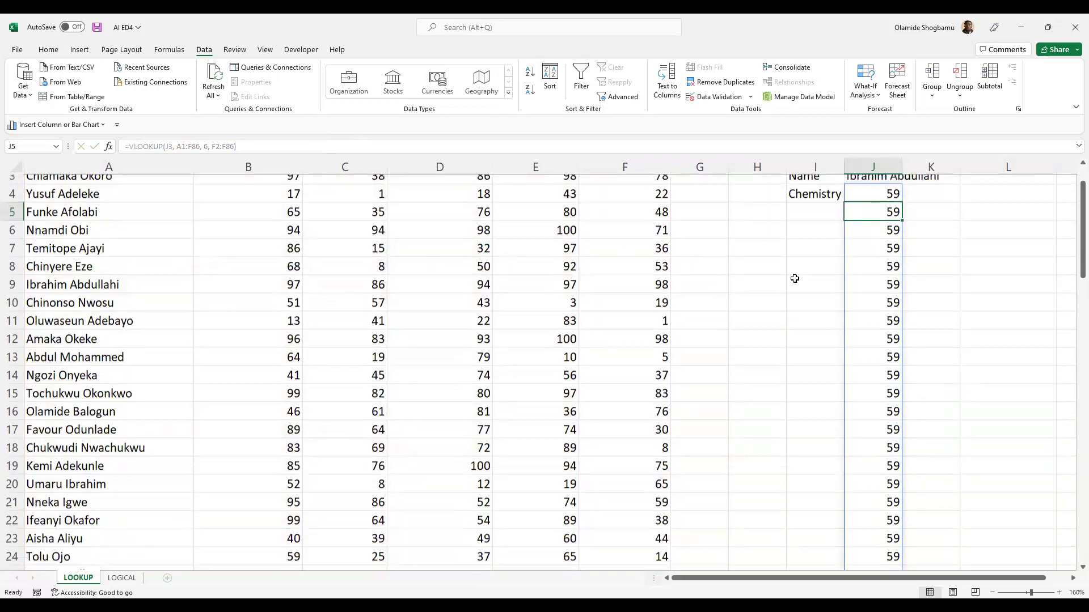
{"action": "left_click", "coordinate": [833, 285]}
{"action": "scroll", "coordinate": [876, 263], "scroll_direction": "up", "scroll_amount": 1}
{"action": "left_click", "coordinate": [880, 251]}
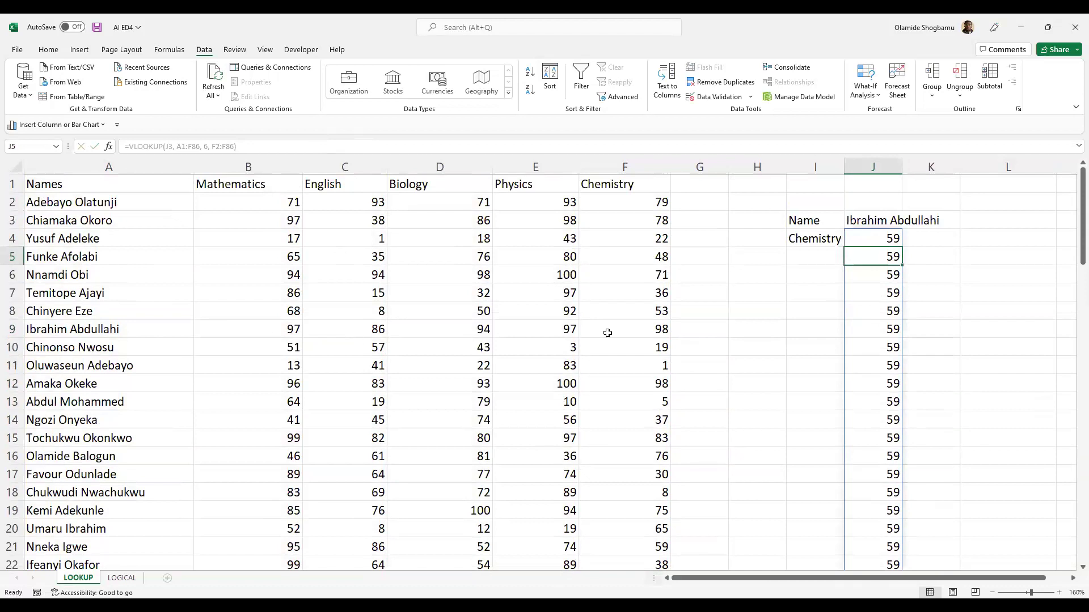
{"action": "left_click", "coordinate": [657, 330]}
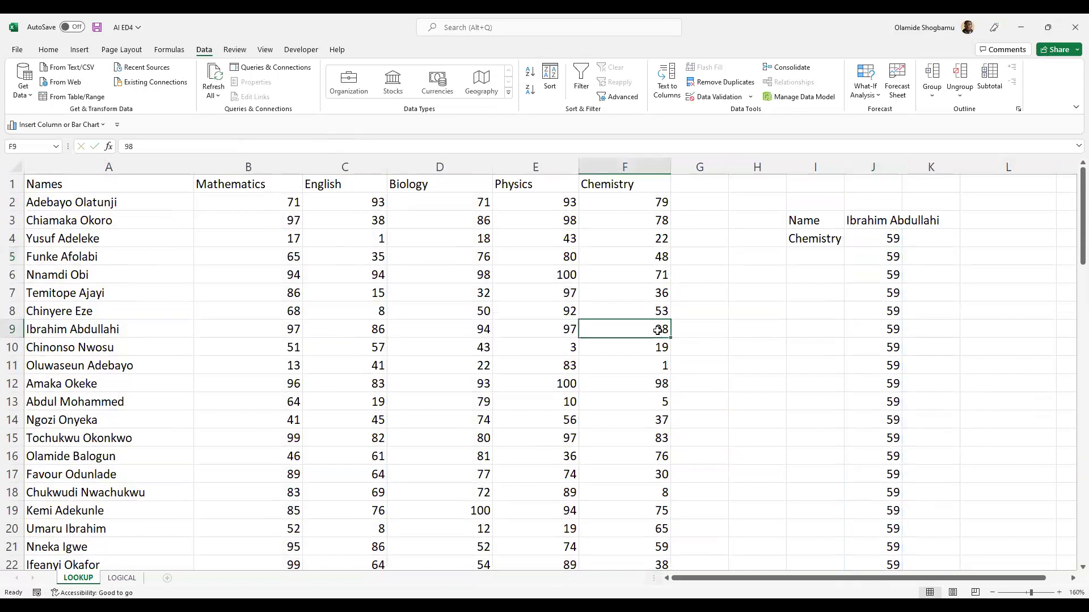
Step: Review the arguments of the VLOOKUP formula in J4 against the highlighted table and Chemistry ranges
{"action": "left_click", "coordinate": [891, 236]}
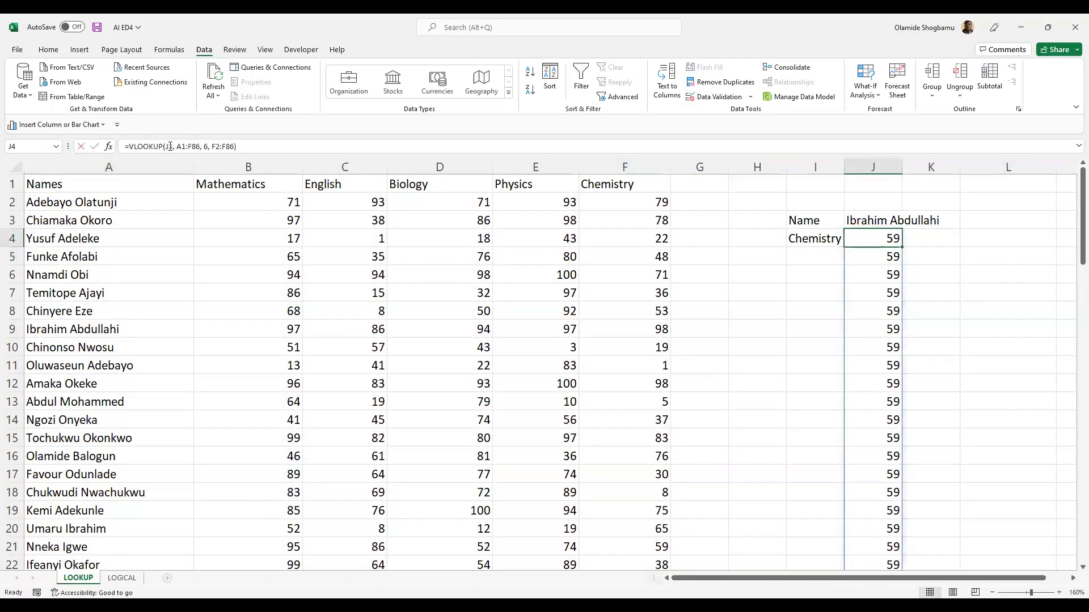
{"action": "left_click", "coordinate": [168, 147]}
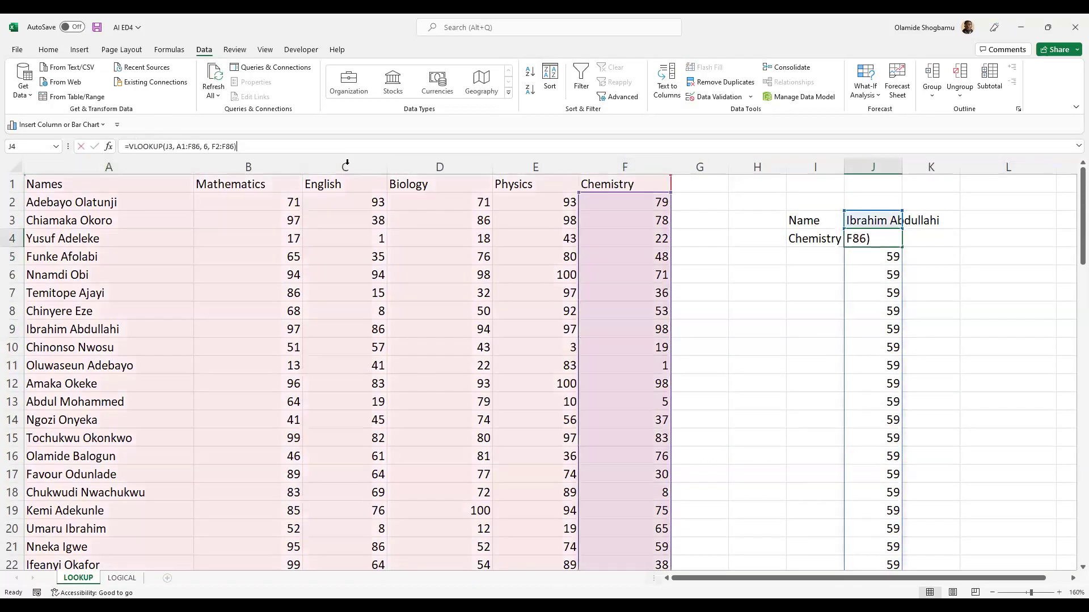
{"action": "left_click", "coordinate": [206, 146]}
{"action": "type", "text": "6"}
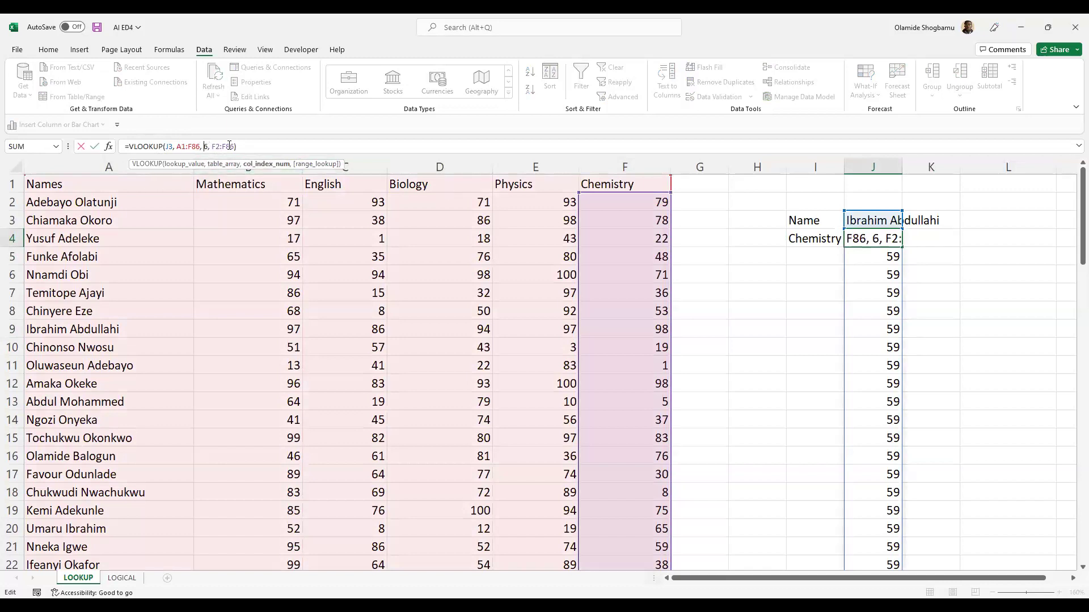
{"action": "left_click", "coordinate": [229, 146]}
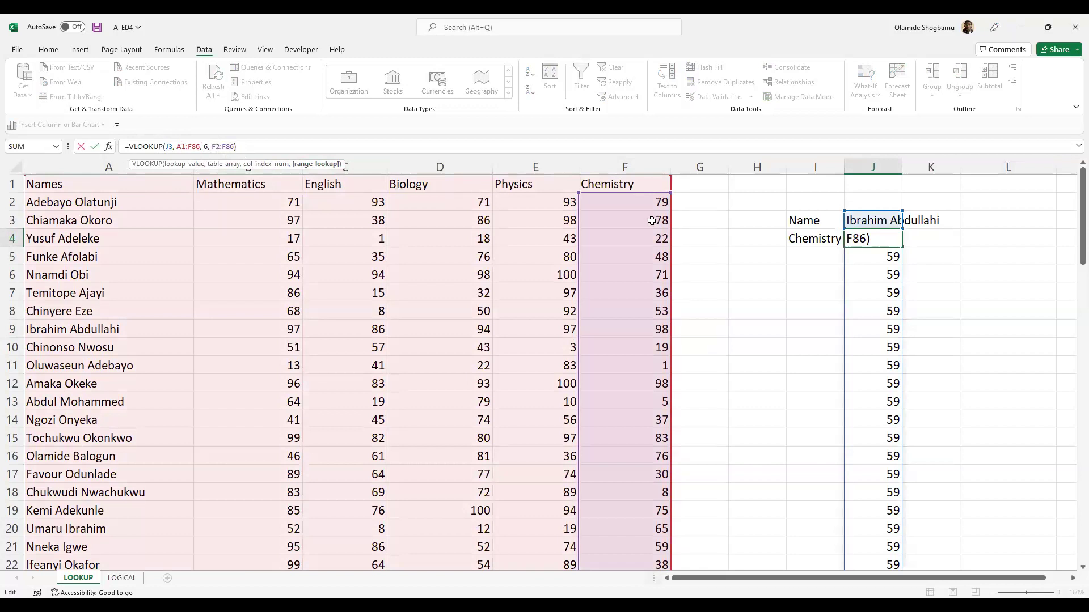
{"action": "scroll", "coordinate": [621, 215], "scroll_direction": "down", "scroll_amount": 1}
{"action": "scroll", "coordinate": [621, 216], "scroll_direction": "down", "scroll_amount": 18}
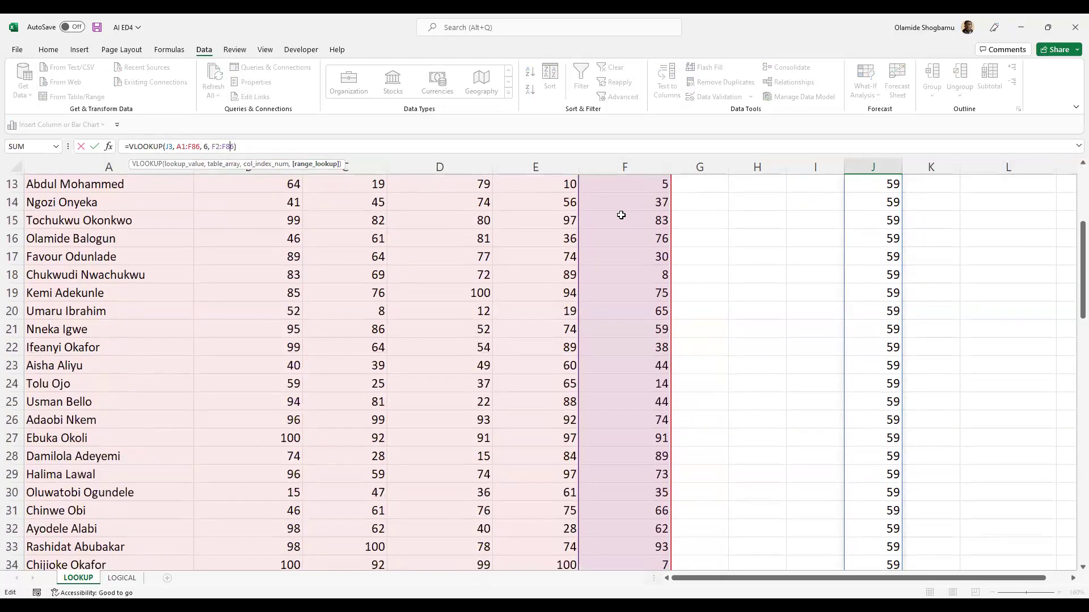
{"action": "scroll", "coordinate": [621, 215], "scroll_direction": "down", "scroll_amount": 8}
{"action": "scroll", "coordinate": [621, 216], "scroll_direction": "up", "scroll_amount": 5}
{"action": "scroll", "coordinate": [622, 216], "scroll_direction": "up", "scroll_amount": 12}
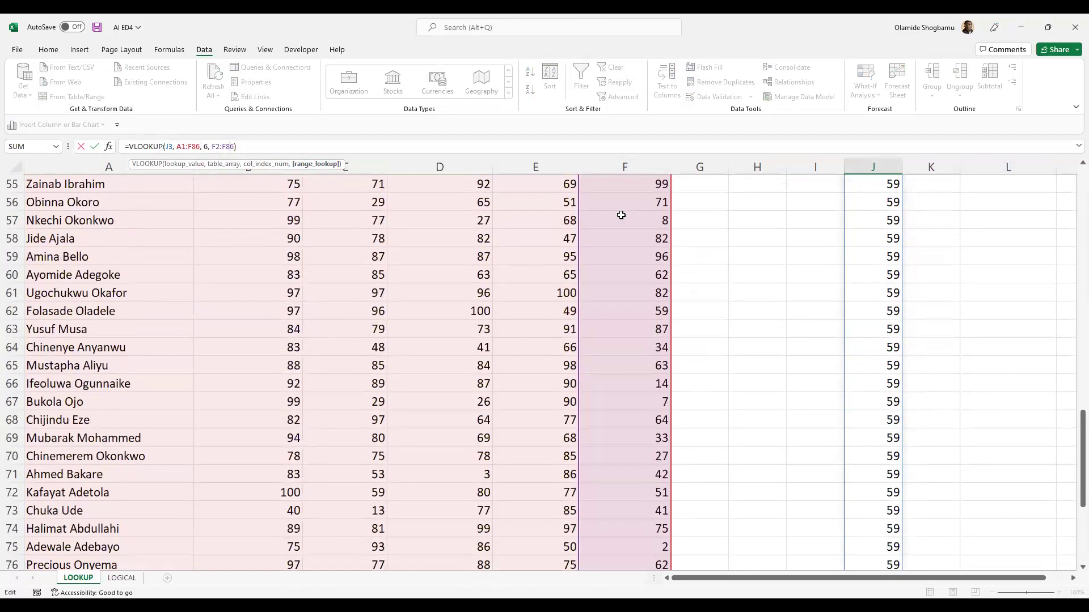
{"action": "scroll", "coordinate": [621, 216], "scroll_direction": "up", "scroll_amount": 10}
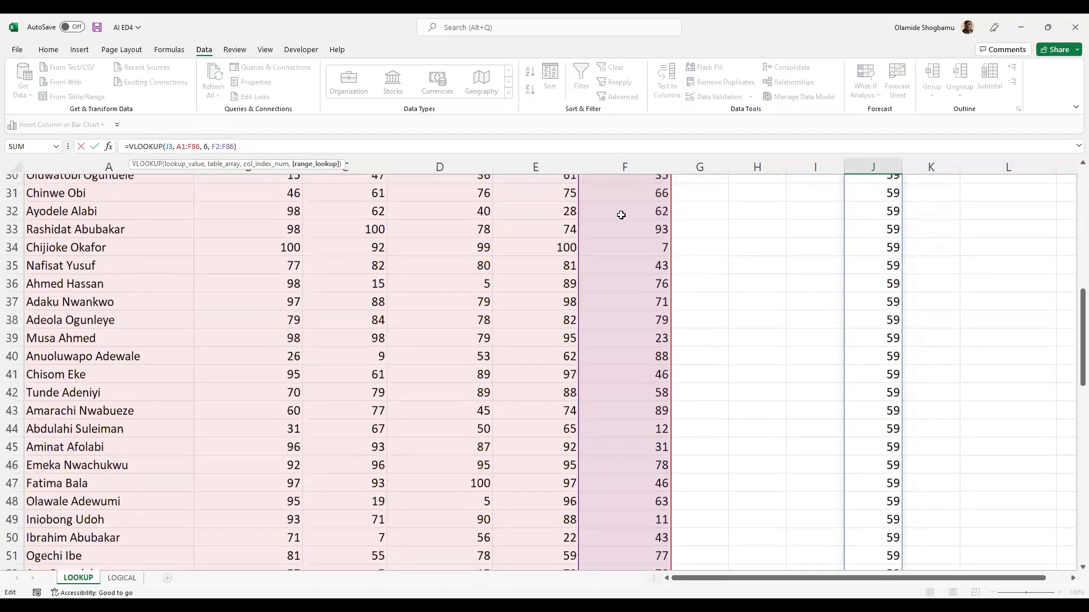
{"action": "left_click", "coordinate": [820, 224]}
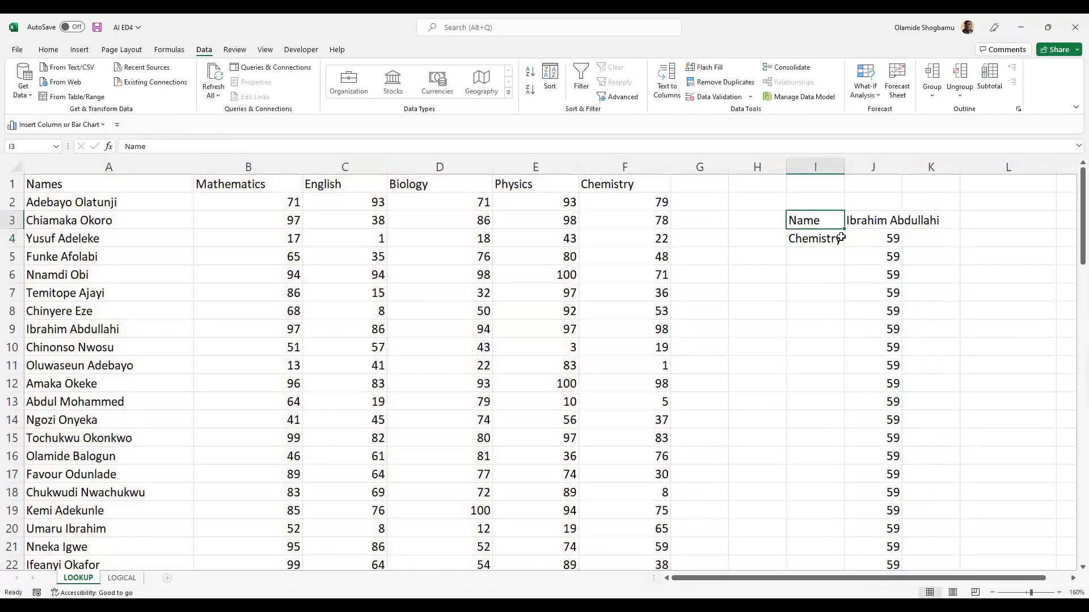
Step: Clear the VLOOKUP formula from J4 beside the Chemistry label
{"action": "left_click", "coordinate": [893, 220]}
{"action": "left_click", "coordinate": [906, 237]}
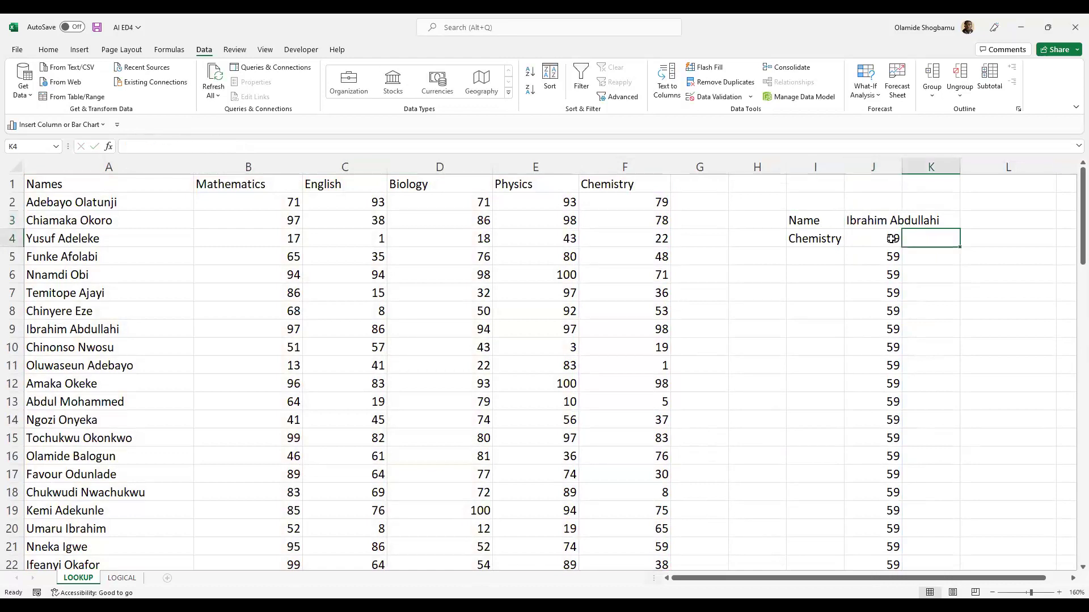
{"action": "left_click", "coordinate": [819, 243]}
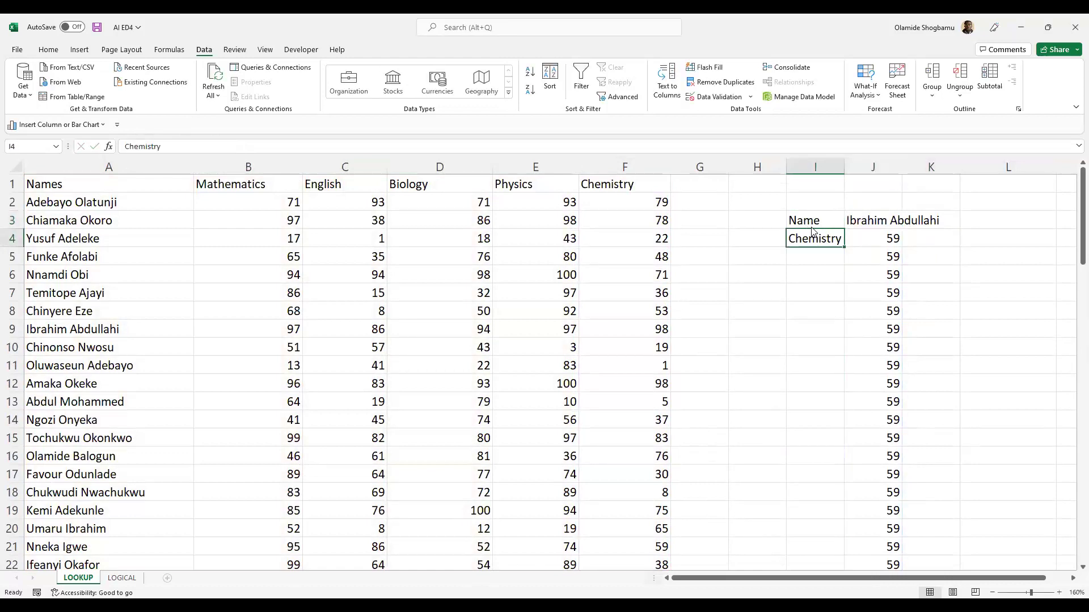
{"action": "left_click", "coordinate": [873, 220]}
{"action": "left_click", "coordinate": [883, 234]}
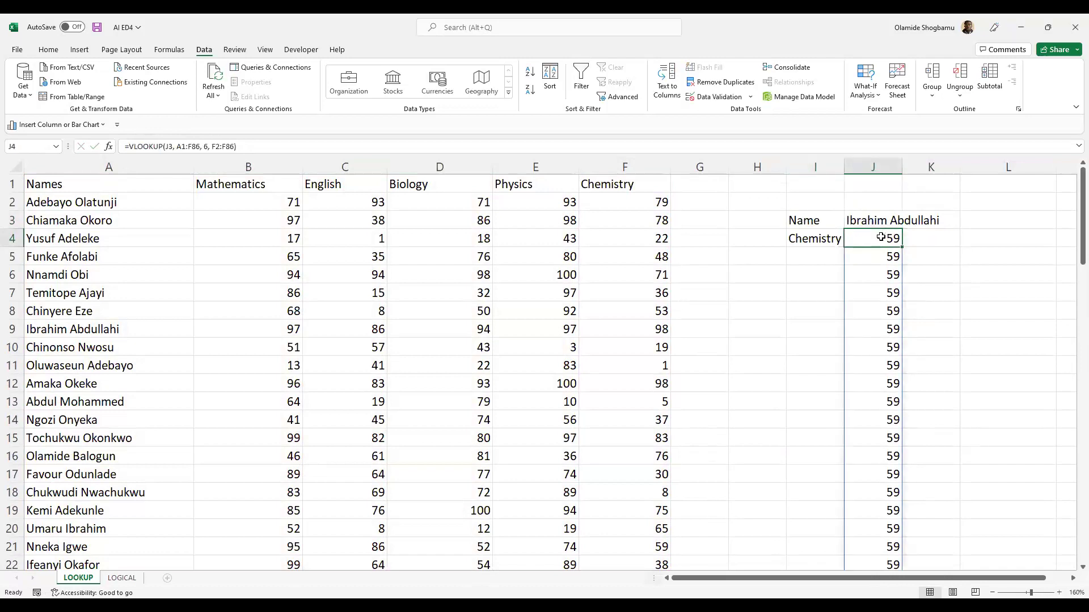
{"action": "left_click", "coordinate": [875, 224]}
{"action": "left_click", "coordinate": [864, 260], "text": "ctrl"}
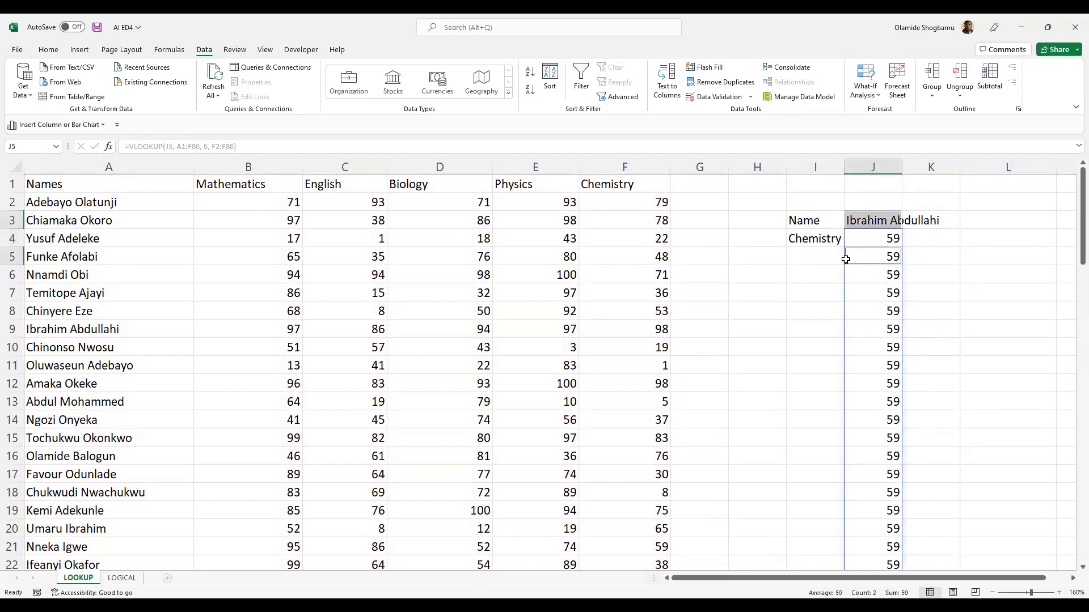
{"action": "left_click", "coordinate": [836, 259], "text": "ctrl"}
{"action": "left_click", "coordinate": [850, 244]}
{"action": "key", "text": "Delete"}
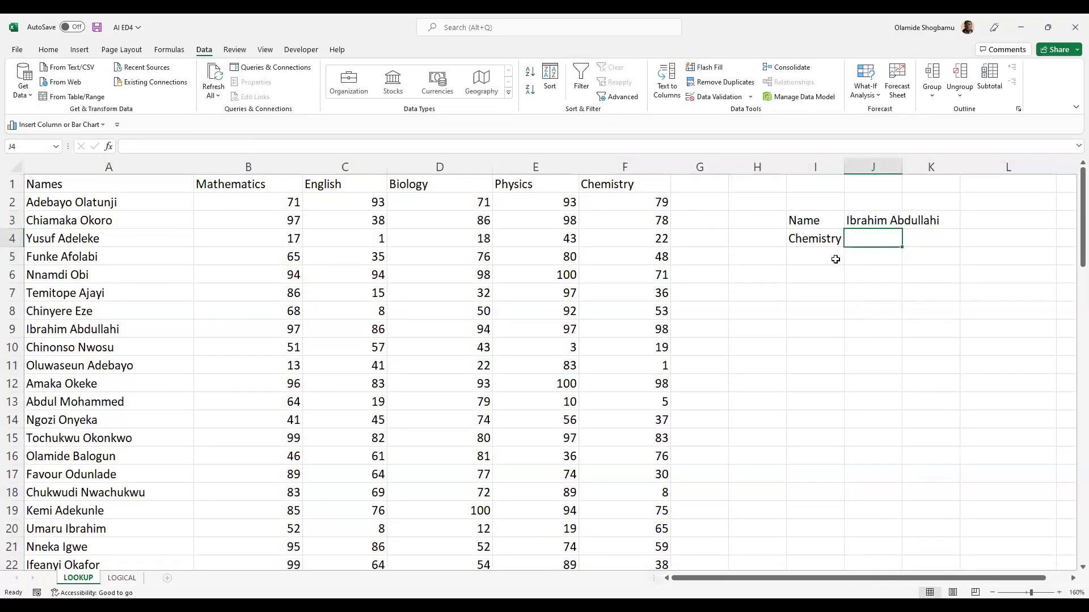
Step: Restore the formula =VLOOKUP(J3, A1:F86, 6, F2:F86) in J4
{"action": "left_click", "coordinate": [832, 245]}
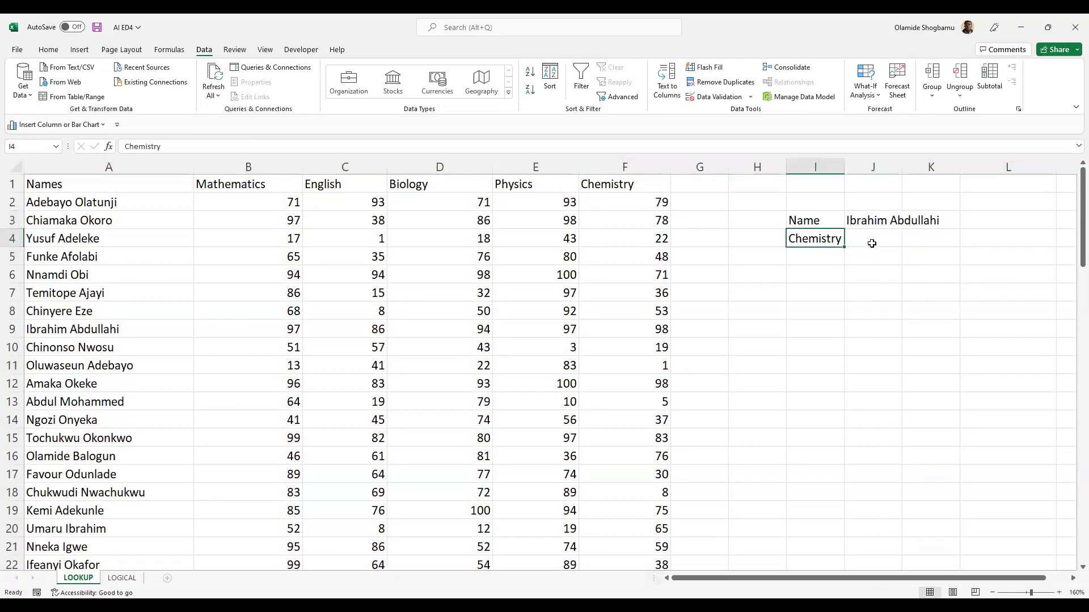
{"action": "left_click", "coordinate": [871, 244]}
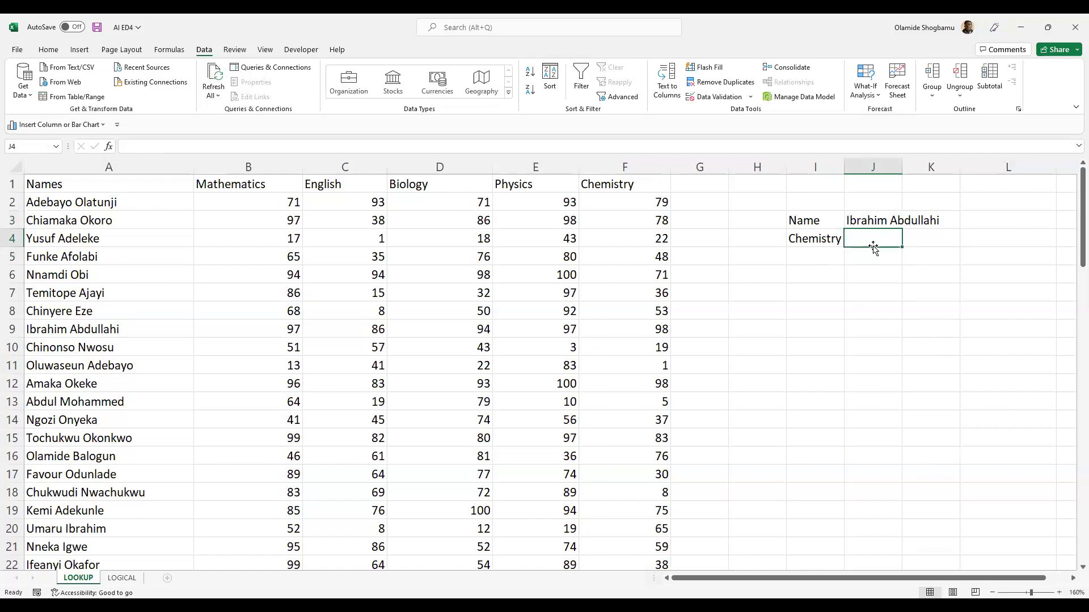
{"action": "left_click", "coordinate": [836, 241]}
{"action": "left_click", "coordinate": [860, 241]}
{"action": "type", "text": "=VLOOKUP(J3, A1:F86, 6, F2:F86)"}
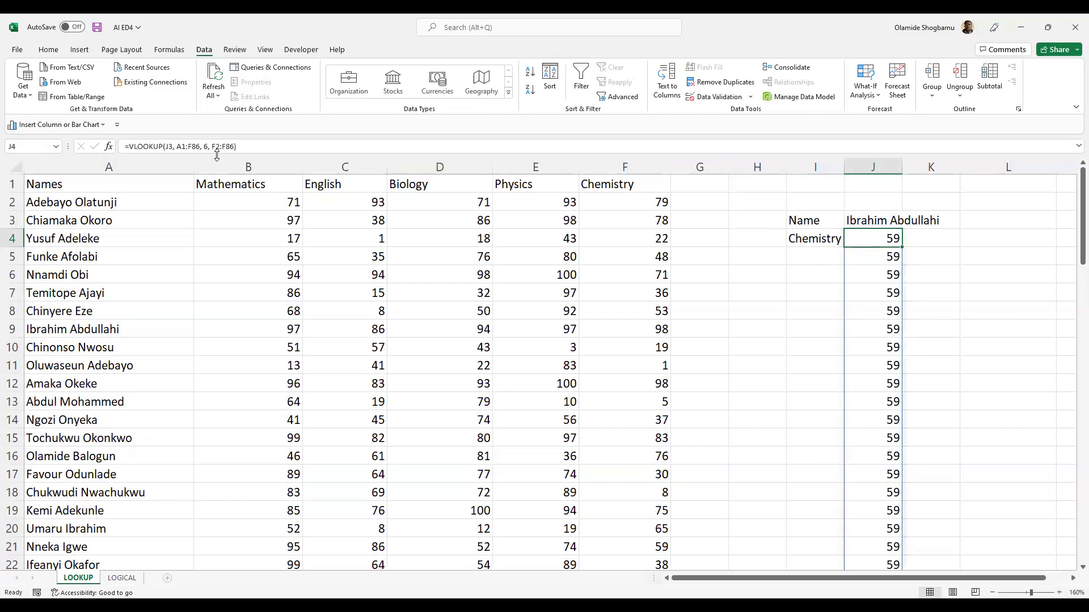
Step: Review the lookup value, table array, column index and range lookup arguments of the VLOOKUP in J4
{"action": "left_click", "coordinate": [170, 147]}
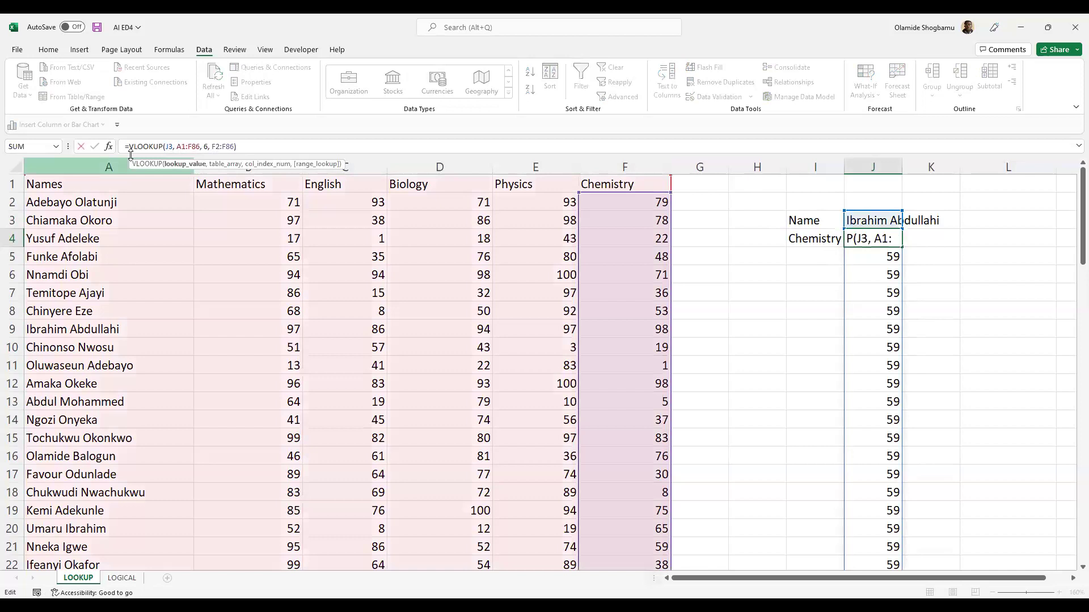
{"action": "left_click", "coordinate": [189, 145]}
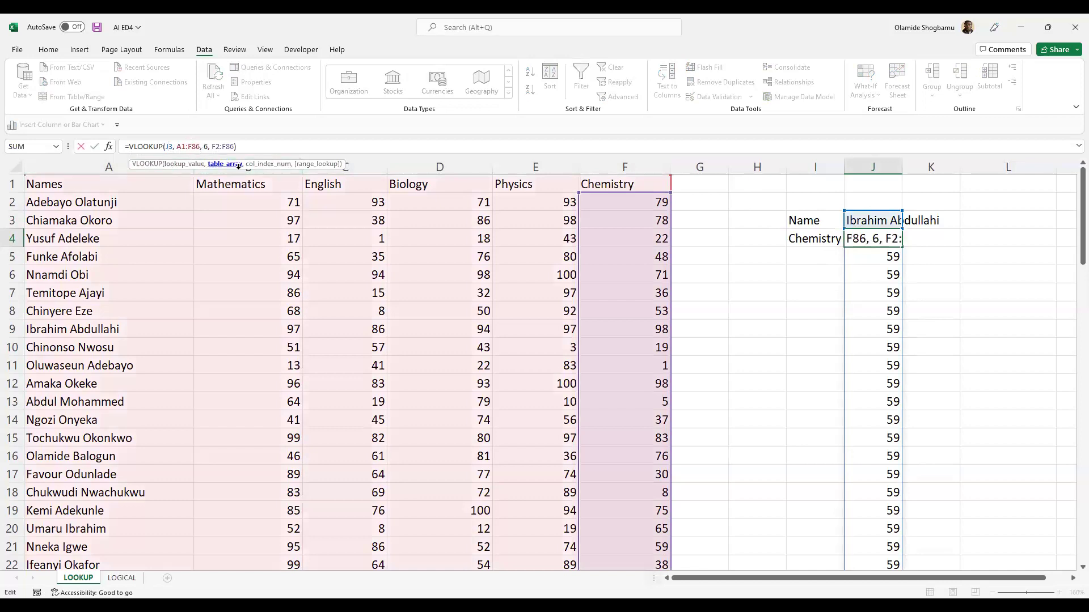
{"action": "left_click", "coordinate": [260, 164]}
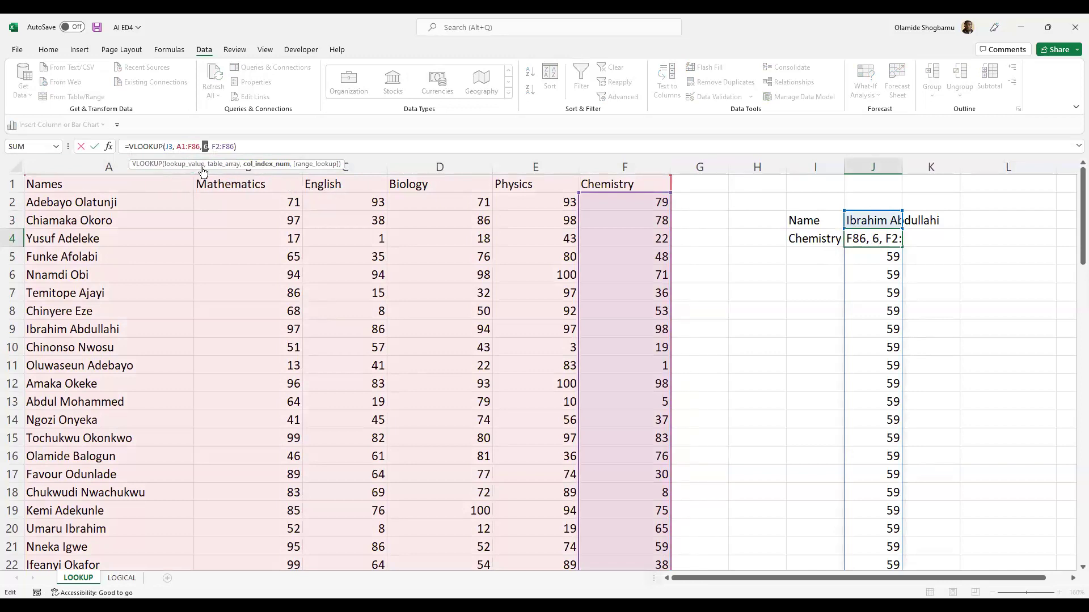
{"action": "left_click", "coordinate": [200, 150]}
{"action": "key", "text": "End"}
{"action": "left_click", "coordinate": [205, 147]}
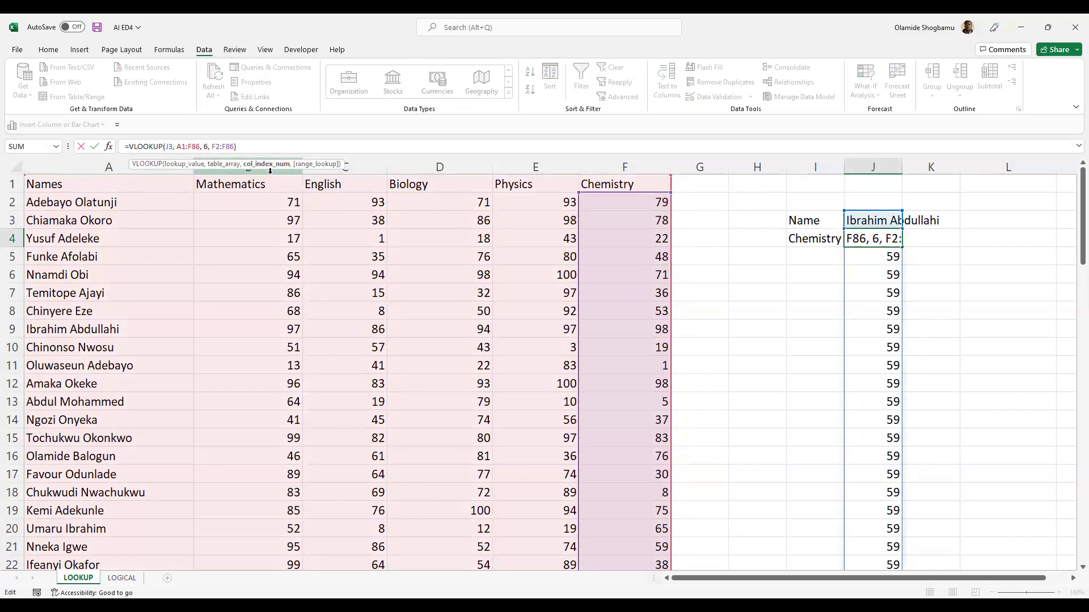
{"action": "left_click", "coordinate": [229, 146]}
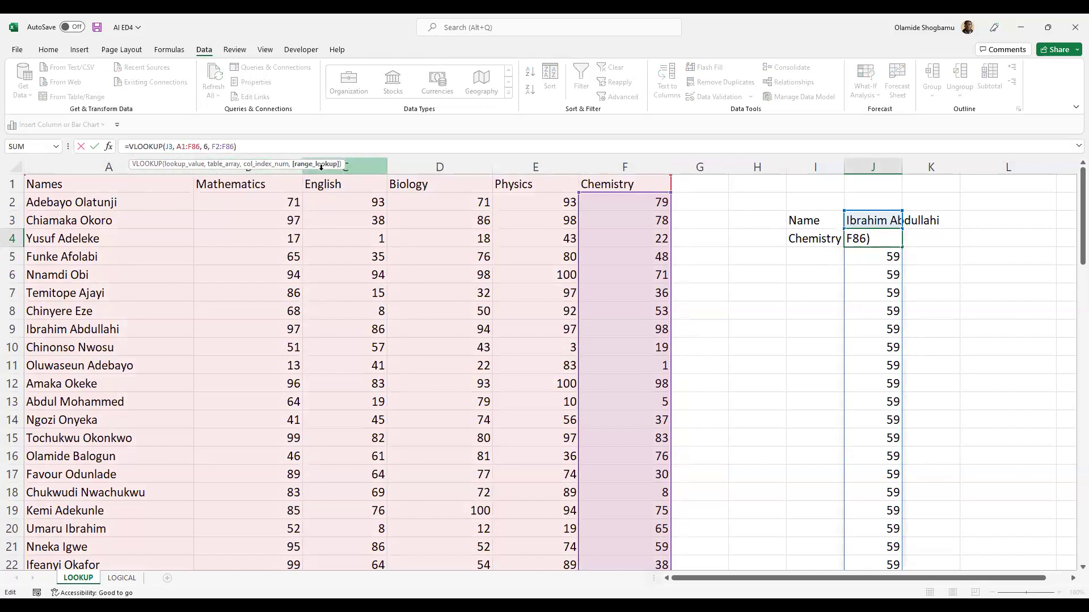
Step: Change the range lookup argument of the VLOOKUP in J4 to F1:F86 and enter the formula
{"action": "left_click", "coordinate": [218, 142]}
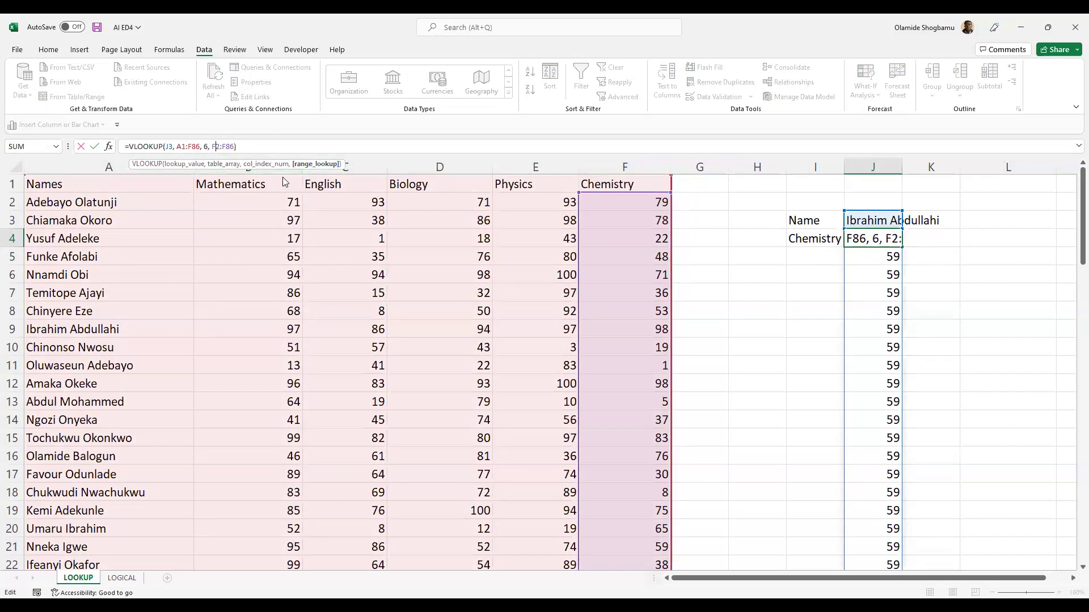
{"action": "key", "text": "BackSpace"}
{"action": "type", "text": "1"}
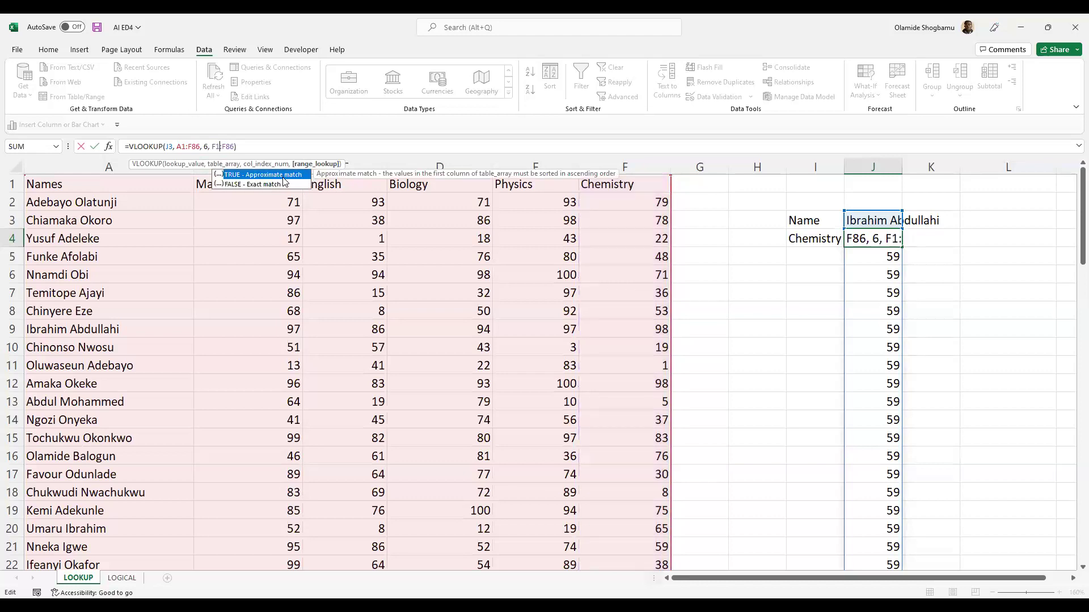
{"action": "key", "text": "Return"}
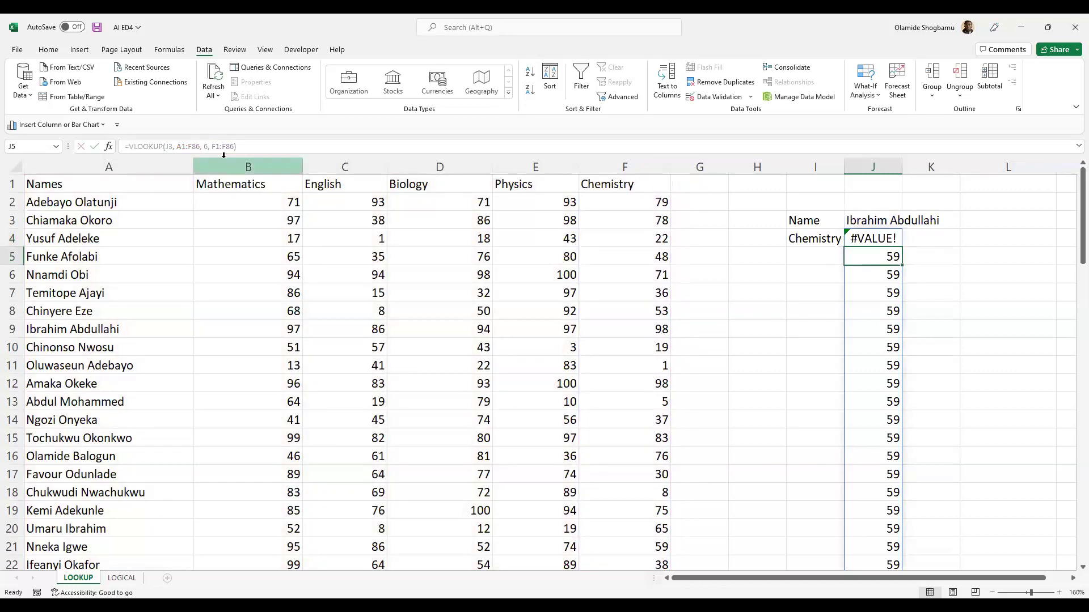
Step: Try to delete the spilled value in J5 below the VLOOKUP formula
{"action": "key", "text": "BackSpace"}
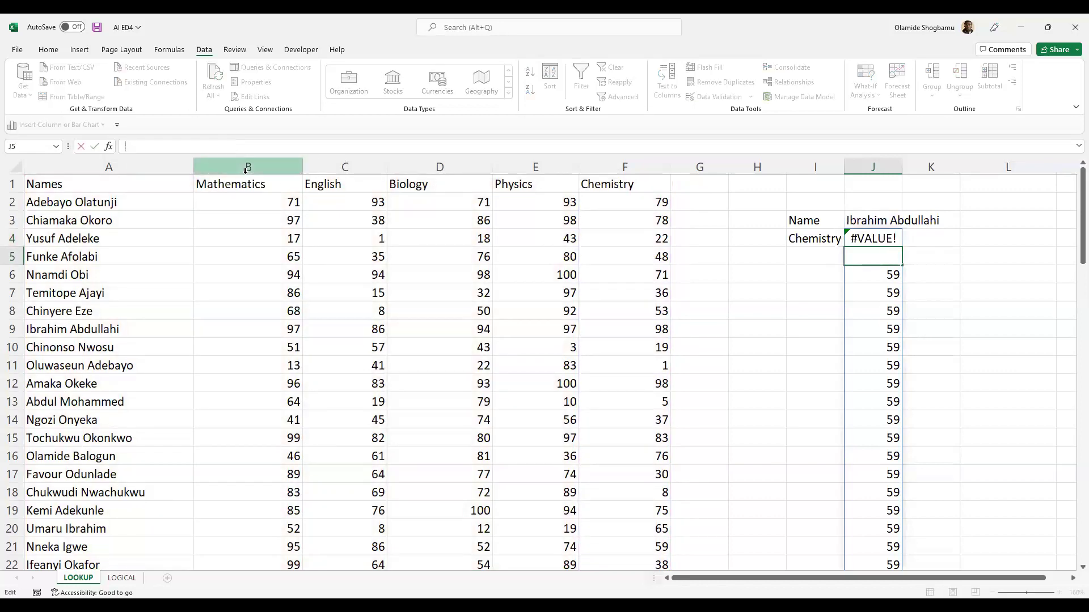
{"action": "left_click", "coordinate": [874, 245]}
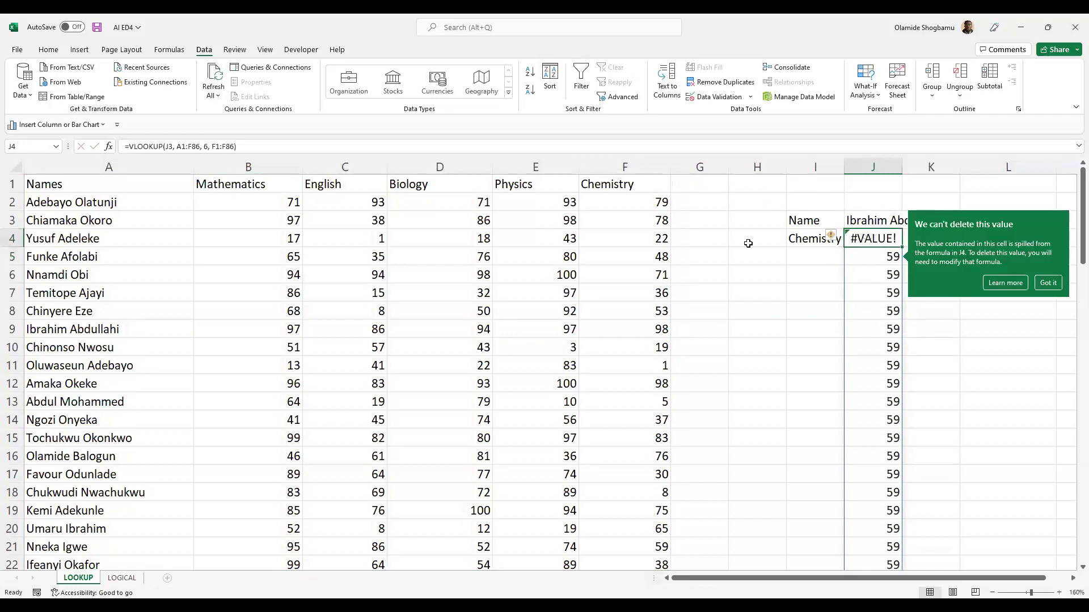
{"action": "left_click", "coordinate": [828, 278]}
Step: Remove the range lookup argument from the formula in J4, entering it as =VLOOKUP(J3, A1:F86, 6)
{"action": "left_click", "coordinate": [859, 238]}
{"action": "left_click", "coordinate": [222, 148]}
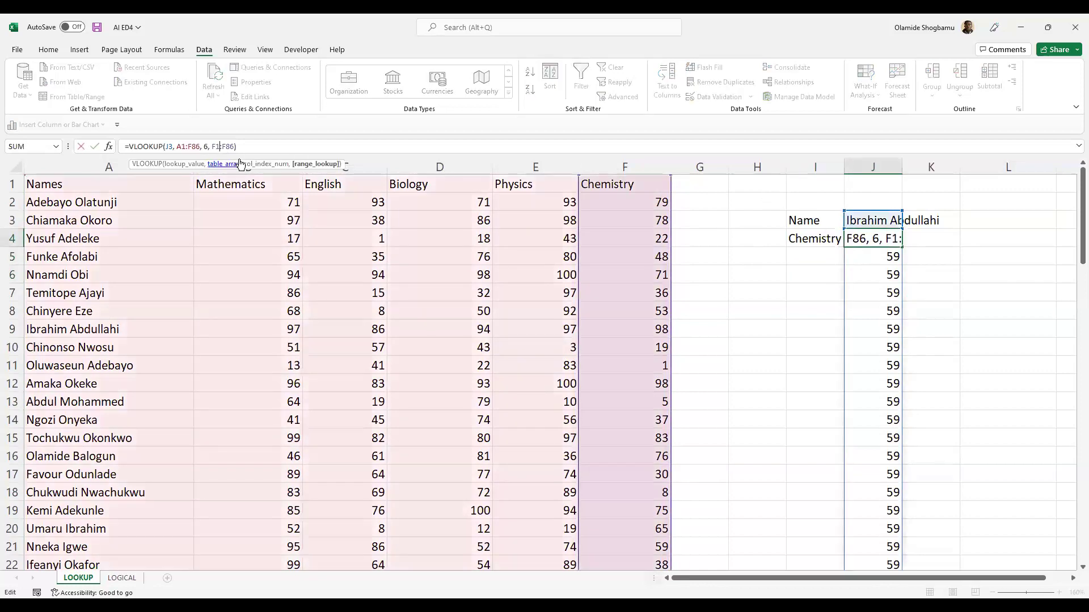
{"action": "key", "text": "BackSpace"}
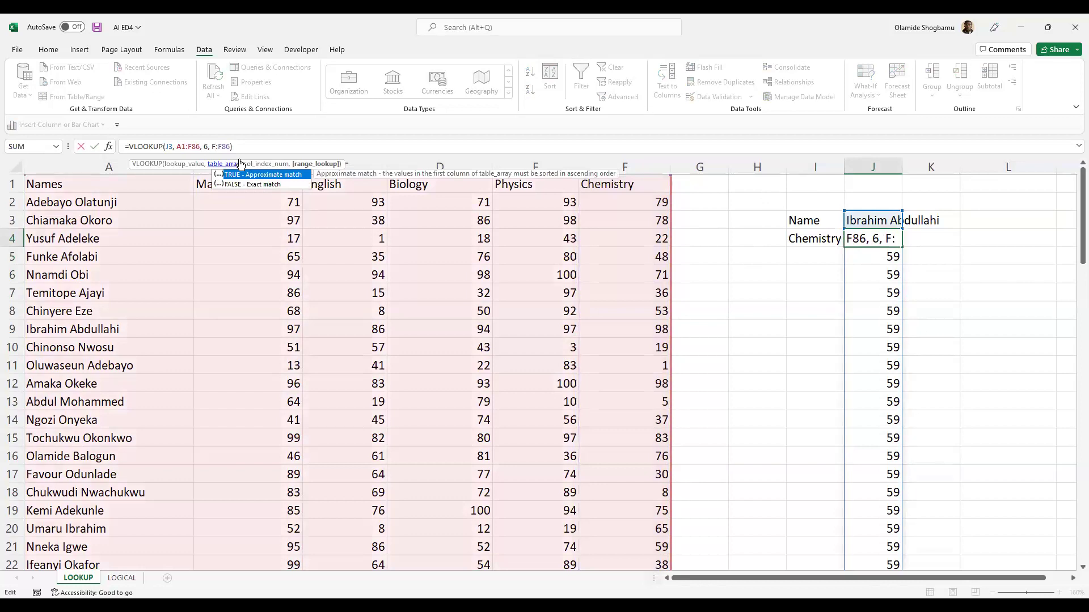
{"action": "type", "text": "2:F86"}
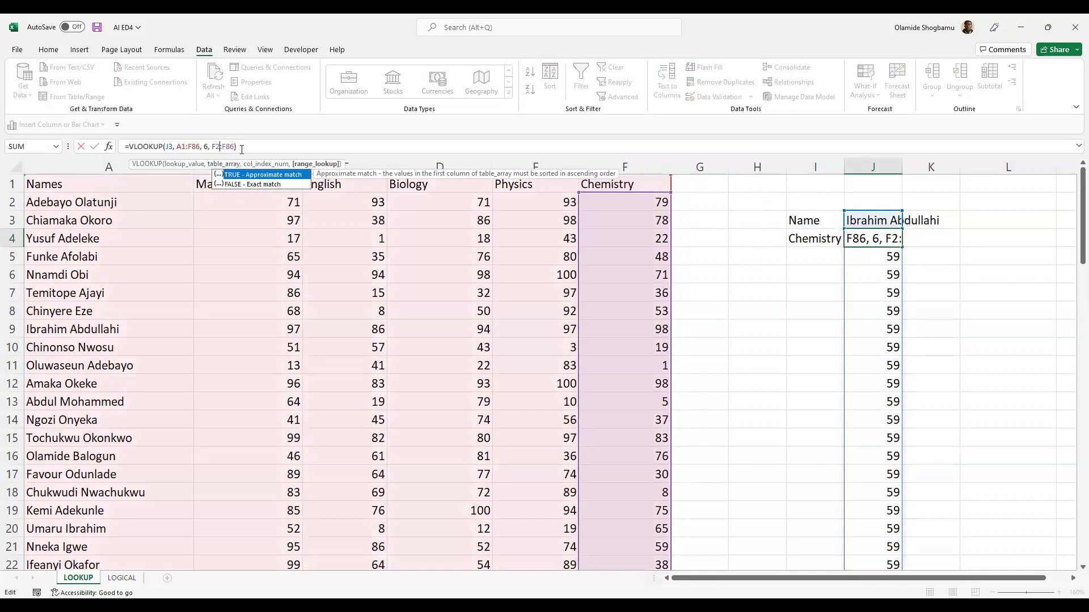
{"action": "type", "text": ")"}
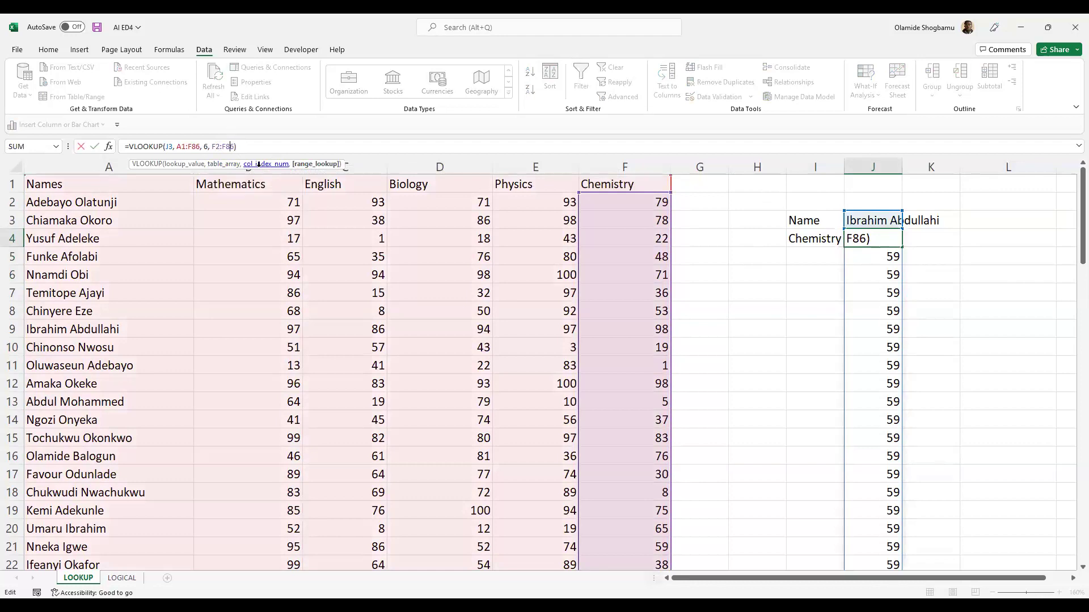
{"action": "key", "text": "Return"}
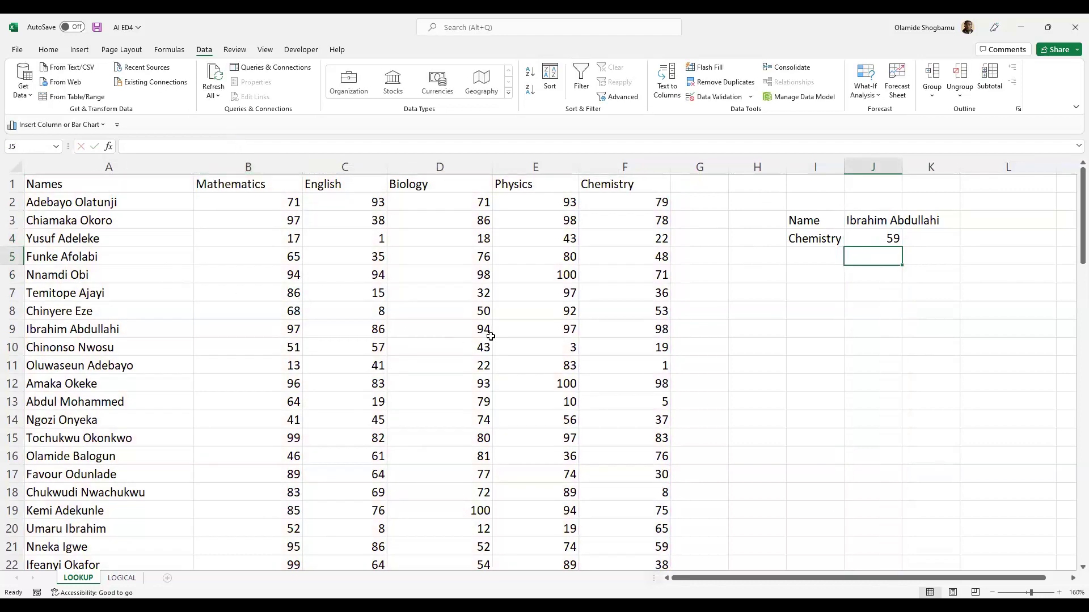
Step: Check the student's Chemistry score in row 9 and count the header columns from Names to Chemistry
{"action": "left_click", "coordinate": [645, 332]}
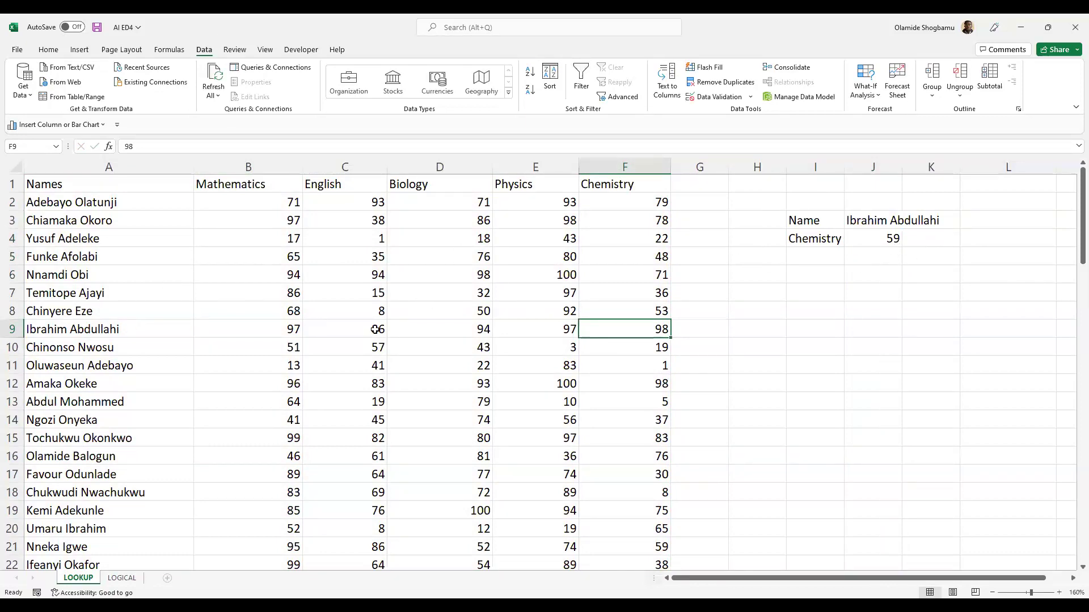
{"action": "left_click", "coordinate": [69, 330]}
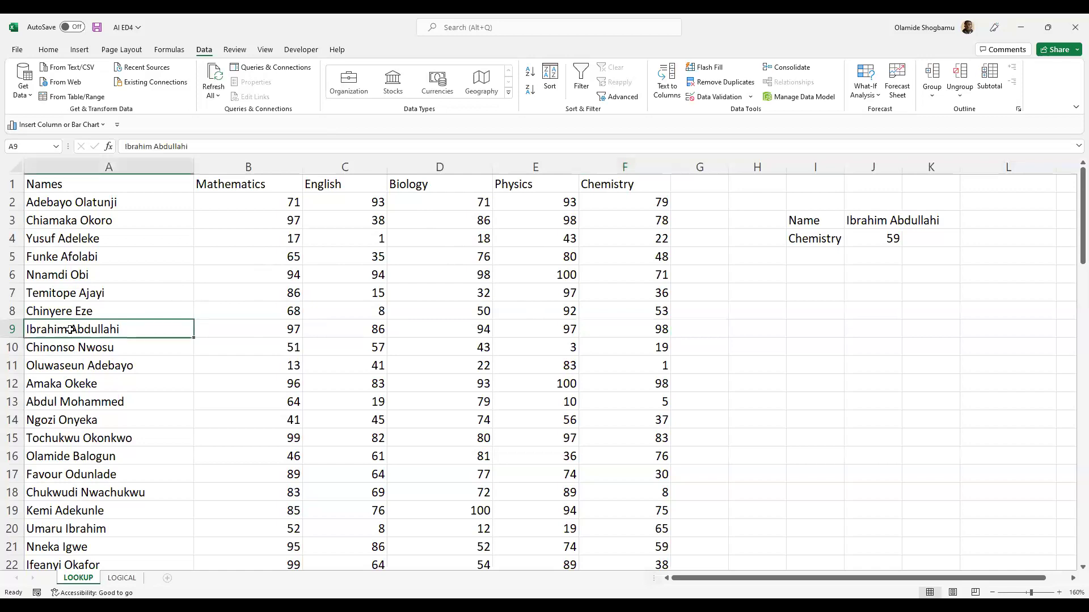
{"action": "left_click", "coordinate": [114, 185]}
{"action": "left_click", "coordinate": [318, 189]}
{"action": "left_click", "coordinate": [454, 187]}
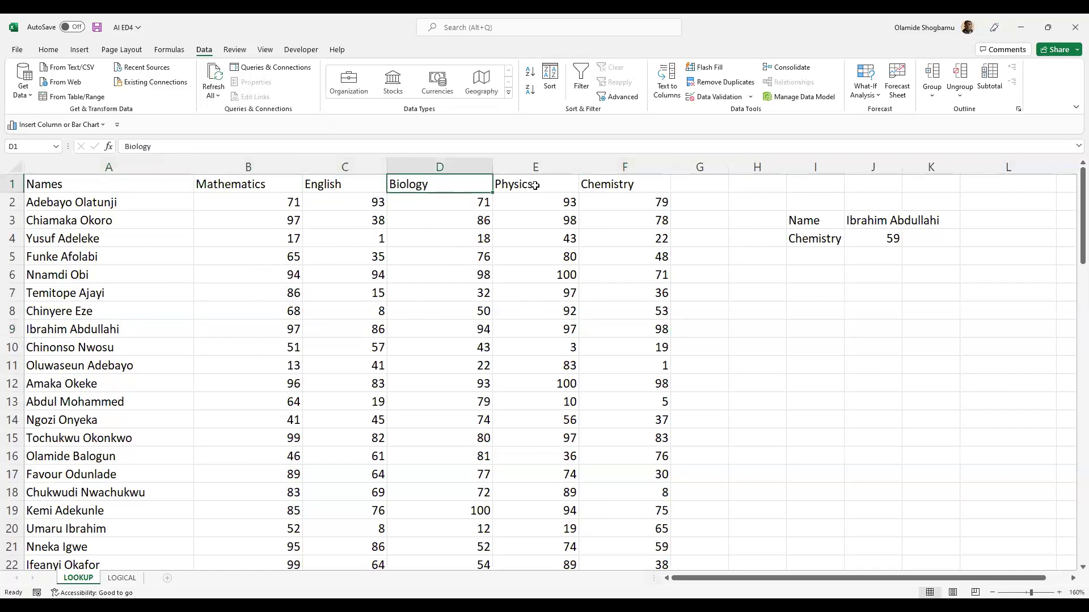
{"action": "left_click", "coordinate": [535, 186]}
{"action": "left_click", "coordinate": [653, 186]}
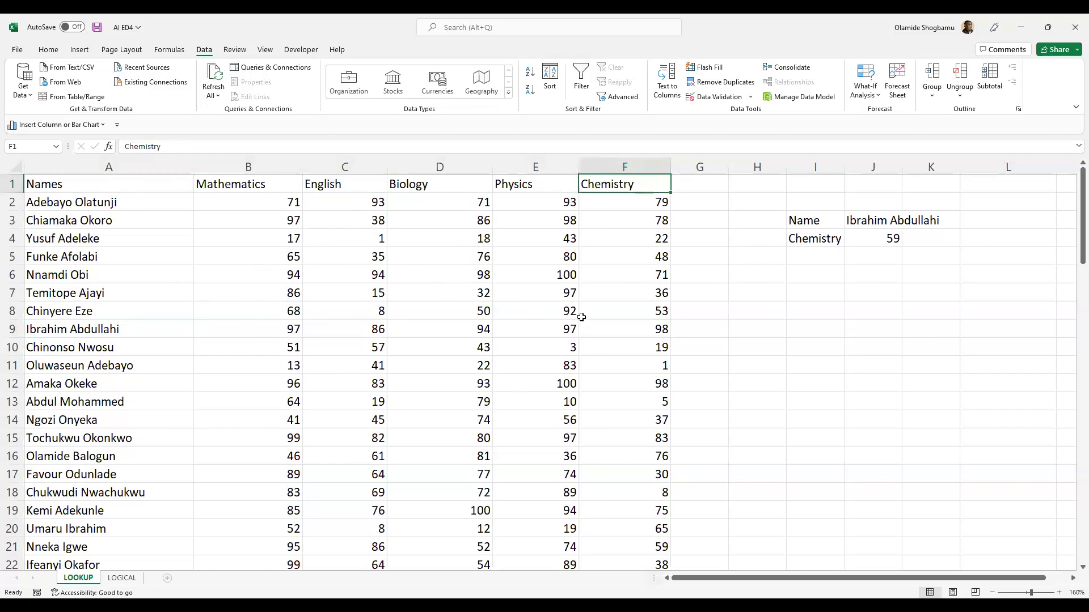
Step: Check the lookup value and table array of the VLOOKUP in J4 against the student's name in A9
{"action": "left_click", "coordinate": [879, 242]}
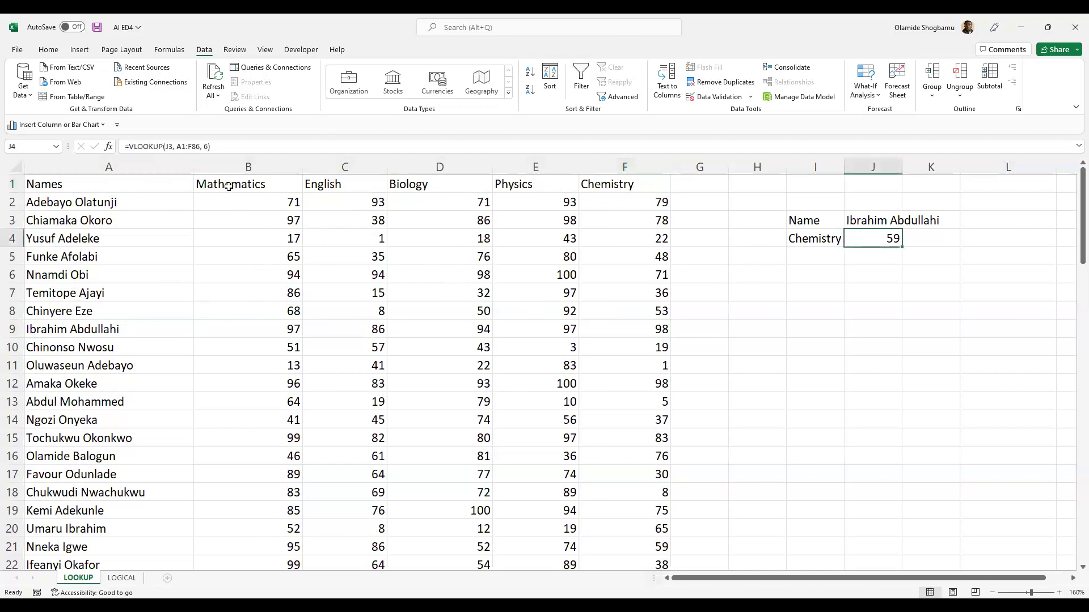
{"action": "left_click", "coordinate": [165, 145]}
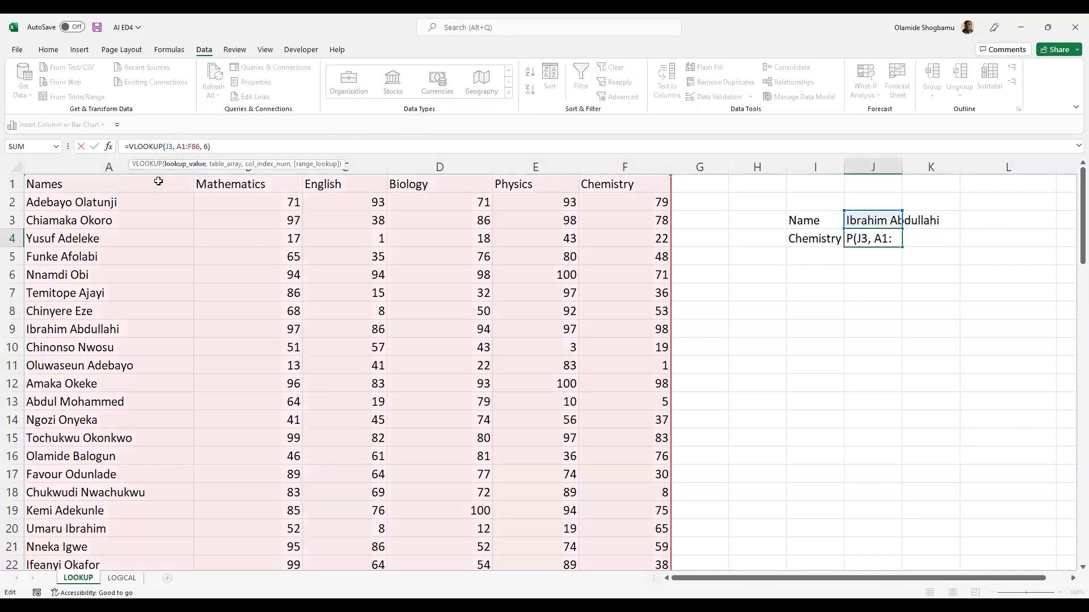
{"action": "left_click", "coordinate": [97, 331]}
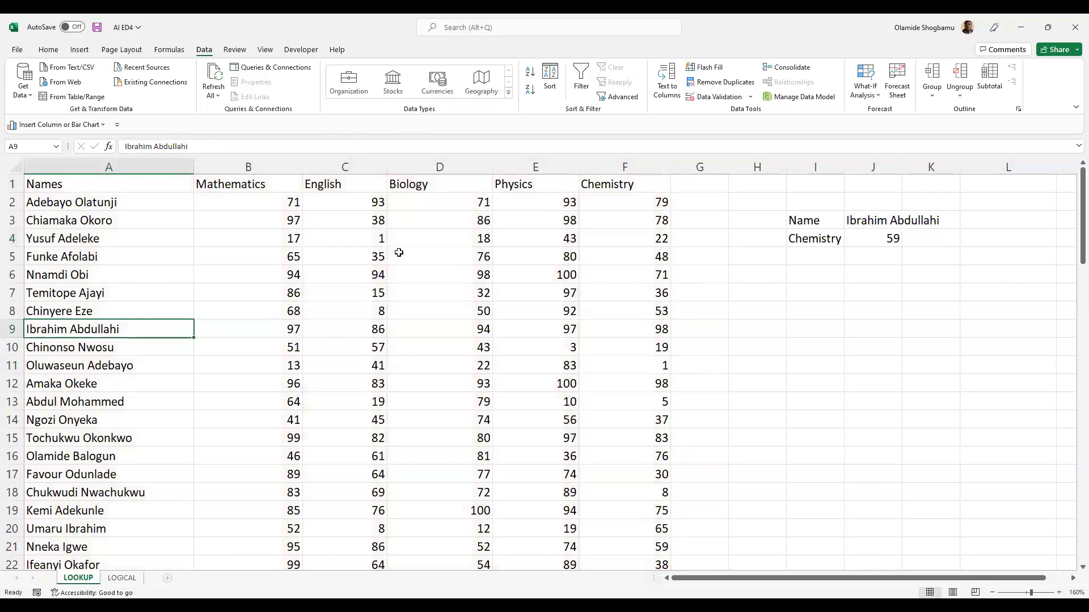
{"action": "left_click", "coordinate": [892, 237]}
{"action": "left_click", "coordinate": [187, 146]}
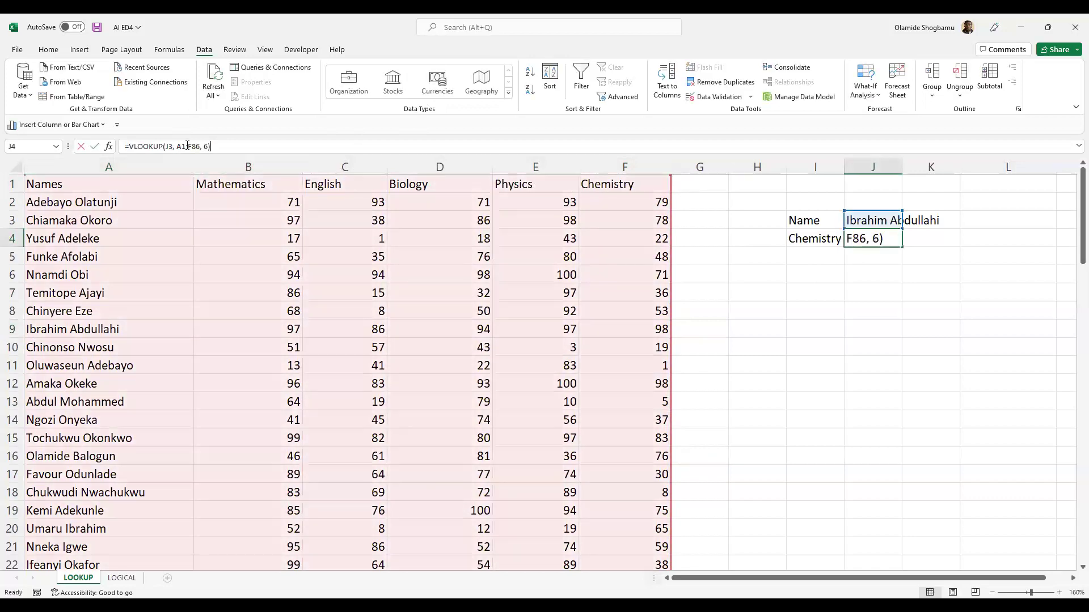
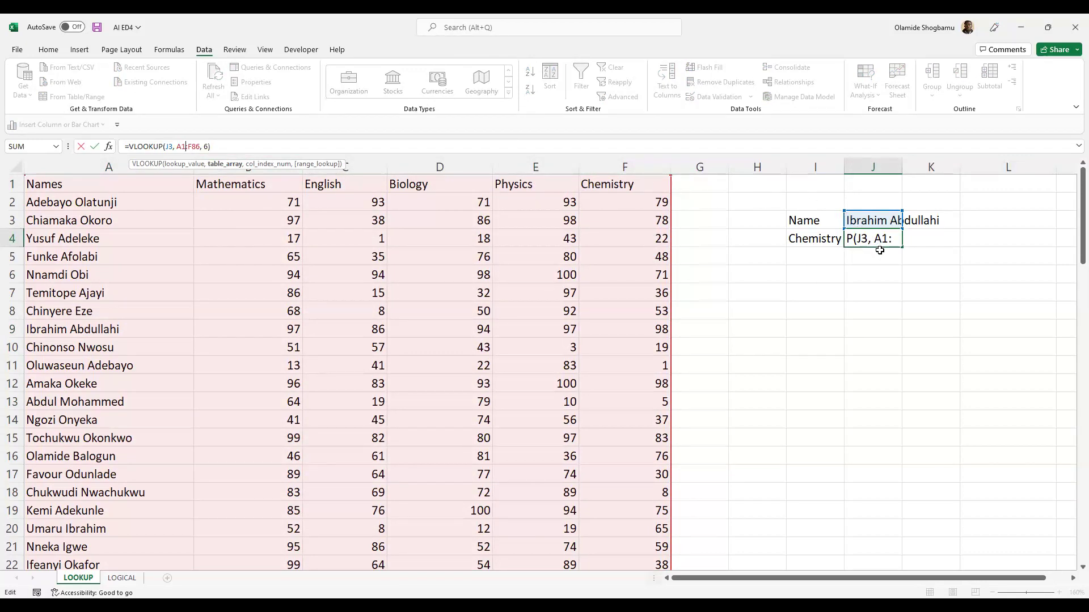
Step: Set the column index number of the VLOOKUP in J4 to 5 and enter the formula
{"action": "left_click", "coordinate": [208, 147]}
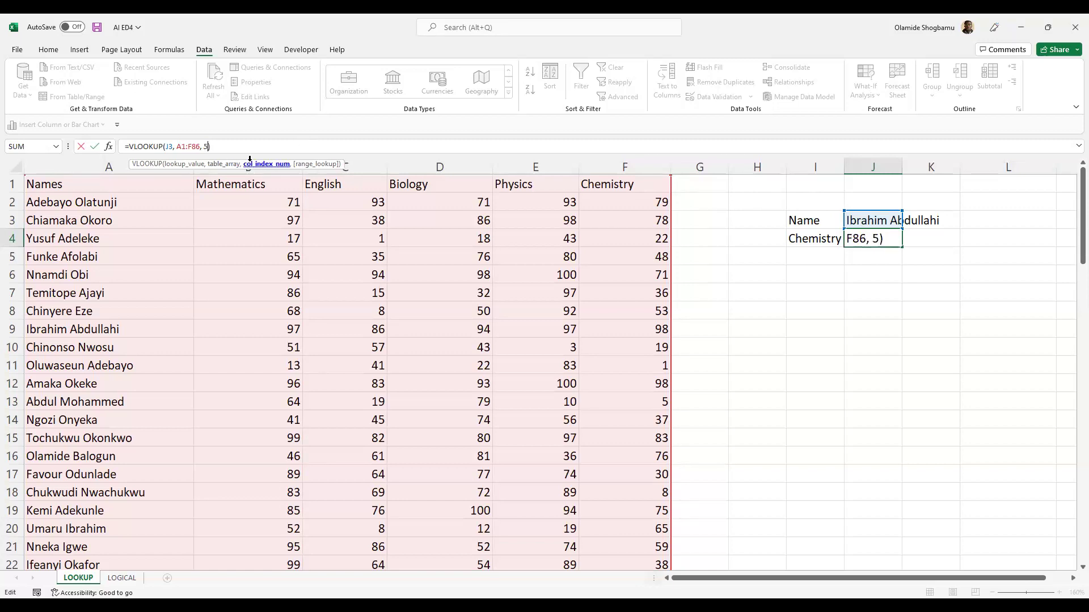
{"action": "key", "text": "Return"}
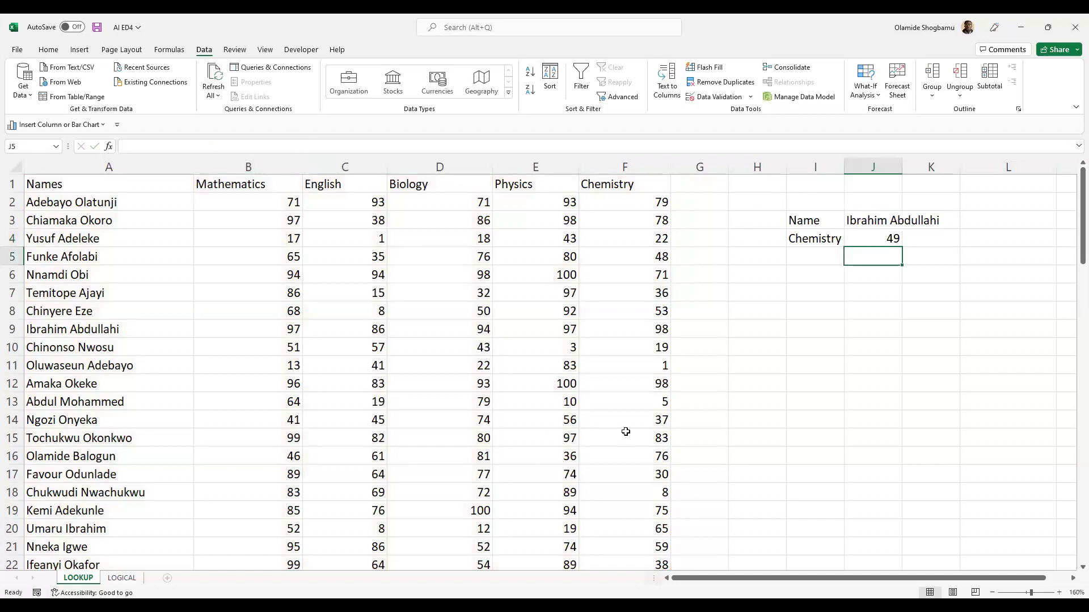
{"action": "scroll", "coordinate": [629, 393], "scroll_direction": "down", "scroll_amount": 2}
{"action": "scroll", "coordinate": [629, 393], "scroll_direction": "down", "scroll_amount": 4}
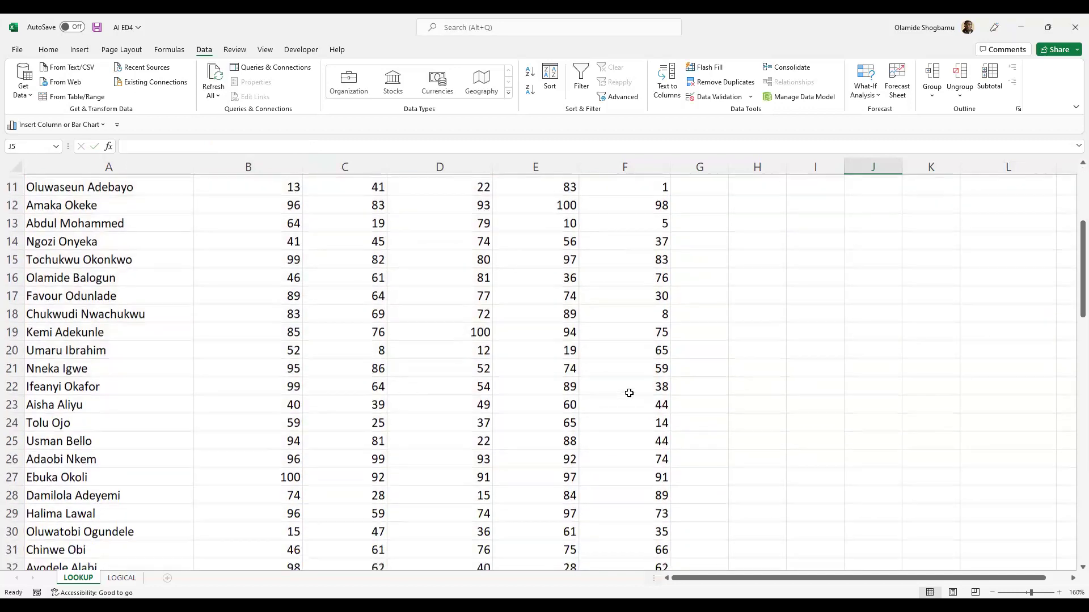
Step: Set the column index number of the VLOOKUP in J4 back to 6 and enter the formula
{"action": "scroll", "coordinate": [628, 393], "scroll_direction": "down", "scroll_amount": 7}
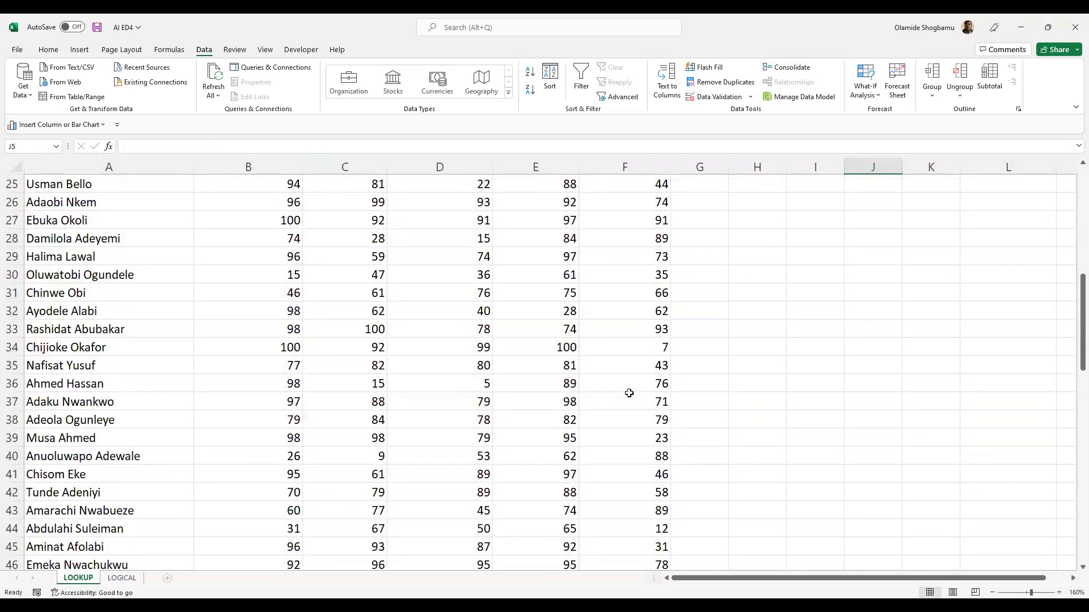
{"action": "scroll", "coordinate": [629, 393], "scroll_direction": "up", "scroll_amount": 13}
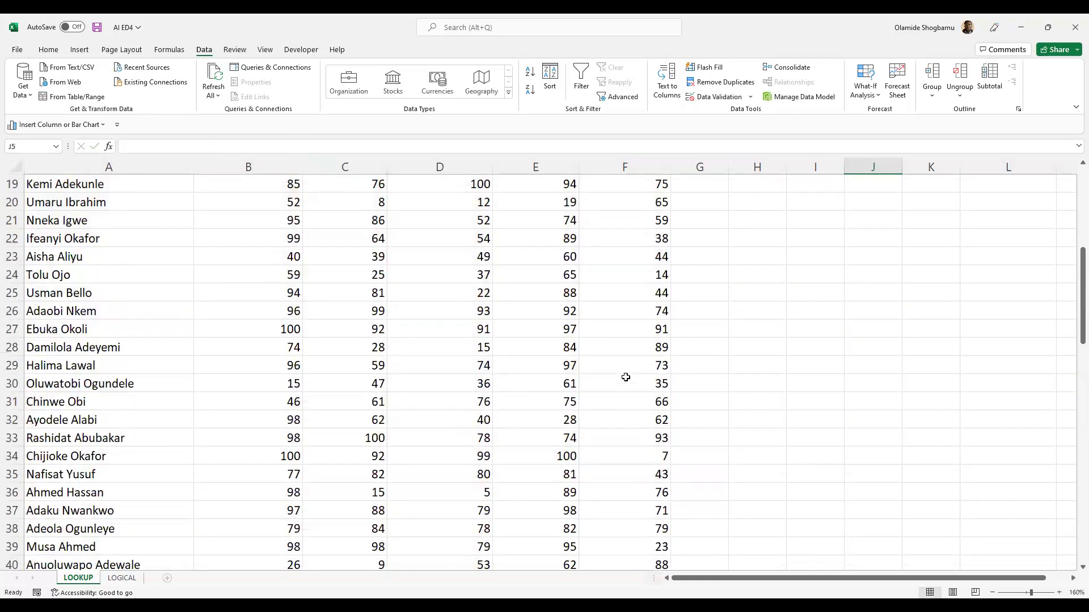
{"action": "left_click", "coordinate": [874, 240]}
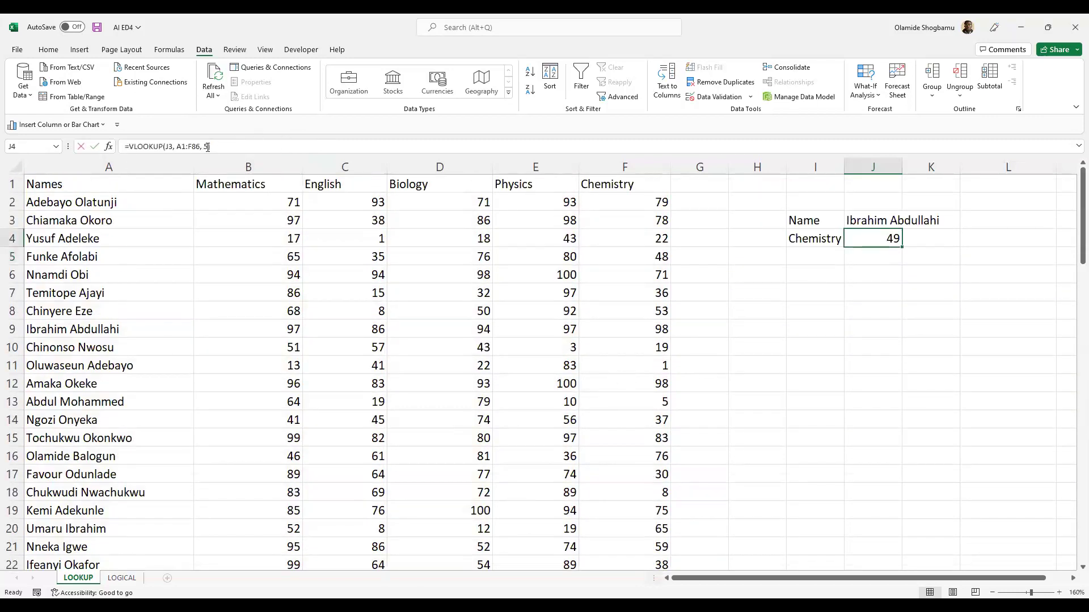
{"action": "left_click", "coordinate": [207, 147]}
{"action": "key", "text": "BackSpace"}
{"action": "type", "text": "6"}
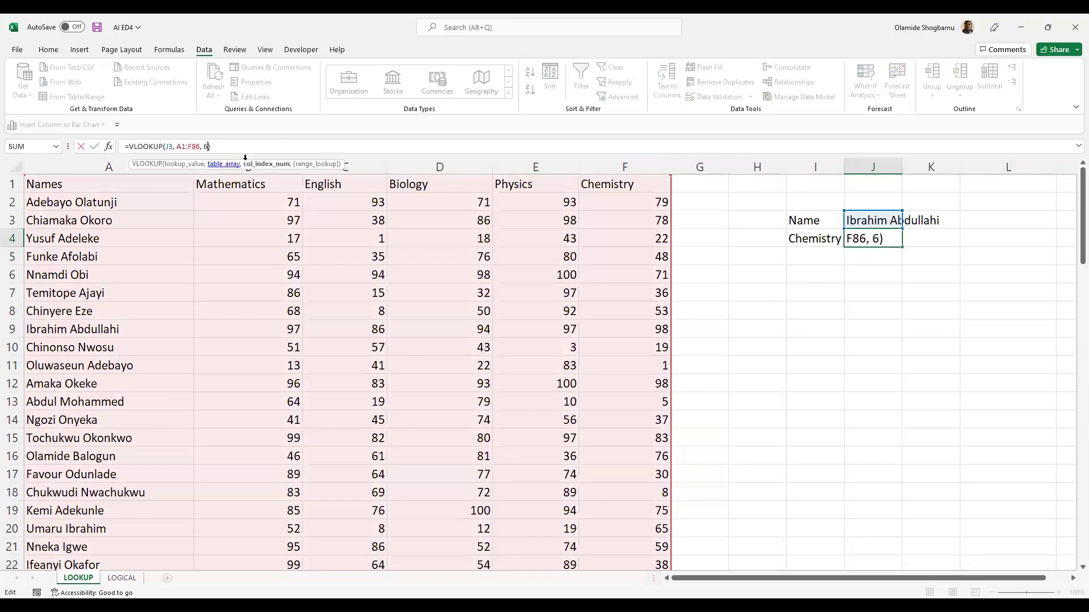
{"action": "key", "text": "Return"}
Step: Replace the lookup name in J3 with the student's name from A6 and compare the two cells
{"action": "left_click", "coordinate": [881, 225]}
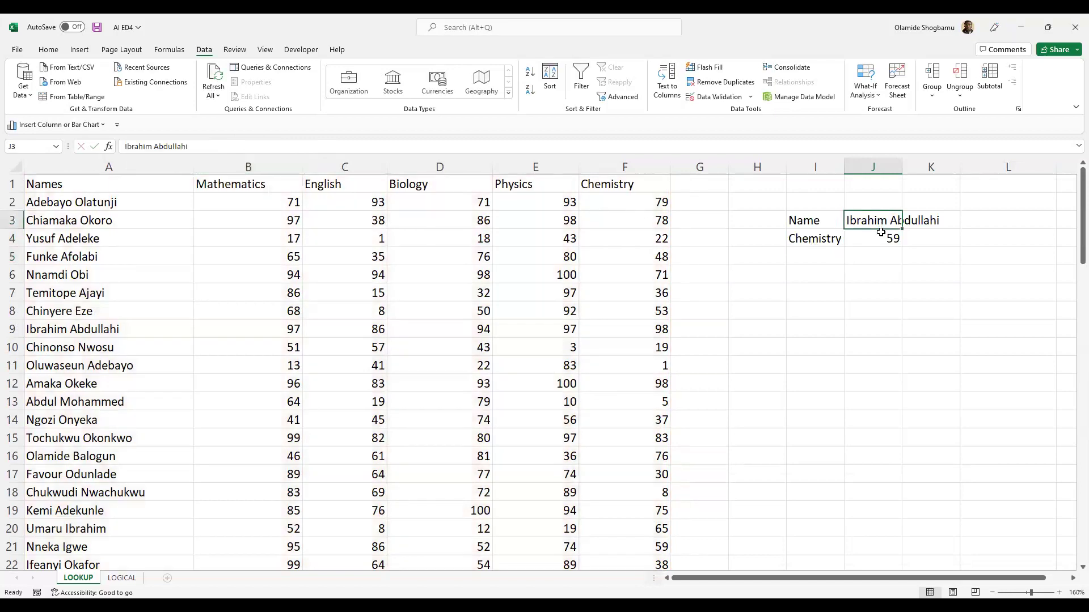
{"action": "type", "text": "Na"}
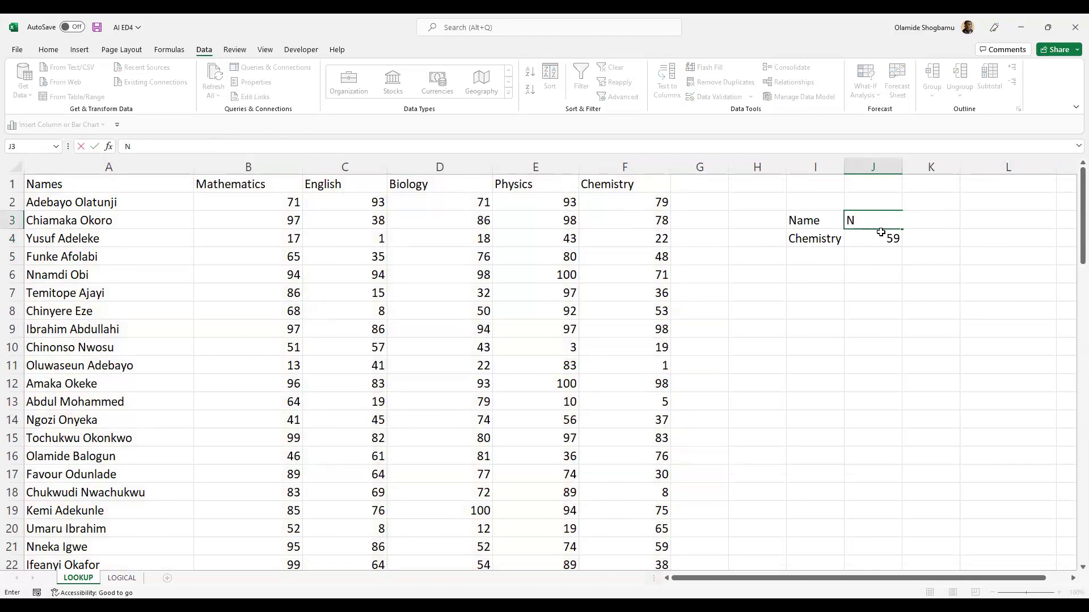
{"action": "type", "text": "amdi Obi"}
{"action": "key", "text": "Return"}
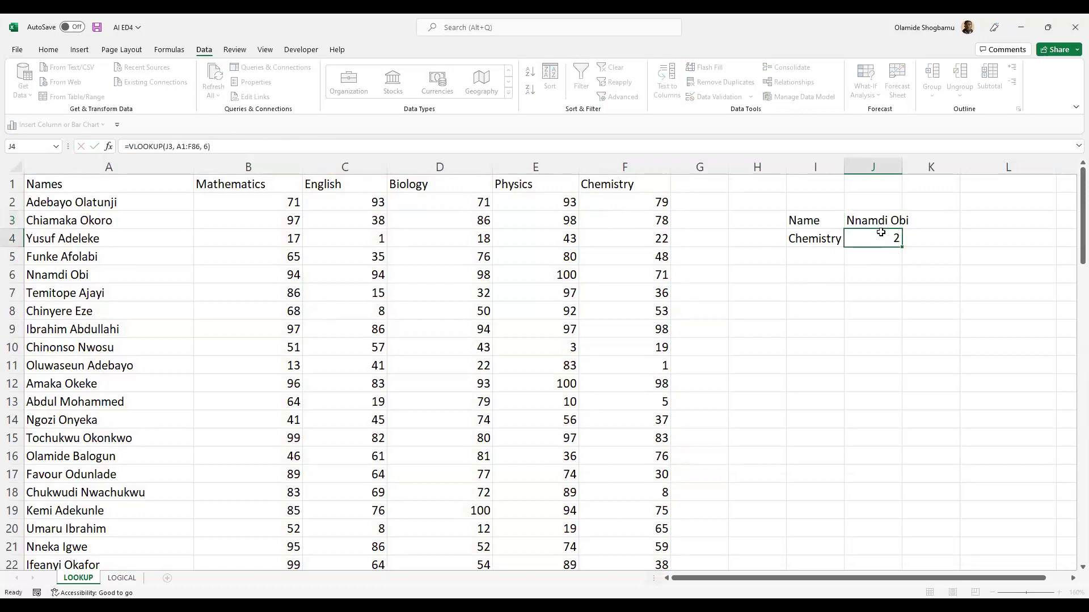
{"action": "left_click", "coordinate": [159, 277]}
{"action": "left_click", "coordinate": [872, 224]}
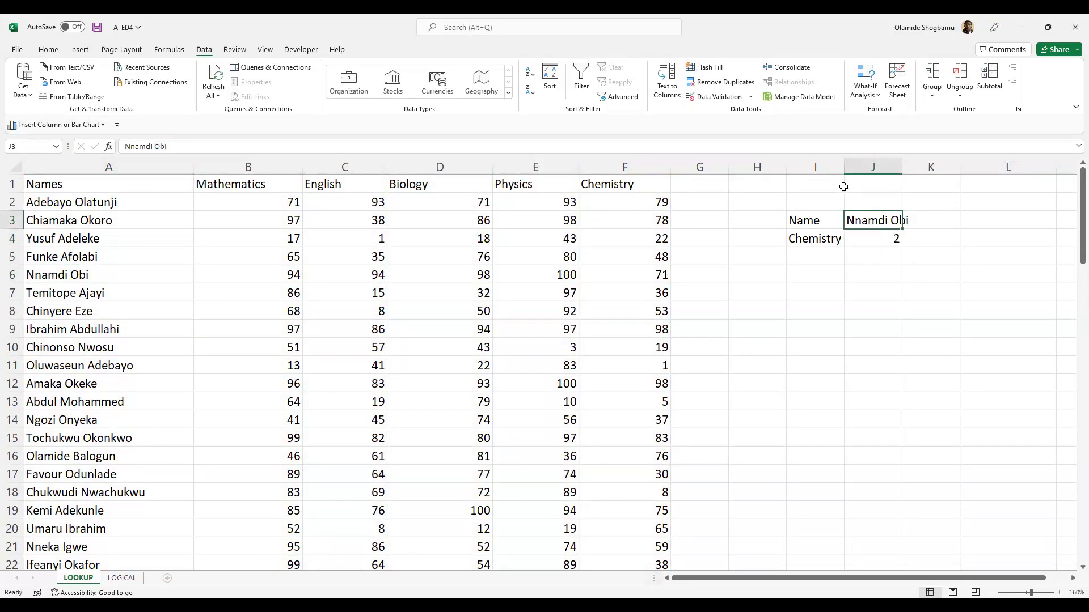
Step: Autofit column I to its contents and change the subject label in I4 to Mathematics
{"action": "double_click", "coordinate": [844, 169]}
{"action": "left_click", "coordinate": [817, 242]}
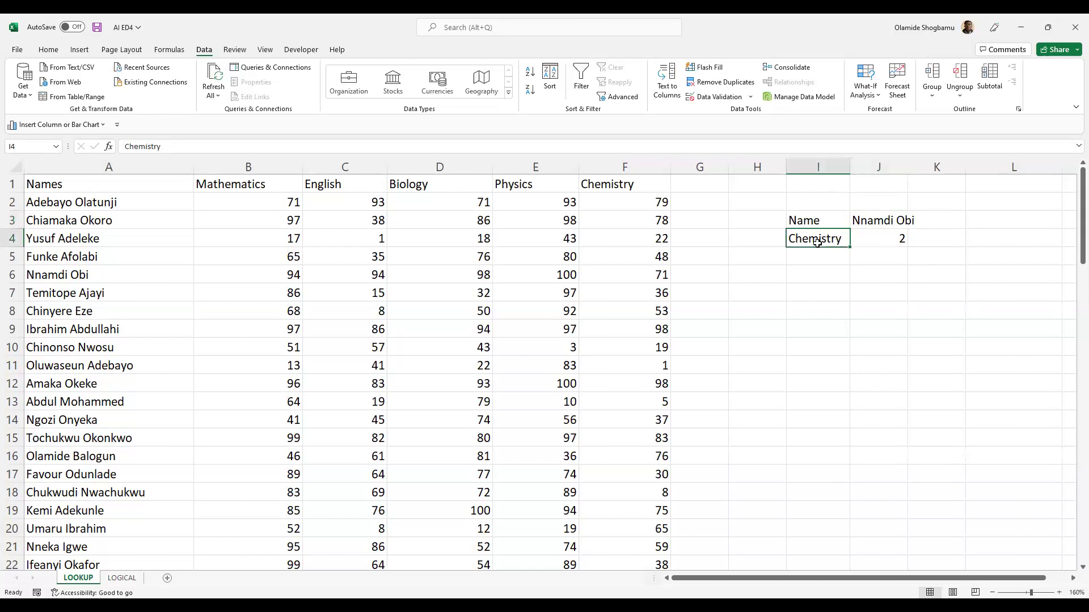
{"action": "type", "text": "M"}
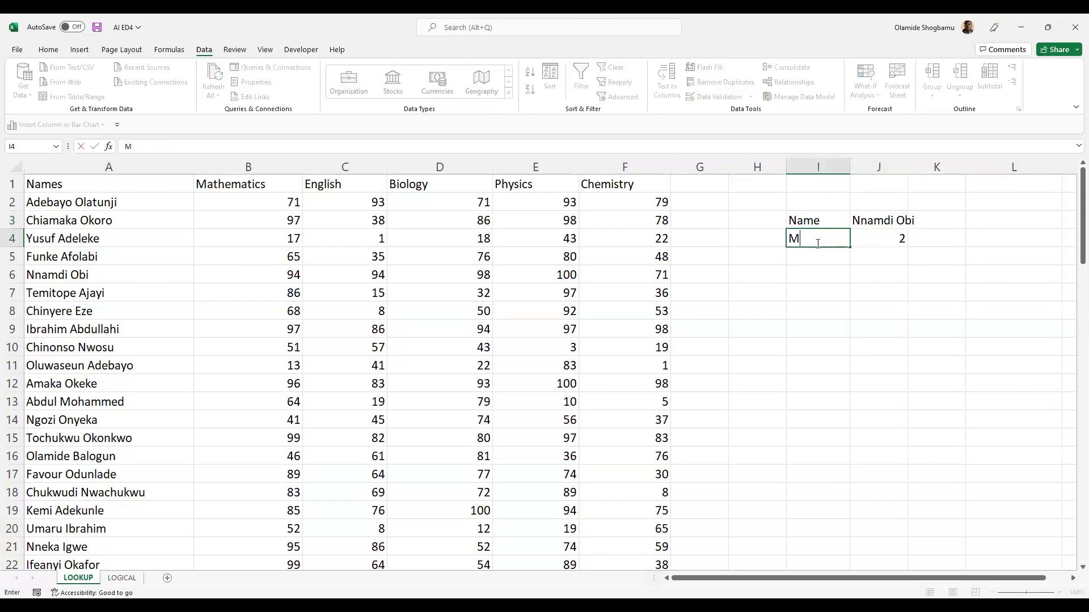
{"action": "type", "text": "Aathematics"}
{"action": "key", "text": "Return"}
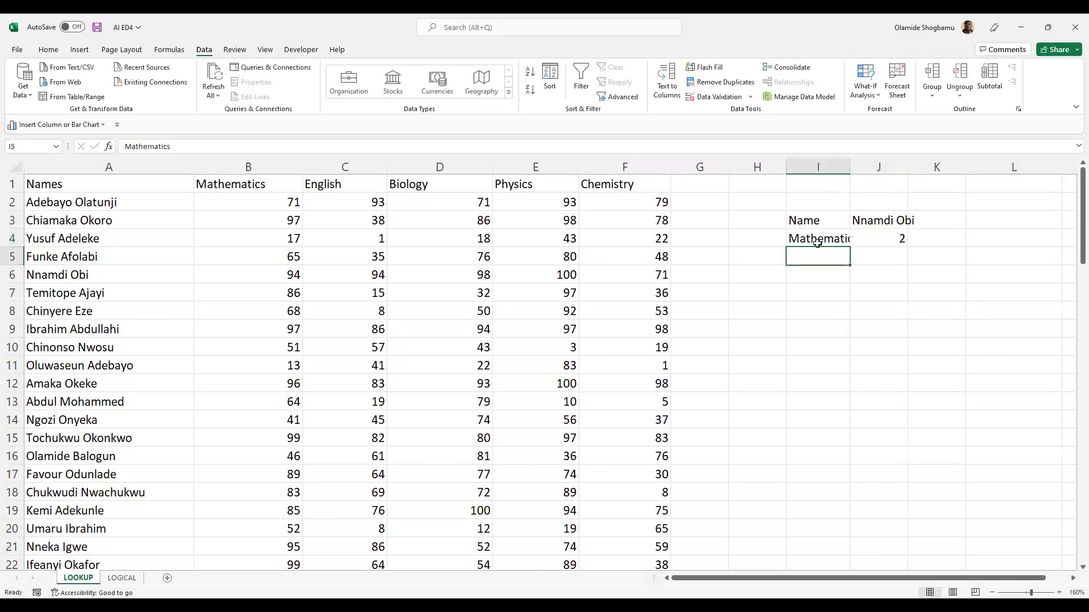
Step: Autofit columns I and J so the subject label and the student's name fit their cells
{"action": "left_click", "coordinate": [825, 239]}
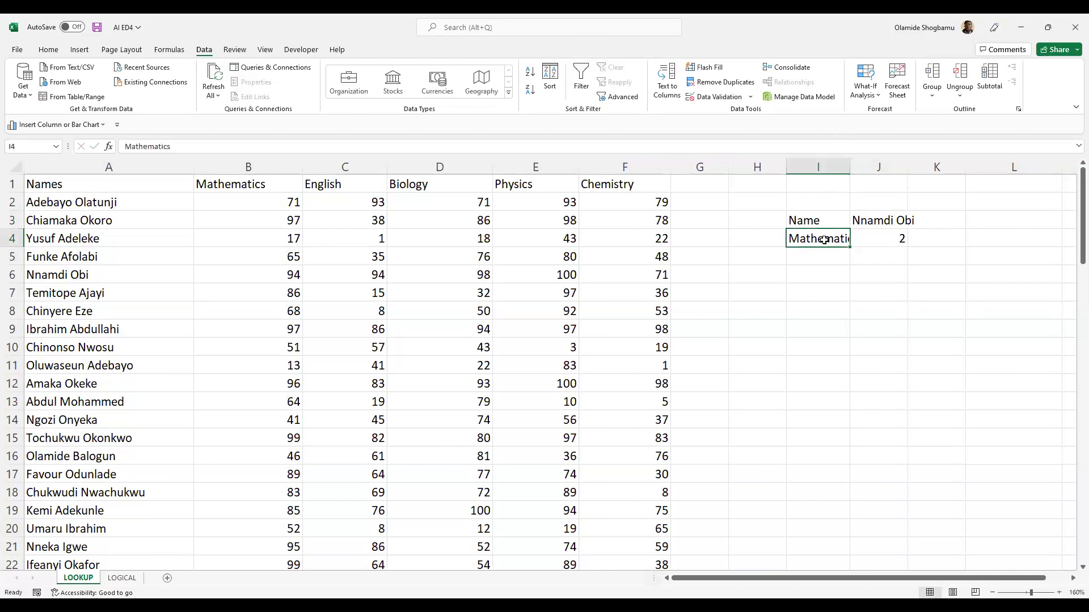
{"action": "double_click", "coordinate": [851, 168]}
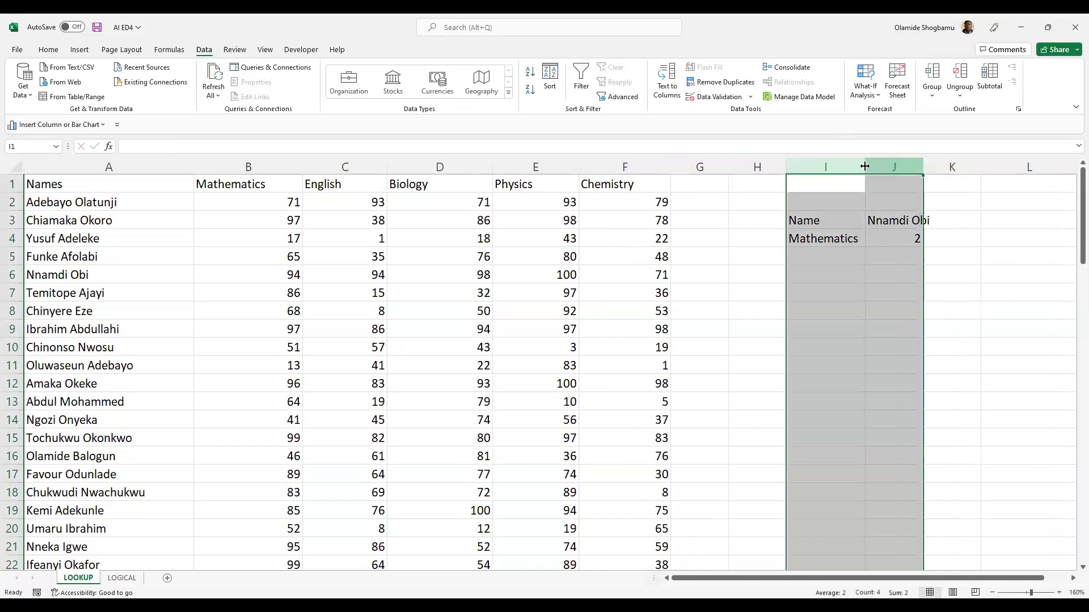
{"action": "double_click", "coordinate": [865, 166]}
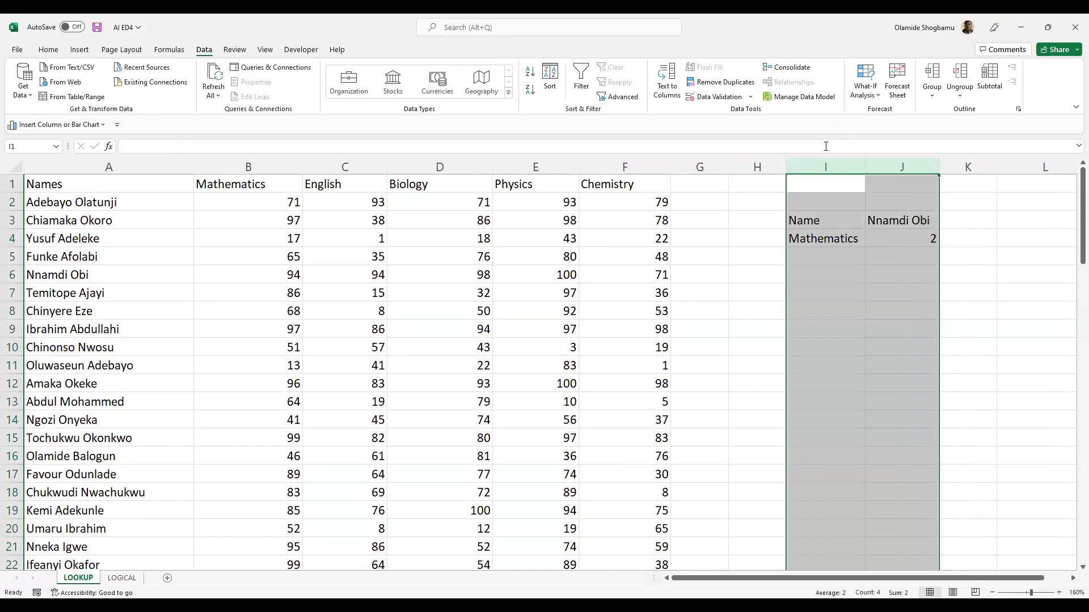
{"action": "left_click", "coordinate": [777, 223]}
{"action": "left_click", "coordinate": [787, 238]}
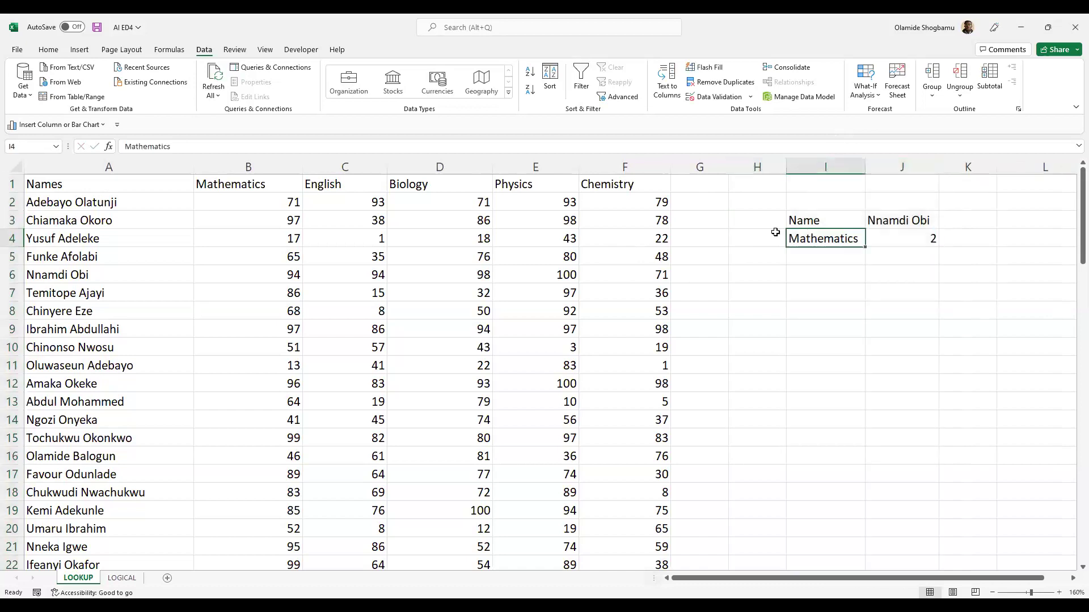
Step: Review the VLOOKUP arguments in J4 against the name and subject cells in I3:J4
{"action": "left_click", "coordinate": [553, 86]}
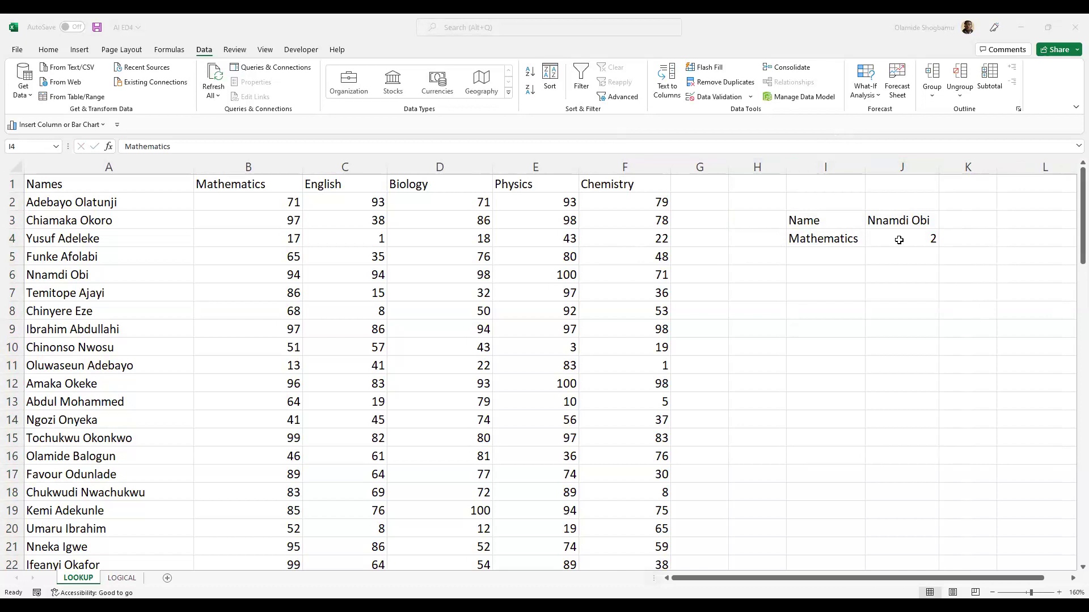
{"action": "left_click", "coordinate": [899, 240]}
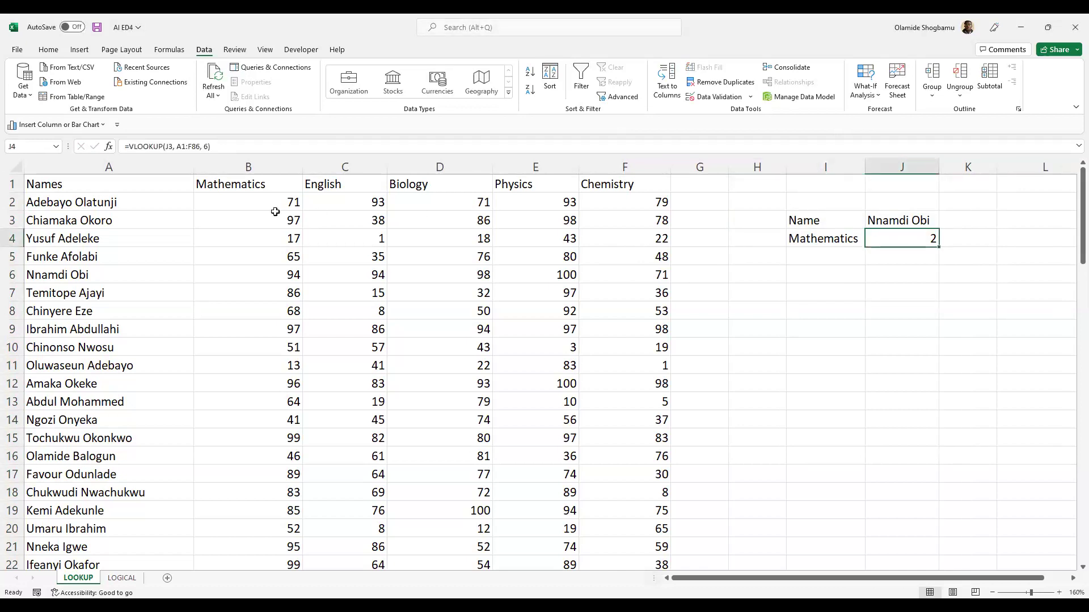
{"action": "left_click", "coordinate": [134, 150]}
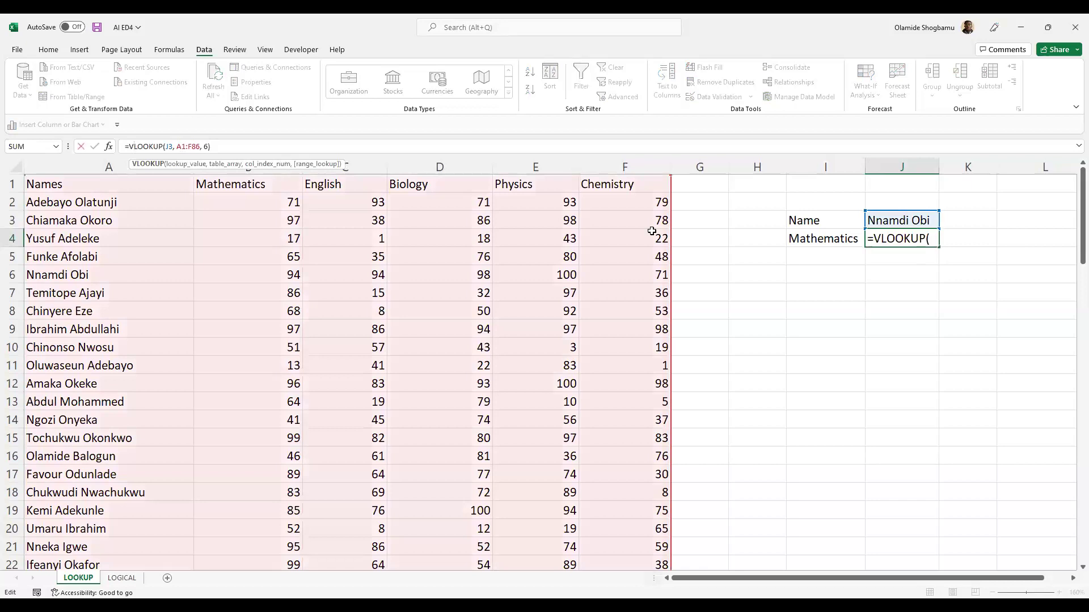
{"action": "left_click", "coordinate": [752, 253]}
{"action": "left_click", "coordinate": [834, 237]}
{"action": "left_click", "coordinate": [845, 220]}
{"action": "left_click", "coordinate": [891, 224]}
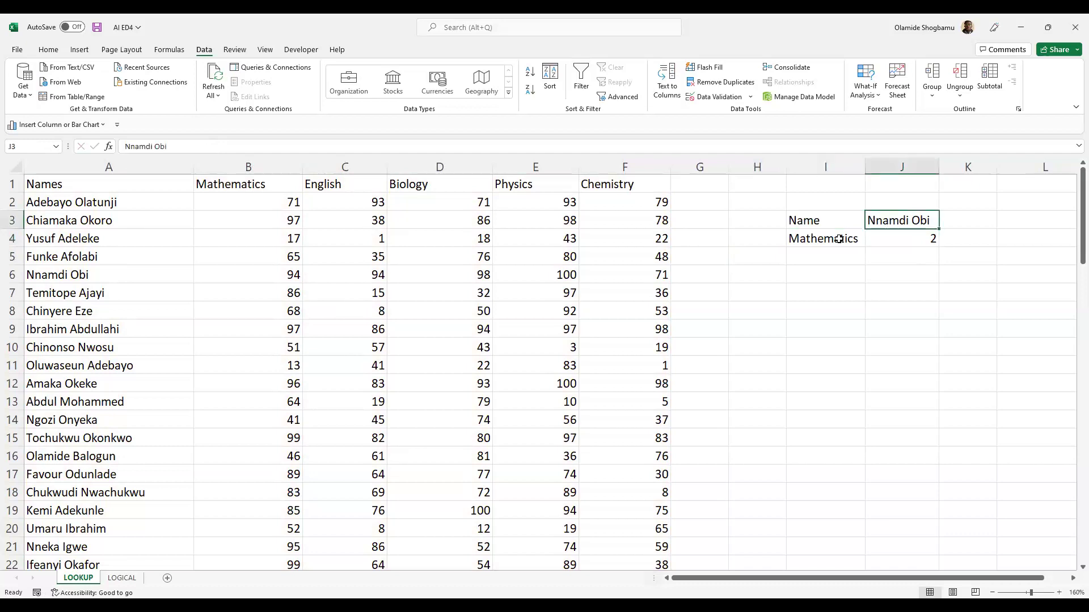
{"action": "left_click", "coordinate": [838, 240]}
{"action": "left_click", "coordinate": [887, 240]}
{"action": "left_click", "coordinate": [889, 223]}
{"action": "left_click", "coordinate": [839, 221]}
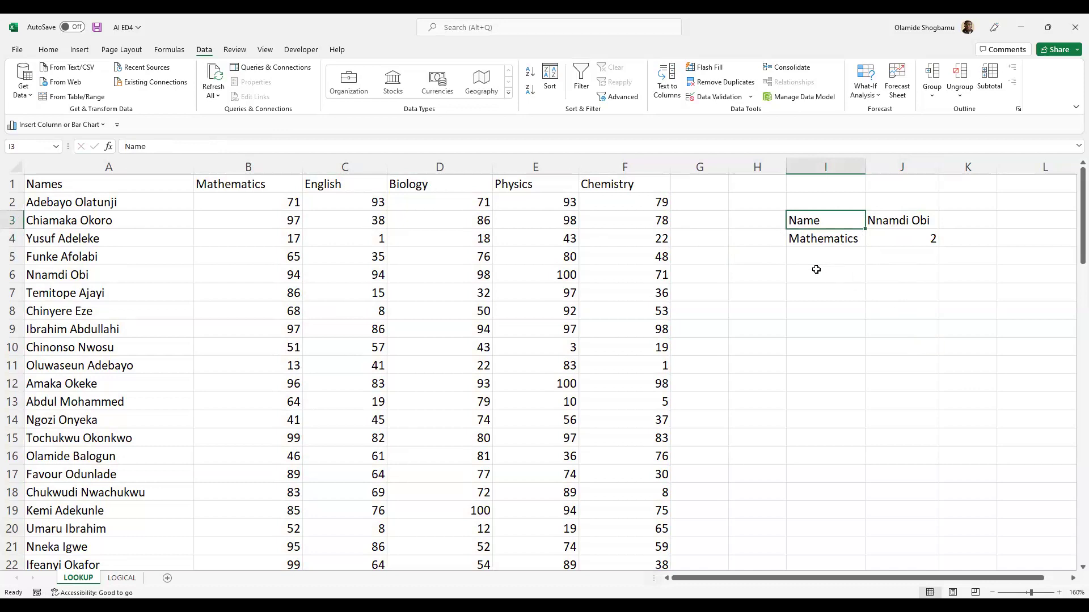
{"action": "left_click", "coordinate": [823, 232]}
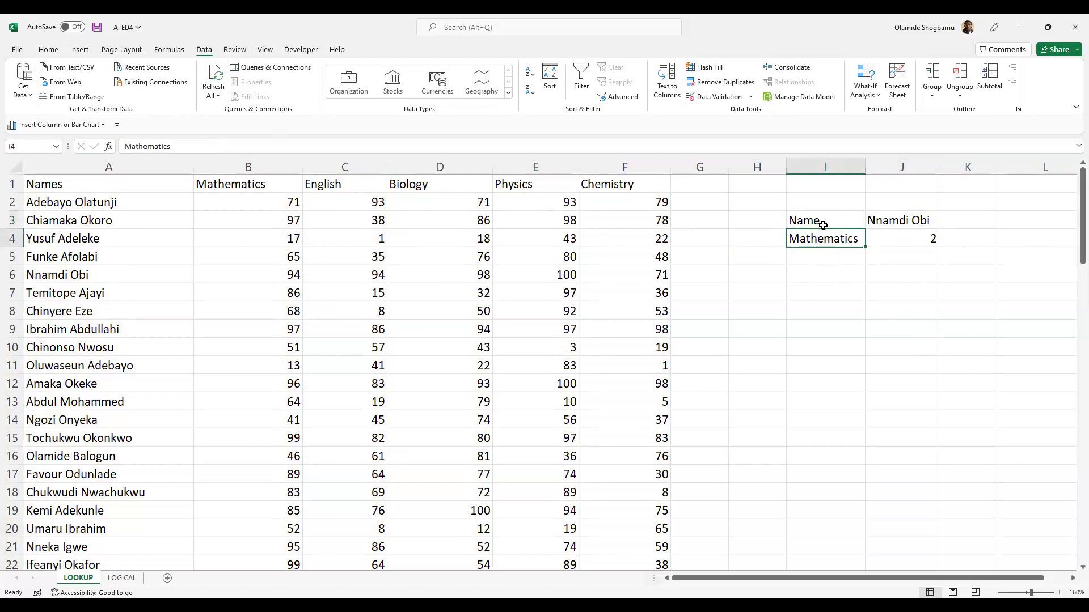
Step: Change the function in J4 from VLOOKUP to XLOOKUP
{"action": "left_click", "coordinate": [892, 233]}
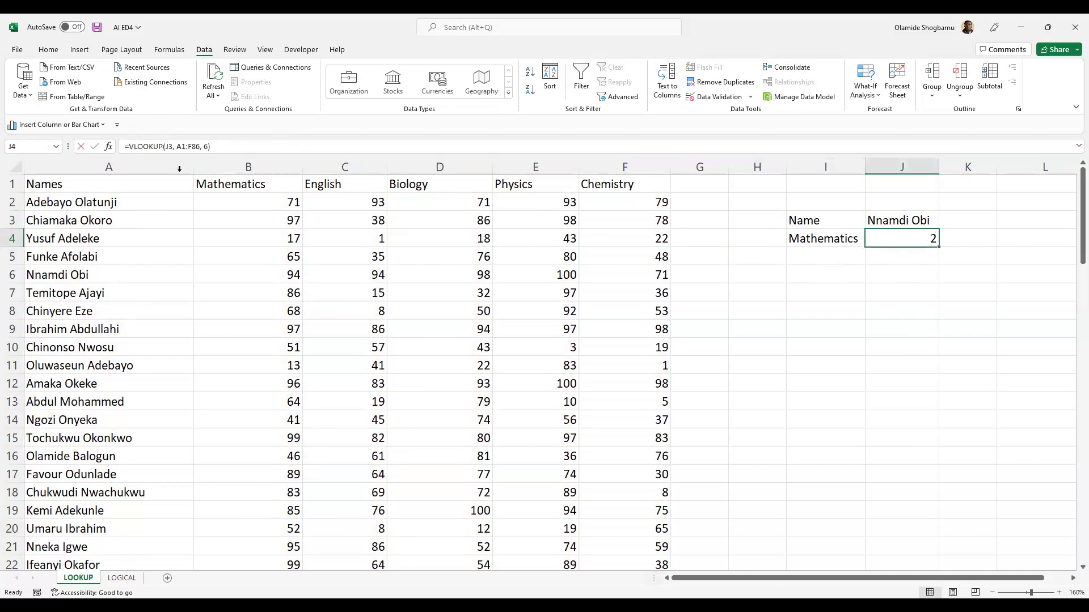
{"action": "key", "text": "F2"}
{"action": "key", "text": "BackSpace"}
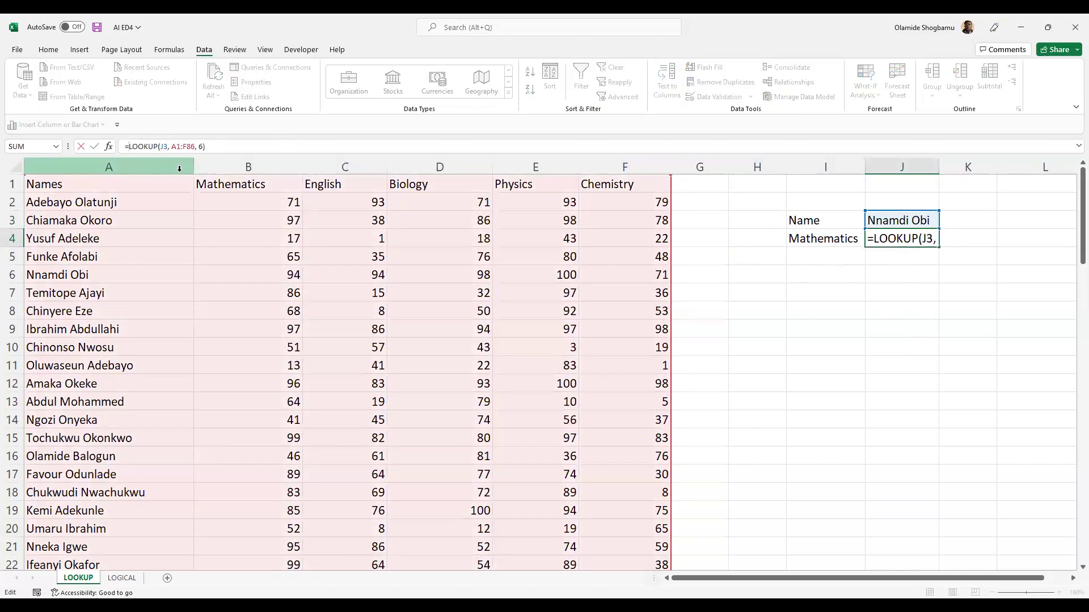
{"action": "type", "text": "X"}
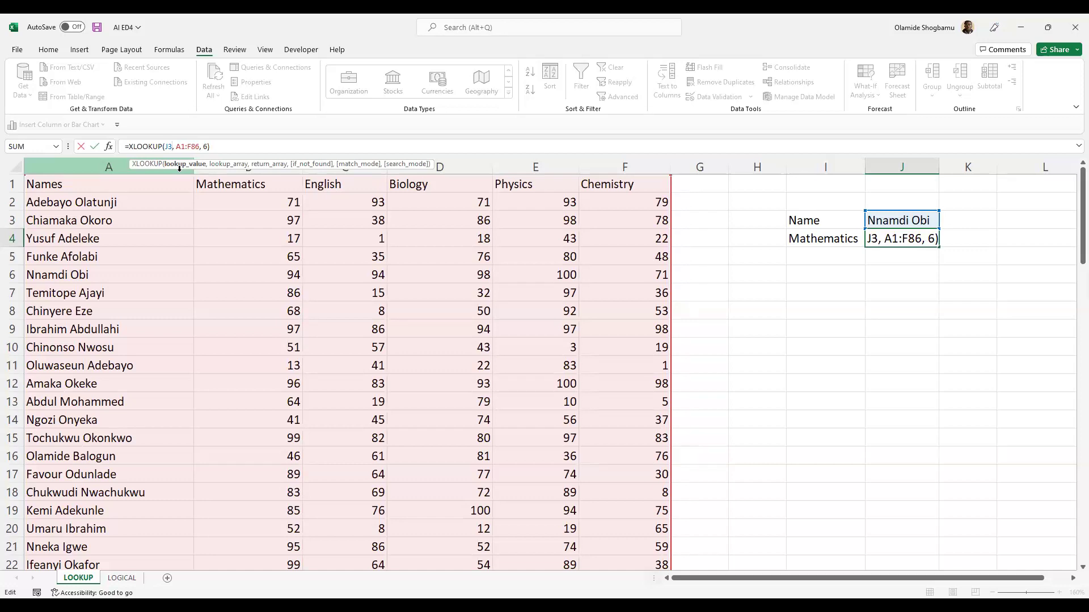
Step: Replace the A1:F86 argument of the XLOOKUP in J4 with the Names range A2:A86 as lookup array
{"action": "key", "text": "Right"}
{"action": "key", "text": "Right"}
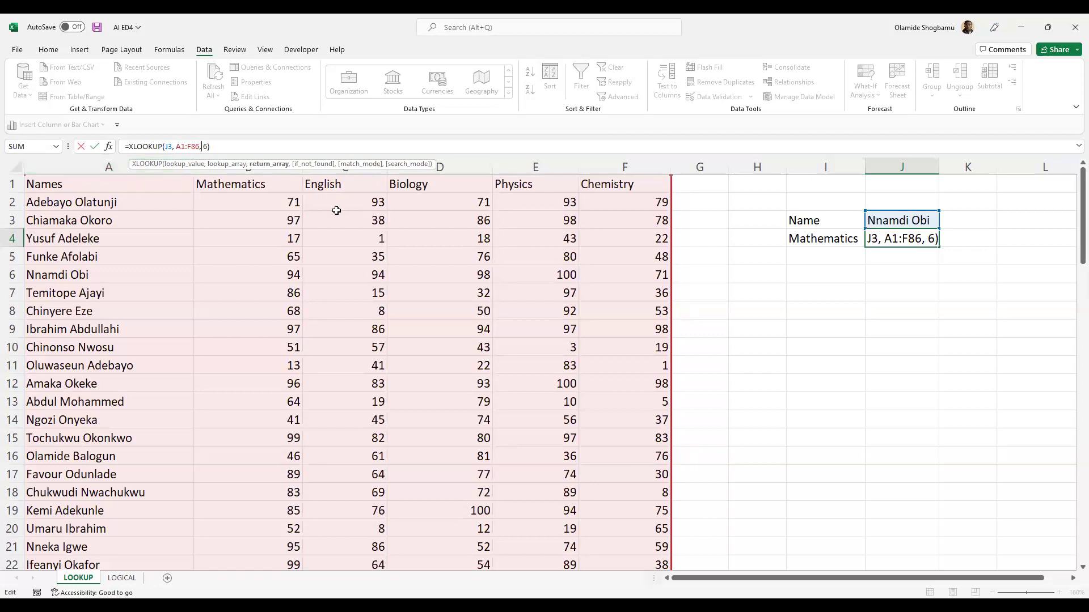
{"action": "left_click", "coordinate": [198, 148]}
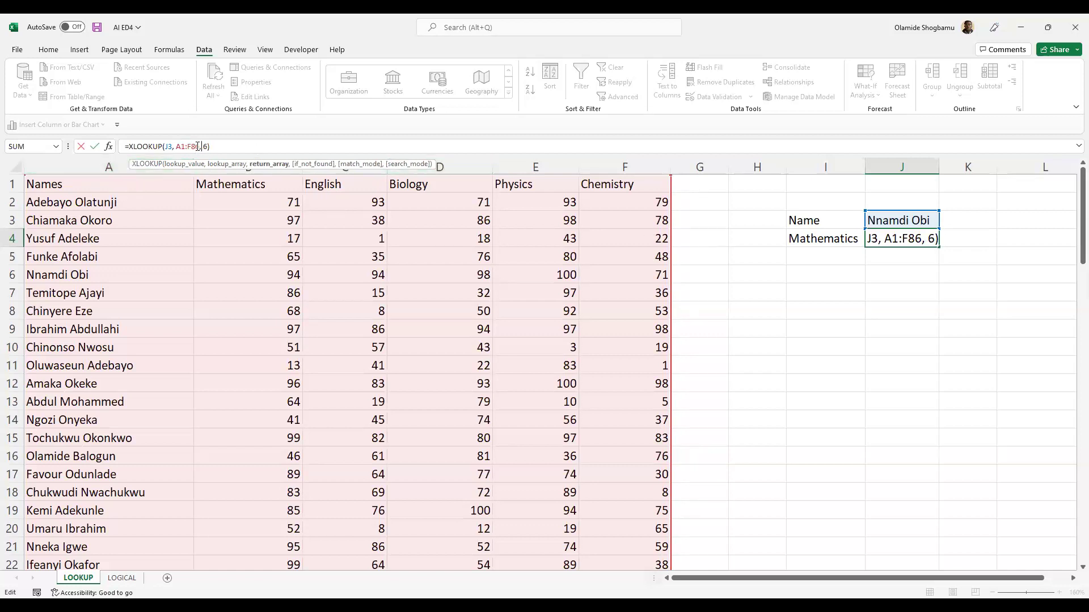
{"action": "key", "text": "BackSpace"}
{"action": "key", "text": "BackSpace"}
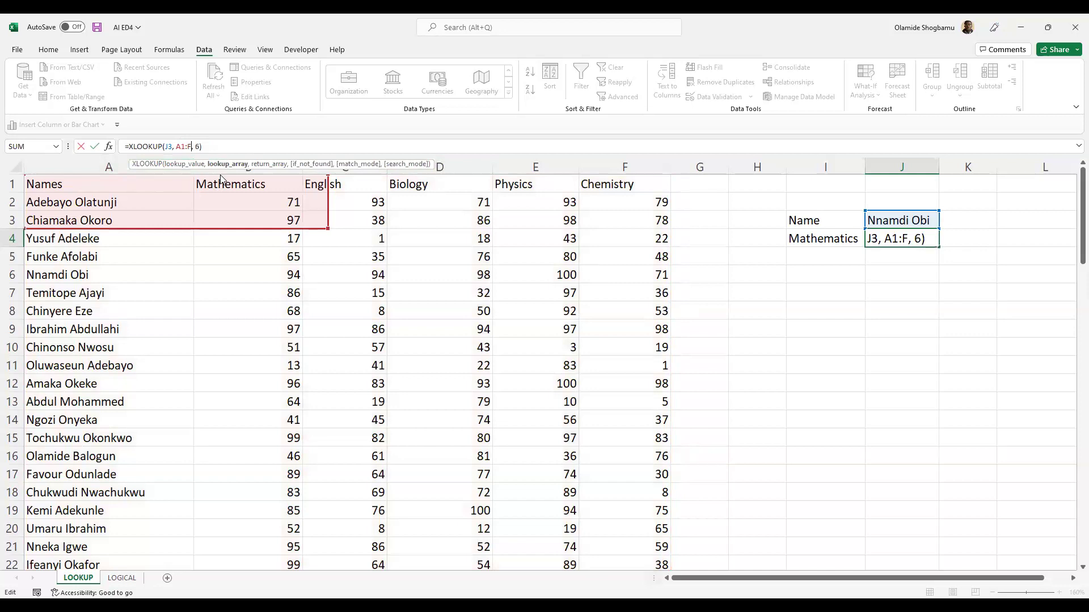
{"action": "key", "text": "BackSpace"}
{"action": "key", "text": "BackSpace"}
{"action": "key", "text": "BackSpace"}
{"action": "key", "text": "BackSpace"}
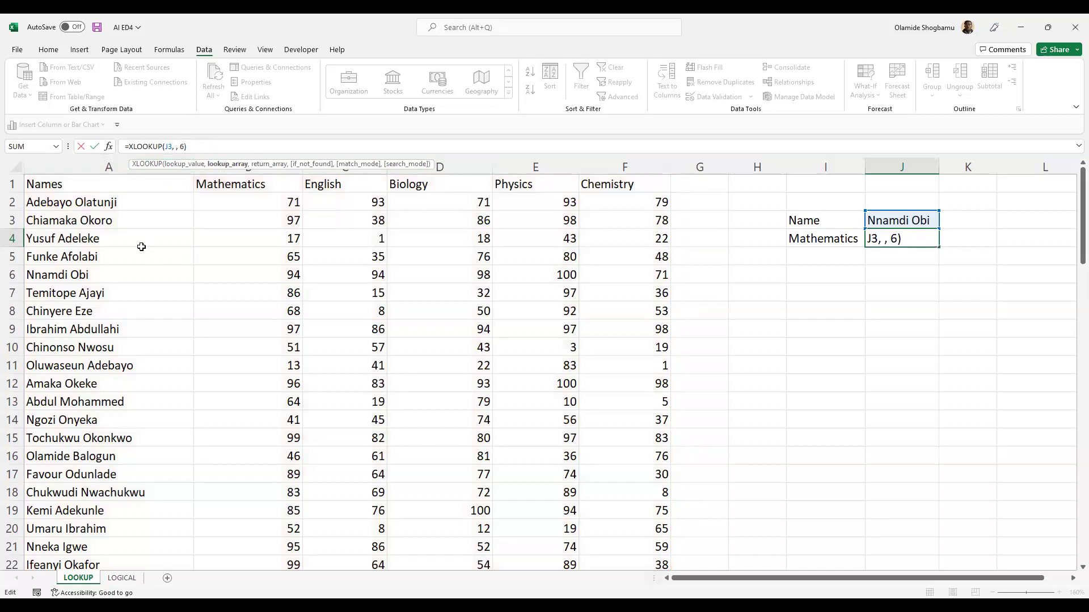
{"action": "left_click", "coordinate": [139, 202]}
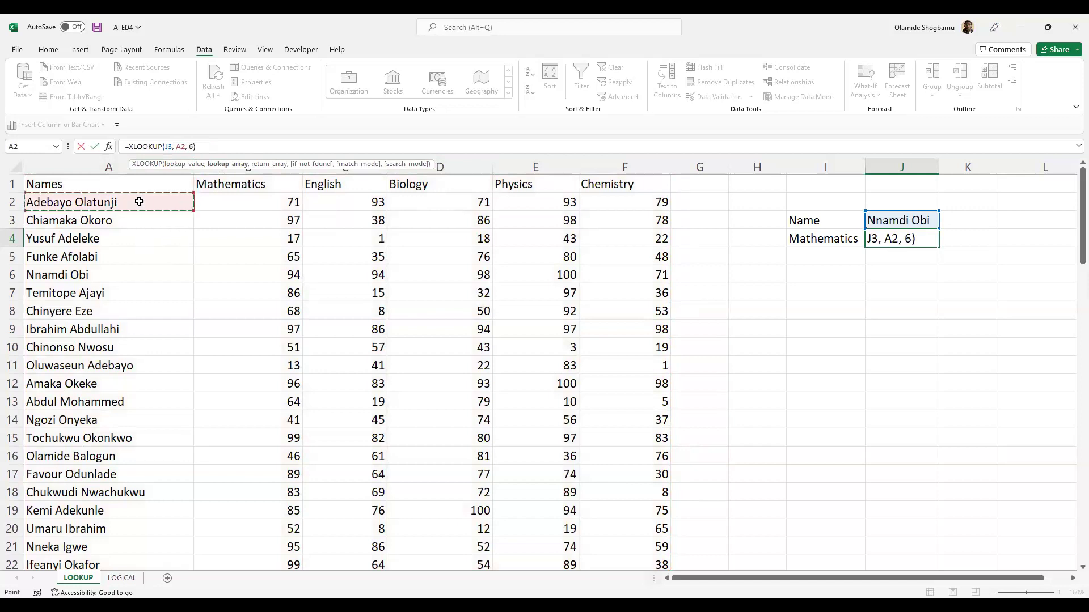
{"action": "key", "text": "ctrl+shift+Down"}
{"action": "scroll", "coordinate": [131, 199], "scroll_direction": "down", "scroll_amount": 2}
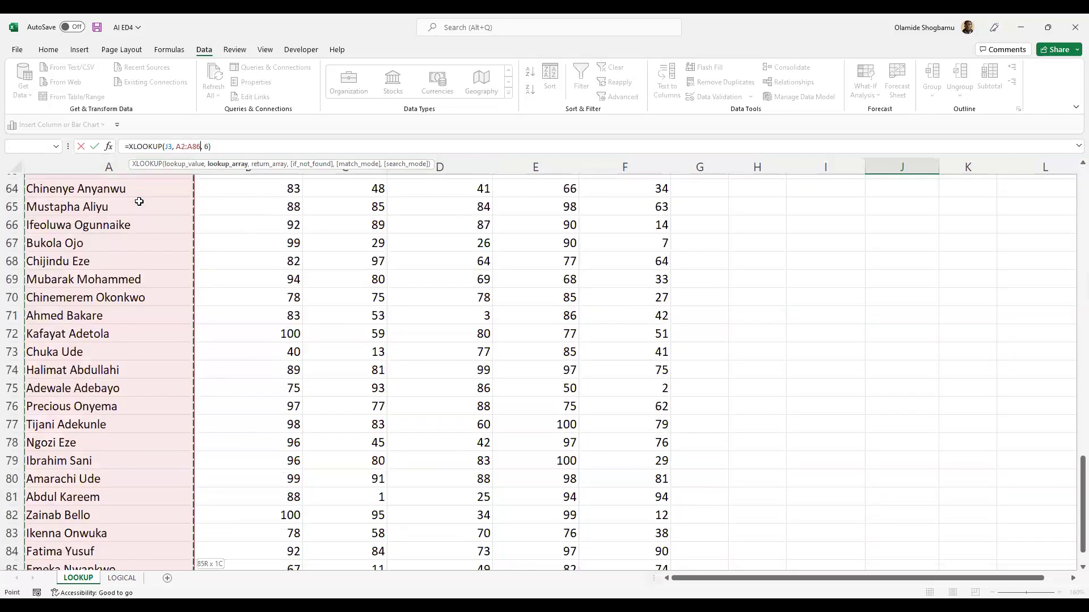
Step: Replace the column index 6 with the Chemistry range F2:F86 as return array and enter the XLOOKUP formula
{"action": "left_click", "coordinate": [234, 164]}
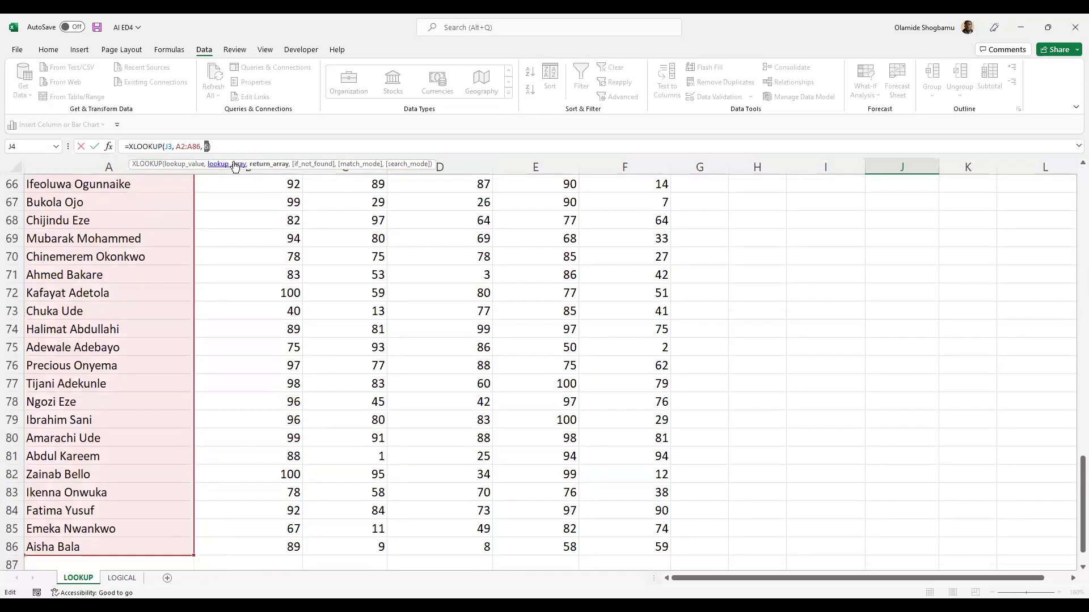
{"action": "key", "text": "BackSpace"}
{"action": "scroll", "coordinate": [655, 244], "scroll_direction": "up", "scroll_amount": 5}
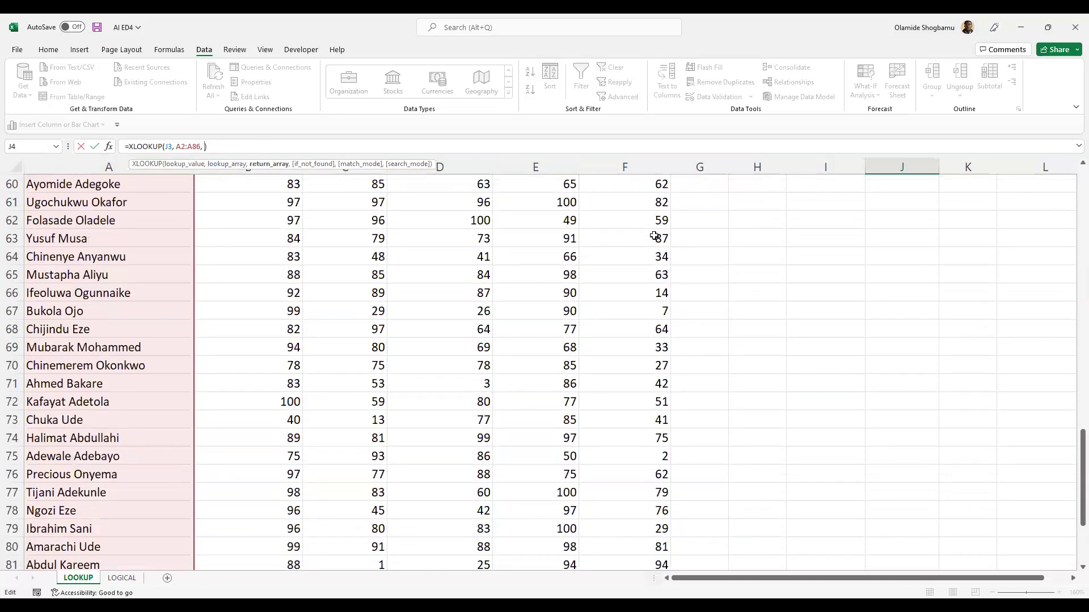
{"action": "scroll", "coordinate": [655, 225], "scroll_direction": "up", "scroll_amount": 16}
{"action": "left_click", "coordinate": [654, 202]}
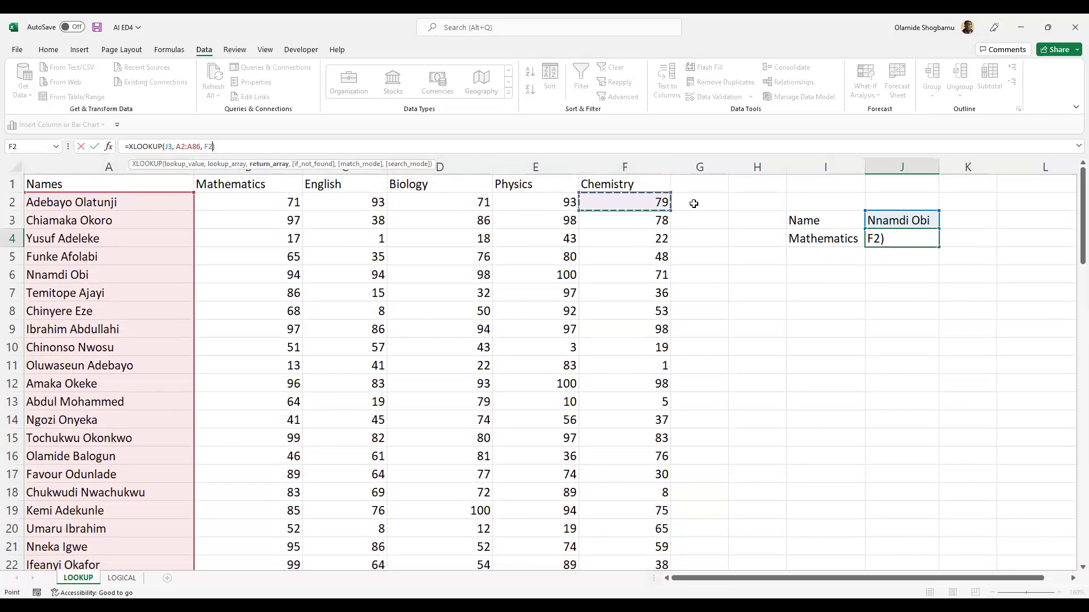
{"action": "key", "text": "ctrl+shift+Down"}
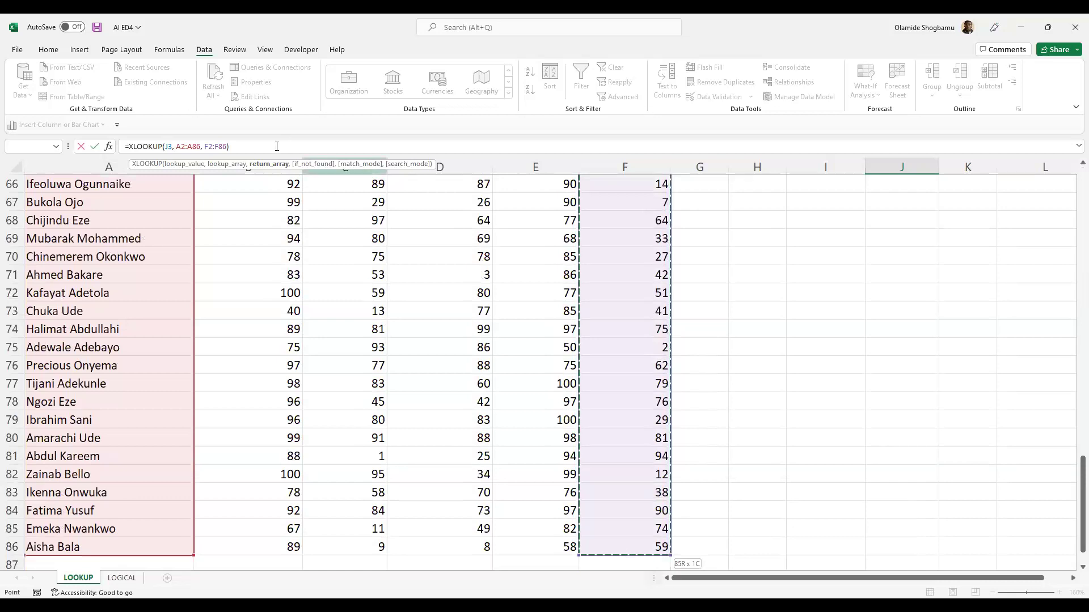
{"action": "left_click", "coordinate": [289, 148]}
{"action": "key", "text": "Return"}
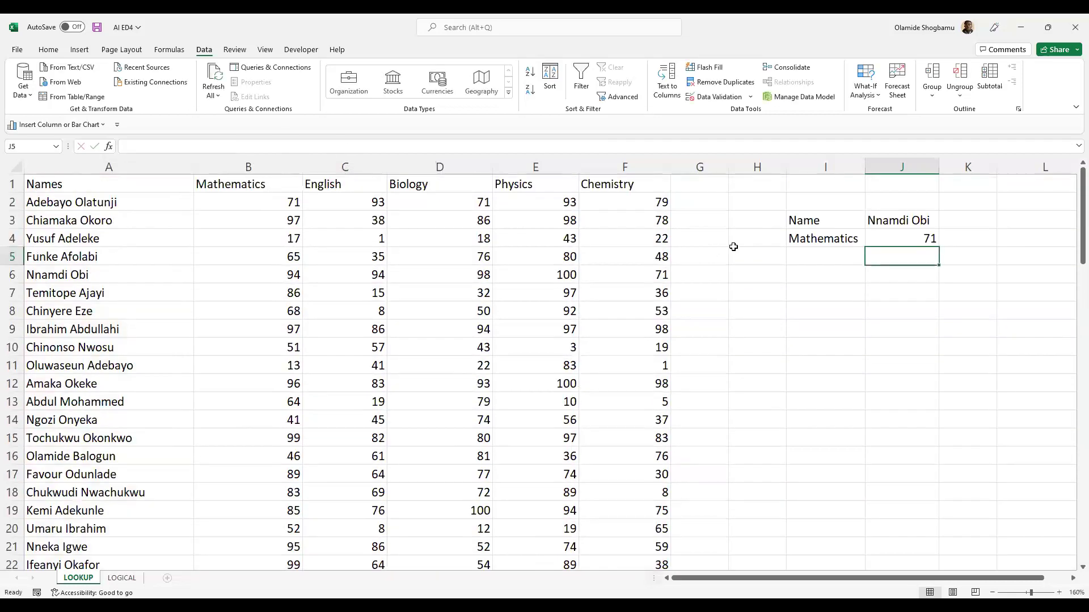
Step: Compare the XLOOKUP result in J4 with the matching student's scores across row 6
{"action": "left_click", "coordinate": [891, 248]}
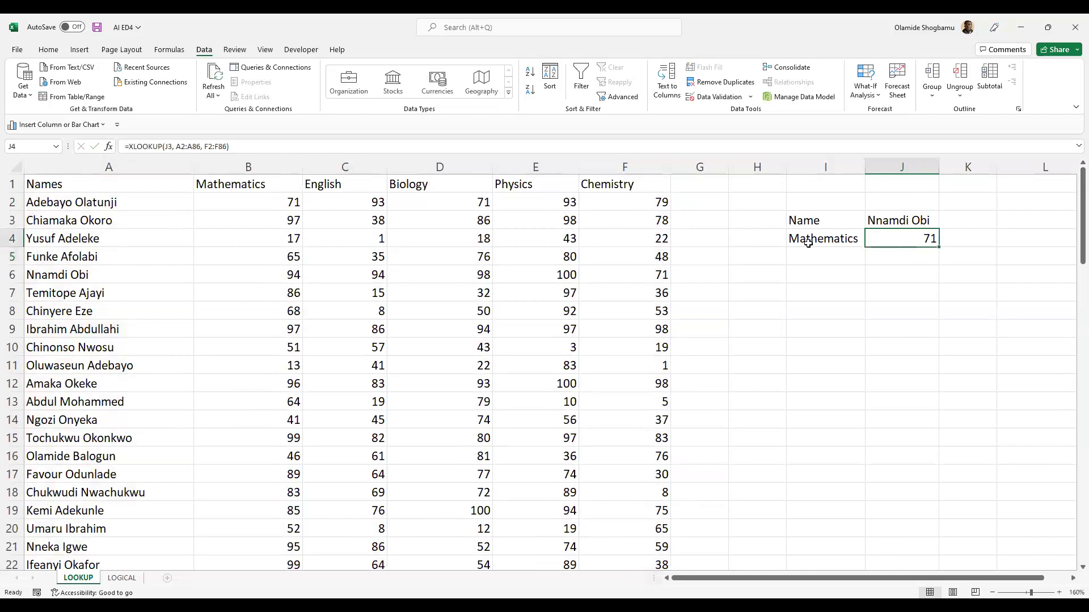
{"action": "left_click", "coordinate": [138, 277]}
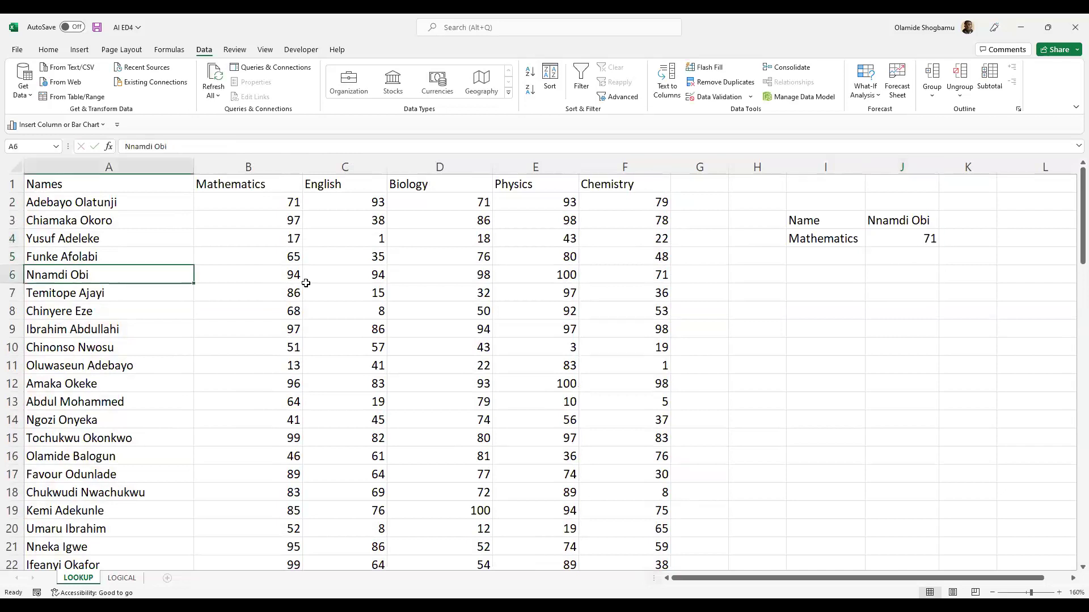
{"action": "left_click", "coordinate": [661, 280]}
{"action": "left_click", "coordinate": [92, 274]}
{"action": "key", "text": "Right"}
{"action": "key", "text": "Right"}
{"action": "key", "text": "Right"}
{"action": "key", "text": "Right"}
{"action": "key", "text": "Right"}
{"action": "key", "text": "Right"}
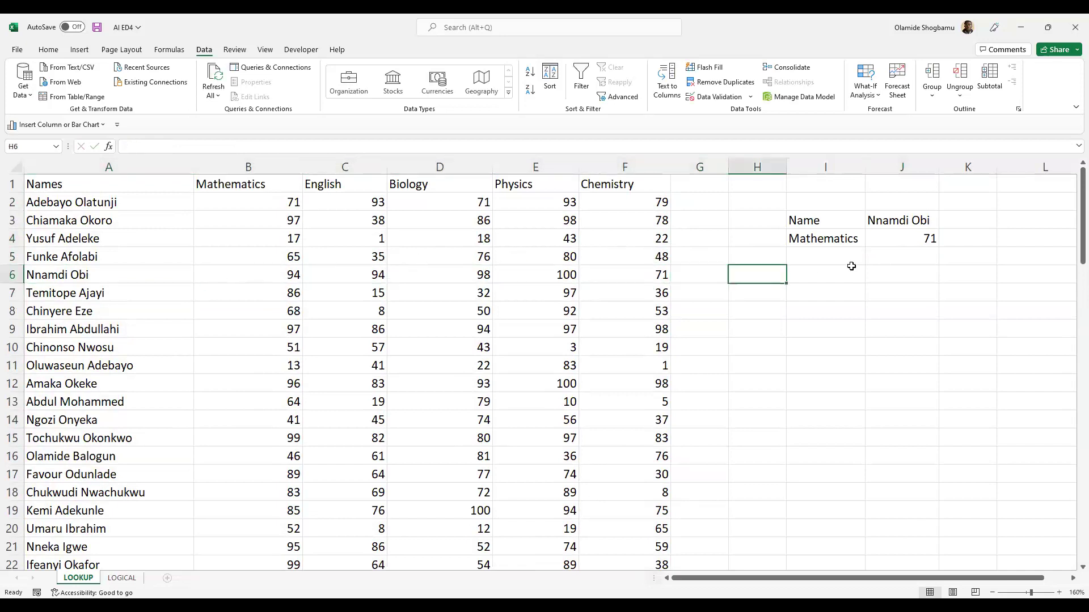
{"action": "left_click", "coordinate": [876, 237]}
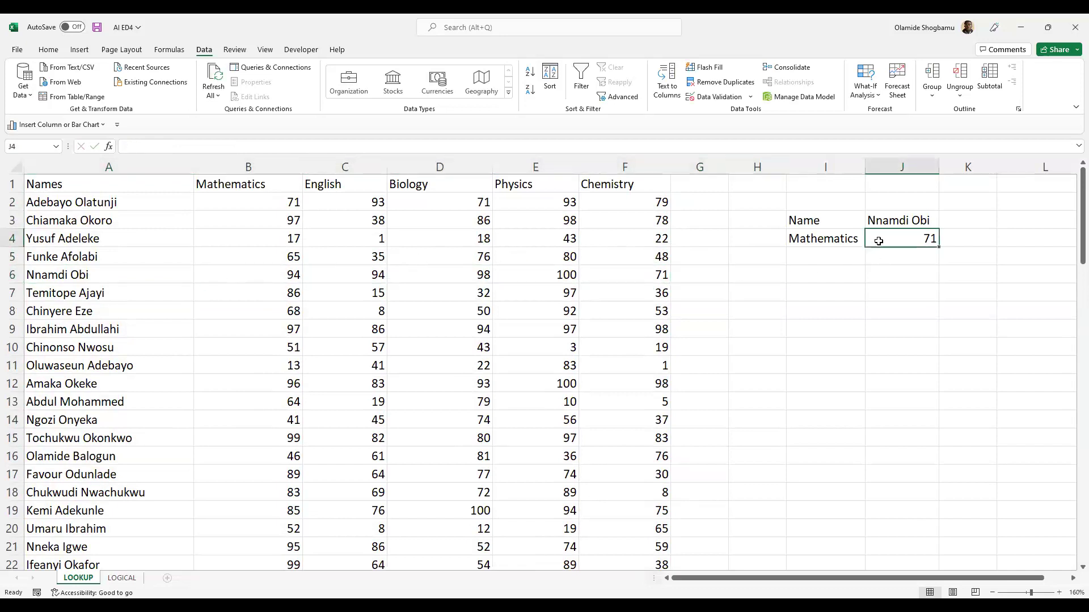
{"action": "left_click", "coordinate": [244, 150]}
{"action": "triple_click", "coordinate": [244, 150]}
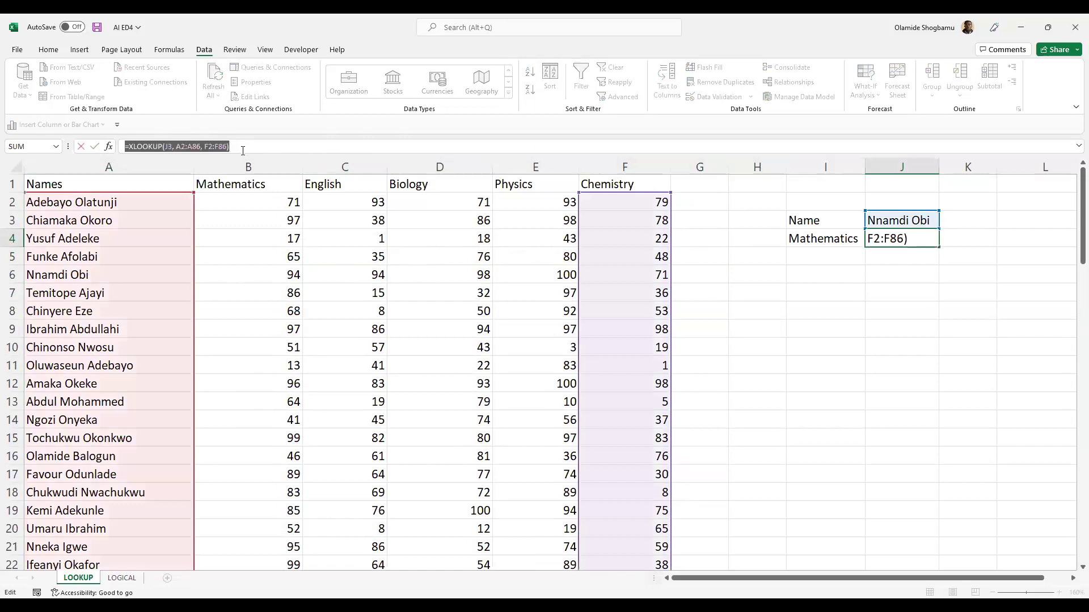
{"action": "type", "text": "="}
{"action": "left_click", "coordinate": [790, 268]}
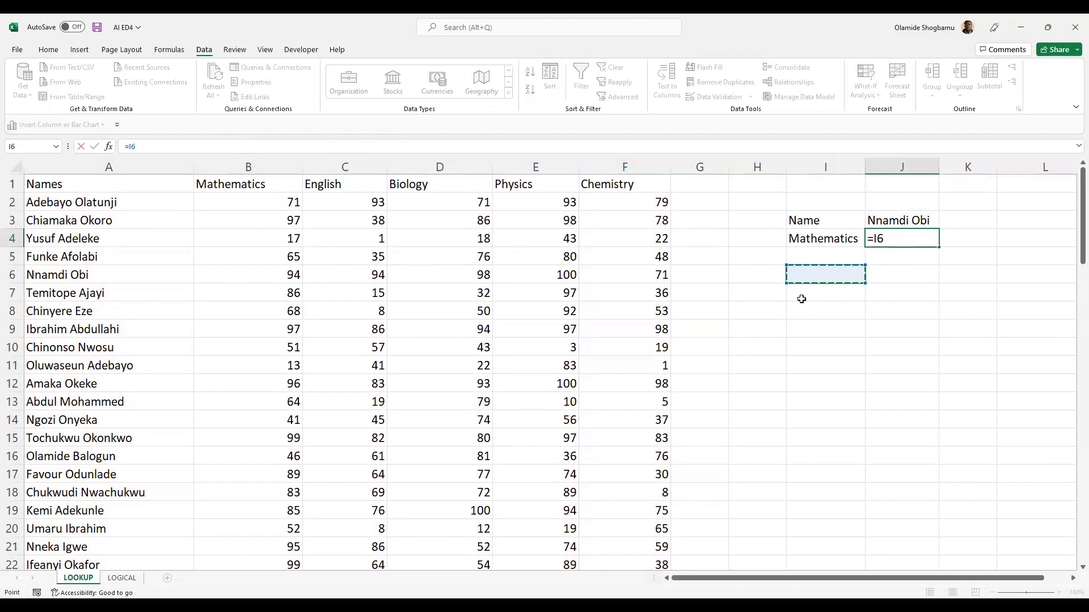
{"action": "key", "text": "alt+Tab"}
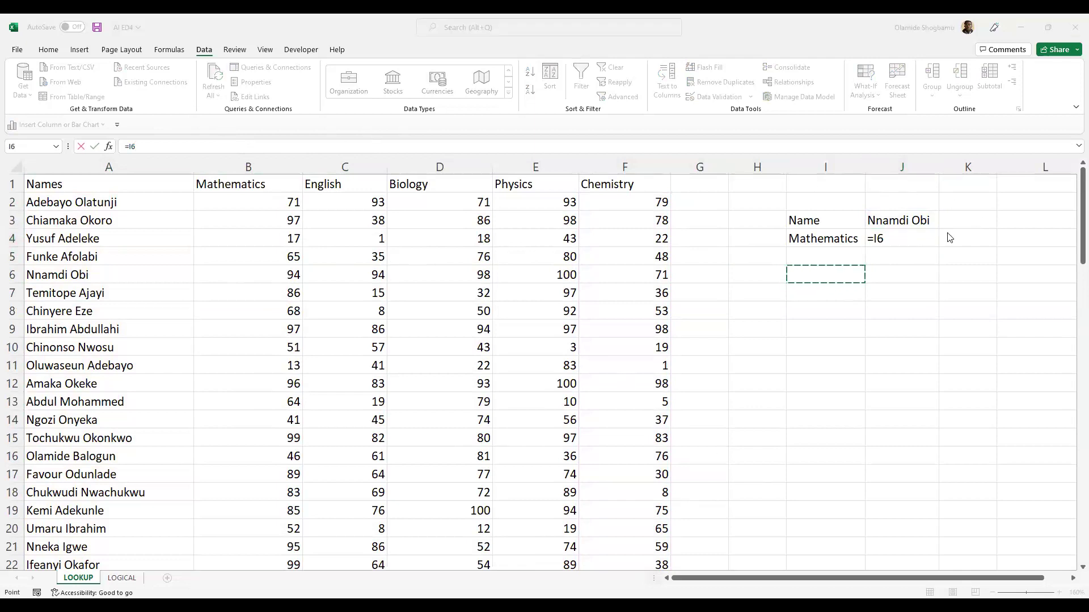
{"action": "key", "text": "alt+Tab"}
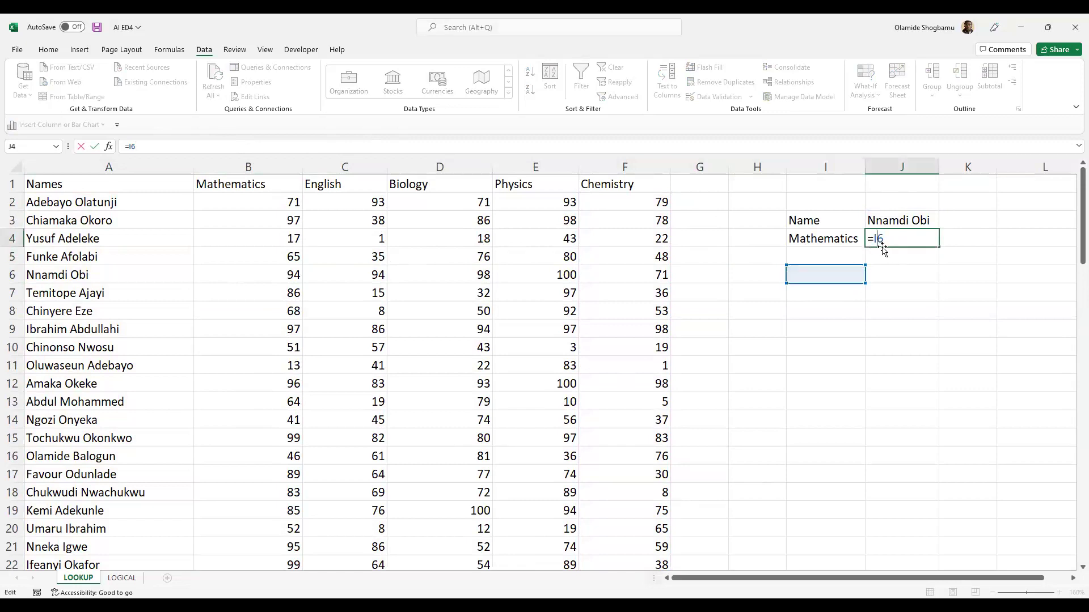
{"action": "left_click", "coordinate": [910, 274]}
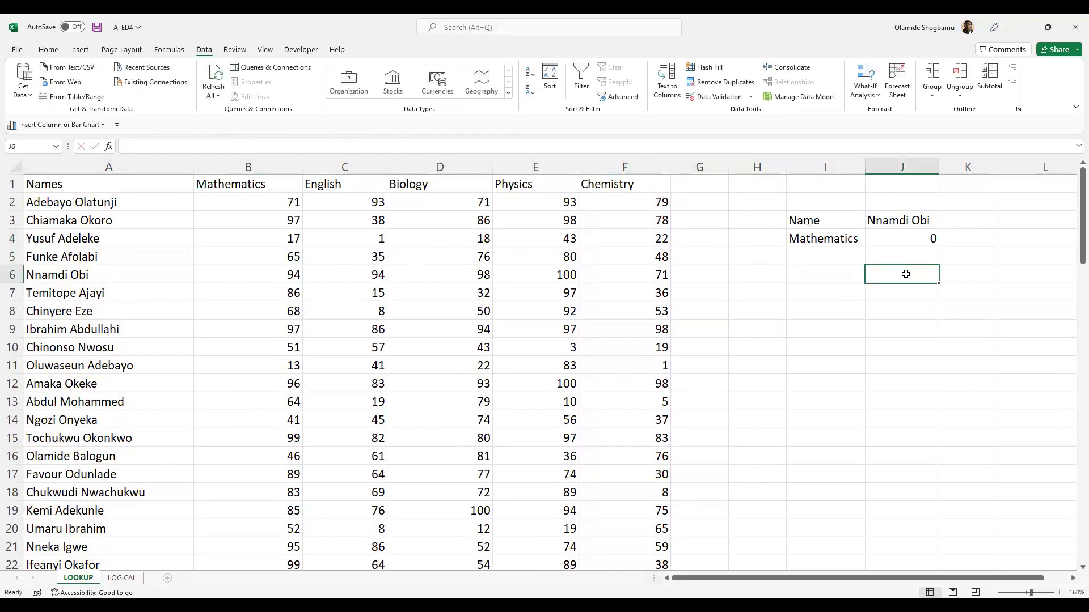
{"action": "key", "text": "ctrl+z"}
{"action": "left_click", "coordinate": [838, 271]}
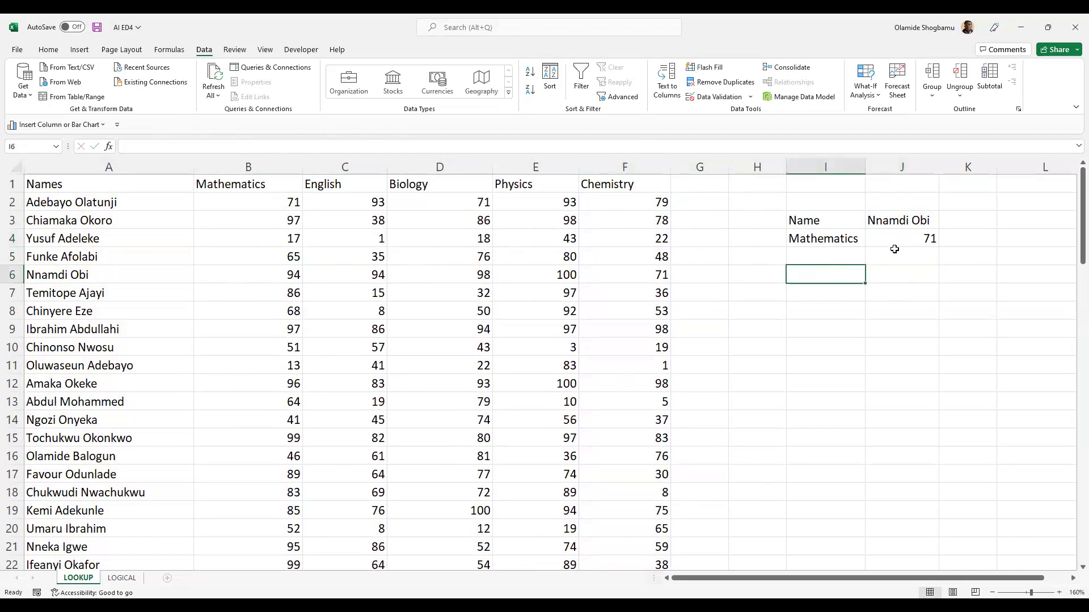
Step: Replace the name in J3 with the full student name from A9 and compare J4 with the Chemistry score in row 9
{"action": "left_click", "coordinate": [896, 225]}
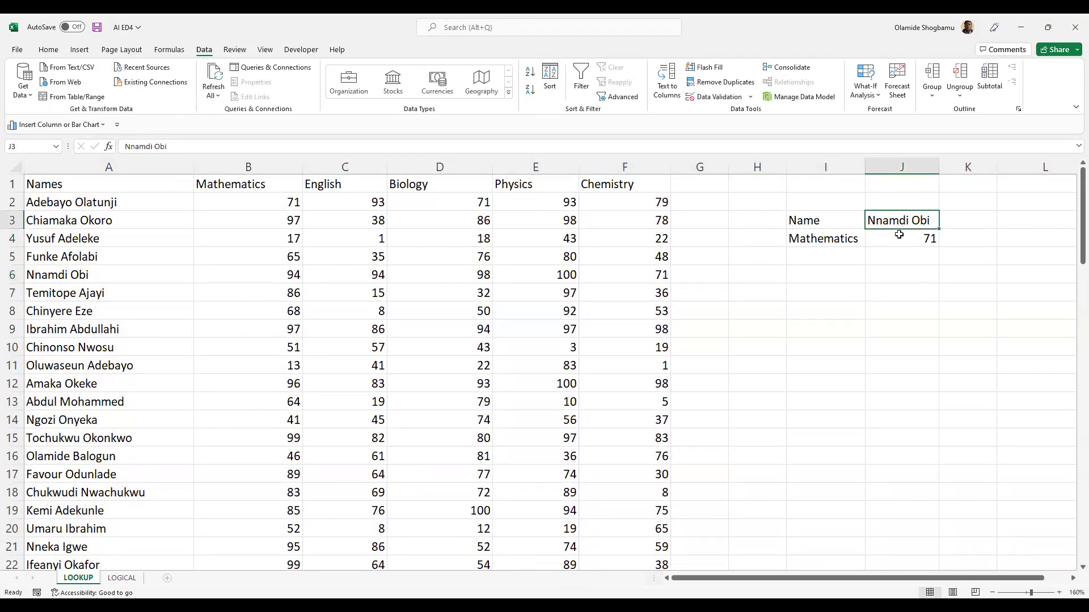
{"action": "type", "text": "Ad"}
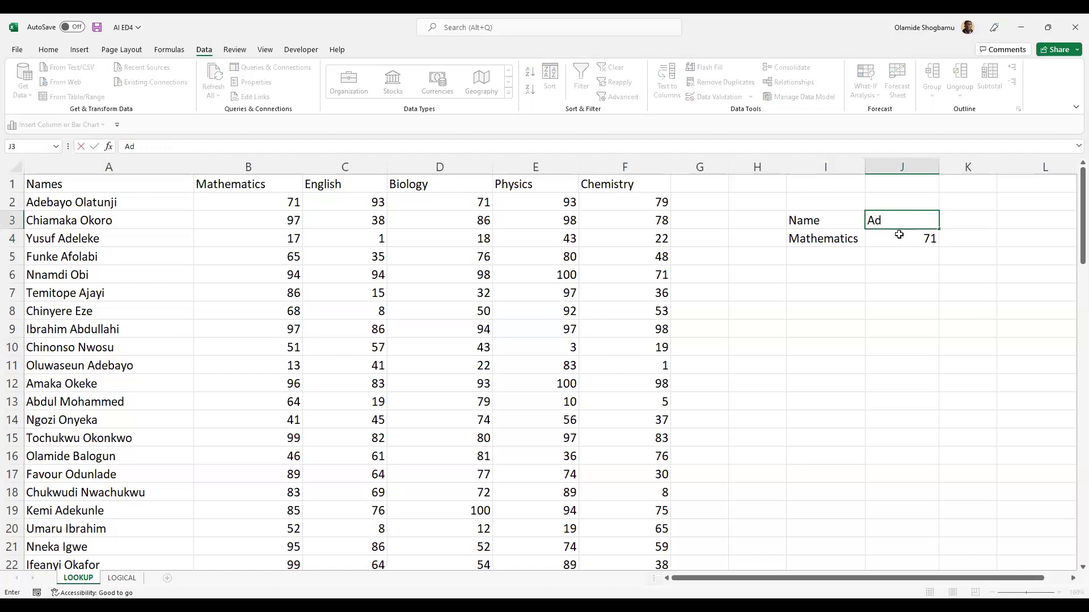
{"action": "type", "text": "bu"}
{"action": "key", "text": "BackSpace"}
{"action": "key", "text": "BackSpace"}
{"action": "key", "text": "BackSpace"}
{"action": "type", "text": "bdullahi"}
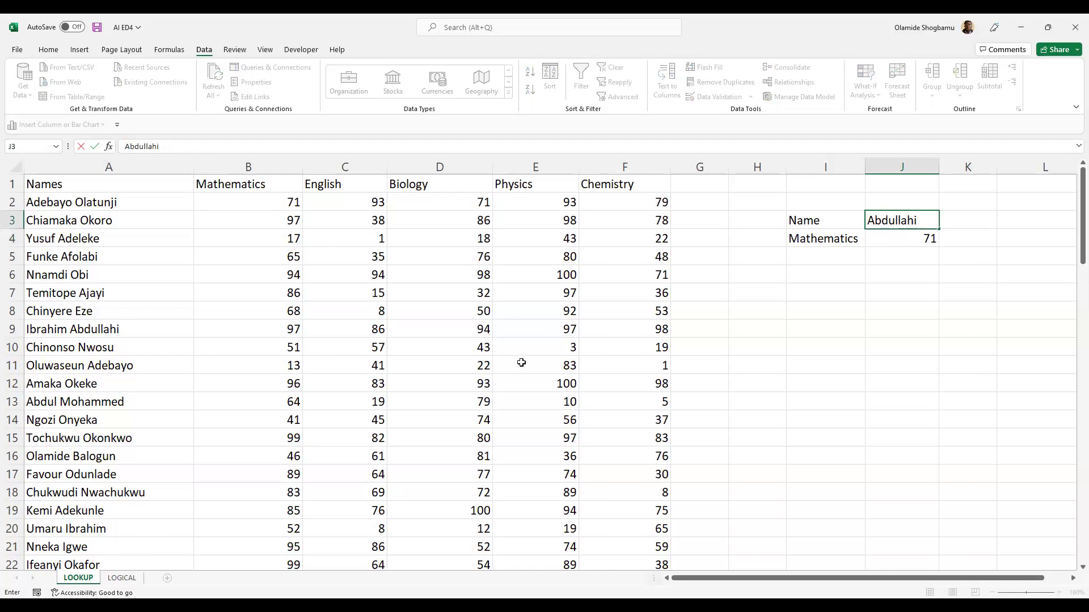
{"action": "key", "text": "BackSpace"}
{"action": "key", "text": "BackSpace"}
{"action": "key", "text": "BackSpace"}
{"action": "key", "text": "BackSpace"}
{"action": "key", "text": "BackSpace"}
{"action": "key", "text": "BackSpace"}
{"action": "key", "text": "BackSpace"}
{"action": "key", "text": "BackSpace"}
{"action": "key", "text": "BackSpace"}
{"action": "type", "text": "Ibra"}
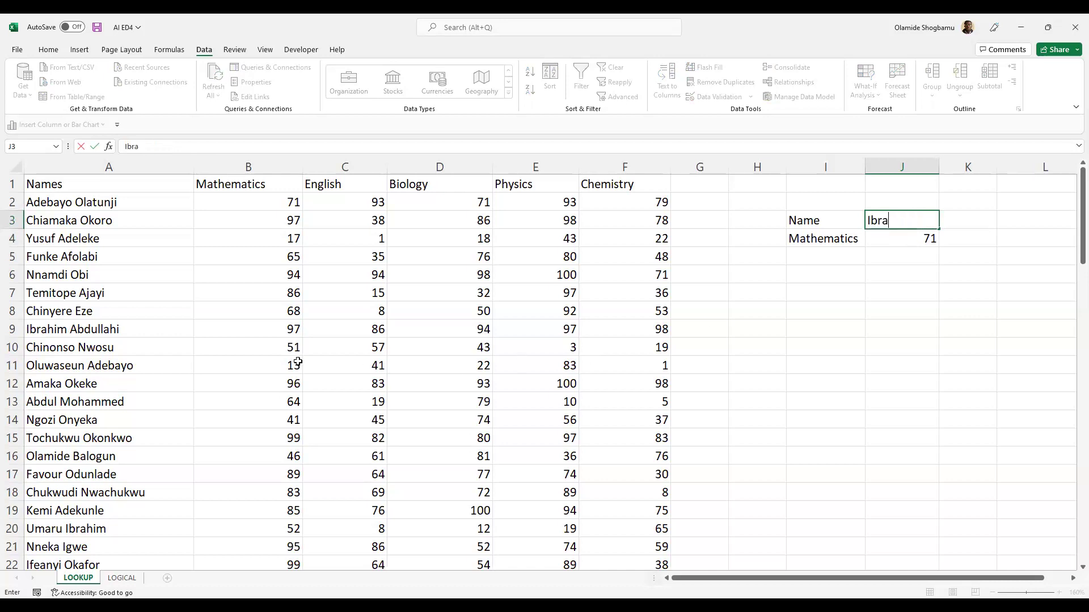
{"action": "type", "text": "him Abdullahi"}
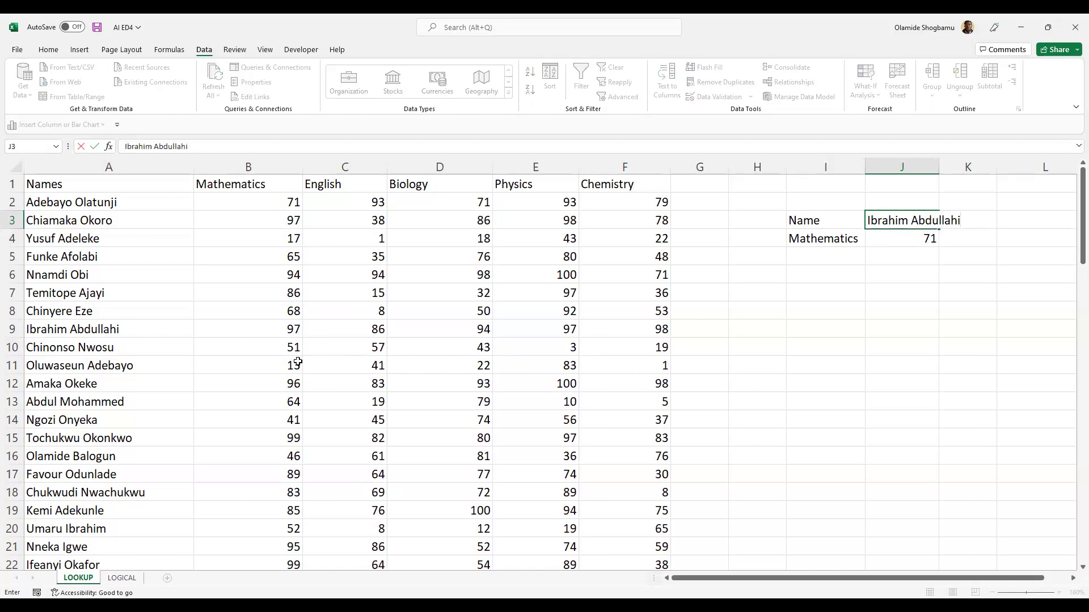
{"action": "key", "text": "Return"}
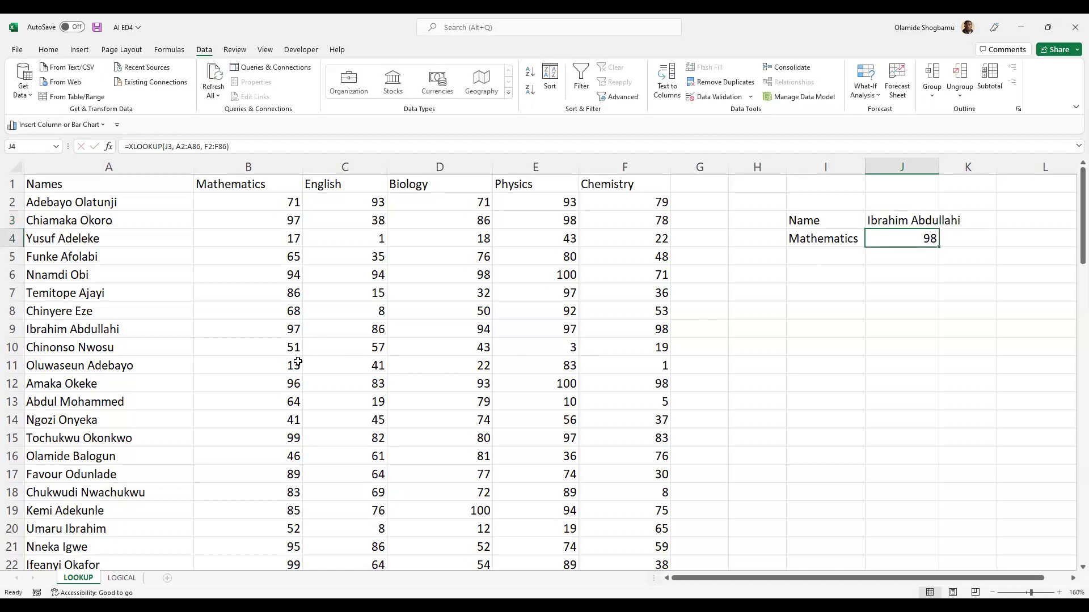
{"action": "left_click", "coordinate": [87, 336]}
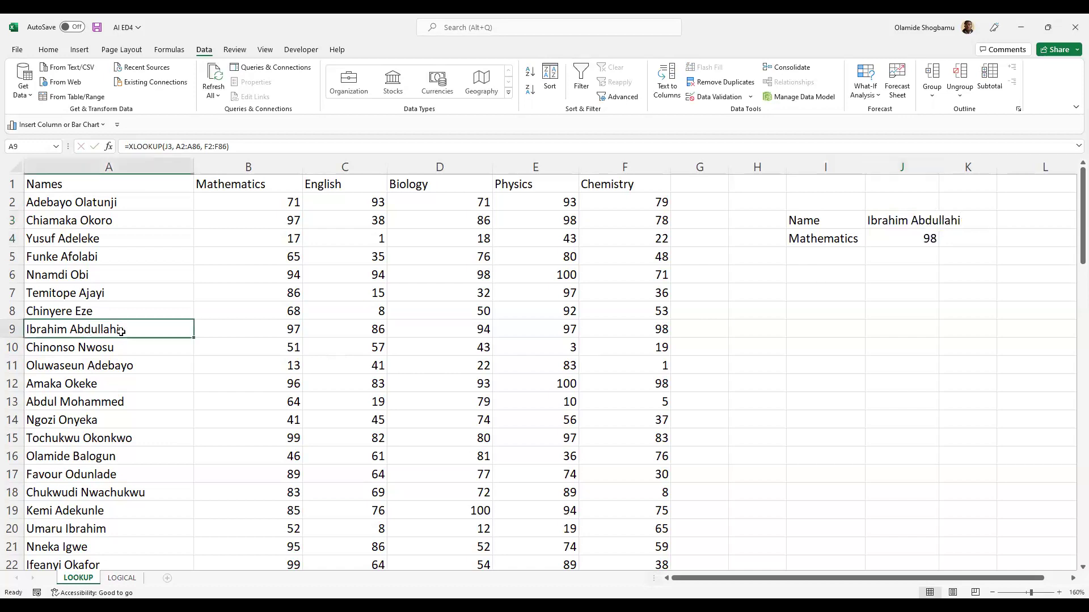
{"action": "left_click", "coordinate": [635, 337]}
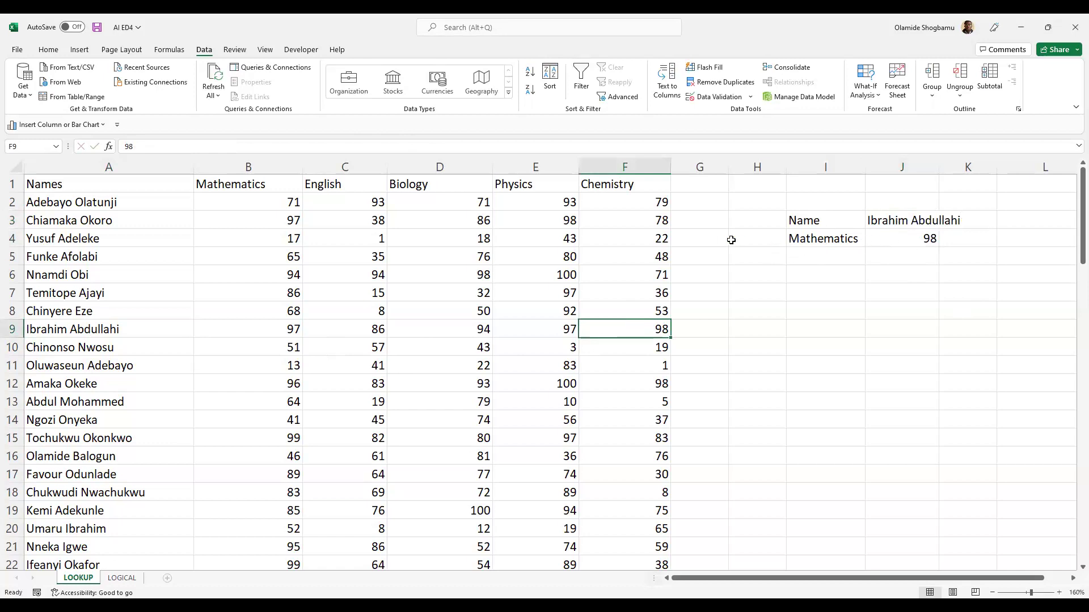
Step: Change the subject label in I4 to Chemistry
{"action": "left_click", "coordinate": [826, 239]}
{"action": "type", "text": "Che"}
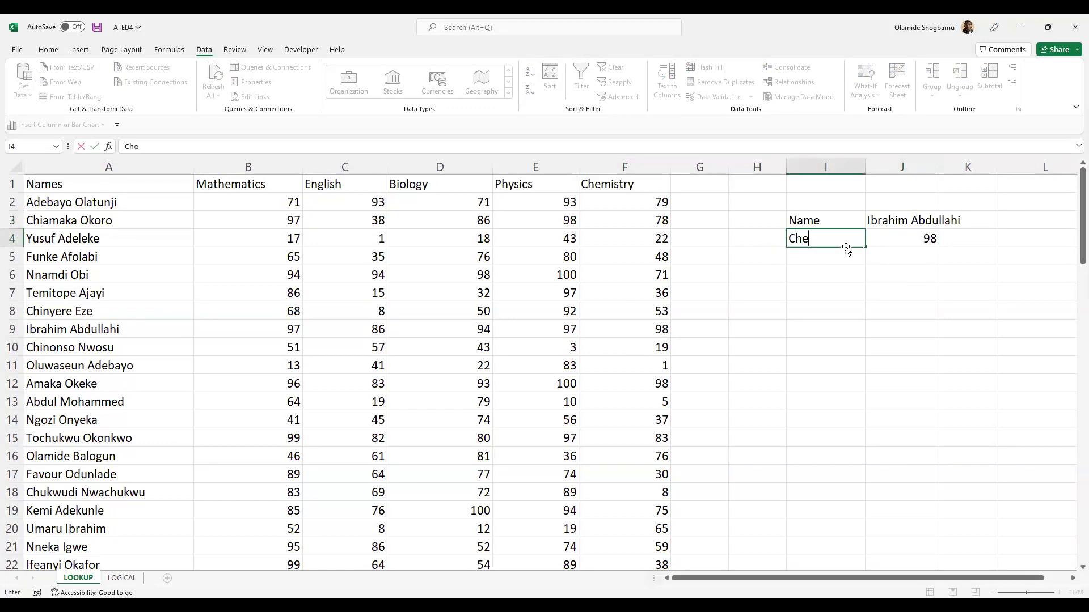
{"action": "type", "text": "mistry"}
{"action": "key", "text": "Return"}
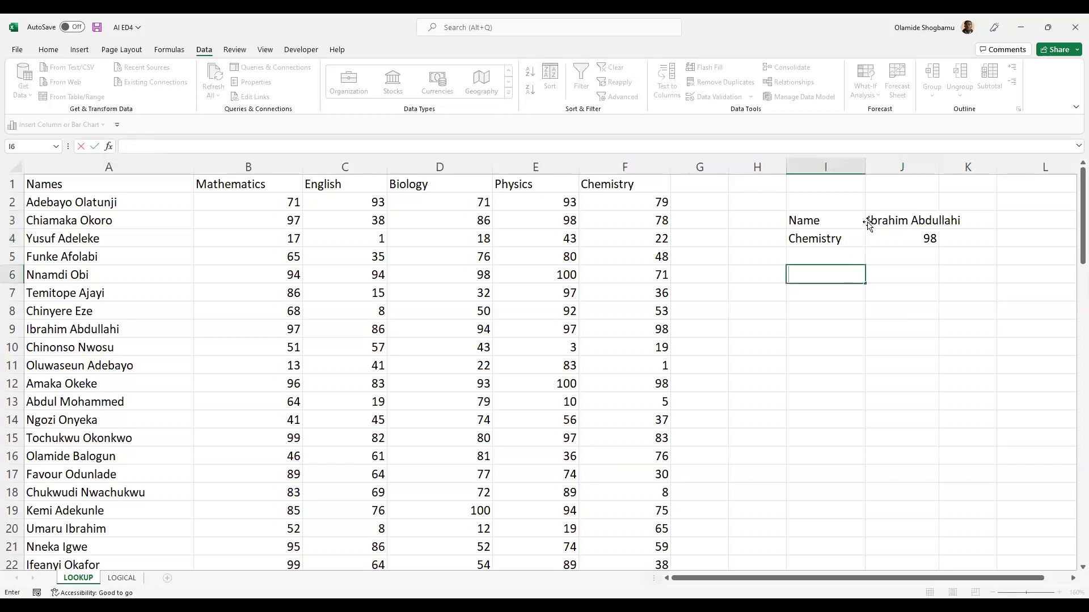
{"action": "left_click", "coordinate": [899, 238]}
{"action": "left_click", "coordinate": [839, 254]}
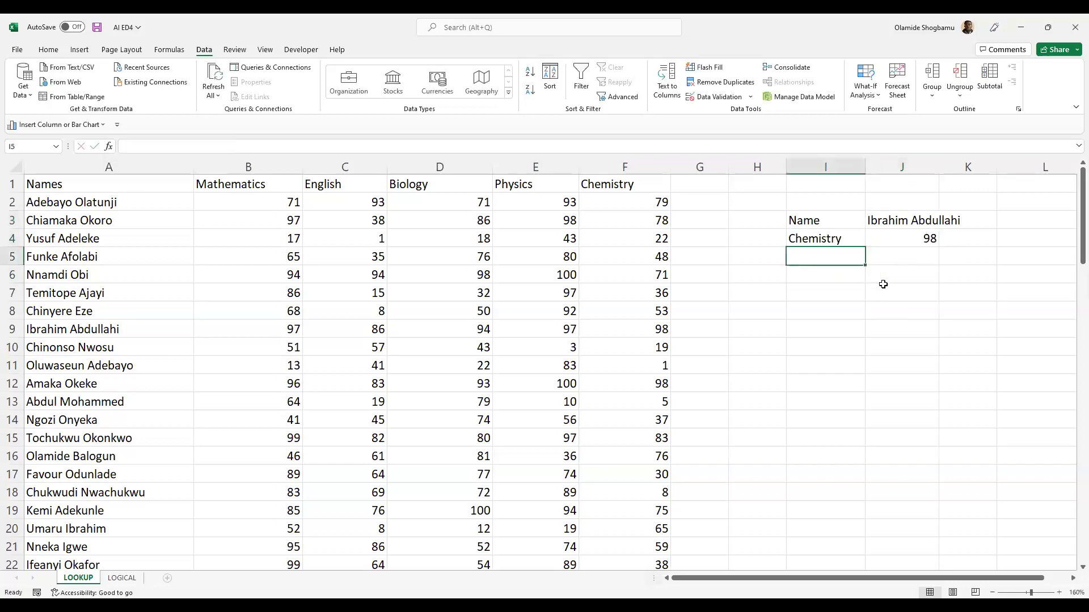
Step: Review the name and Chemistry labels in I3:I4 against the lookup value in J3 and the formula in J4
{"action": "left_click", "coordinate": [915, 241]}
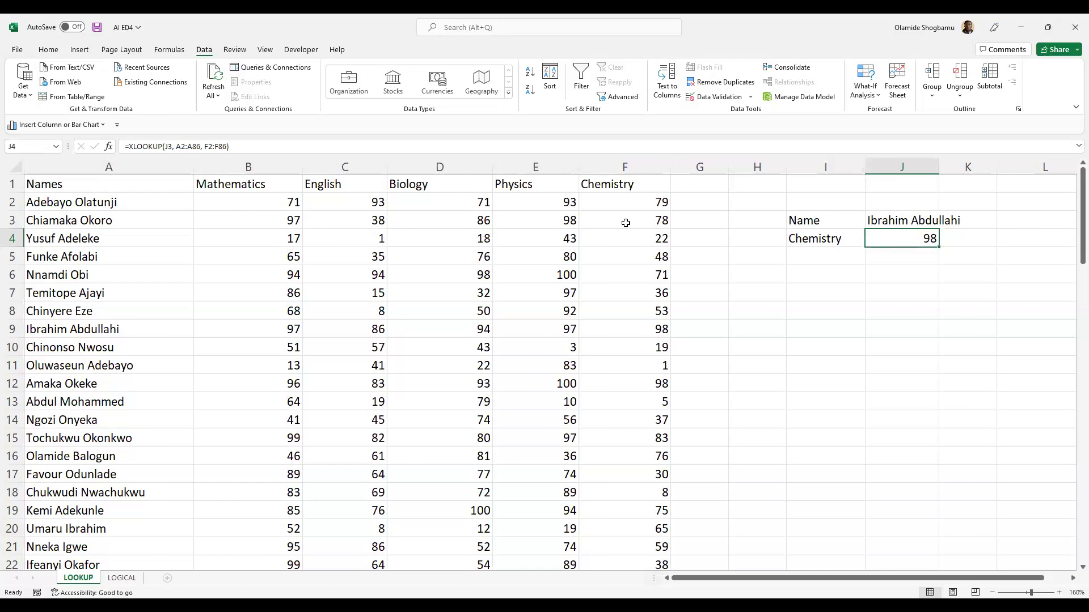
{"action": "left_click", "coordinate": [817, 252]}
{"action": "left_click", "coordinate": [804, 241]}
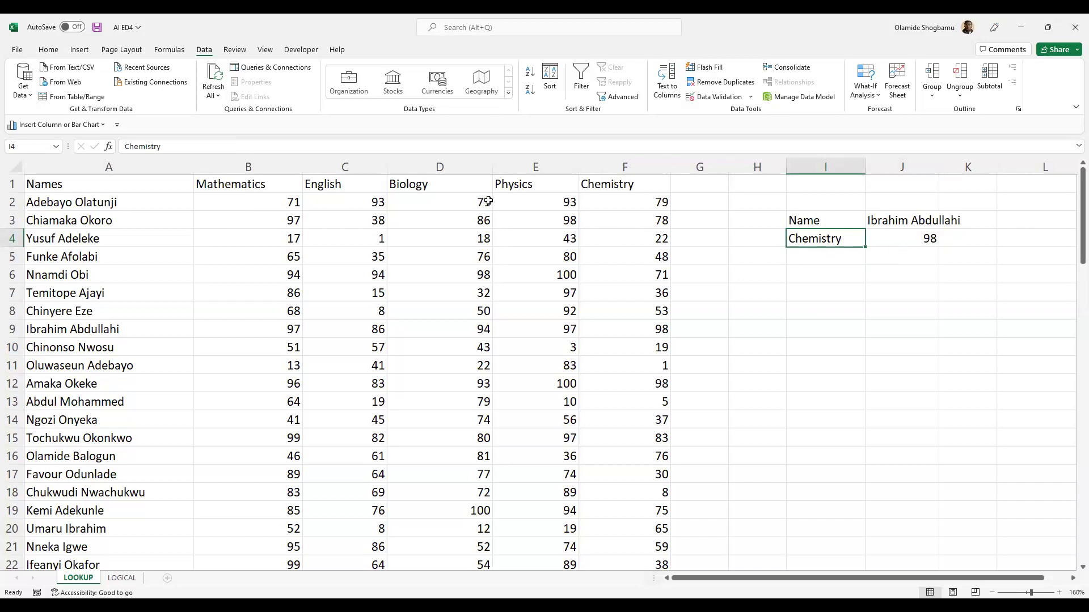
{"action": "left_click", "coordinate": [914, 245]}
{"action": "left_click", "coordinate": [819, 223]}
{"action": "left_click", "coordinate": [819, 241]}
{"action": "left_click", "coordinate": [916, 241]}
{"action": "left_click", "coordinate": [840, 222]}
{"action": "left_click", "coordinate": [902, 225]}
{"action": "left_click", "coordinate": [898, 238]}
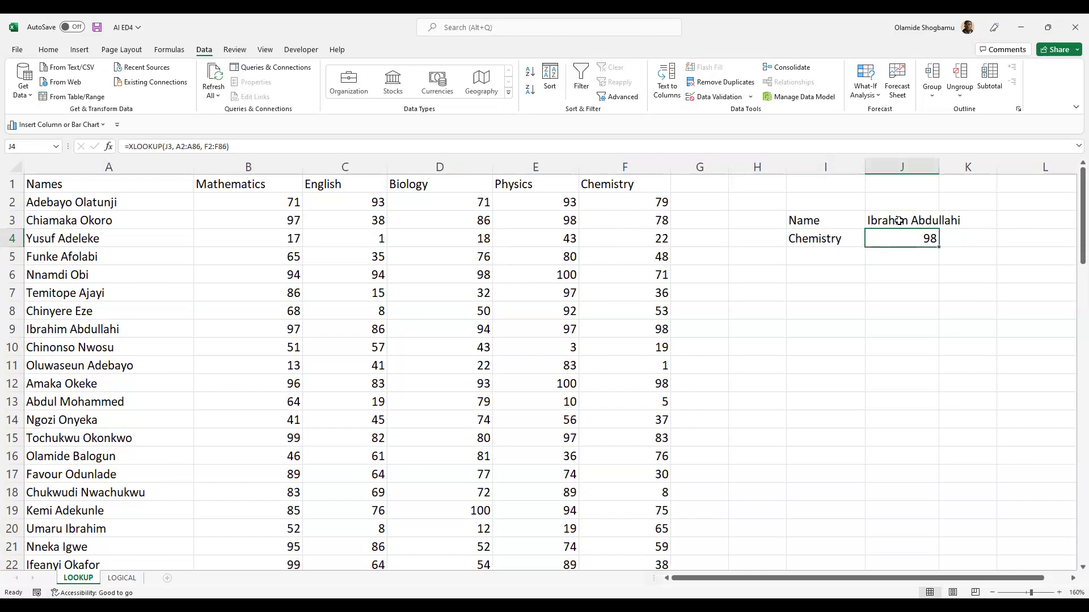
{"action": "key", "text": "Up"}
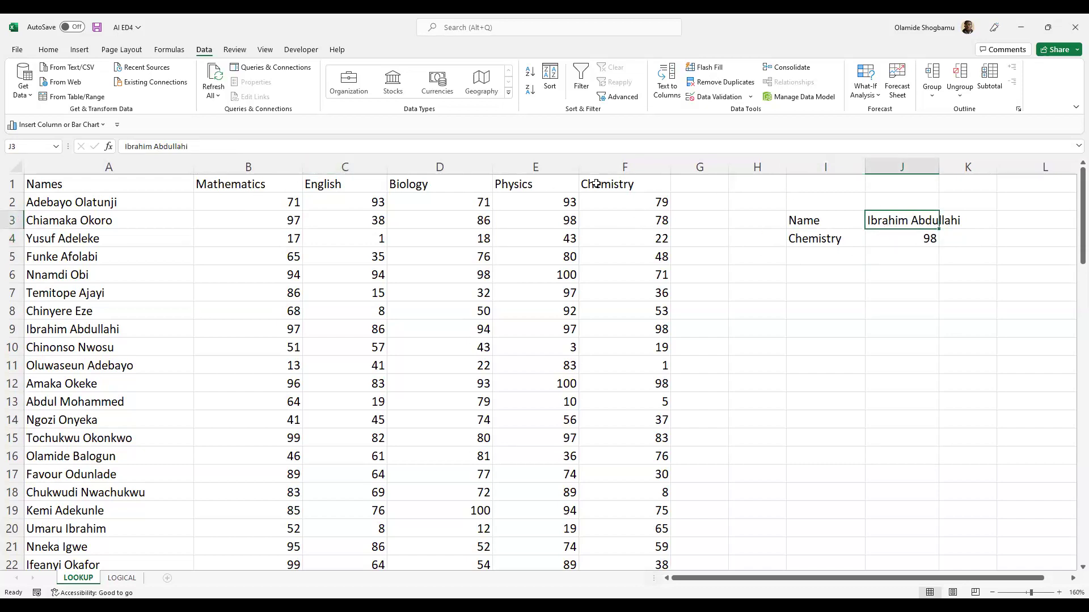
Step: Examine the subject headers in row 1 and the XLOOKUP arguments in J4
{"action": "left_click", "coordinate": [287, 190]}
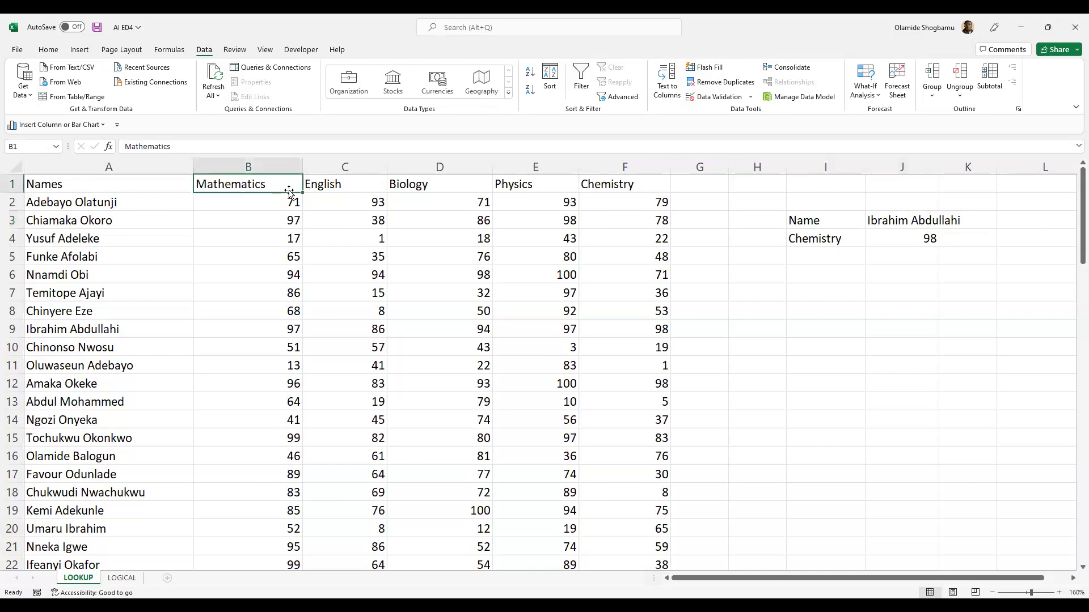
{"action": "left_click", "coordinate": [360, 190]}
{"action": "left_click", "coordinate": [480, 189]}
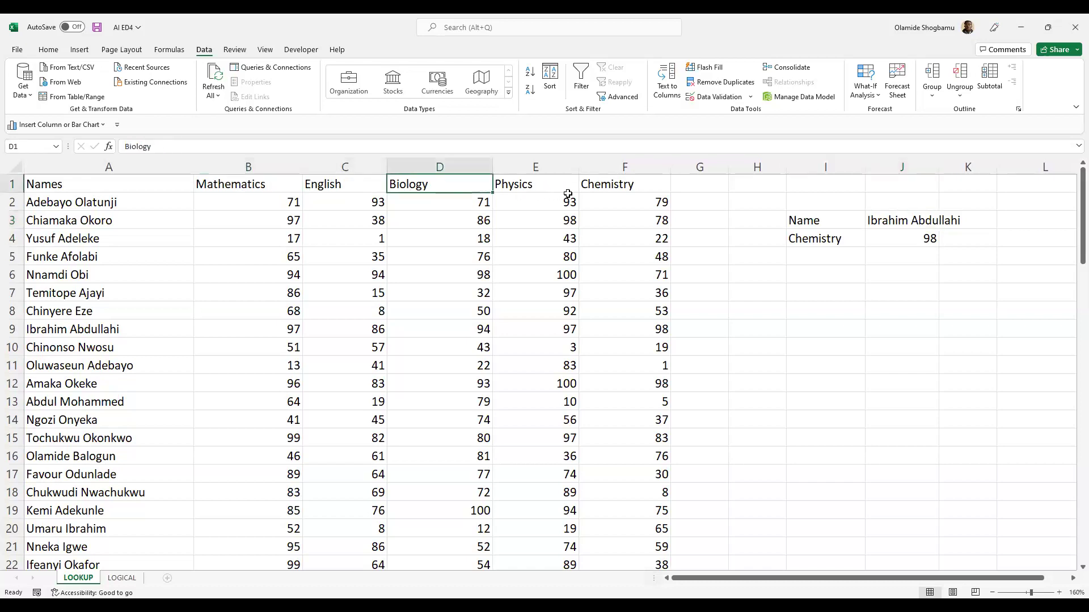
{"action": "left_click", "coordinate": [628, 187]}
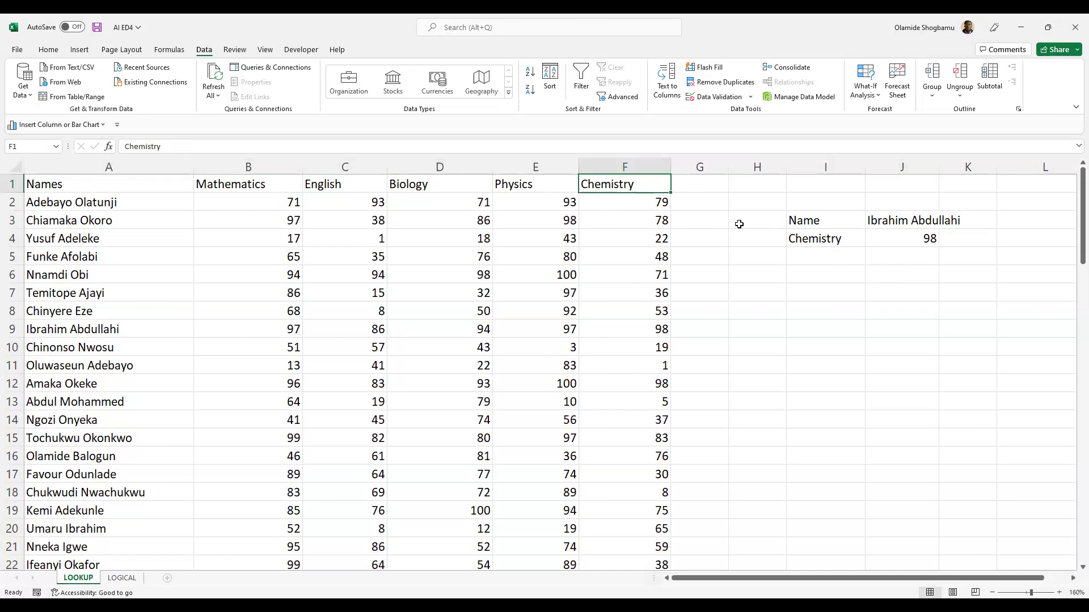
{"action": "left_click", "coordinate": [908, 237]}
{"action": "double_click", "coordinate": [908, 237]}
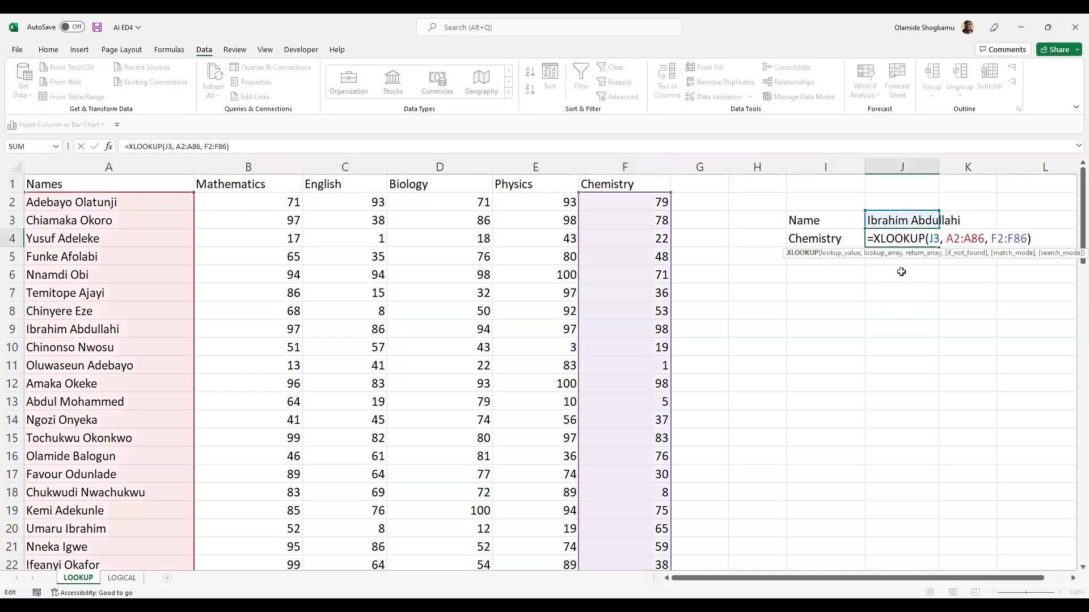
{"action": "key", "text": "ctrl+Return"}
{"action": "left_click", "coordinate": [830, 241]}
{"action": "left_click", "coordinate": [897, 243]}
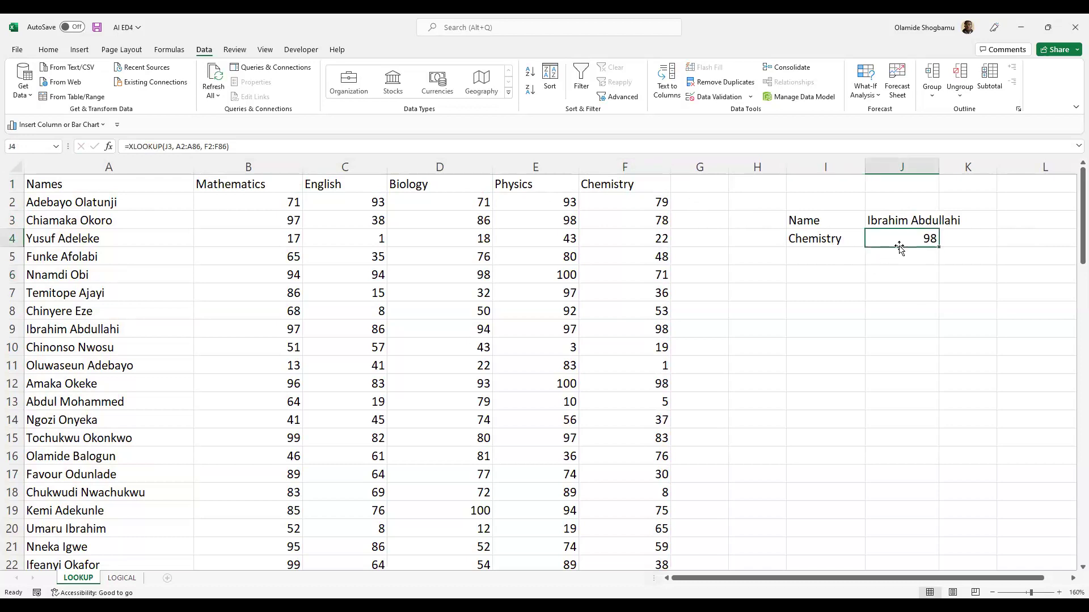
{"action": "left_click", "coordinate": [845, 242]}
{"action": "left_click", "coordinate": [897, 242]}
Step: Replace the label in I4 with Subject
{"action": "left_click", "coordinate": [841, 244]}
{"action": "double_click", "coordinate": [844, 244]}
{"action": "key", "text": "BackSpace"}
{"action": "key", "text": "BackSpace"}
{"action": "key", "text": "BackSpace"}
{"action": "key", "text": "BackSpace"}
{"action": "key", "text": "BackSpace"}
{"action": "key", "text": "BackSpace"}
{"action": "key", "text": "BackSpace"}
{"action": "key", "text": "BackSpace"}
{"action": "key", "text": "BackSpace"}
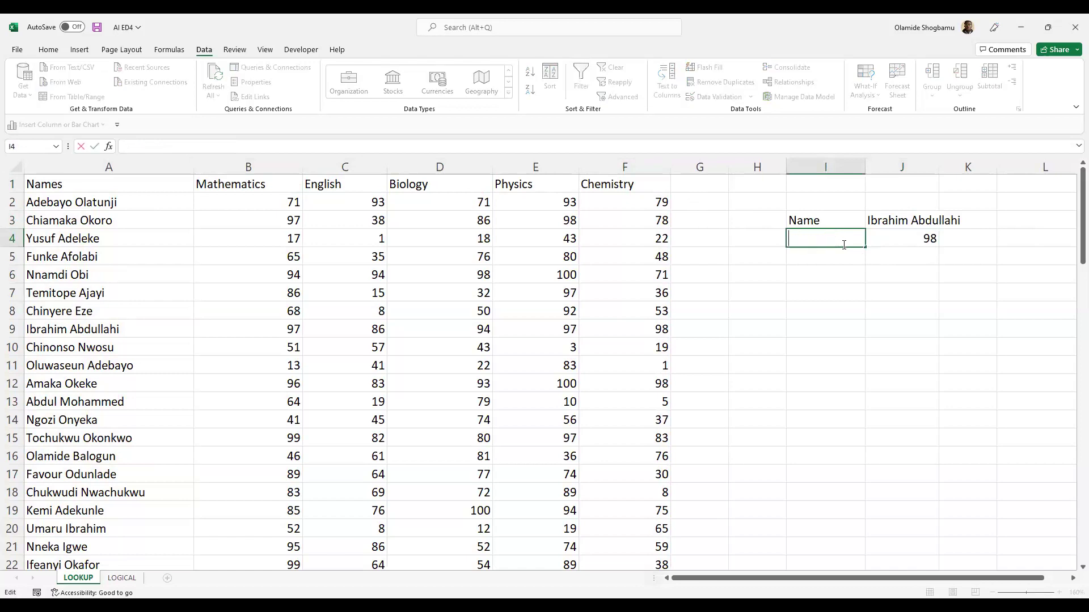
{"action": "type", "text": "Subject"}
Step: Replace the XLOOKUP formula in J4 with the subject name Chemistry
{"action": "left_click", "coordinate": [901, 243]}
{"action": "type", "text": "Chen"}
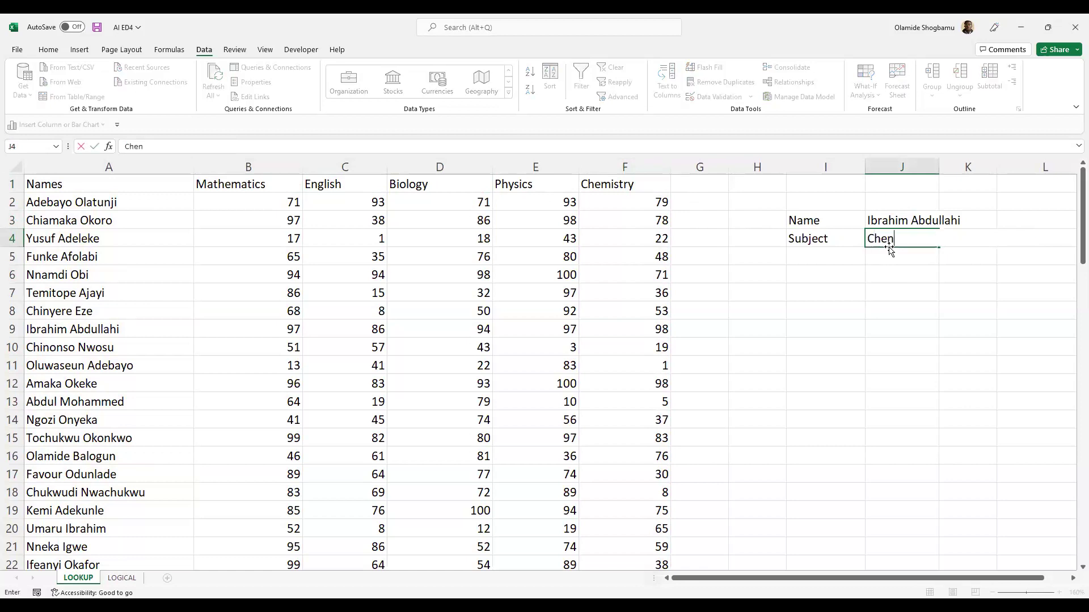
{"action": "type", "text": "=mistyr"}
{"action": "key", "text": "BackSpace"}
{"action": "key", "text": "BackSpace"}
{"action": "key", "text": "BackSpace"}
{"action": "key", "text": "BackSpace"}
{"action": "key", "text": "BackSpace"}
{"action": "key", "text": "BackSpace"}
{"action": "key", "text": "BackSpace"}
{"action": "key", "text": "BackSpace"}
{"action": "type", "text": "mistry"}
Step: Add the label Score in I5 below Subject
{"action": "double_click", "coordinate": [833, 257]}
{"action": "type", "text": "Score"}
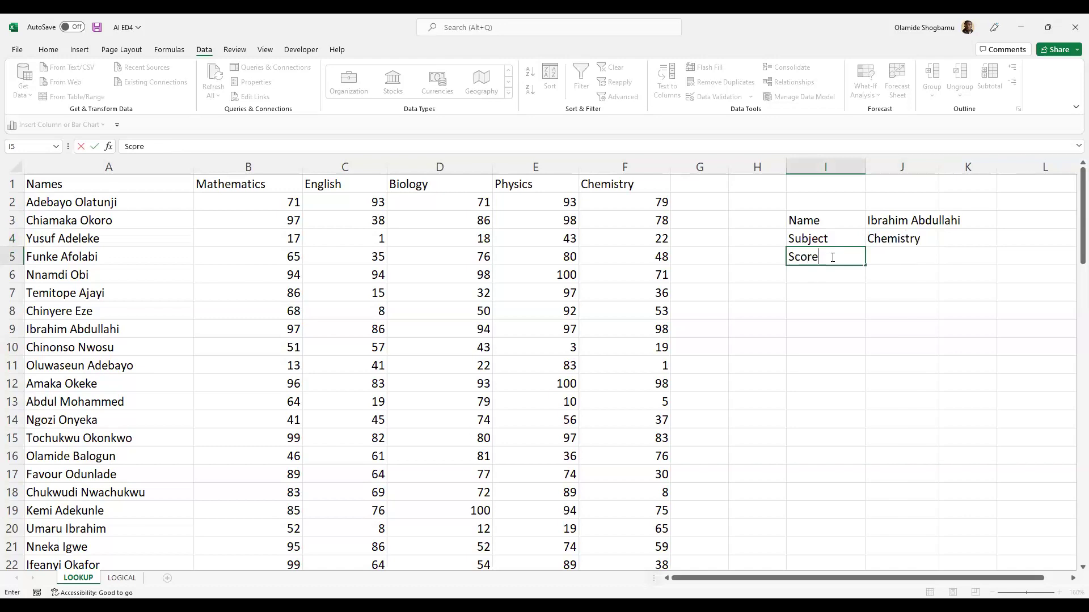
{"action": "left_click", "coordinate": [906, 259]}
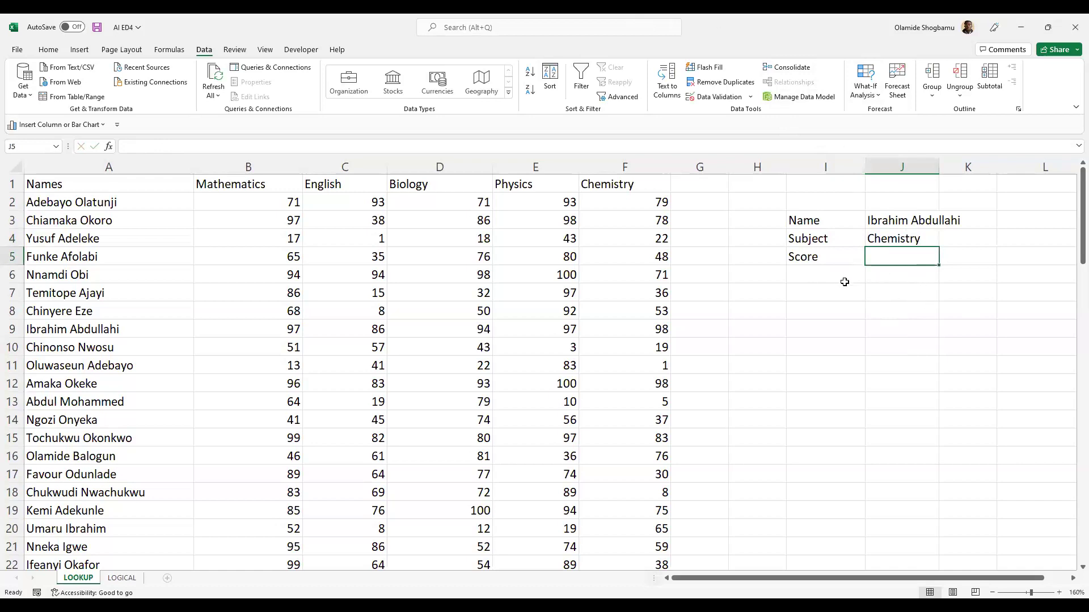
{"action": "left_click", "coordinate": [846, 258]}
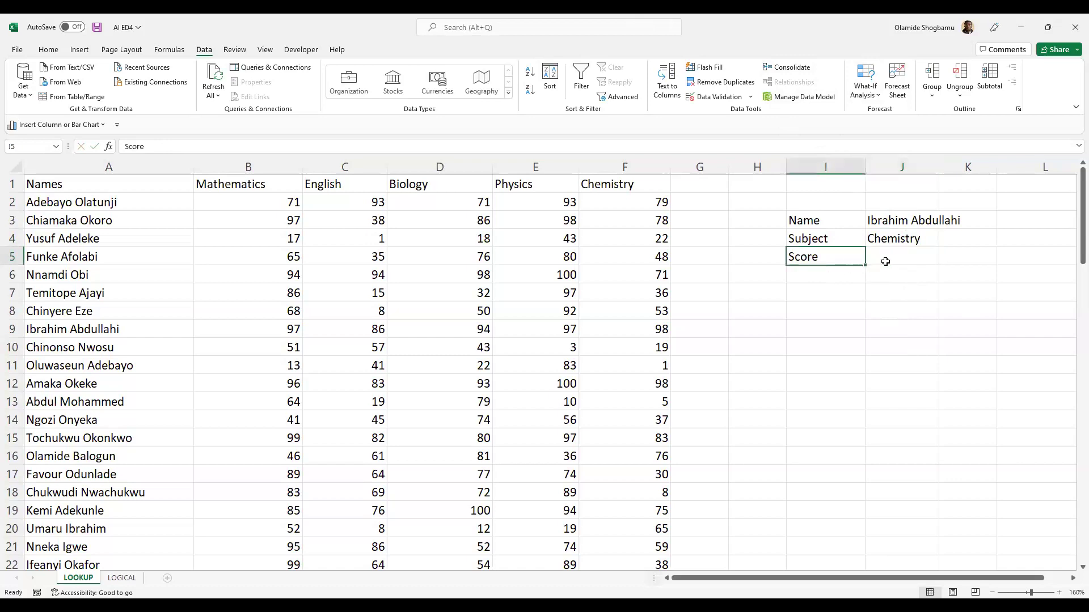
Step: Examine the Name, Subject and Score cells of the lookup block against the names and subject columns of the score table
{"action": "left_click", "coordinate": [885, 262]}
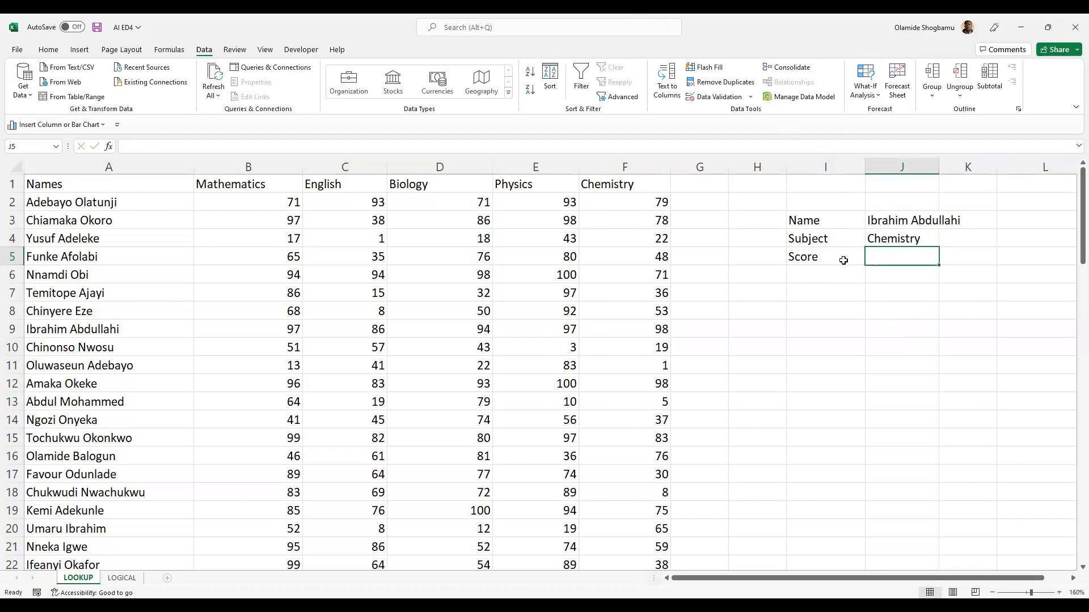
{"action": "key", "text": "Left"}
{"action": "key", "text": "Right"}
{"action": "key", "text": "Left"}
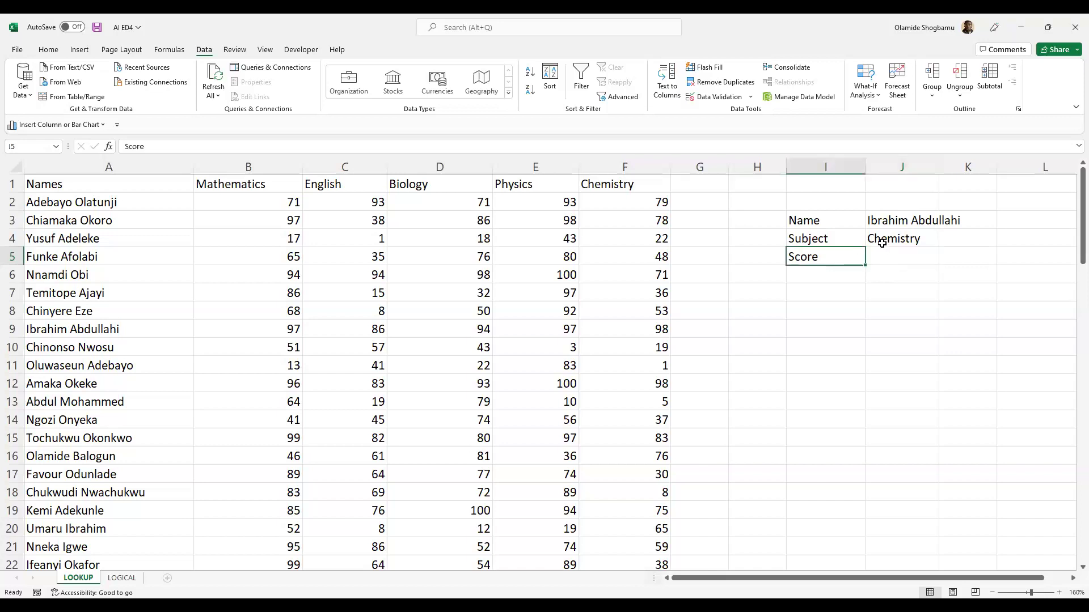
{"action": "left_click", "coordinate": [883, 221]}
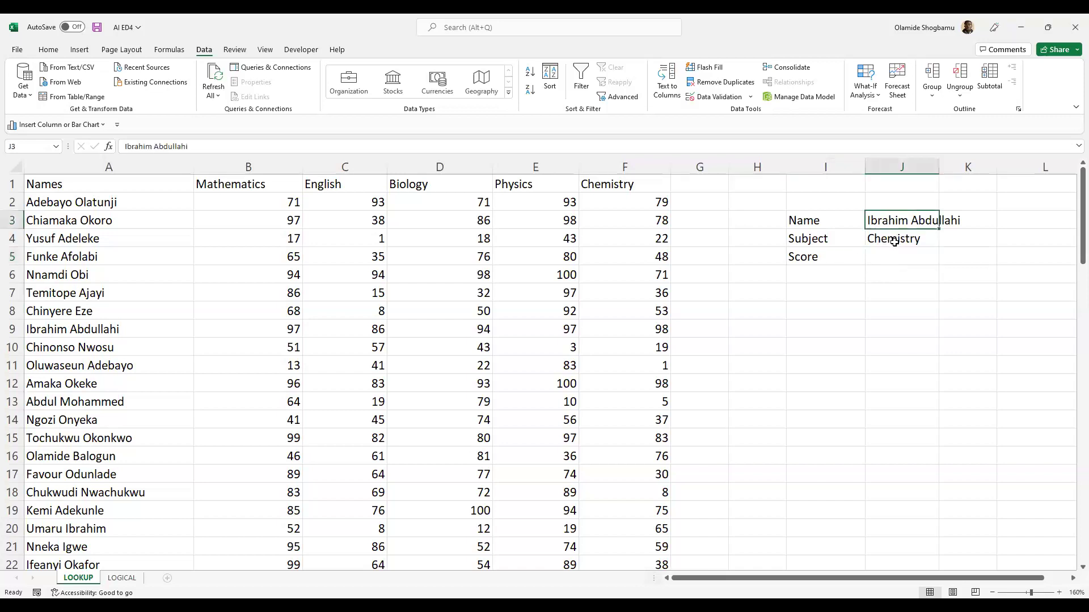
{"action": "left_click", "coordinate": [901, 239]}
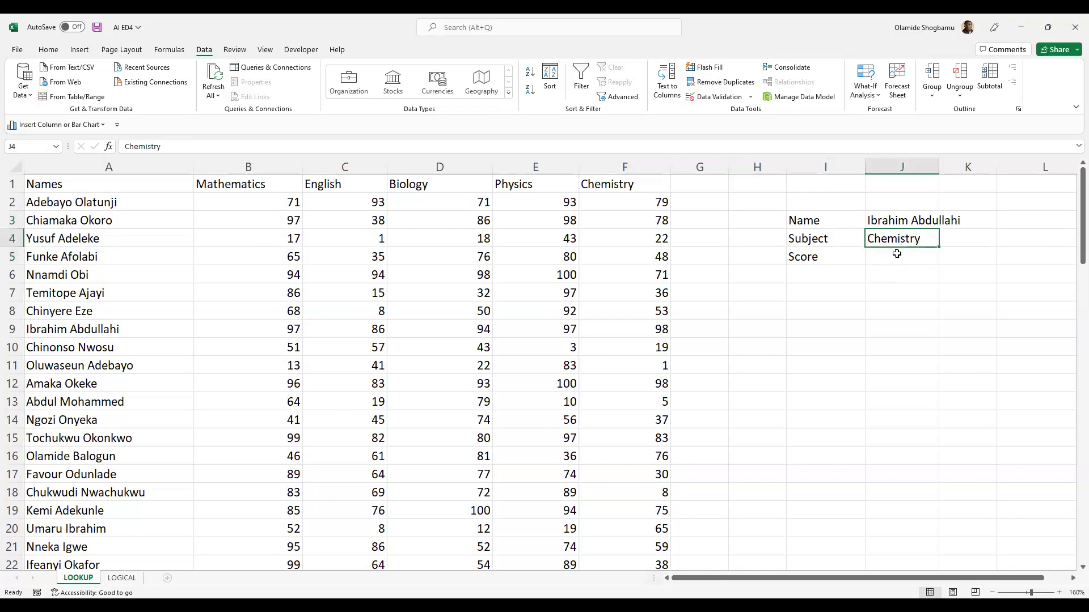
{"action": "left_click", "coordinate": [896, 255]}
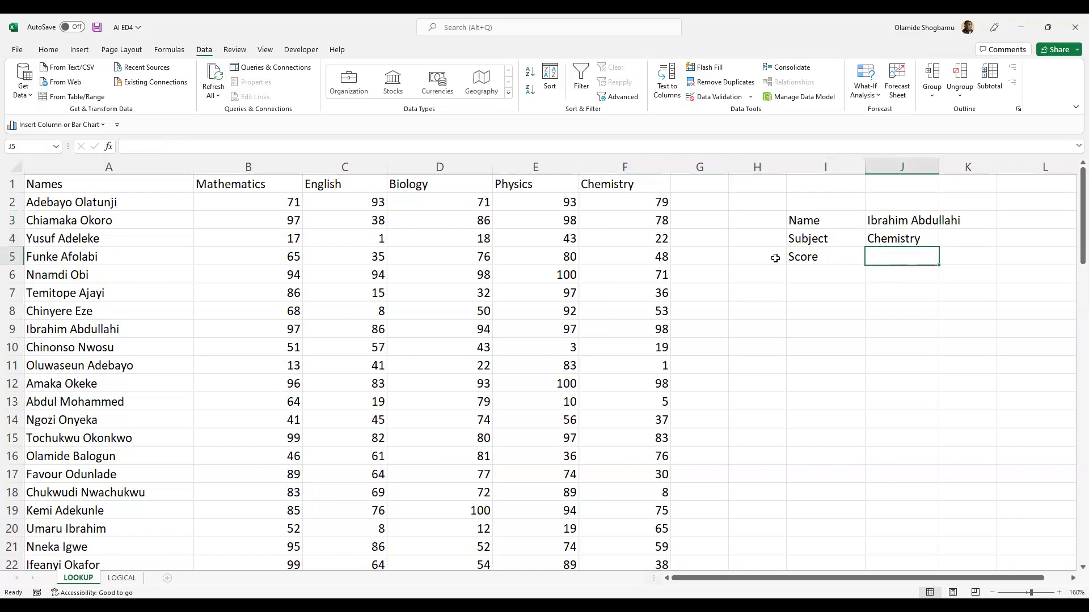
{"action": "left_click", "coordinate": [123, 201]}
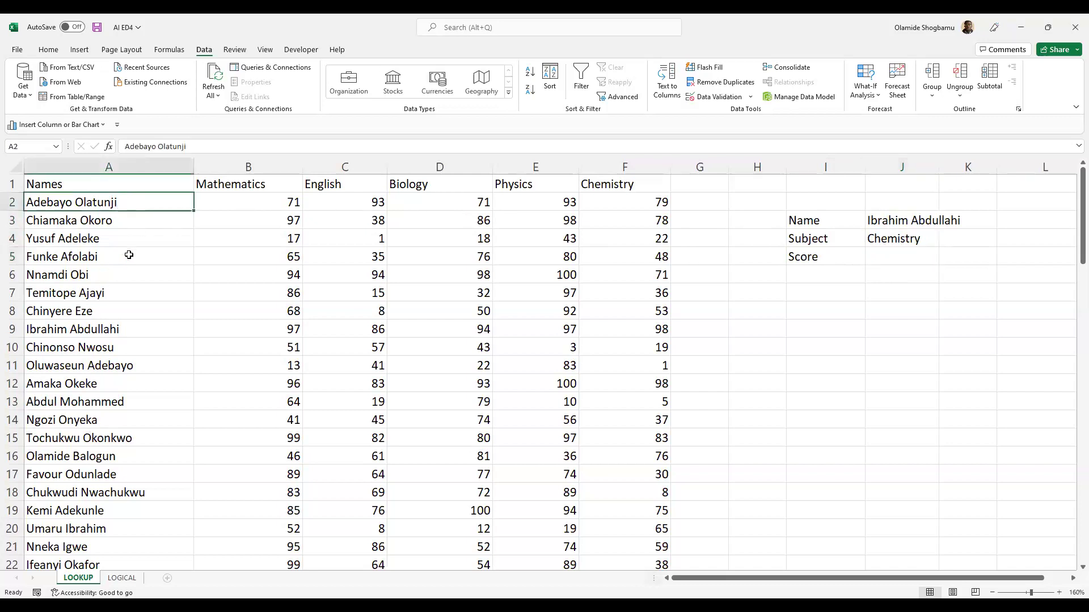
{"action": "left_click", "coordinate": [223, 185]}
{"action": "left_click", "coordinate": [340, 202]}
{"action": "left_click", "coordinate": [478, 199]}
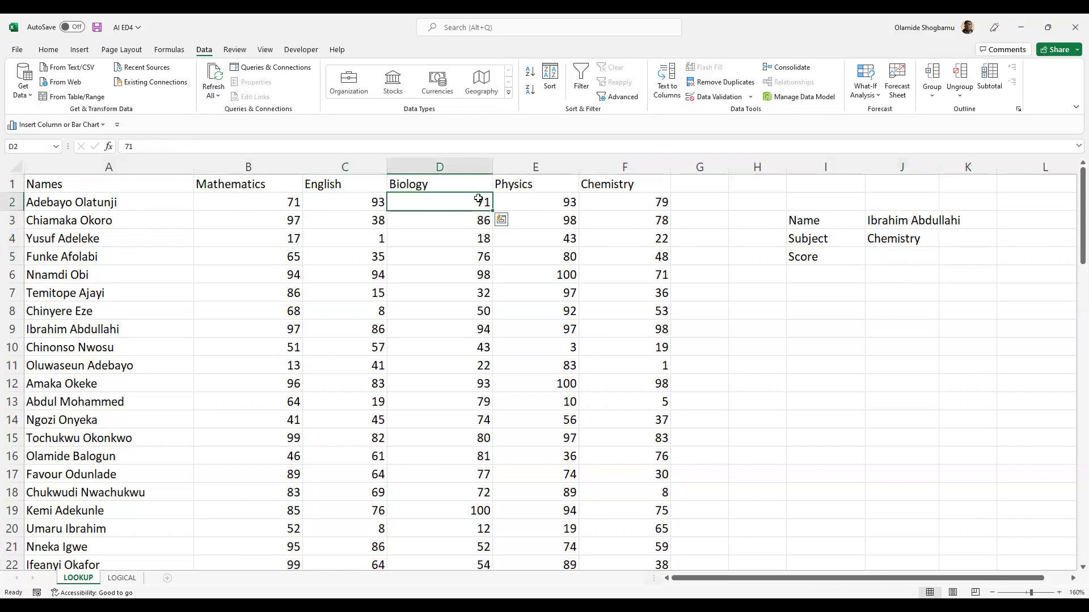
{"action": "double_click", "coordinate": [478, 200]}
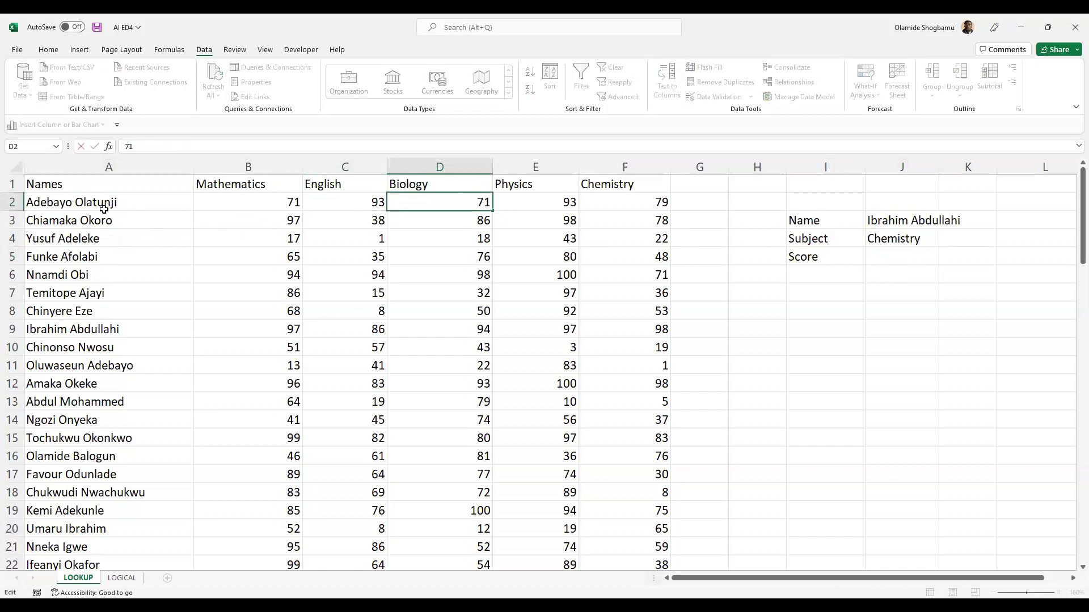
{"action": "scroll", "coordinate": [104, 209], "scroll_direction": "down", "scroll_amount": 6}
{"action": "scroll", "coordinate": [153, 204], "scroll_direction": "up", "scroll_amount": 6}
Step: Start an XLOOKUP formula in J5 that uses the student name in J3 as the lookup value
{"action": "left_click", "coordinate": [918, 261]}
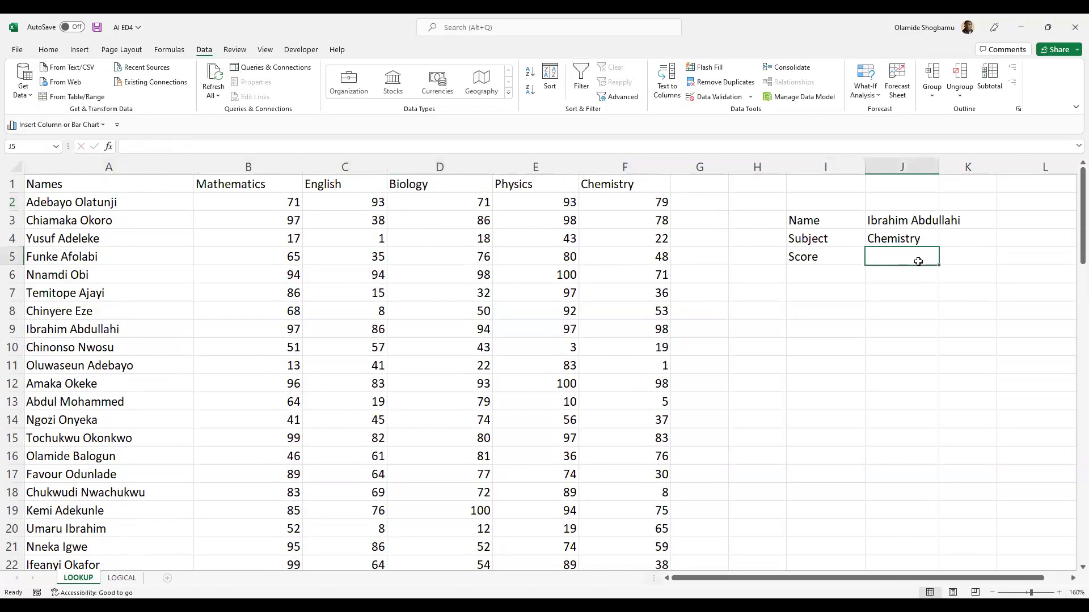
{"action": "left_click", "coordinate": [627, 147]}
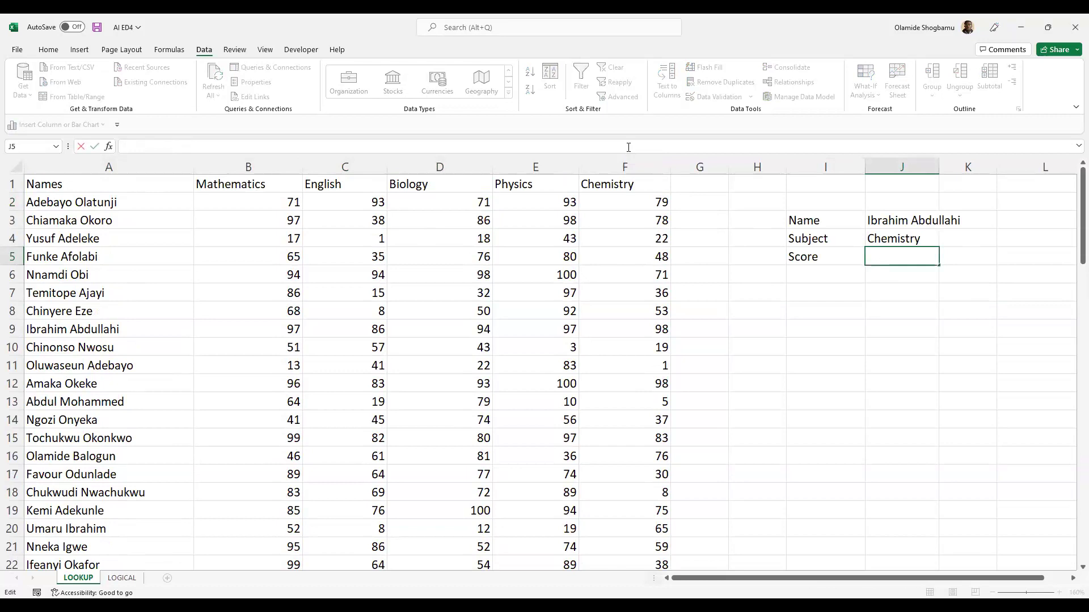
{"action": "type", "text": "="}
{"action": "key", "text": "BackSpace"}
{"action": "type", "text": "CL"}
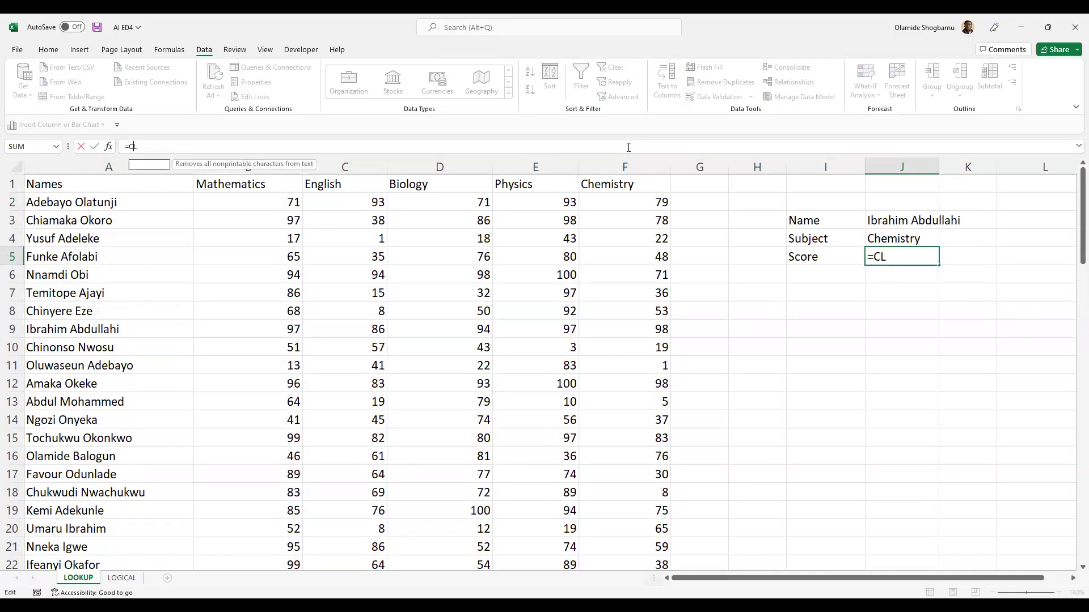
{"action": "key", "text": "BackSpace"}
{"action": "key", "text": "BackSpace"}
{"action": "type", "text": "XLOOKUP"}
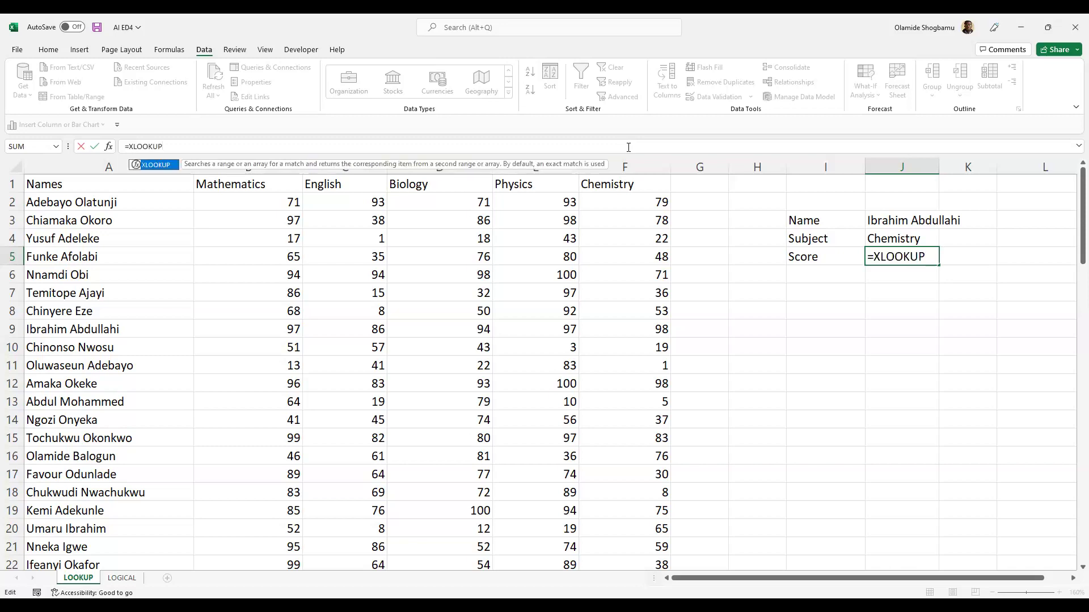
{"action": "type", "text": "()"}
{"action": "key", "text": "Left"}
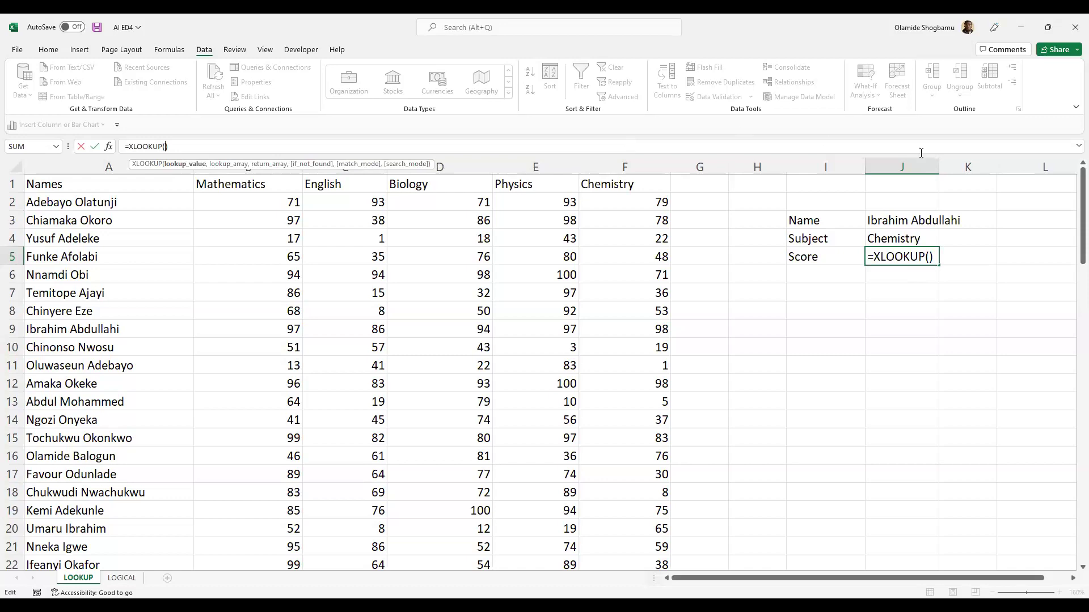
{"action": "left_click", "coordinate": [903, 222]}
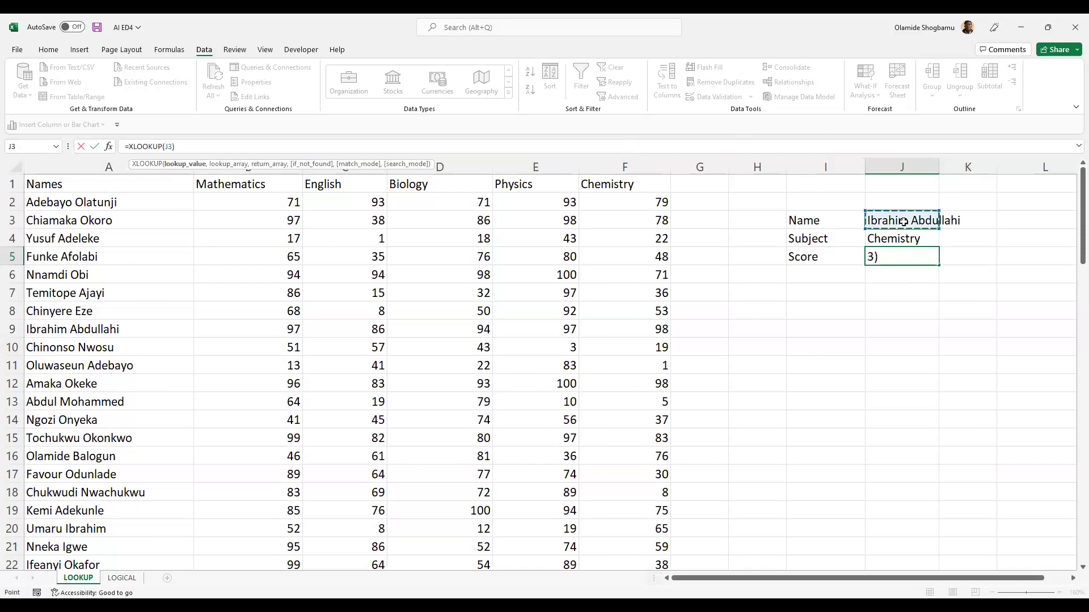
{"action": "type", "text": ","}
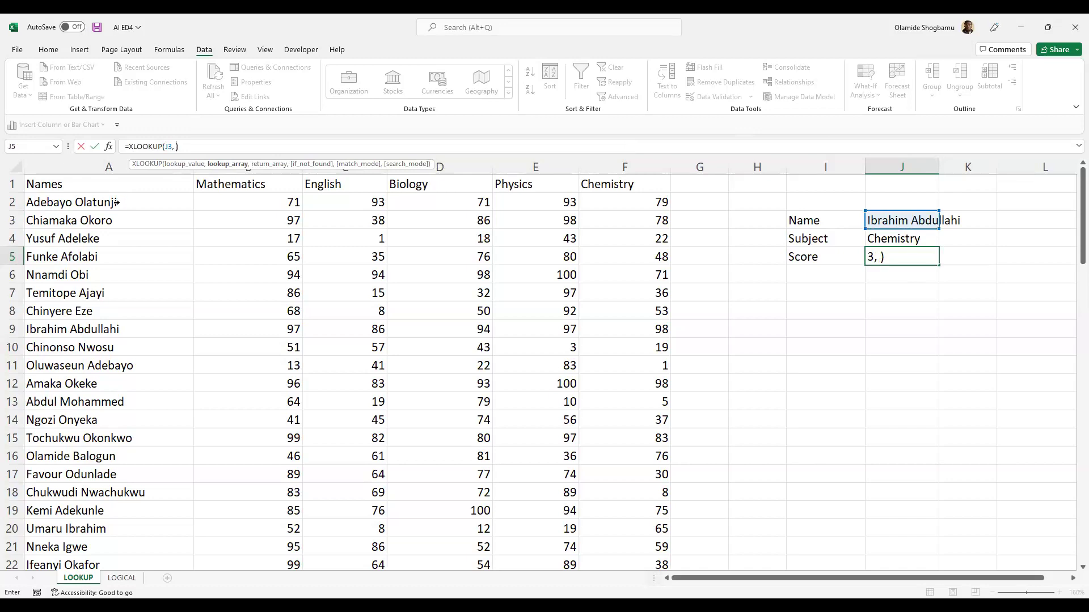
Step: Set the lookup array of the J5 formula to the student names in A2:A86
{"action": "left_click", "coordinate": [154, 211]}
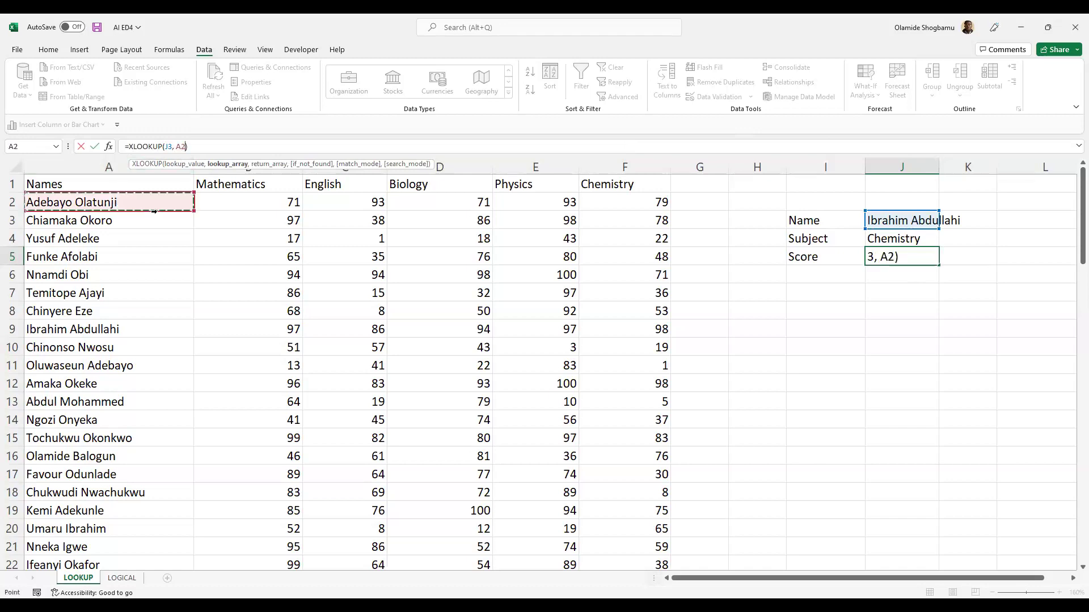
{"action": "key", "text": "ctrl+shift+Down"}
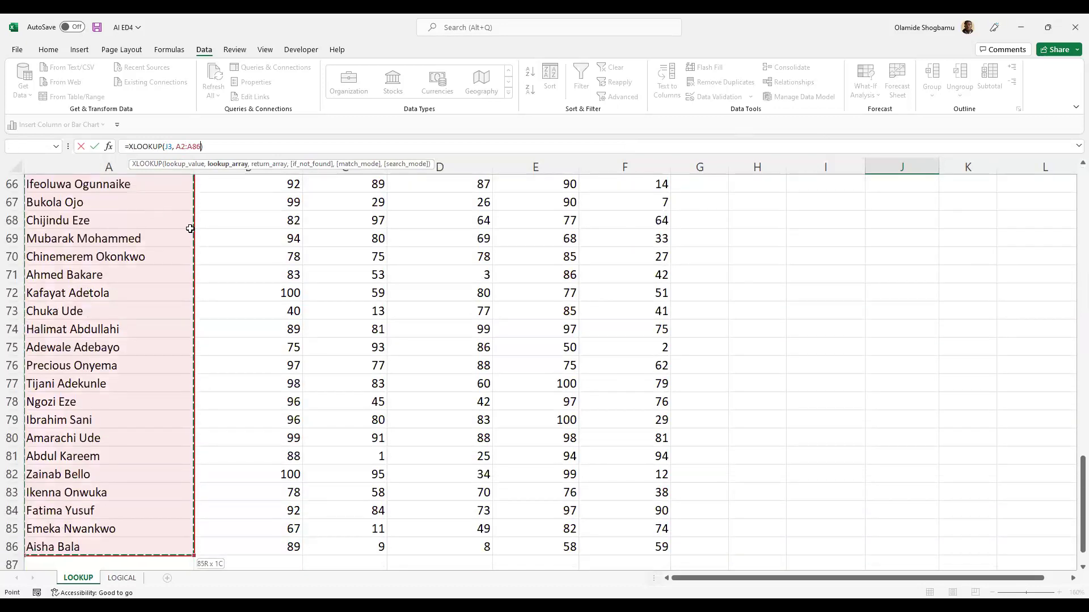
{"action": "scroll", "coordinate": [190, 229], "scroll_direction": "up", "scroll_amount": 4}
{"action": "scroll", "coordinate": [190, 228], "scroll_direction": "up", "scroll_amount": 18}
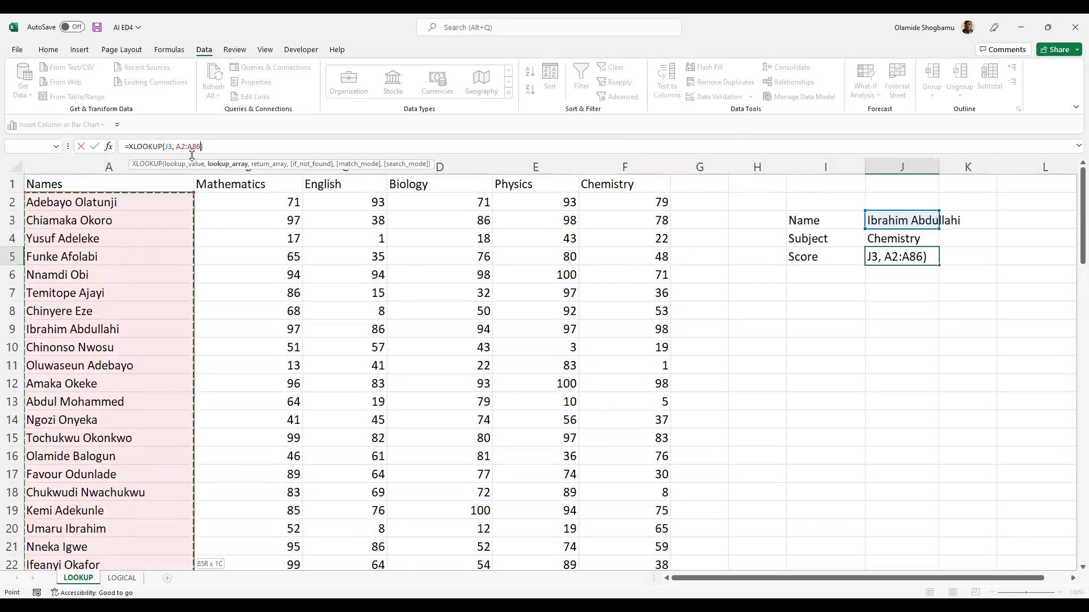
{"action": "type", "text": ","}
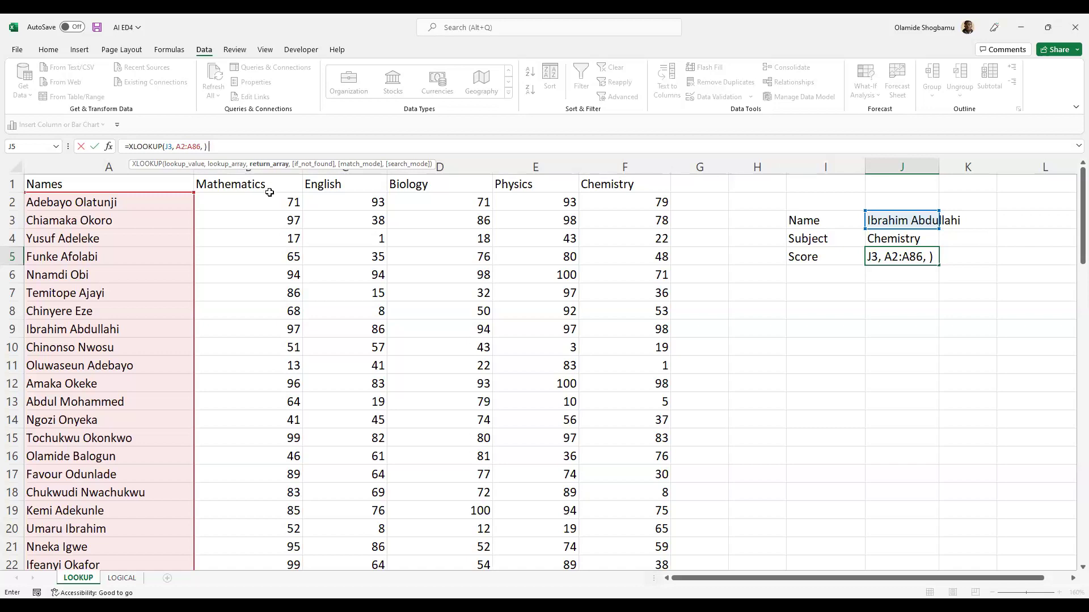
Step: Nest a second XLOOKUP as the return array, with the subject in J4 as its lookup value
{"action": "type", "text": "XLOOKUP"}
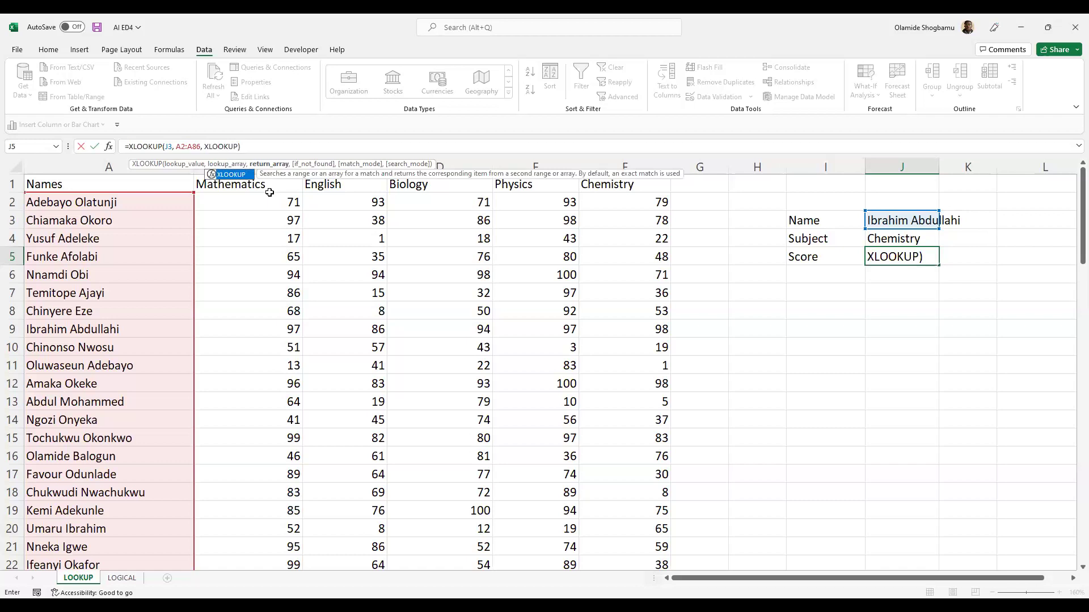
{"action": "type", "text": "()"}
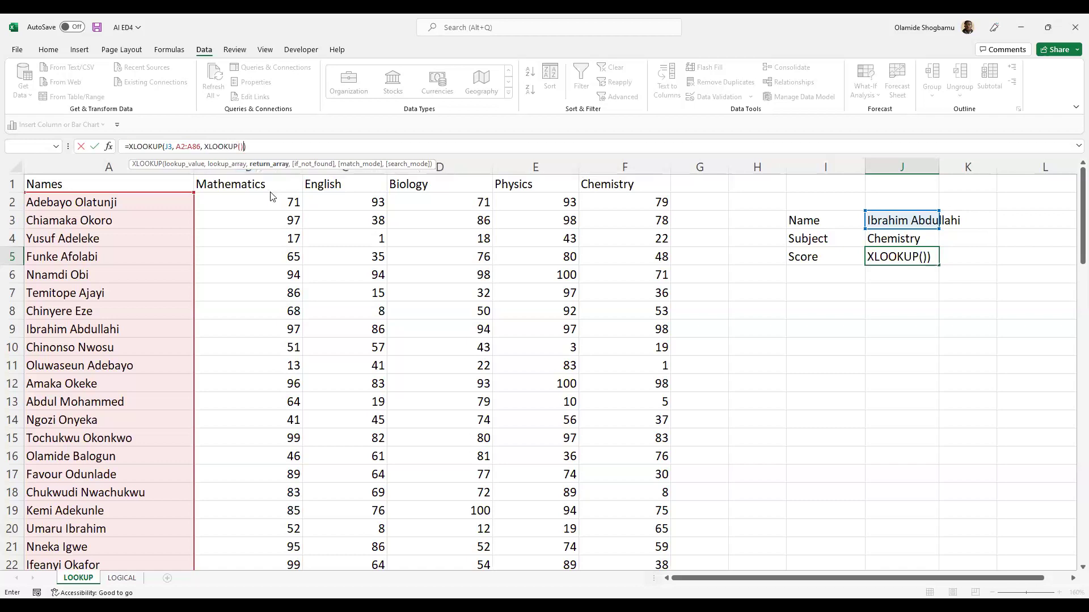
{"action": "key", "text": "Return"}
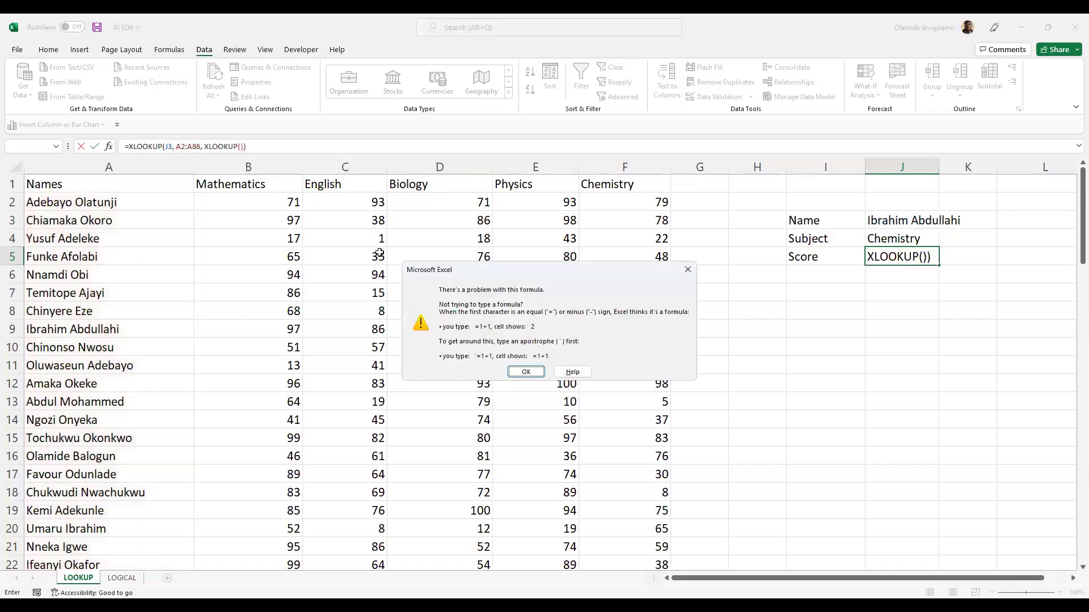
{"action": "key", "text": "Return"}
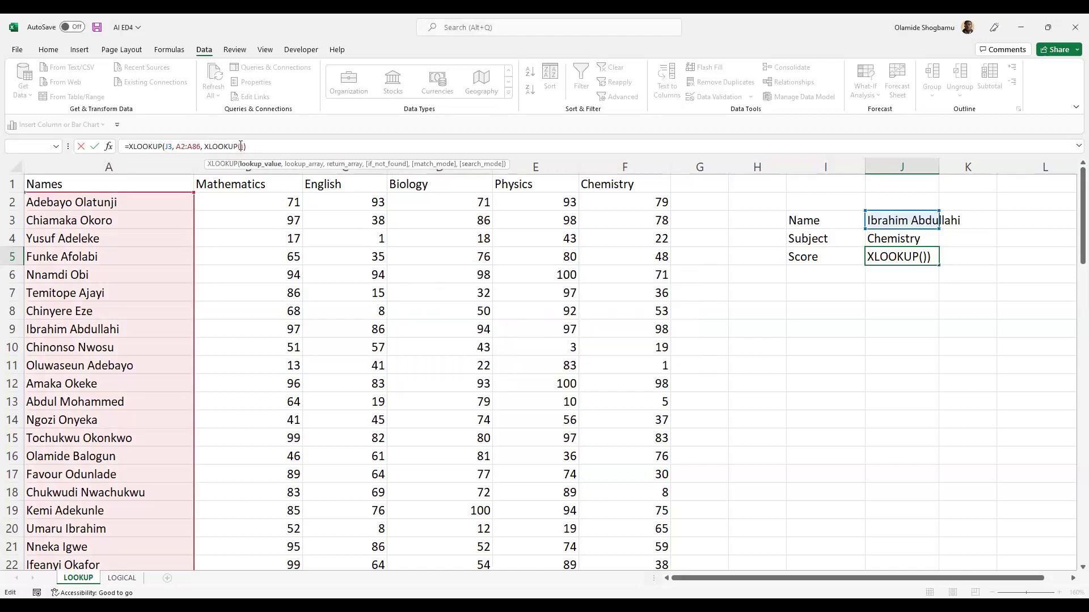
{"action": "left_click", "coordinate": [901, 238]}
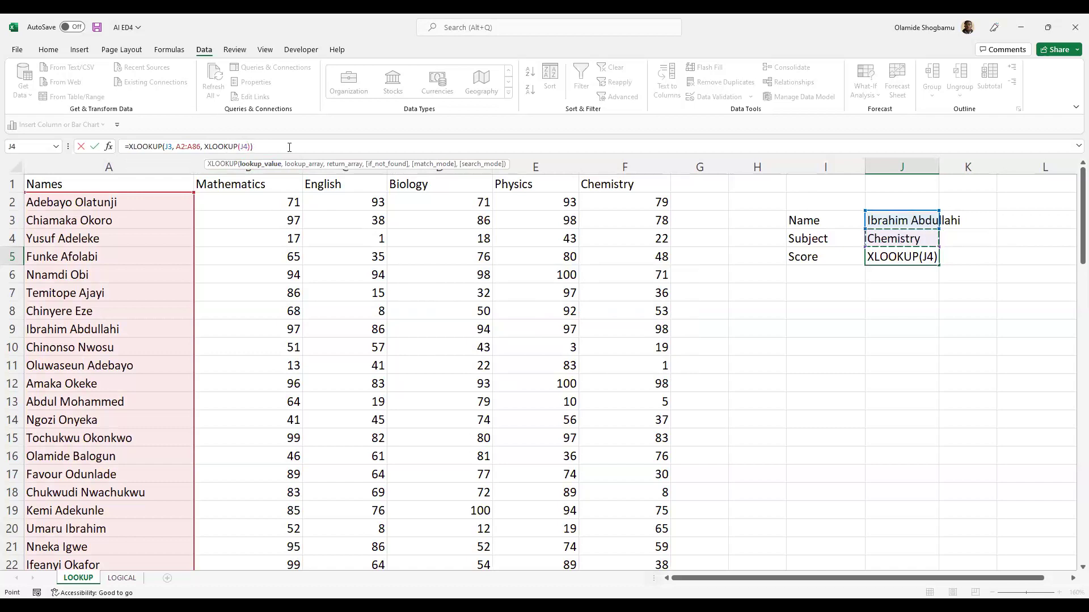
{"action": "type", "text": ","}
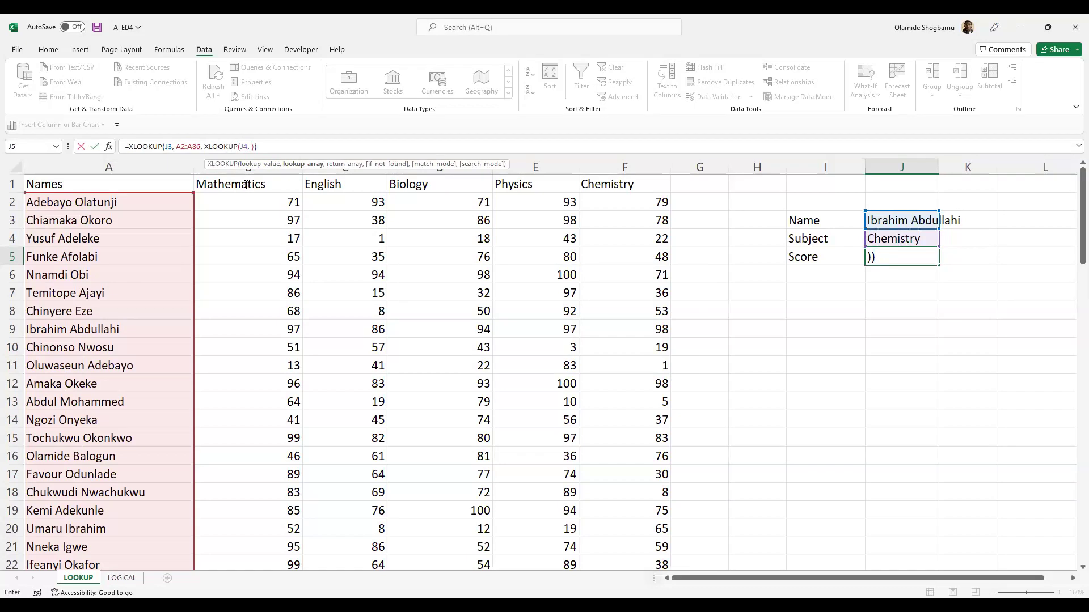
Step: Set the nested XLOOKUP's lookup array to the subject headers in B1:F1
{"action": "left_click", "coordinate": [245, 186]}
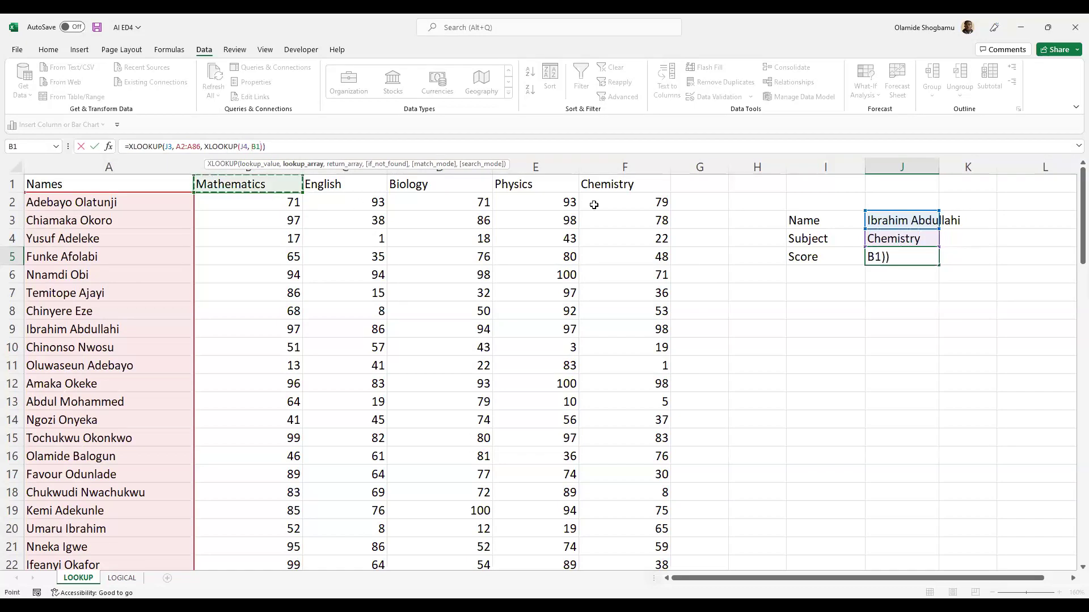
{"action": "key", "text": "ctrl+shift+Right"}
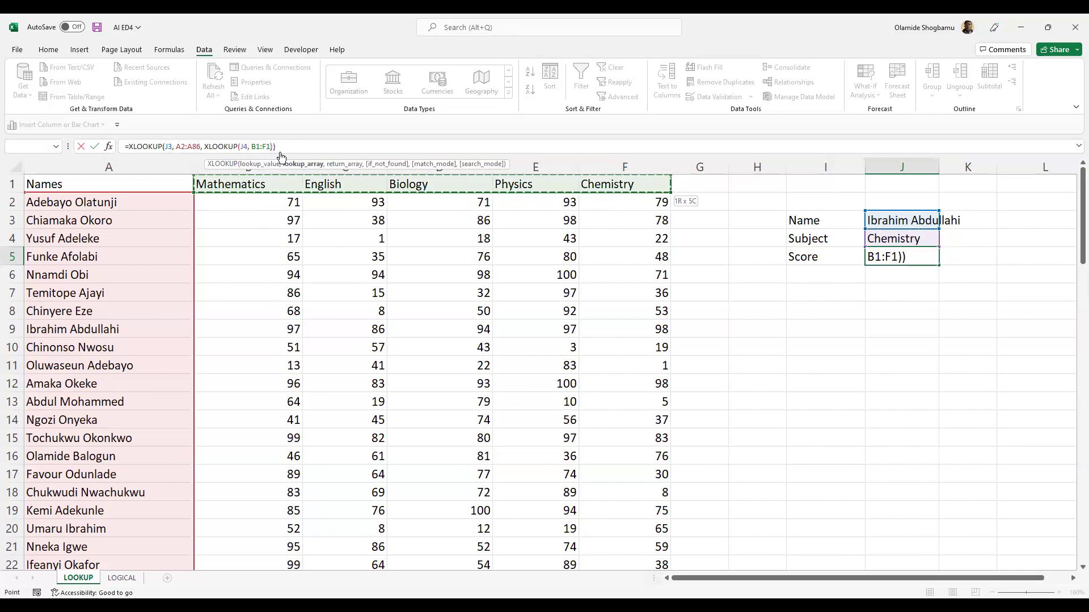
{"action": "type", "text": ","}
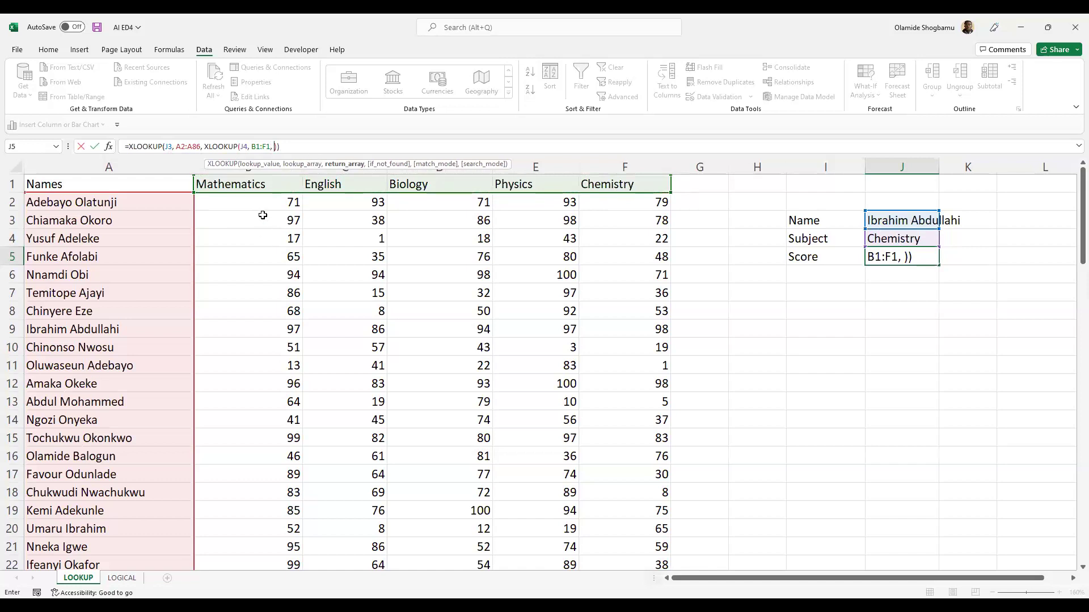
Step: Select from B2 to the sheet's last used cell as the nested XLOOKUP's return array
{"action": "scroll", "coordinate": [373, 253], "scroll_direction": "down", "scroll_amount": 9}
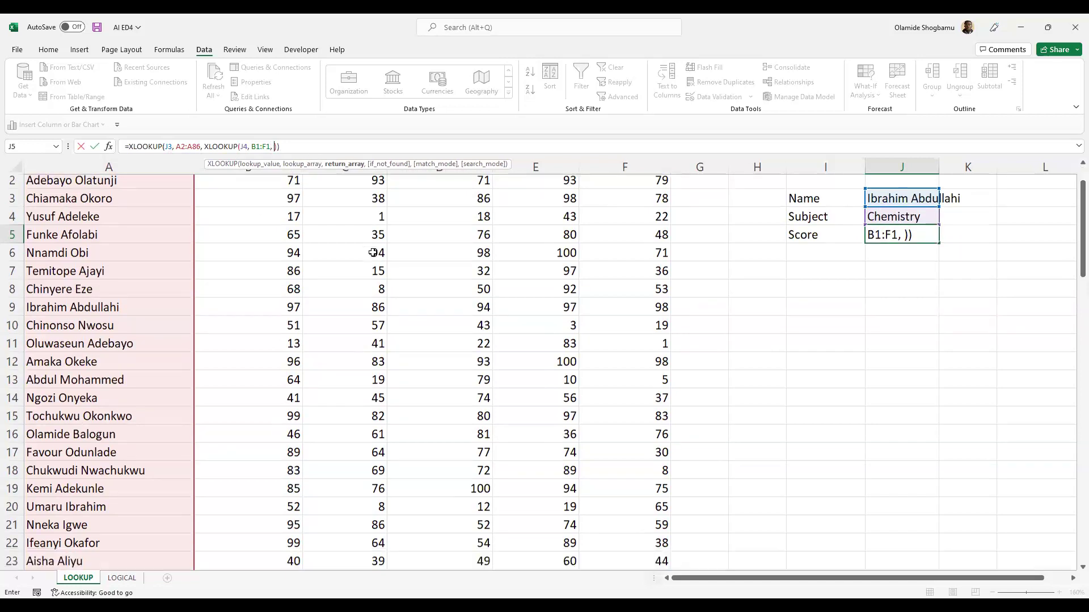
{"action": "scroll", "coordinate": [373, 253], "scroll_direction": "down", "scroll_amount": 16}
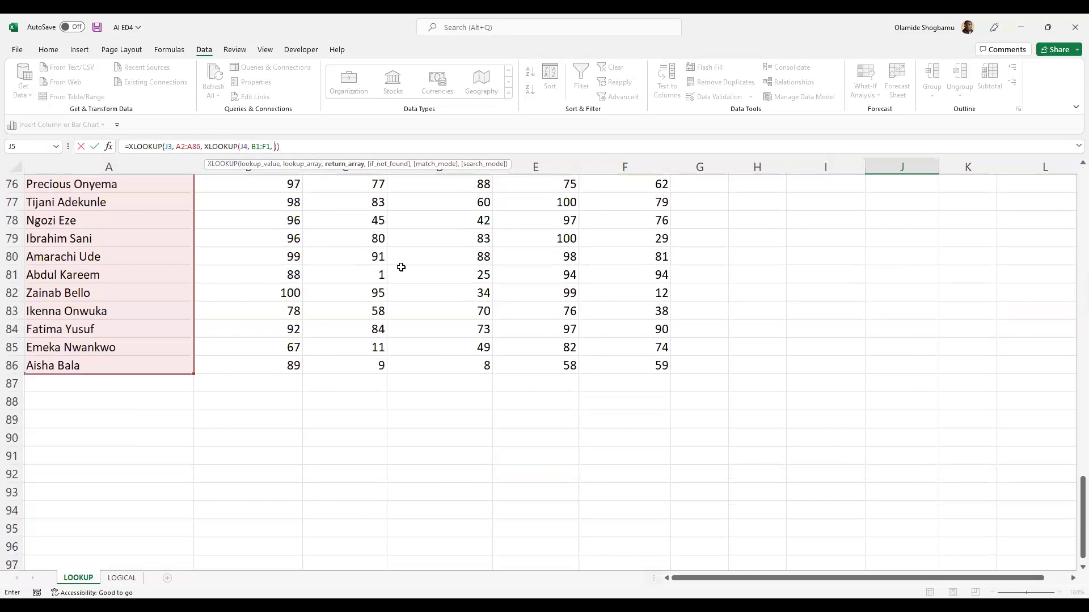
{"action": "scroll", "coordinate": [401, 267], "scroll_direction": "up", "scroll_amount": 10}
{"action": "scroll", "coordinate": [401, 268], "scroll_direction": "up", "scroll_amount": 9}
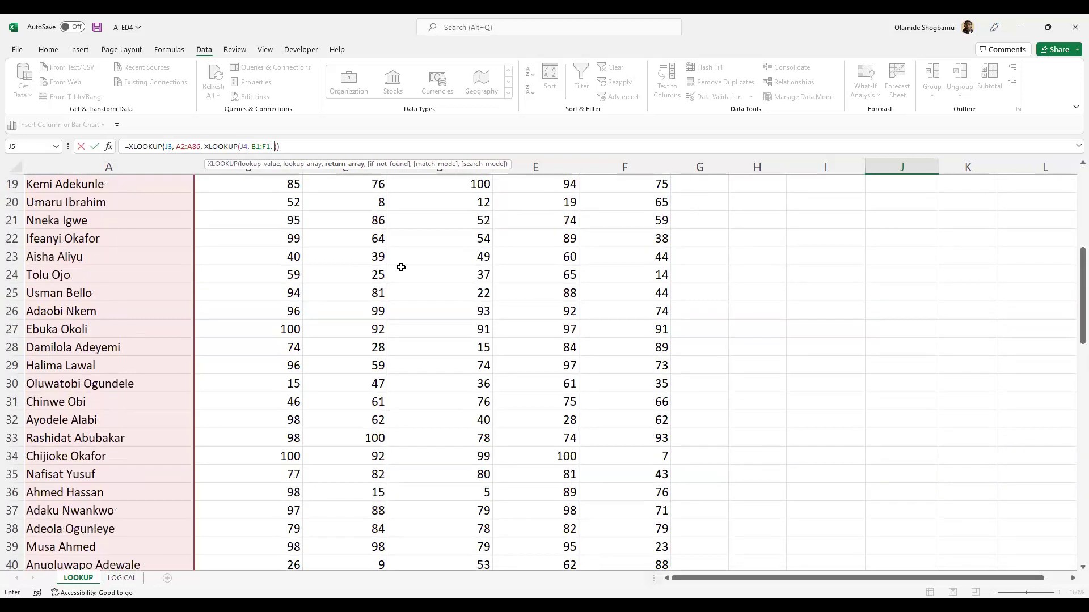
{"action": "scroll", "coordinate": [401, 267], "scroll_direction": "up", "scroll_amount": 6}
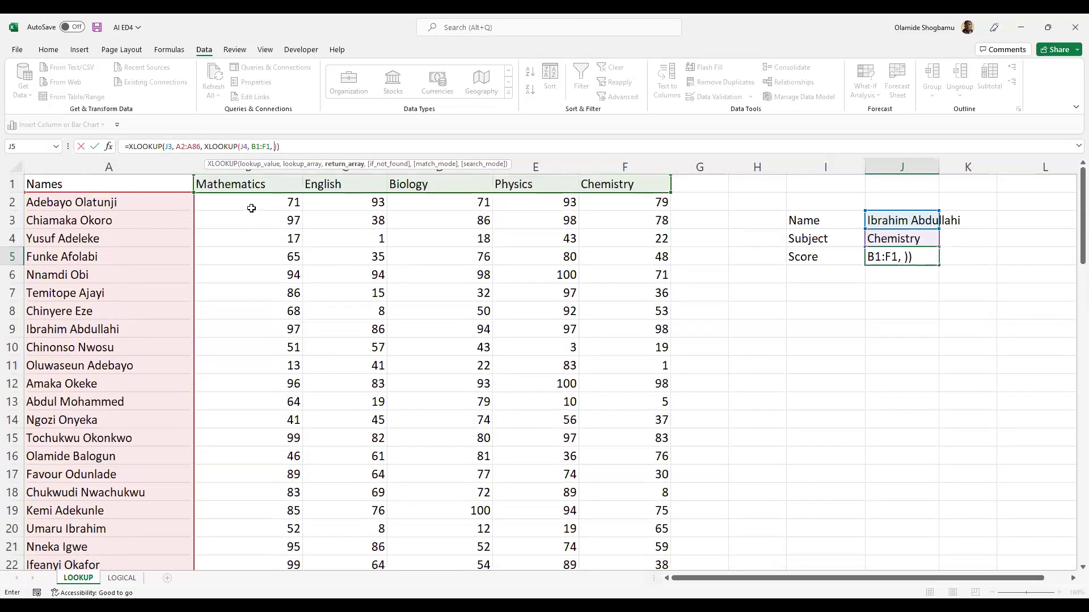
{"action": "left_click", "coordinate": [253, 204]}
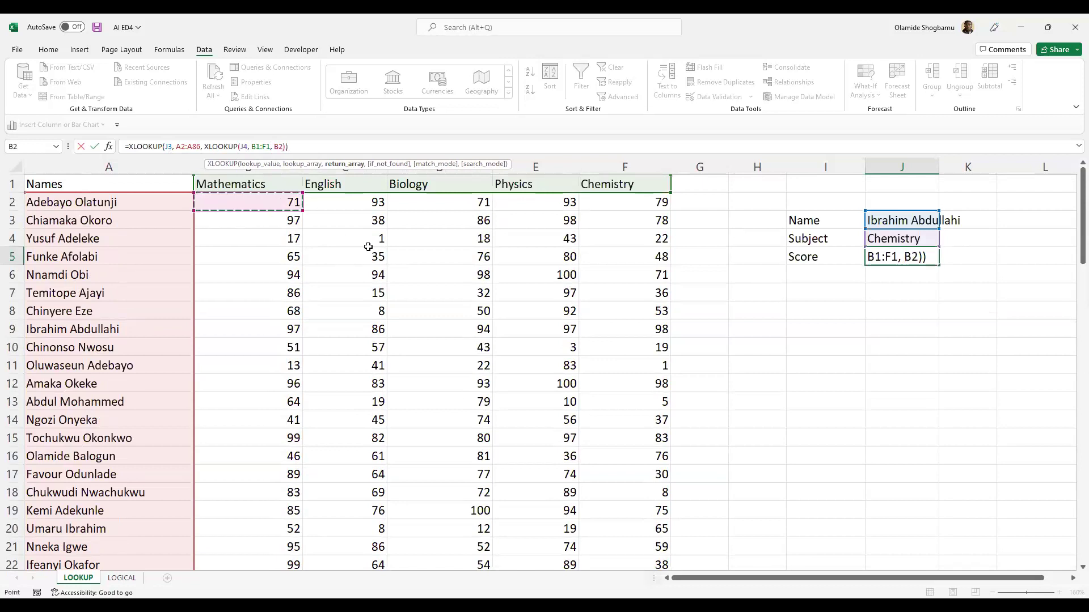
{"action": "scroll", "coordinate": [380, 254], "scroll_direction": "down", "scroll_amount": 3}
{"action": "scroll", "coordinate": [380, 253], "scroll_direction": "up", "scroll_amount": 3}
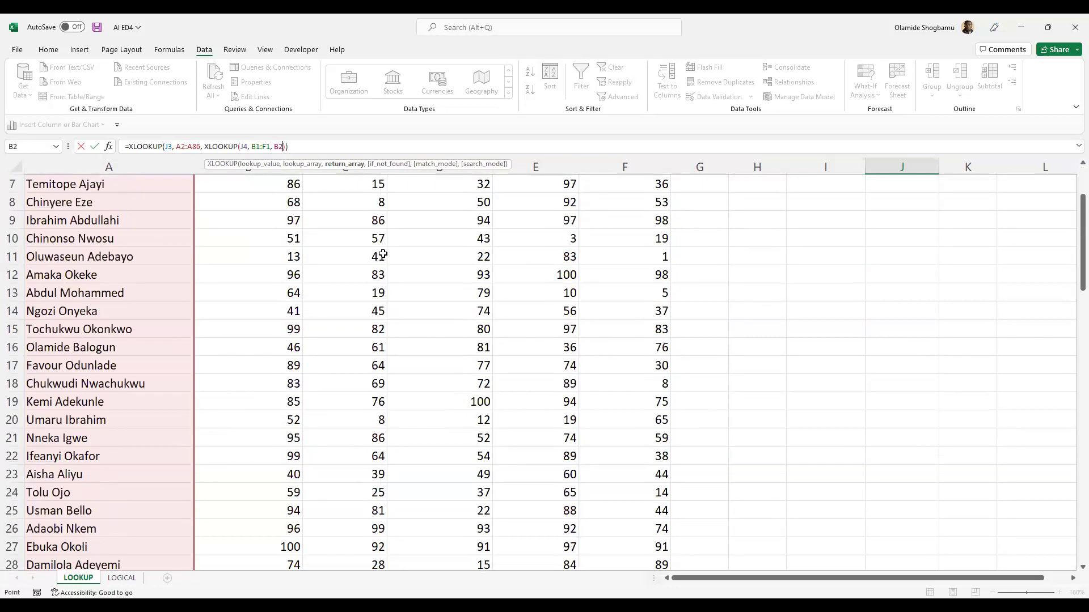
{"action": "scroll", "coordinate": [370, 250], "scroll_direction": "down", "scroll_amount": 18}
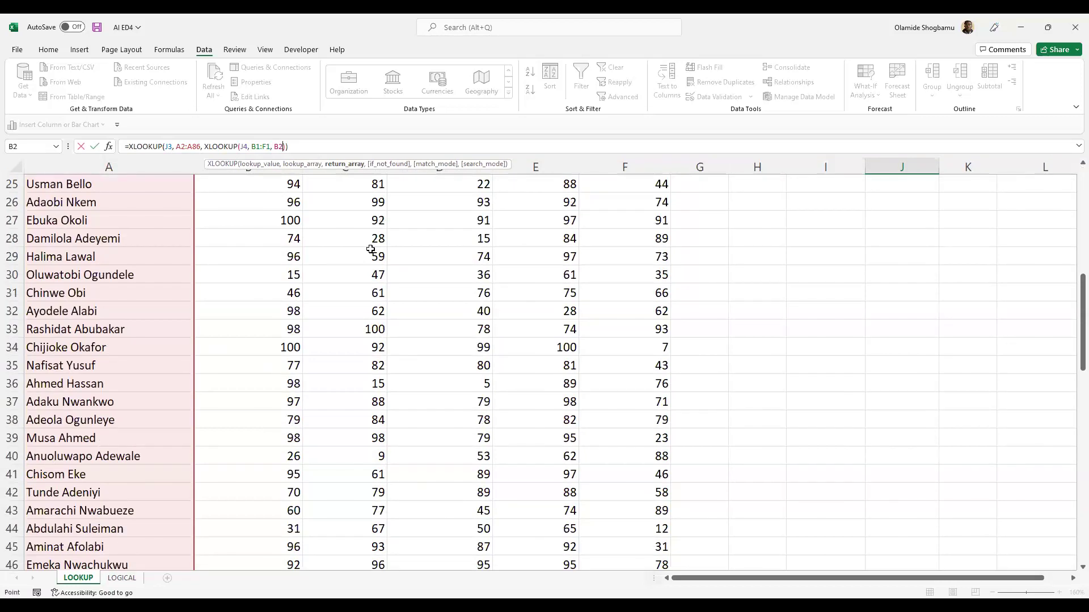
{"action": "scroll", "coordinate": [371, 250], "scroll_direction": "down", "scroll_amount": 7}
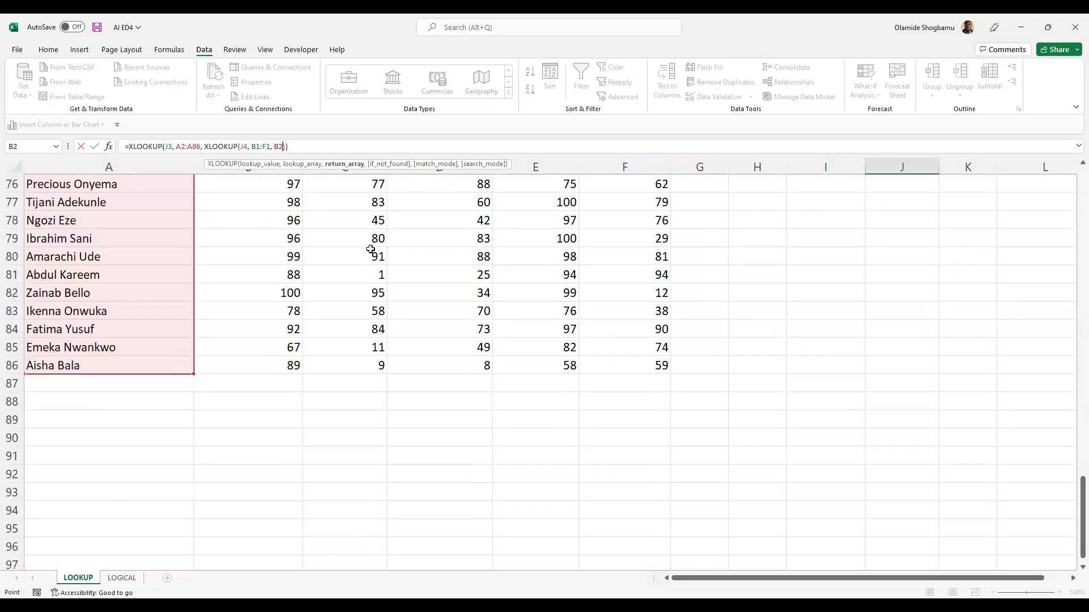
{"action": "key", "text": "ctrl+shift+End"}
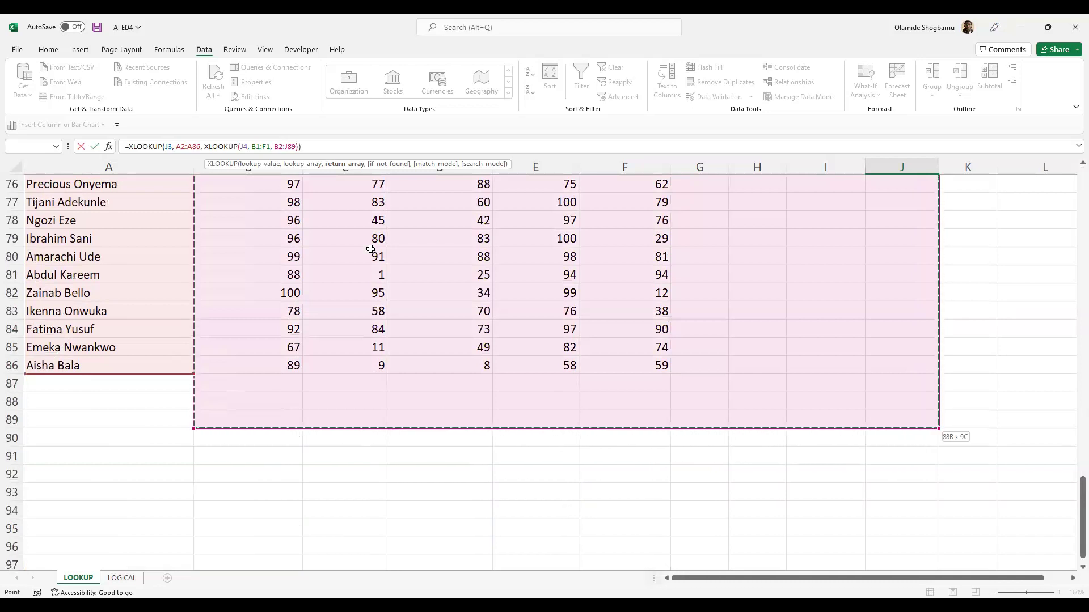
Step: Reduce the nested XLOOKUP's return array to the scores in B2:F86 and enter the J5 formula
{"action": "key", "text": "shift+Left"}
{"action": "key", "text": "shift+Left"}
{"action": "key", "text": "shift+Left"}
{"action": "key", "text": "shift+Left"}
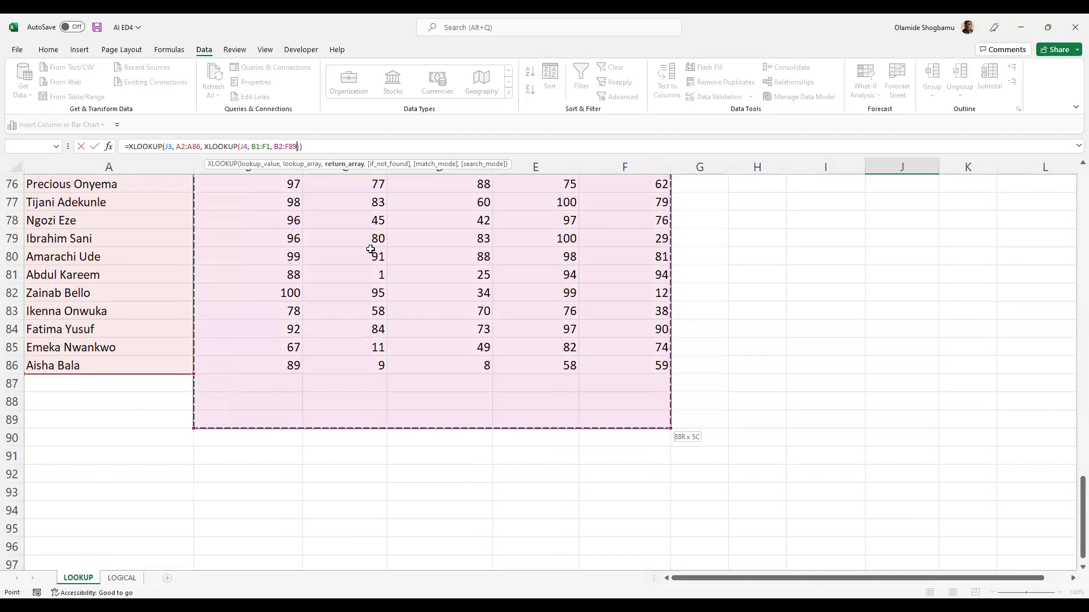
{"action": "key", "text": "shift+Up"}
{"action": "key", "text": "shift+Up"}
{"action": "key", "text": "shift+Up"}
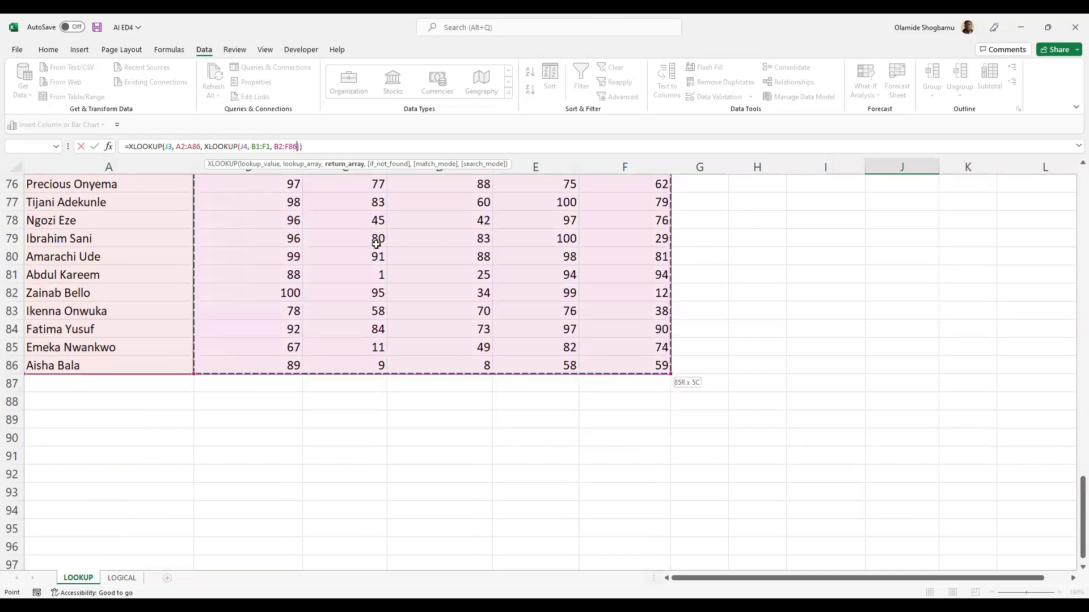
{"action": "scroll", "coordinate": [376, 243], "scroll_direction": "up", "scroll_amount": 4}
{"action": "scroll", "coordinate": [376, 244], "scroll_direction": "up", "scroll_amount": 20}
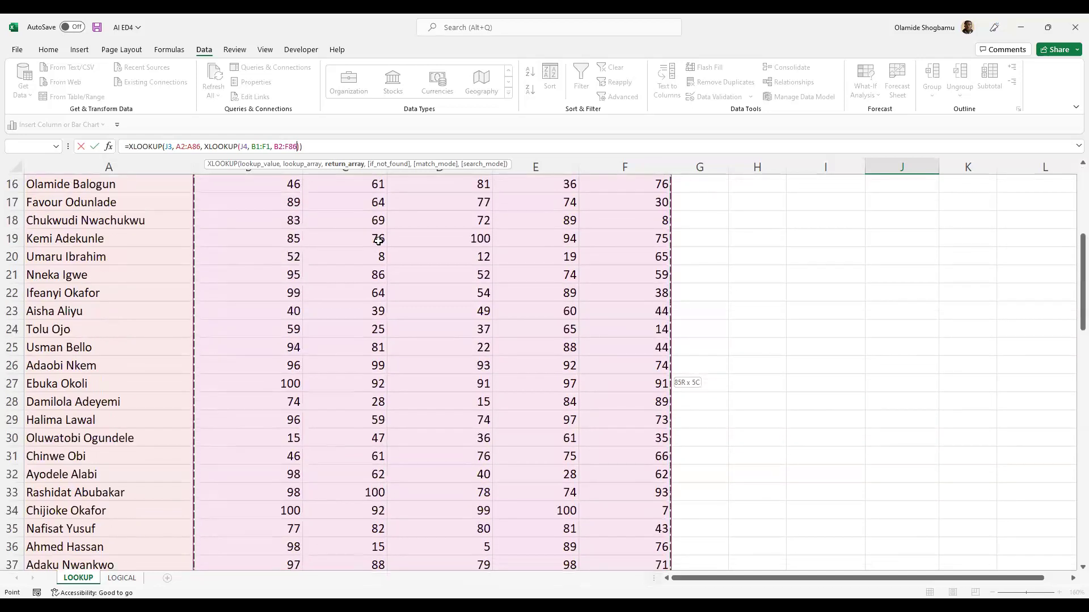
{"action": "scroll", "coordinate": [381, 237], "scroll_direction": "down", "scroll_amount": 1}
{"action": "scroll", "coordinate": [377, 215], "scroll_direction": "up", "scroll_amount": 1}
{"action": "left_click", "coordinate": [320, 146]}
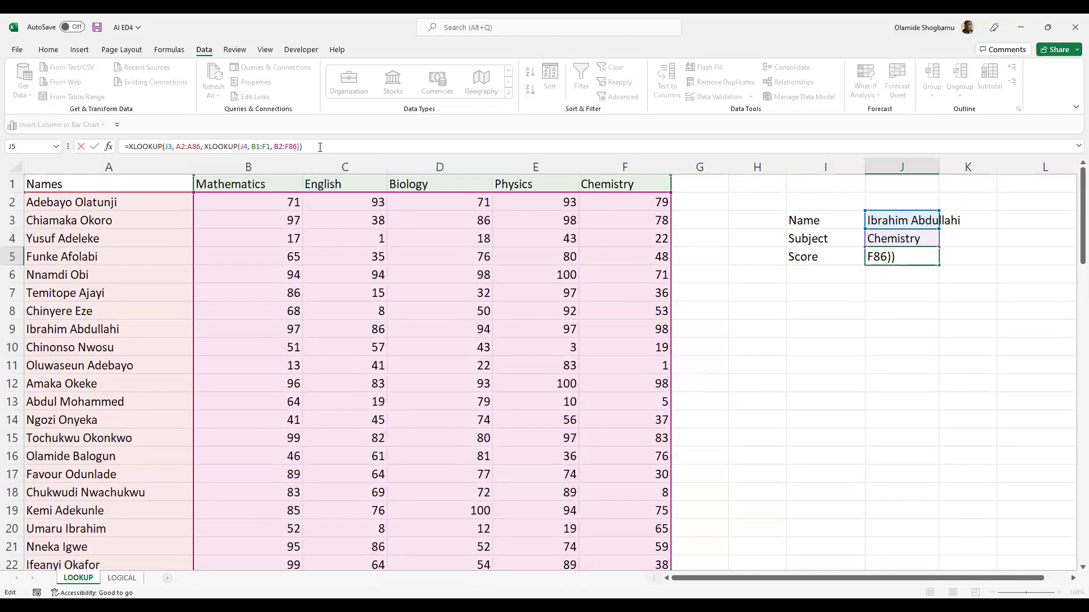
{"action": "key", "text": "Return"}
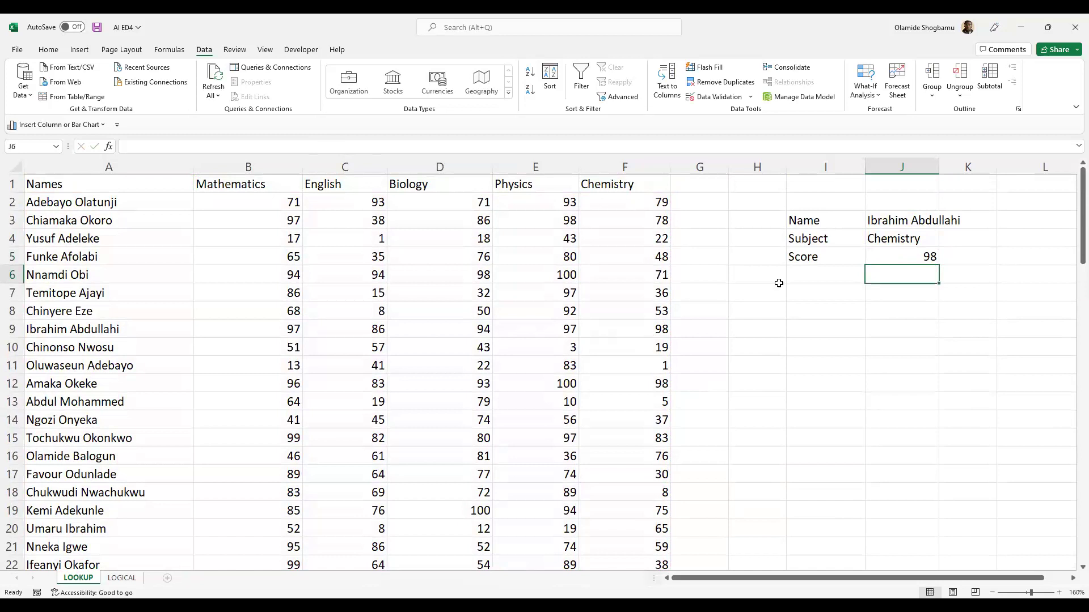
Step: Test the lookup by changing the subject in J4 to Biology
{"action": "left_click", "coordinate": [894, 263]}
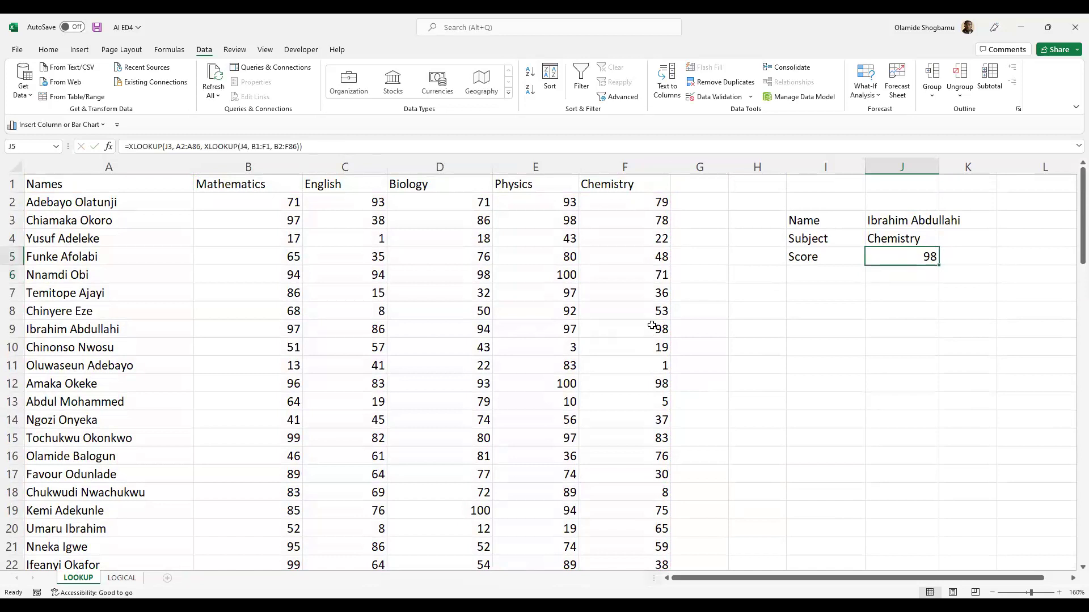
{"action": "left_click", "coordinate": [906, 242]}
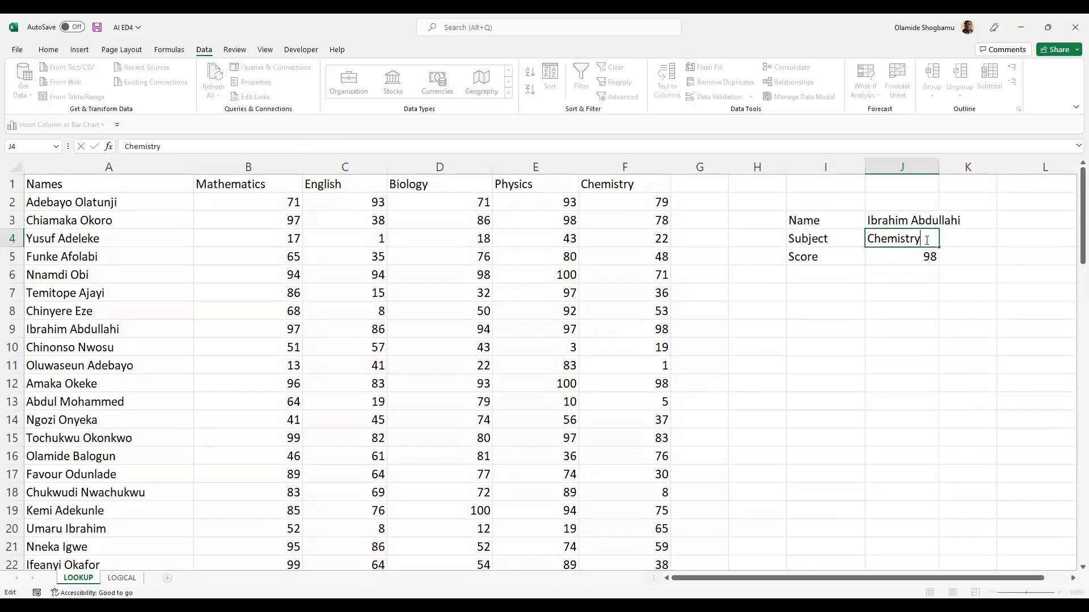
{"action": "key", "text": "BackSpace"}
{"action": "key", "text": "BackSpace"}
{"action": "key", "text": "BackSpace"}
{"action": "key", "text": "BackSpace"}
{"action": "key", "text": "BackSpace"}
{"action": "key", "text": "BackSpace"}
{"action": "key", "text": "BackSpace"}
{"action": "key", "text": "BackSpace"}
{"action": "key", "text": "BackSpace"}
{"action": "type", "text": "Bio"}
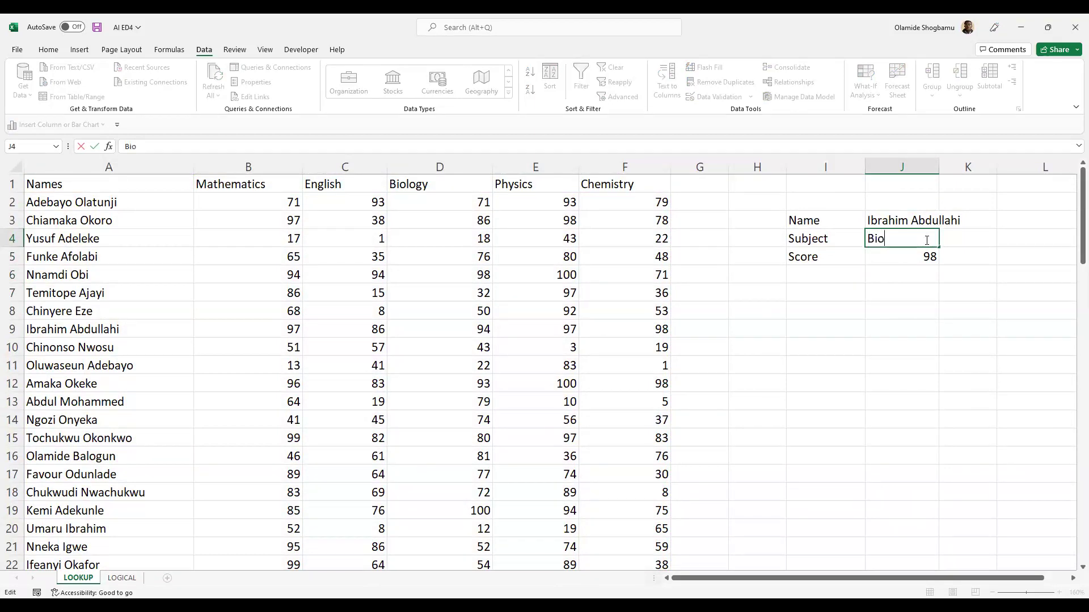
{"action": "type", "text": "logy"}
{"action": "key", "text": "Return"}
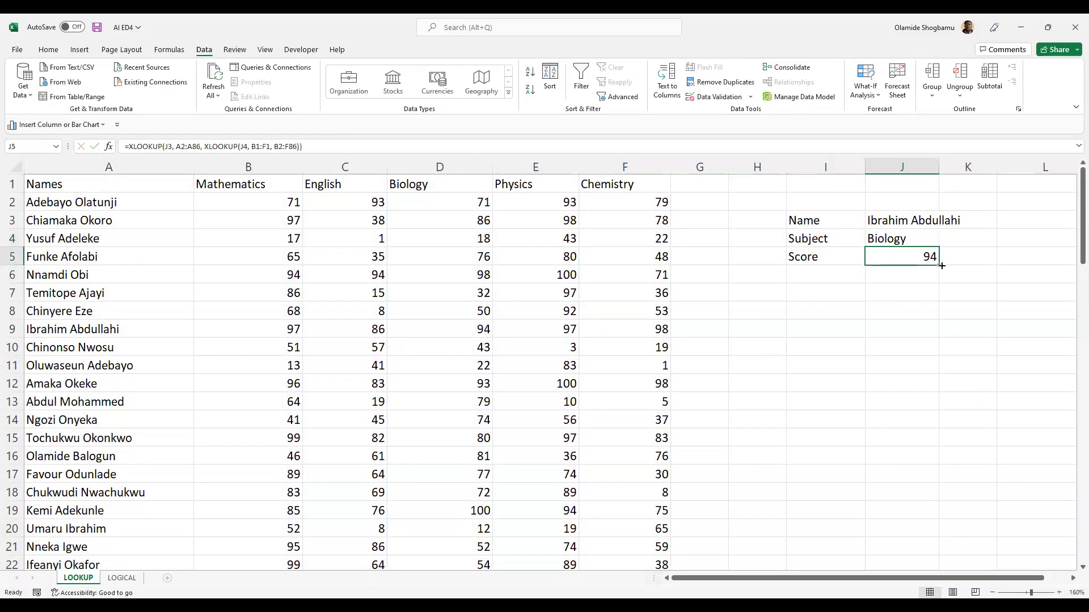
Step: Change the subject in J4 to Mathematics
{"action": "double_click", "coordinate": [910, 234]}
{"action": "key", "text": "BackSpace"}
{"action": "key", "text": "BackSpace"}
{"action": "key", "text": "BackSpace"}
{"action": "key", "text": "BackSpace"}
{"action": "key", "text": "BackSpace"}
{"action": "key", "text": "BackSpace"}
{"action": "key", "text": "BackSpace"}
{"action": "type", "text": "Ma"}
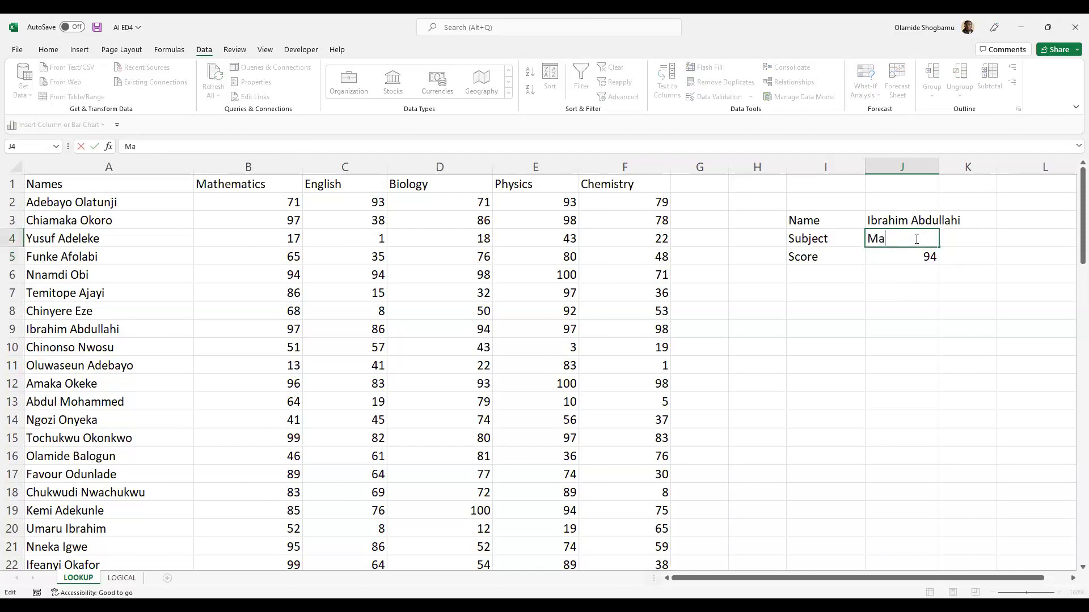
{"action": "type", "text": "thematics"}
{"action": "key", "text": "Return"}
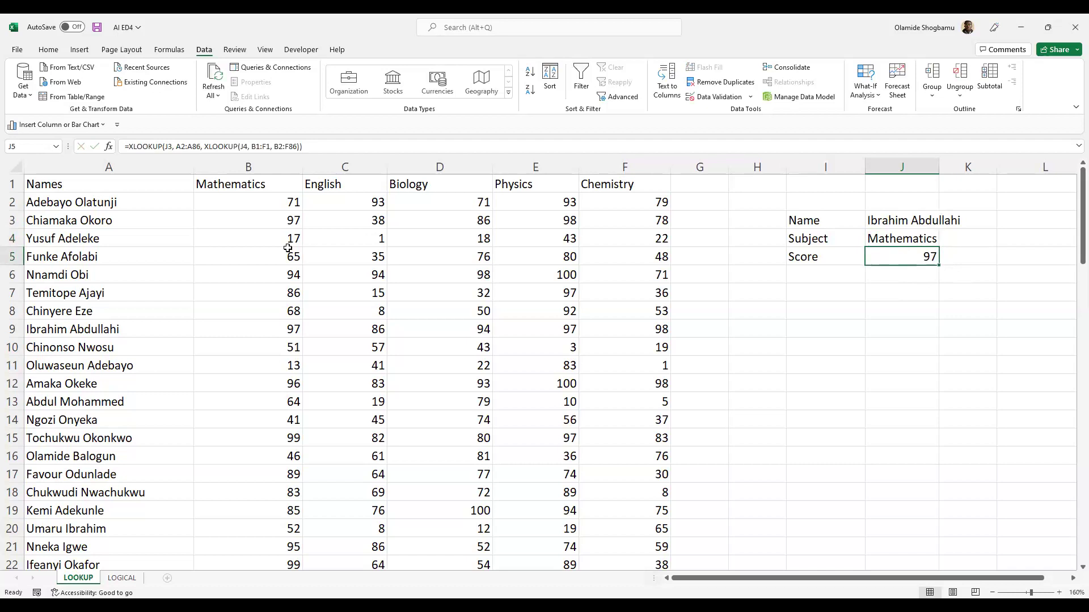
Step: Replace the student name in J3 with the one listed in A5 and check that student's Mathematics score in B5
{"action": "left_click", "coordinate": [185, 255]}
{"action": "left_click", "coordinate": [898, 221]}
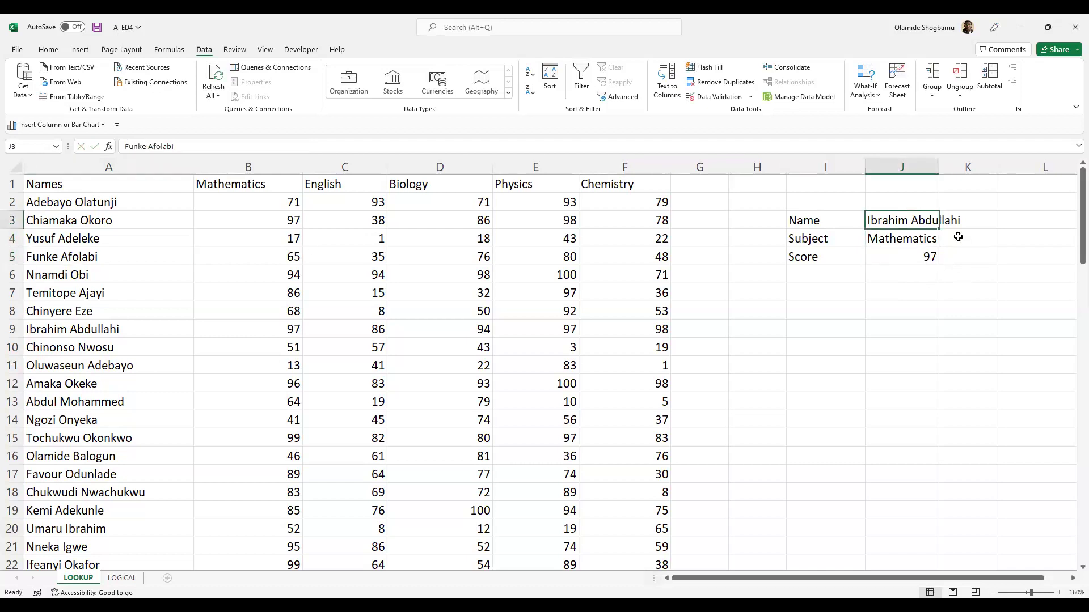
{"action": "type", "text": "F"}
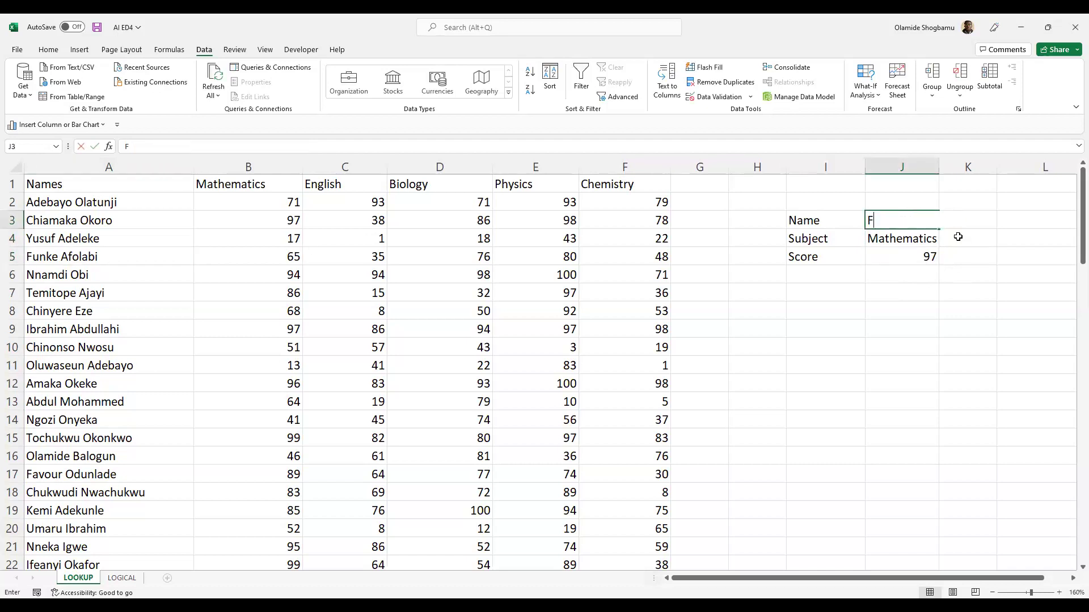
{"action": "type", "text": "unke Afolabi"}
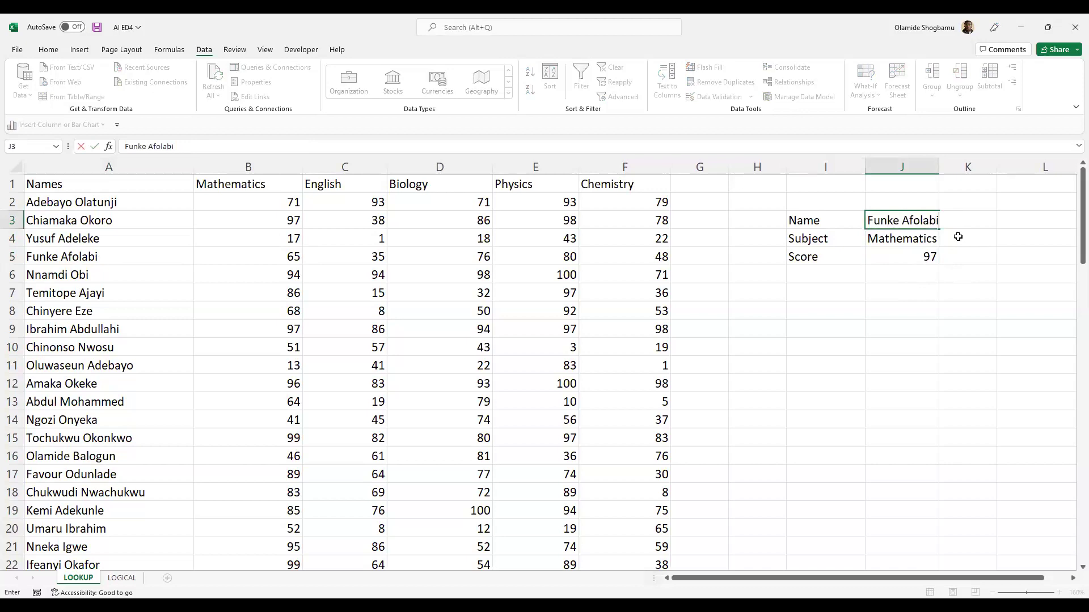
{"action": "key", "text": "Return"}
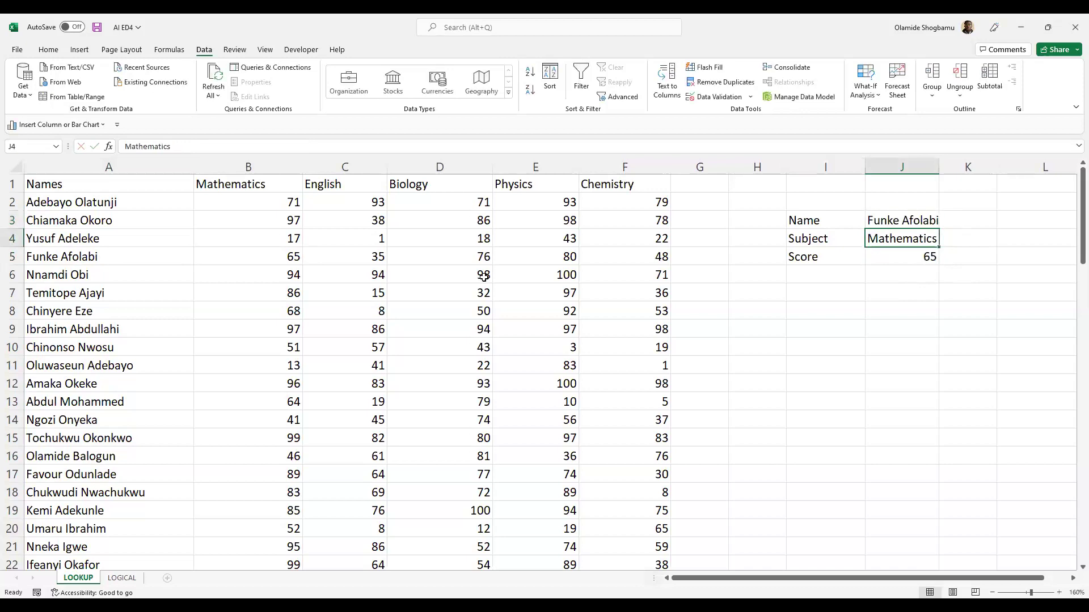
{"action": "left_click", "coordinate": [274, 255]}
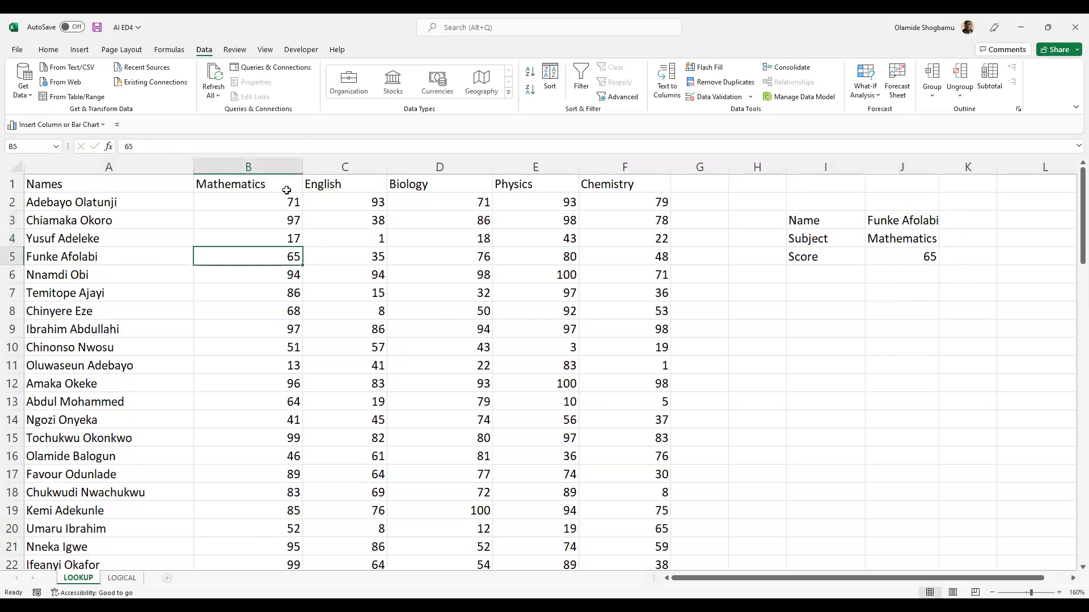
Step: Widen column J slightly so the student name fits inside the cell
{"action": "left_click", "coordinate": [902, 271]}
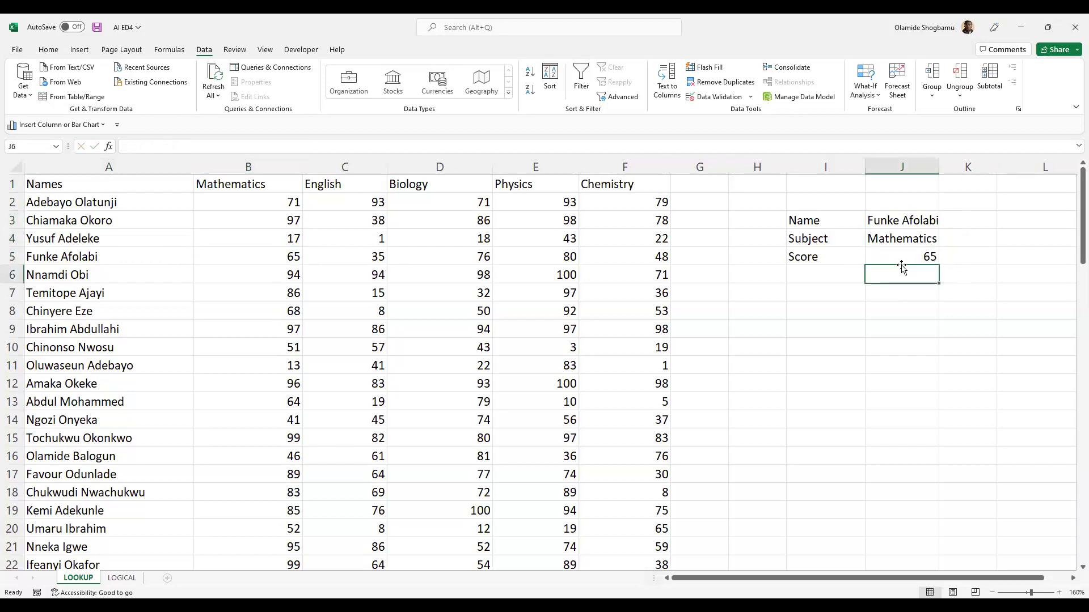
{"action": "left_click_drag", "start_coordinate": [939, 167], "coordinate": [953, 167]}
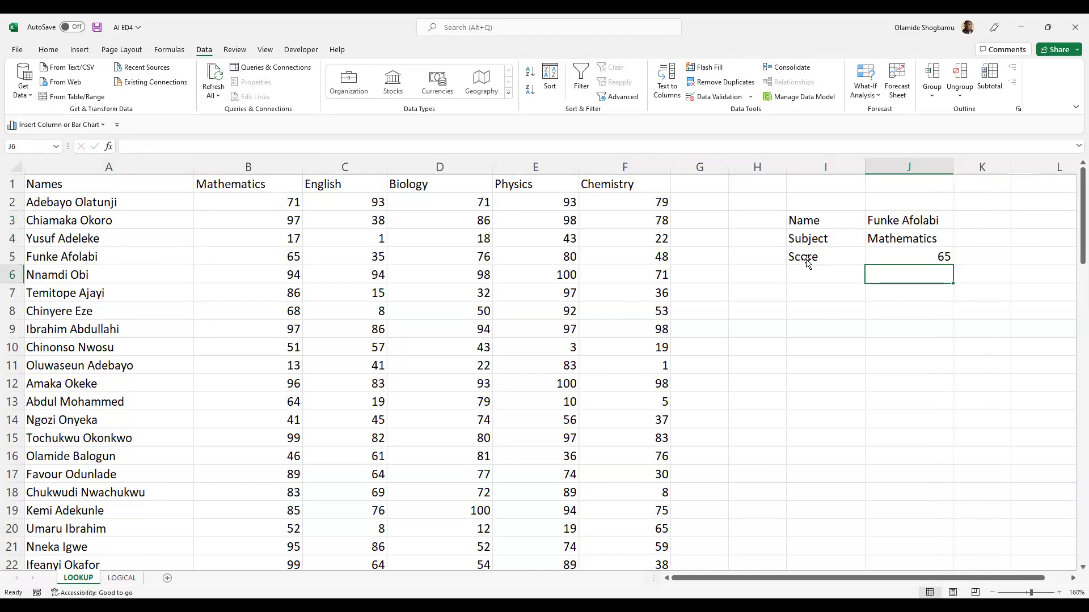
{"action": "scroll", "coordinate": [804, 270], "scroll_direction": "down", "scroll_amount": 1}
{"action": "scroll", "coordinate": [805, 267], "scroll_direction": "up", "scroll_amount": 1}
{"action": "left_click", "coordinate": [905, 258]}
{"action": "key", "text": "Up"}
{"action": "key", "text": "Up"}
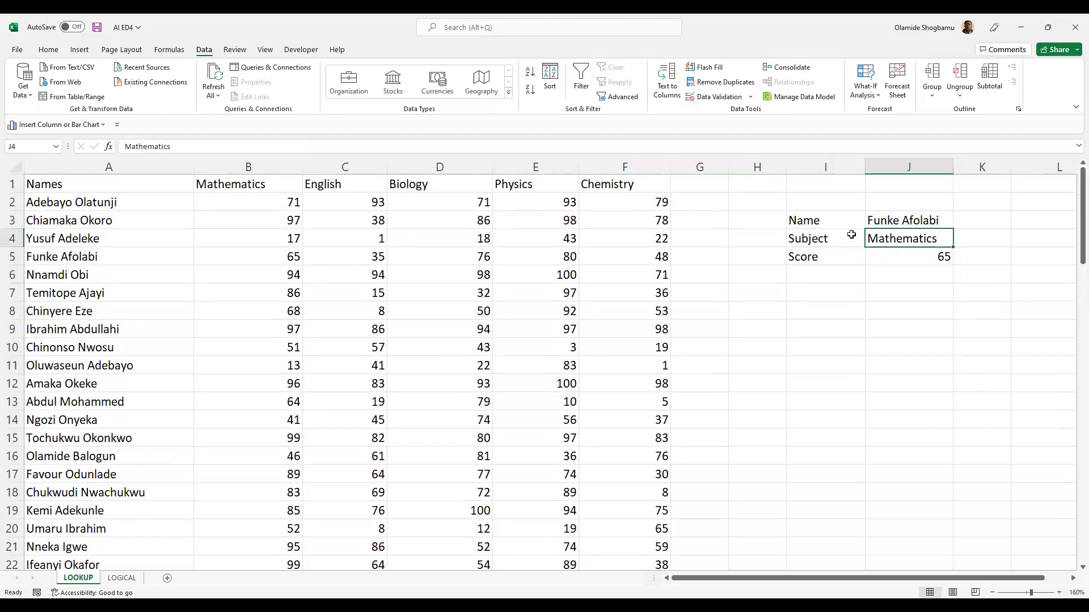
{"action": "key", "text": "Left"}
{"action": "key", "text": "Down"}
{"action": "key", "text": "Down"}
{"action": "key", "text": "Right"}
{"action": "key", "text": "Up"}
{"action": "left_click", "coordinate": [850, 274]}
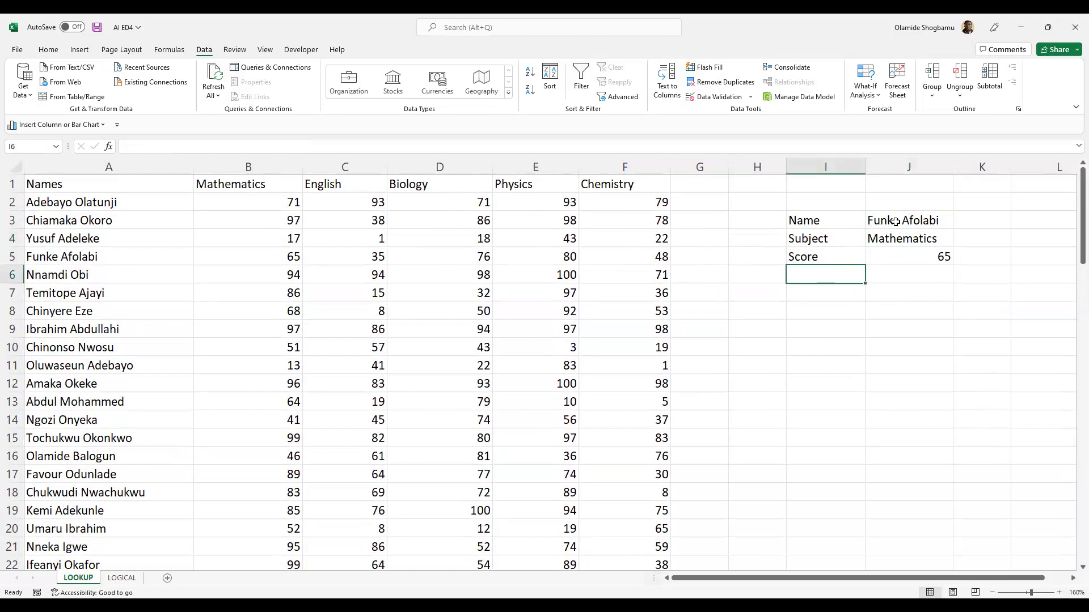
Step: Clear the whole nested XLOOKUP formula from the score cell J5
{"action": "left_click", "coordinate": [907, 258]}
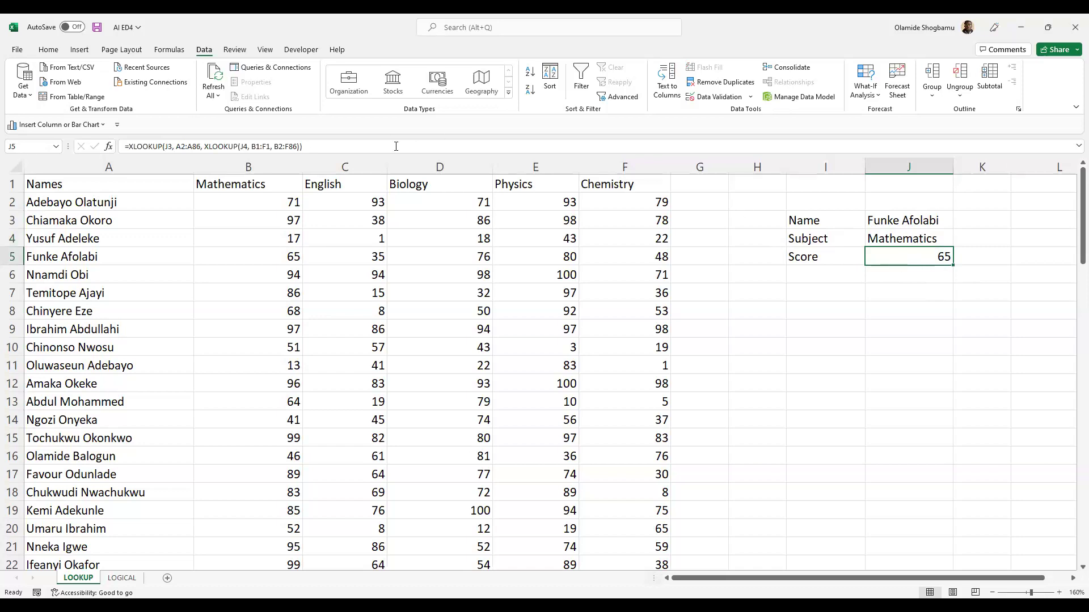
{"action": "left_click", "coordinate": [318, 145]}
{"action": "left_click_drag", "start_coordinate": [306, 146], "coordinate": [118, 147]}
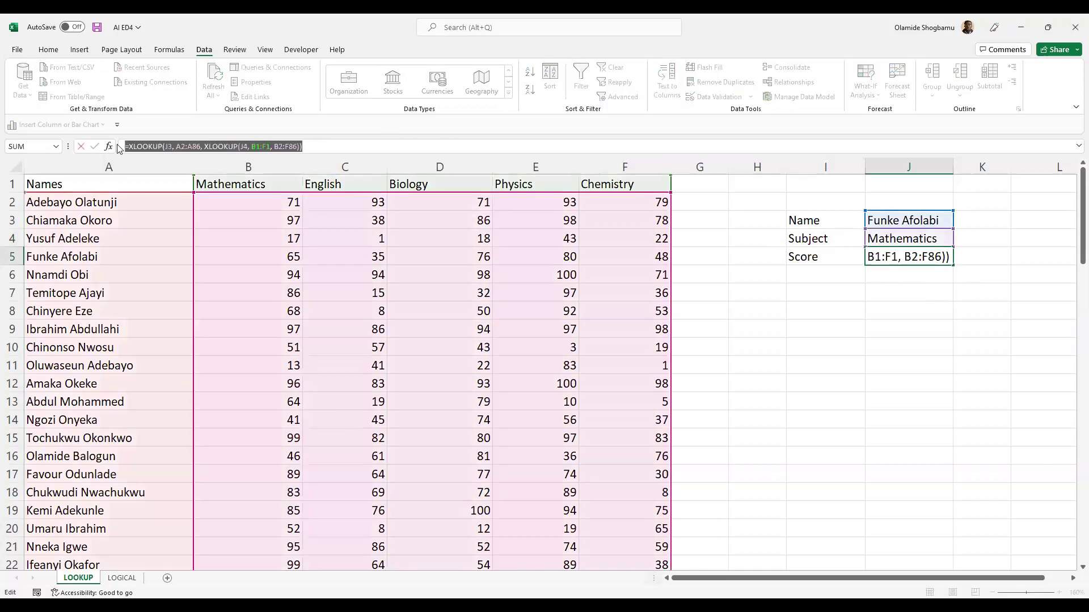
{"action": "key", "text": "Escape"}
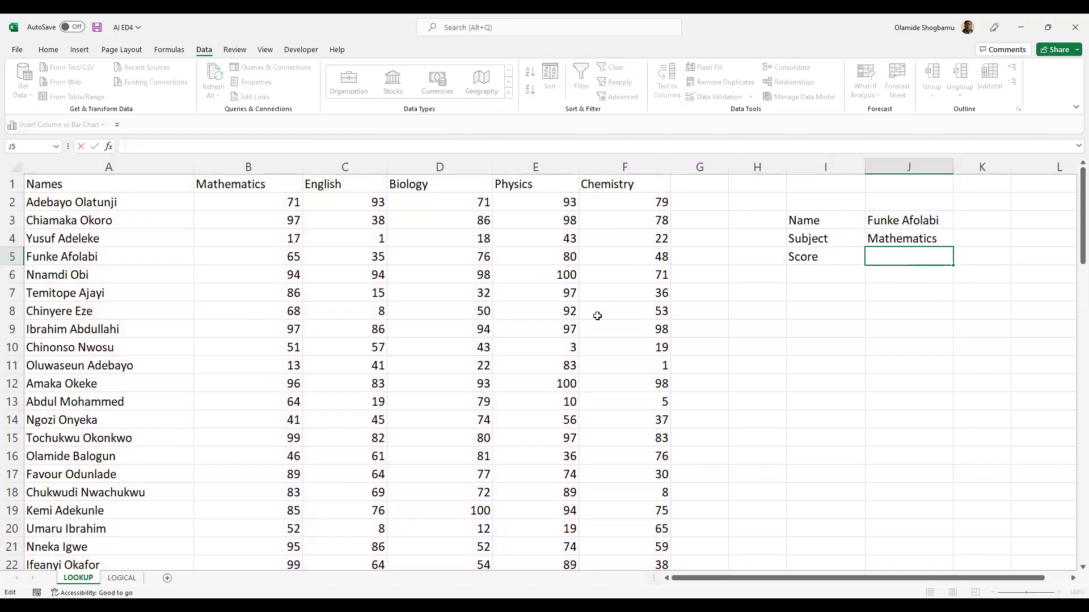
{"action": "left_click", "coordinate": [885, 288]}
{"action": "left_click", "coordinate": [888, 262]}
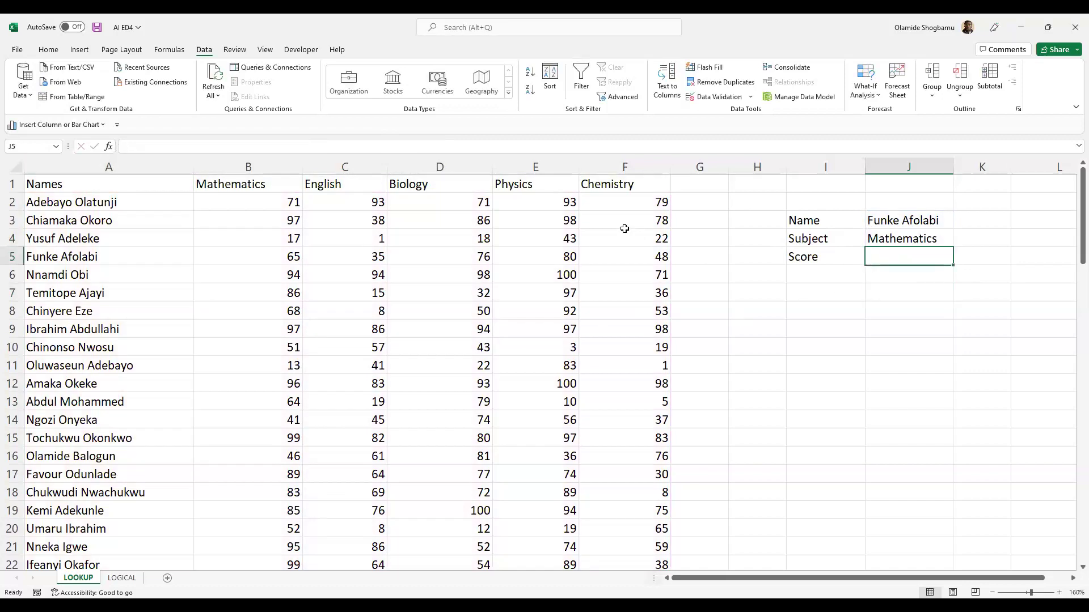
{"action": "left_click", "coordinate": [629, 151]}
{"action": "type", "text": "="}
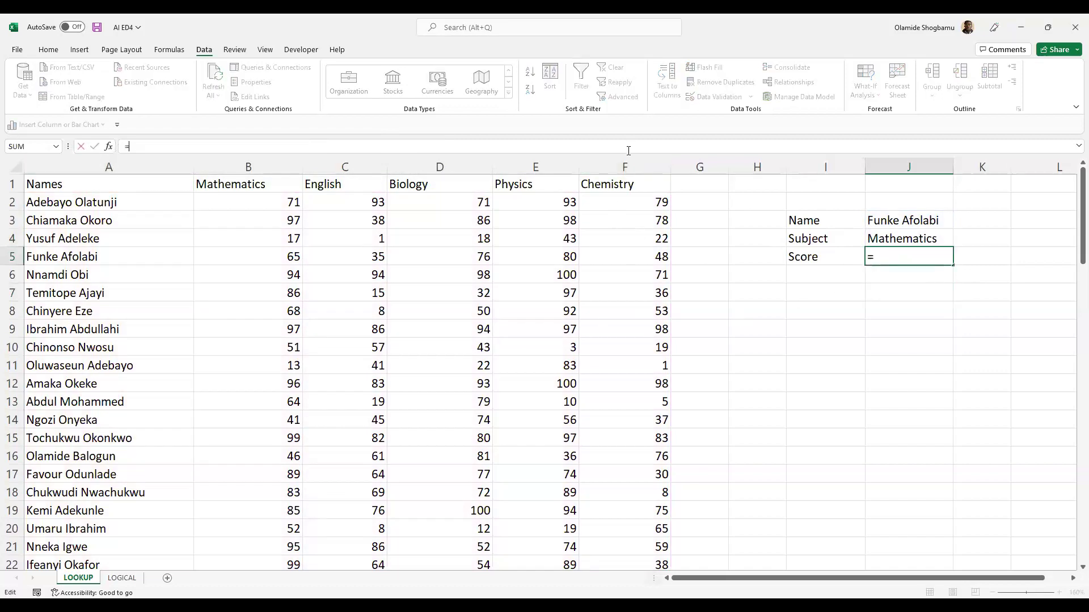
{"action": "type", "text": "XLOOKU"}
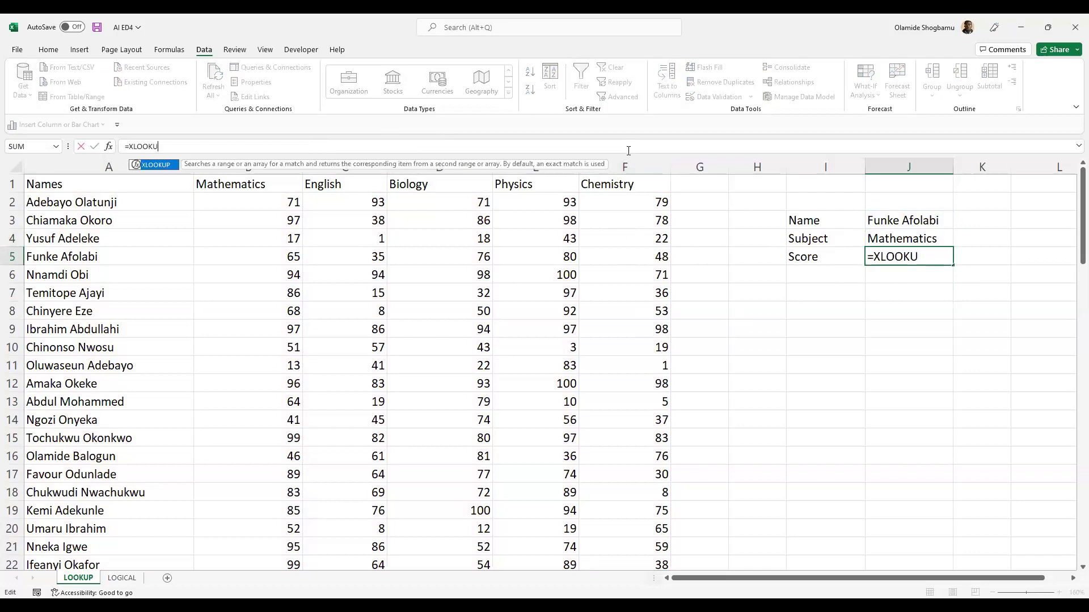
{"action": "type", "text": "O"}
{"action": "key", "text": "BackSpace"}
{"action": "type", "text": "P("}
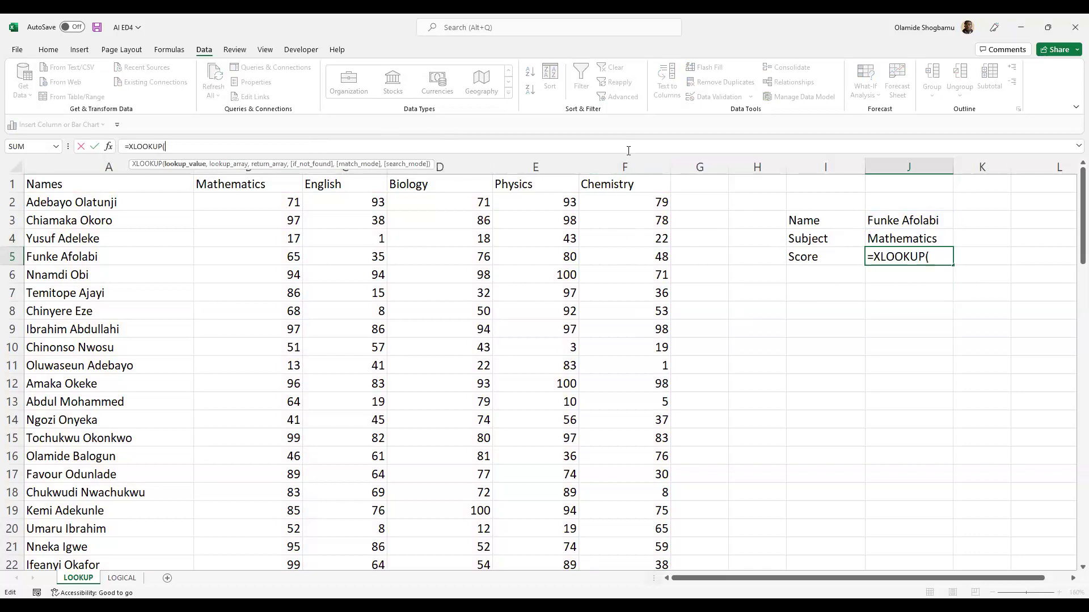
{"action": "left_click", "coordinate": [937, 277]}
{"action": "left_click", "coordinate": [915, 224]}
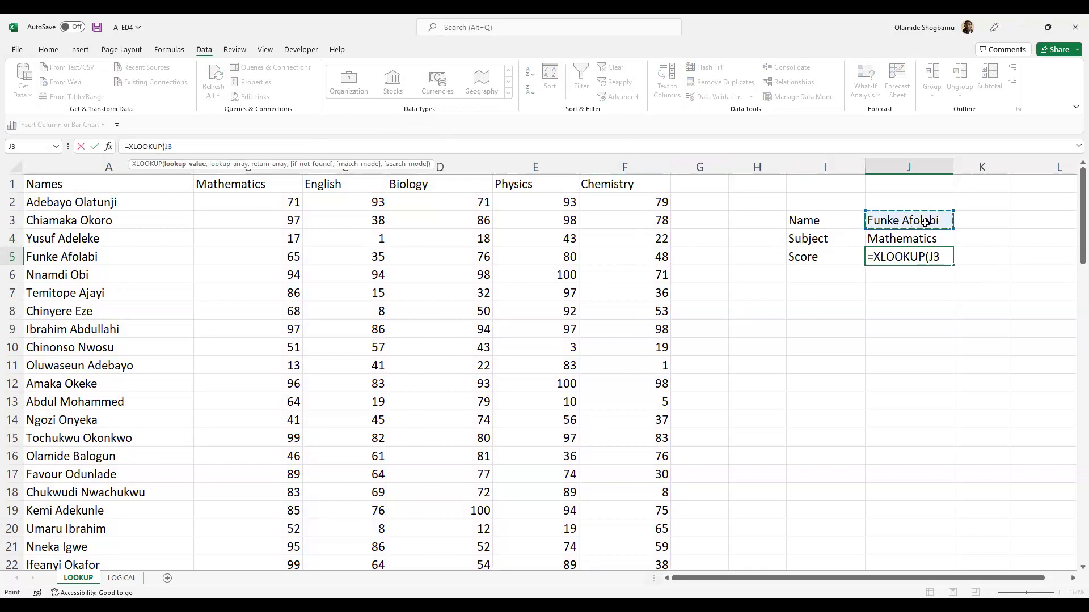
{"action": "key", "text": "Escape"}
Step: Shorten the student name in J3 to the first name only by removing the surname
{"action": "double_click", "coordinate": [924, 223]}
{"action": "key", "text": "BackSpace"}
{"action": "key", "text": "BackSpace"}
{"action": "key", "text": "BackSpace"}
{"action": "key", "text": "BackSpace"}
{"action": "key", "text": "BackSpace"}
{"action": "key", "text": "BackSpace"}
{"action": "key", "text": "BackSpace"}
Step: Start an XLOOKUP formula in the score cell J5 with the wildcard lookup value J3&"*"
{"action": "left_click", "coordinate": [912, 256]}
{"action": "left_click", "coordinate": [455, 149]}
{"action": "type", "text": "="}
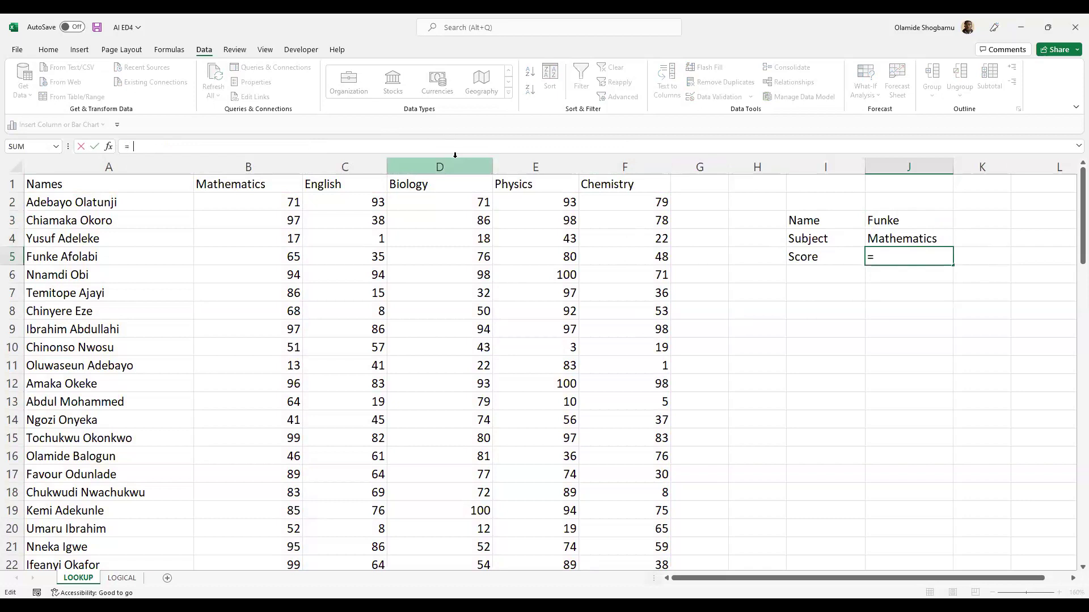
{"action": "type", "text": "XLOOKUP"}
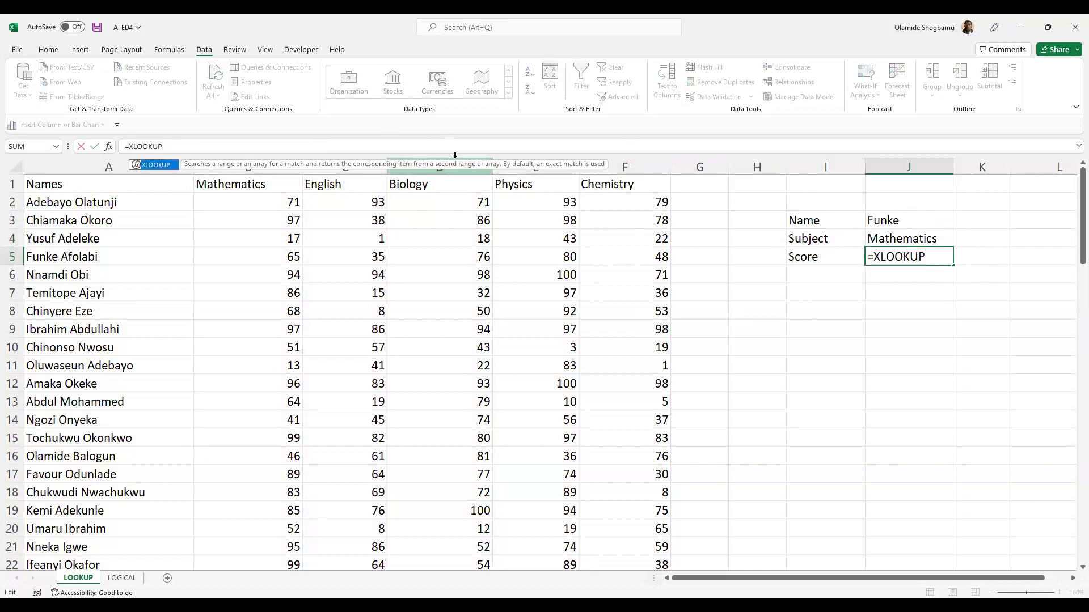
{"action": "type", "text": "("}
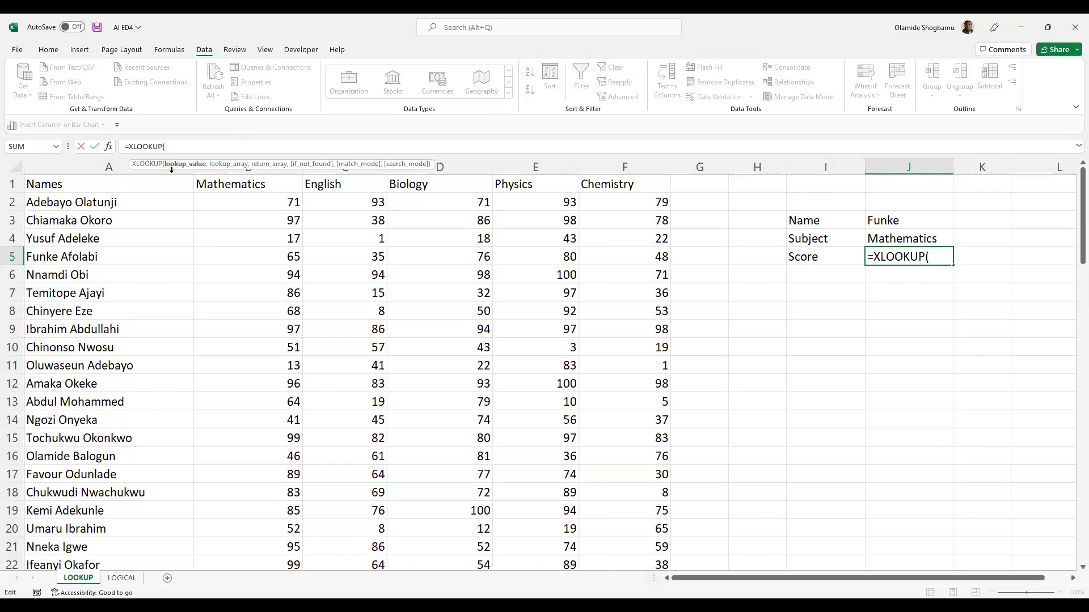
{"action": "left_click", "coordinate": [894, 223]}
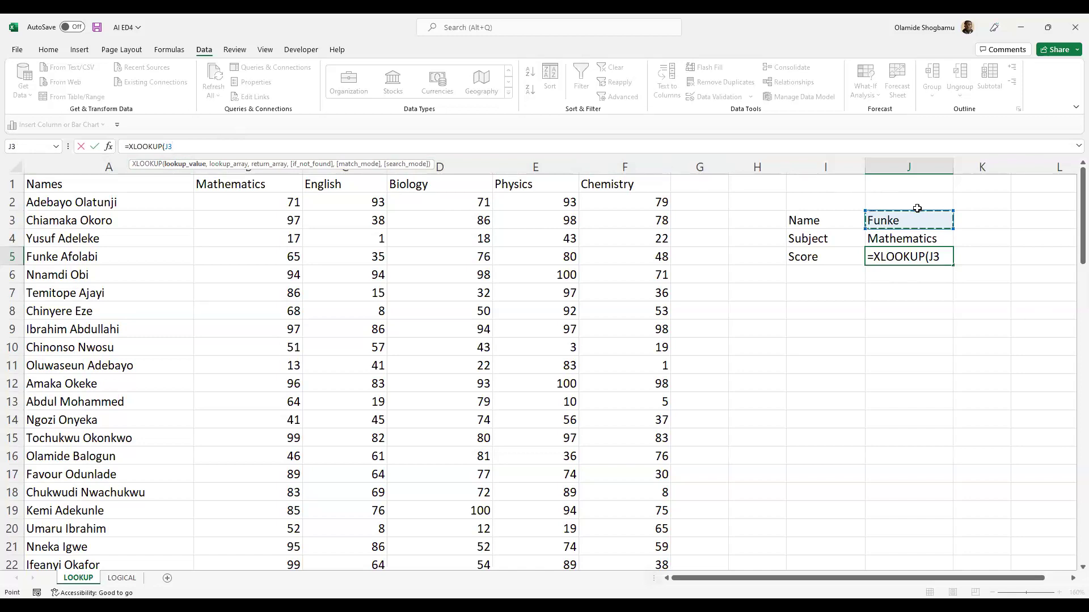
{"action": "left_click", "coordinate": [213, 144]}
{"action": "type", "text": "&"}
{"action": "type", "text": "\"*"}
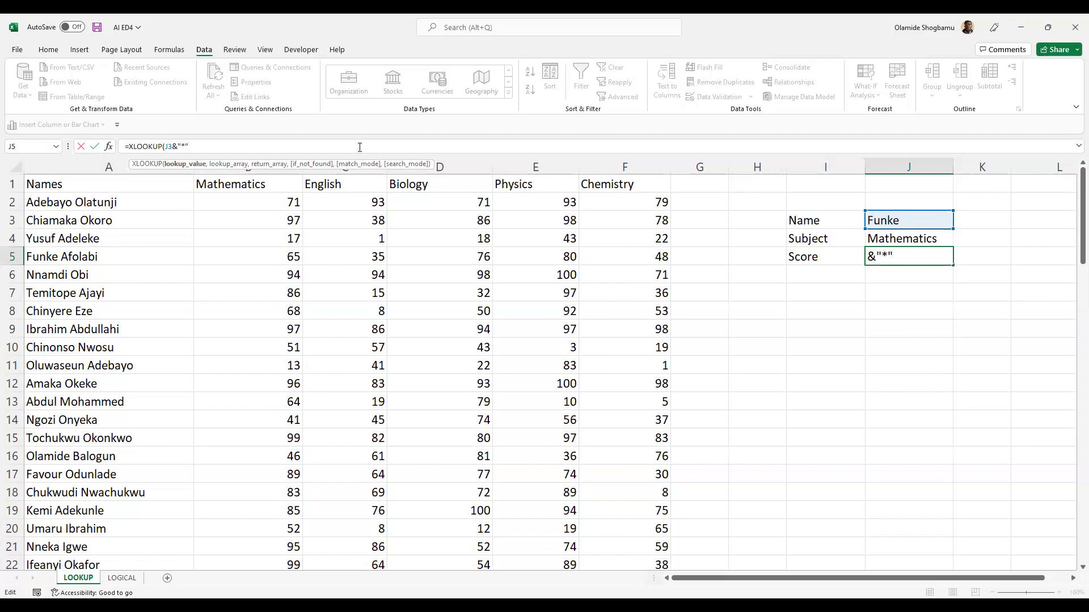
Step: Add the student names A2:A86 as the lookup array of the XLOOKUP formula
{"action": "type", "text": ","}
{"action": "left_click", "coordinate": [147, 206]}
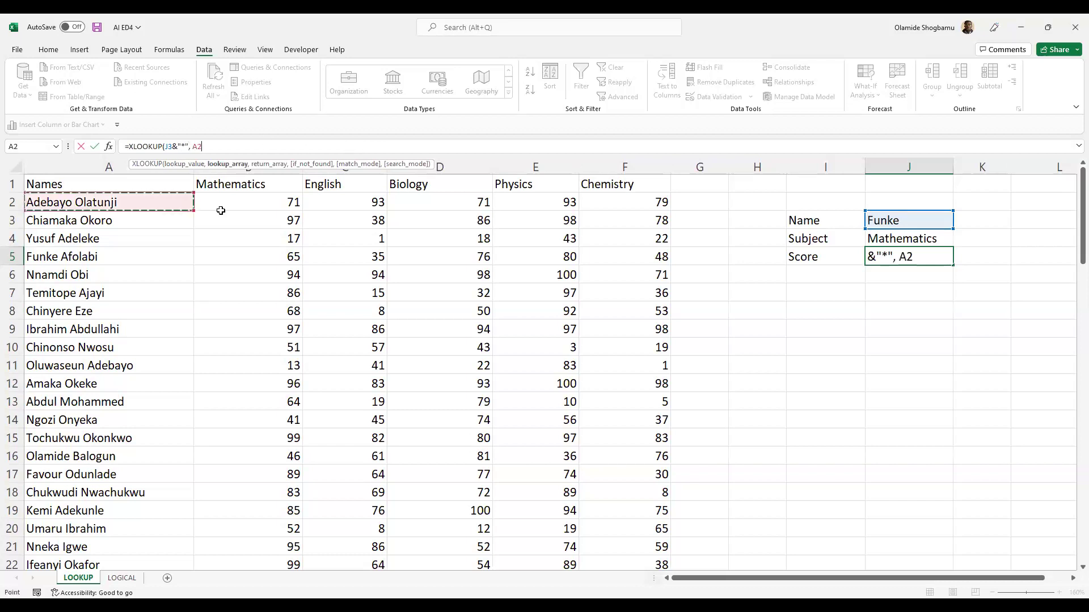
{"action": "key", "text": "ctrl+shift+Down"}
{"action": "scroll", "coordinate": [313, 207], "scroll_direction": "up", "scroll_amount": 3}
{"action": "scroll", "coordinate": [312, 207], "scroll_direction": "up", "scroll_amount": 19}
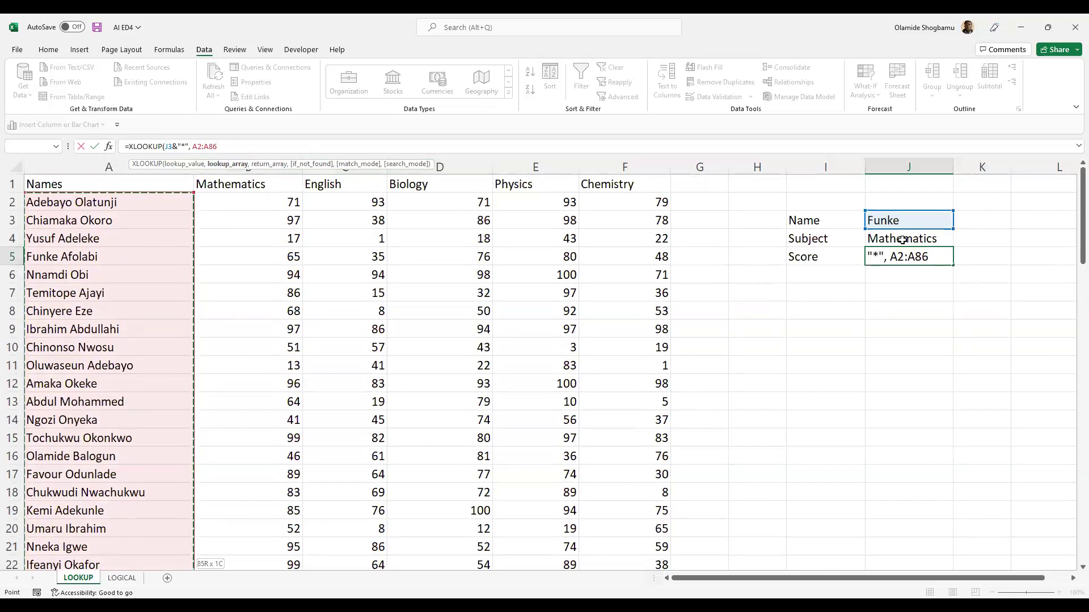
Step: Nest a second XLOOKUP as the return array, with the subject headers B1:F1 as its first argument
{"action": "left_click", "coordinate": [324, 145]}
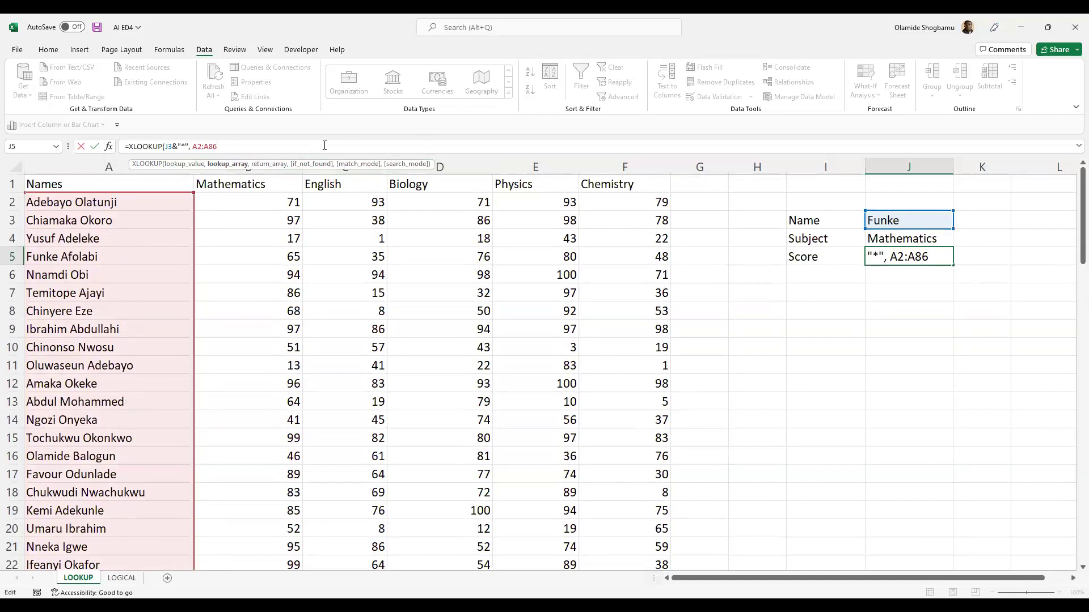
{"action": "type", "text": ", "}
{"action": "type", "text": "XLOOK"}
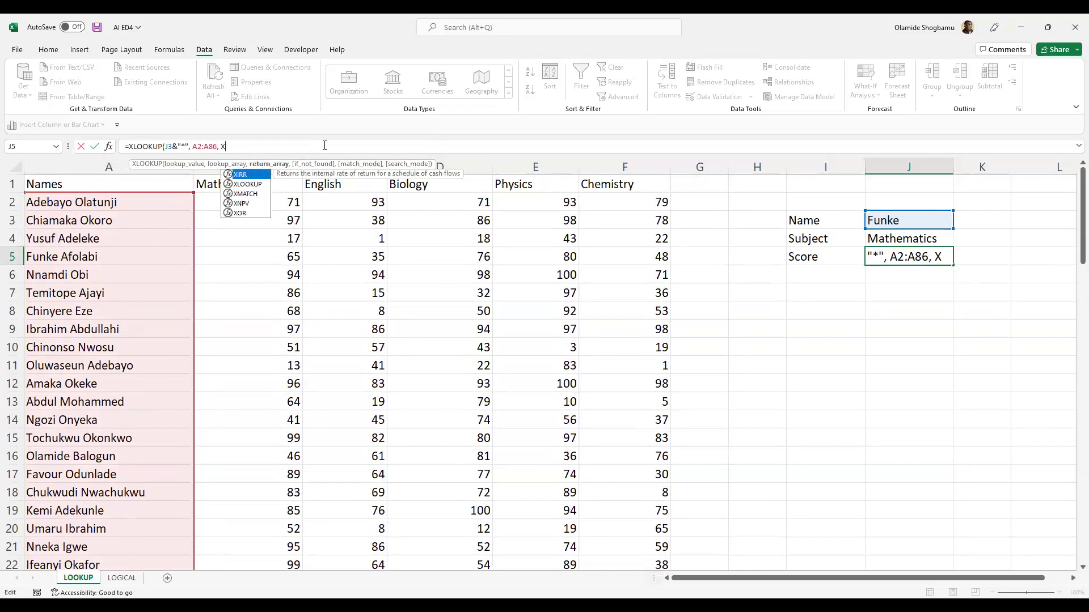
{"action": "type", "text": "U"}
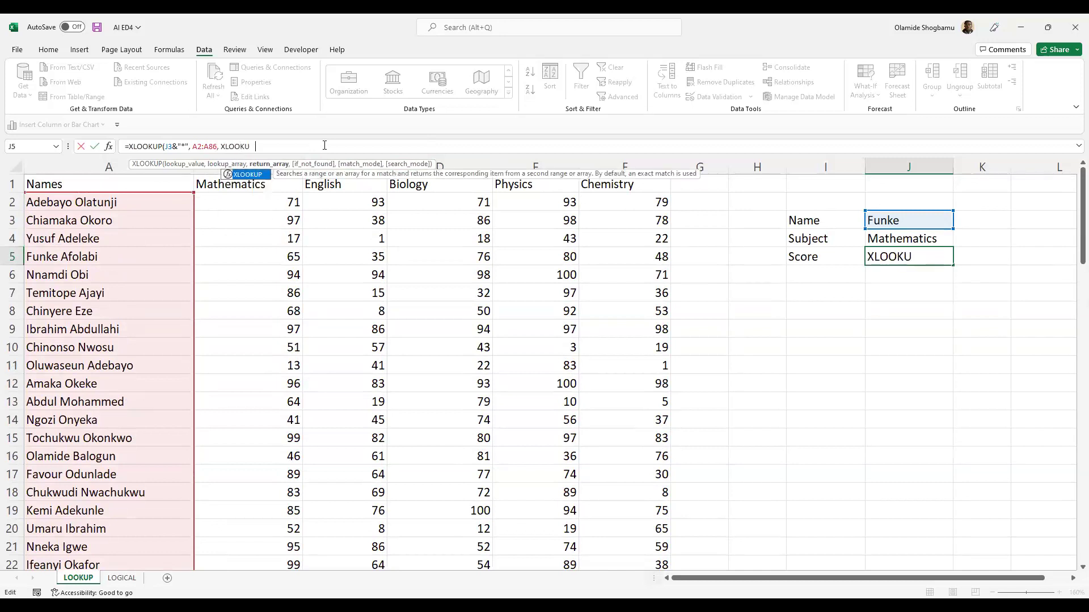
{"action": "type", "text": "P,"}
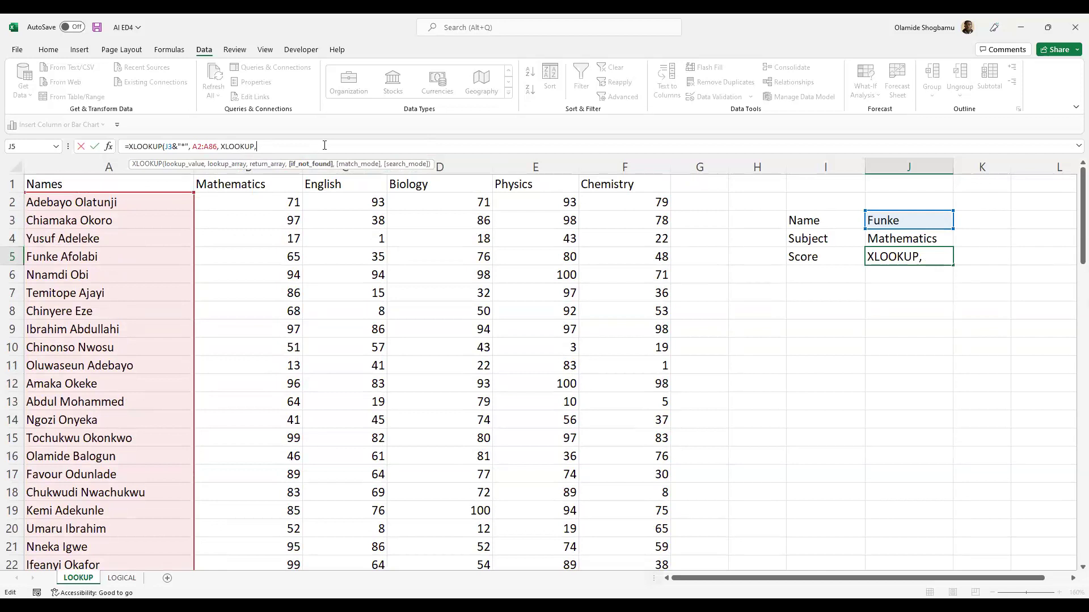
{"action": "key", "text": "BackSpace"}
{"action": "type", "text": "("}
{"action": "left_click", "coordinate": [272, 186]}
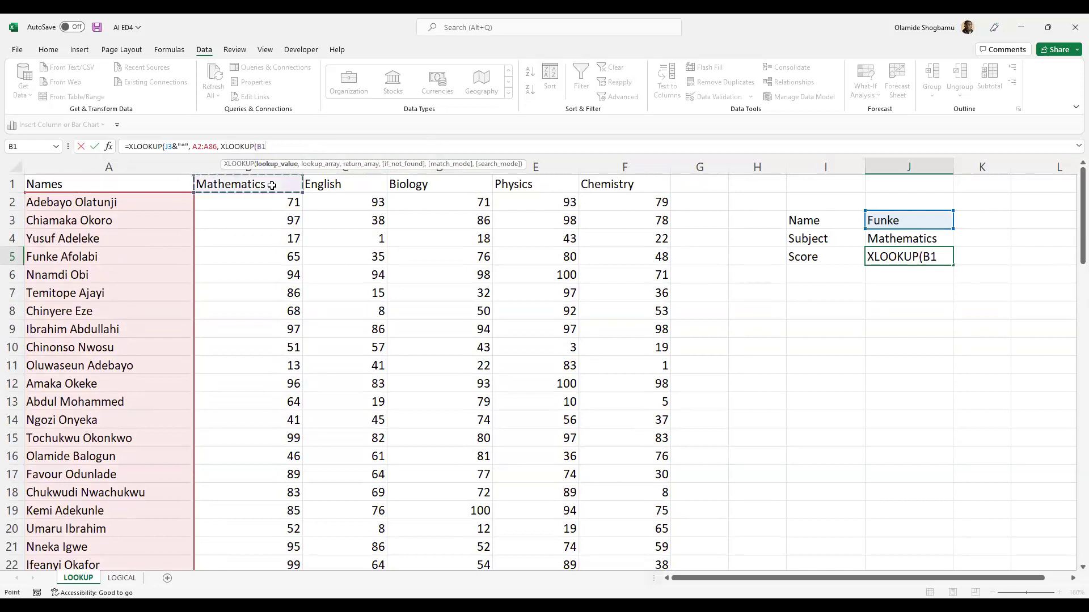
{"action": "left_click", "coordinate": [624, 184], "text": "shift"}
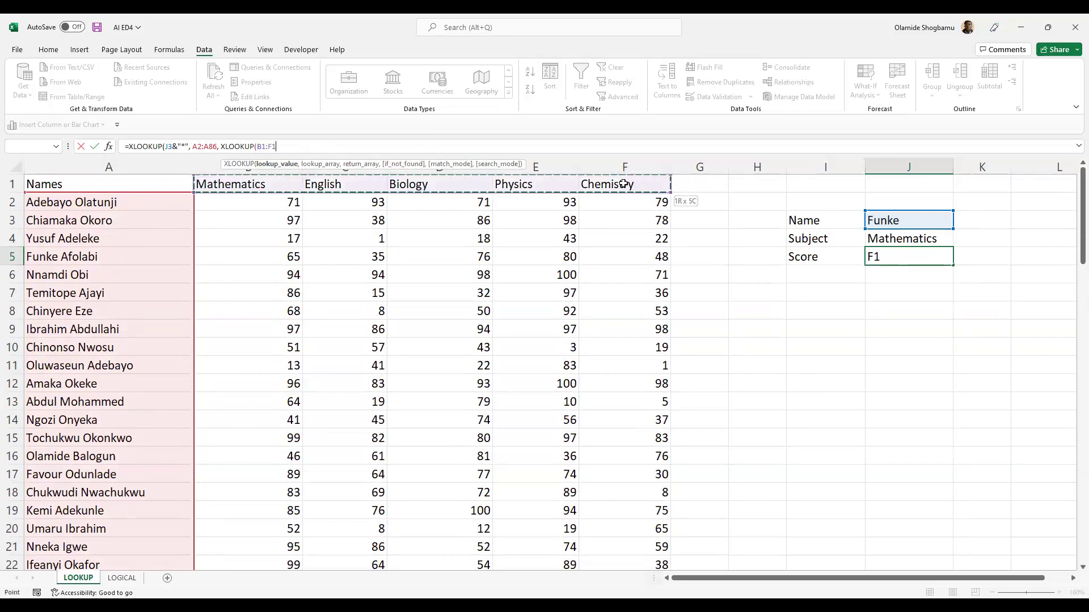
{"action": "type", "text": ","}
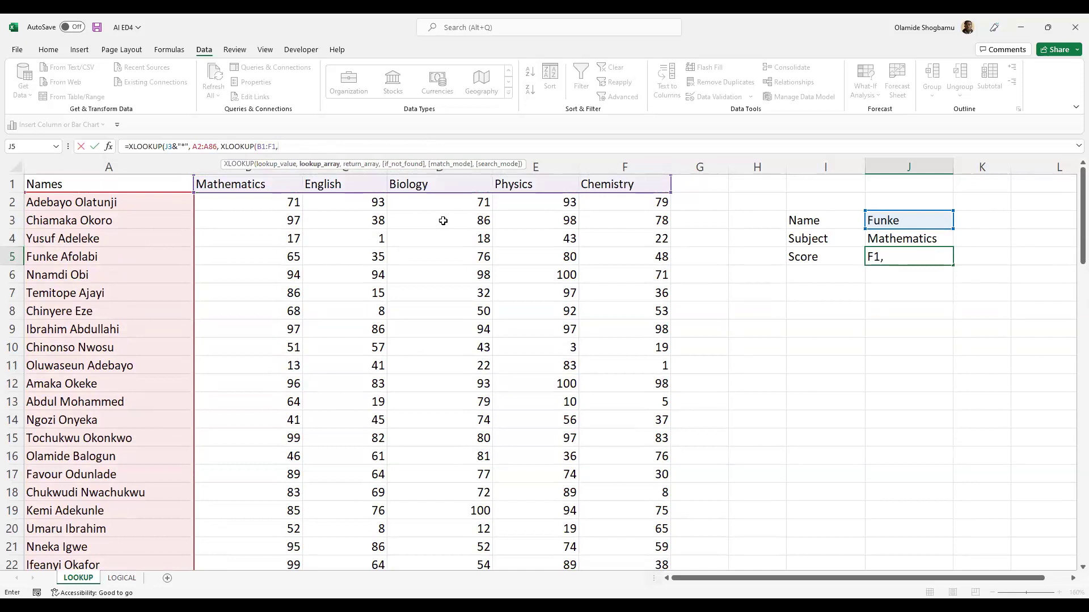
Step: Try to select the scores from B2 down to F86 as the nested XLOOKUP's second argument
{"action": "left_click", "coordinate": [258, 203]}
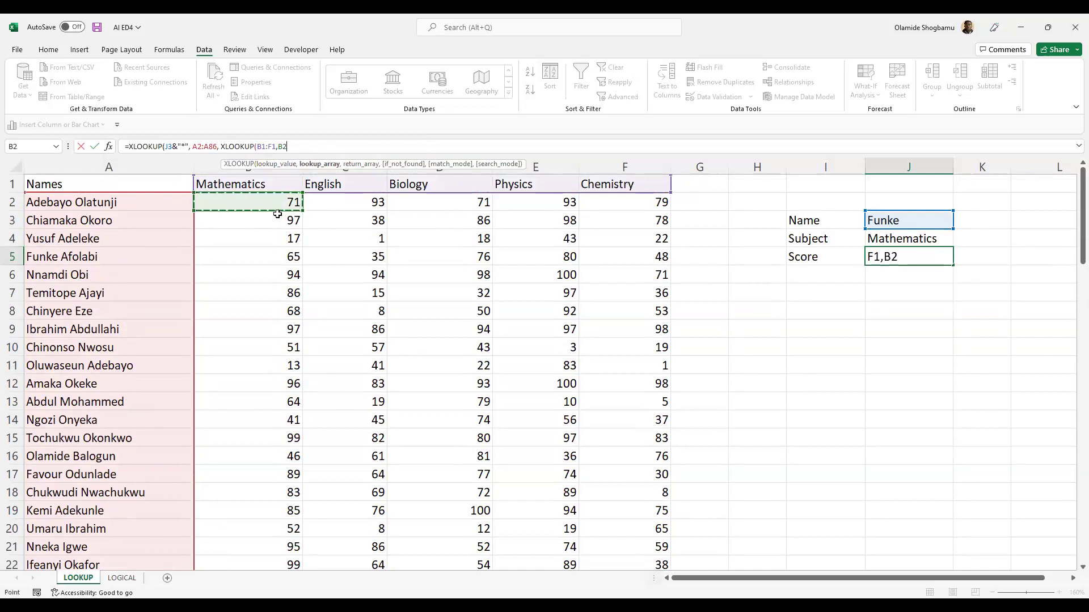
{"action": "scroll", "coordinate": [579, 312], "scroll_direction": "down", "scroll_amount": 12}
{"action": "scroll", "coordinate": [604, 354], "scroll_direction": "down", "scroll_amount": 13}
{"action": "left_click", "coordinate": [637, 365]}
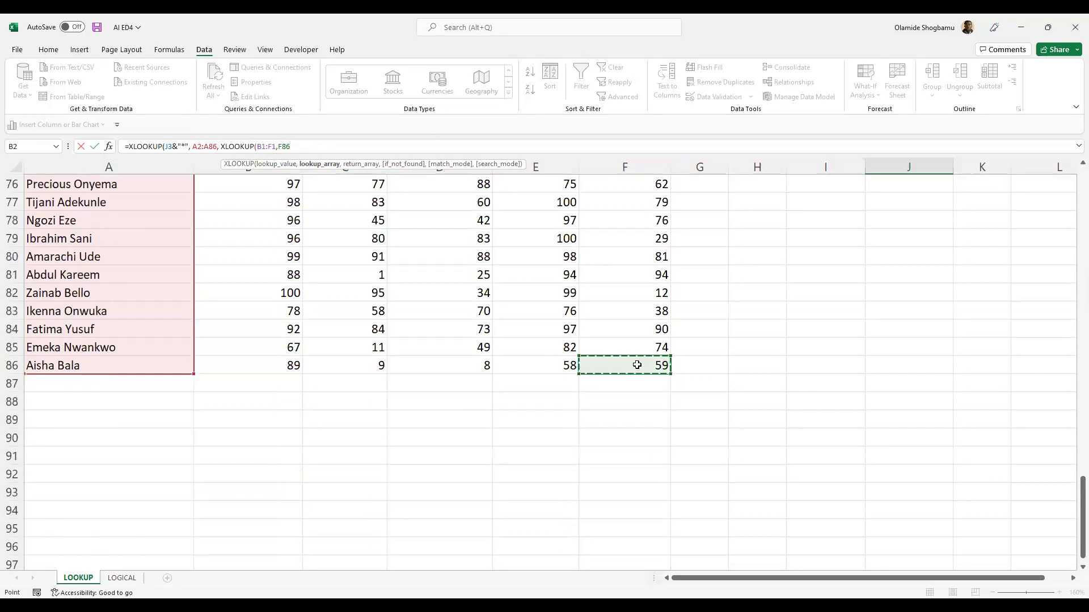
{"action": "scroll", "coordinate": [480, 291], "scroll_direction": "up", "scroll_amount": 5}
{"action": "scroll", "coordinate": [480, 291], "scroll_direction": "up", "scroll_amount": 20}
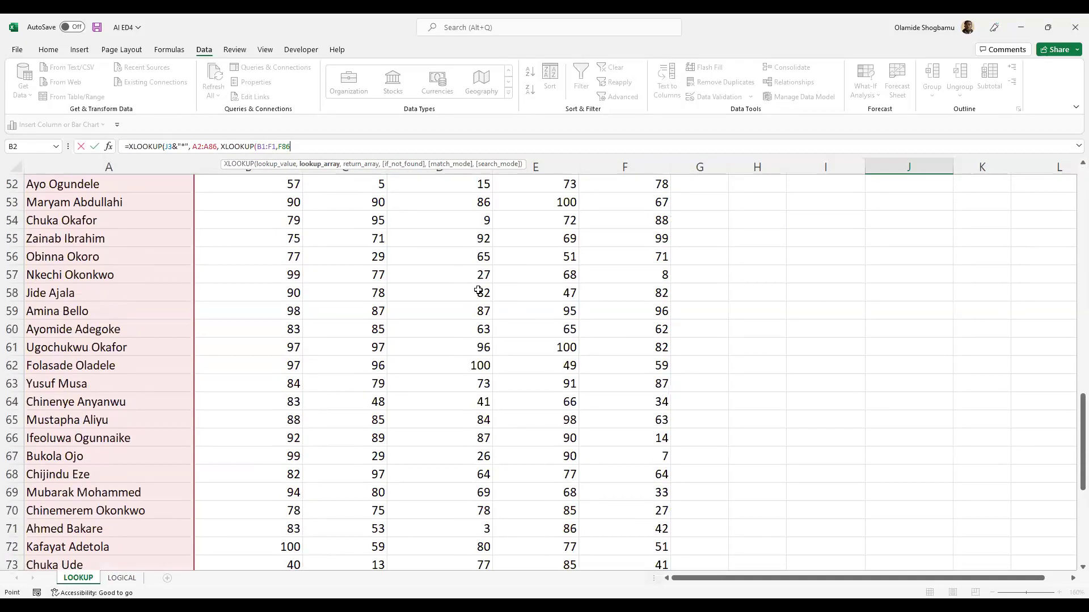
{"action": "left_click", "coordinate": [270, 207]}
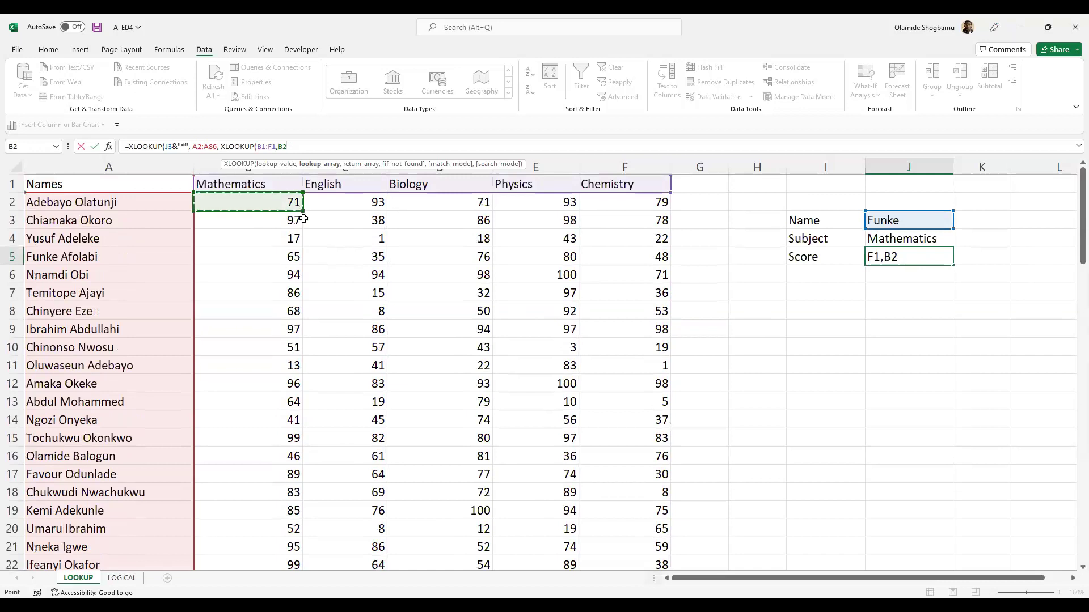
{"action": "scroll", "coordinate": [616, 369], "scroll_direction": "down", "scroll_amount": 9}
{"action": "scroll", "coordinate": [647, 406], "scroll_direction": "down", "scroll_amount": 17}
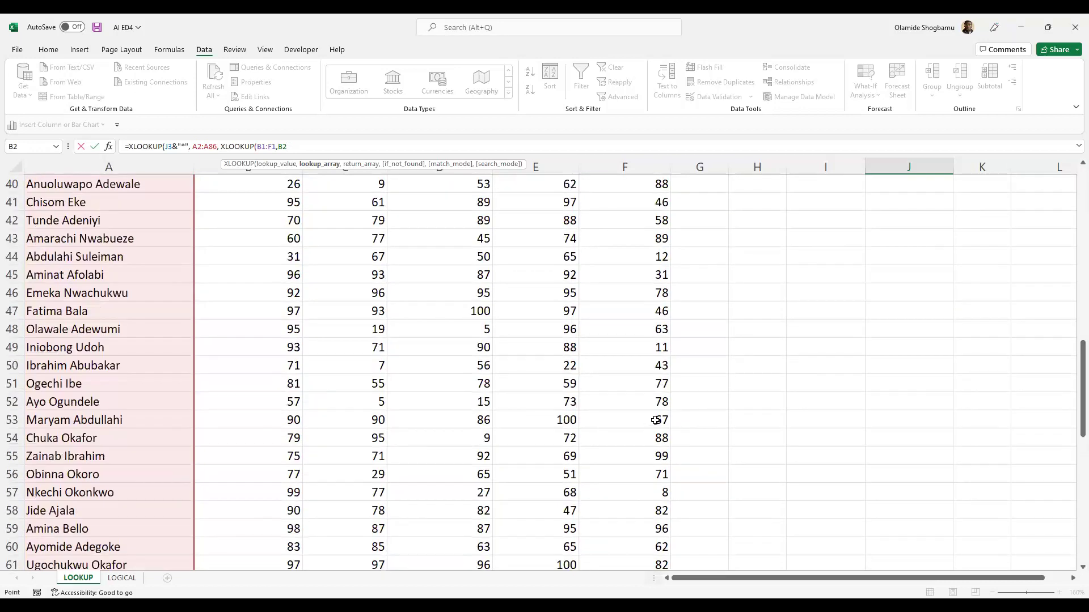
{"action": "left_click", "coordinate": [652, 313]}
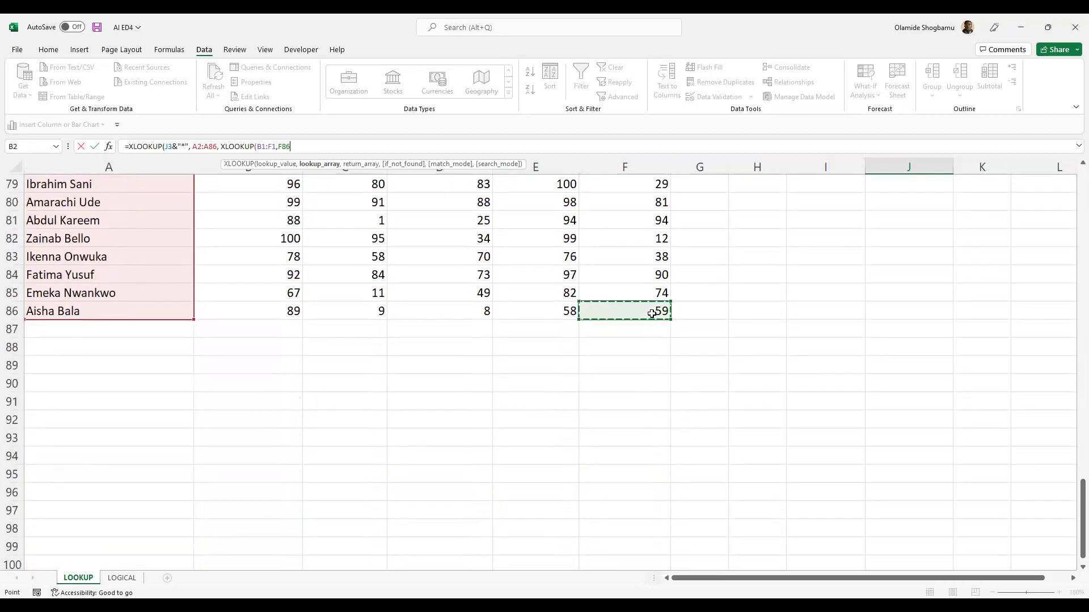
{"action": "scroll", "coordinate": [620, 311], "scroll_direction": "up", "scroll_amount": 10}
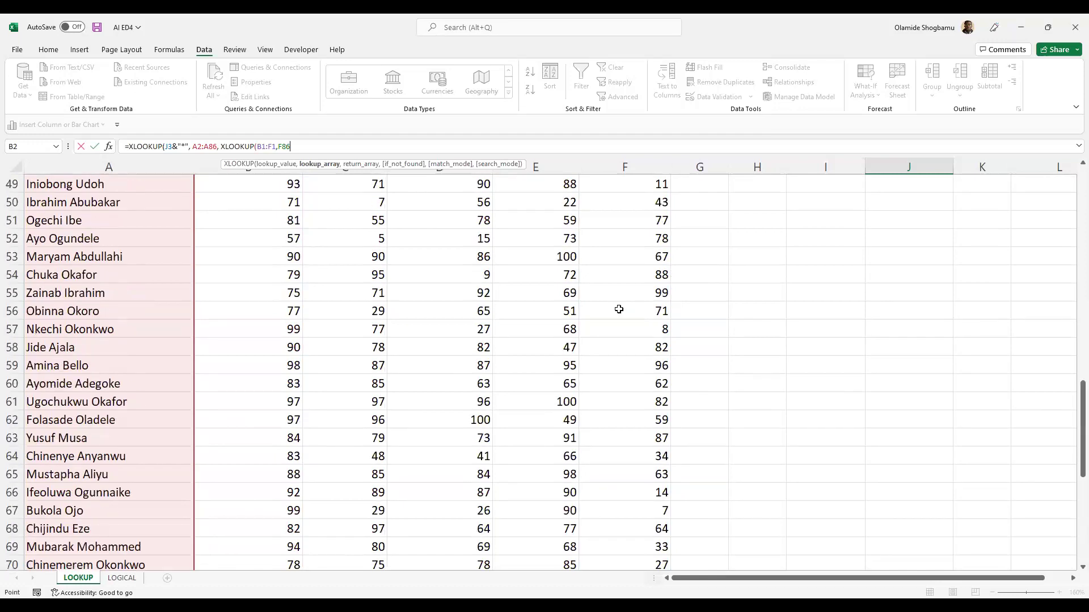
{"action": "scroll", "coordinate": [619, 309], "scroll_direction": "up", "scroll_amount": 16}
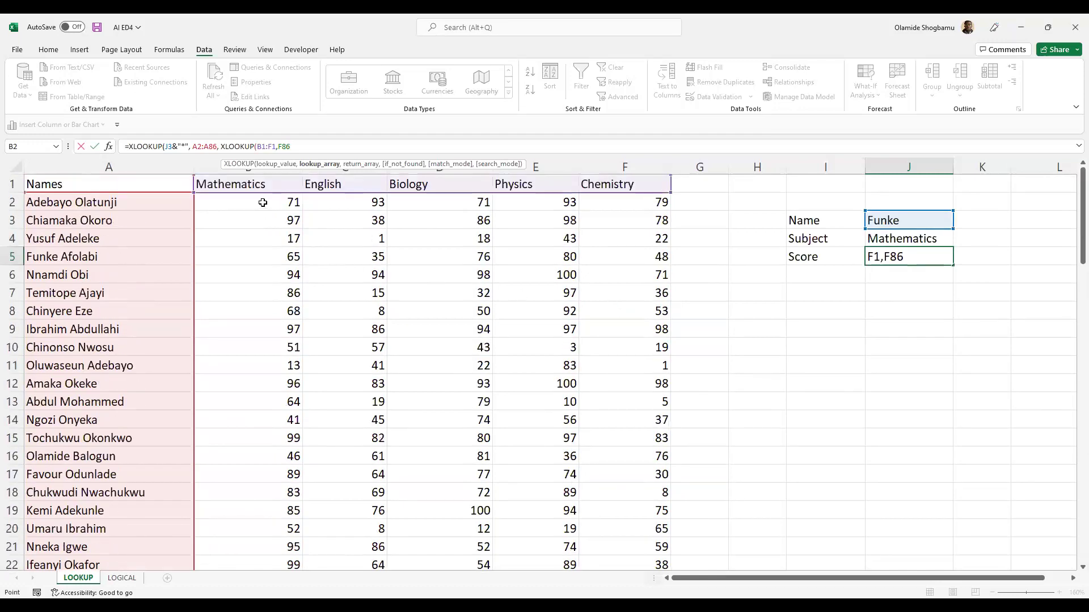
{"action": "left_click", "coordinate": [261, 203]}
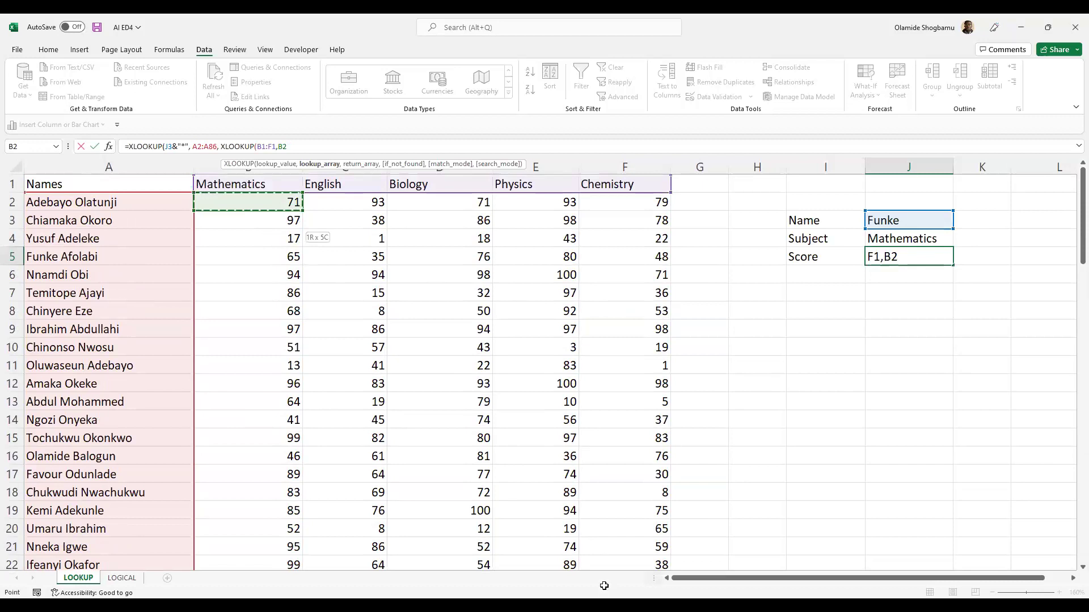
{"action": "left_click_drag", "start_coordinate": [604, 585], "coordinate": [603, 578]}
{"action": "left_click", "coordinate": [604, 543]}
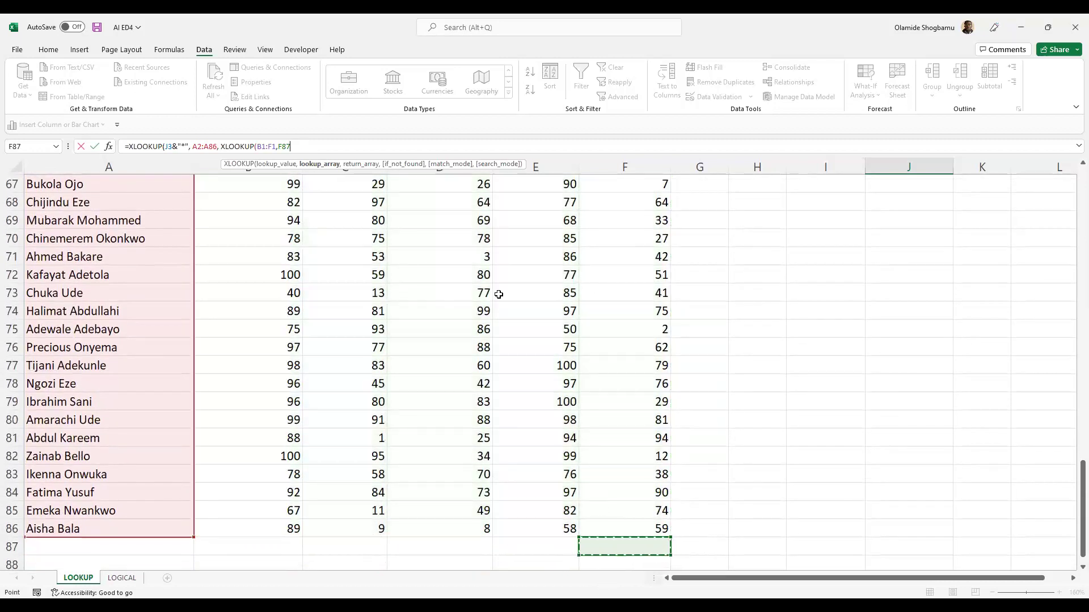
{"action": "scroll", "coordinate": [469, 273], "scroll_direction": "up", "scroll_amount": 5}
{"action": "scroll", "coordinate": [364, 248], "scroll_direction": "up", "scroll_amount": 17}
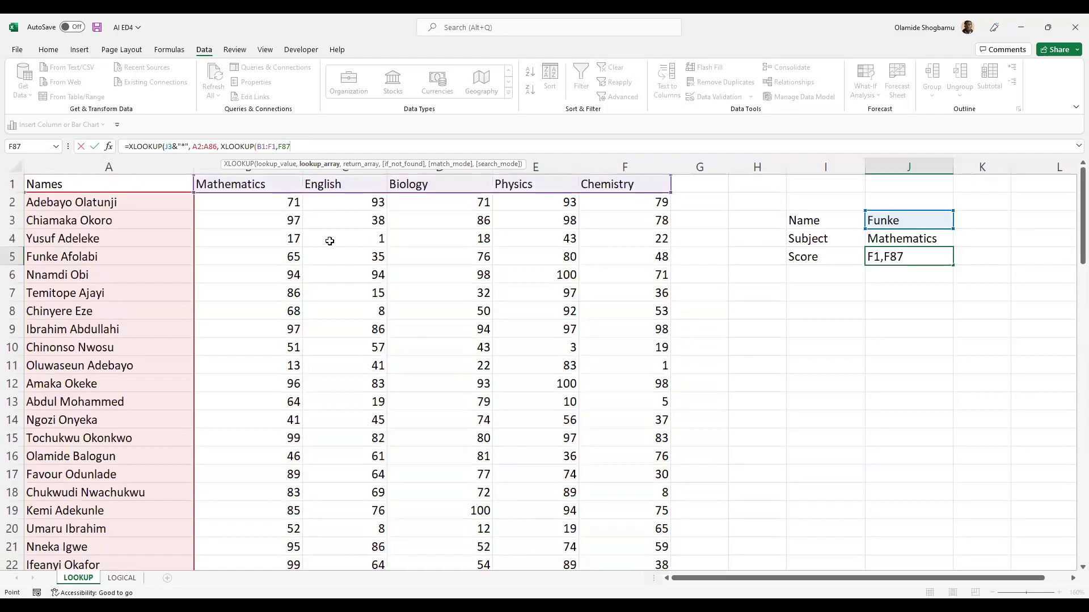
Step: Add the score range B2:F86 as the nested XLOOKUP's second argument and close both functions' parentheses
{"action": "left_click", "coordinate": [255, 202]}
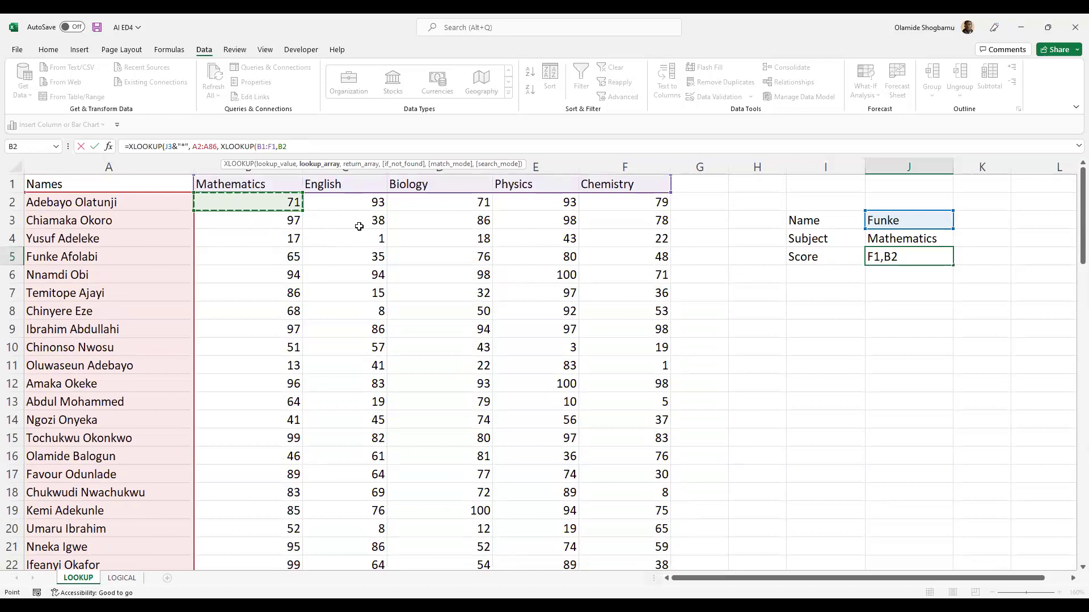
{"action": "key", "text": "ctrl+shift+End"}
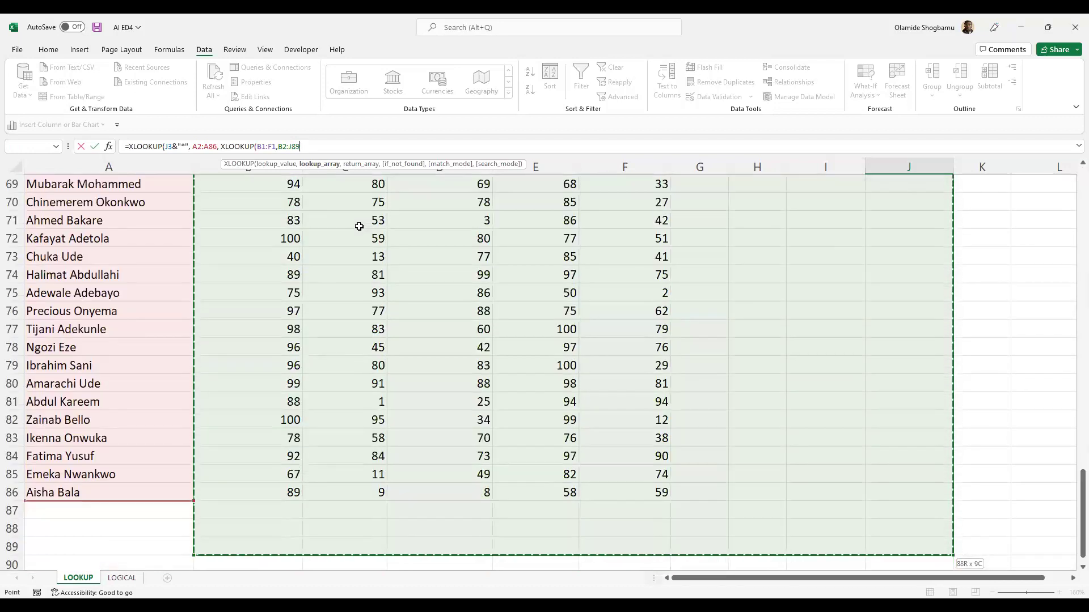
{"action": "key", "text": "ctrl+shift+Left"}
{"action": "key", "text": "ctrl+shift+Up"}
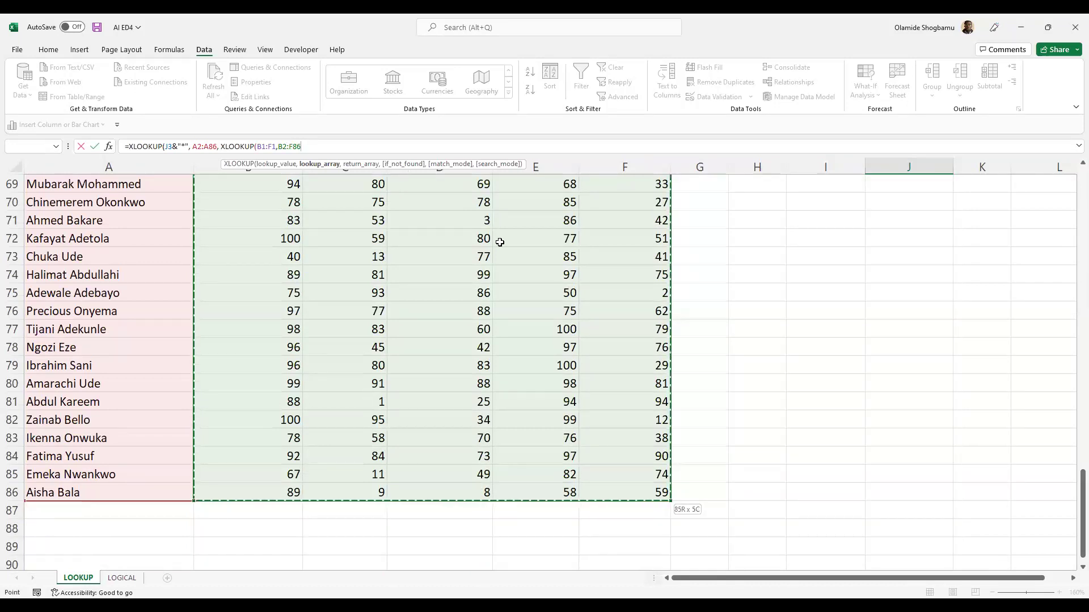
{"action": "scroll", "coordinate": [495, 213], "scroll_direction": "up", "scroll_amount": 7}
{"action": "scroll", "coordinate": [494, 209], "scroll_direction": "up", "scroll_amount": 16}
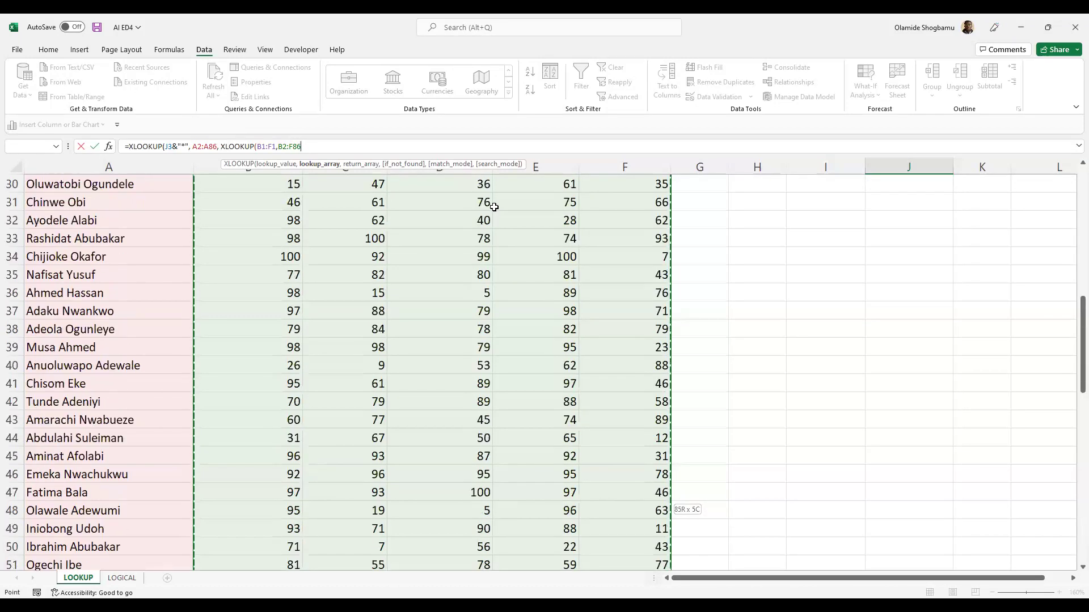
{"action": "left_click", "coordinate": [355, 148]}
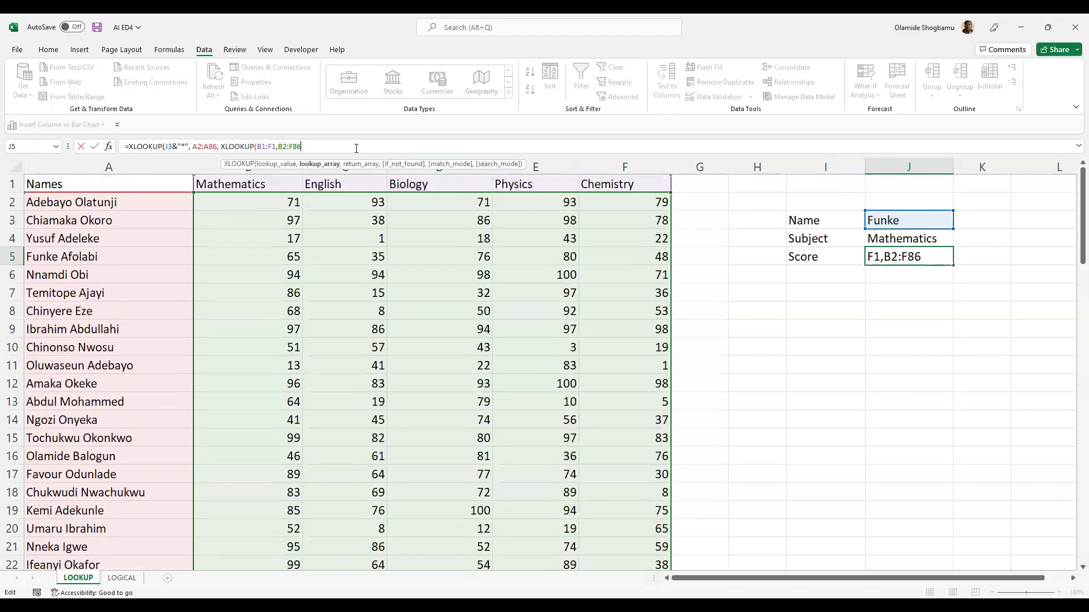
{"action": "type", "text": "))"}
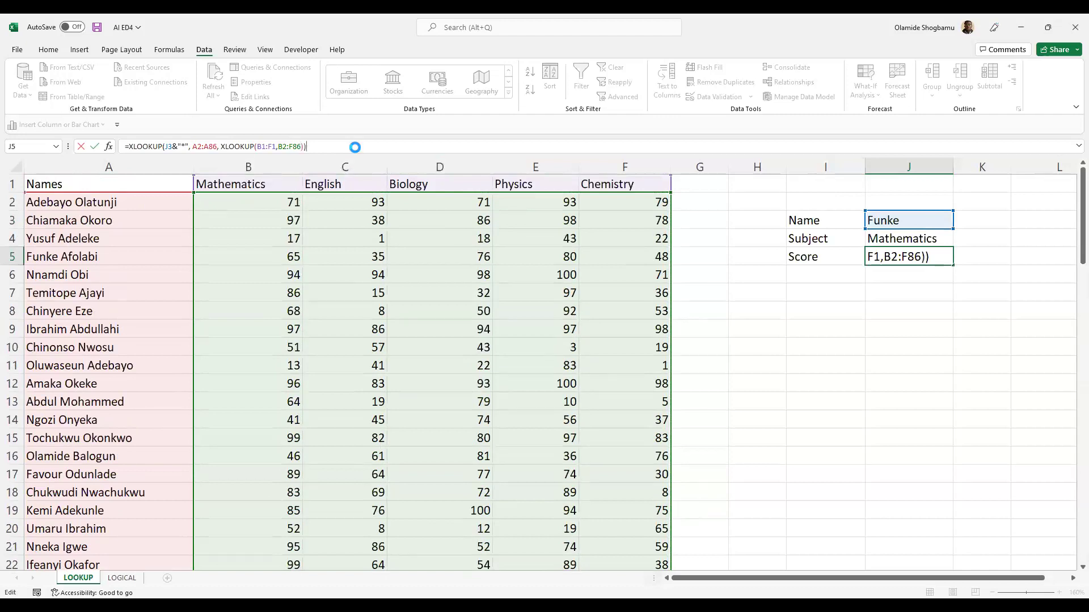
Step: Insert the subject cell J4 as the nested XLOOKUP's lookup value ahead of B1:F1 and B2:F86, and enter the formula
{"action": "key", "text": "Return"}
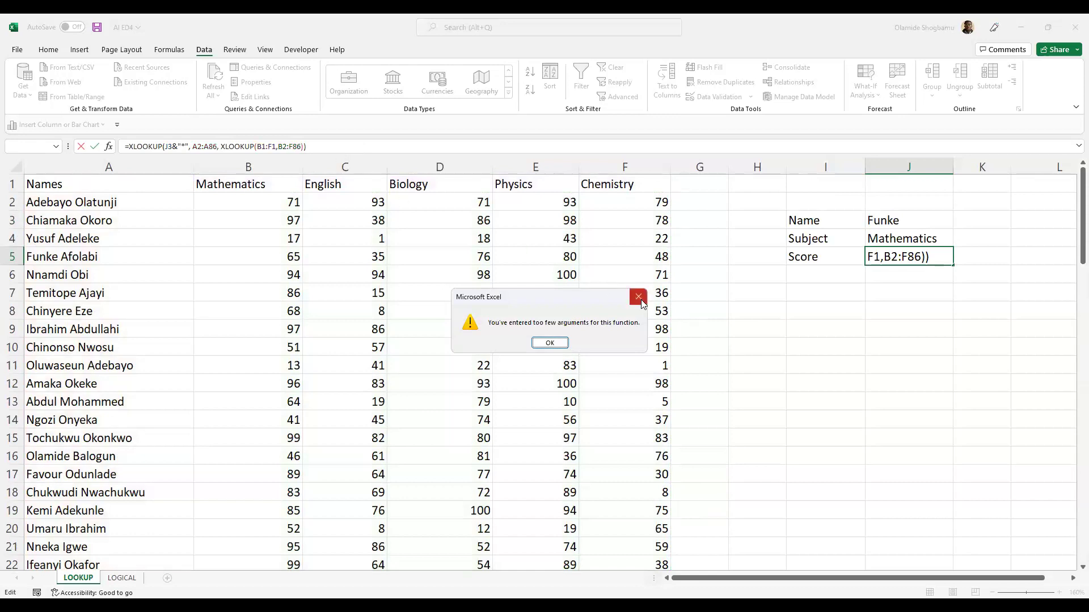
{"action": "key", "text": "Return"}
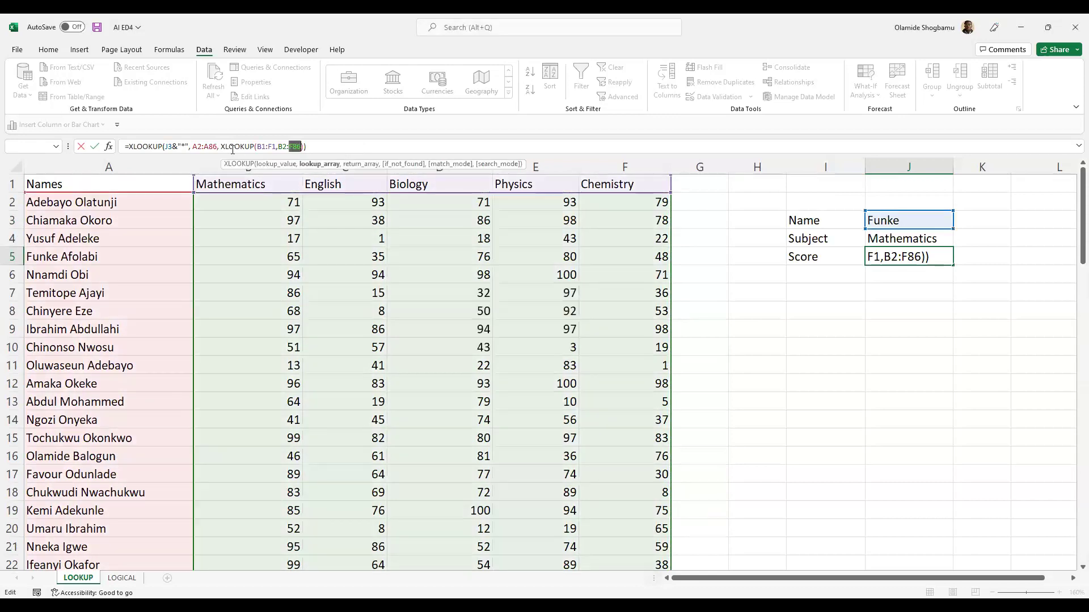
{"action": "left_click", "coordinate": [257, 149]}
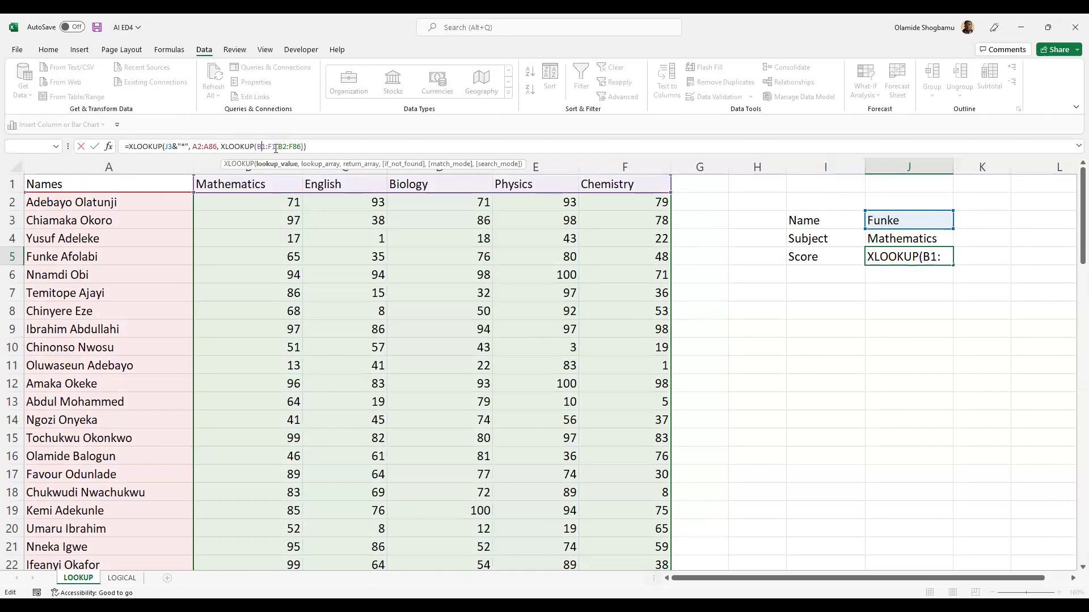
{"action": "left_click", "coordinate": [910, 239]}
{"action": "type", "text": ","}
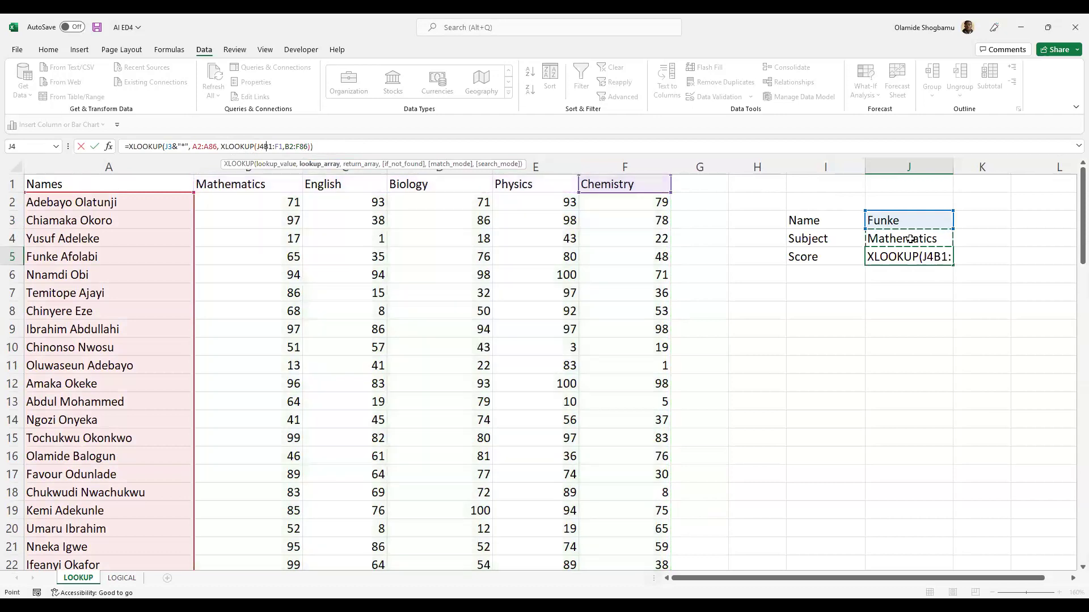
{"action": "left_click", "coordinate": [289, 148]}
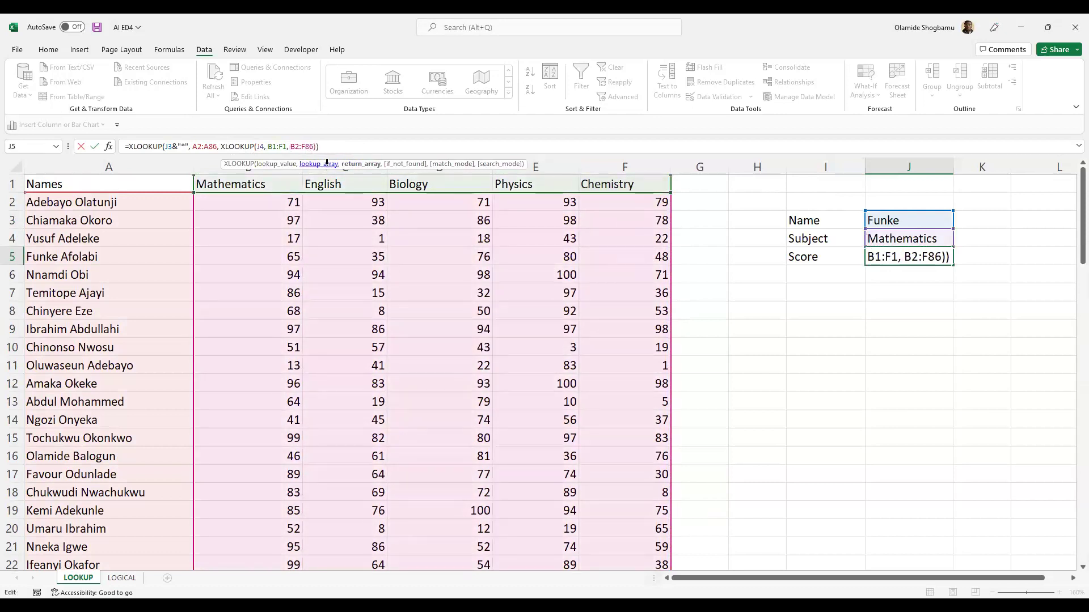
{"action": "key", "text": "Return"}
Step: Check each argument of the XLOOKUP formula in J5, from the wildcard lookup value to the nested XLOOKUP's return array
{"action": "left_click", "coordinate": [930, 256]}
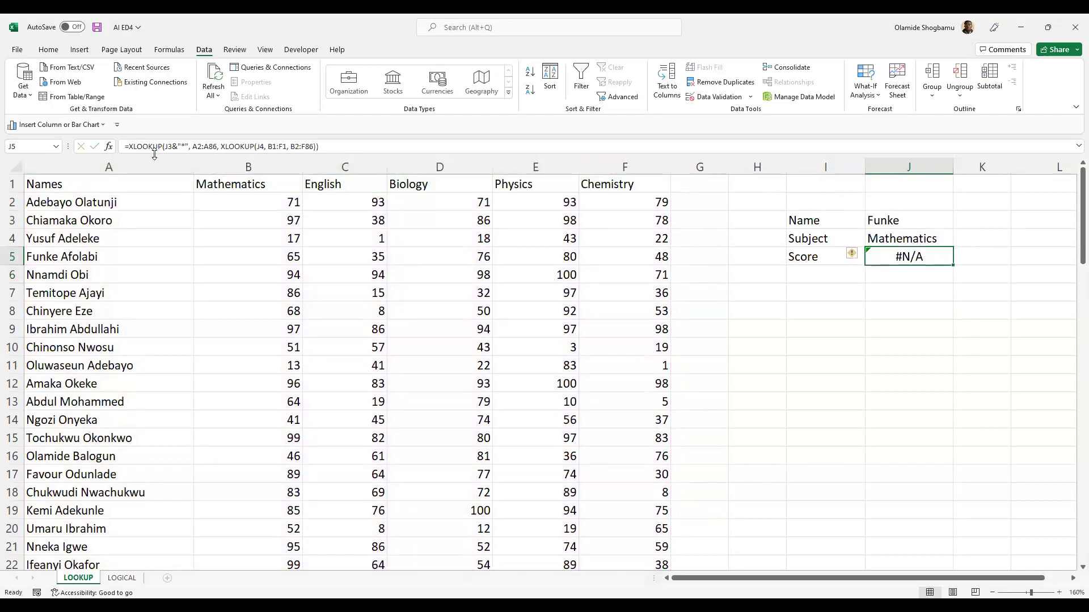
{"action": "left_click", "coordinate": [176, 145]}
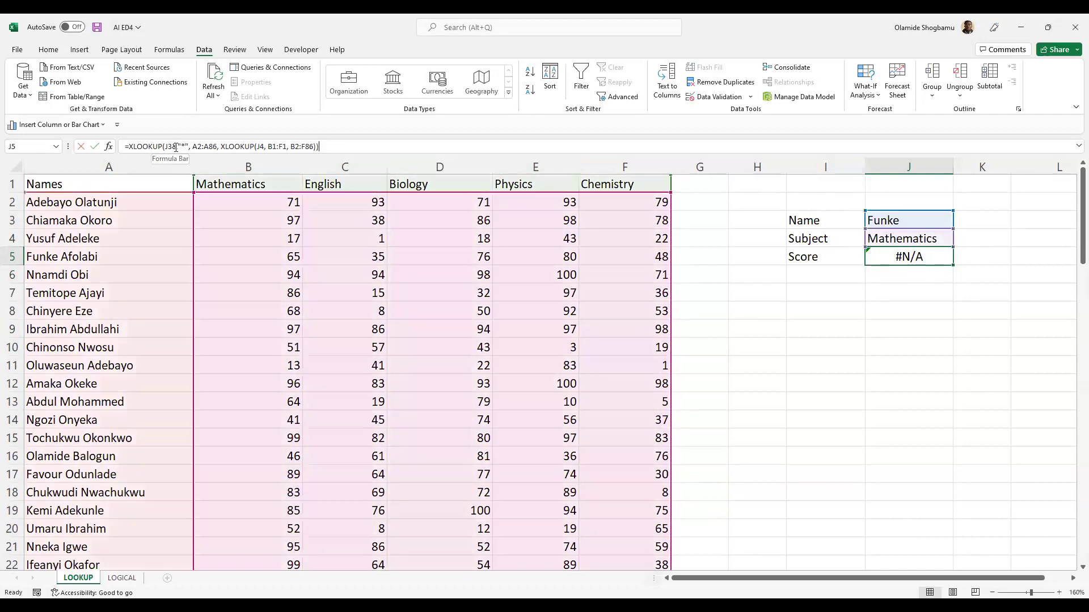
{"action": "left_click", "coordinate": [203, 146]}
{"action": "left_click", "coordinate": [227, 147]}
{"action": "left_click", "coordinate": [263, 146]}
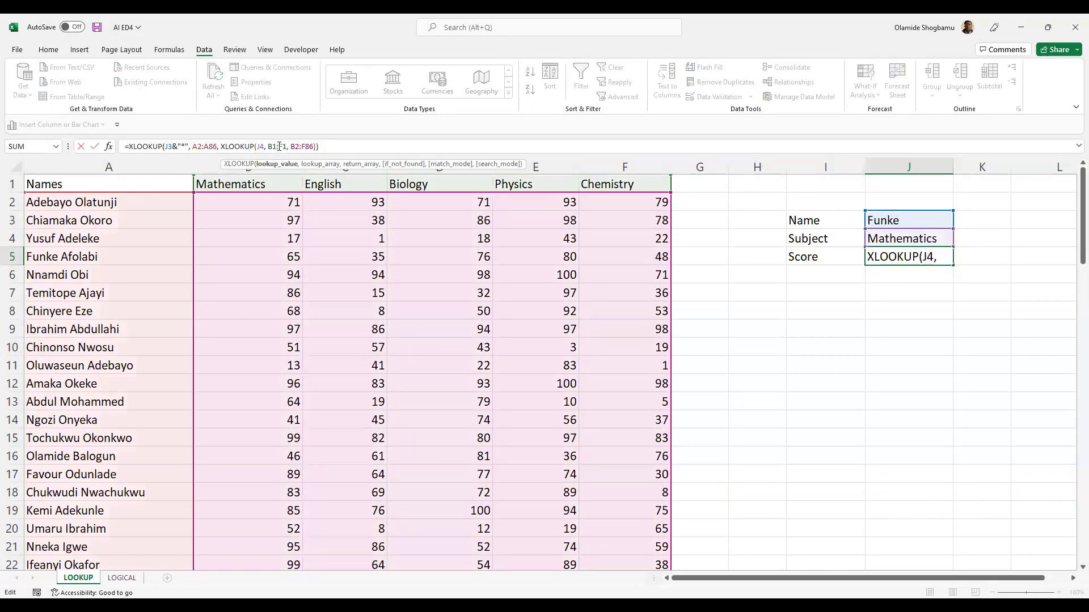
{"action": "left_click", "coordinate": [279, 147]}
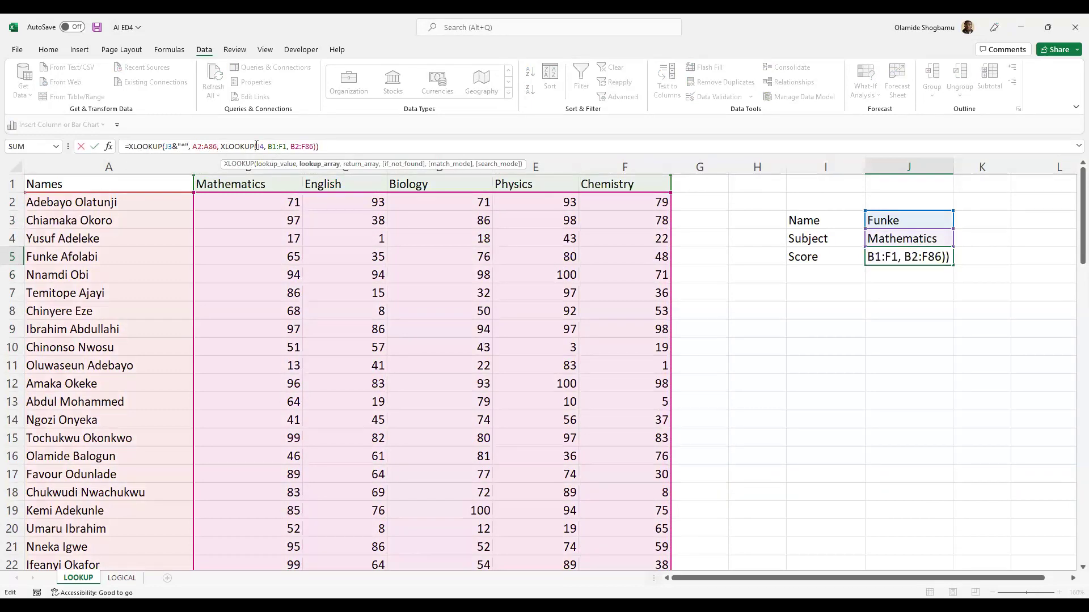
{"action": "left_click", "coordinate": [301, 147]}
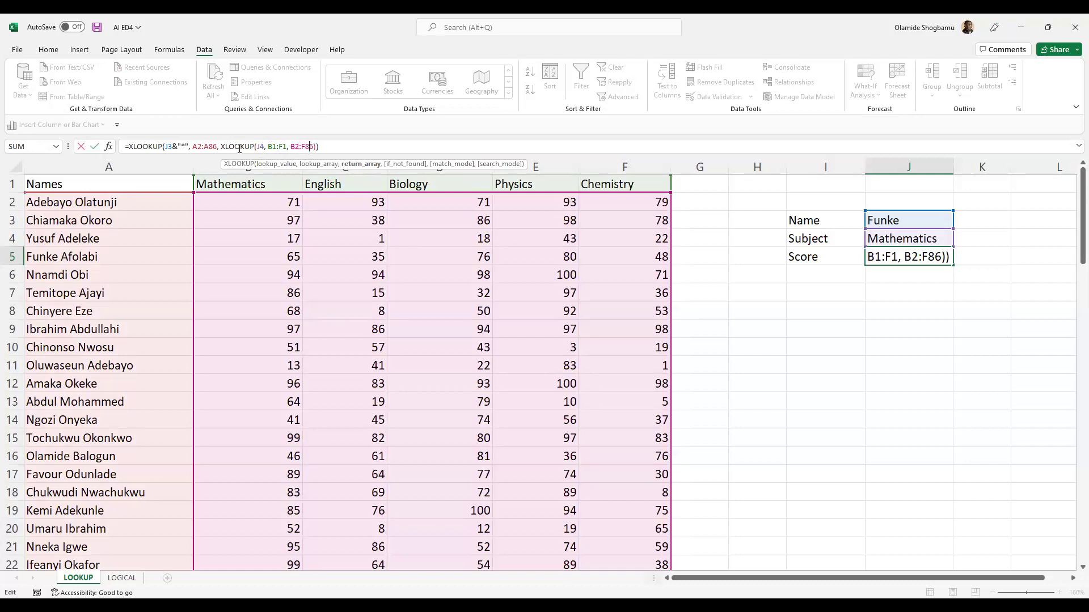
{"action": "left_click", "coordinate": [218, 147]}
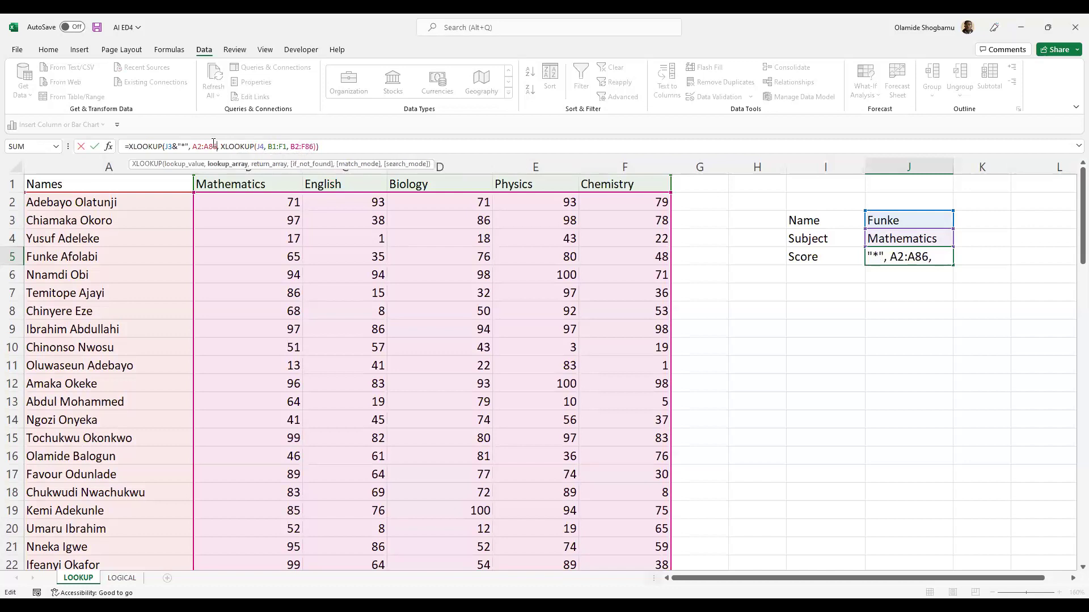
{"action": "left_click", "coordinate": [200, 142]}
{"action": "left_click", "coordinate": [165, 146]}
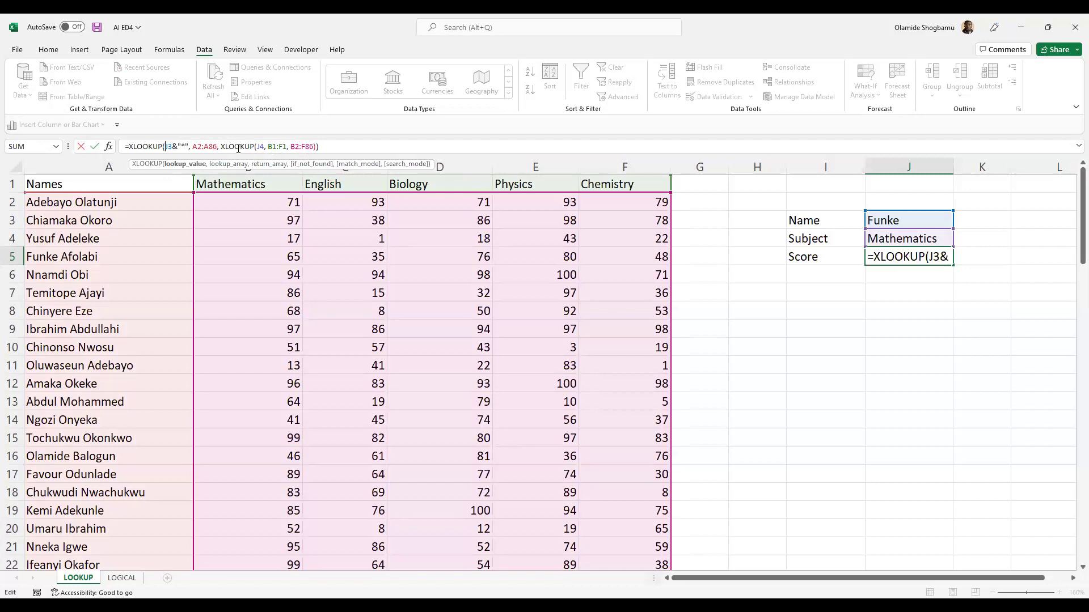
{"action": "left_click", "coordinate": [337, 148]}
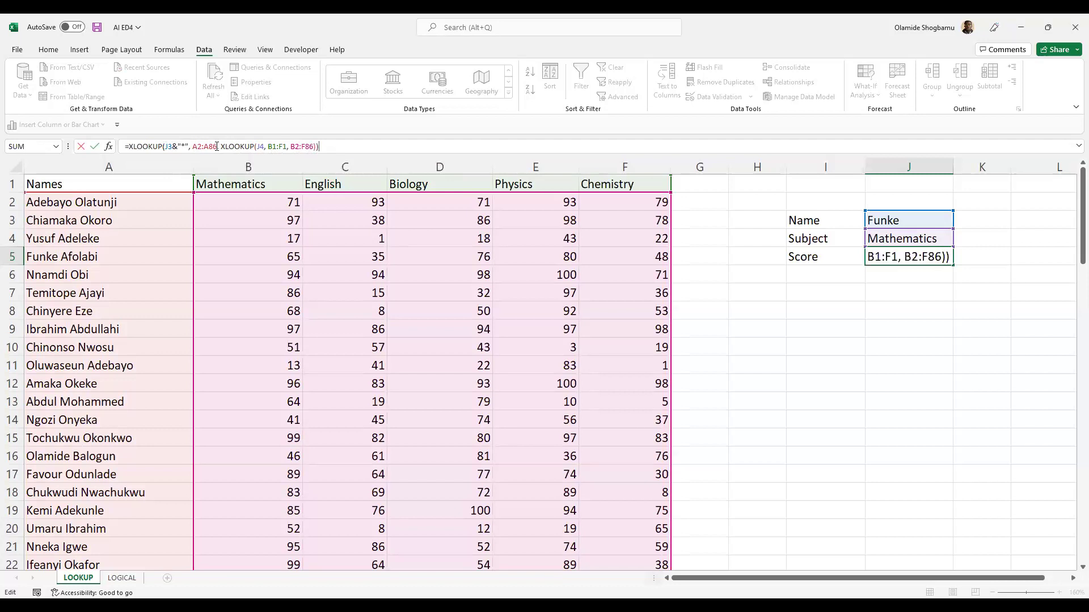
Step: Try replacing the nested XLOOKUP in J5 with the Chemistry scores F2:F86 as the return array
{"action": "left_click_drag", "start_coordinate": [217, 146], "coordinate": [320, 146]}
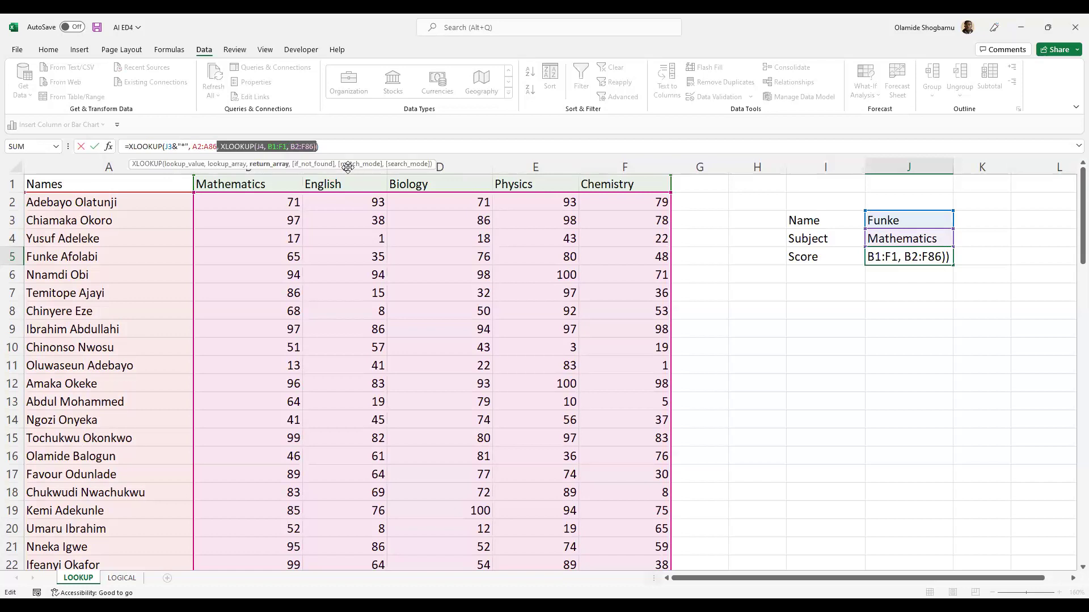
{"action": "key", "text": "BackSpace"}
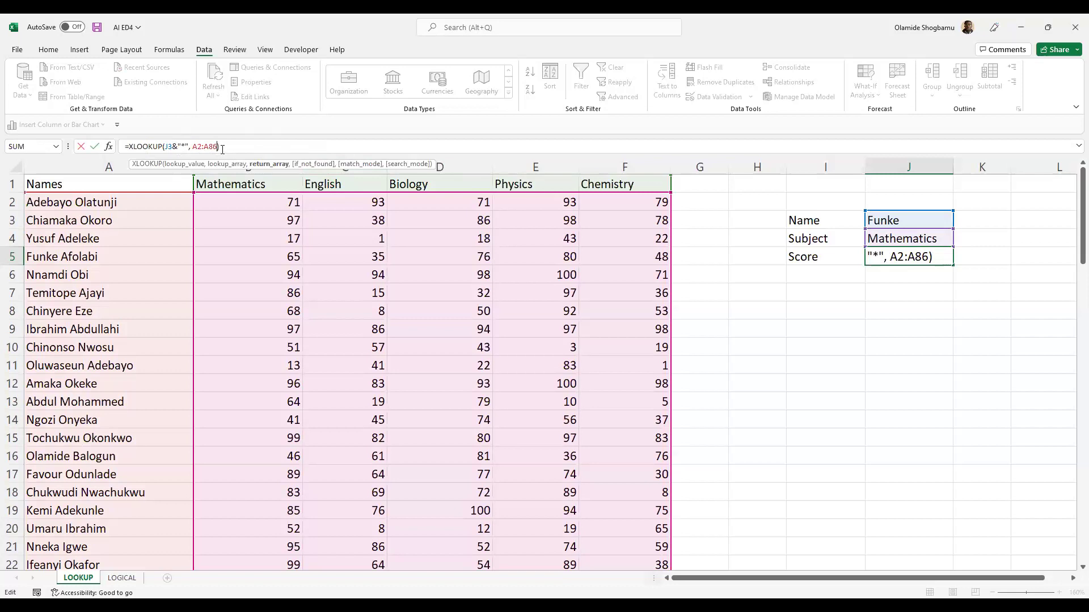
{"action": "type", "text": ","}
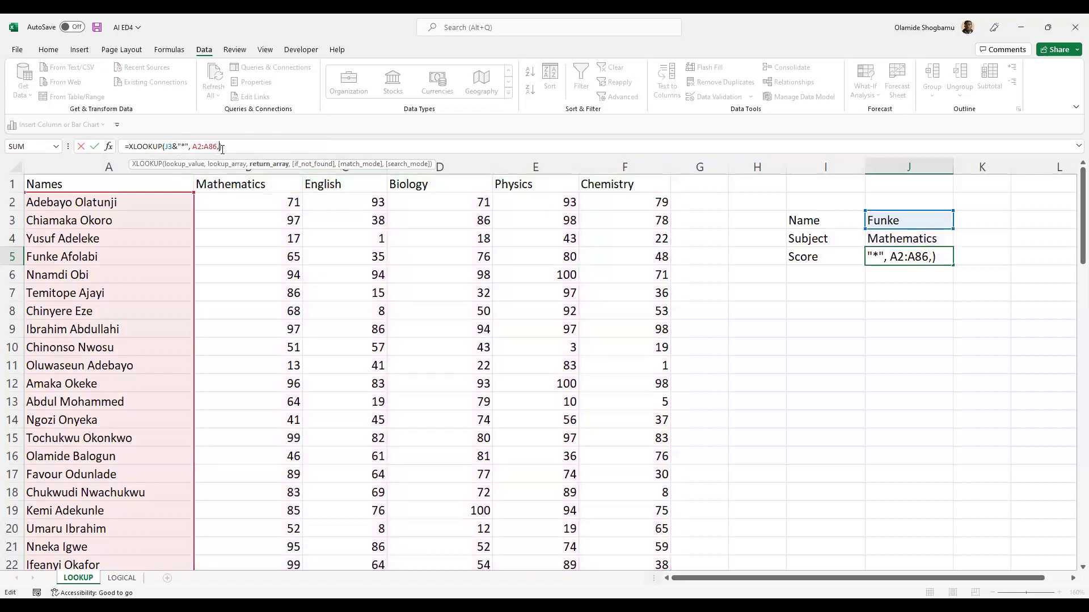
{"action": "left_click", "coordinate": [639, 205]}
{"action": "scroll", "coordinate": [641, 212], "scroll_direction": "down", "scroll_amount": 12}
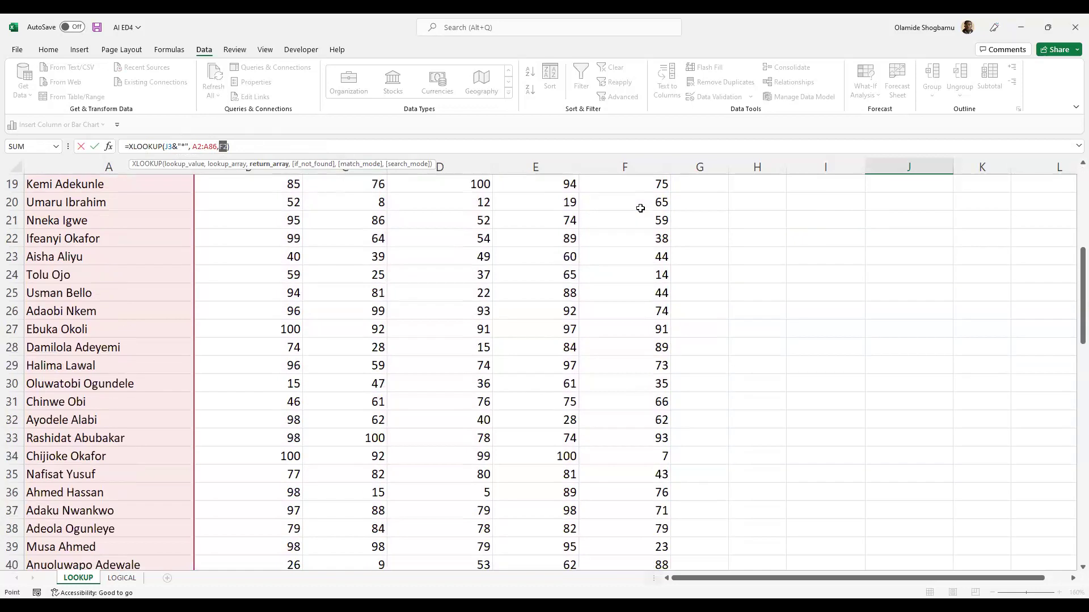
{"action": "scroll", "coordinate": [642, 216], "scroll_direction": "down", "scroll_amount": 18}
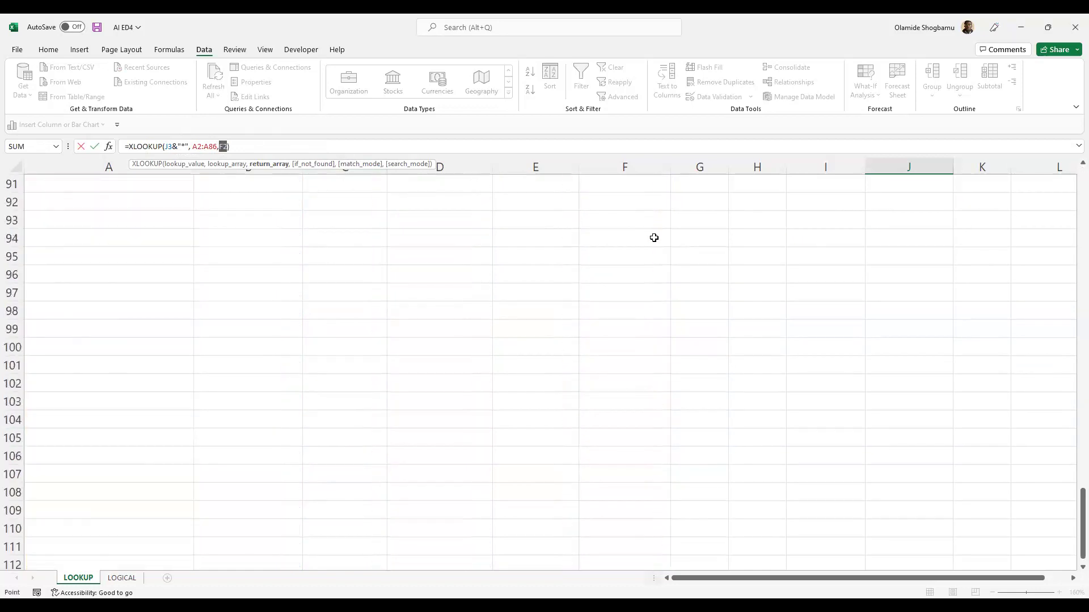
{"action": "scroll", "coordinate": [655, 261], "scroll_direction": "up", "scroll_amount": 4}
{"action": "left_click", "coordinate": [624, 304], "text": "shift"}
{"action": "scroll", "coordinate": [616, 272], "scroll_direction": "up", "scroll_amount": 6}
{"action": "scroll", "coordinate": [609, 250], "scroll_direction": "up", "scroll_amount": 20}
{"action": "type", "text": ")"}
{"action": "key", "text": "Return"}
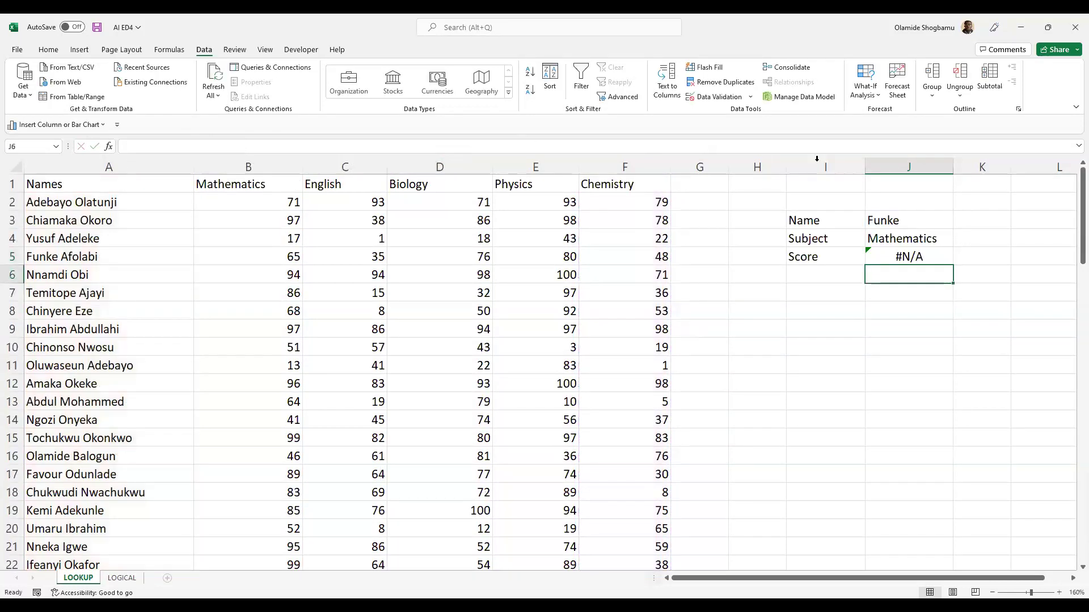
Step: Try adding spaces around the ampersand that joins J3 to the "*" wildcard in J5's formula
{"action": "left_click", "coordinate": [910, 256]}
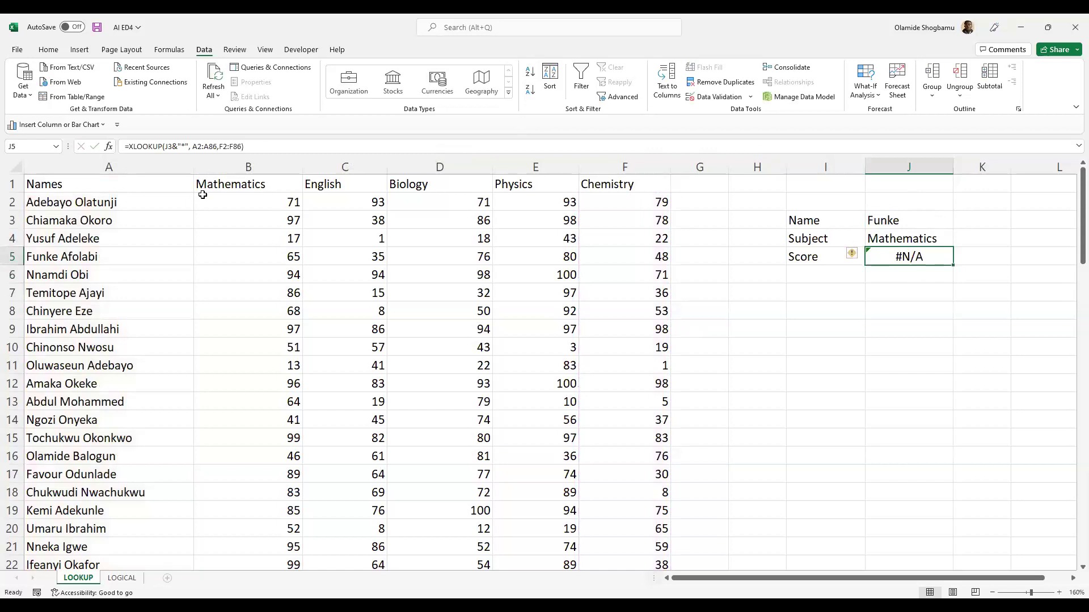
{"action": "left_click", "coordinate": [173, 147]}
{"action": "key", "text": "Right"}
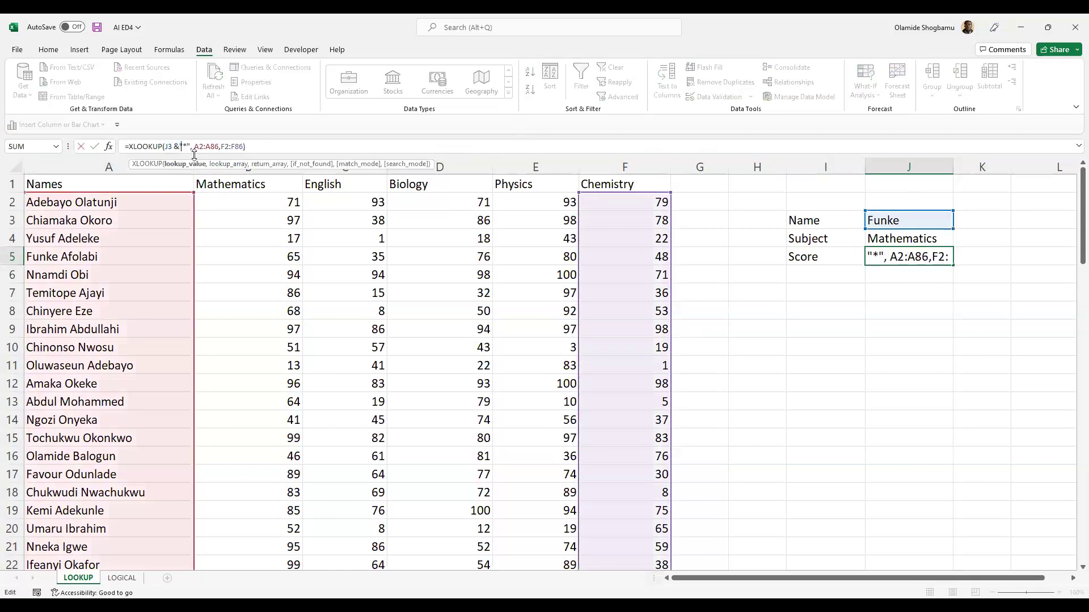
{"action": "key", "text": "Return"}
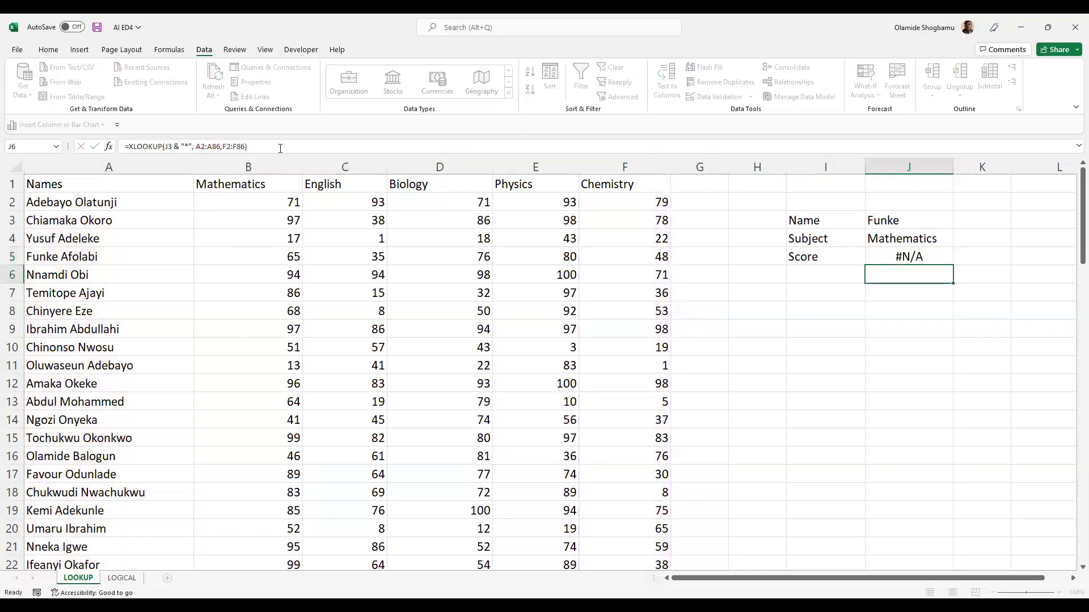
Step: Try removing the space between the ampersand and the "*" wildcard in J5's formula
{"action": "left_click", "coordinate": [908, 256]}
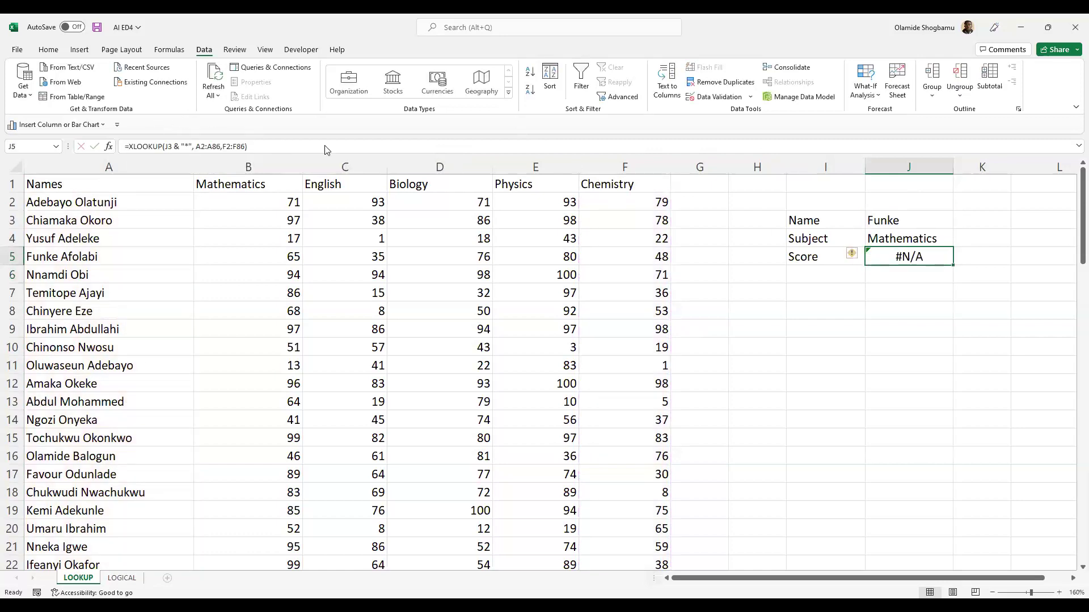
{"action": "left_click", "coordinate": [165, 146]}
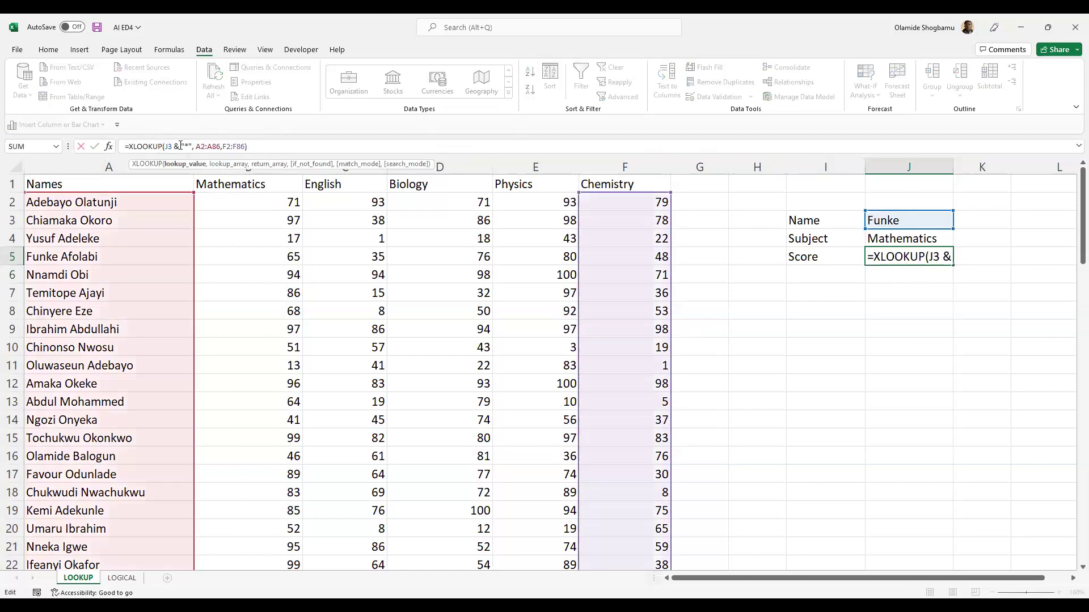
{"action": "left_click", "coordinate": [227, 166]}
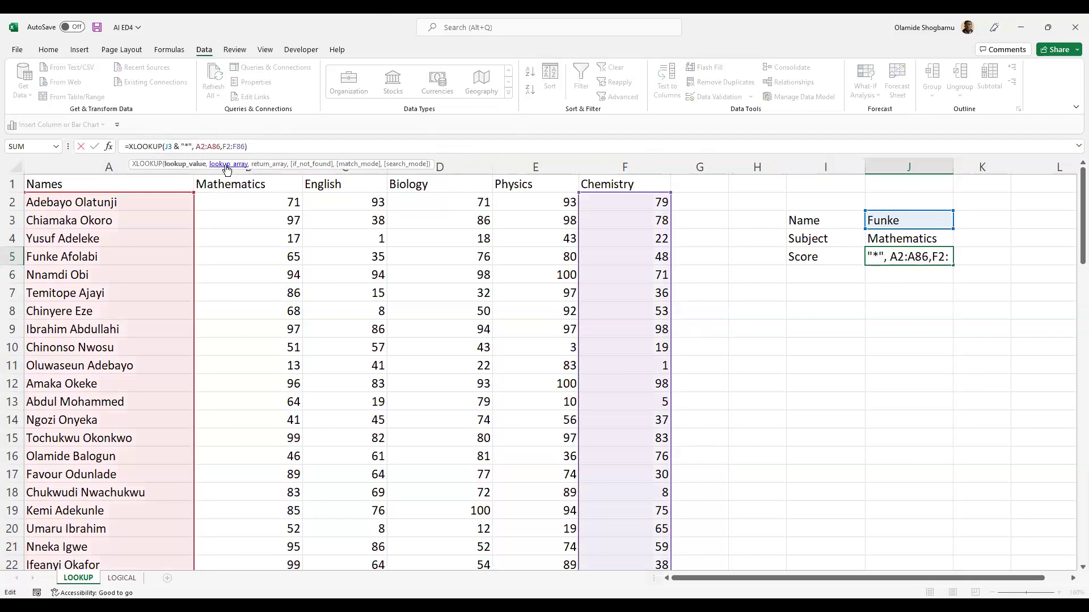
{"action": "key", "text": "BackSpace"}
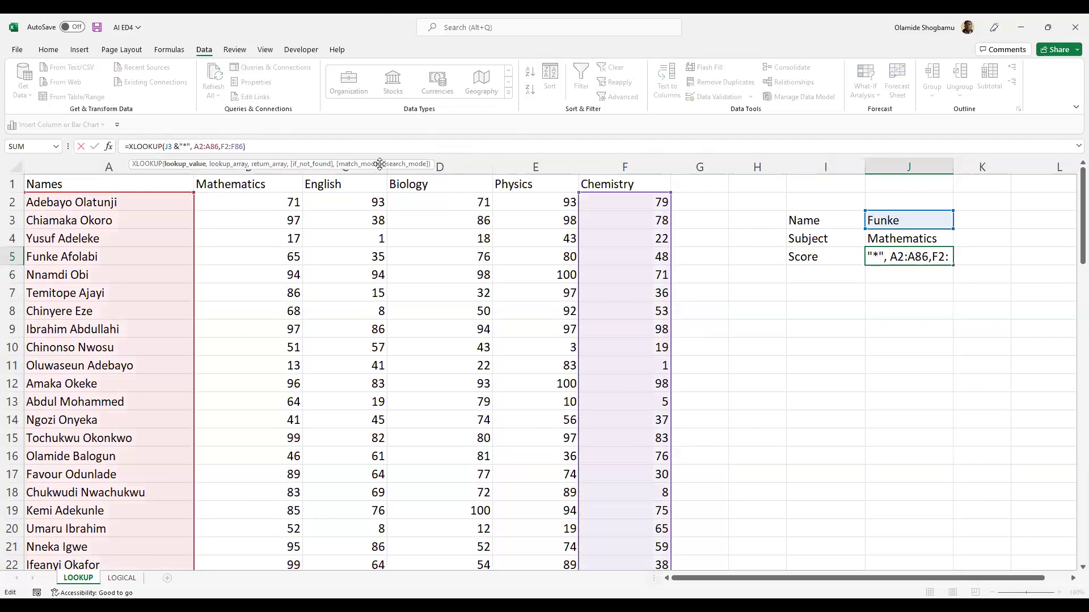
{"action": "key", "text": "Return"}
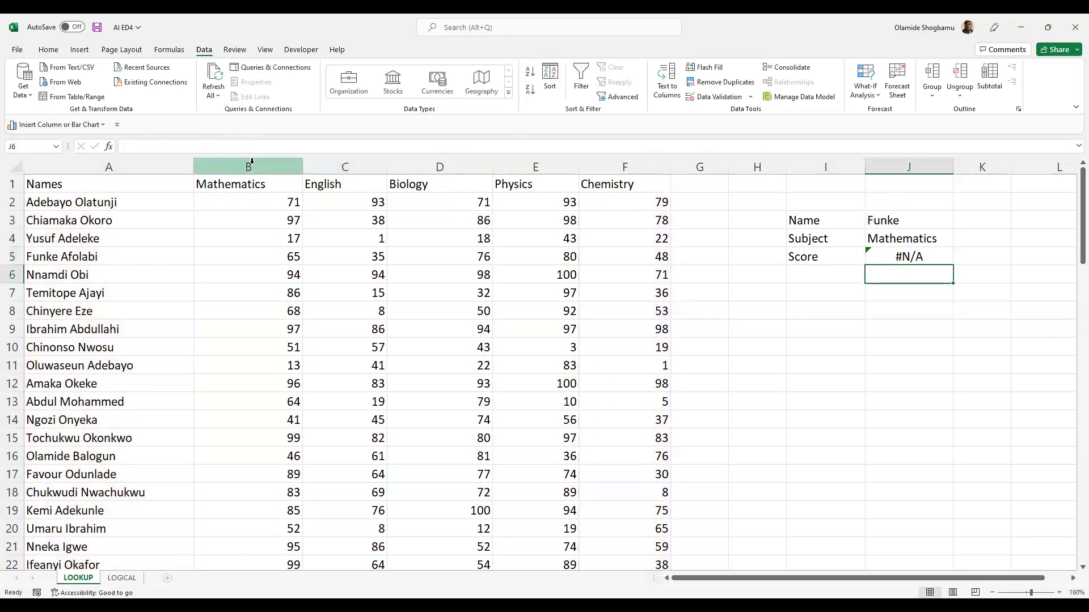
Step: Undo the latest edits to J5 back to the formula with the nested XLOOKUP of J4, B1:F1 and B2:F86
{"action": "left_click", "coordinate": [920, 255]}
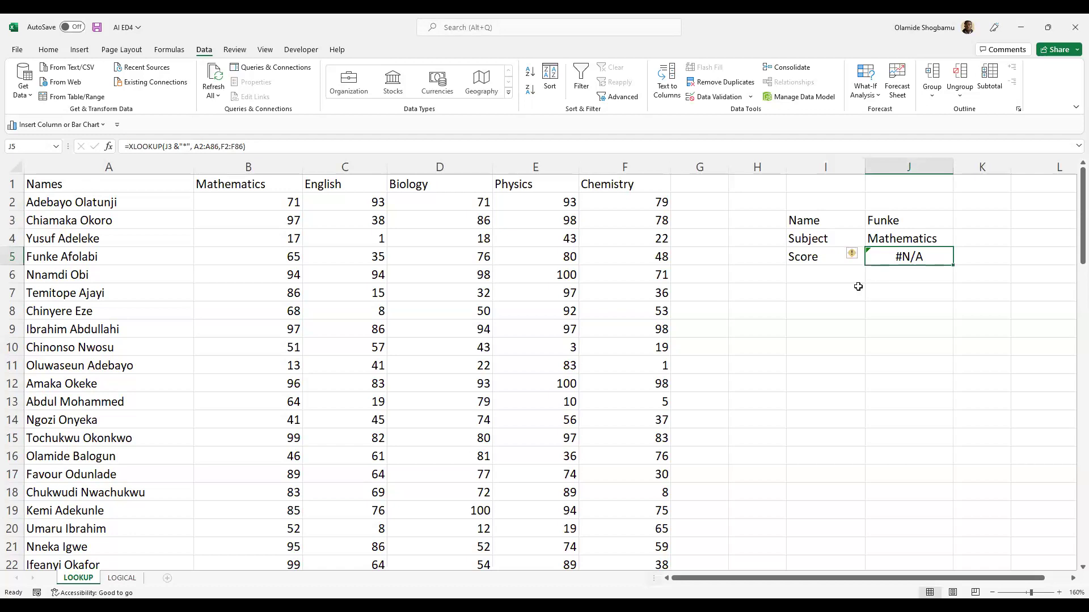
{"action": "left_click", "coordinate": [240, 146]}
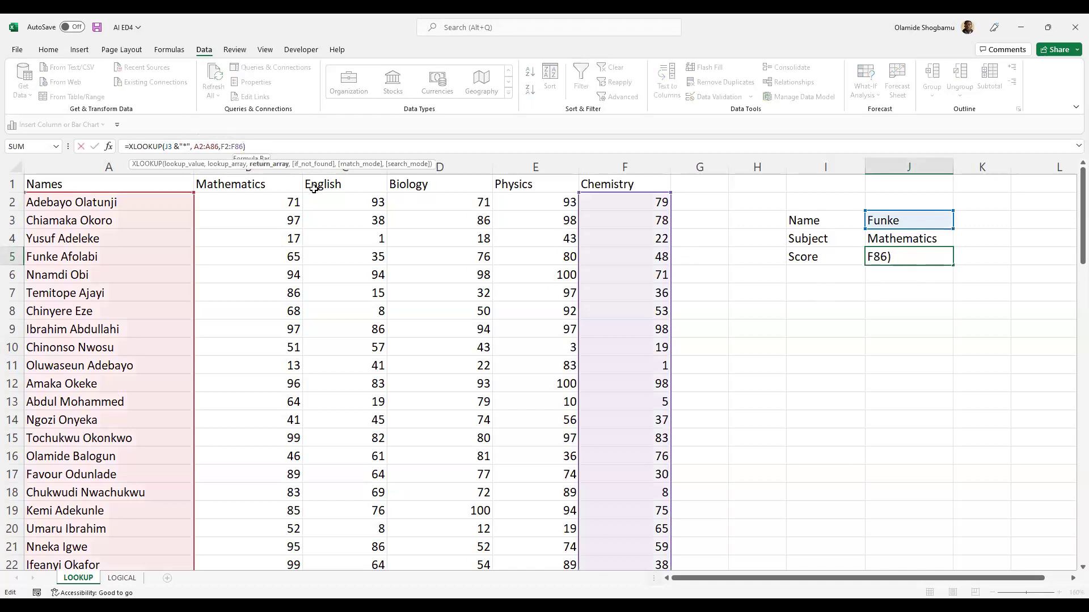
{"action": "left_click", "coordinate": [855, 274]}
{"action": "left_click", "coordinate": [906, 260]}
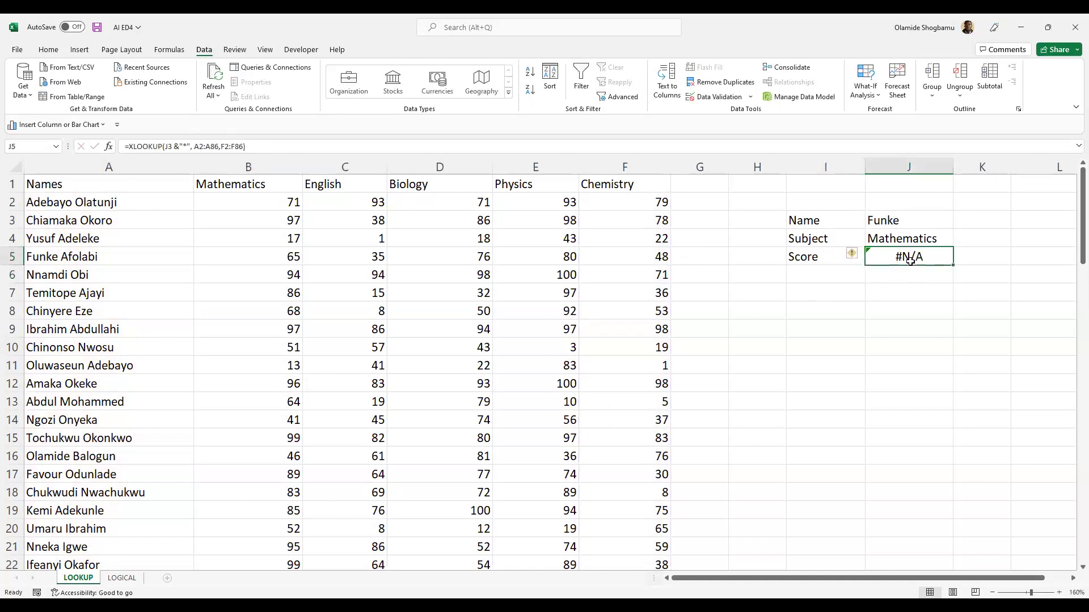
{"action": "key", "text": "Delete"}
{"action": "key", "text": "ctrl+z"}
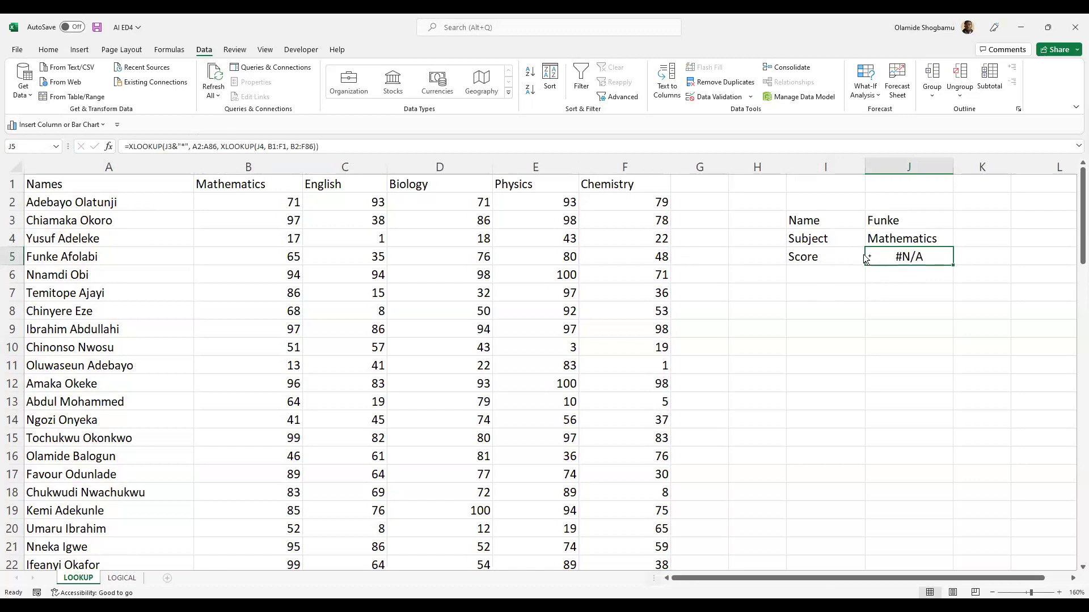
Step: Examine the lookup value, lookup array and return array arguments of the nested XLOOKUP formula in J5
{"action": "left_click", "coordinate": [464, 27]}
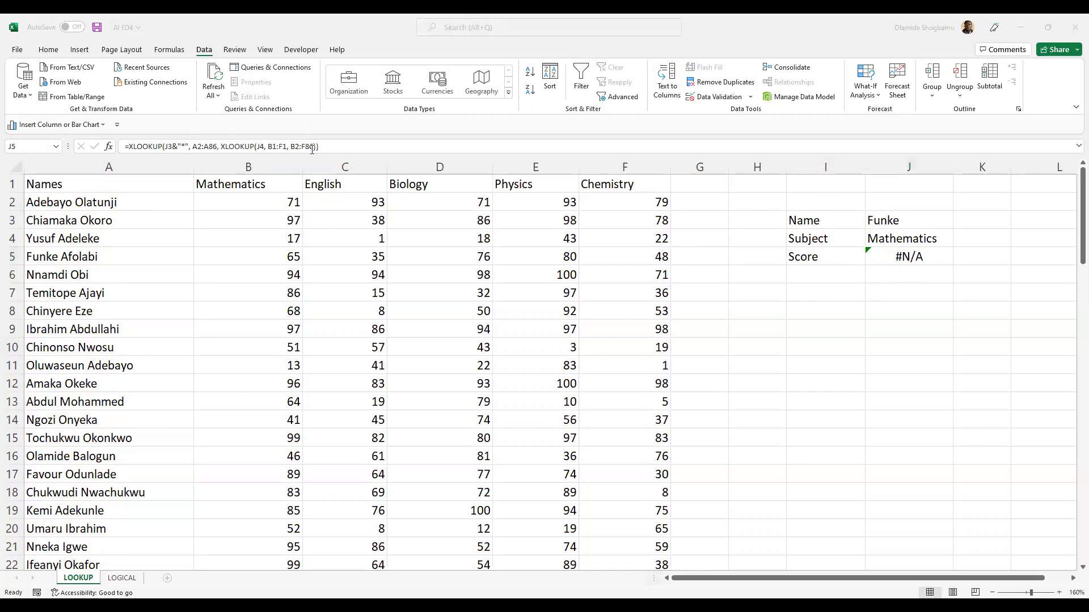
{"action": "left_click", "coordinate": [911, 259]}
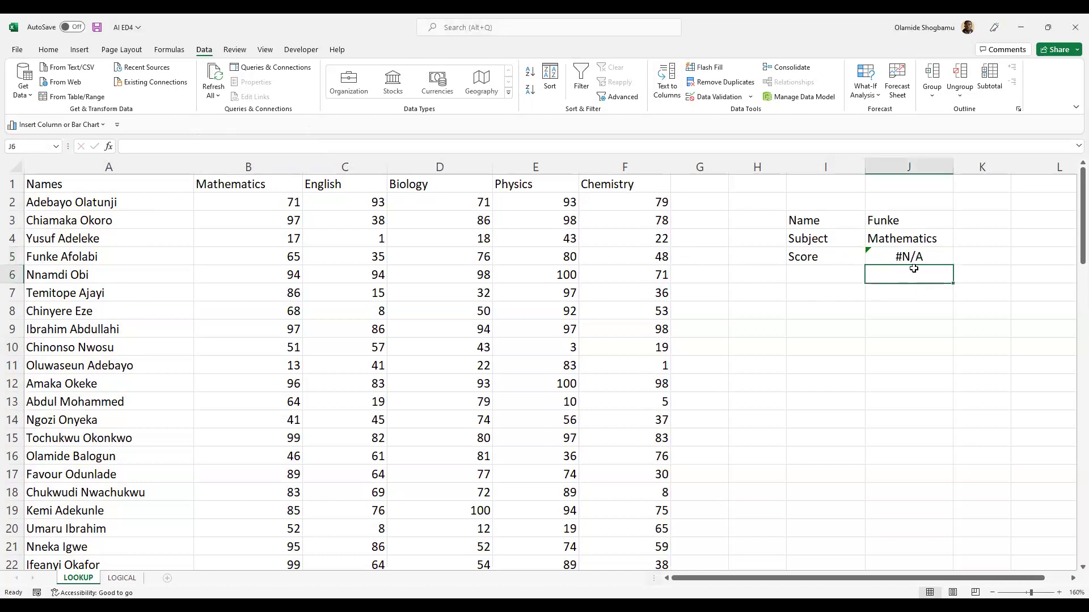
{"action": "left_click", "coordinate": [311, 146]}
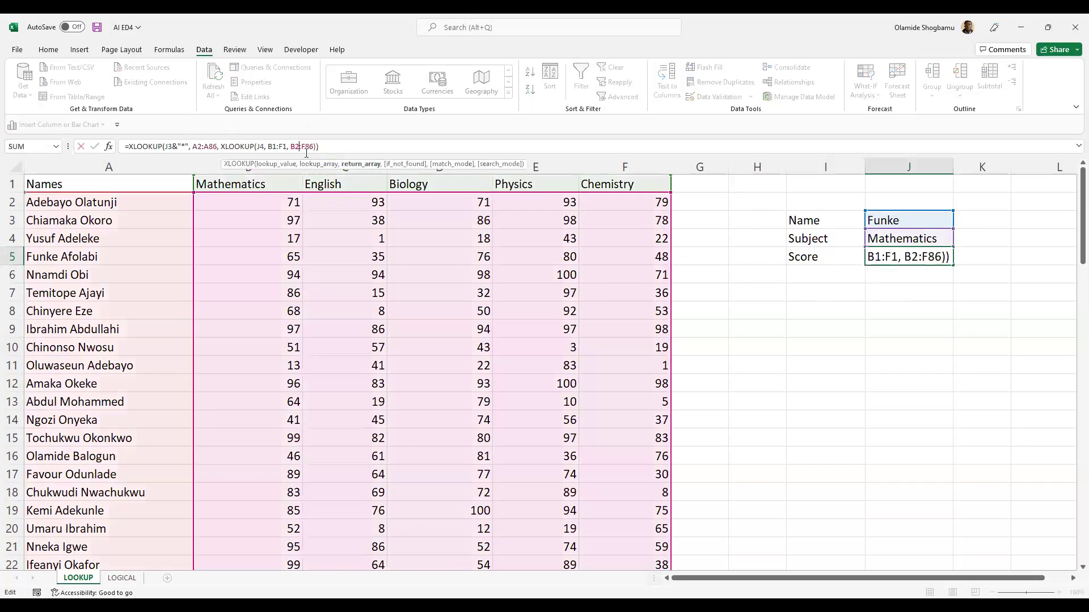
{"action": "left_click", "coordinate": [183, 146]}
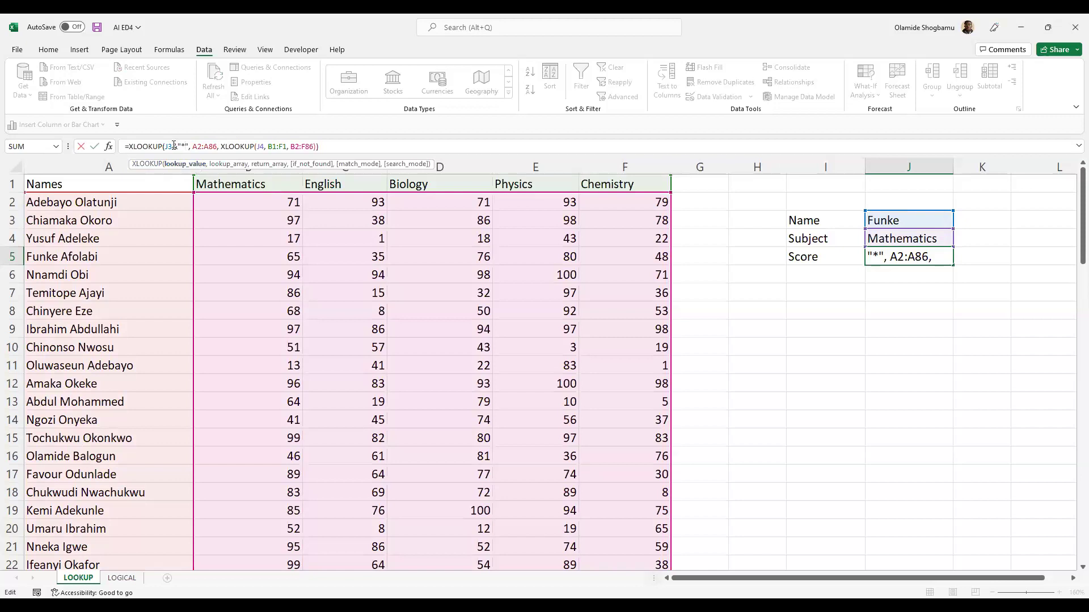
{"action": "left_click", "coordinate": [210, 146]}
{"action": "left_click", "coordinate": [227, 164]}
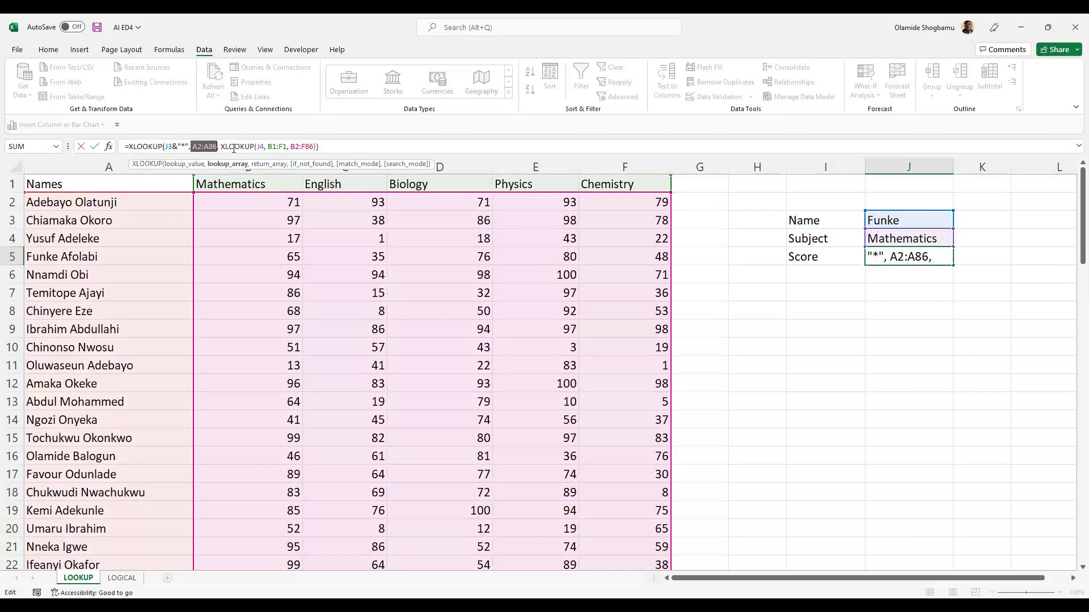
{"action": "left_click", "coordinate": [231, 147]}
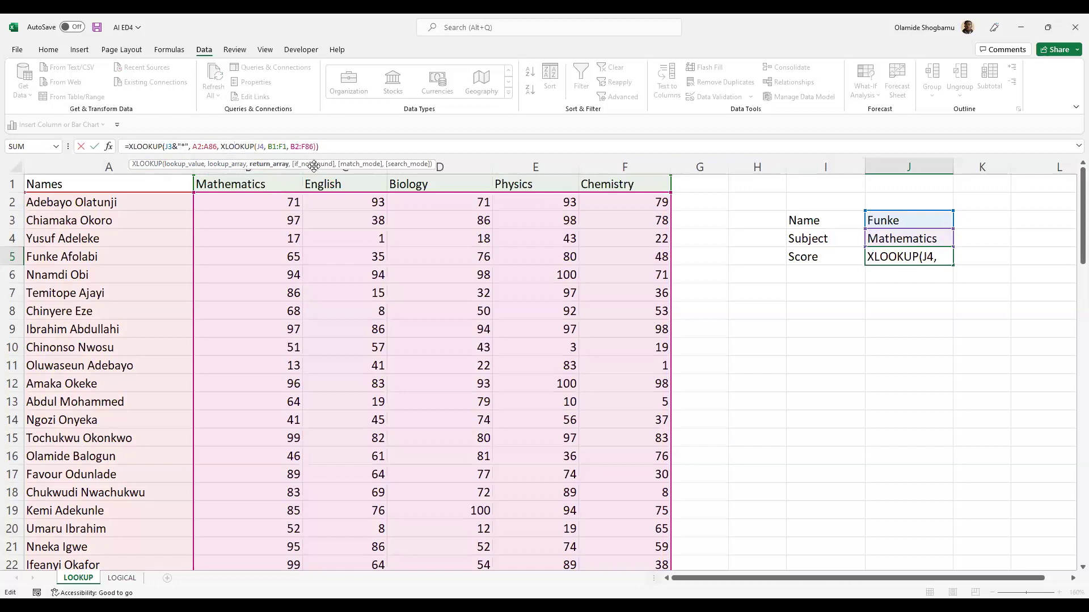
Step: Leave the outer XLOOKUP's if_not_found argument in J5 empty and set its match mode to 2, wildcard character match
{"action": "left_click", "coordinate": [317, 148]}
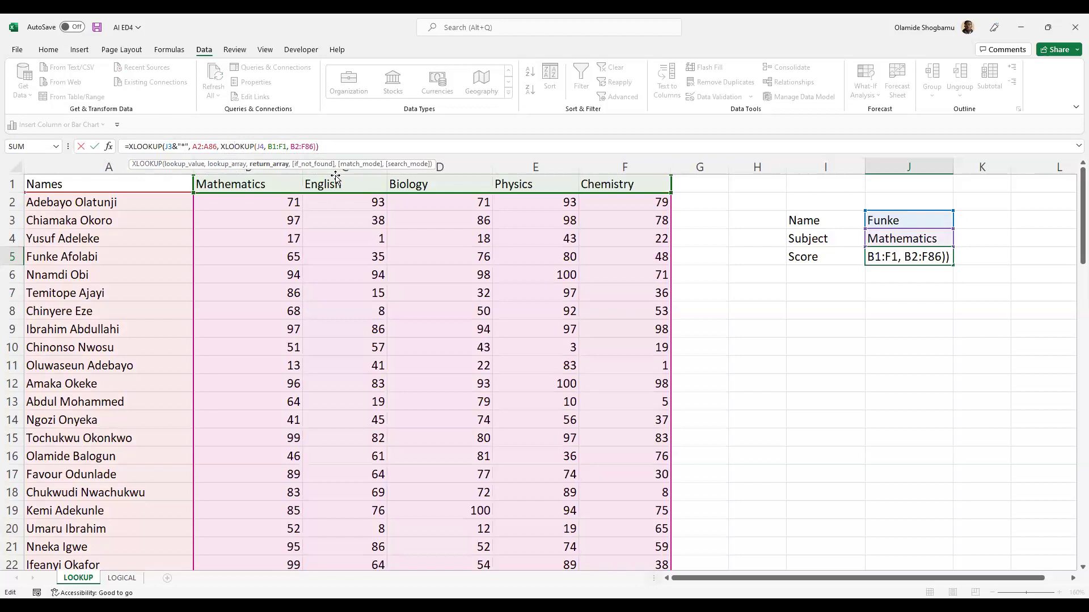
{"action": "type", "text": ","}
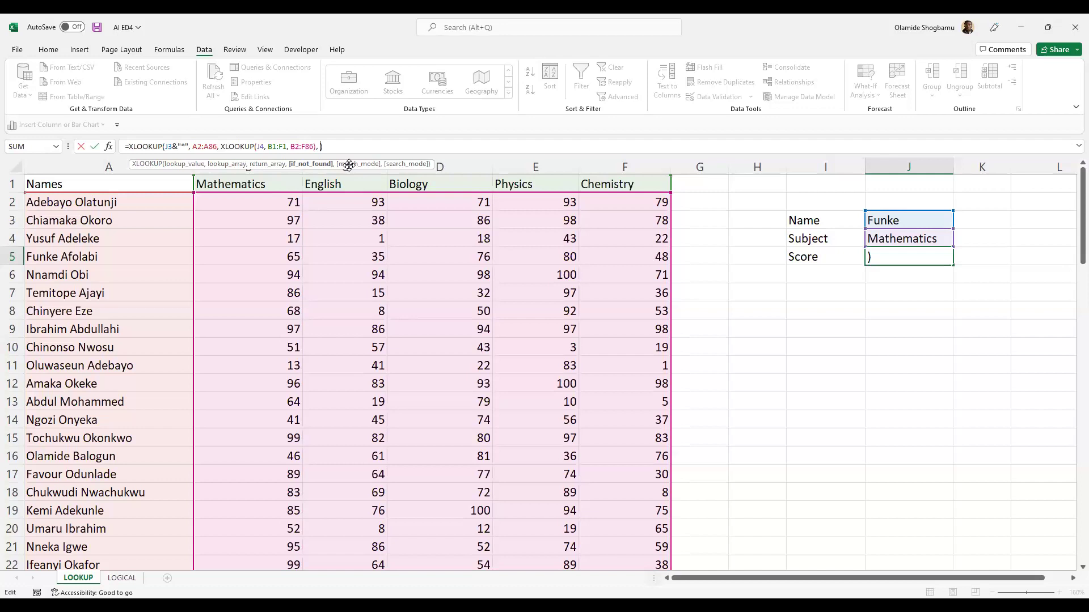
{"action": "left_click", "coordinate": [317, 149]}
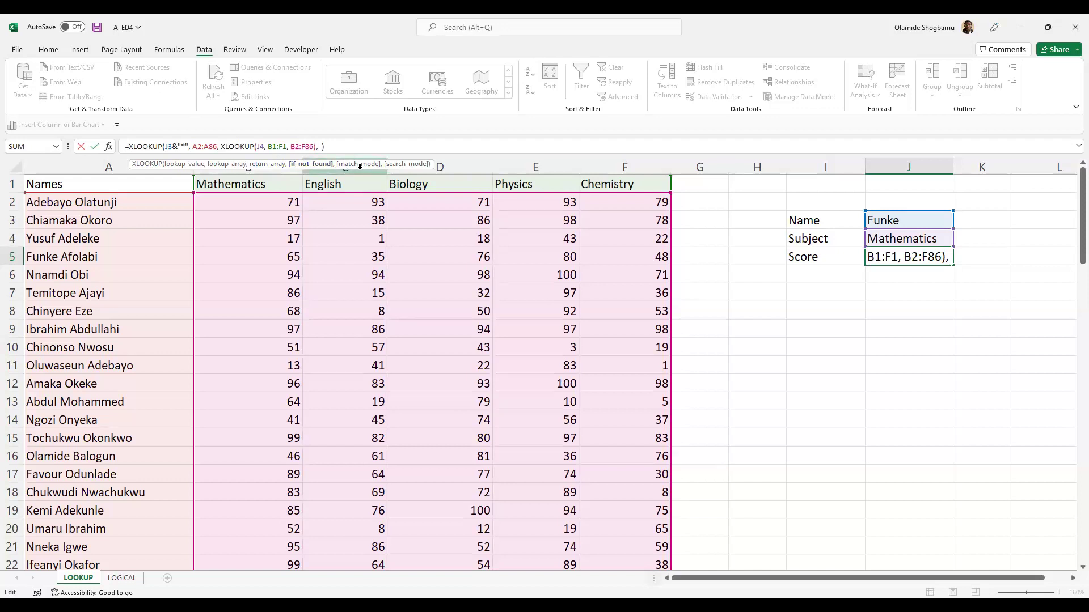
{"action": "type", "text": ","}
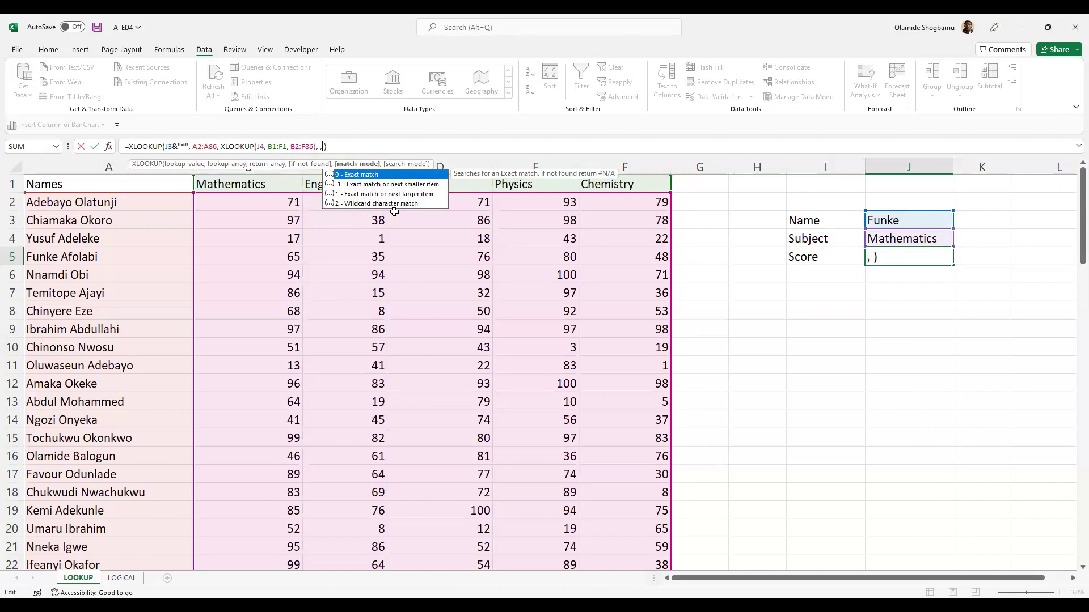
{"action": "type", "text": "2"}
{"action": "left_click", "coordinate": [383, 146]}
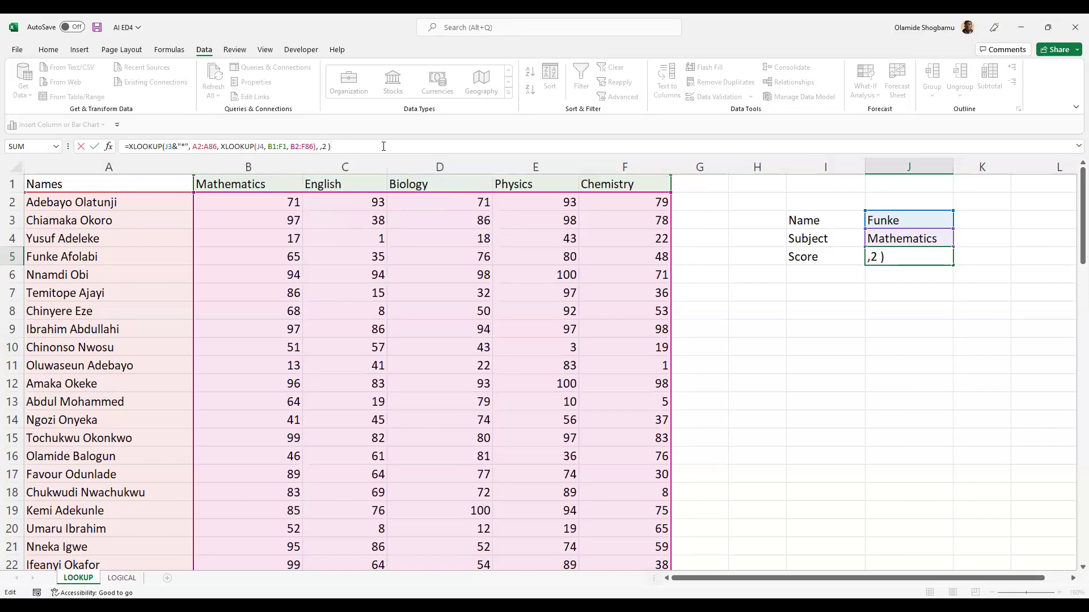
{"action": "key", "text": "Return"}
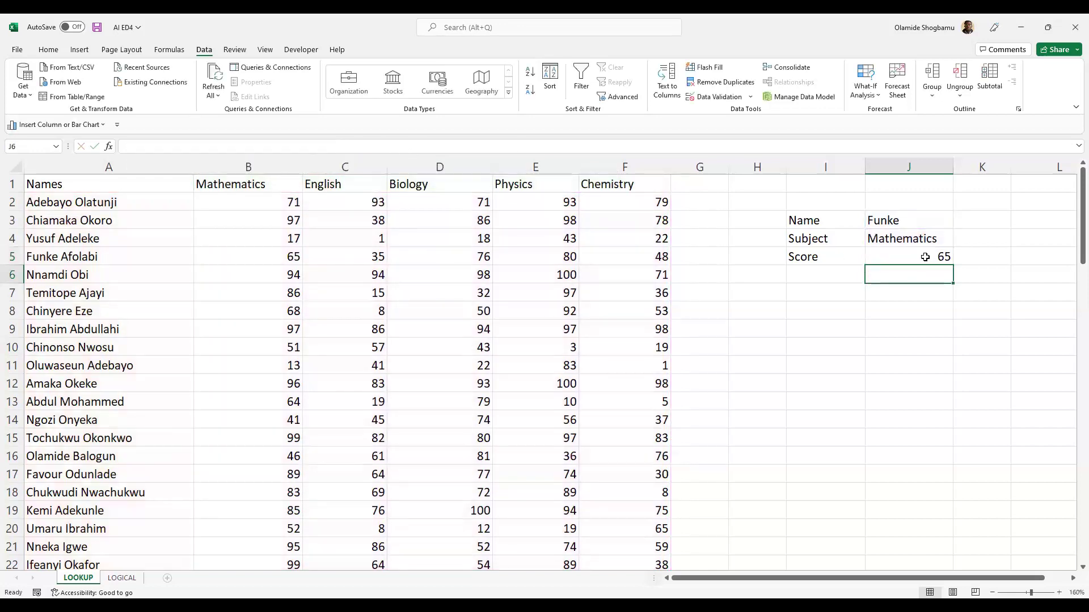
Step: Test the lookup by entering a different student's first name in J3 and Chemistry as the subject in J4
{"action": "scroll", "coordinate": [792, 262], "scroll_direction": "up", "scroll_amount": 1}
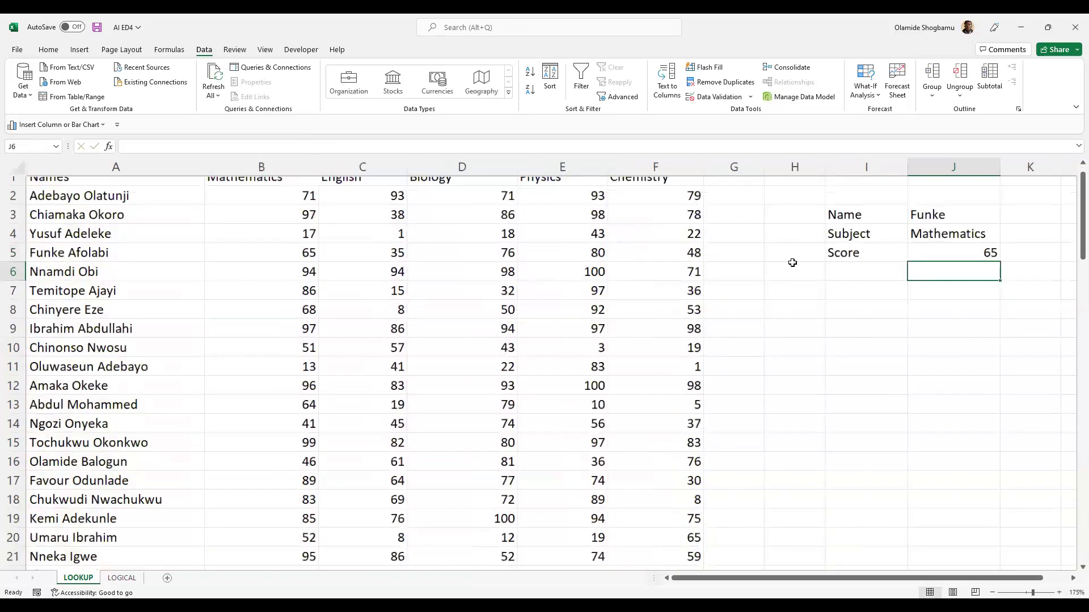
{"action": "scroll", "coordinate": [792, 262], "scroll_direction": "up", "scroll_amount": 1}
{"action": "scroll", "coordinate": [794, 261], "scroll_direction": "down", "scroll_amount": 1}
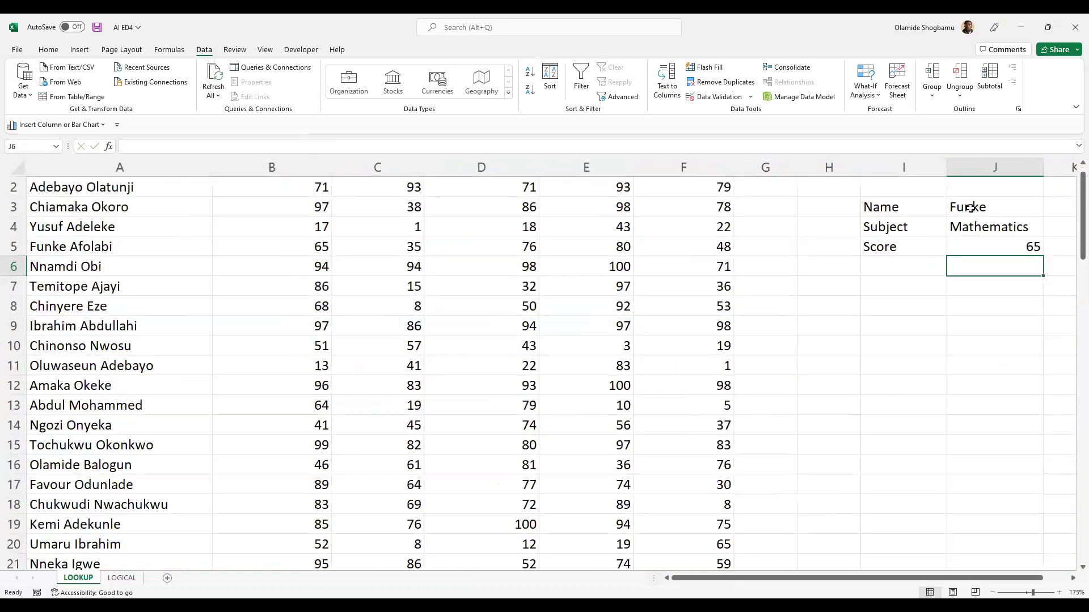
{"action": "left_click", "coordinate": [971, 207]}
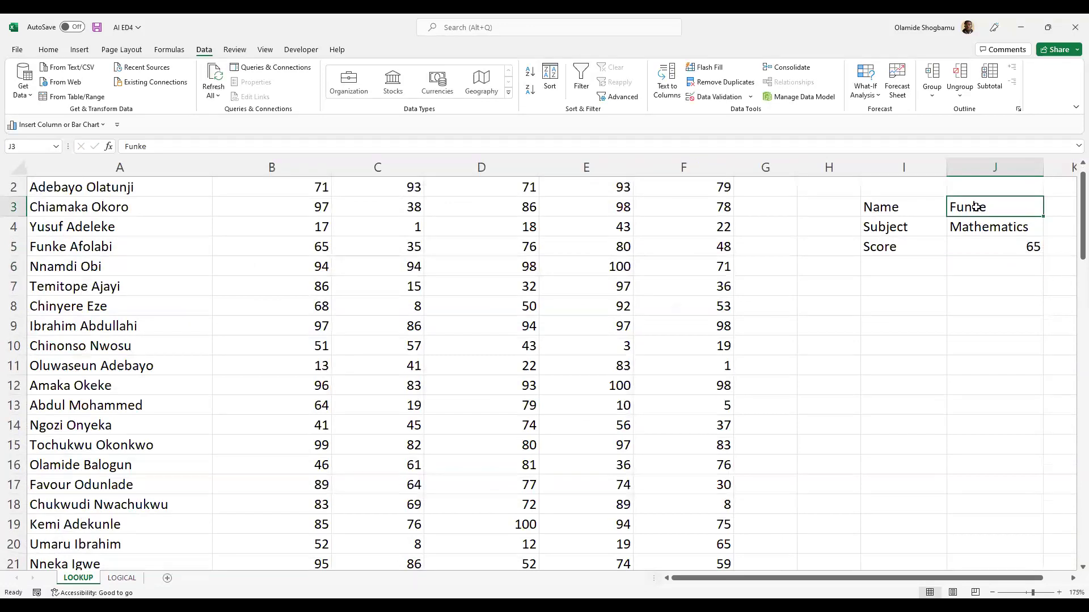
{"action": "type", "text": "I"}
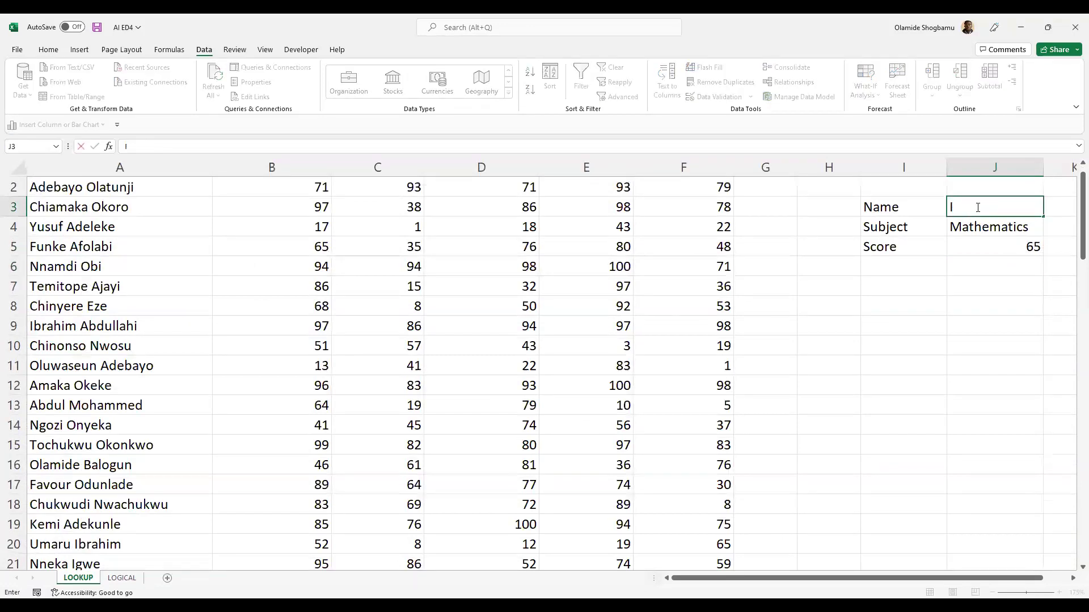
{"action": "type", "text": "brahim"}
{"action": "key", "text": "Return"}
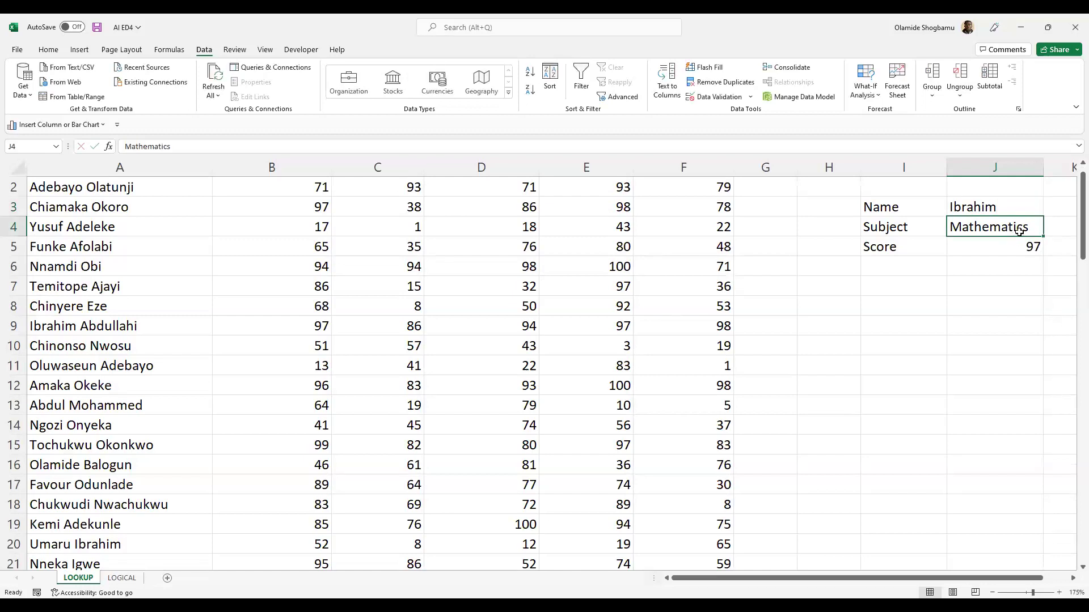
{"action": "type", "text": "Chemistry"}
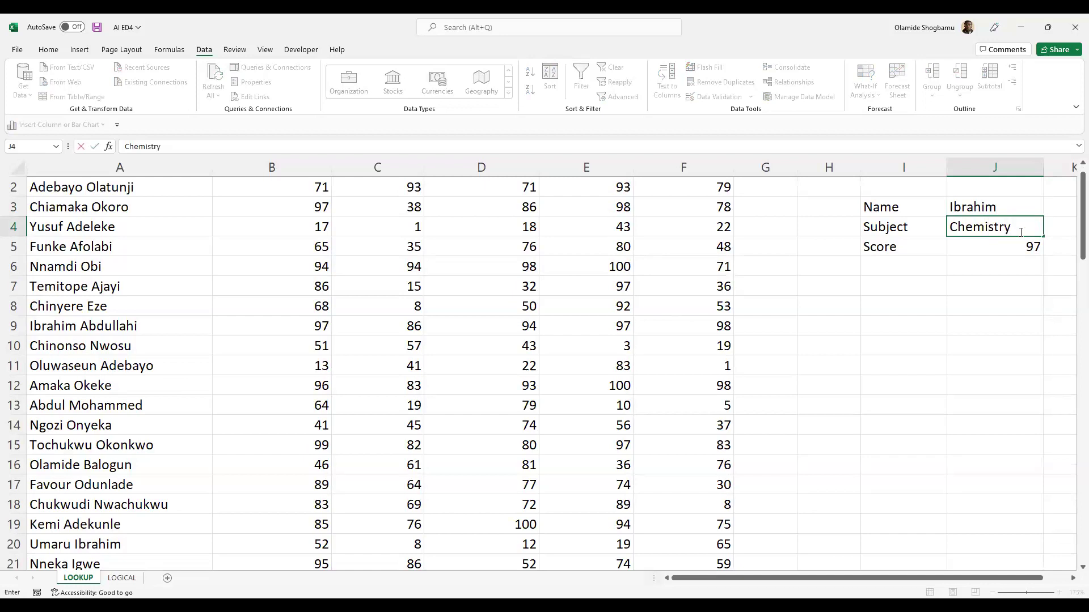
{"action": "key", "text": "Return"}
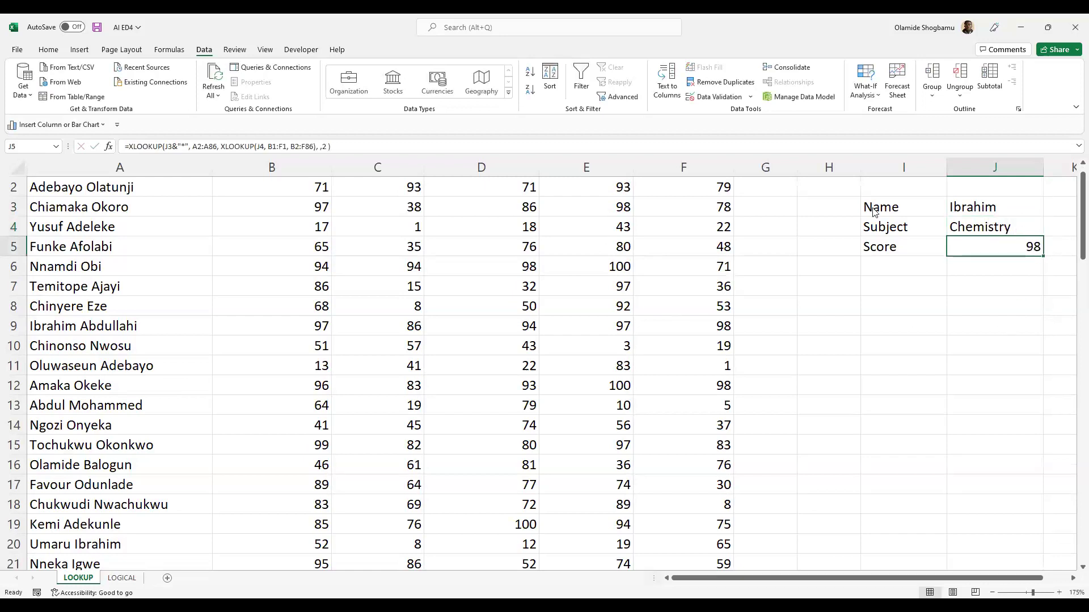
{"action": "scroll", "coordinate": [712, 226], "scroll_direction": "up", "scroll_amount": 1}
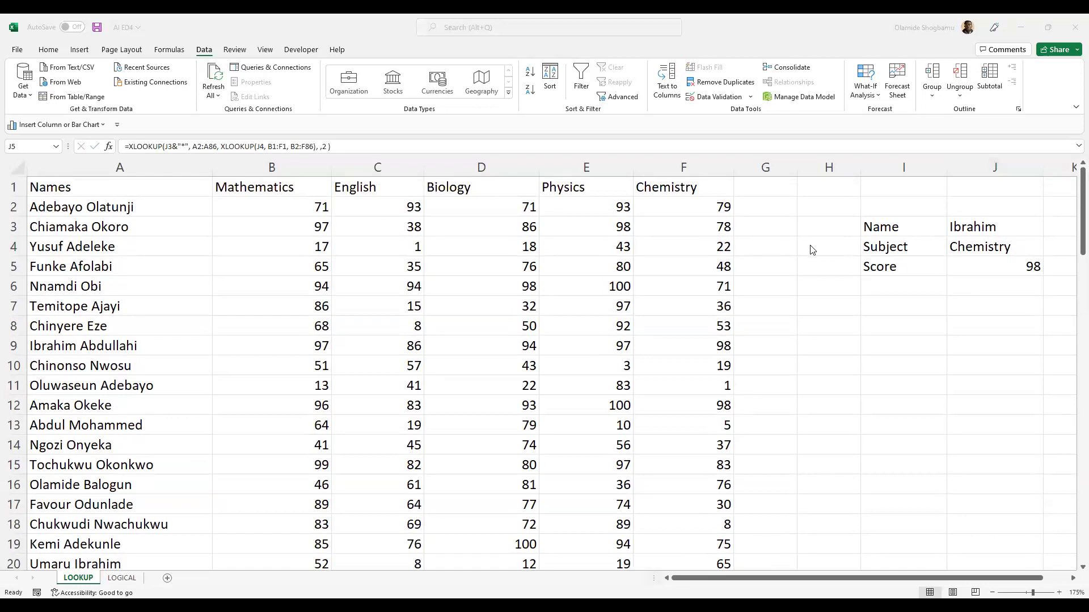
{"action": "scroll", "coordinate": [812, 250], "scroll_direction": "down", "scroll_amount": 1}
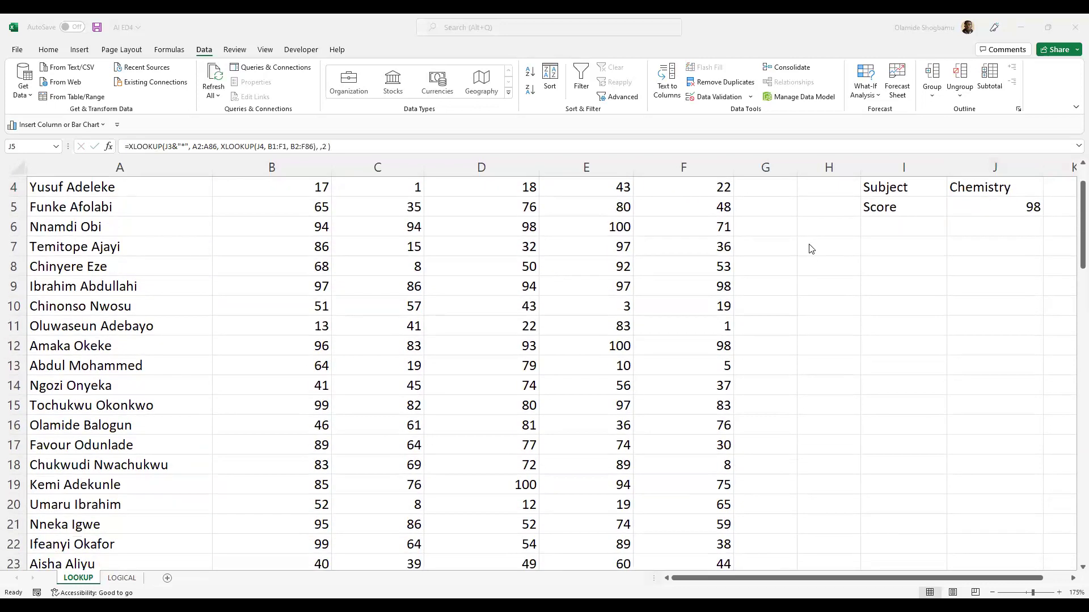
{"action": "scroll", "coordinate": [728, 252], "scroll_direction": "down", "scroll_amount": 2, "text": "ctrl"}
{"action": "scroll", "coordinate": [502, 278], "scroll_direction": "down", "scroll_amount": 1, "text": "ctrl"}
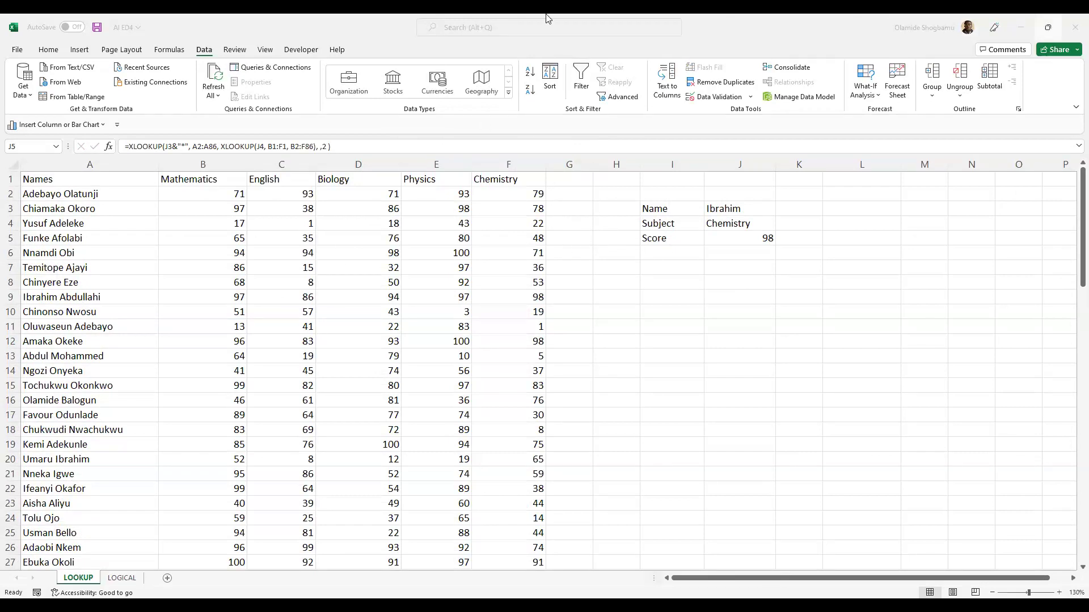
Step: Open the LOGICAL sheet and inspect the IFS formulas behind the error cells in the Plan column, ending on E2
{"action": "left_click", "coordinate": [117, 578]}
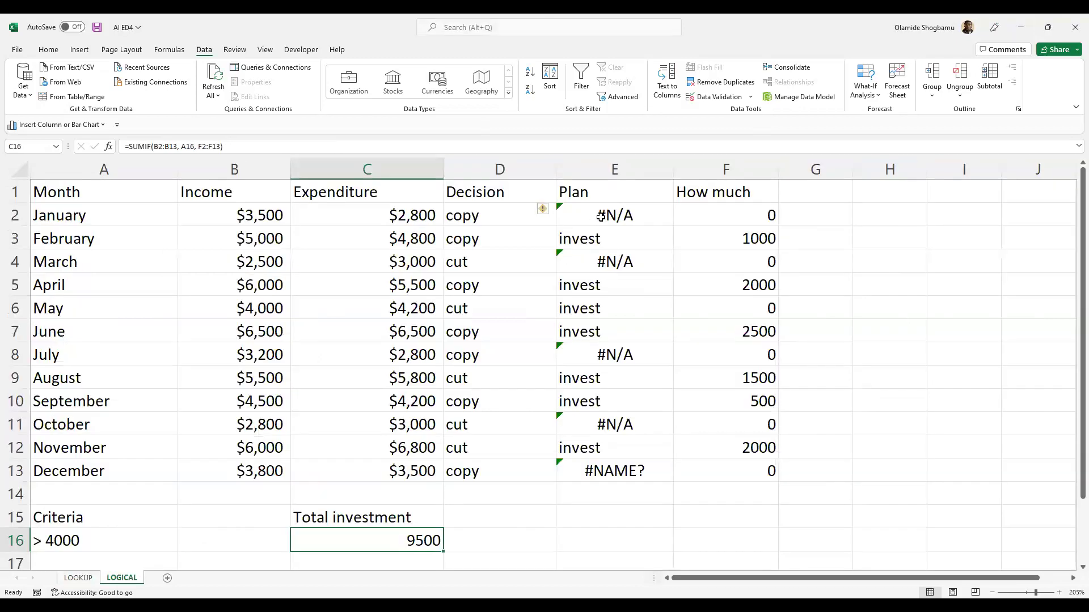
{"action": "left_click", "coordinate": [600, 218]}
{"action": "left_click", "coordinate": [607, 262]}
{"action": "left_click", "coordinate": [611, 358]}
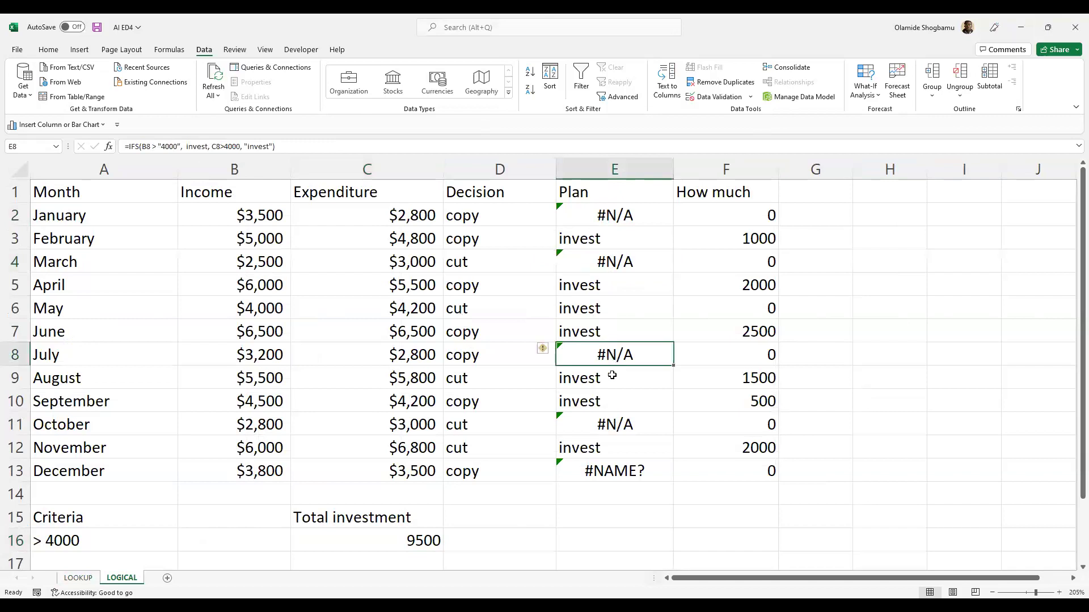
{"action": "left_click", "coordinate": [619, 415]}
{"action": "left_click", "coordinate": [627, 464]}
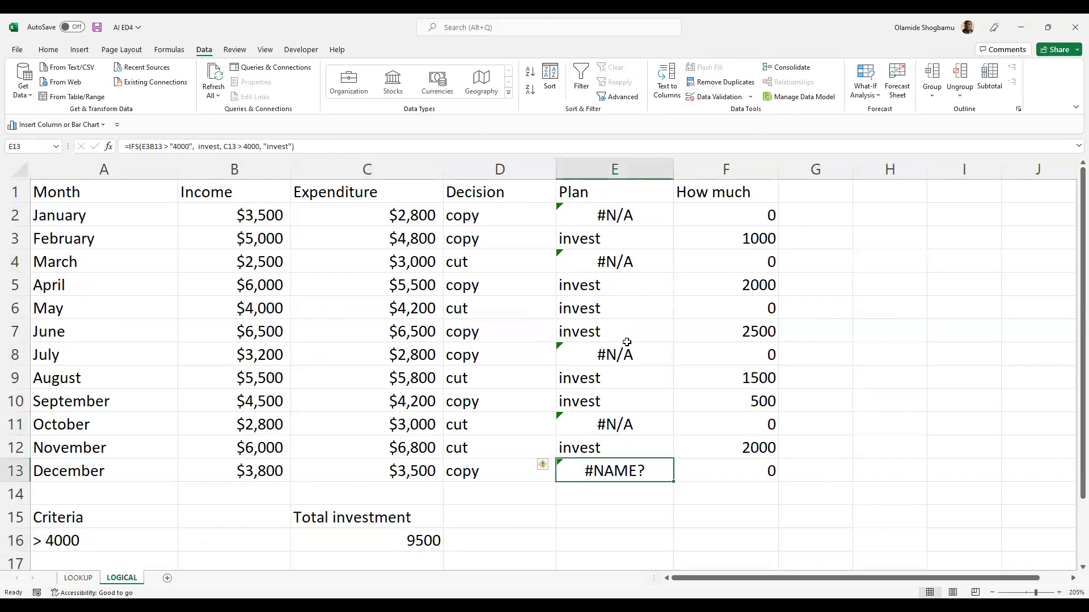
{"action": "left_click", "coordinate": [596, 225]}
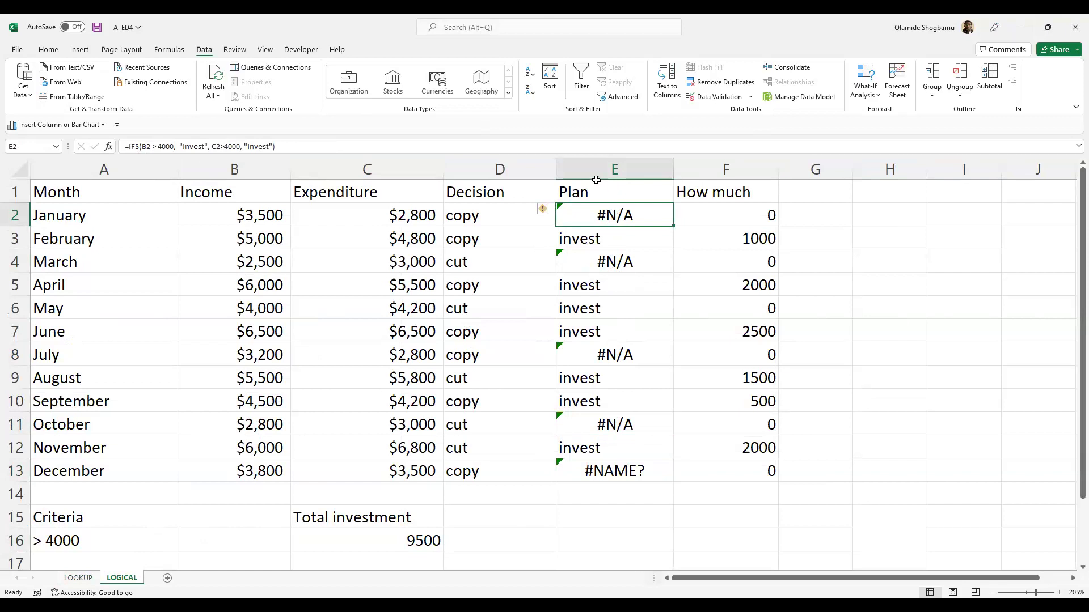
{"action": "left_click", "coordinate": [129, 146]}
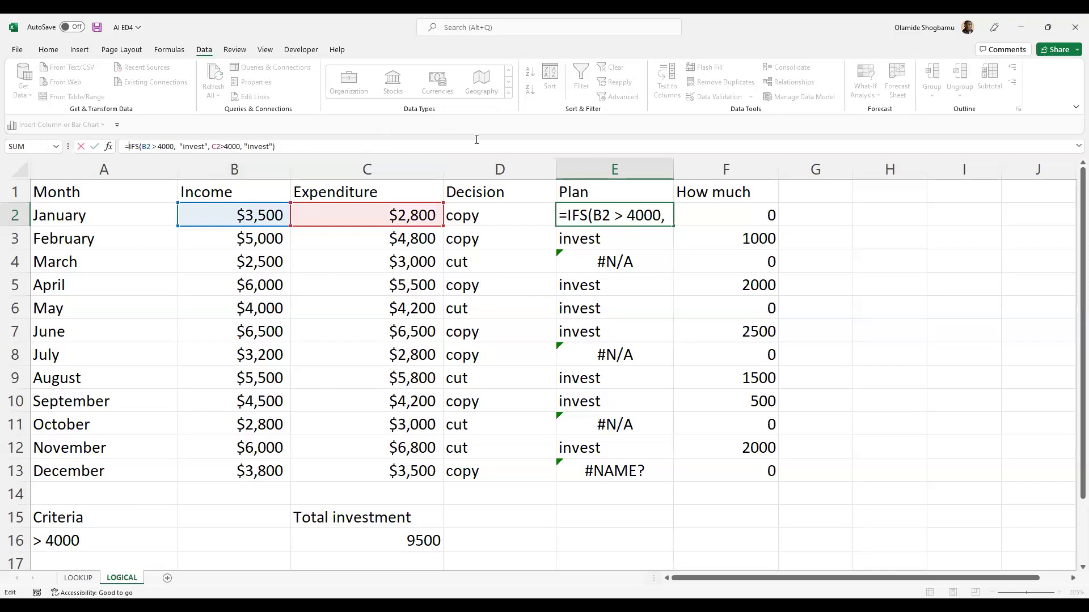
{"action": "left_click", "coordinate": [835, 403]}
{"action": "left_click", "coordinate": [883, 382]}
{"action": "left_click", "coordinate": [889, 304]}
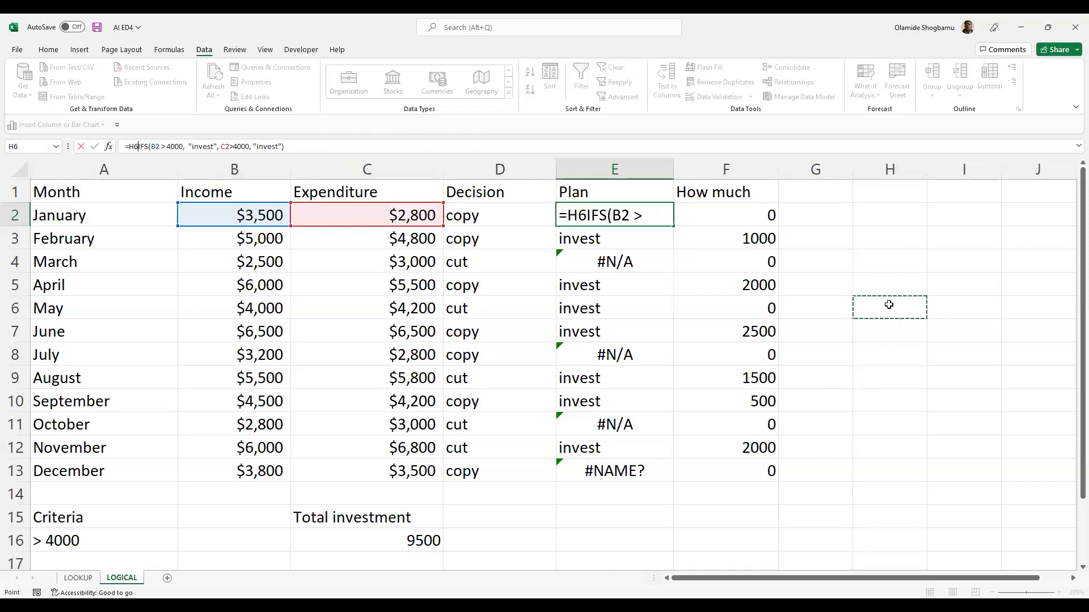
{"action": "type", "text": "IF"}
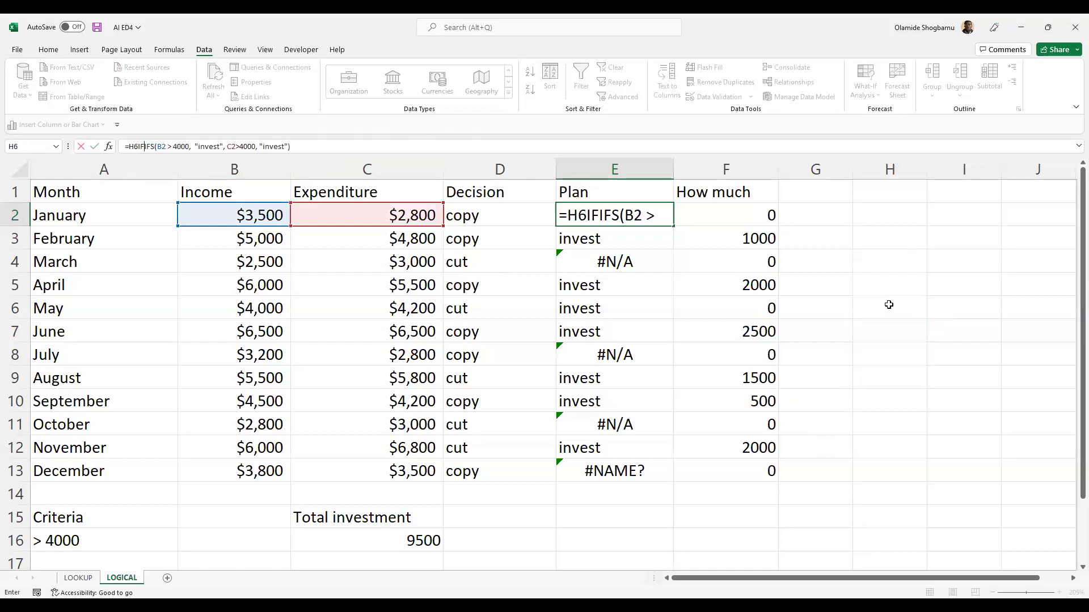
{"action": "key", "text": "Escape"}
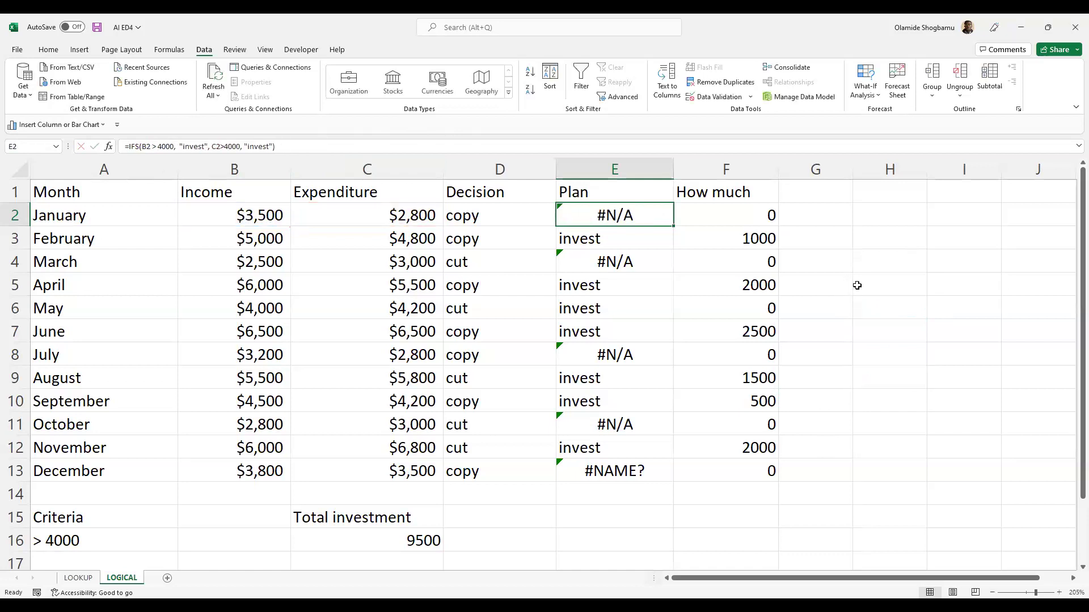
Step: Enter the text IFERROR() in cell H5 as a note beside the table
{"action": "left_click", "coordinate": [878, 284]}
{"action": "type", "text": "IF"}
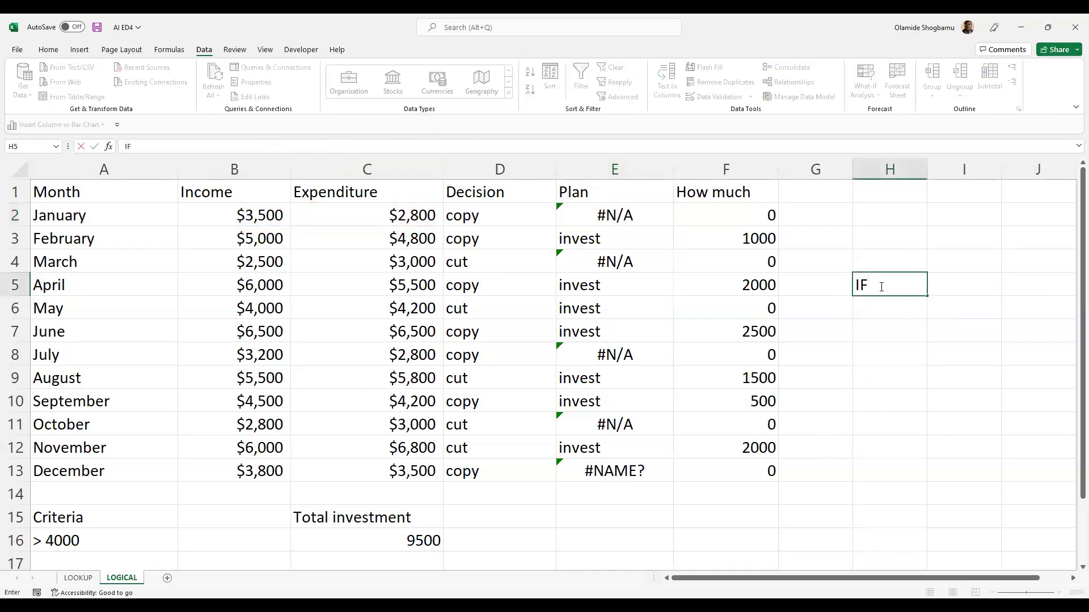
{"action": "type", "text": "ERROR()"}
{"action": "key", "text": "F2"}
{"action": "key", "text": "Left"}
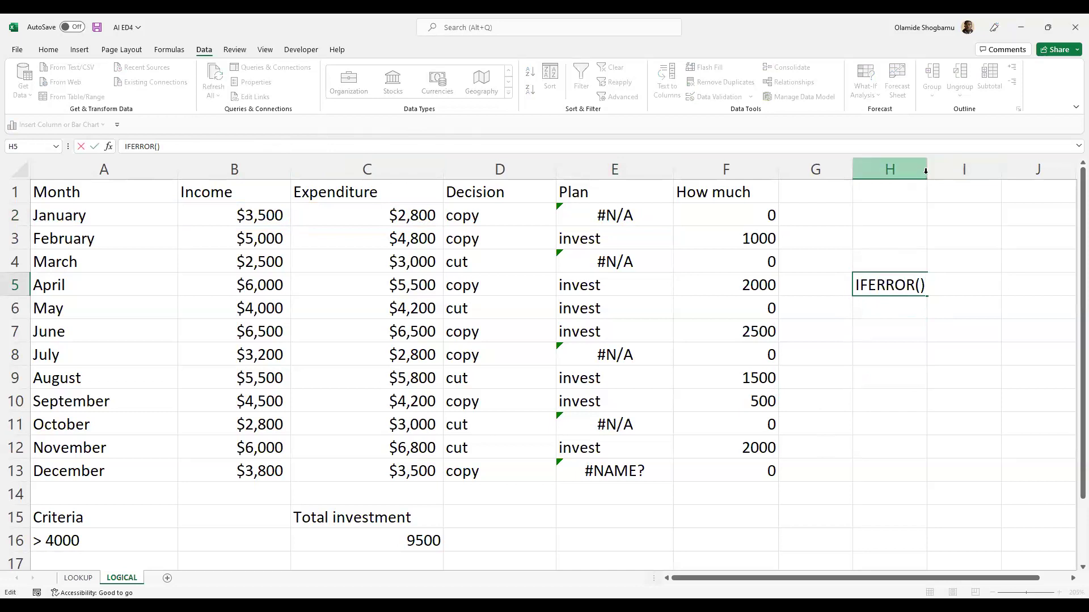
Step: Fit column H's width to the IFERROR() text
{"action": "double_click", "coordinate": [907, 272]}
{"action": "double_click", "coordinate": [911, 204]}
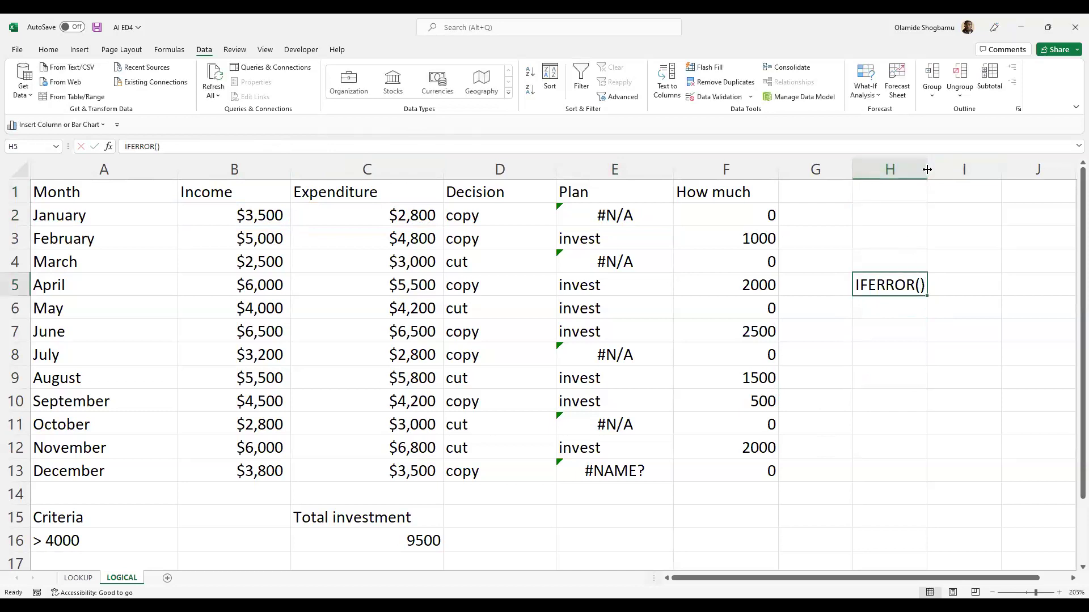
{"action": "double_click", "coordinate": [927, 169]}
{"action": "left_click", "coordinate": [1018, 169]}
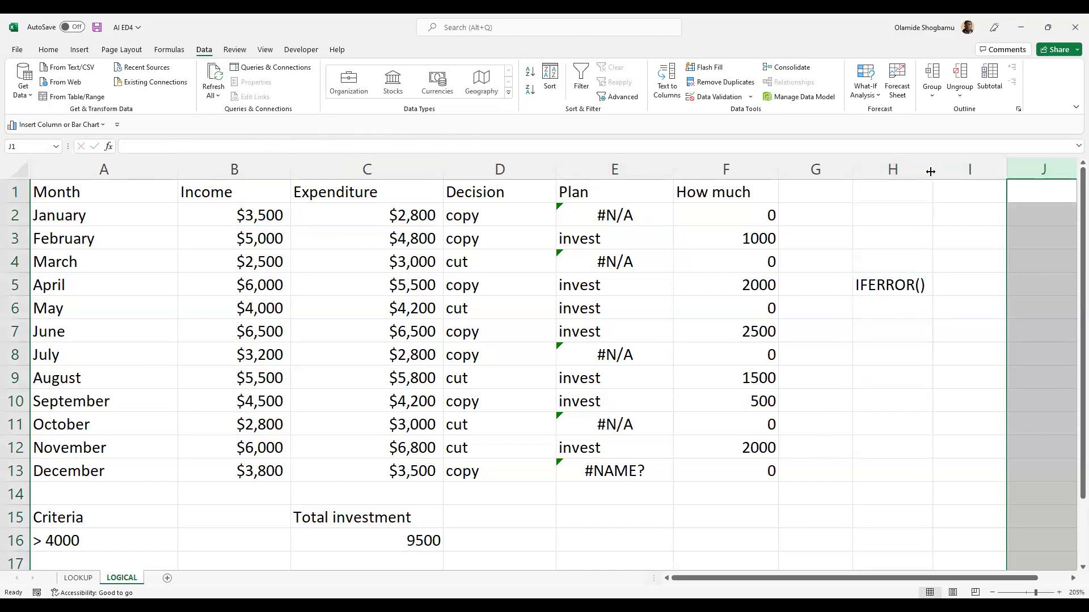
{"action": "left_click", "coordinate": [934, 168]}
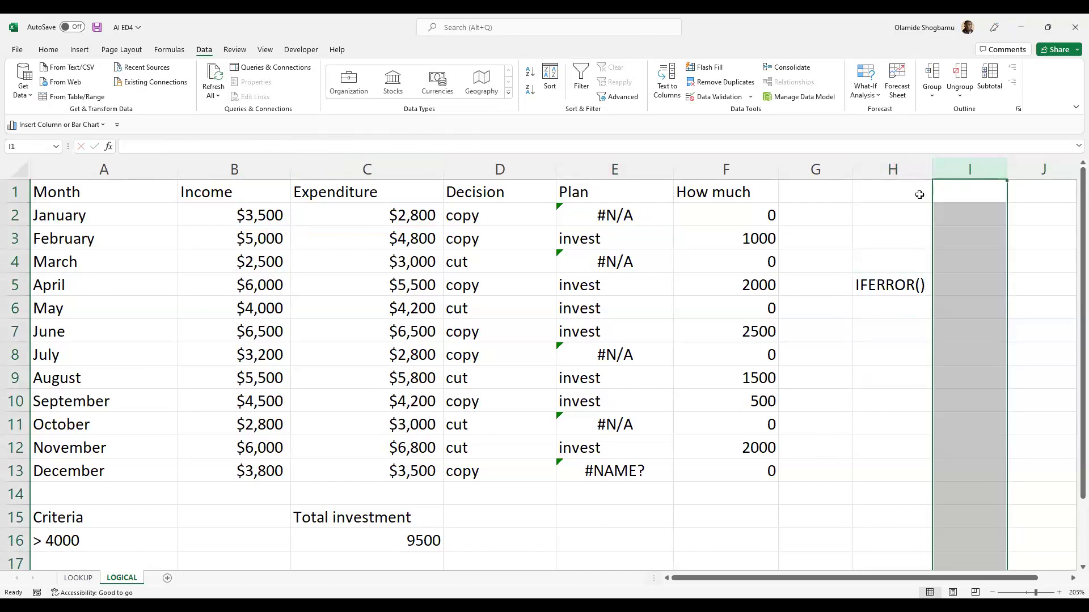
Step: Turn the note in H5 into a formula that tests J16 > 20 inside IFERROR
{"action": "left_click", "coordinate": [913, 285]}
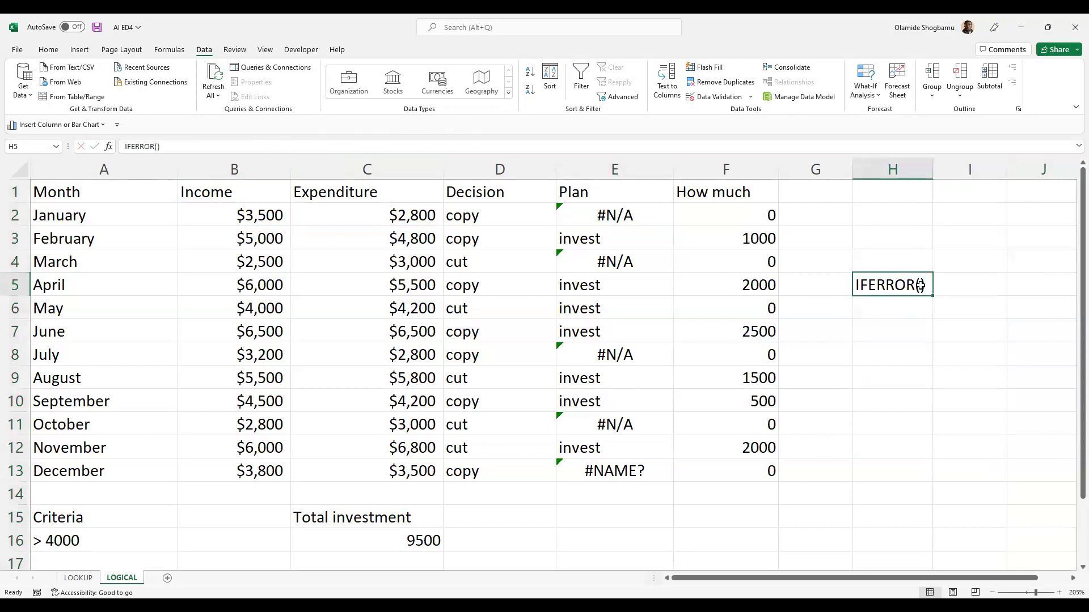
{"action": "double_click", "coordinate": [920, 285]}
{"action": "left_click_drag", "start_coordinate": [918, 290], "coordinate": [927, 298]}
{"action": "left_click", "coordinate": [921, 291]}
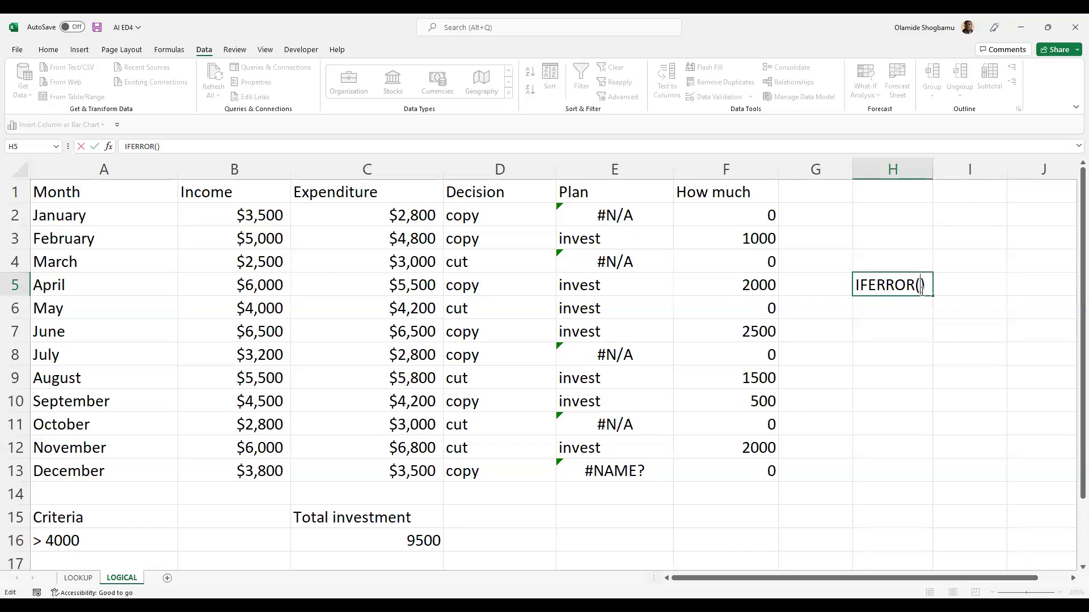
{"action": "type", "text": "J16 > 20"}
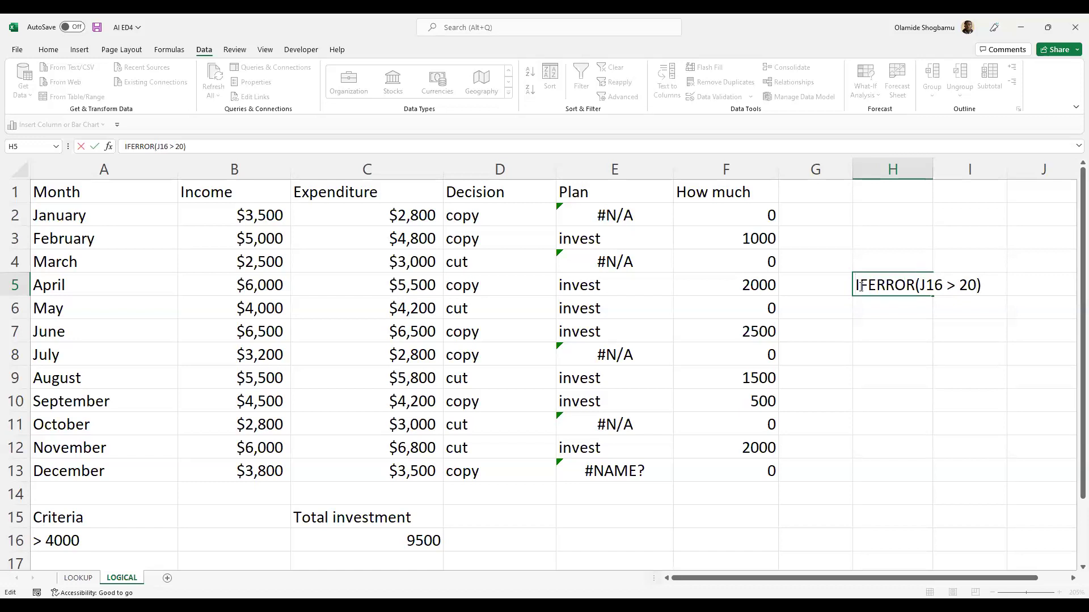
{"action": "type", "text": "="}
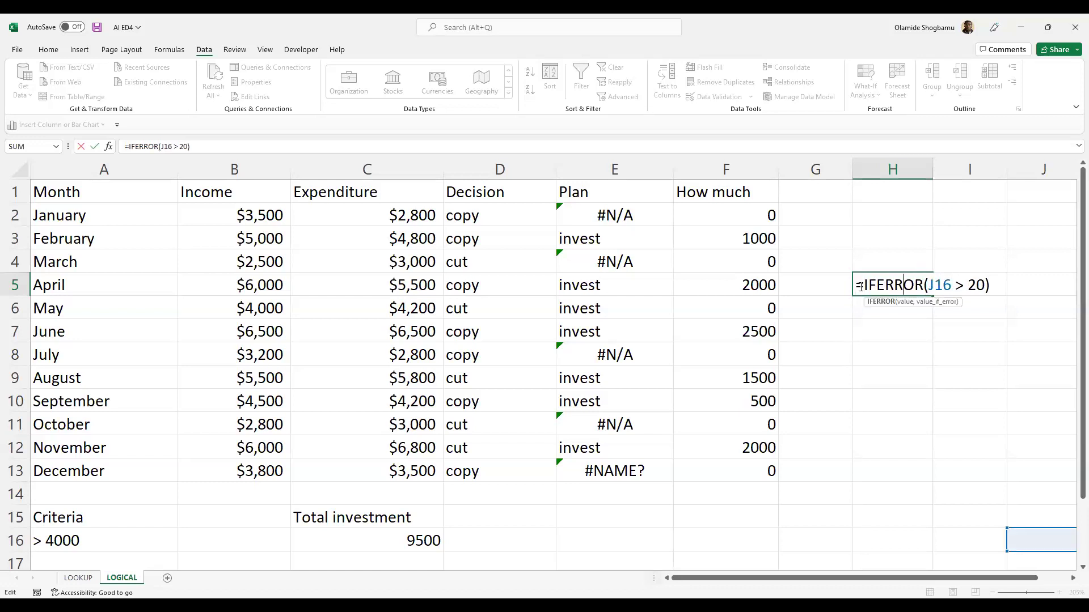
Step: Add ERROR and NOT ERROR as further arguments after J16 > 20 in the IFERROR formula in H5
{"action": "key", "text": "Right"}
{"action": "key", "text": "Right"}
{"action": "key", "text": "Right"}
{"action": "key", "text": "Left"}
{"action": "key", "text": "Left"}
{"action": "key", "text": "Left"}
{"action": "key", "text": "Left"}
{"action": "key", "text": "Left"}
{"action": "key", "text": "Left"}
{"action": "key", "text": "Left"}
{"action": "key", "text": "Right"}
{"action": "key", "text": "Right"}
{"action": "key", "text": "Right"}
{"action": "key", "text": "Right"}
{"action": "key", "text": "Right"}
{"action": "key", "text": "Right"}
{"action": "key", "text": "Right"}
{"action": "key", "text": "Right"}
{"action": "type", "text": ", E"}
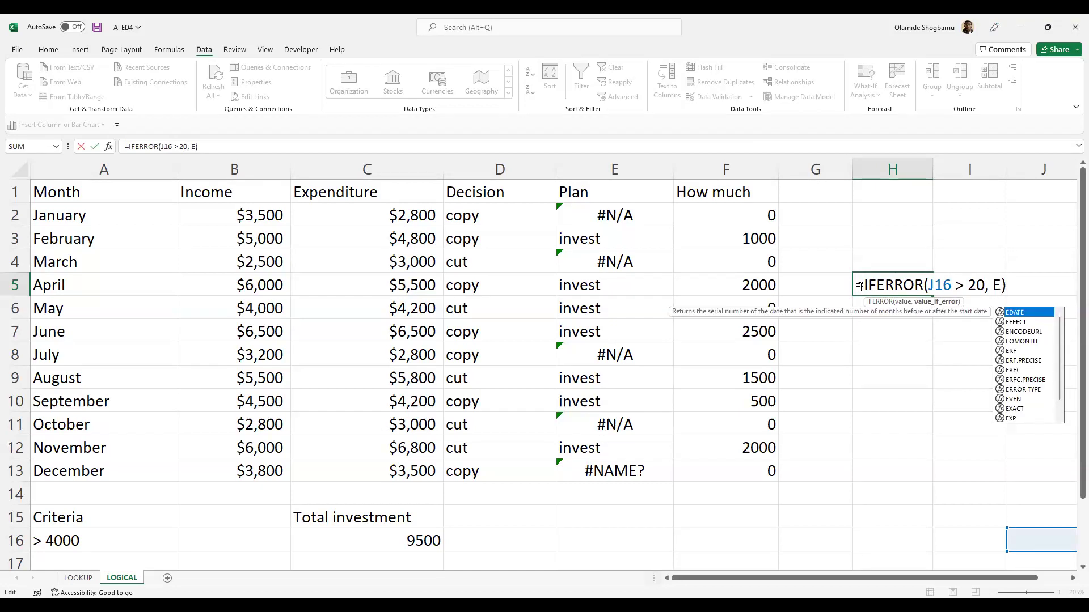
{"action": "type", "text": "RROR"}
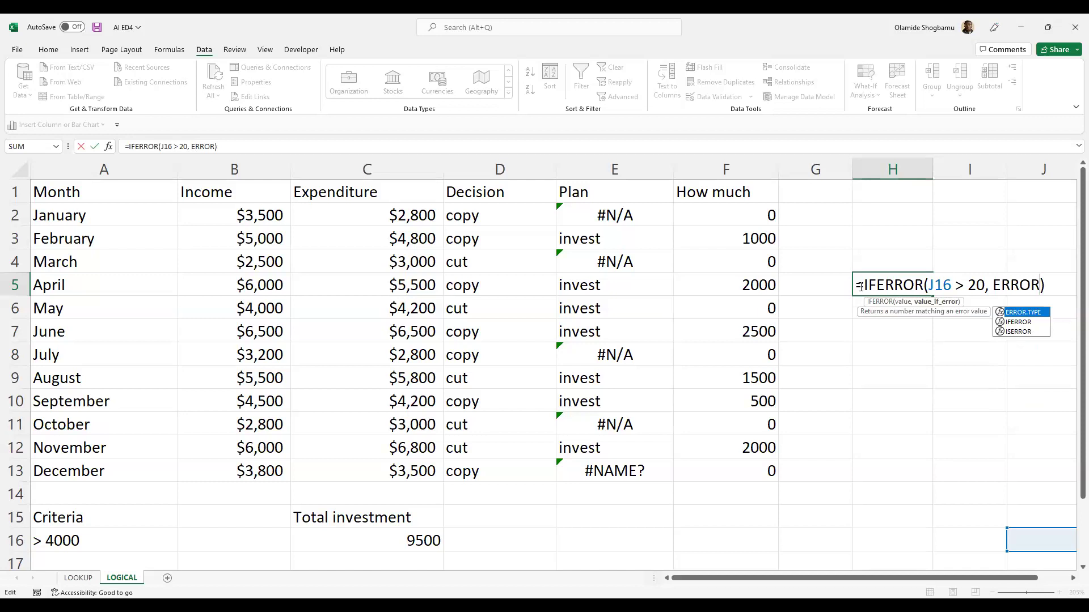
{"action": "type", "text": ","}
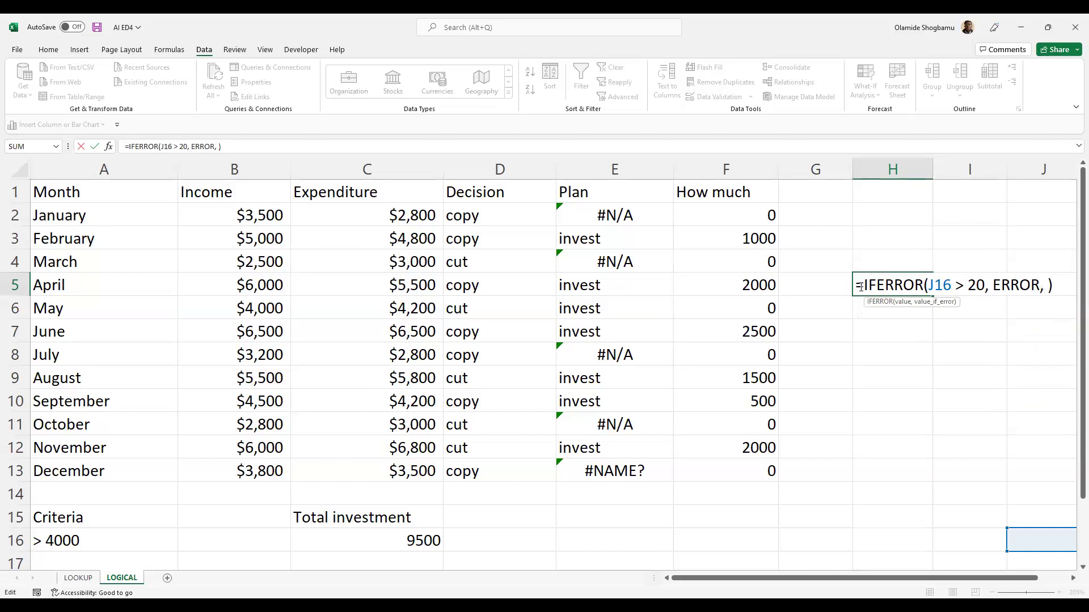
{"action": "type", "text": "NOT"}
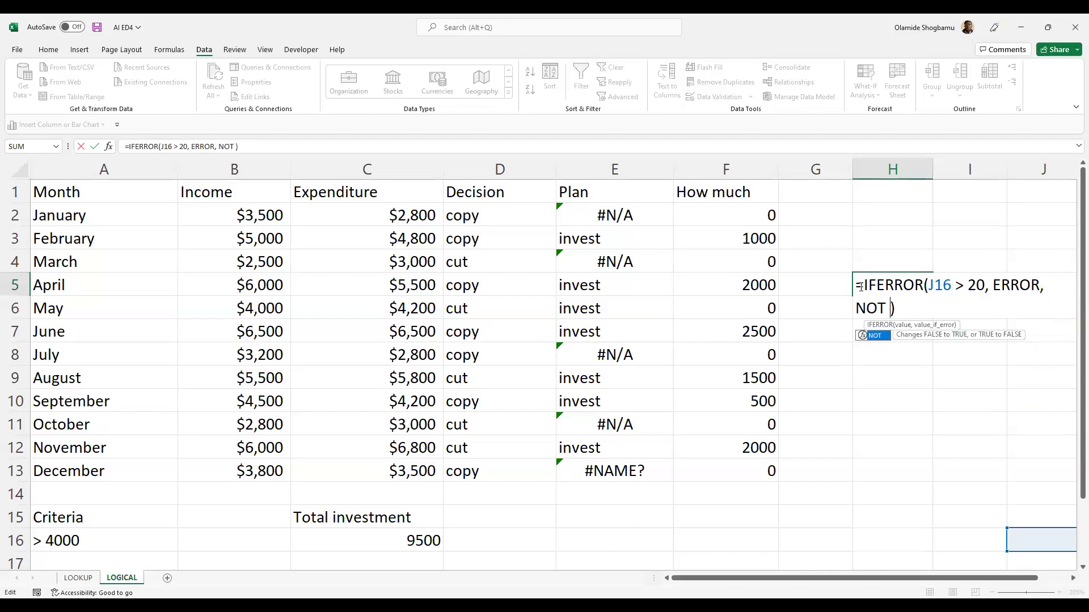
{"action": "type", "text": " ERROR"}
Step: Enclose ERROR and NOT ERROR in double quotes in the H5 formula and try to enter it
{"action": "key", "text": "Left"}
{"action": "key", "text": "Left"}
{"action": "key", "text": "Left"}
{"action": "key", "text": "Left"}
{"action": "key", "text": "Left"}
{"action": "key", "text": "Left"}
{"action": "key", "text": "Left"}
{"action": "key", "text": "Left"}
{"action": "key", "text": "Left"}
{"action": "key", "text": "Left"}
{"action": "key", "text": "Left"}
{"action": "key", "text": "Left"}
{"action": "key", "text": "Left"}
{"action": "key", "text": "Left"}
{"action": "key", "text": "Left"}
{"action": "key", "text": "Left"}
{"action": "key", "text": "Left"}
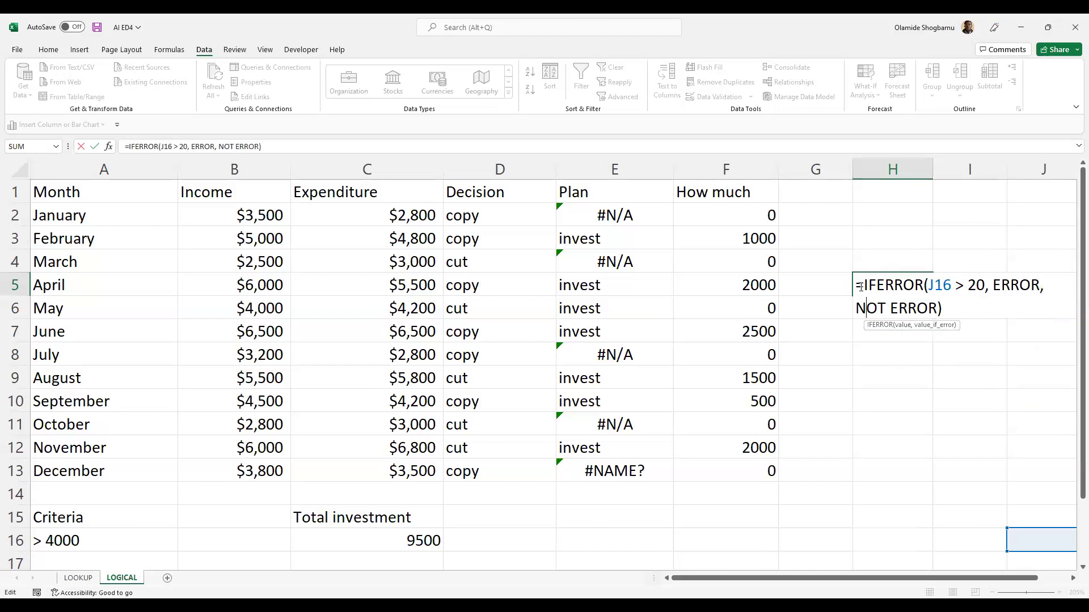
{"action": "key", "text": "Right"}
{"action": "type", "text": "\""}
{"action": "key", "text": "Right"}
{"action": "key", "text": "Right"}
{"action": "key", "text": "Right"}
{"action": "key", "text": "Right"}
{"action": "key", "text": "Right"}
{"action": "type", "text": "\""}
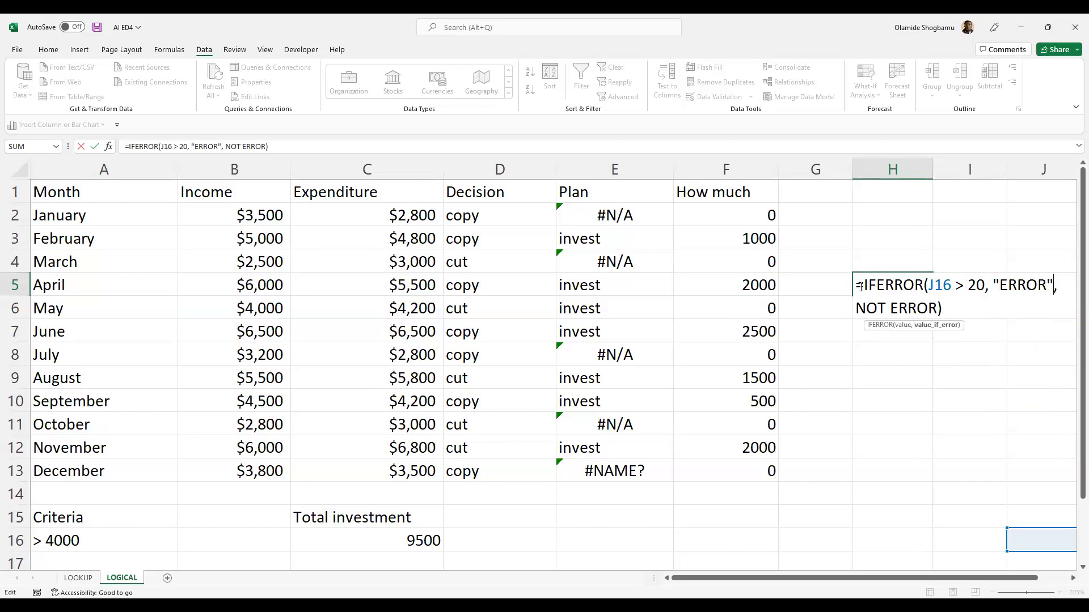
{"action": "key", "text": "Right"}
{"action": "key", "text": "Right"}
{"action": "type", "text": "\""}
{"action": "key", "text": "Right"}
{"action": "key", "text": "Right"}
{"action": "key", "text": "Right"}
{"action": "key", "text": "Right"}
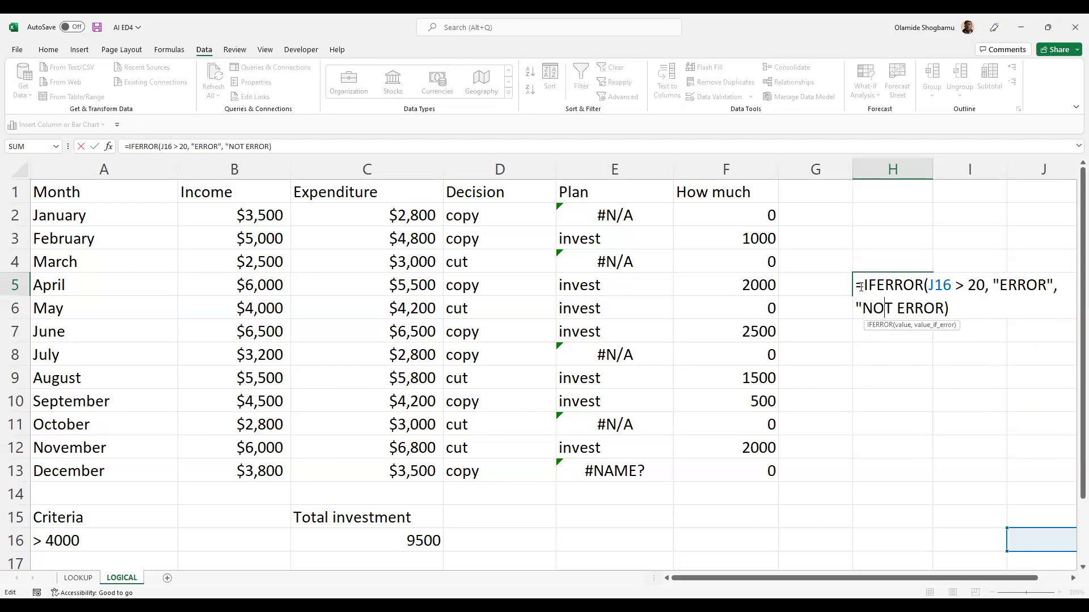
{"action": "key", "text": "Right"}
{"action": "key", "text": "Right"}
{"action": "key", "text": "Right"}
{"action": "key", "text": "Right"}
{"action": "key", "text": "Right"}
{"action": "type", "text": "\""}
{"action": "left_click", "coordinate": [860, 287]}
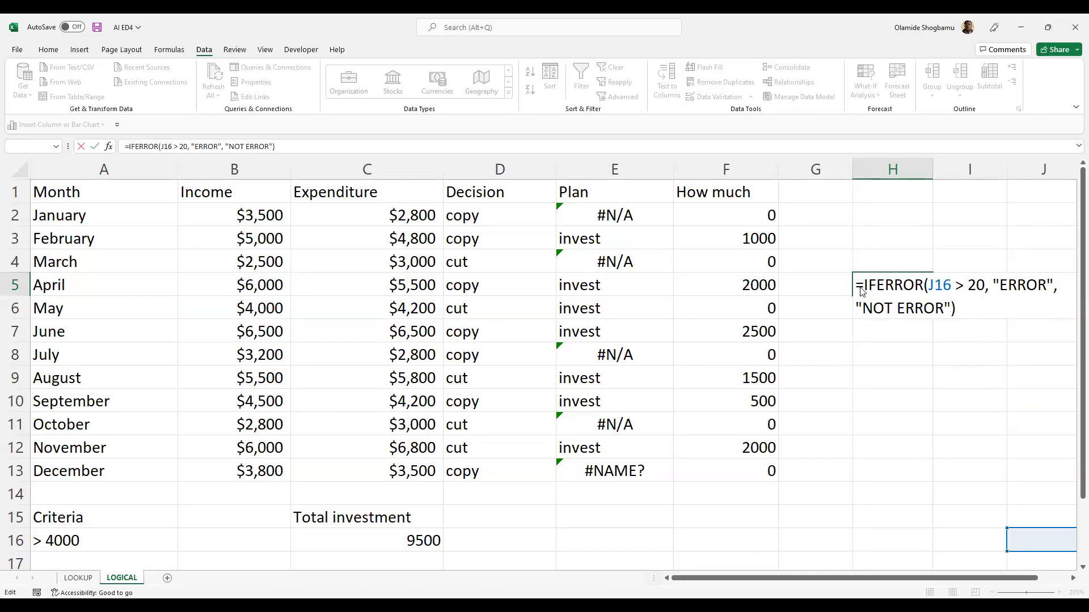
{"action": "key", "text": "Return"}
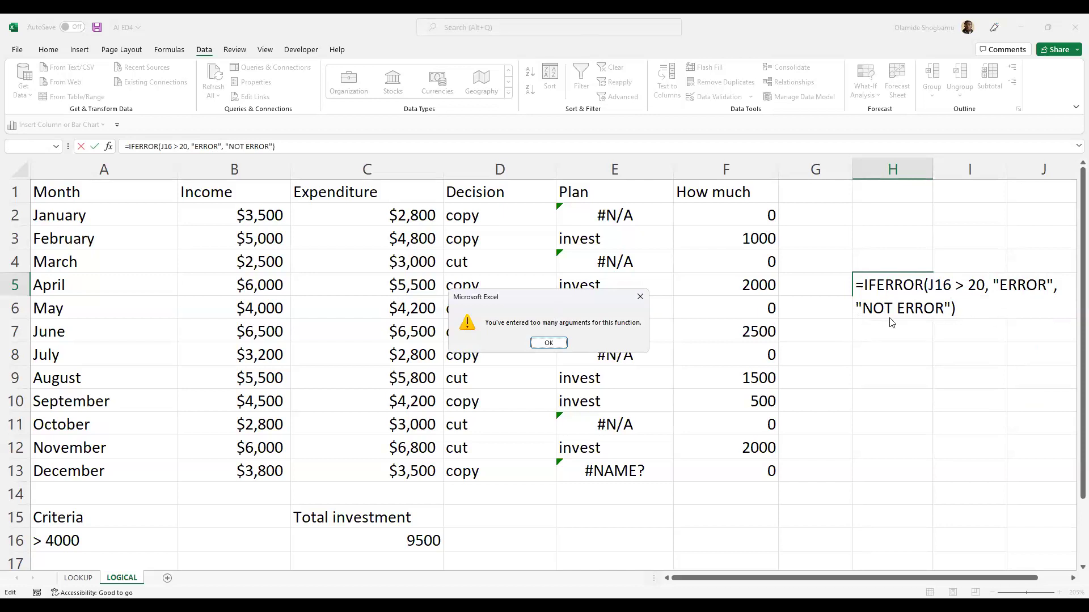
{"action": "left_click", "coordinate": [640, 296]}
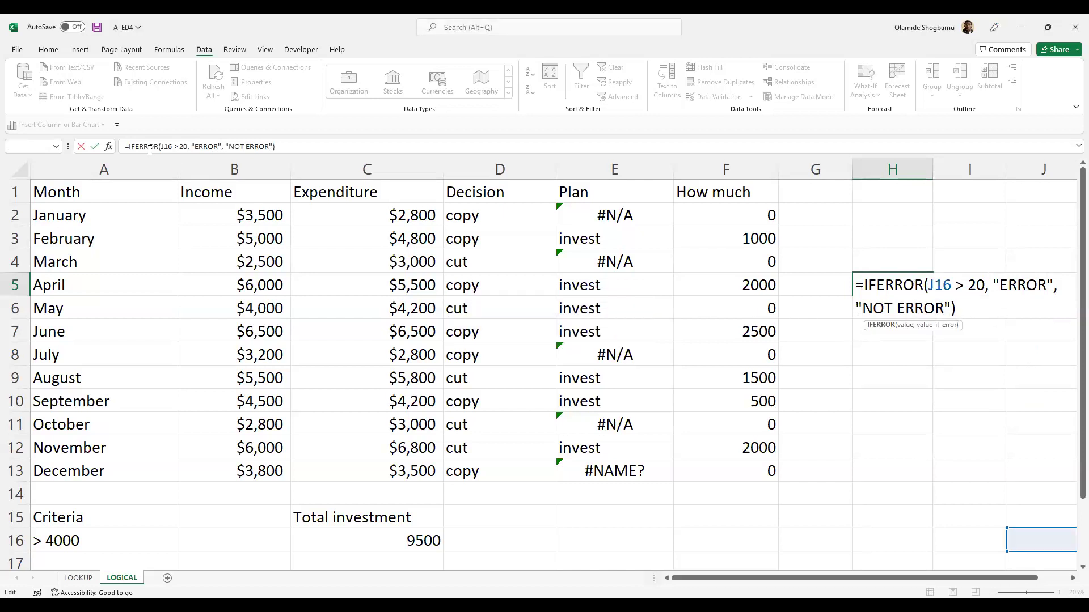
Step: Remove the "NOT ERROR" argument from H5 and enter the formula as =IFERROR(J16 > 20, "ERROR")
{"action": "left_click", "coordinate": [179, 147]}
{"action": "left_click_drag", "start_coordinate": [223, 147], "coordinate": [270, 148]}
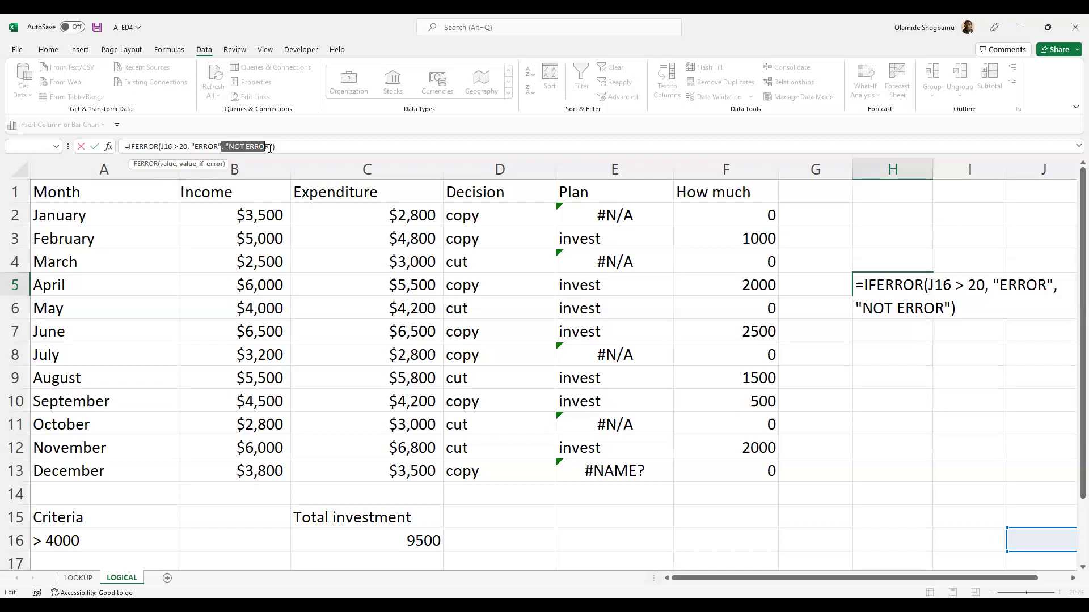
{"action": "left_click", "coordinate": [278, 147]}
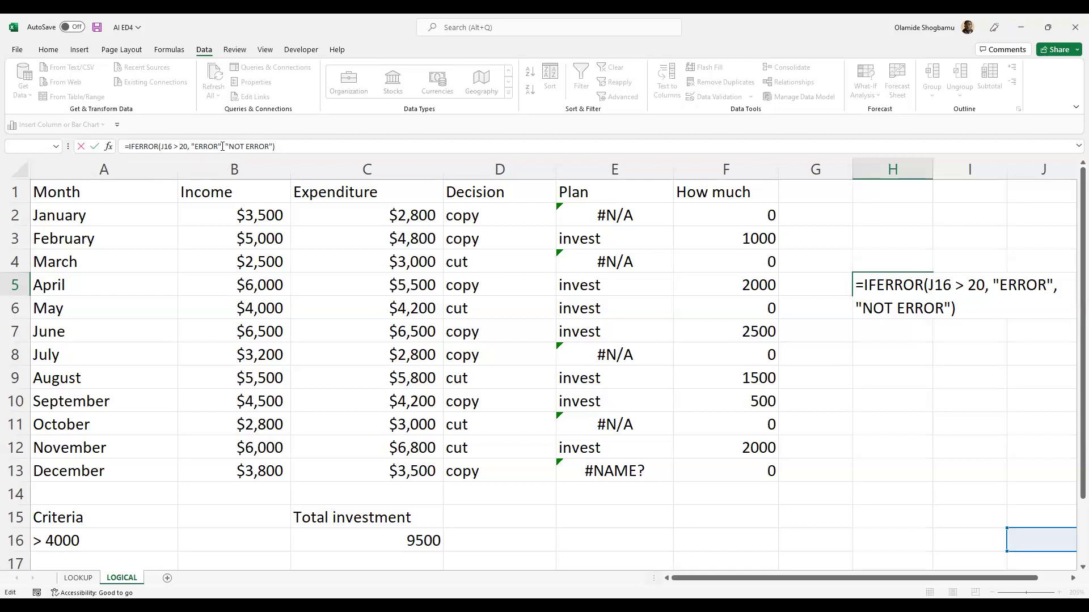
{"action": "left_click_drag", "start_coordinate": [254, 147], "coordinate": [263, 148]}
{"action": "left_click", "coordinate": [272, 147]}
{"action": "key", "text": "BackSpace"}
{"action": "key", "text": "BackSpace"}
{"action": "key", "text": "BackSpace"}
{"action": "key", "text": "BackSpace"}
{"action": "key", "text": "BackSpace"}
{"action": "key", "text": "BackSpace"}
{"action": "key", "text": "BackSpace"}
{"action": "key", "text": "BackSpace"}
{"action": "key", "text": "BackSpace"}
{"action": "key", "text": "BackSpace"}
{"action": "key", "text": "BackSpace"}
{"action": "key", "text": "BackSpace"}
{"action": "key", "text": "BackSpace"}
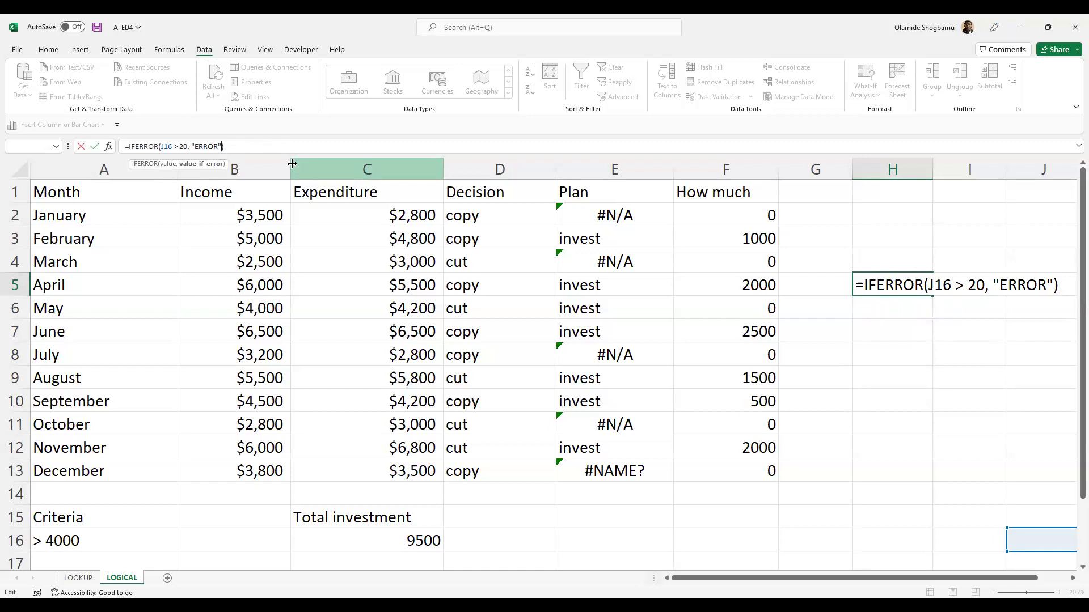
{"action": "key", "text": "Return"}
{"action": "left_click", "coordinate": [892, 292]}
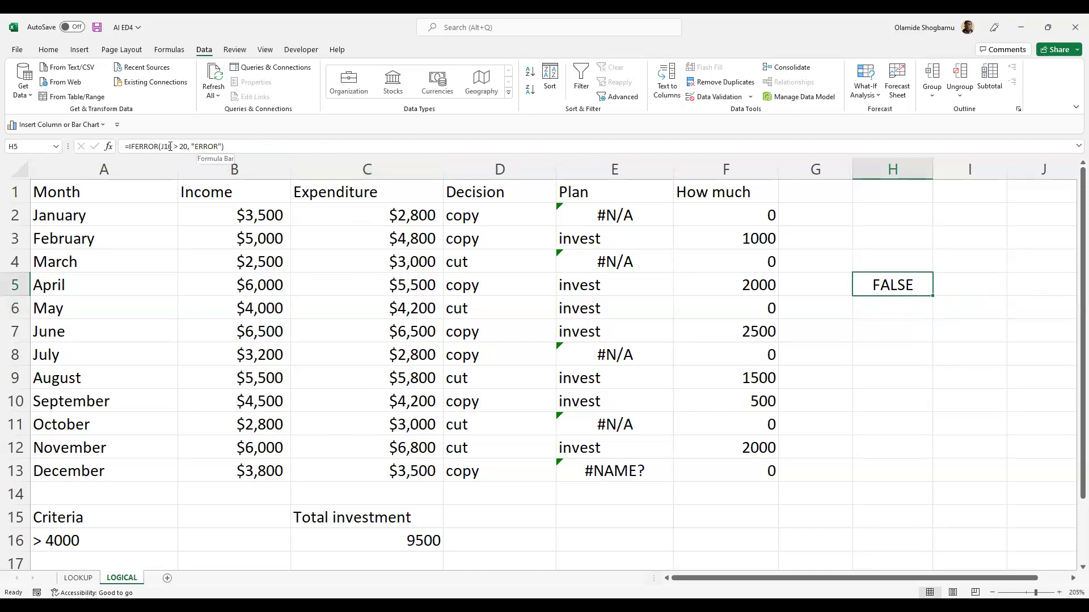
Step: Inspect the error cells E2, E4, E8, E11 and E13 in the Plan column, and the IFERROR formula in H5
{"action": "left_click", "coordinate": [611, 221]}
{"action": "left_click", "coordinate": [614, 262]}
{"action": "left_click", "coordinate": [618, 355]}
{"action": "left_click", "coordinate": [617, 423]}
{"action": "left_click", "coordinate": [619, 470]}
{"action": "left_click", "coordinate": [625, 220]}
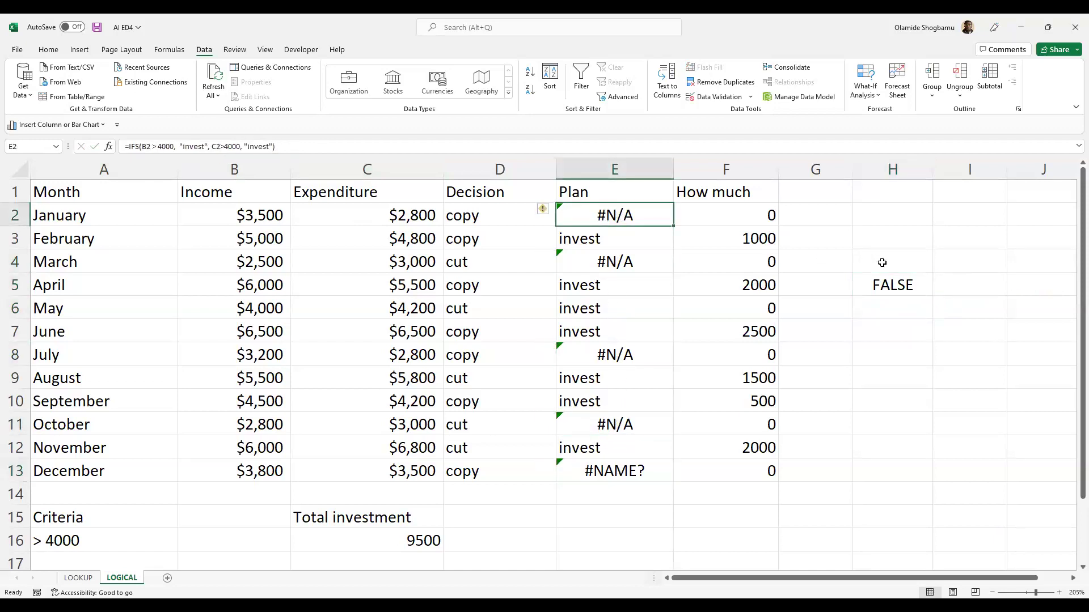
{"action": "left_click", "coordinate": [884, 279]}
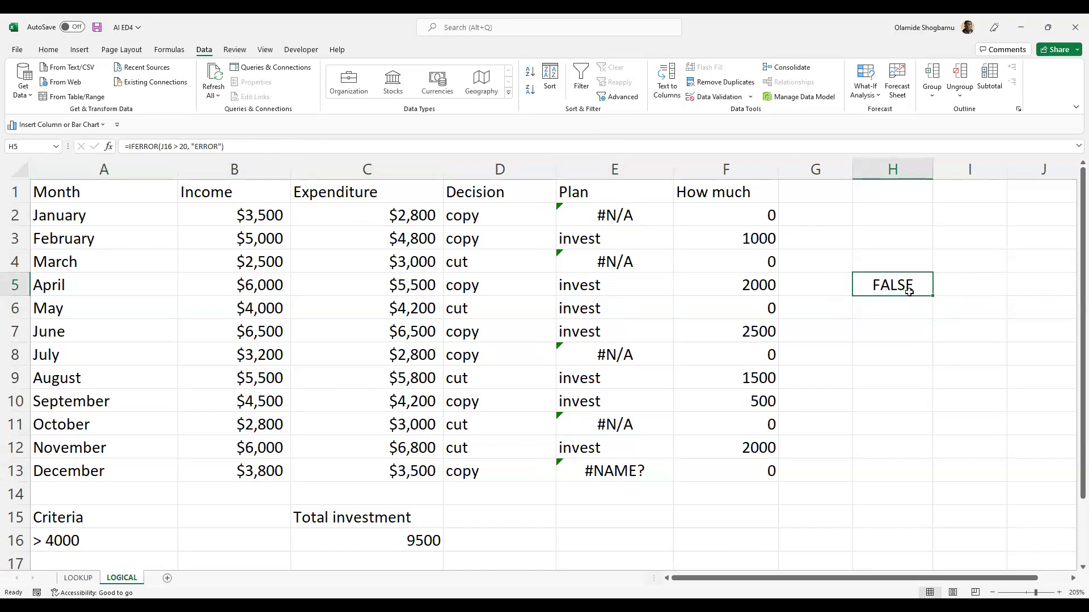
Step: Insert IFERROR( in front of the IFS function in E2 so the existing formula becomes its value argument
{"action": "left_click", "coordinate": [624, 221]}
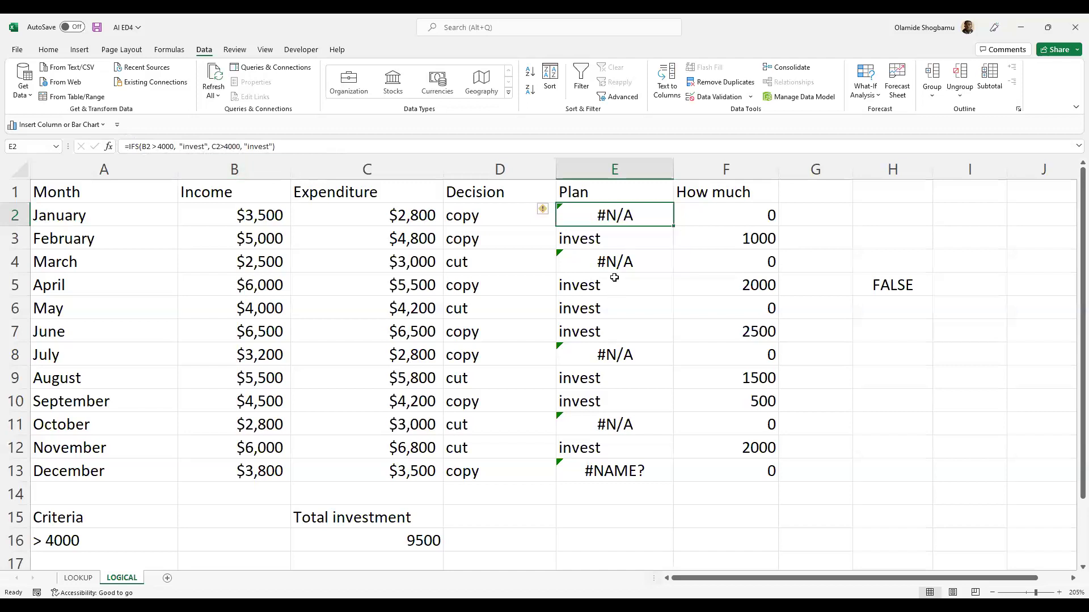
{"action": "left_click", "coordinate": [132, 148]}
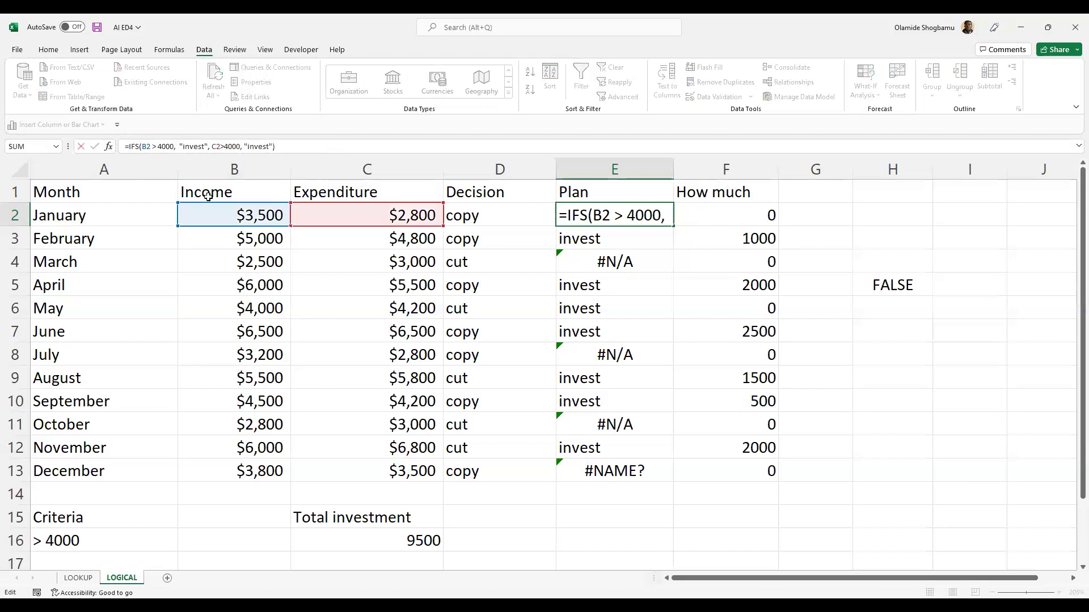
{"action": "left_click_drag", "start_coordinate": [276, 146], "coordinate": [128, 147]}
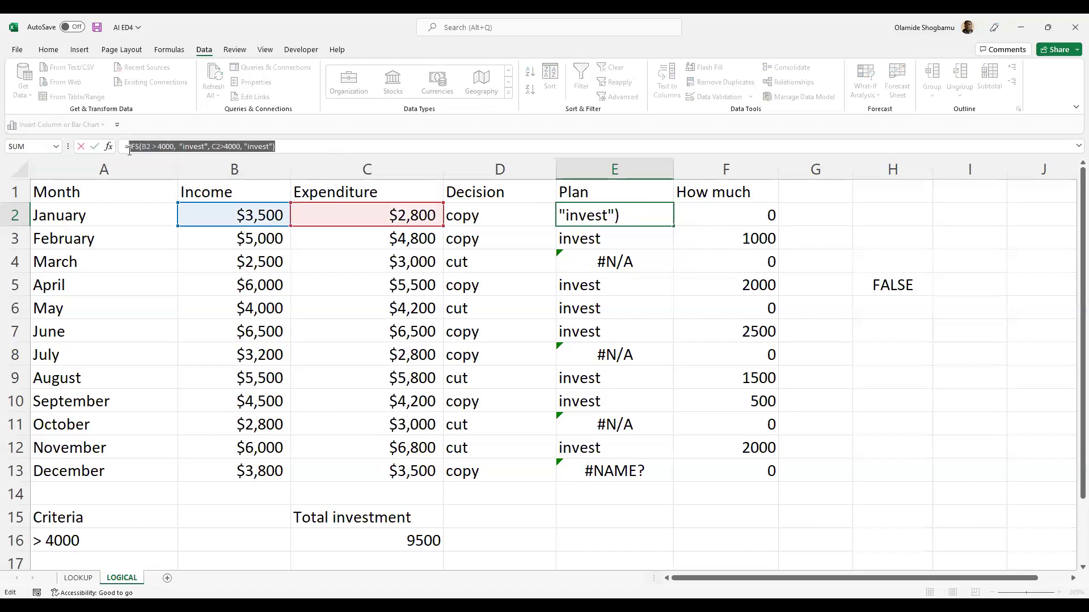
{"action": "left_click", "coordinate": [298, 145]}
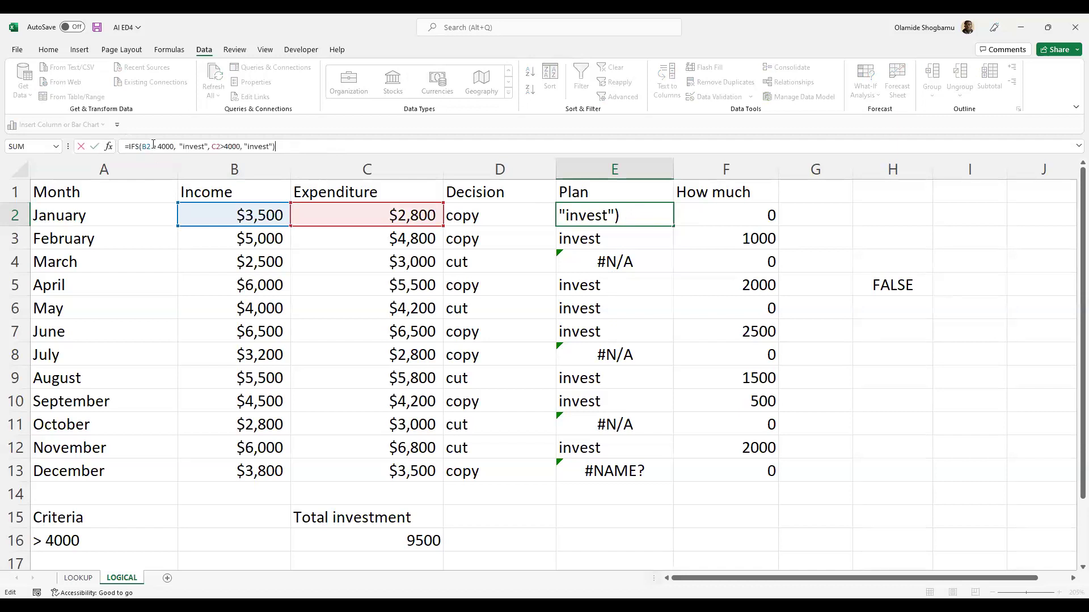
{"action": "left_click", "coordinate": [174, 146]}
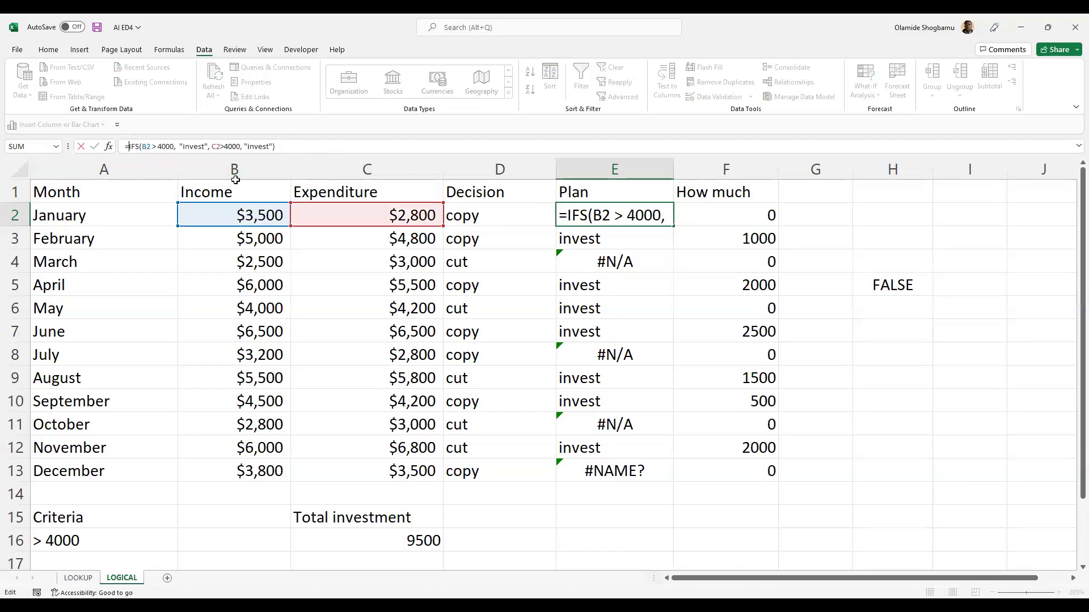
{"action": "type", "text": "I"}
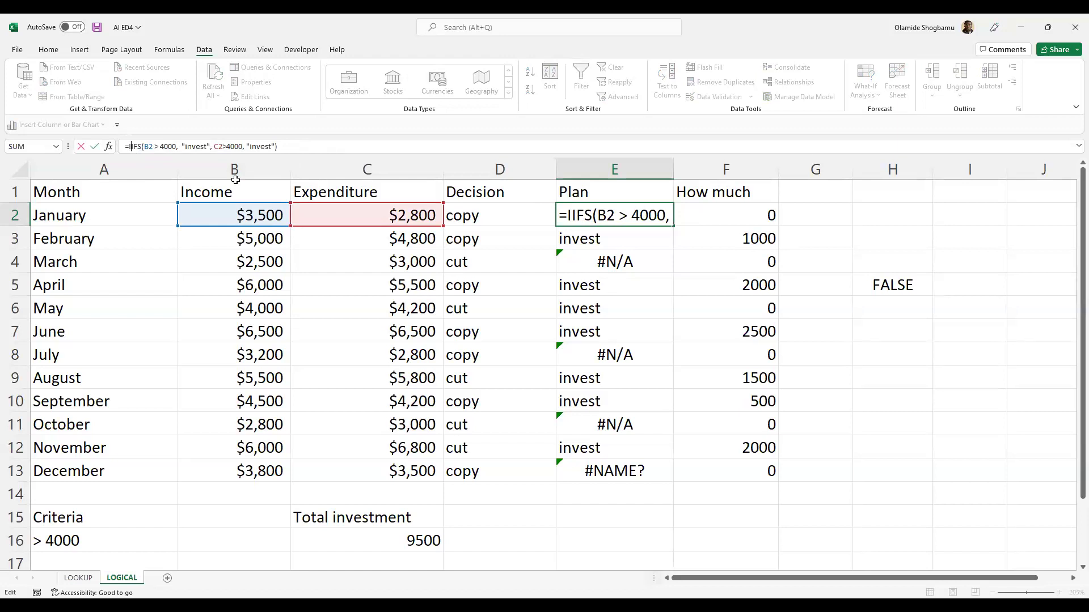
{"action": "type", "text": "FERROR"}
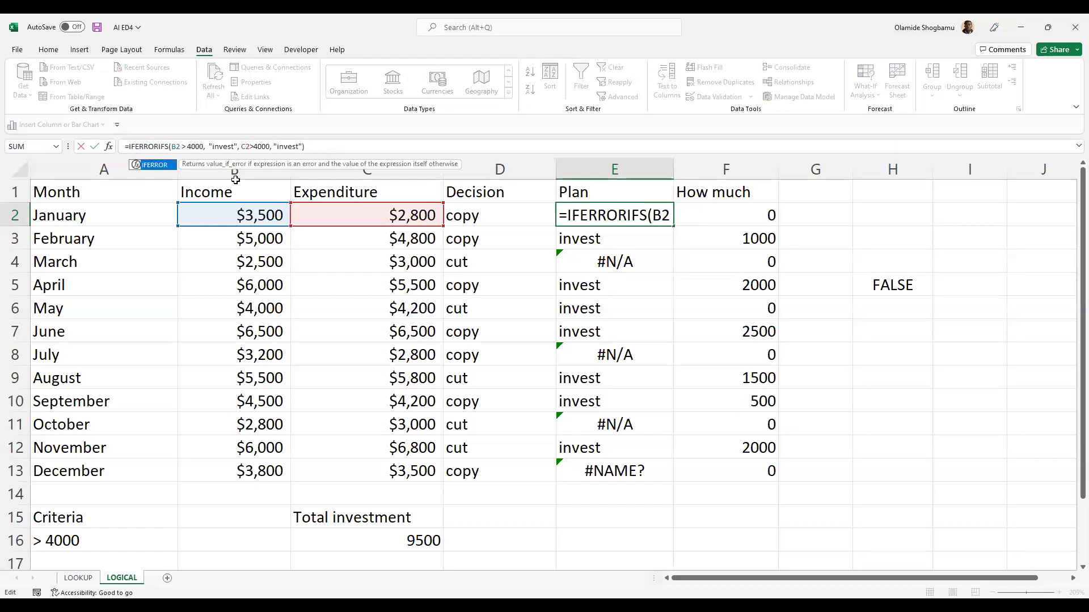
{"action": "type", "text": "("}
Step: Add "Don't invest" as the value_if_error argument in E2, close the IFERROR function and enter the formula
{"action": "key", "text": "End"}
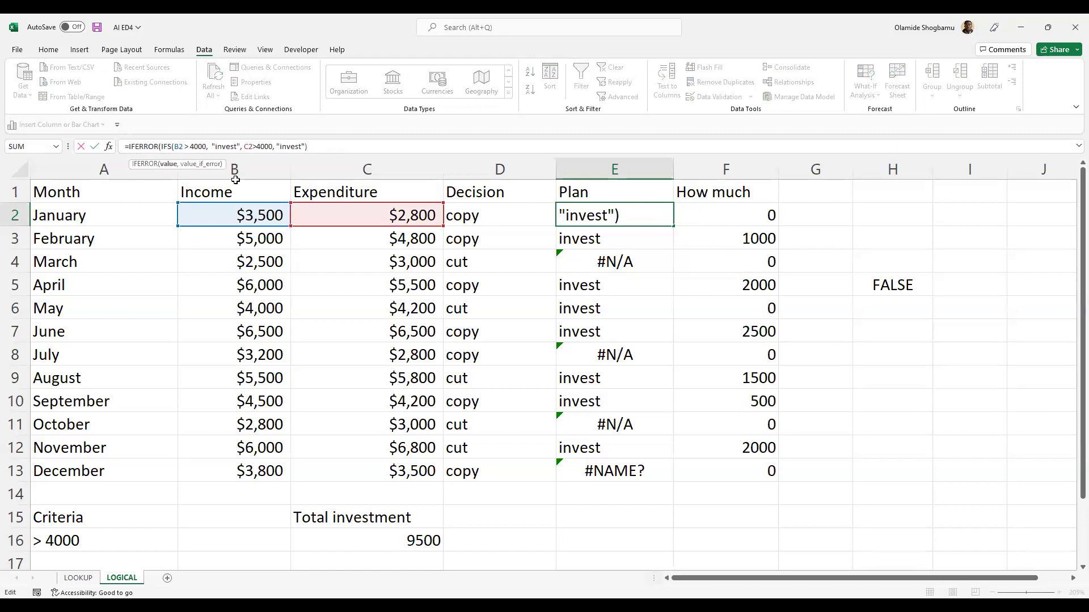
{"action": "type", "text": ", "}
{"action": "type", "text": "\"Don't't"}
{"action": "key", "text": "BackSpace"}
{"action": "type", "text": "invest"}
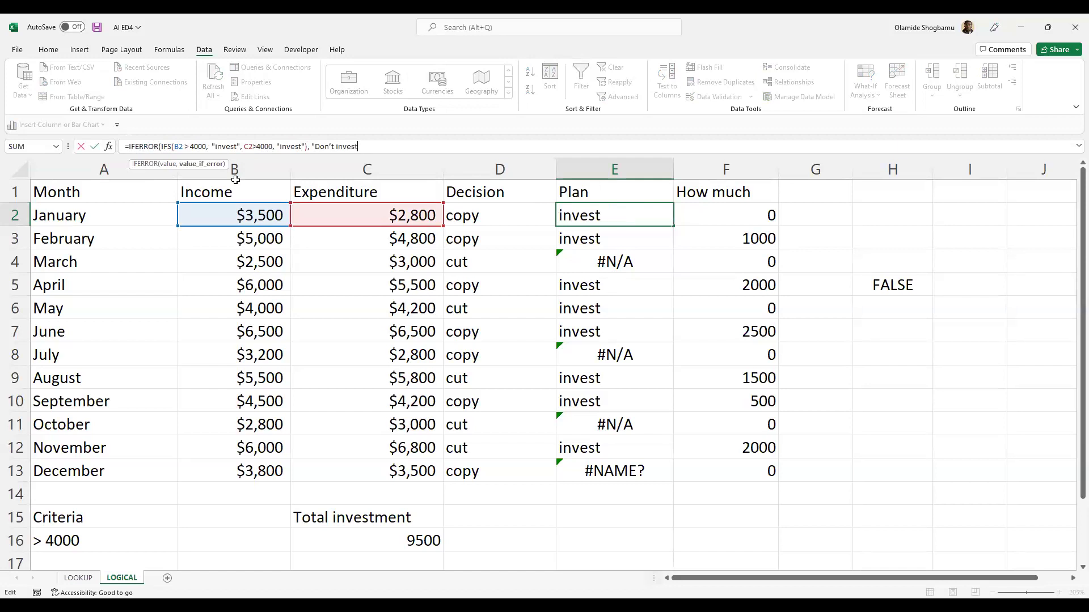
{"action": "type", "text": "\")"}
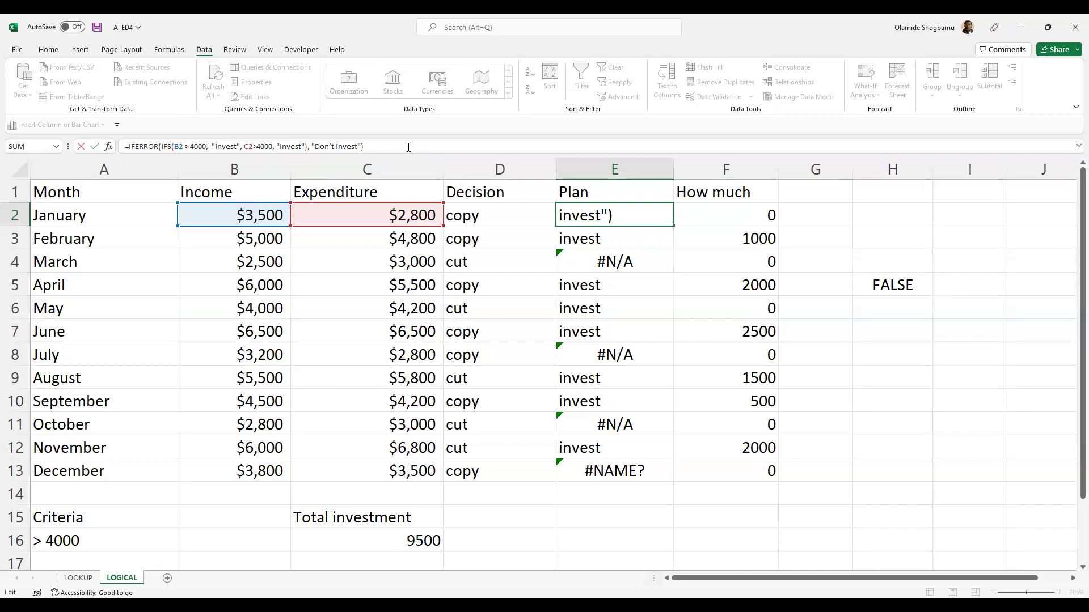
{"action": "key", "text": "Return"}
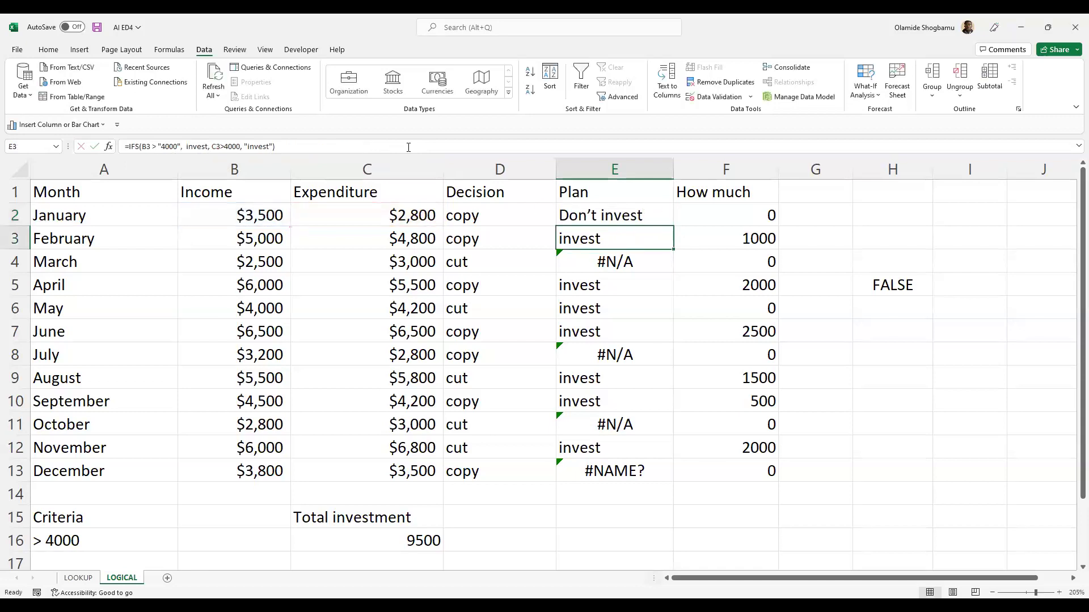
Step: Fill the IFERROR formula from E2 down the Plan column to E13
{"action": "left_click", "coordinate": [636, 215]}
{"action": "left_click", "coordinate": [598, 229]}
{"action": "left_click", "coordinate": [598, 219]}
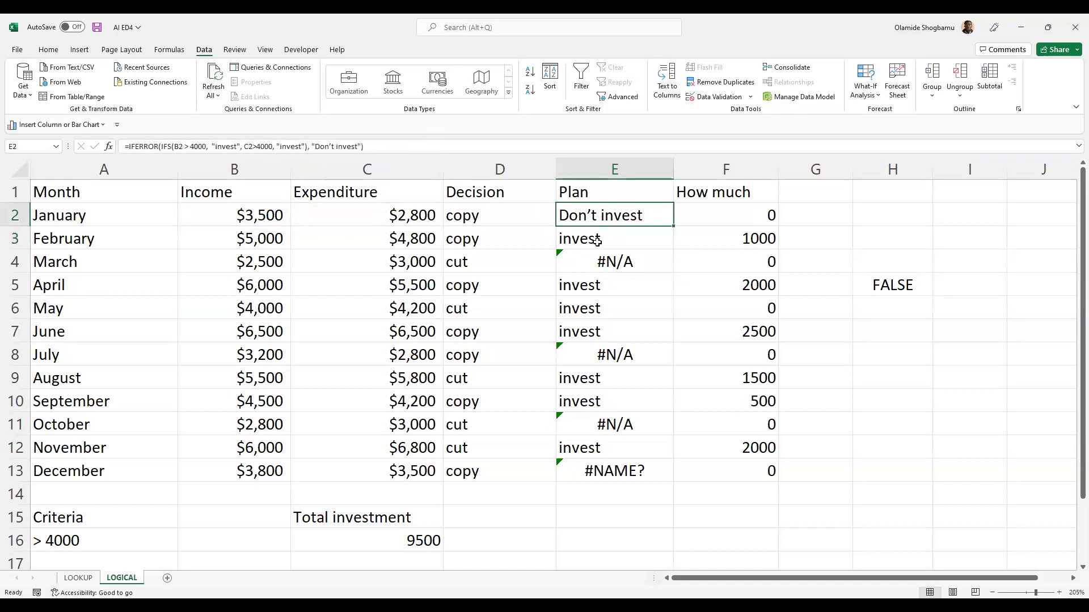
{"action": "double_click", "coordinate": [673, 227]}
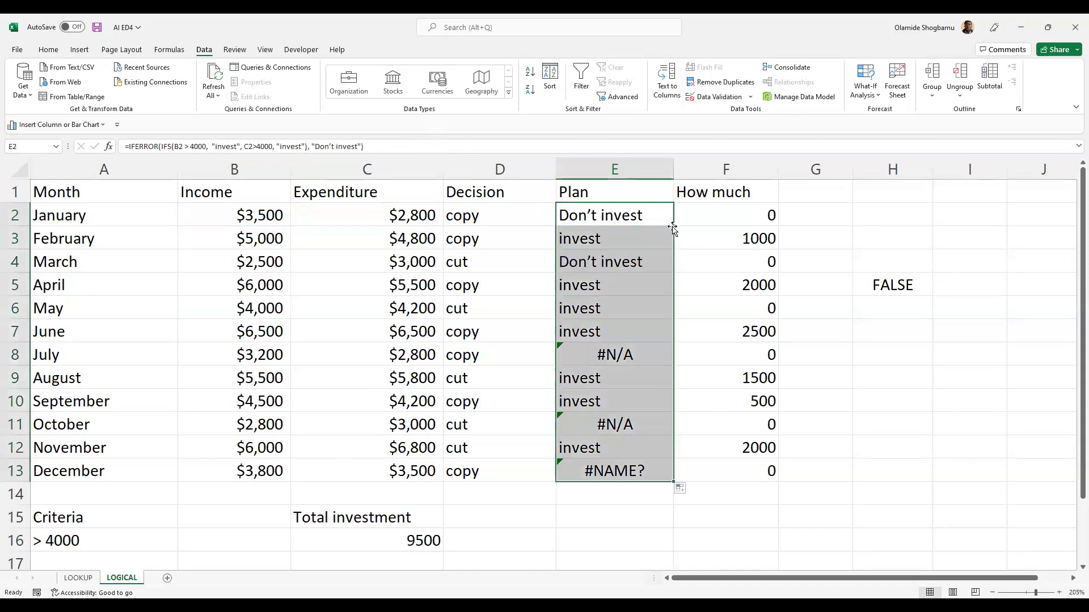
{"action": "left_click", "coordinate": [758, 536]}
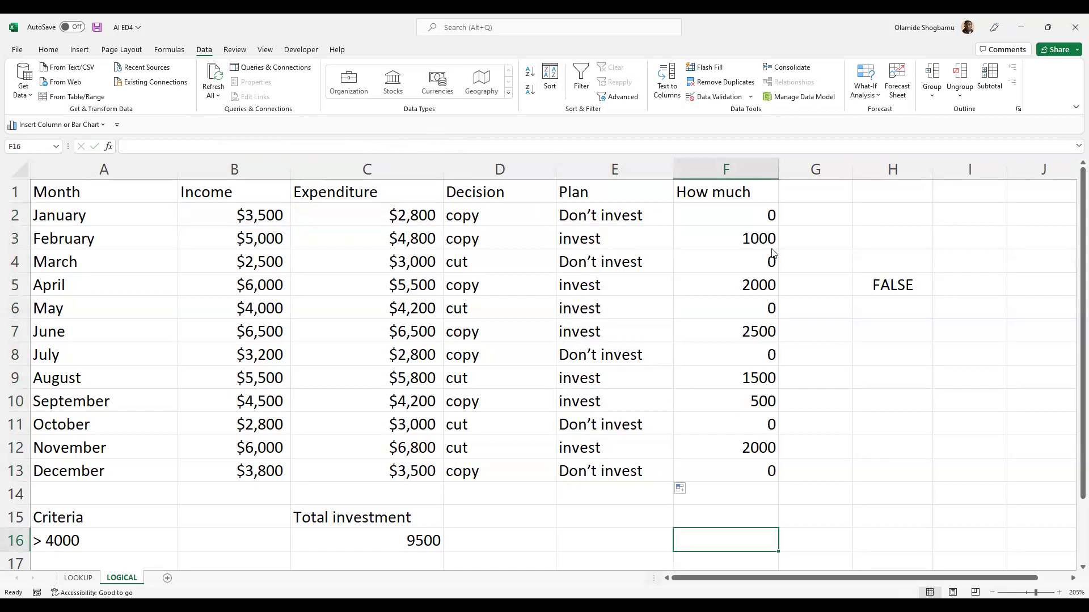
Step: Check the filled IFERROR formulas in the Plan cells for January and March
{"action": "key", "text": "alt+Tab"}
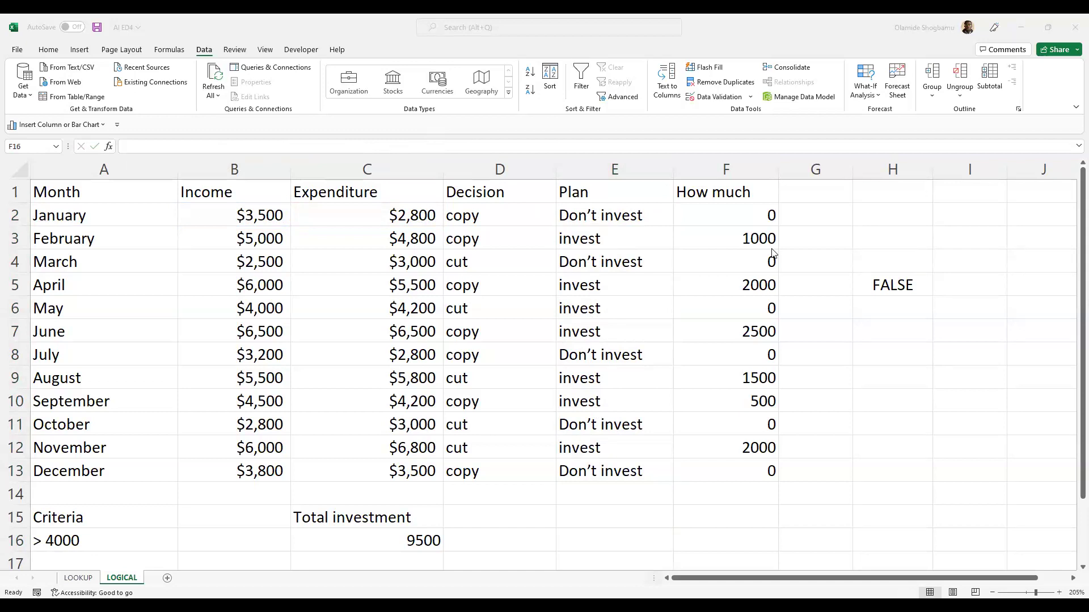
{"action": "left_click", "coordinate": [645, 214]}
{"action": "left_click", "coordinate": [640, 261]}
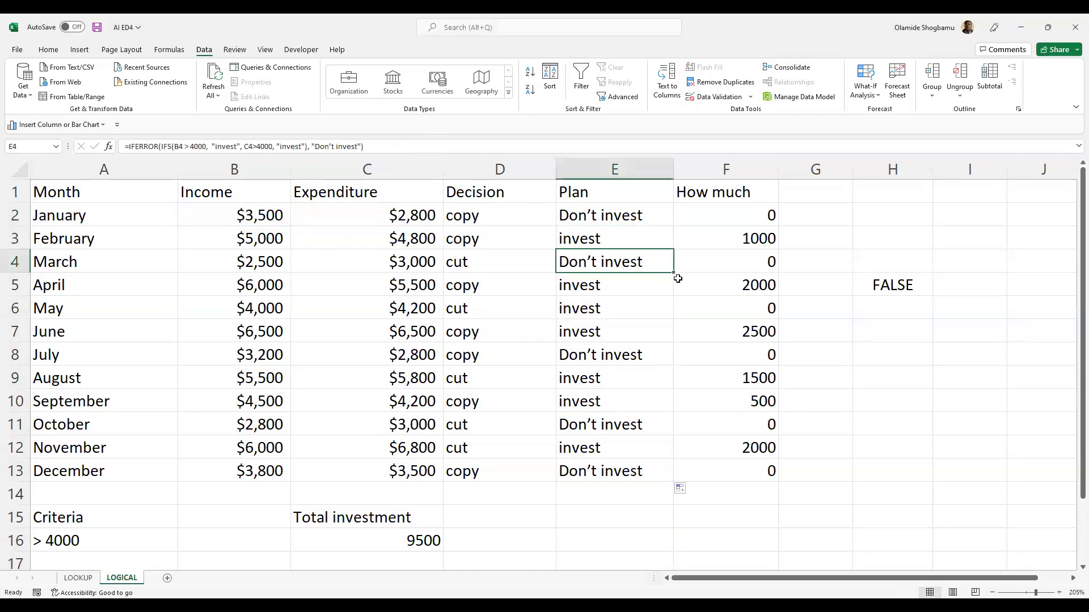